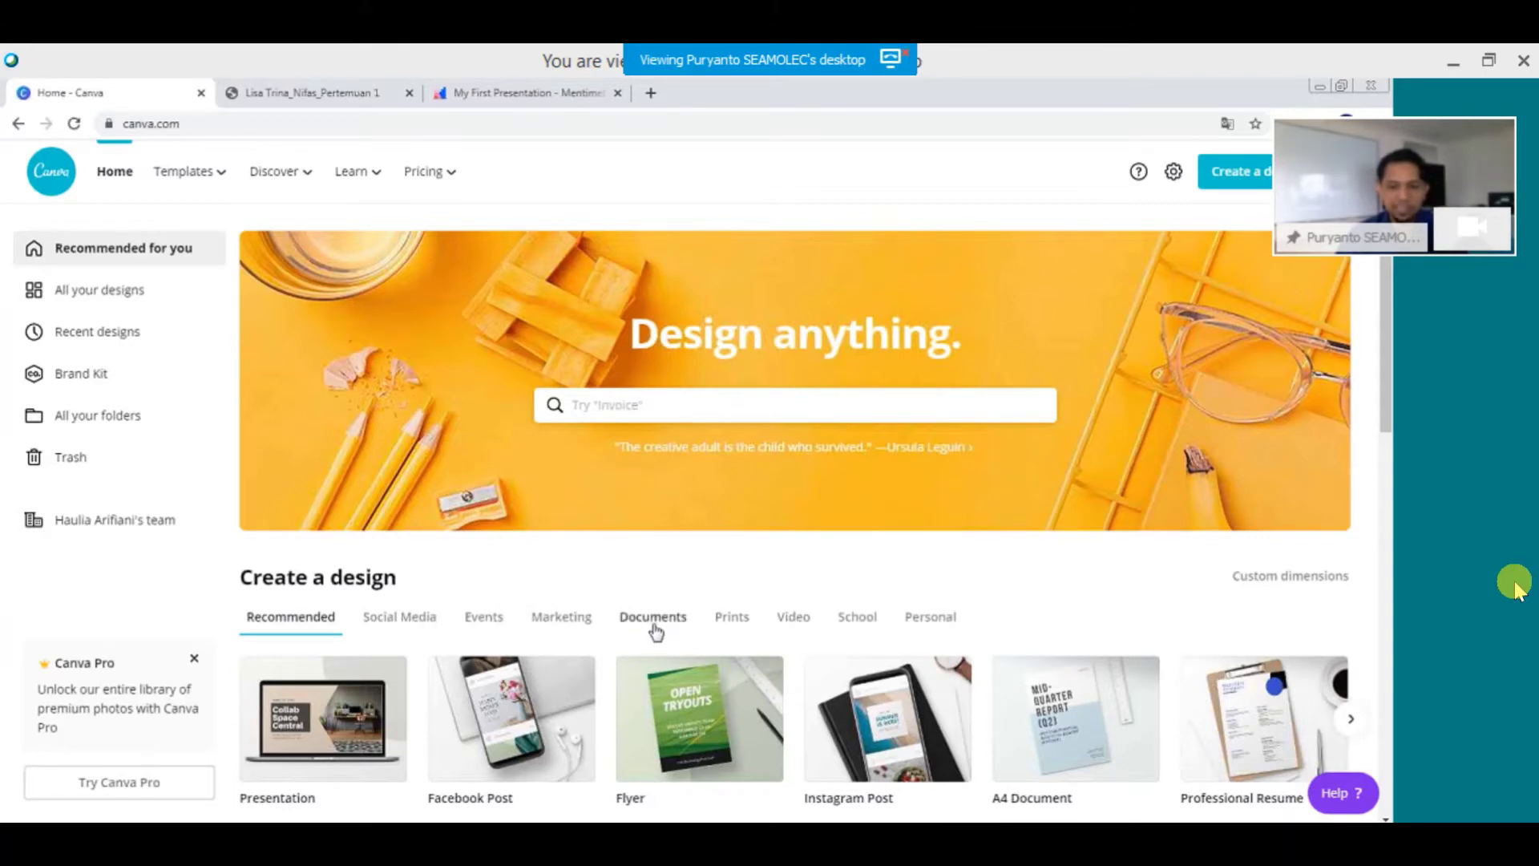
Create a blank A4 Document design and look through the suggested templates.
left_click(1034, 775)
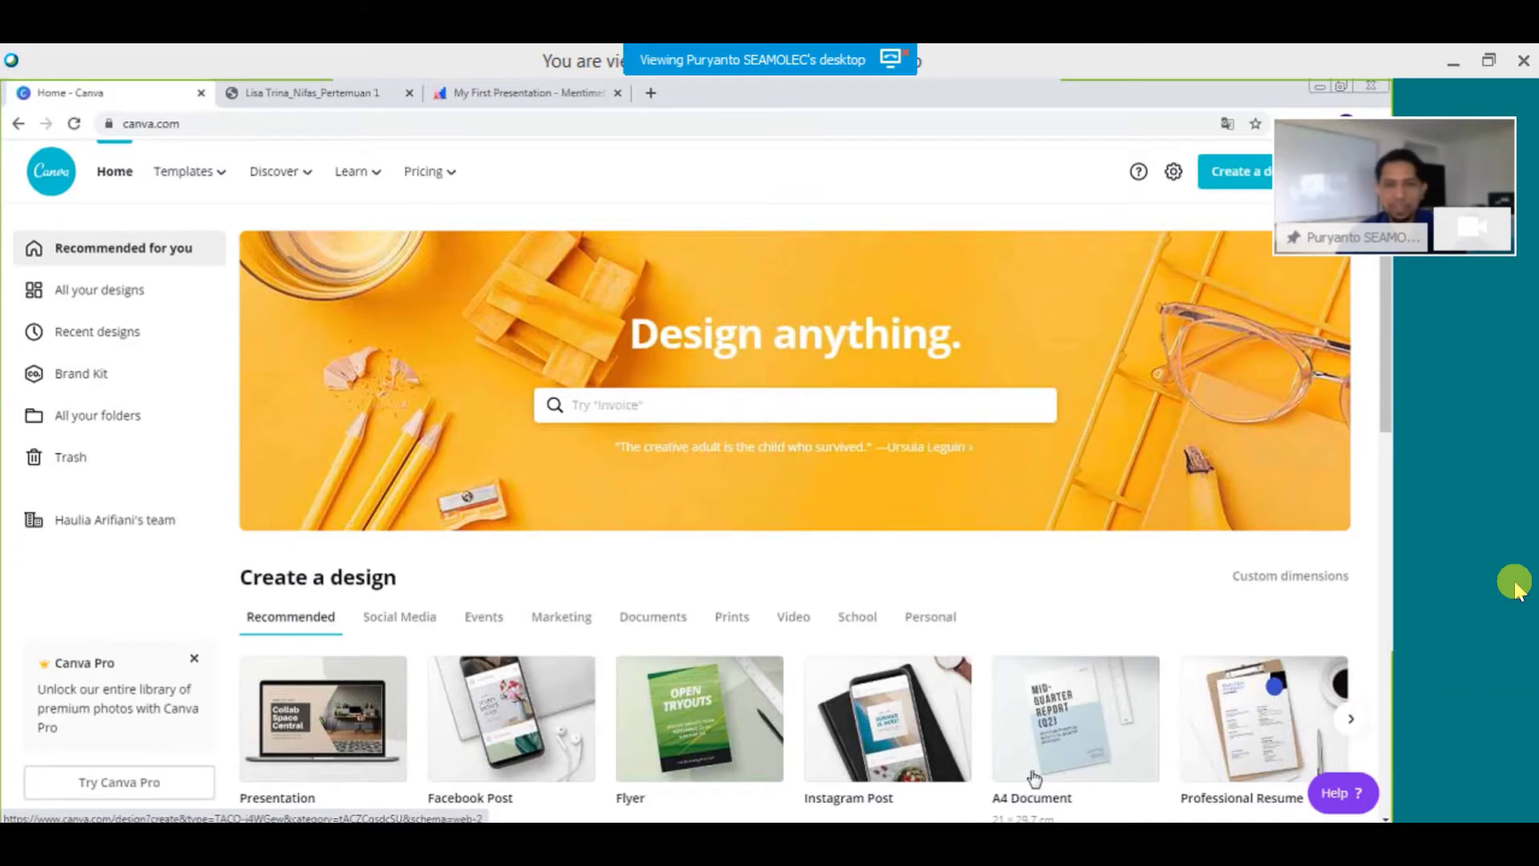
left_click(1034, 775)
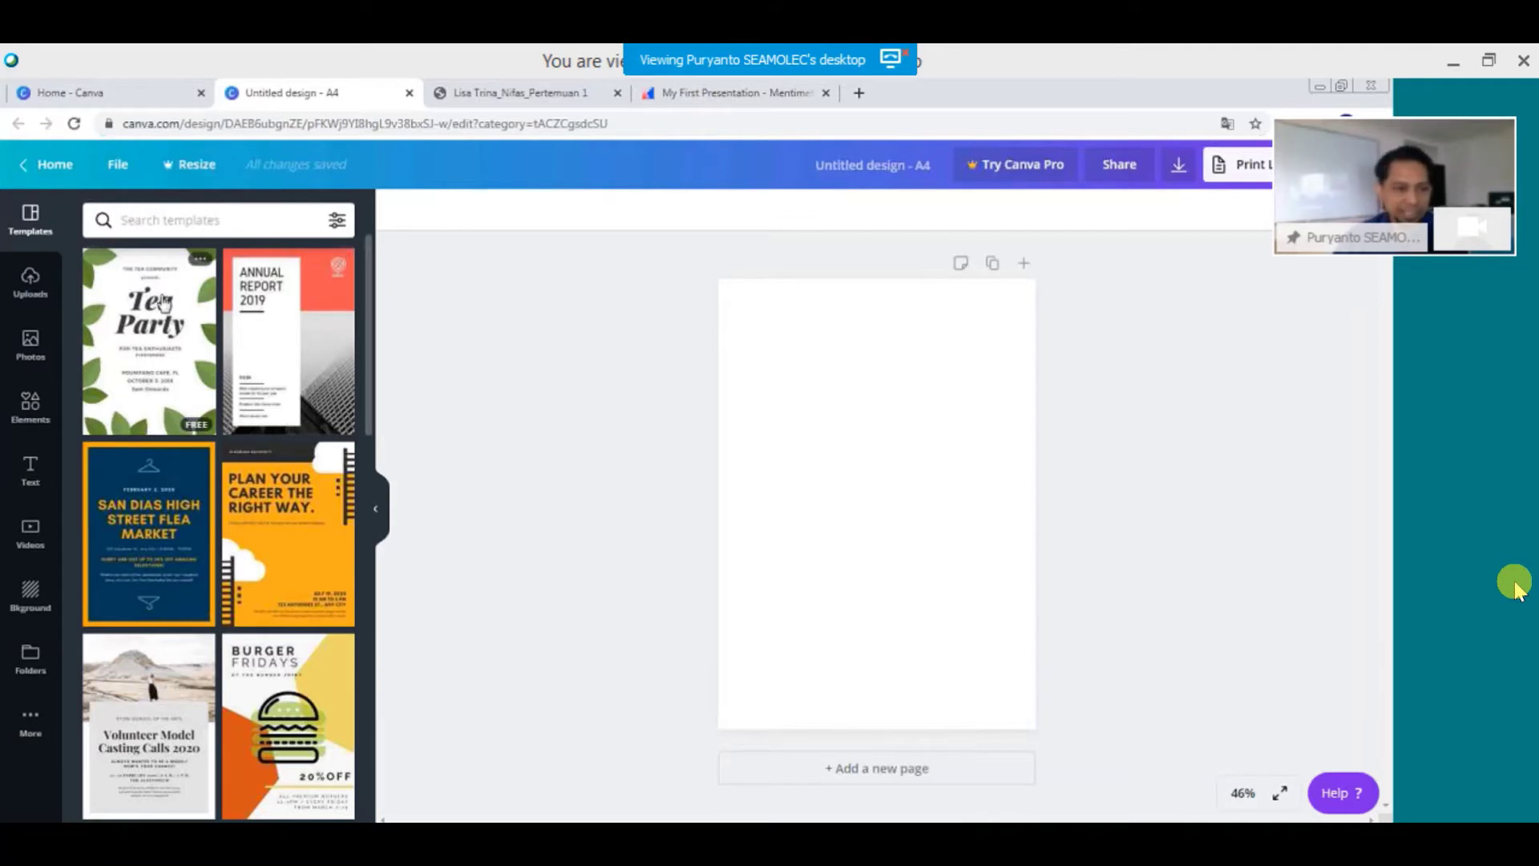
scroll(276, 425, "down", 2)
scroll(284, 453, "up", 2)
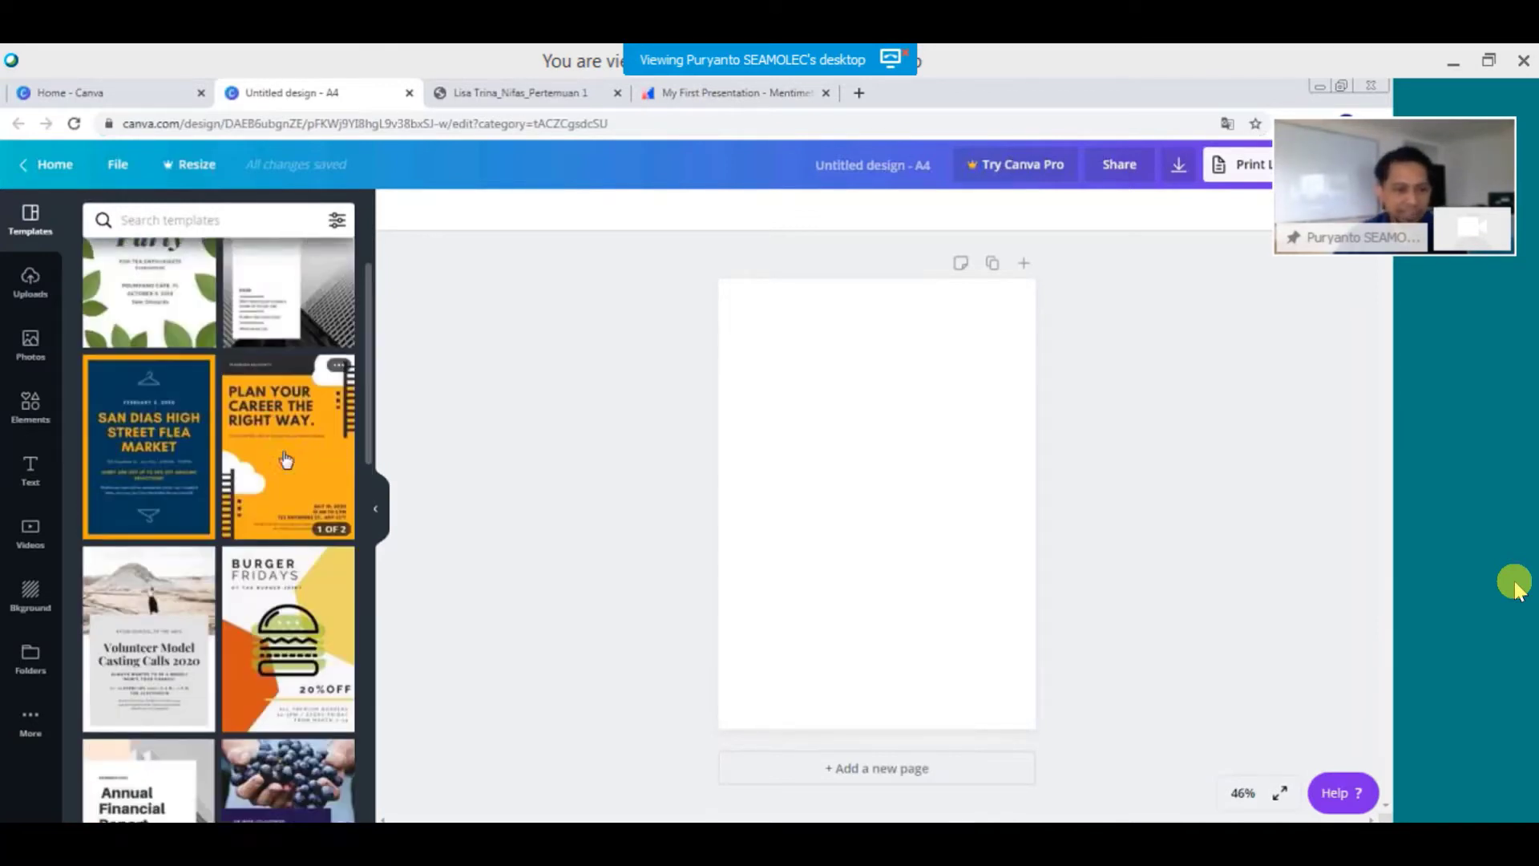
scroll(285, 456, "down", 4)
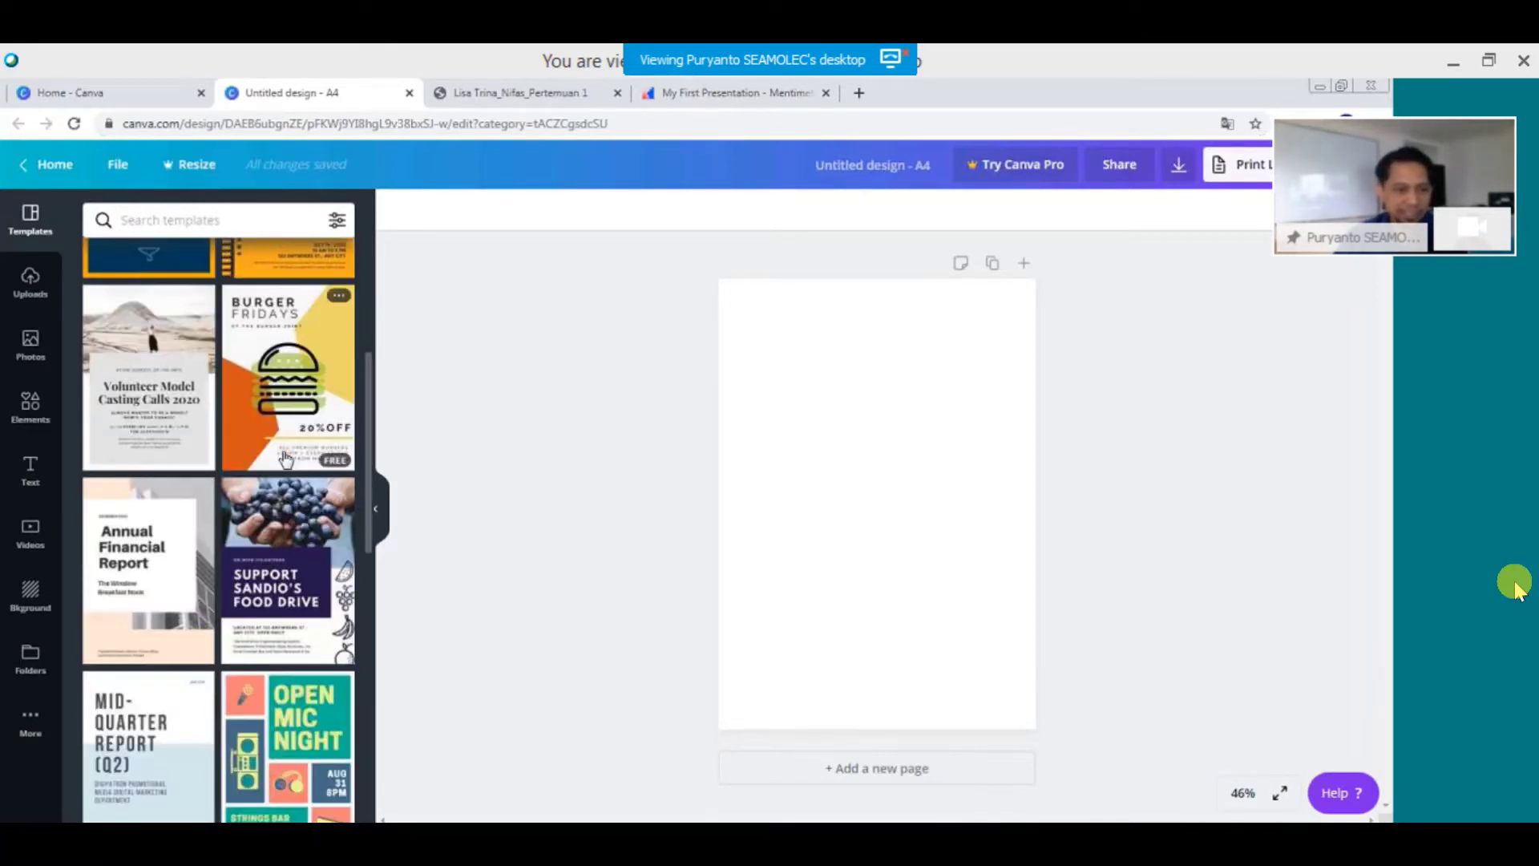
Search the templates for "health".
left_click(207, 219)
type("h")
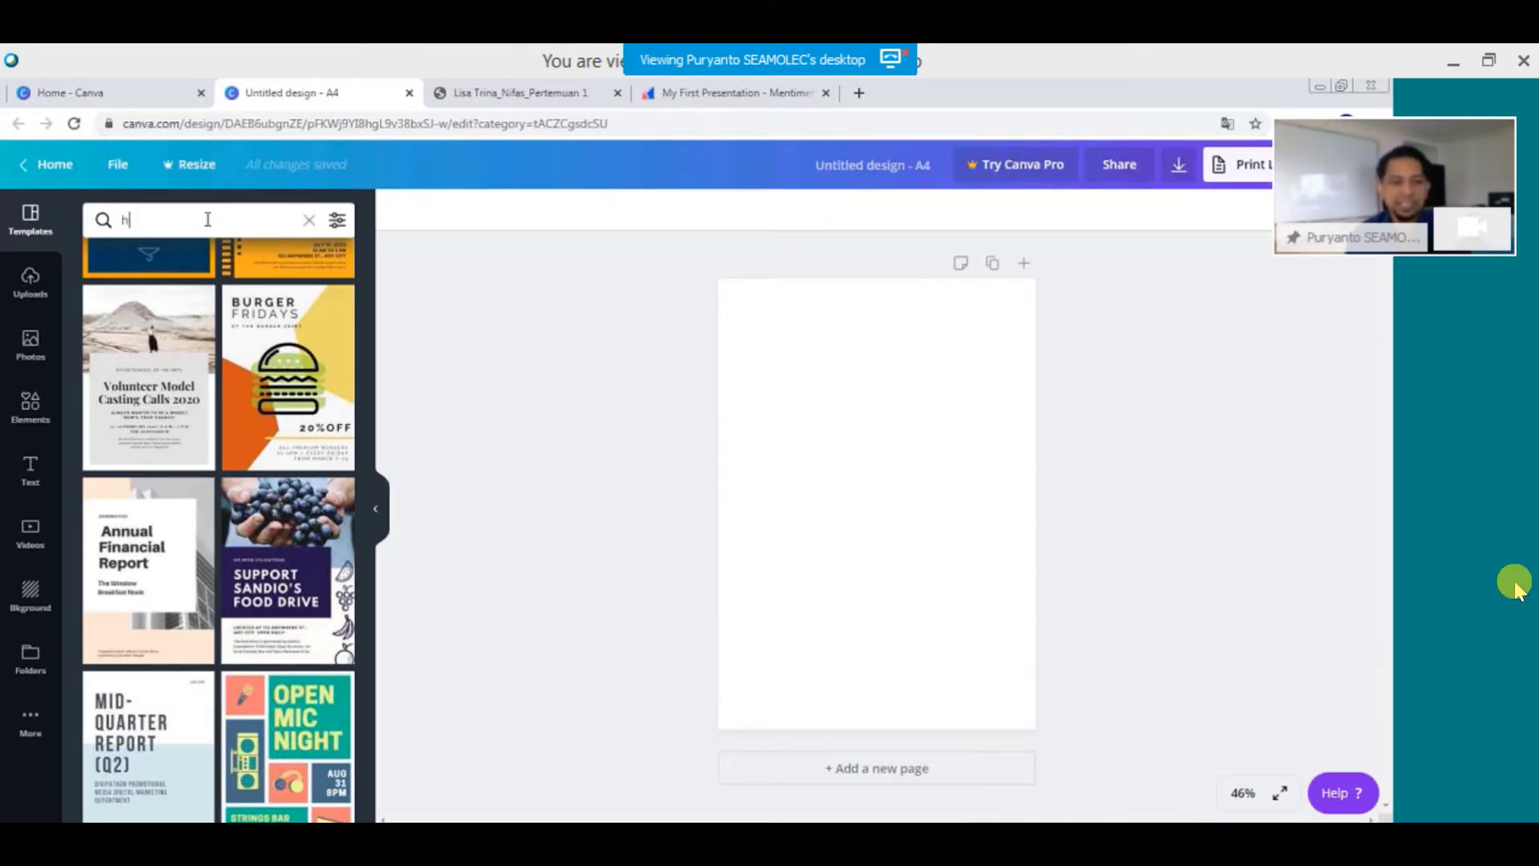
type("ealt")
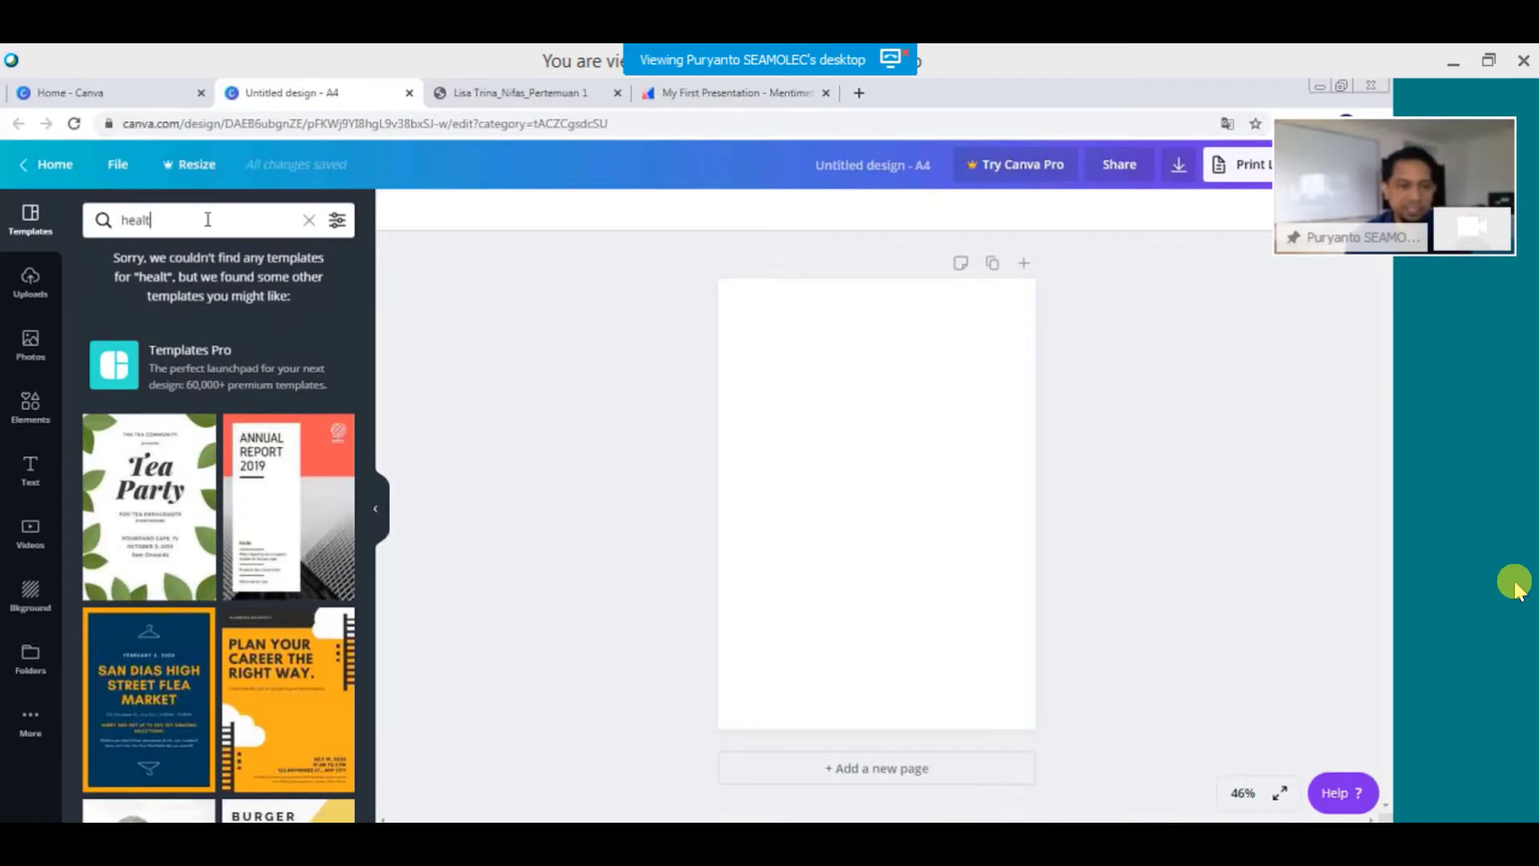
key("BackSpace")
type("th")
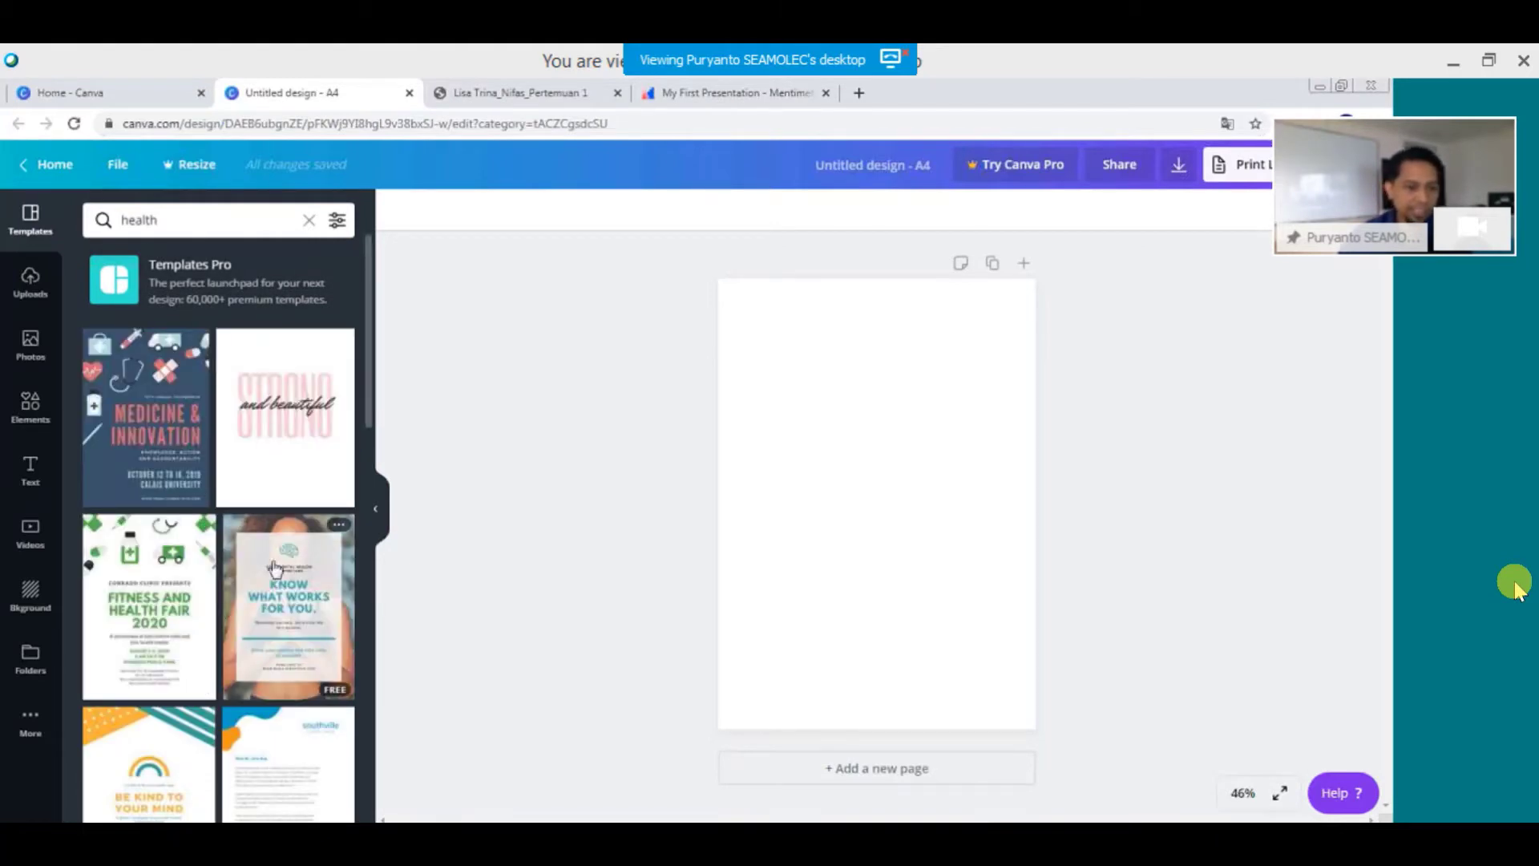
Examine the health template results and preview the pages of the Green Medicine Icons Health Fair Flyer.
scroll(254, 528, "down", 2)
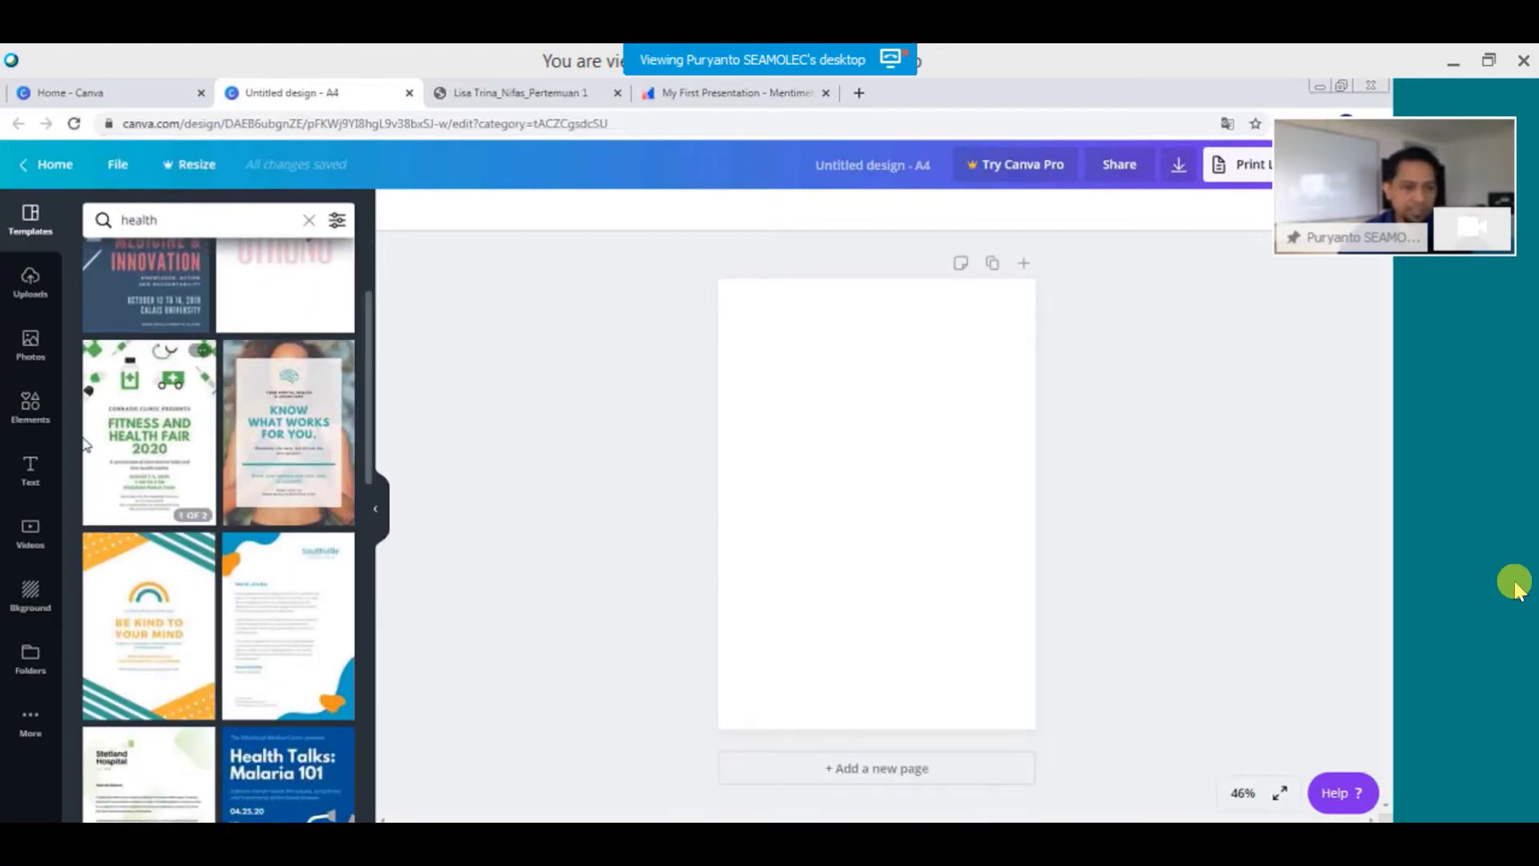
scroll(157, 488, "down", 4)
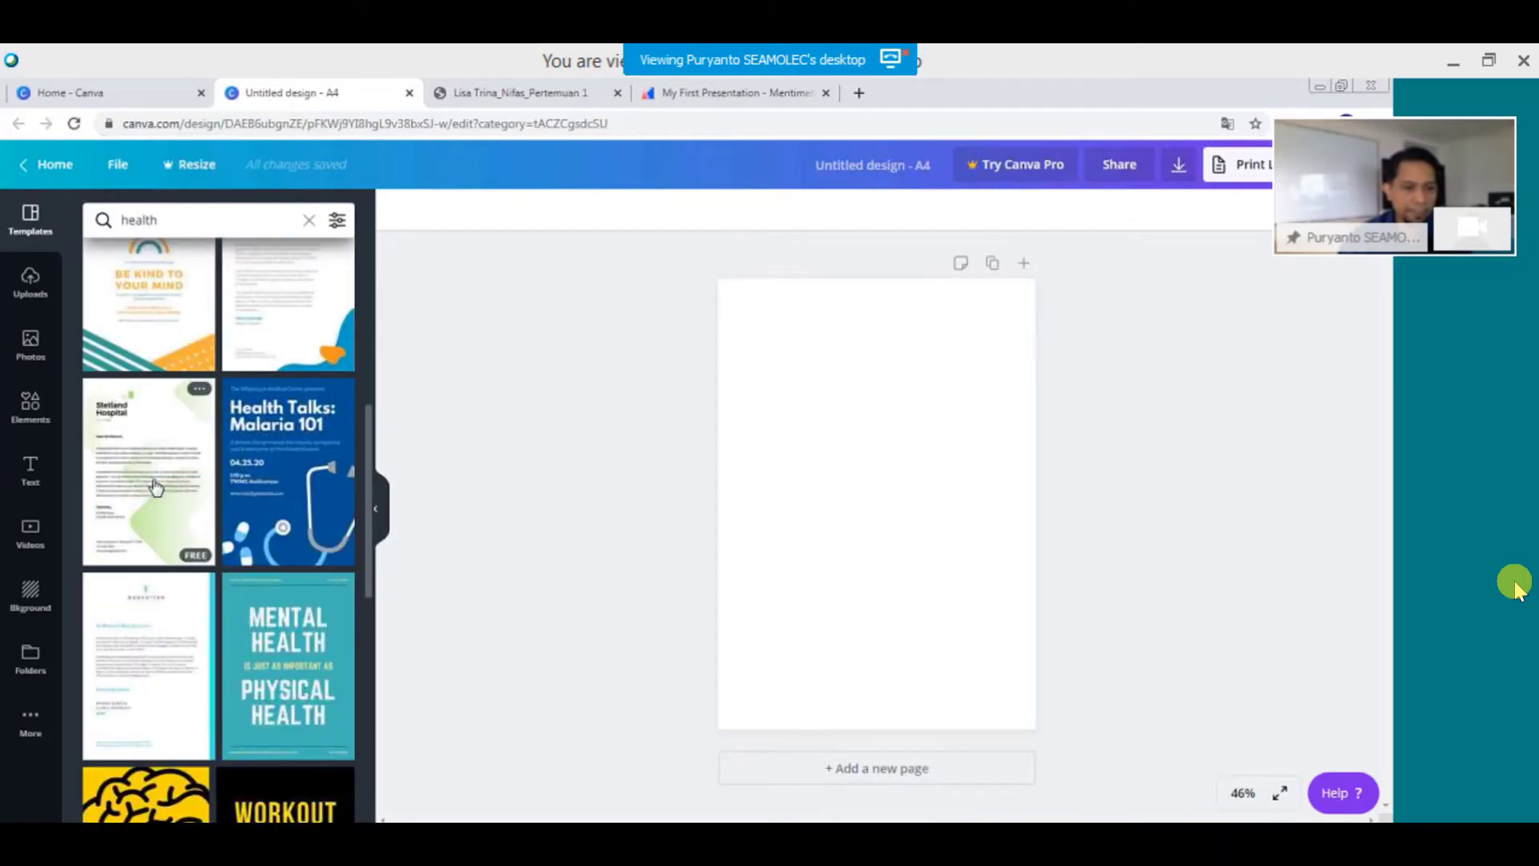
scroll(156, 487, "down", 4)
scroll(156, 487, "down", 6)
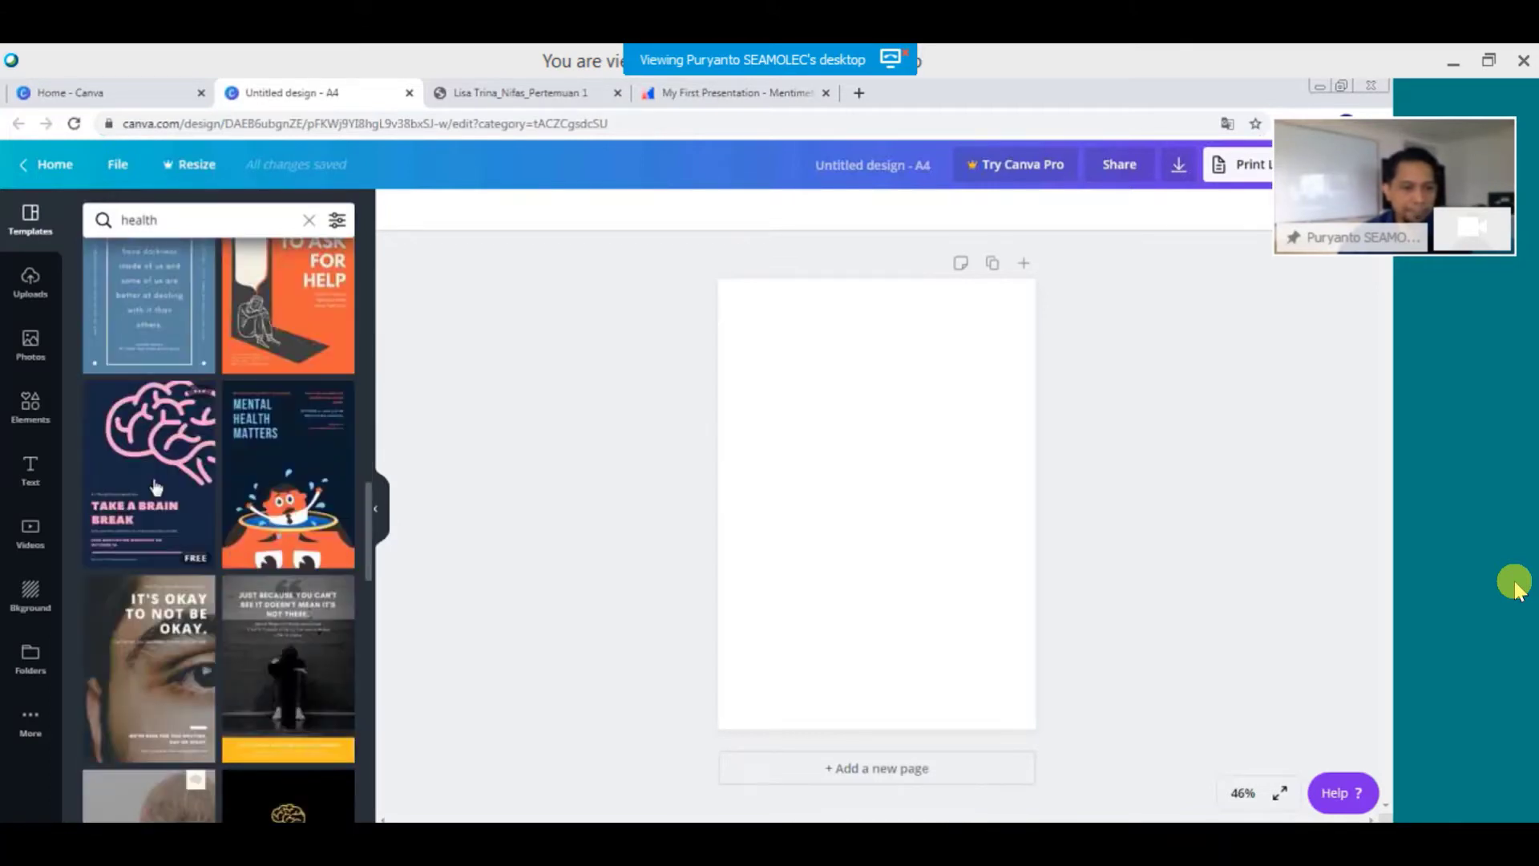
scroll(156, 487, "down", 14)
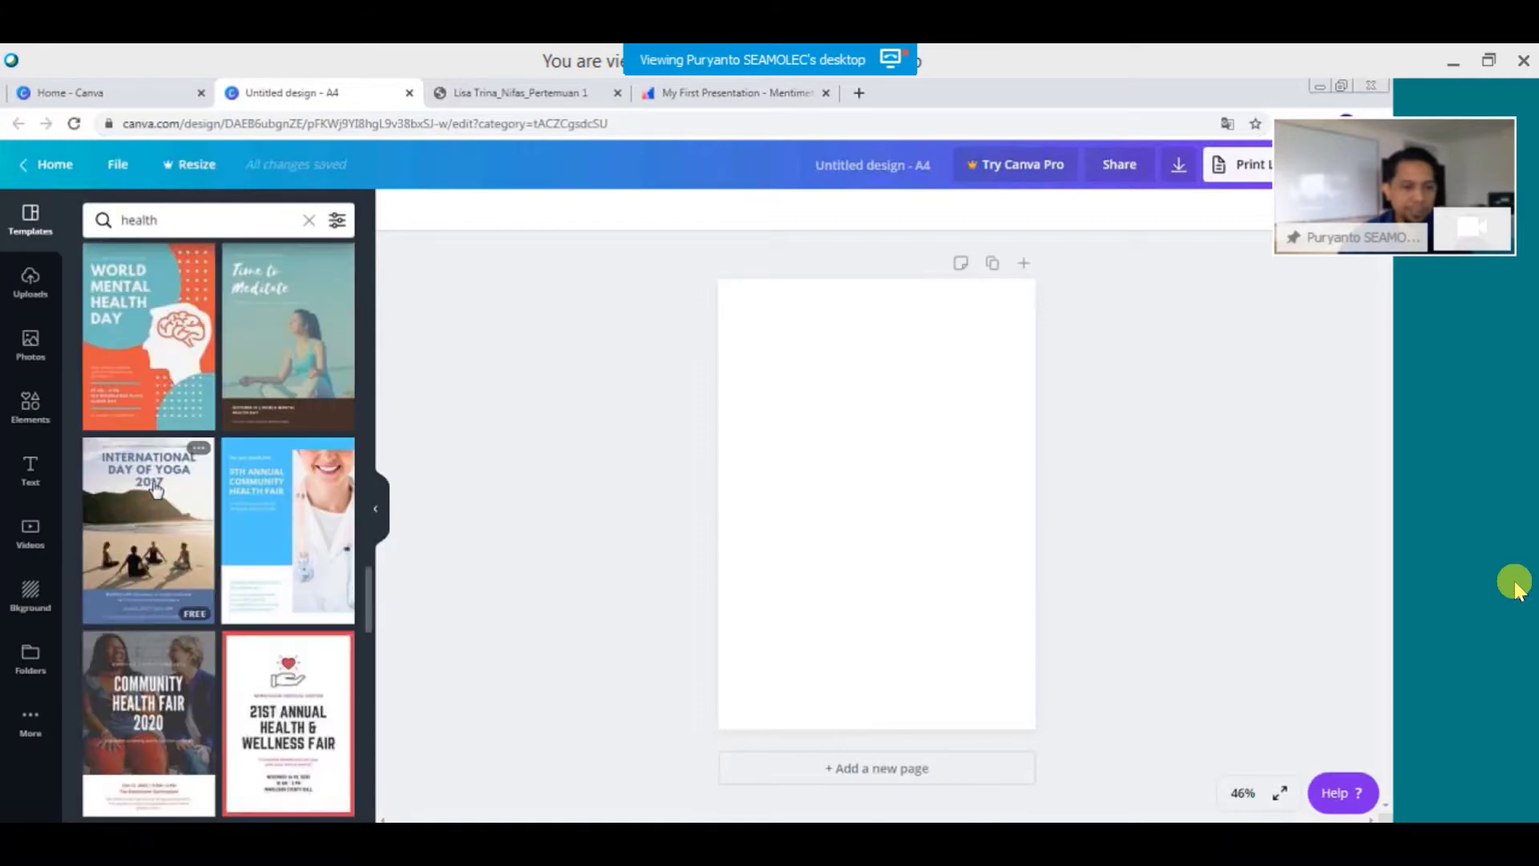
scroll(156, 488, "up", 20)
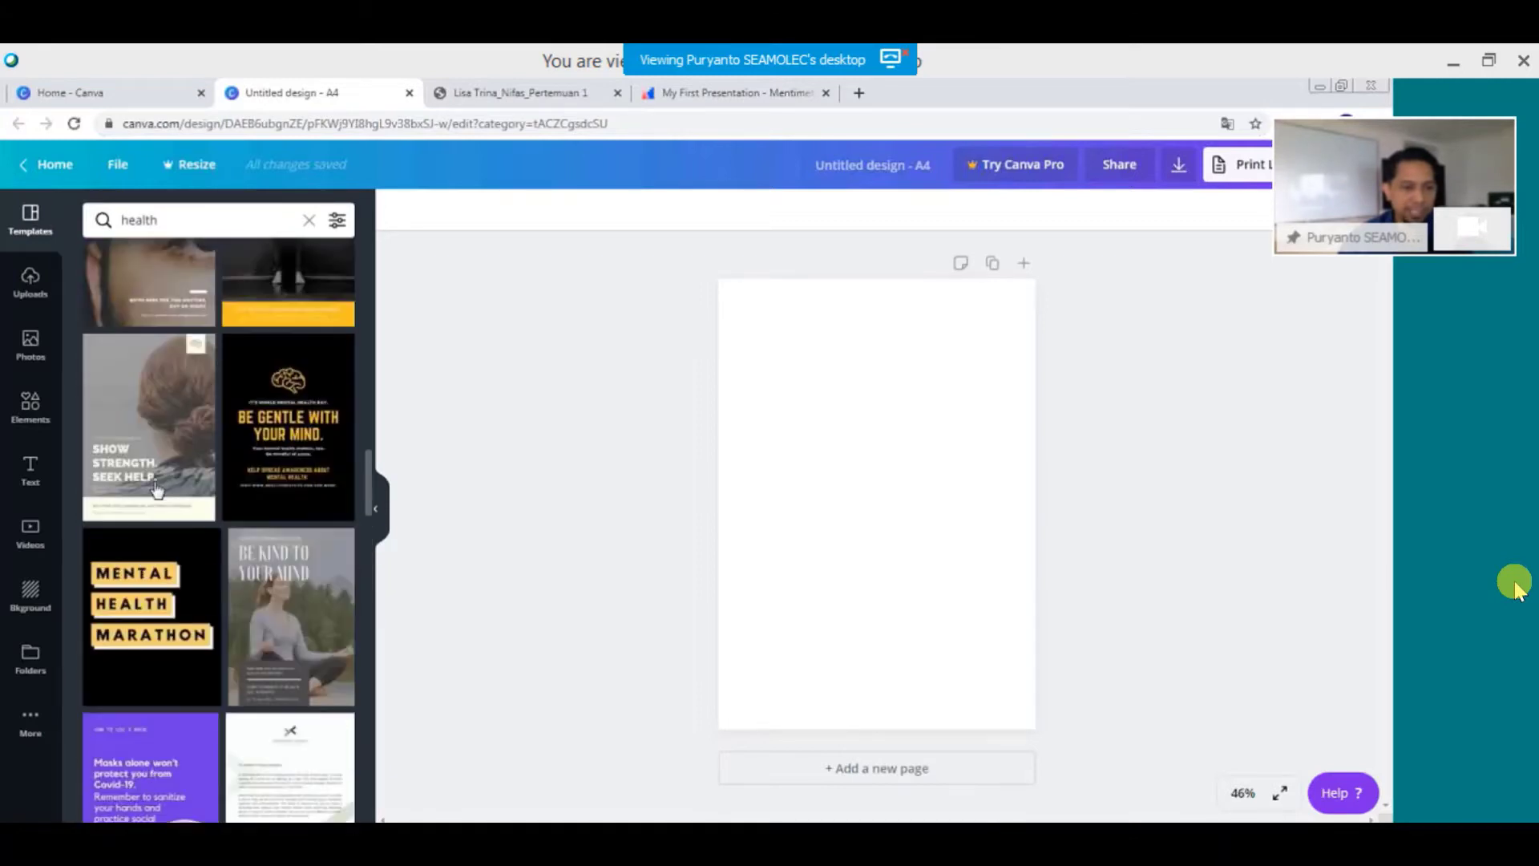
scroll(157, 489, "up", 3)
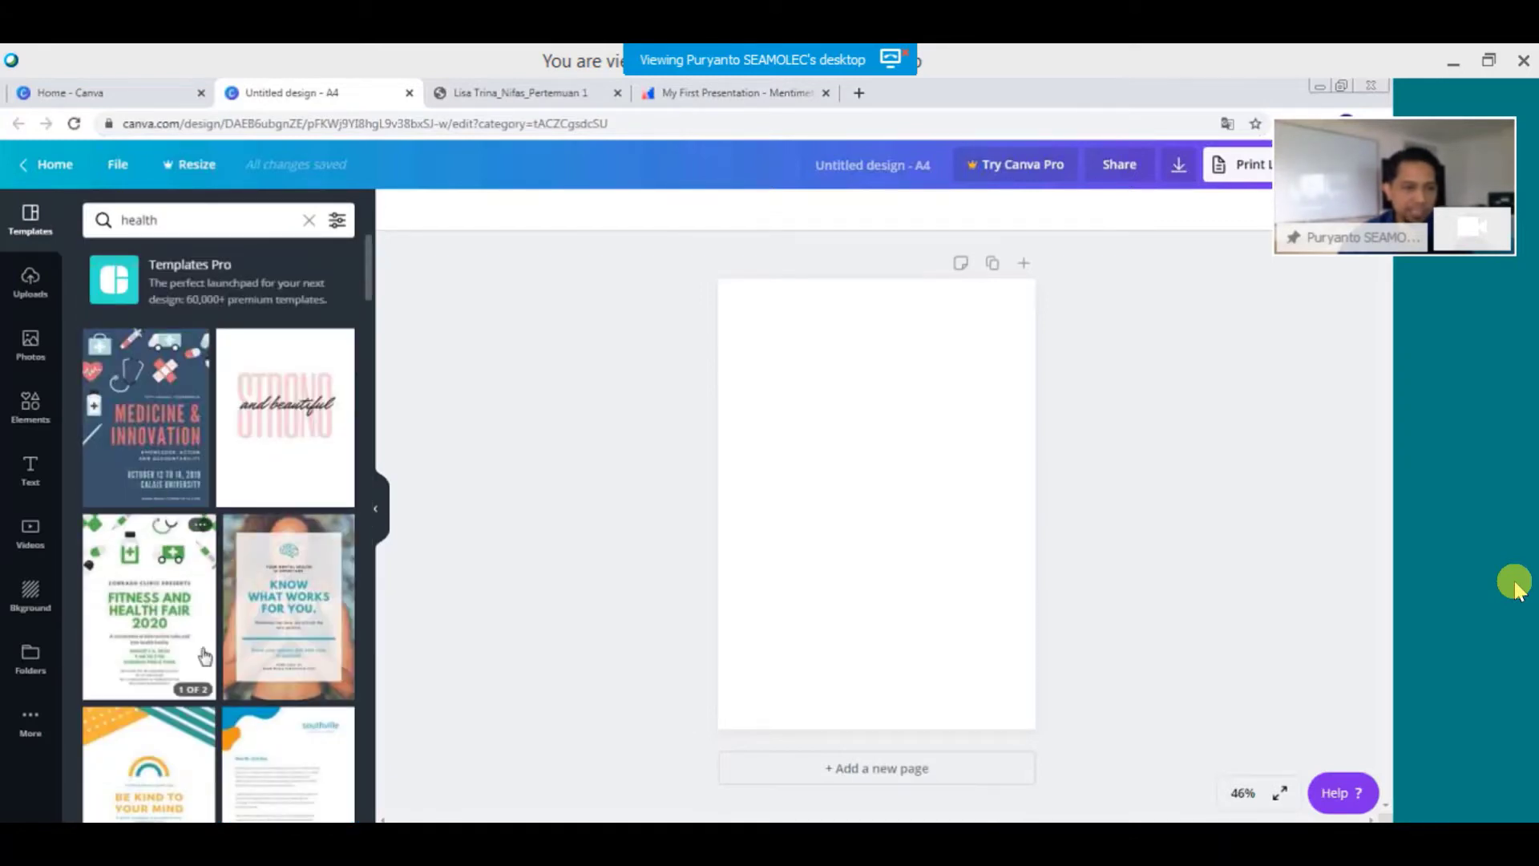
left_click(152, 561)
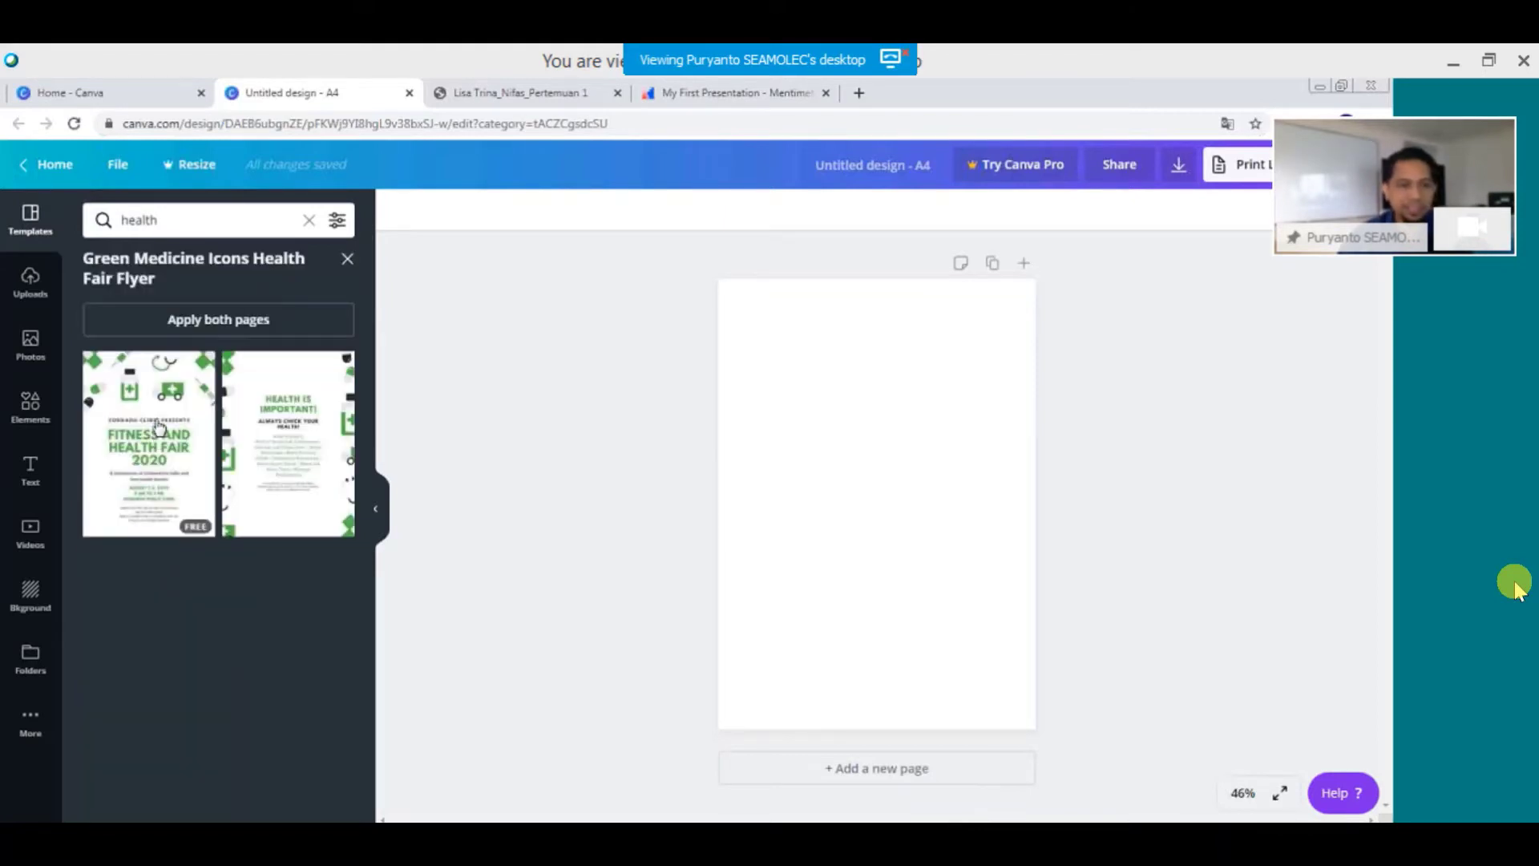
left_click(350, 262)
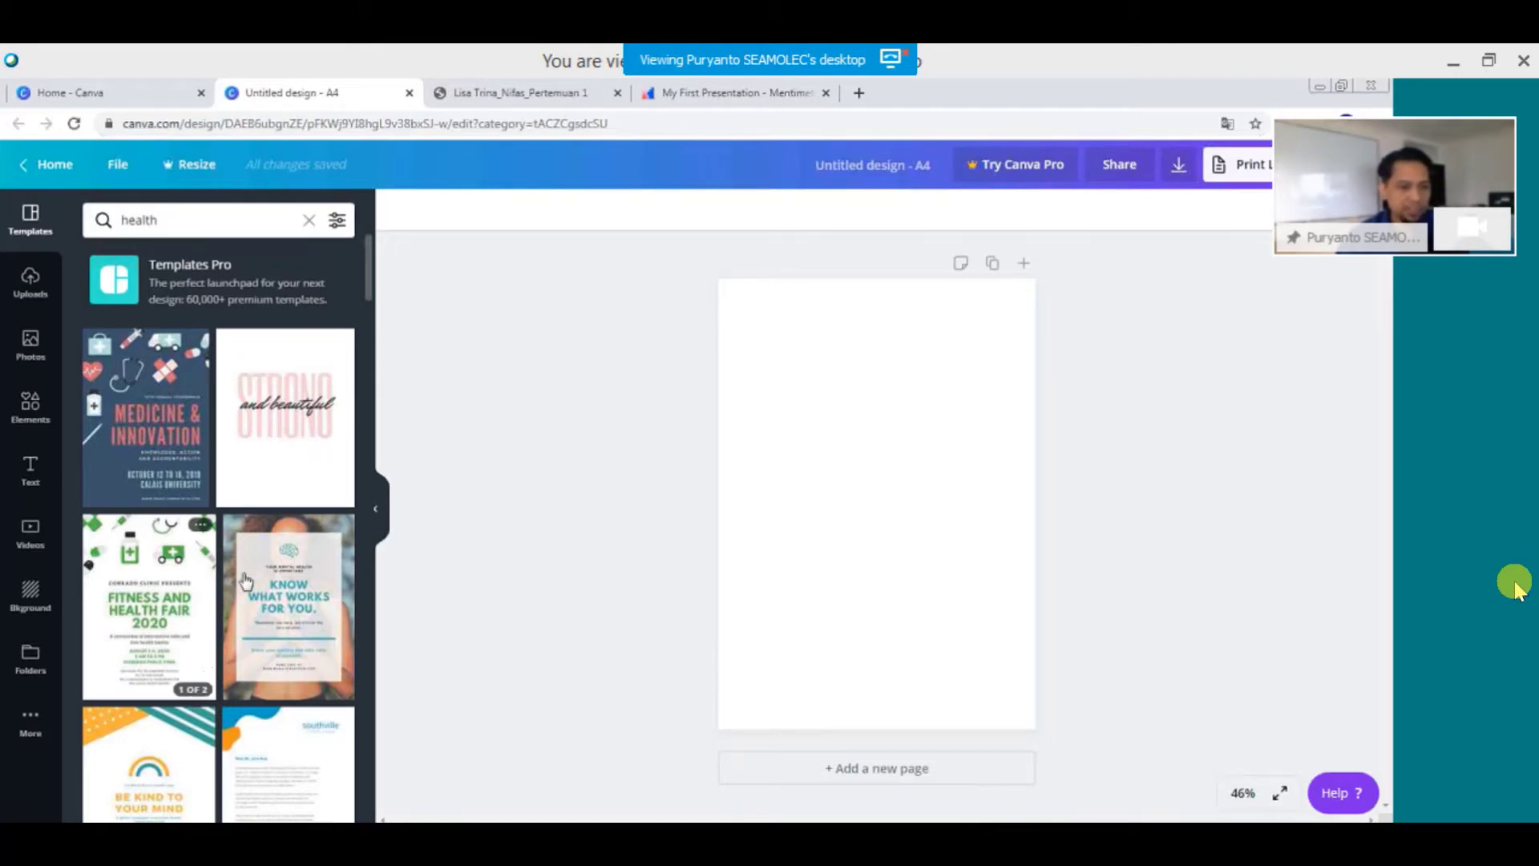
Apply the first page of the Green Medicine Icons Health Fair Flyer template, "Fitness and Health Fair 2020", to the blank page.
scroll(305, 465, "down", 3)
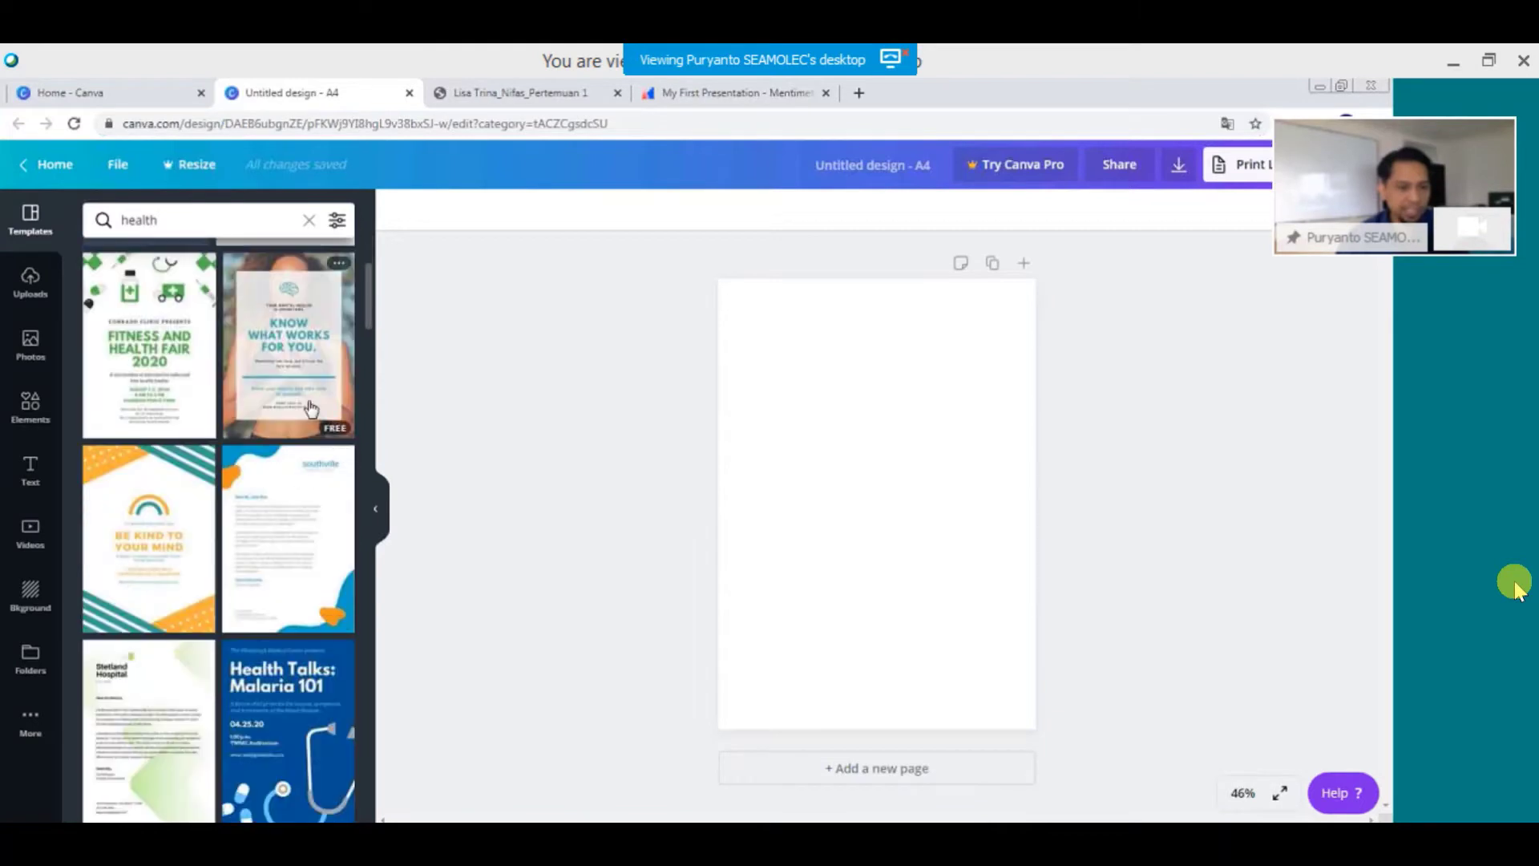
scroll(172, 617, "down", 3)
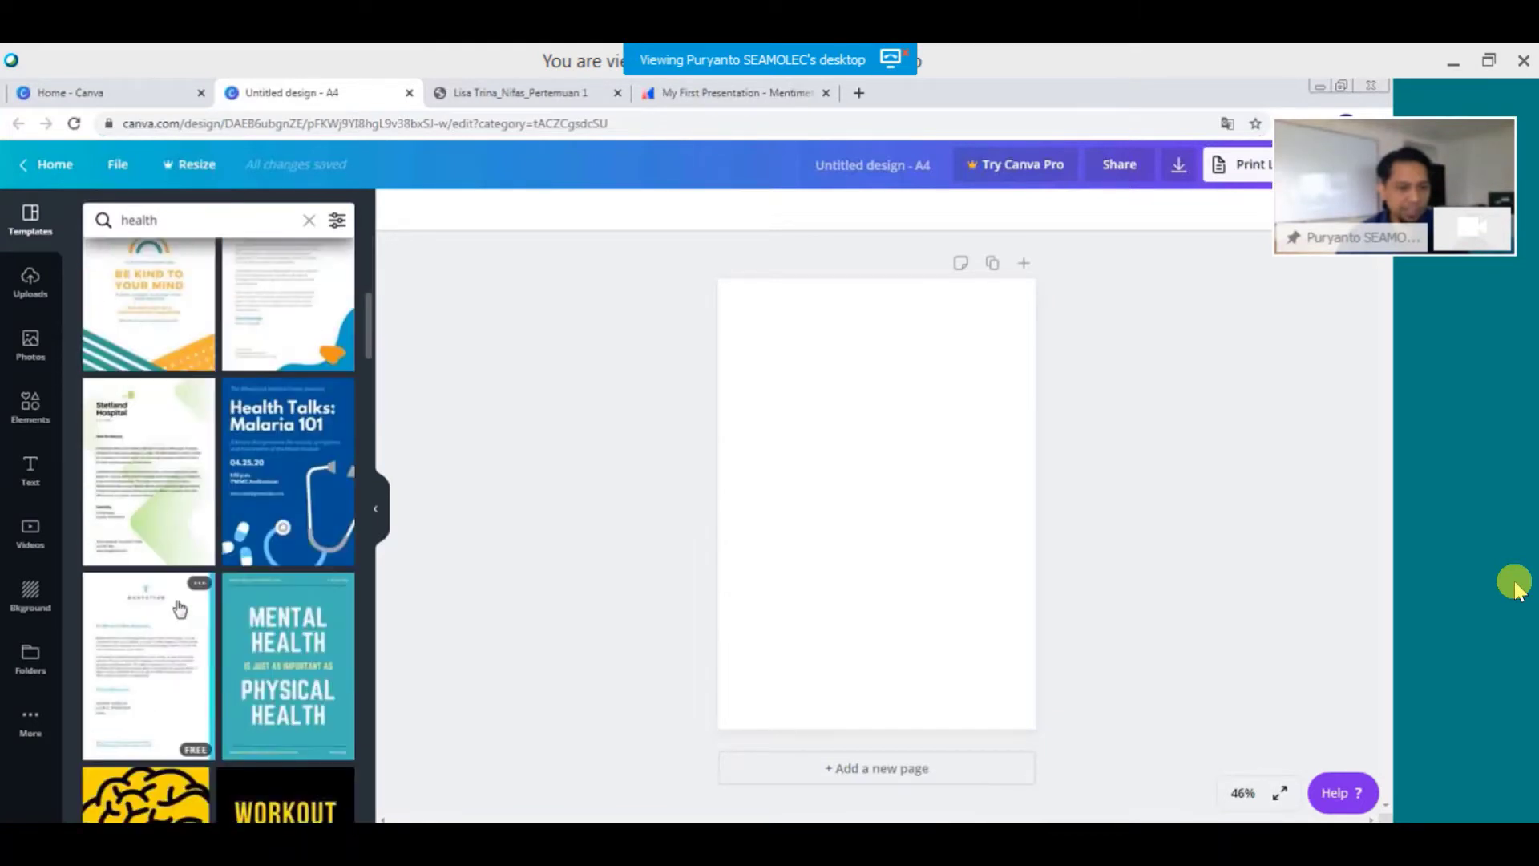
scroll(193, 593, "down", 4)
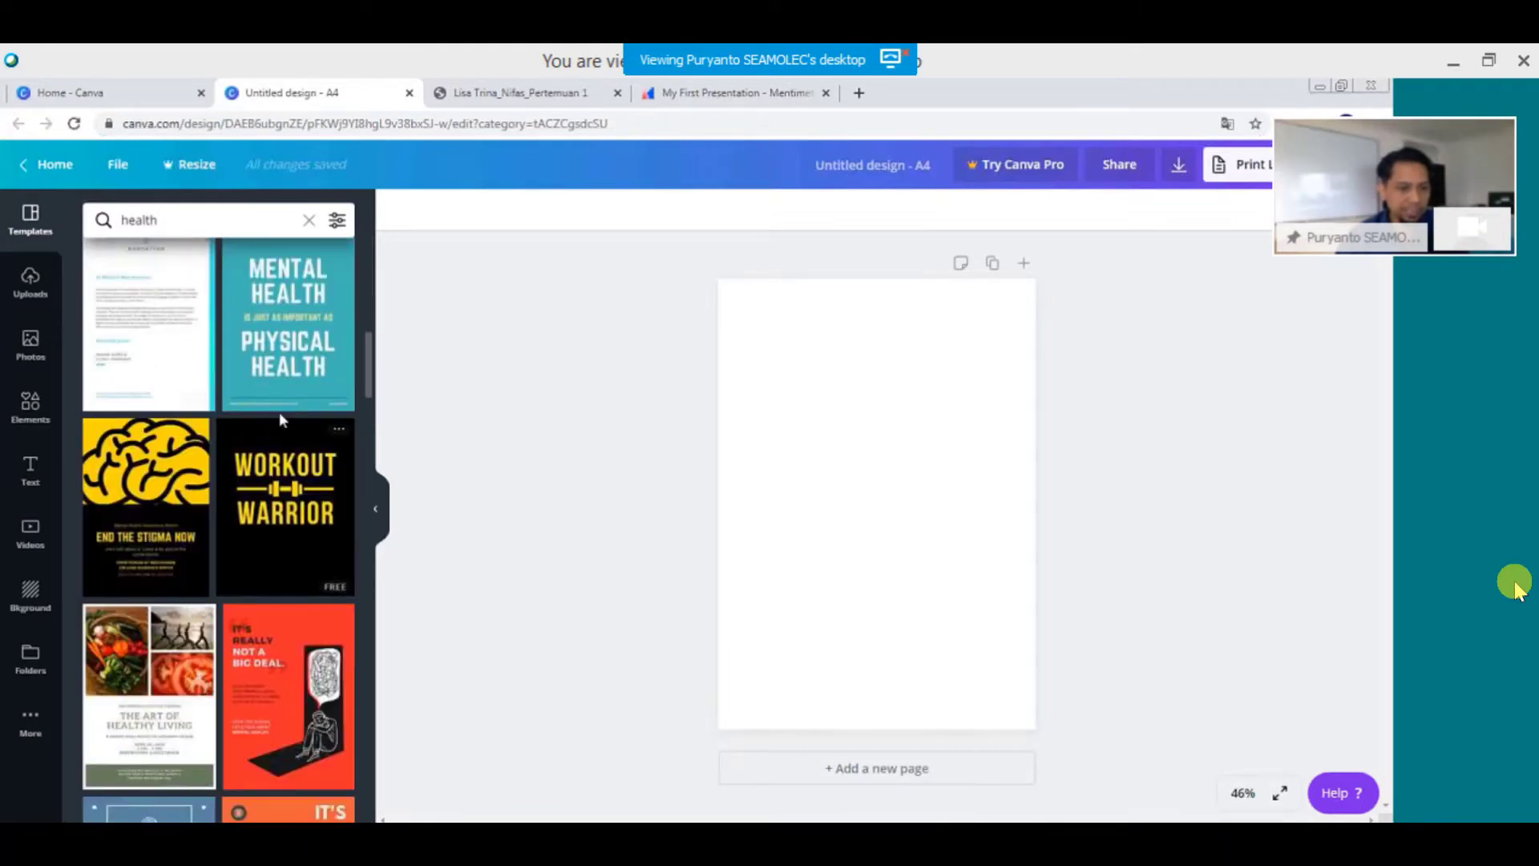
scroll(213, 591, "down", 4)
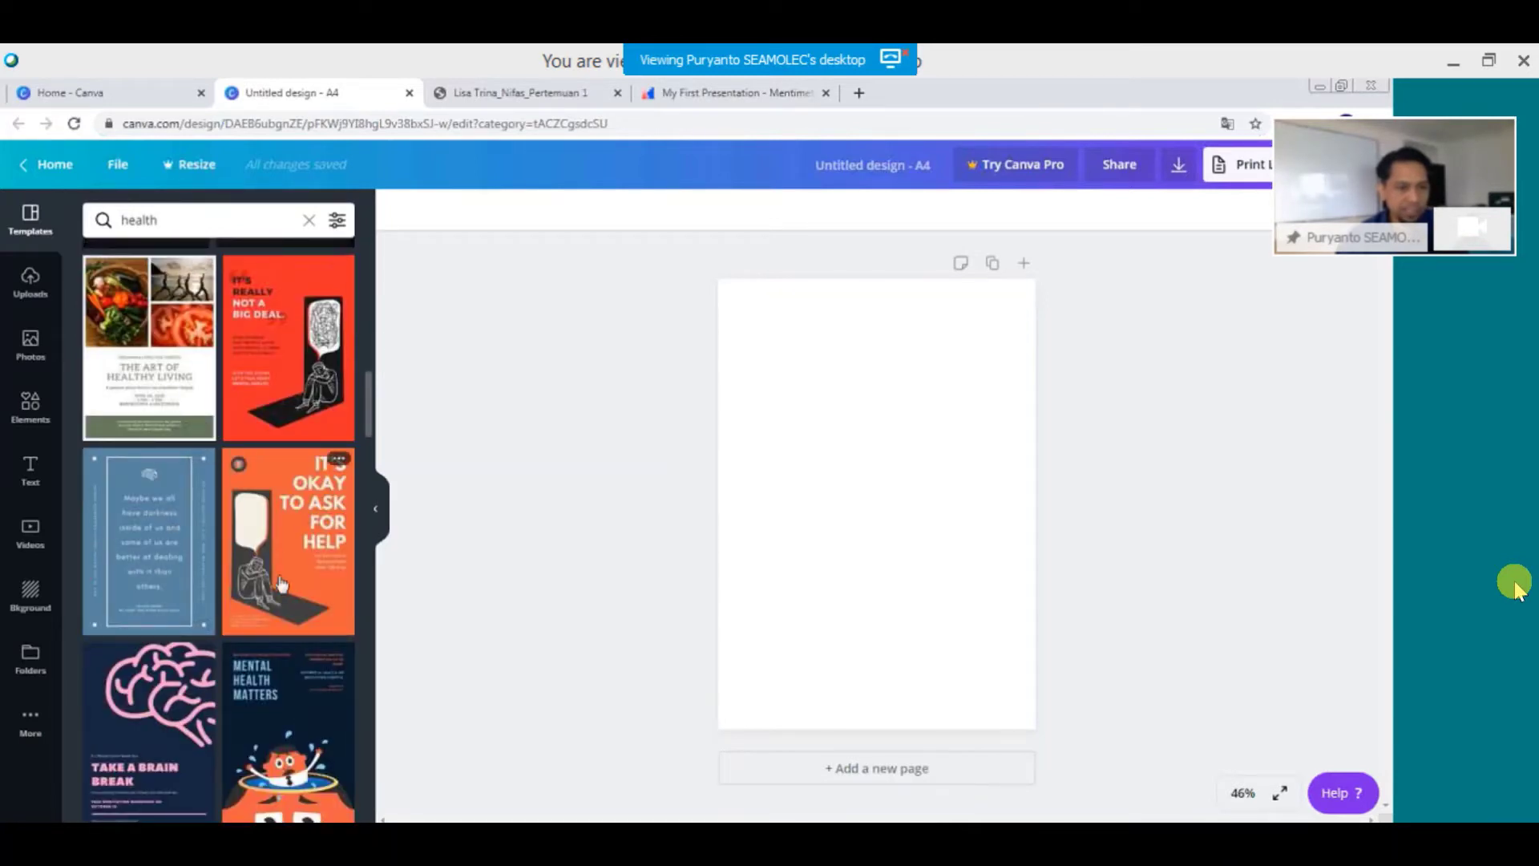
scroll(175, 615, "down", 5)
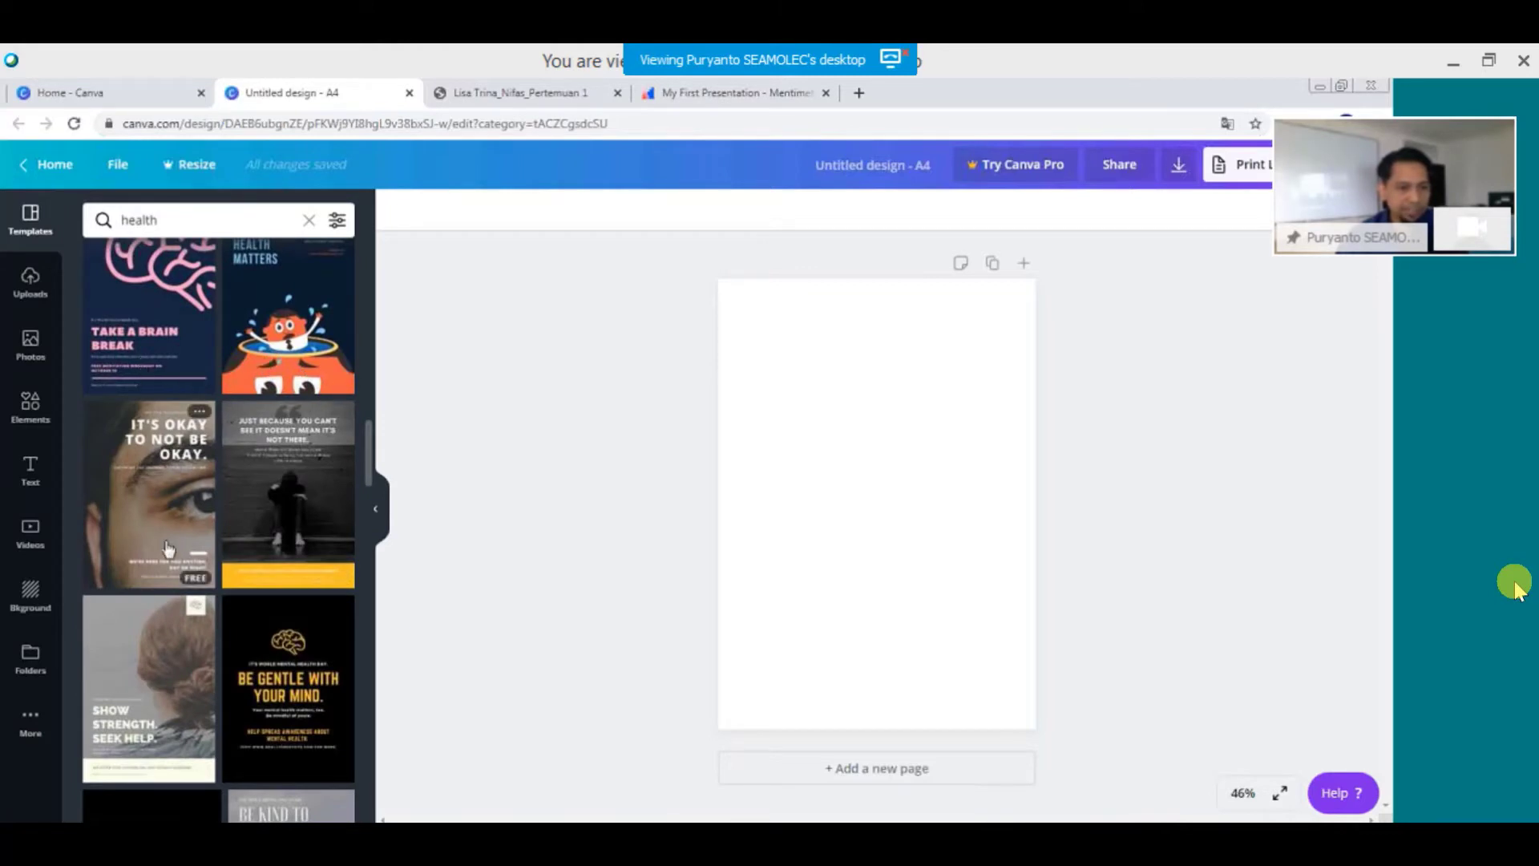
scroll(182, 433, "down", 3)
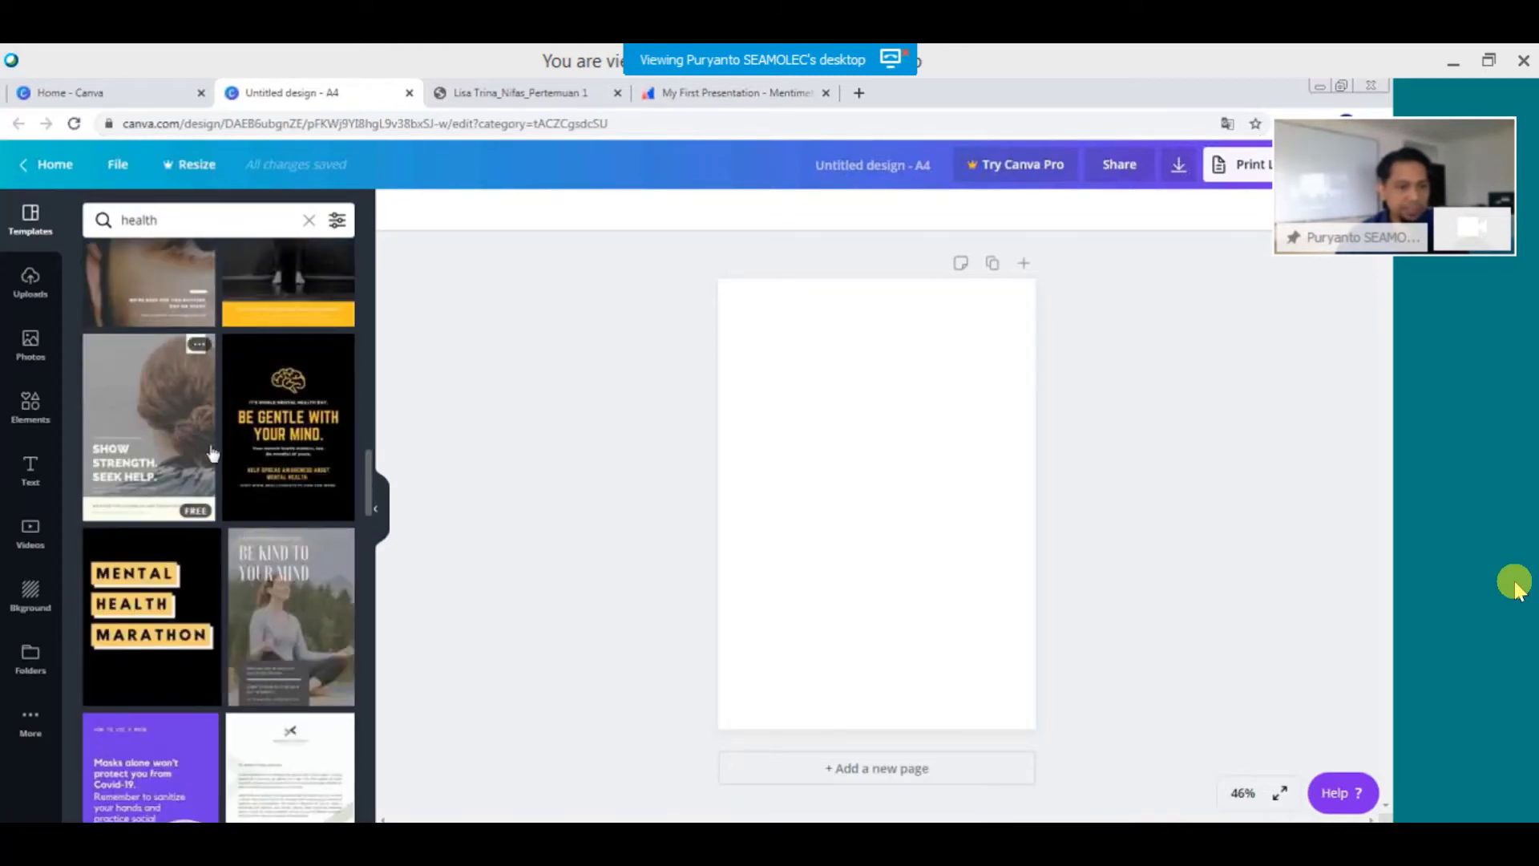
scroll(191, 678, "up", 10)
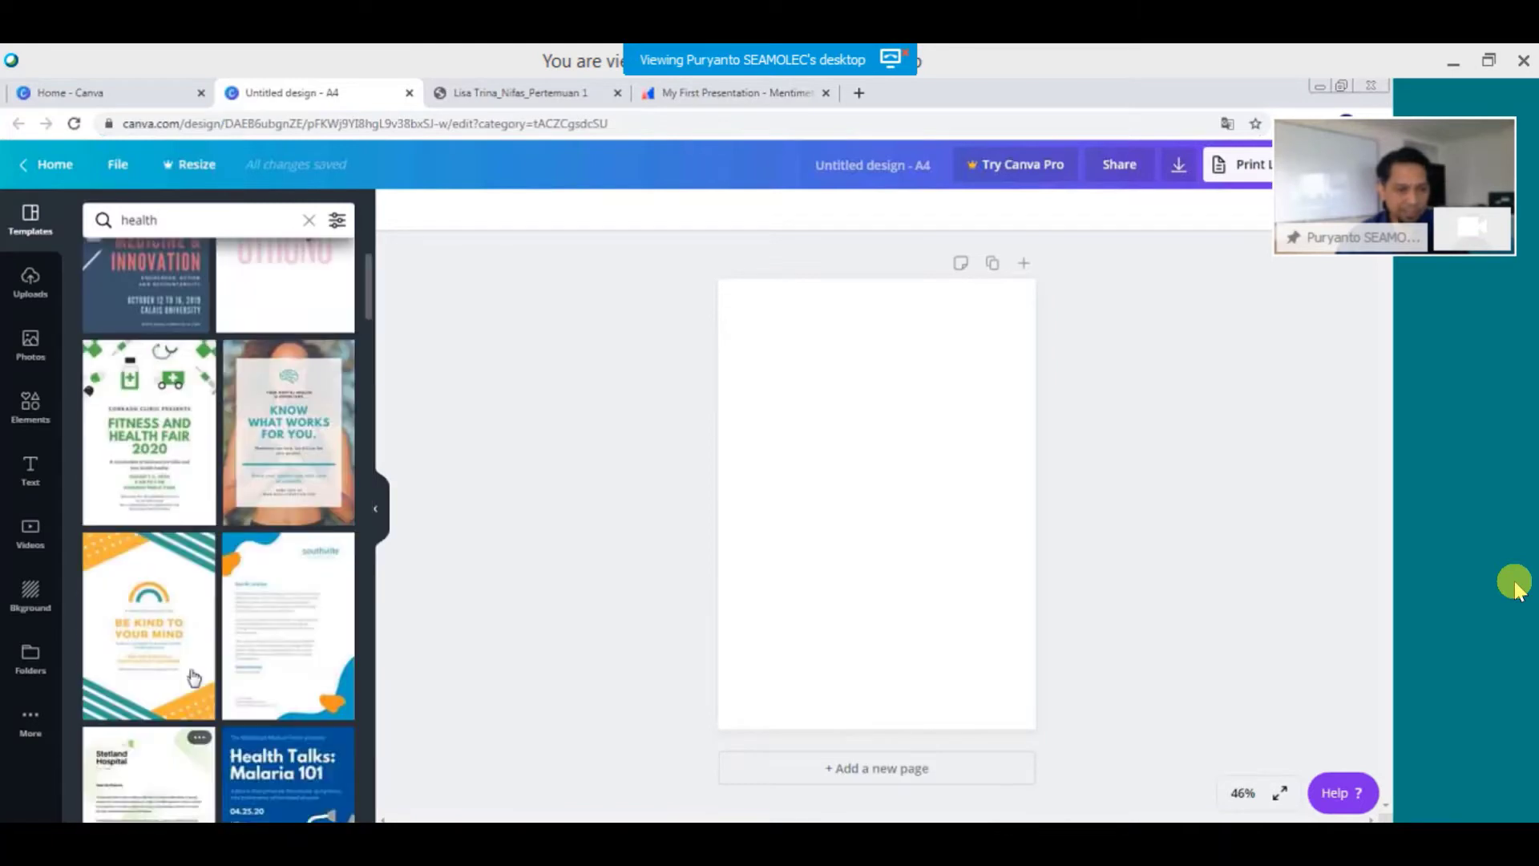
scroll(194, 677, "up", 3)
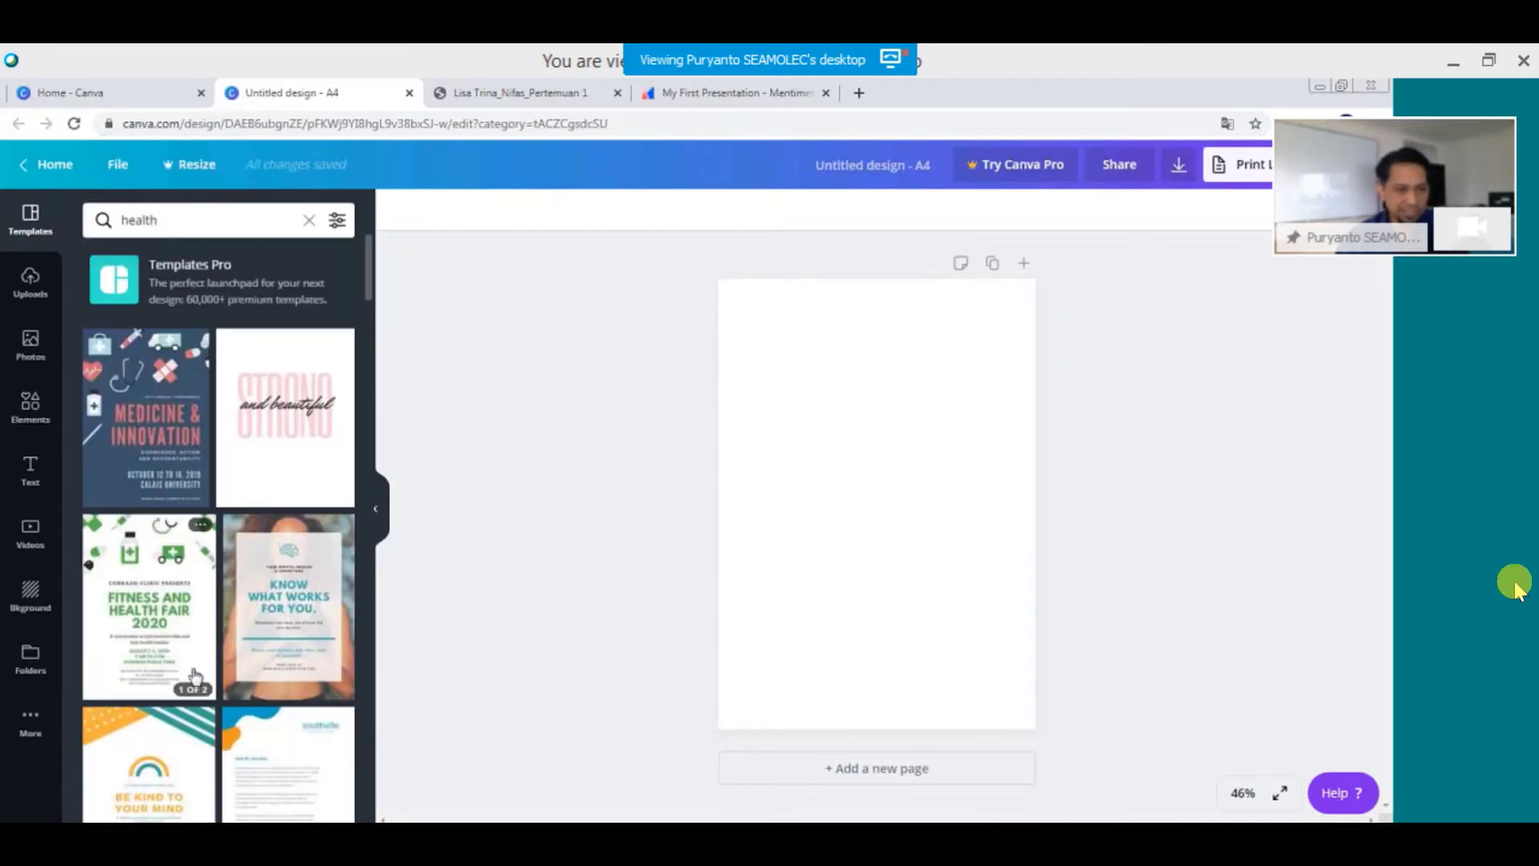
left_click(170, 583)
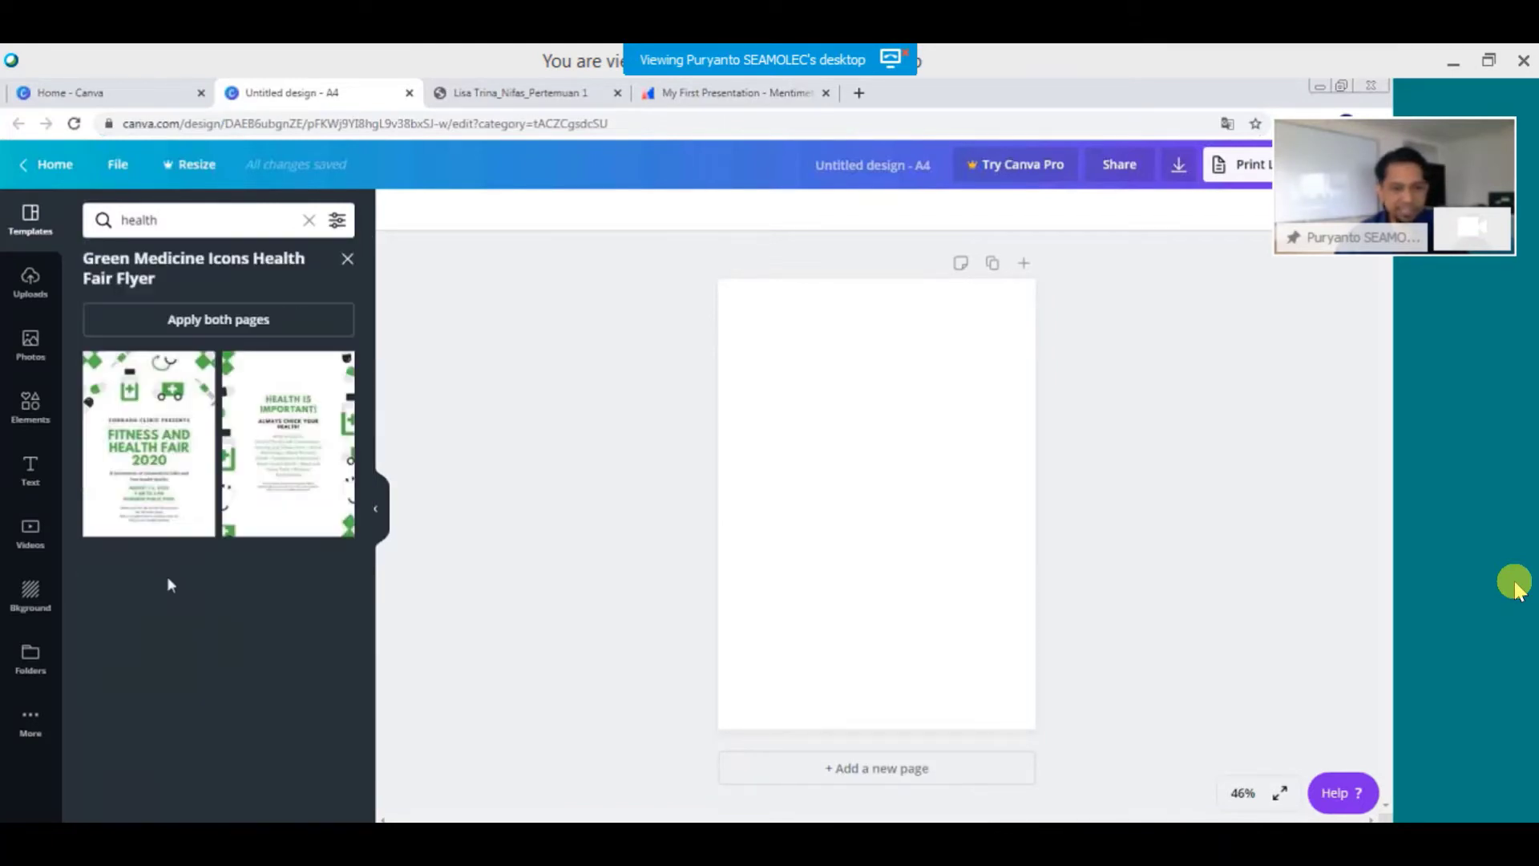
left_click(152, 445)
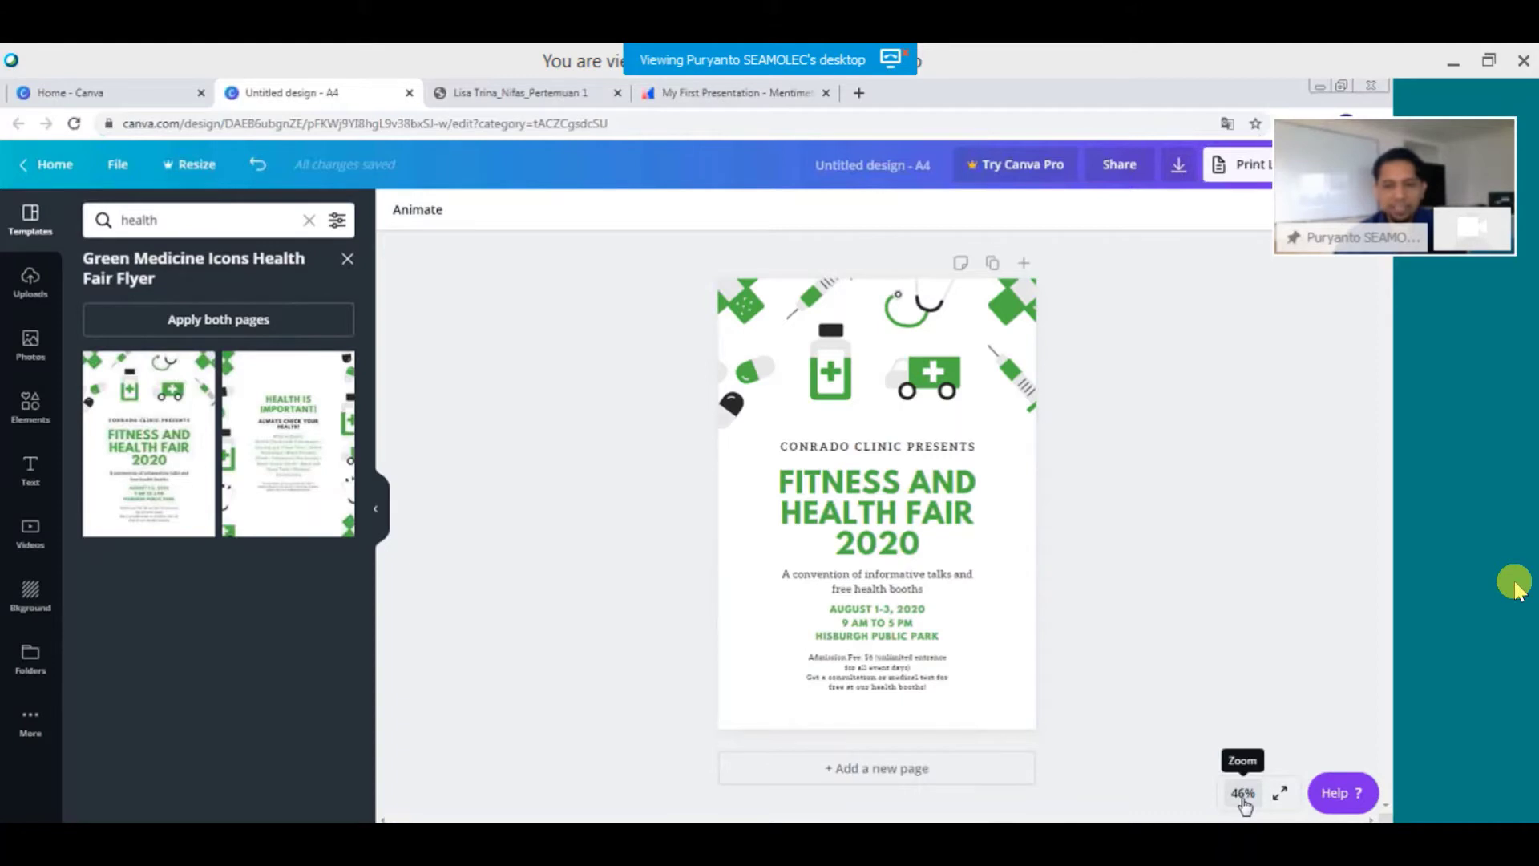
Replace the "CONRADO CLINIC PRESENTS" line on the flyer with "POLITEKNIK KESEHATAN JAKARTA".
left_click(1243, 796)
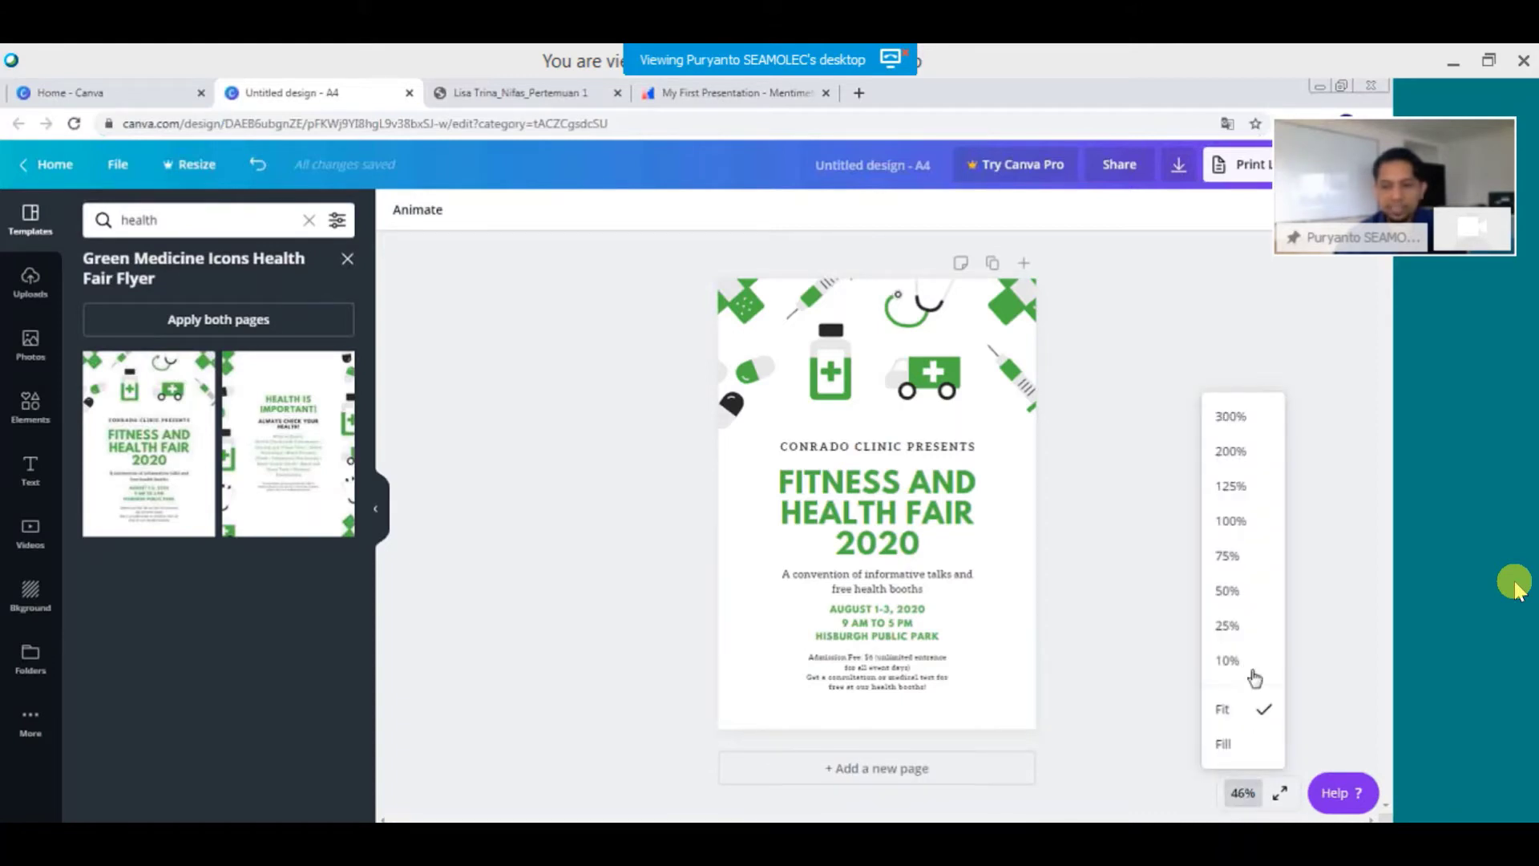
left_click(1223, 593)
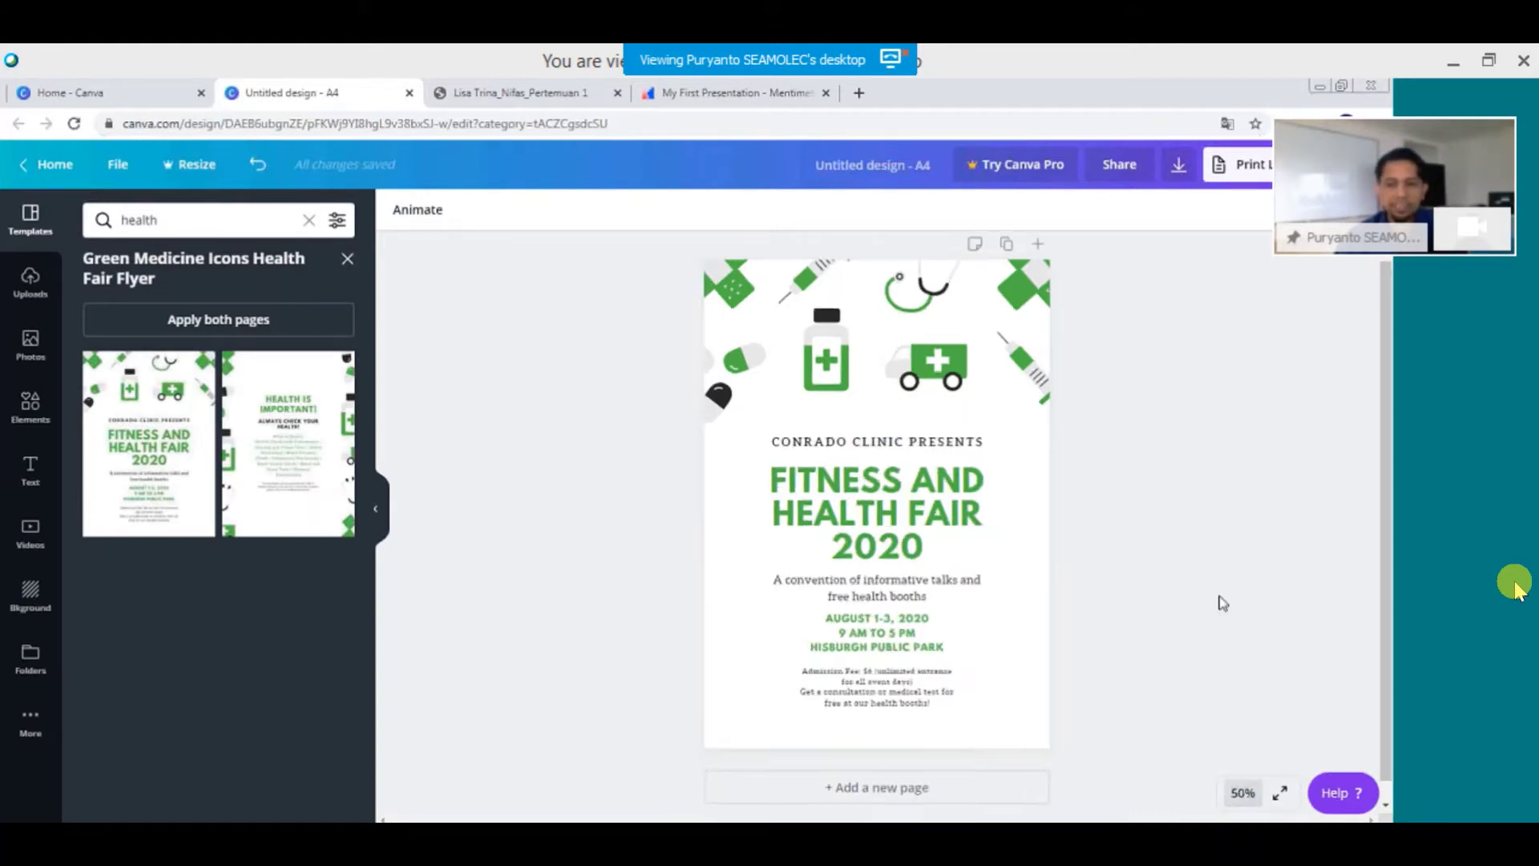
left_click(1240, 795)
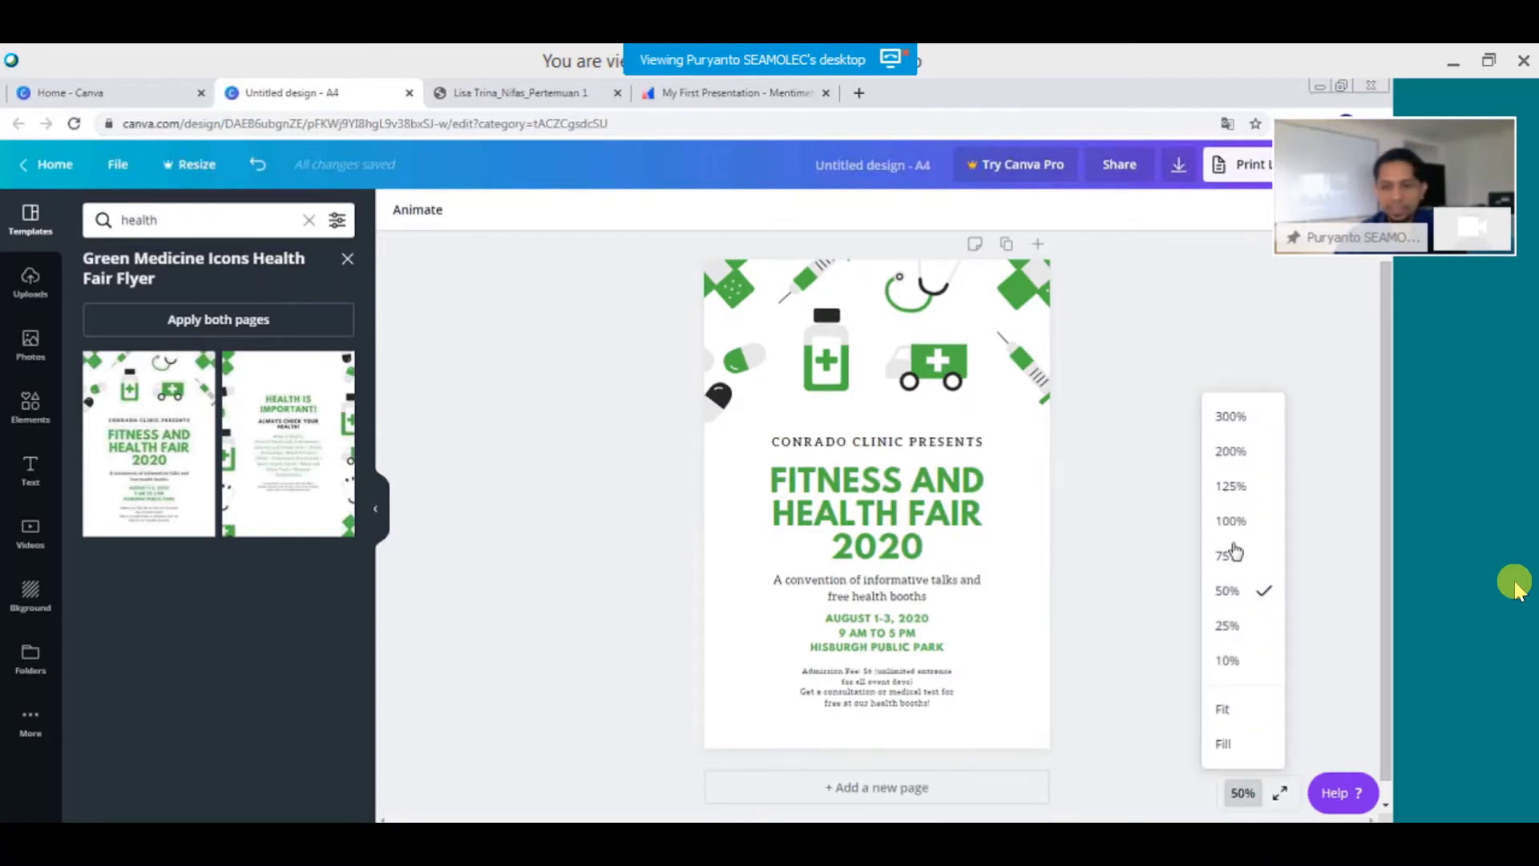
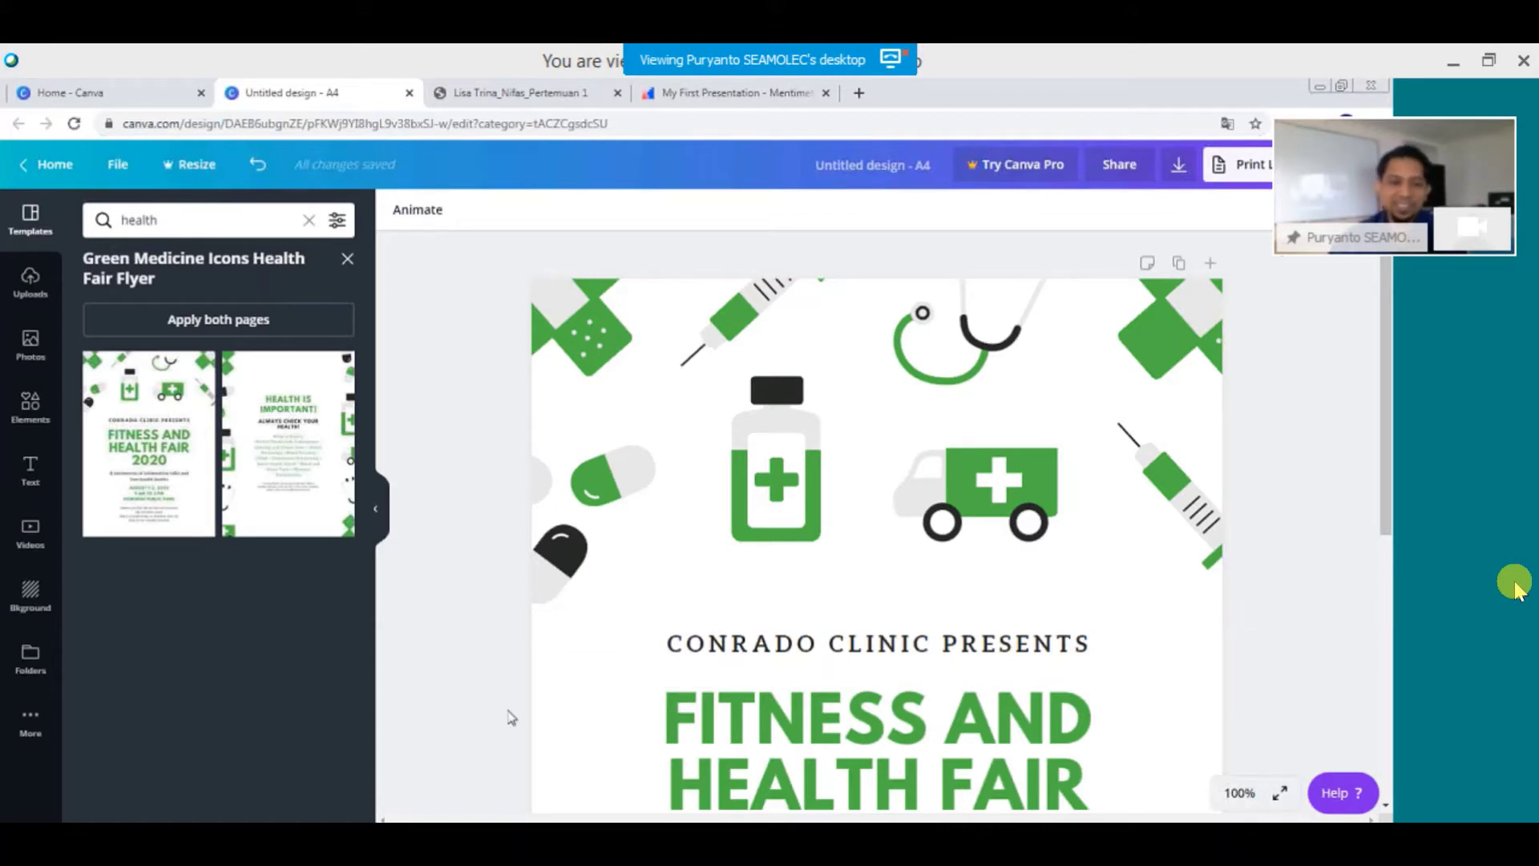
scroll(621, 655, "down", 1)
scroll(627, 657, "down", 1)
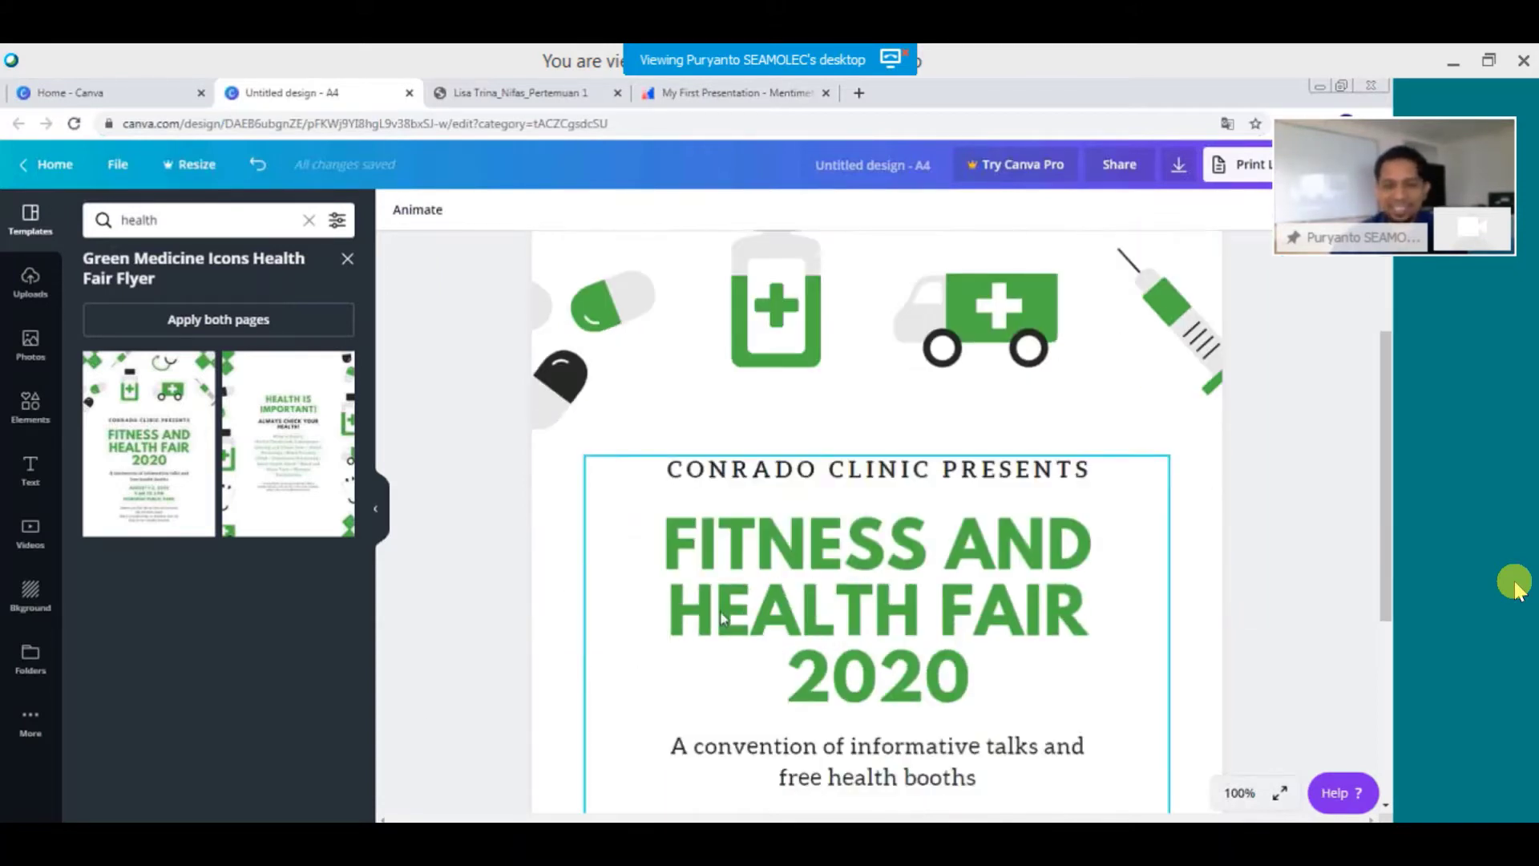
double_click(736, 471)
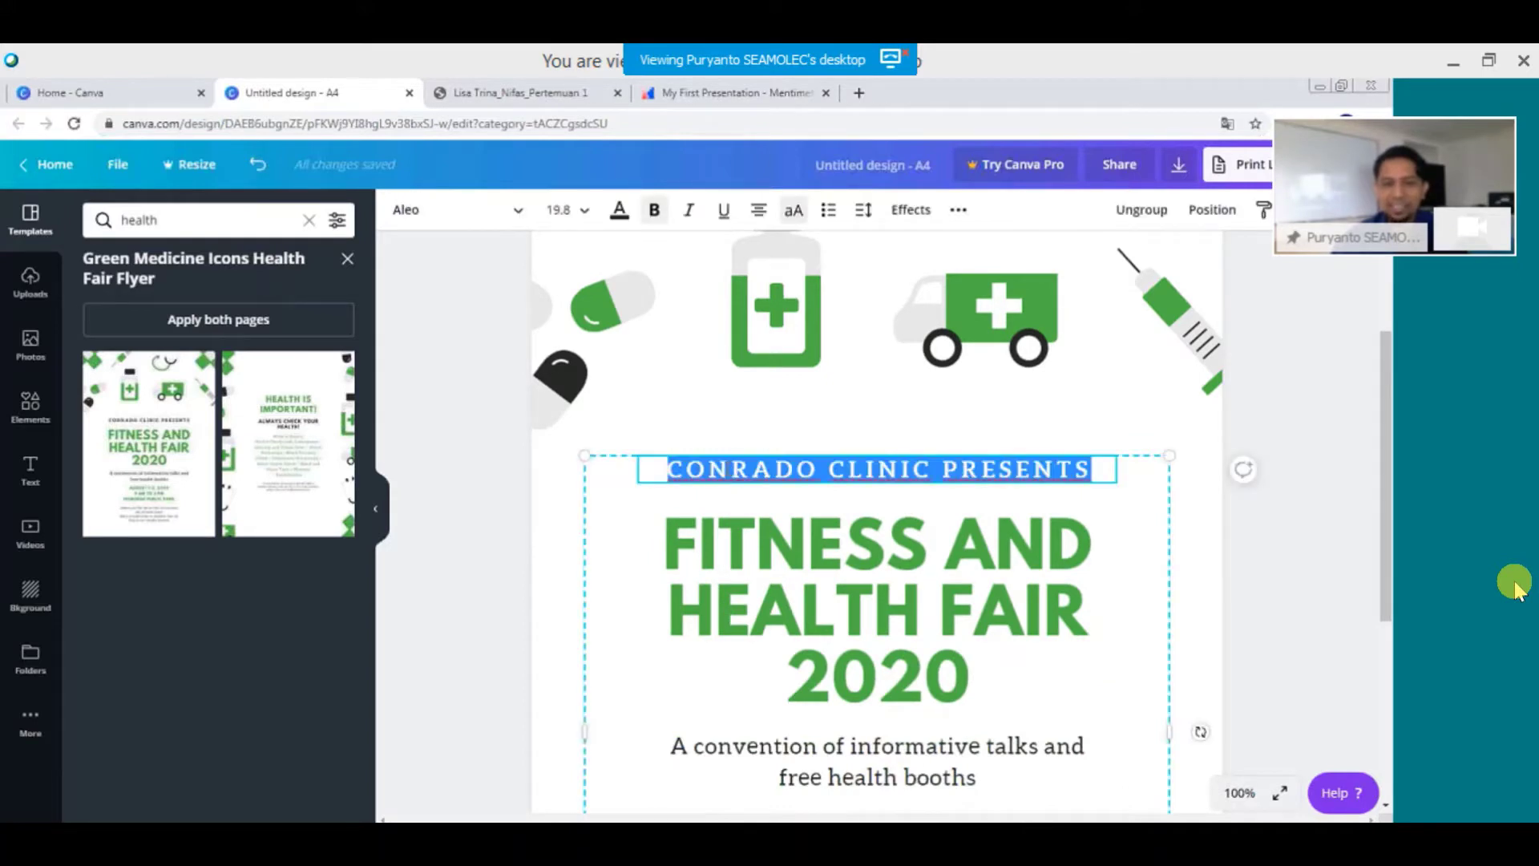
left_click(486, 94)
scroll(498, 329, "up", 15)
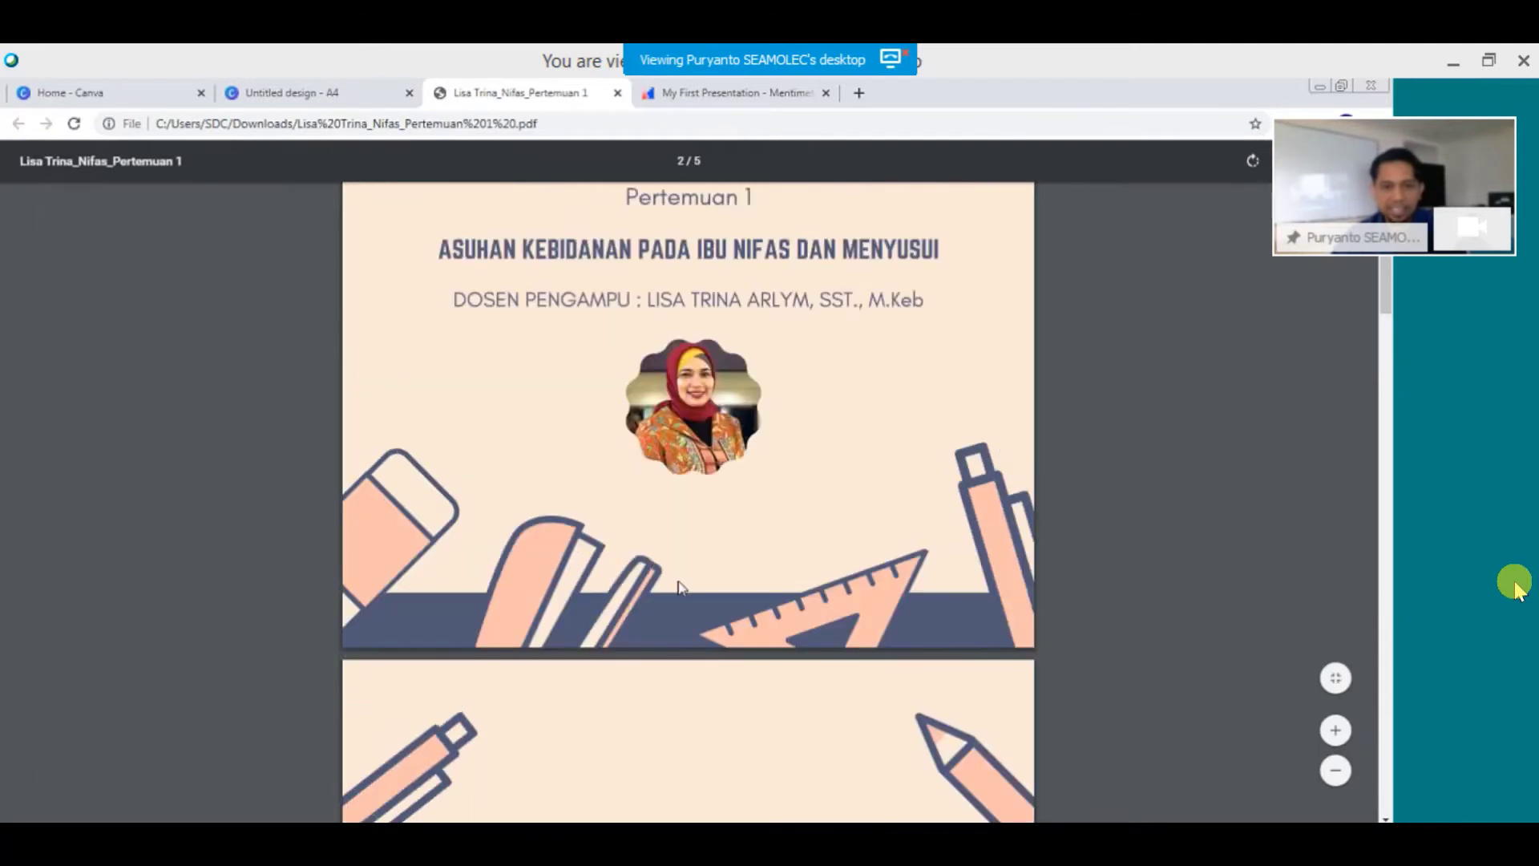
left_click(311, 87)
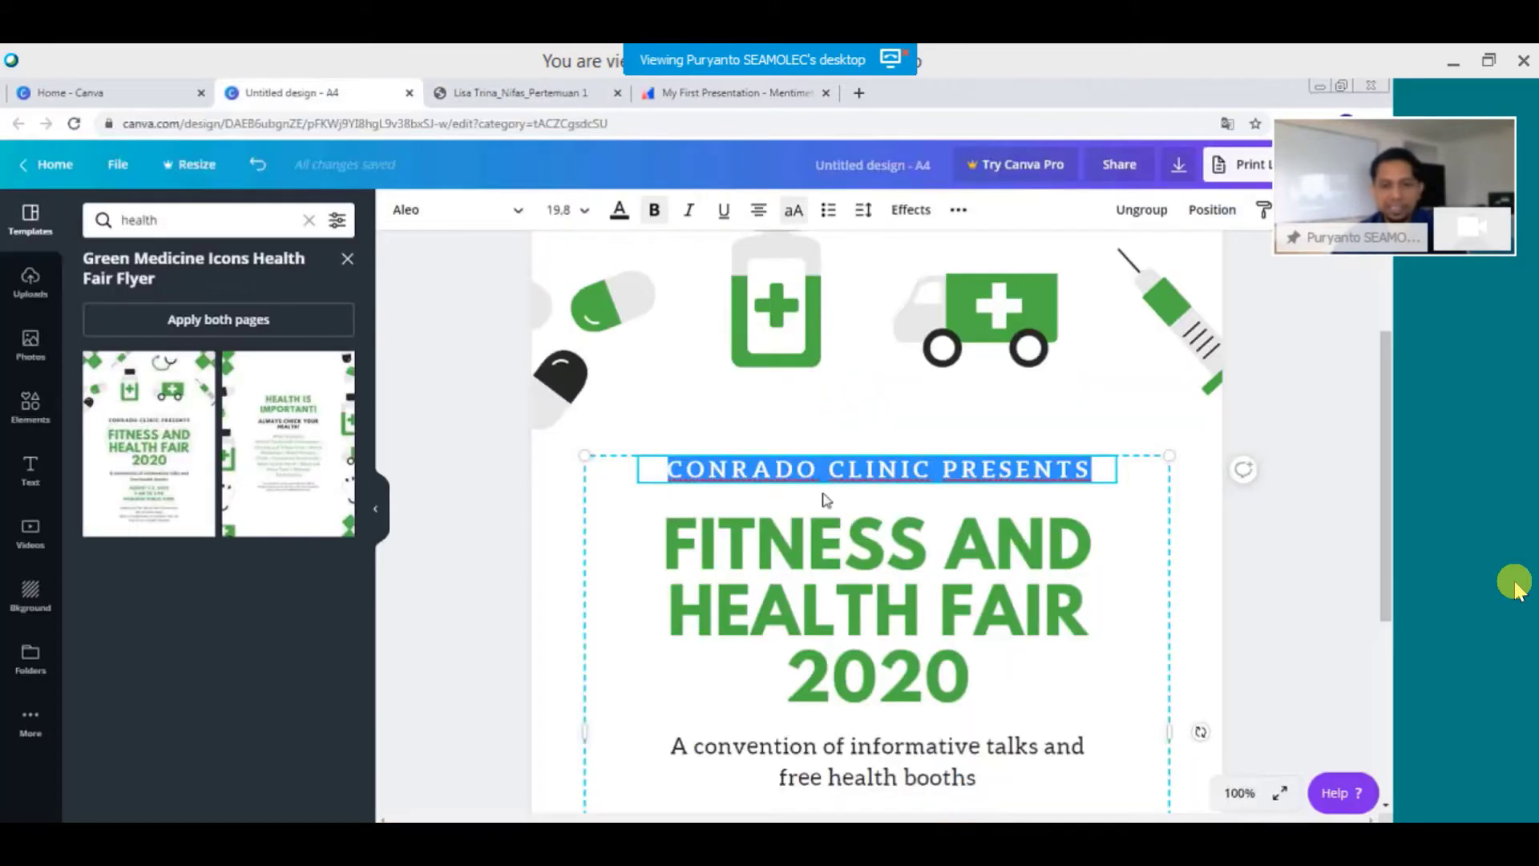
type("P")
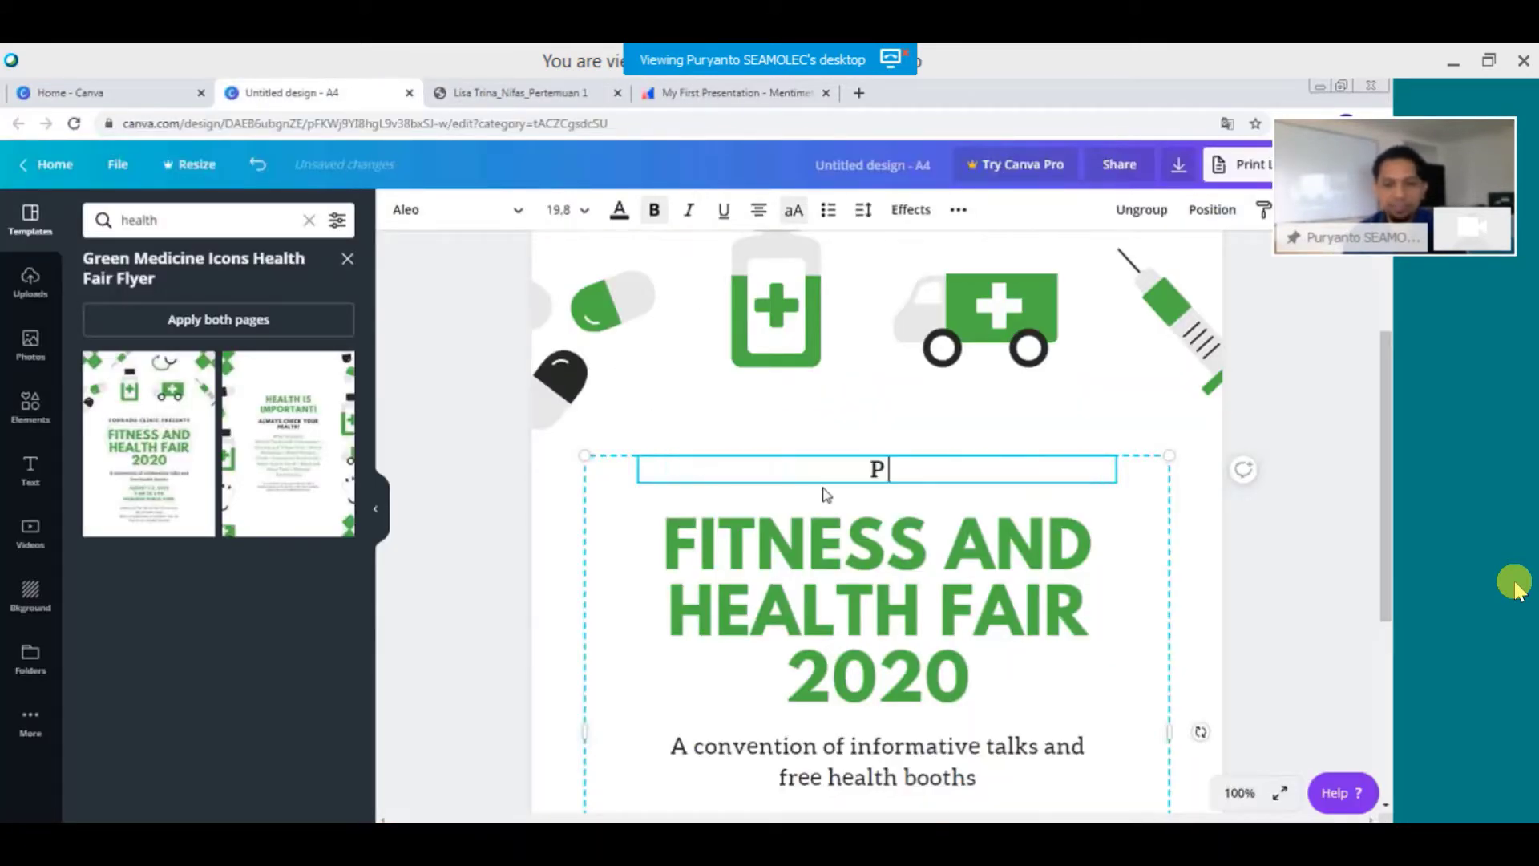
type("OLITEK")
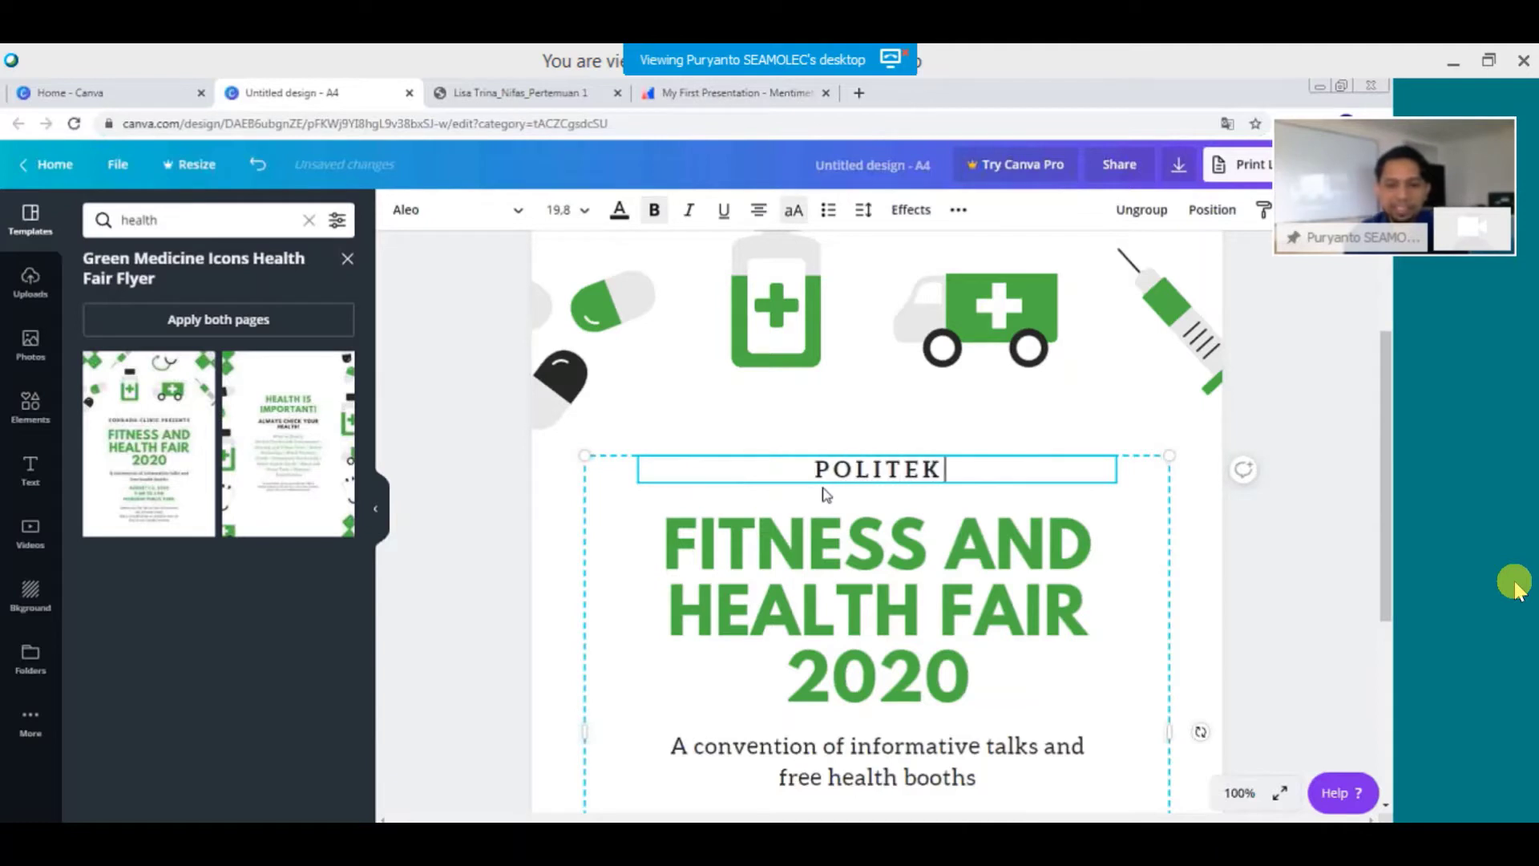
type("NIK KES")
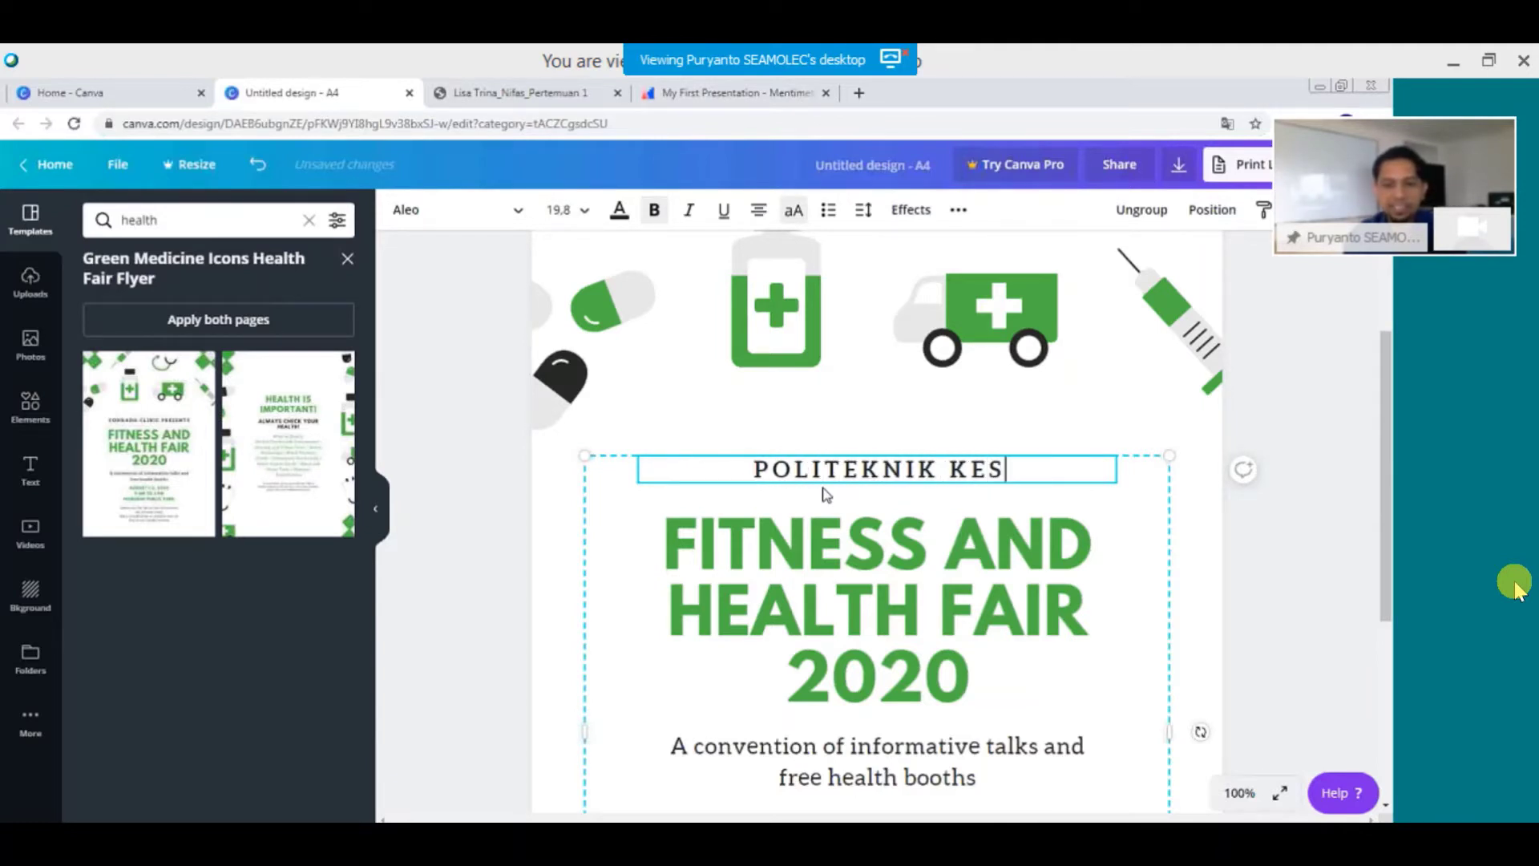
type("EHATAN ")
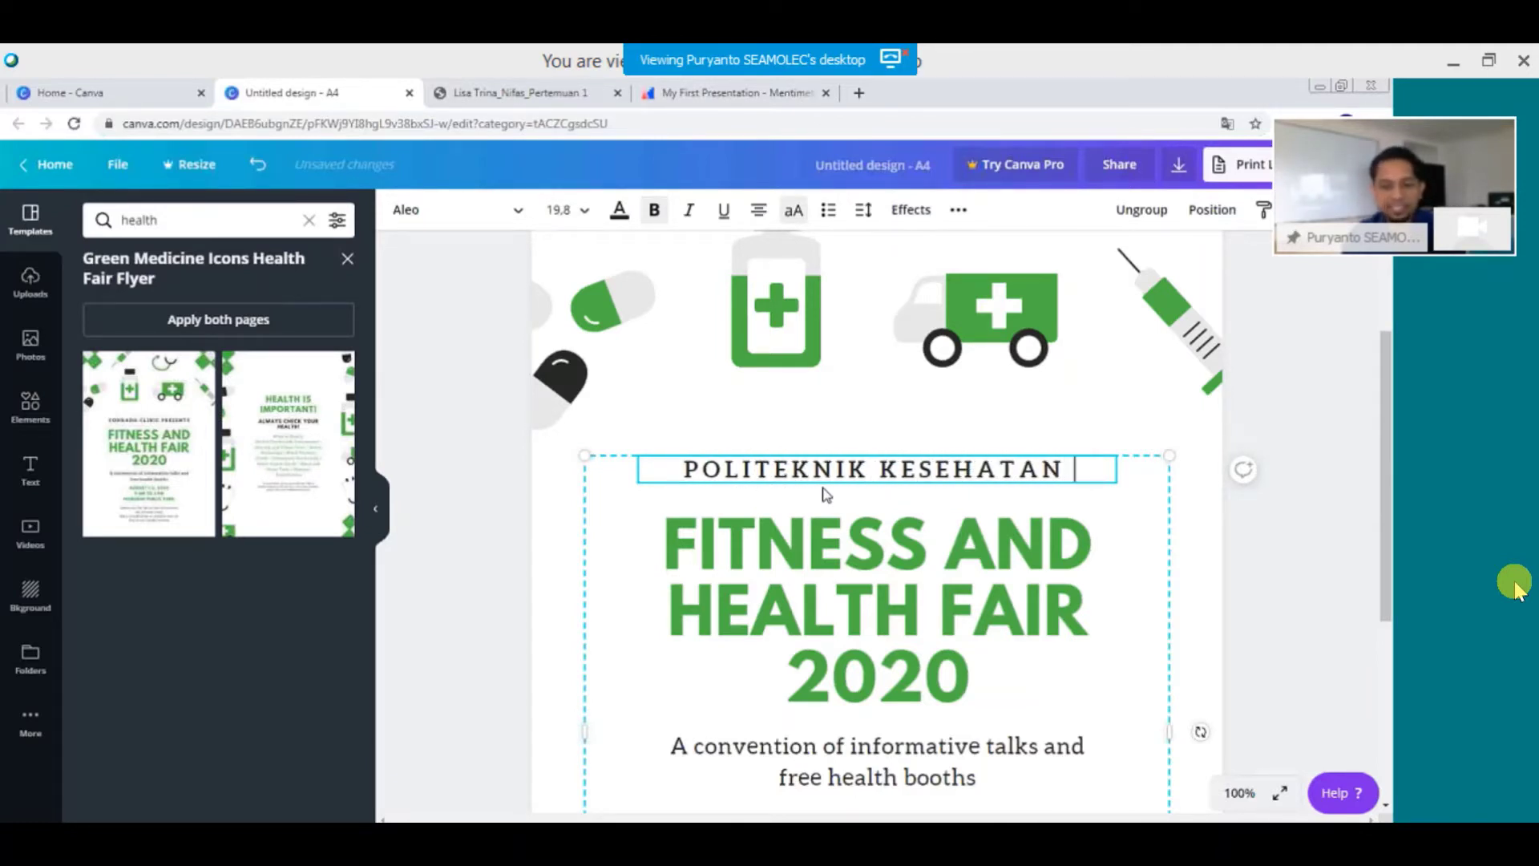
type("JAKARTA")
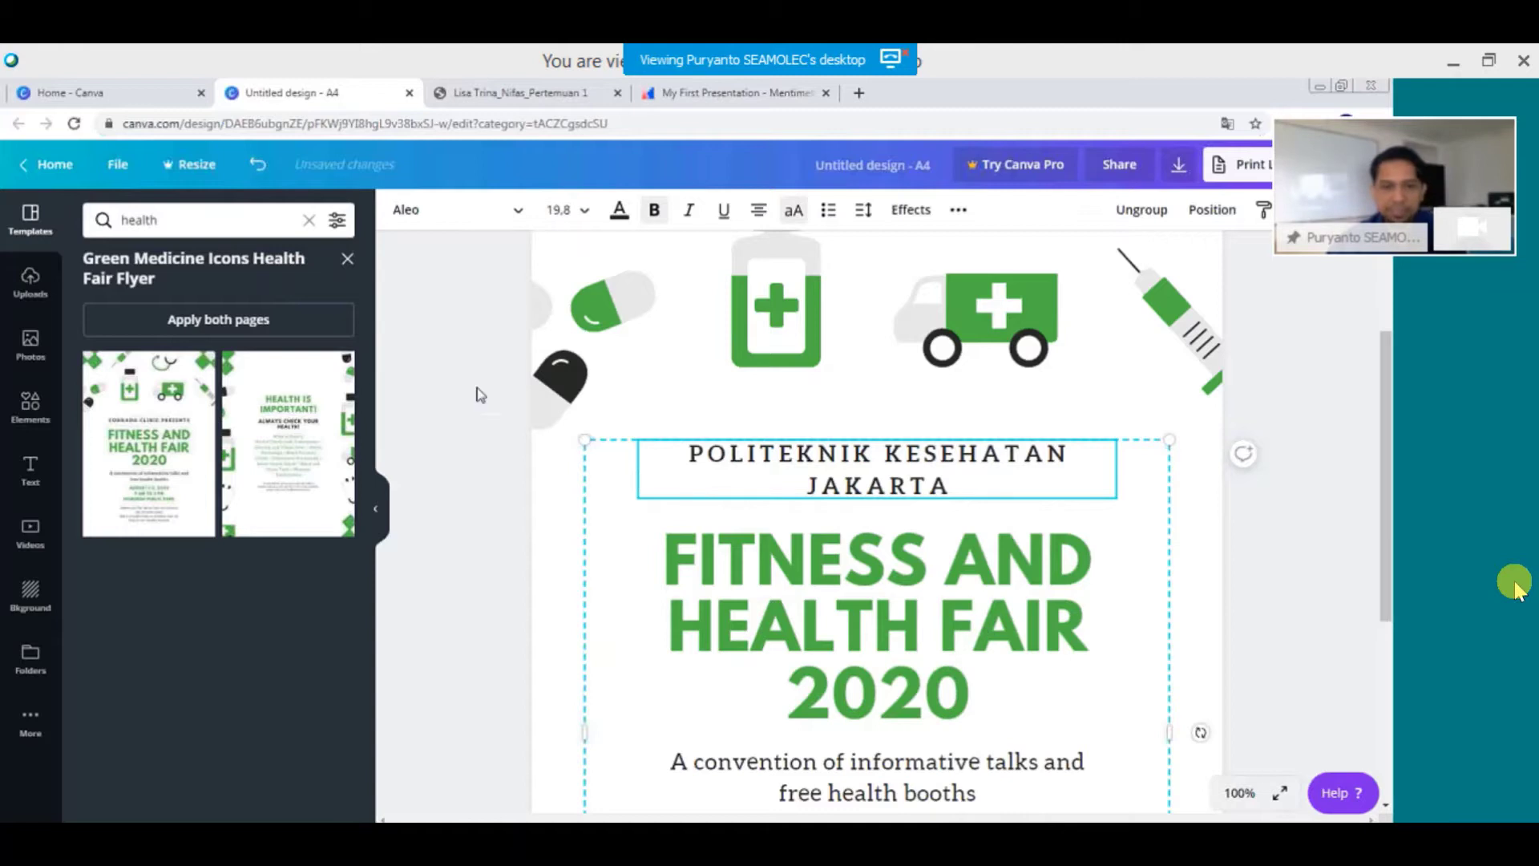
Consult the title in the reference PDF and replace the flyer heading "FITNESS AND HEALTH FAIR 2020" with "KONSEP".
left_click(471, 95)
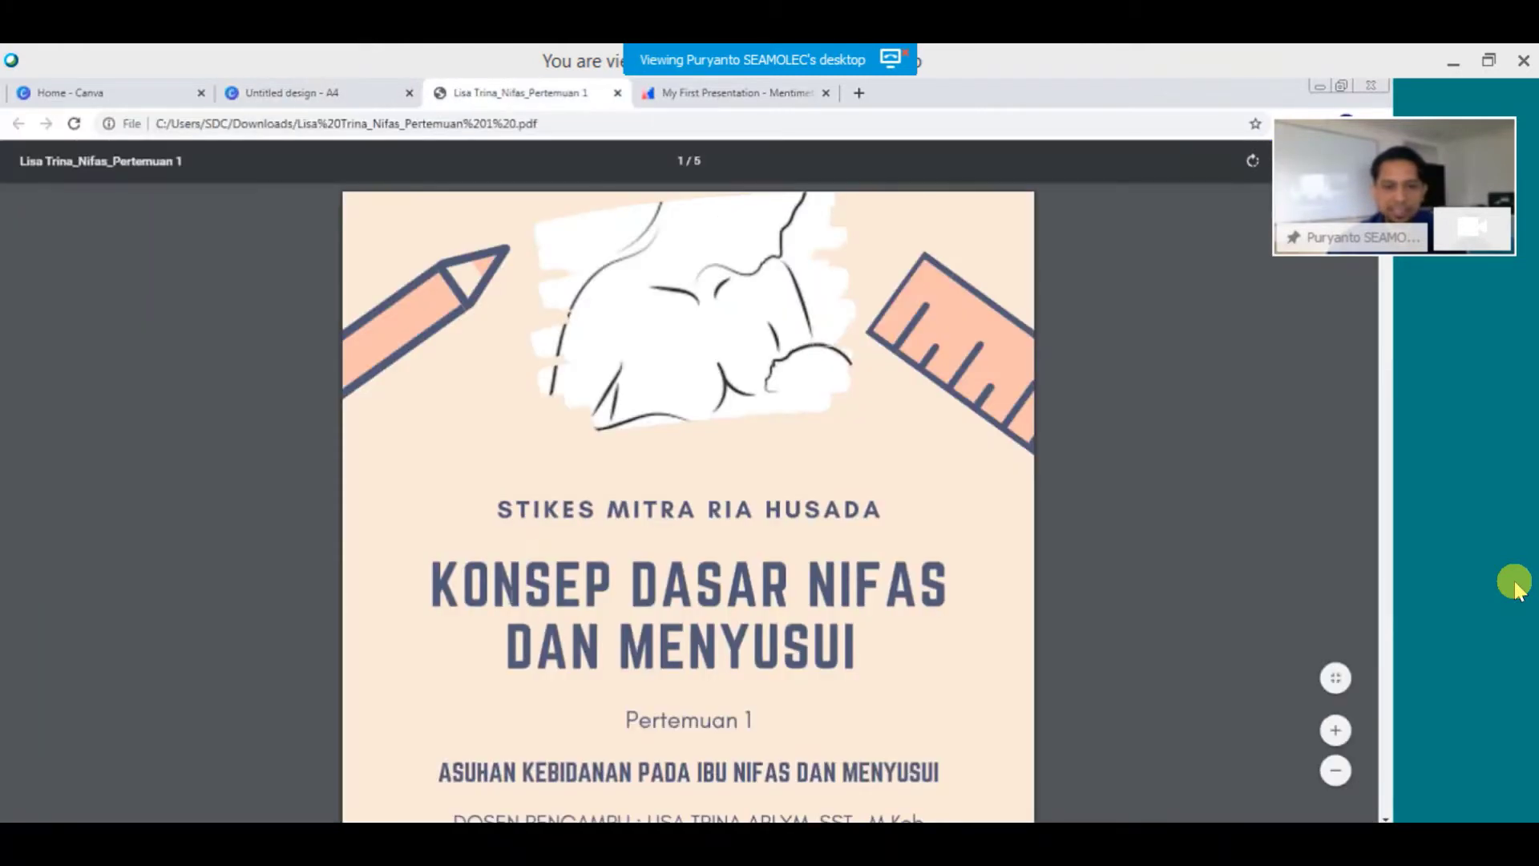
left_click_drag(433, 589, 616, 617)
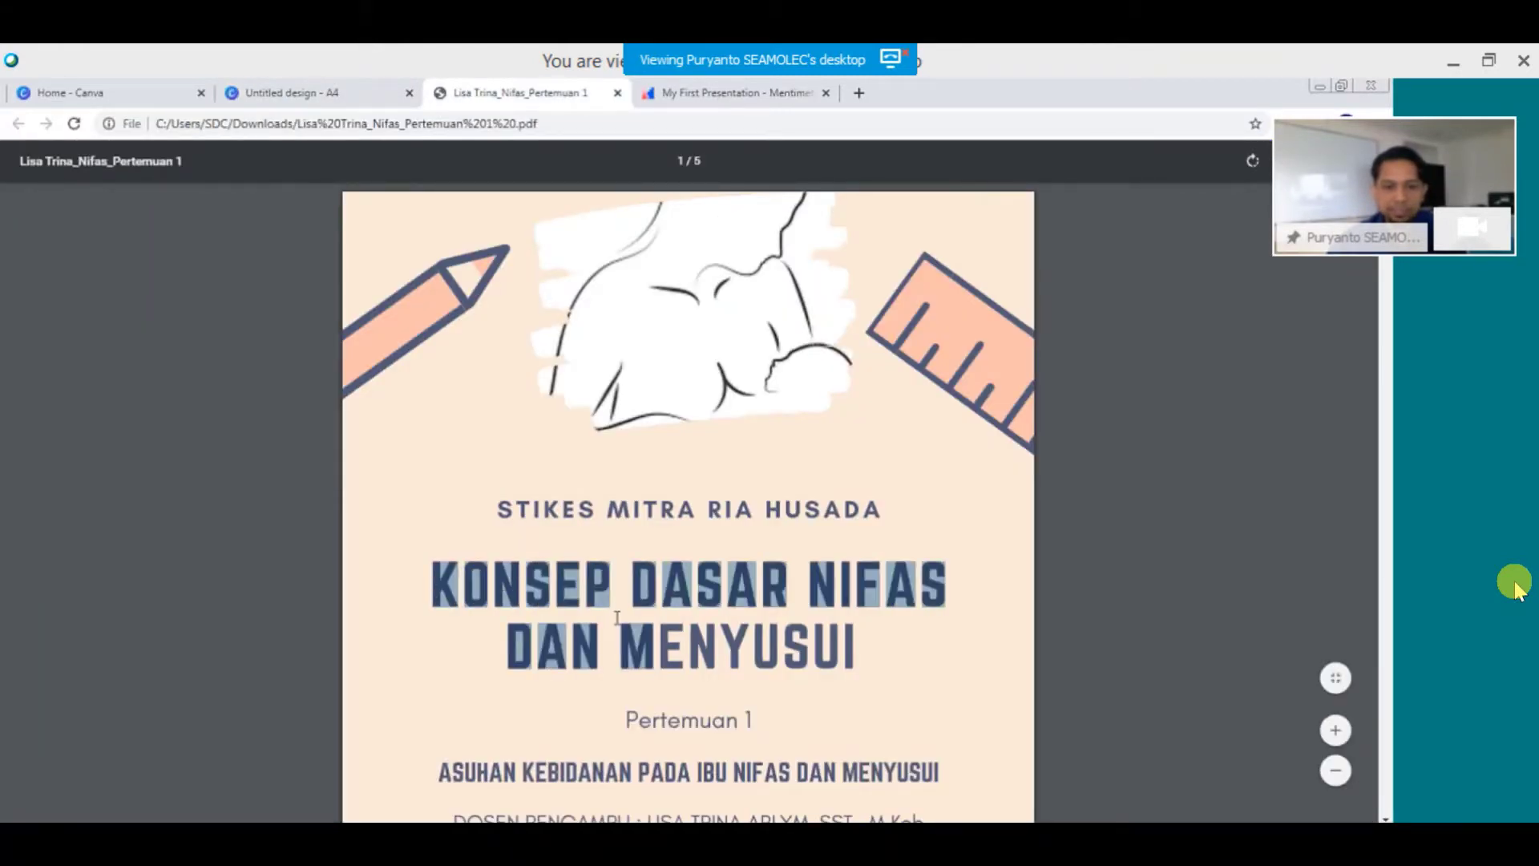
left_click(286, 95)
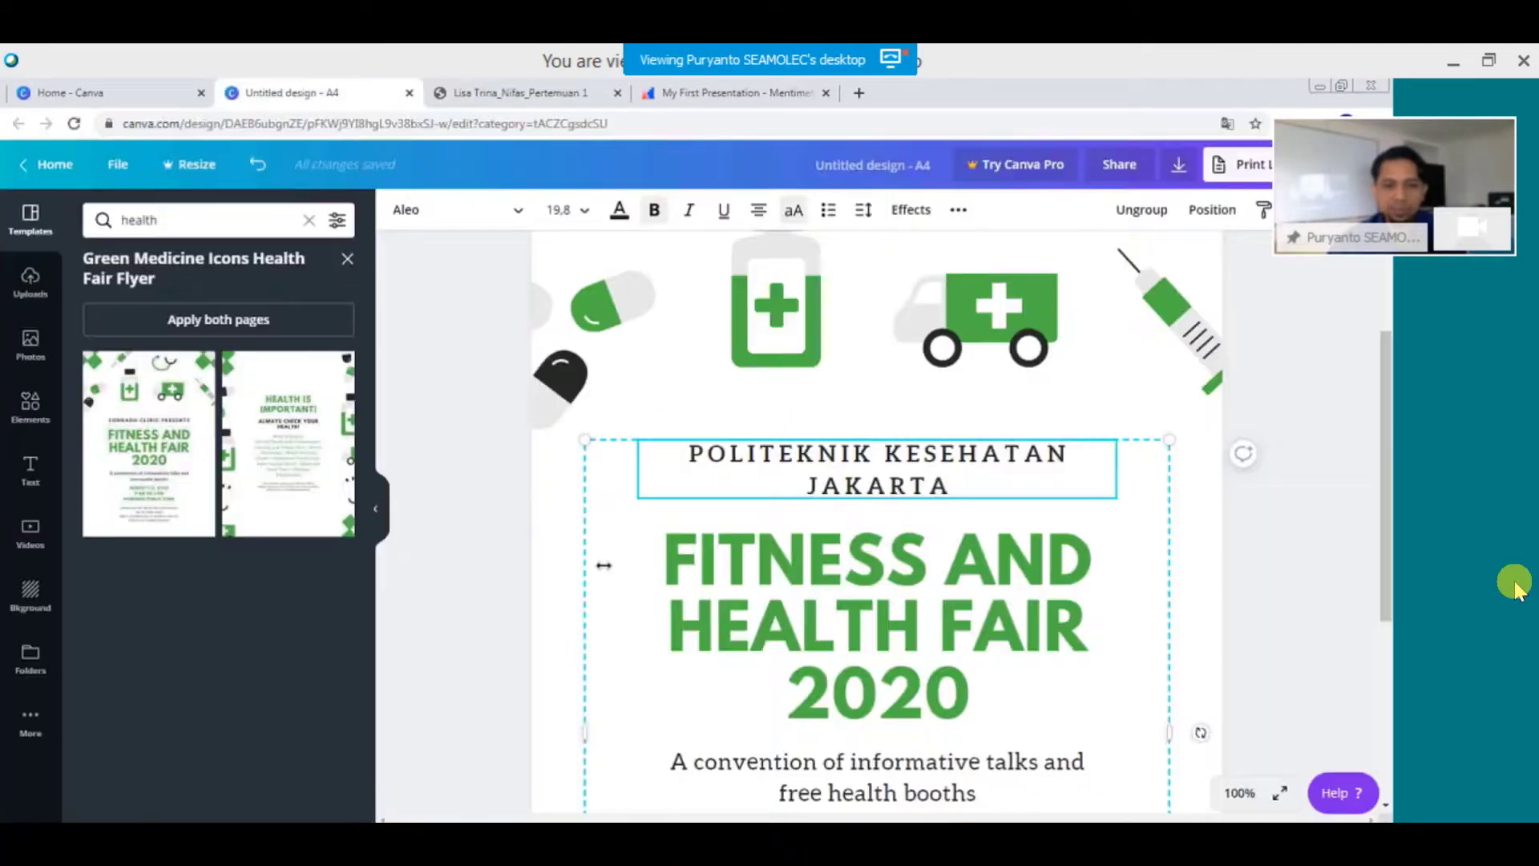
left_click(705, 607)
double_click(667, 571)
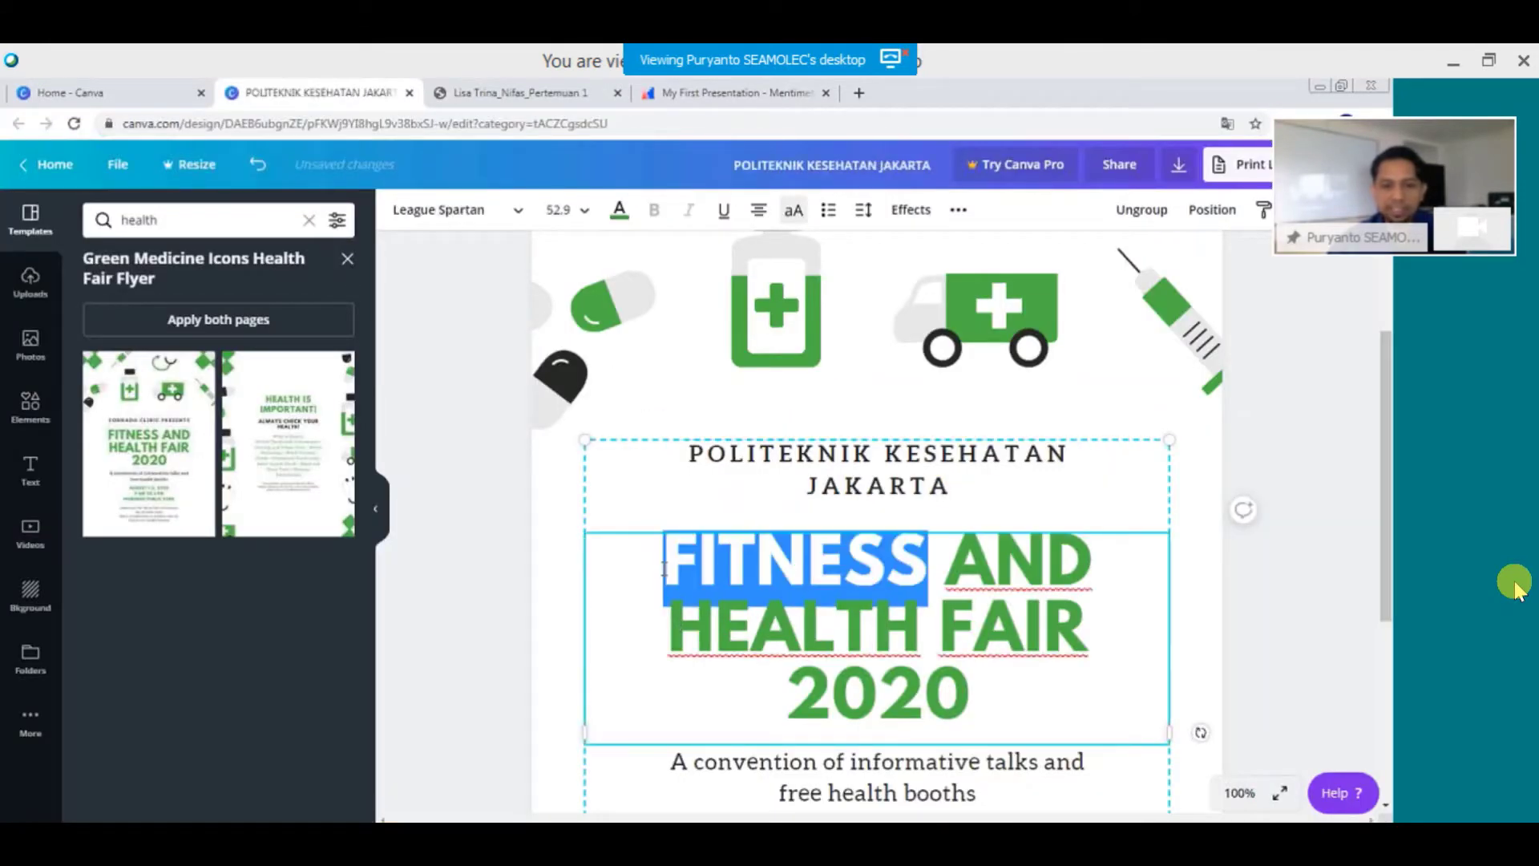
key("ctrl+a")
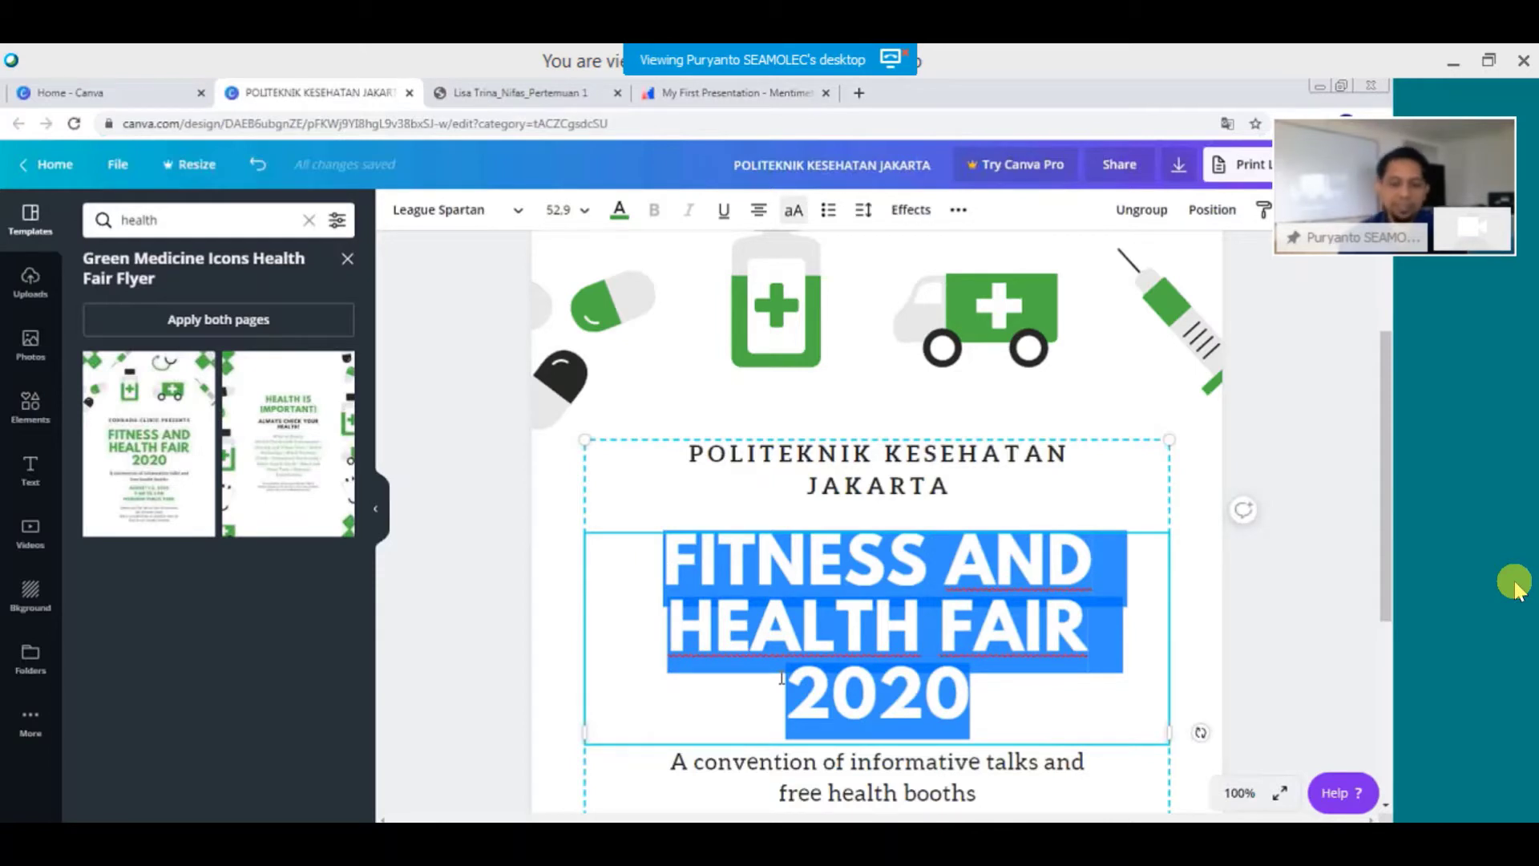
type("KONSEP")
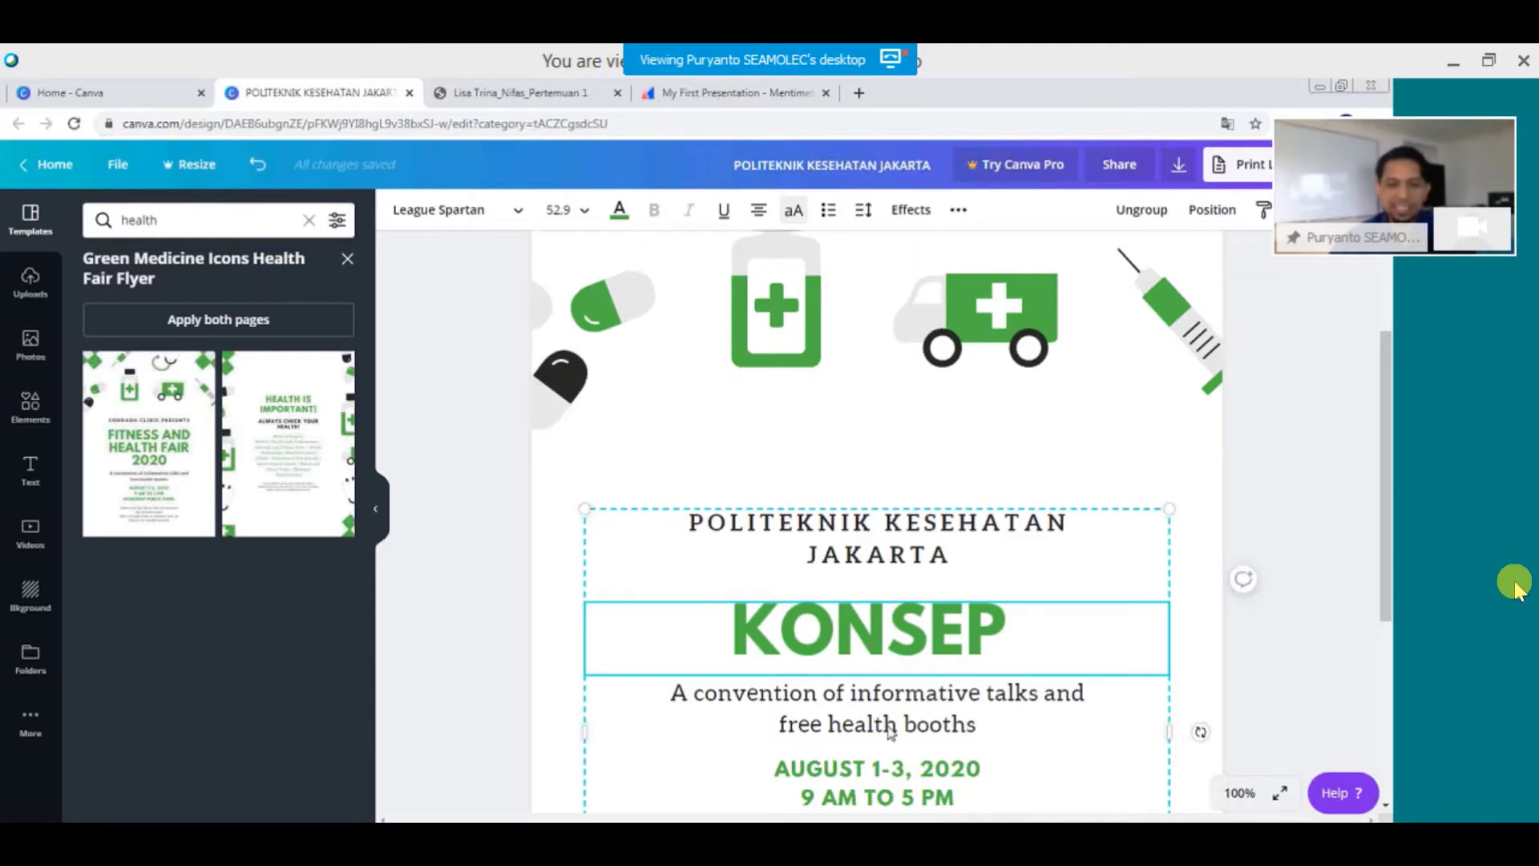
scroll(888, 731, "down", 1)
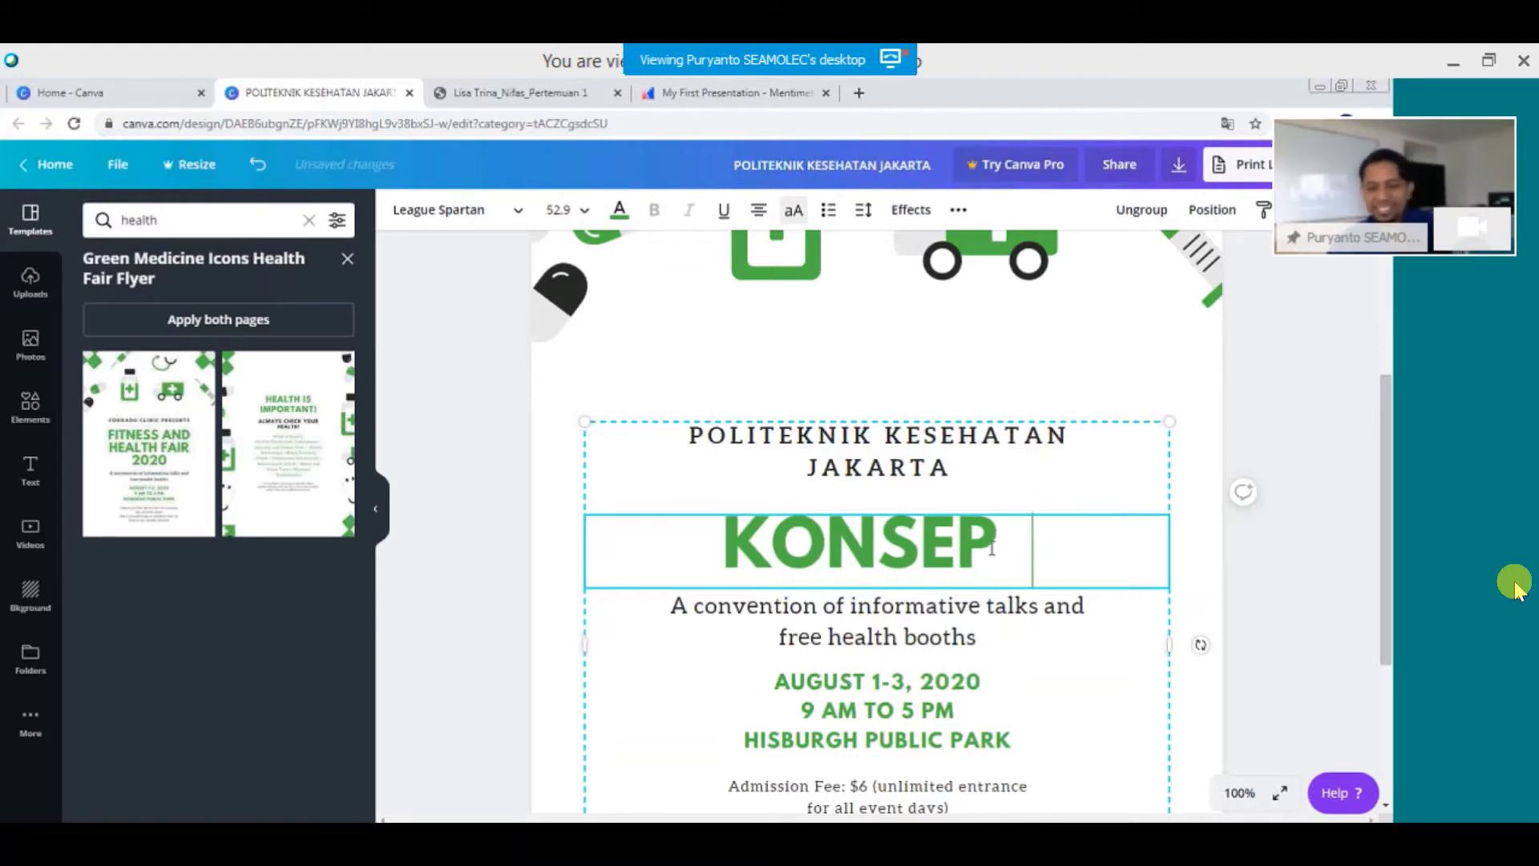
key("BackSpace")
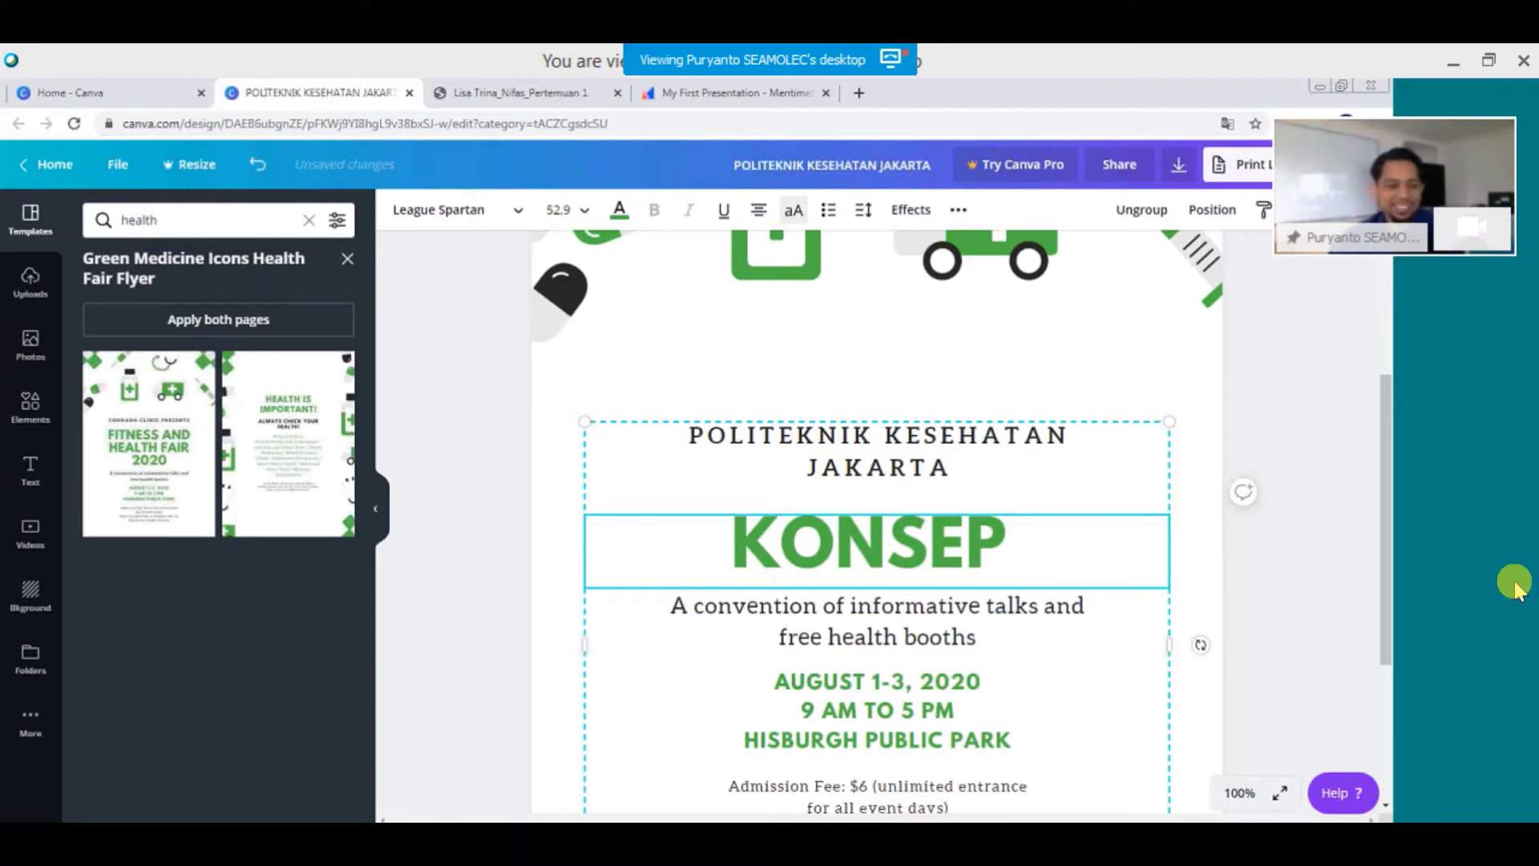
Complete the green heading as "KONSEP DASAR NIFAS DAN MENYUSUI", matching the title in the reference PDF.
left_click(515, 94)
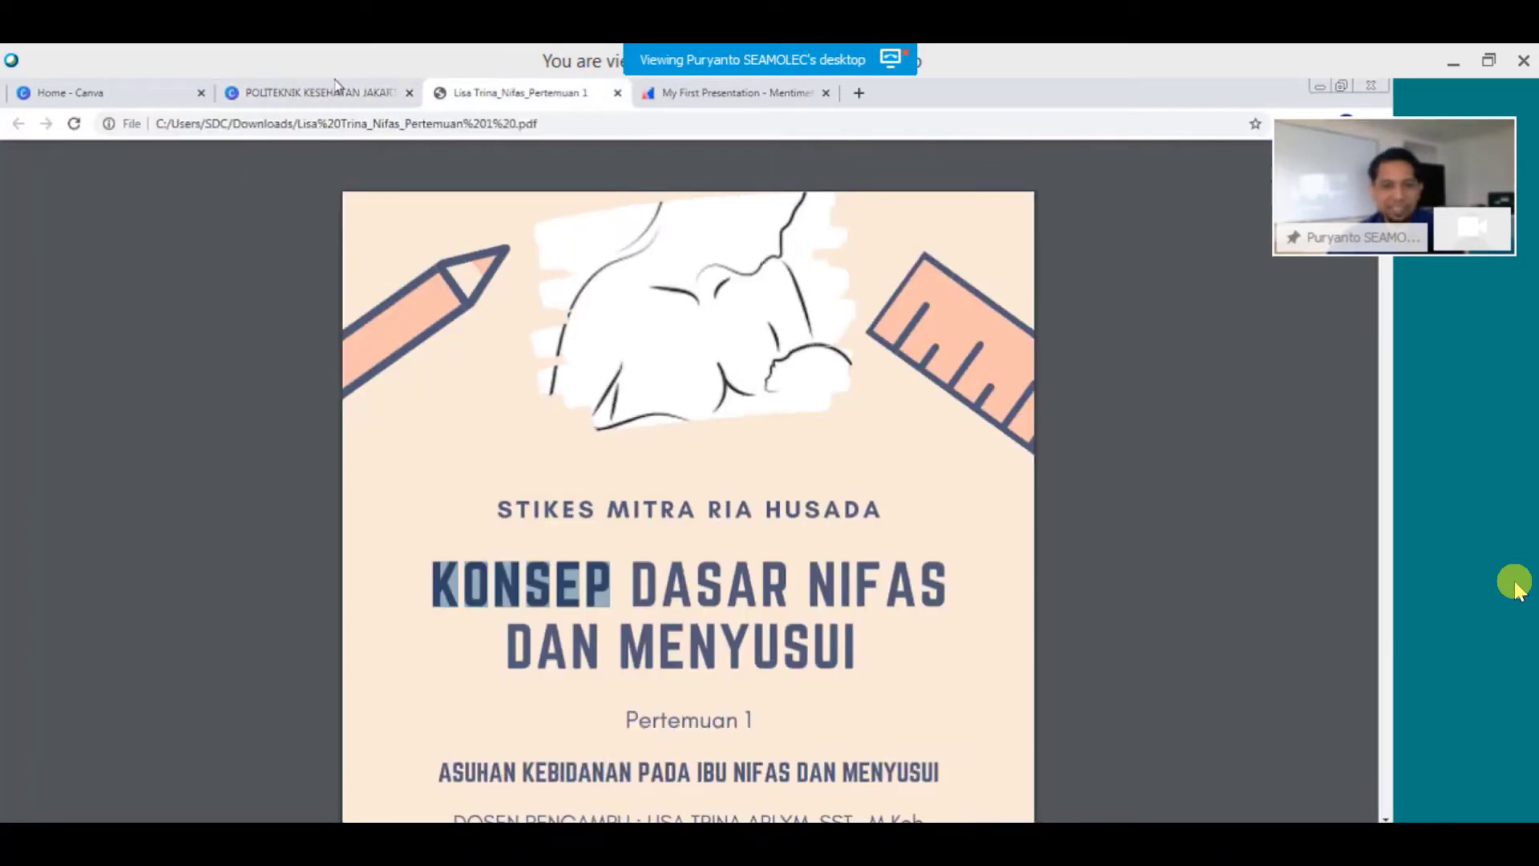
left_click(345, 94)
left_click(470, 94)
left_click(318, 95)
type("DASR")
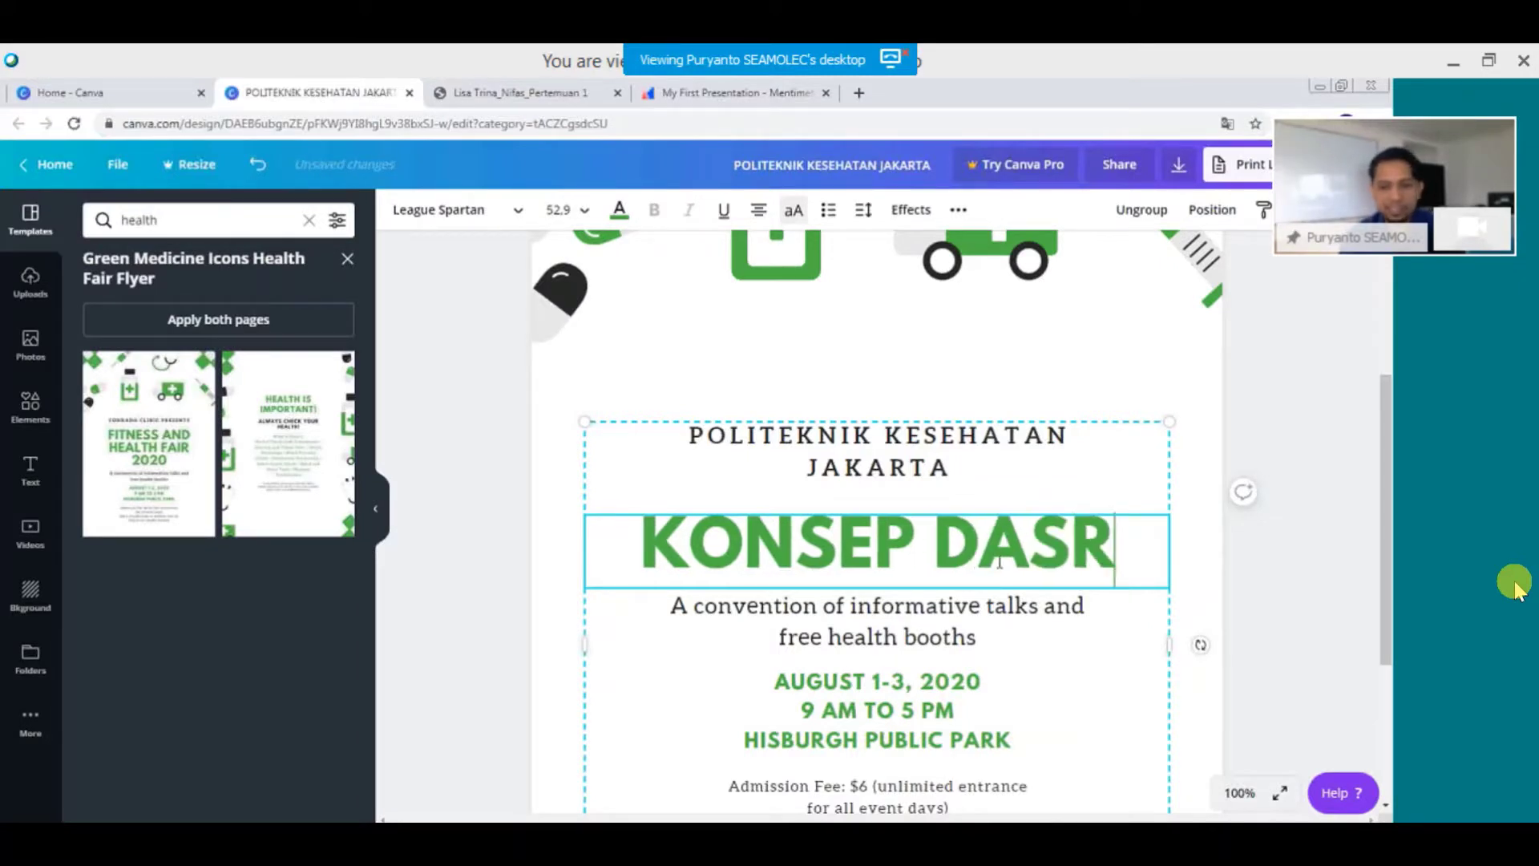
key("BackSpace")
type("AR")
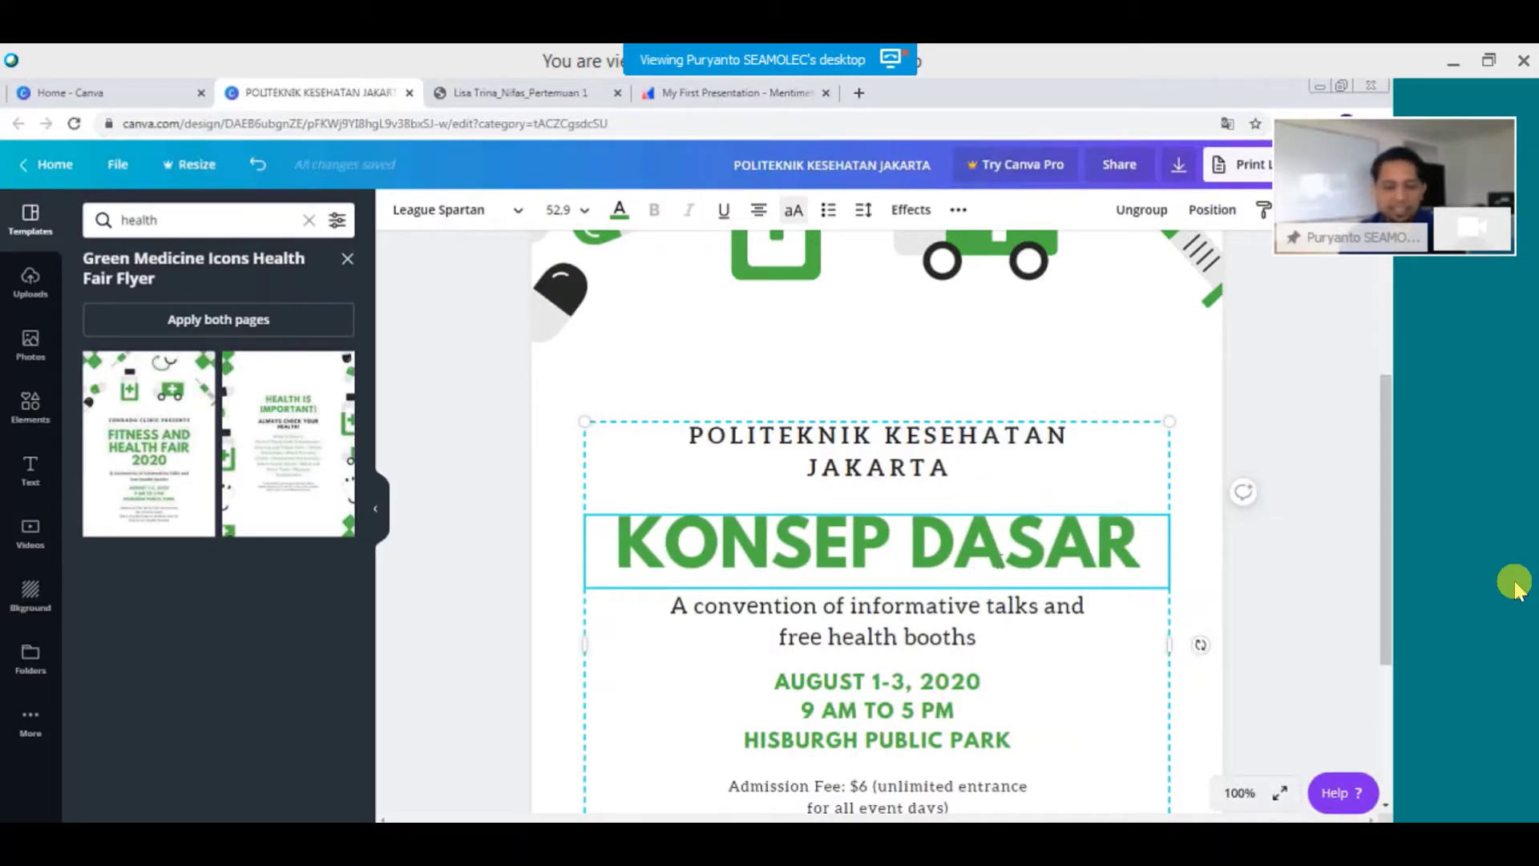
type(" NIFAS")
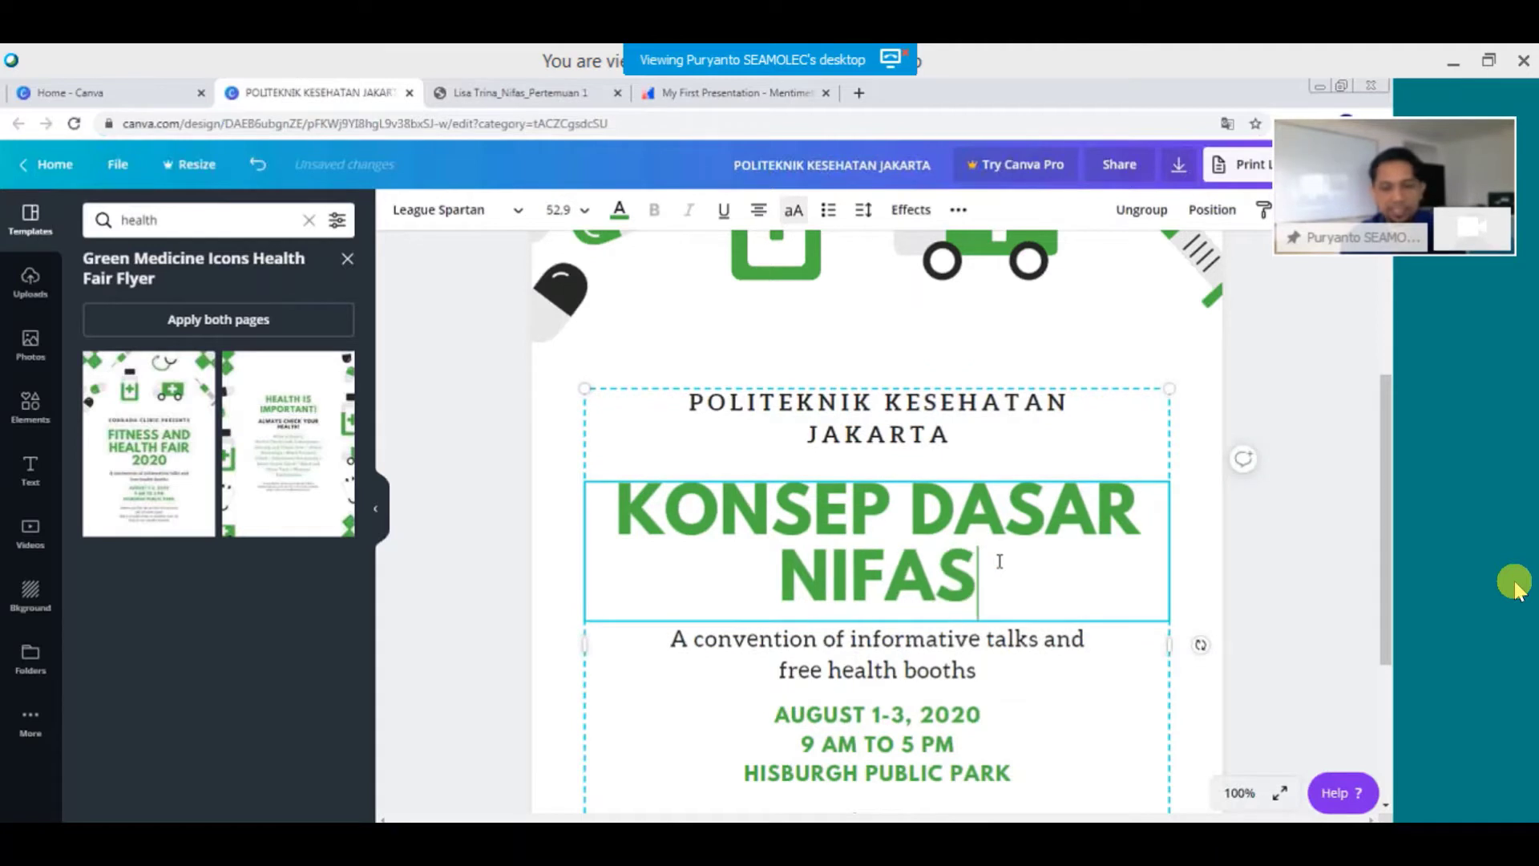
type(" DAN MEN")
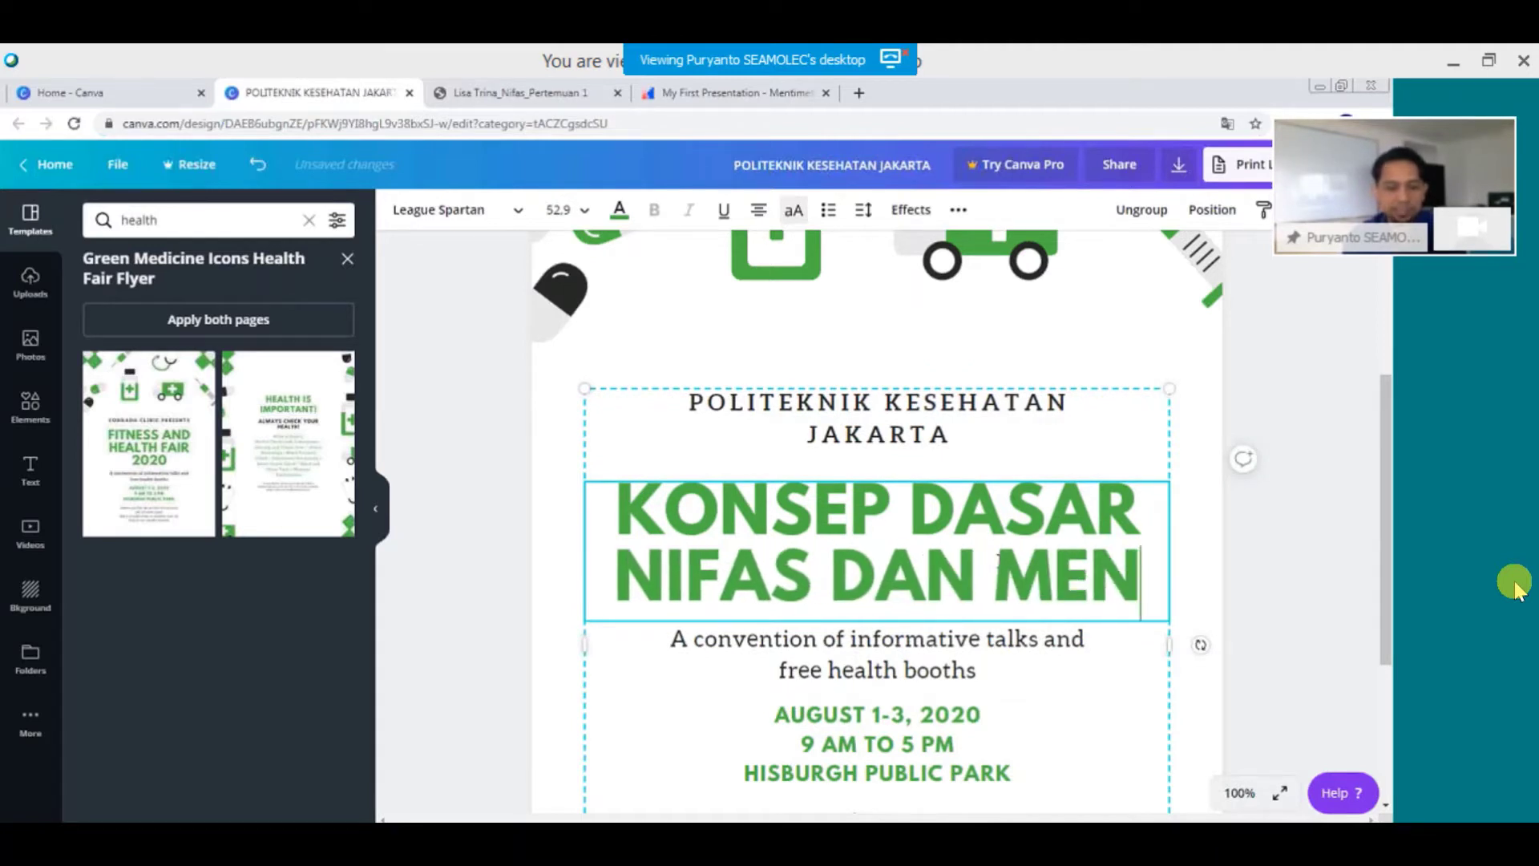
type("YUSUI")
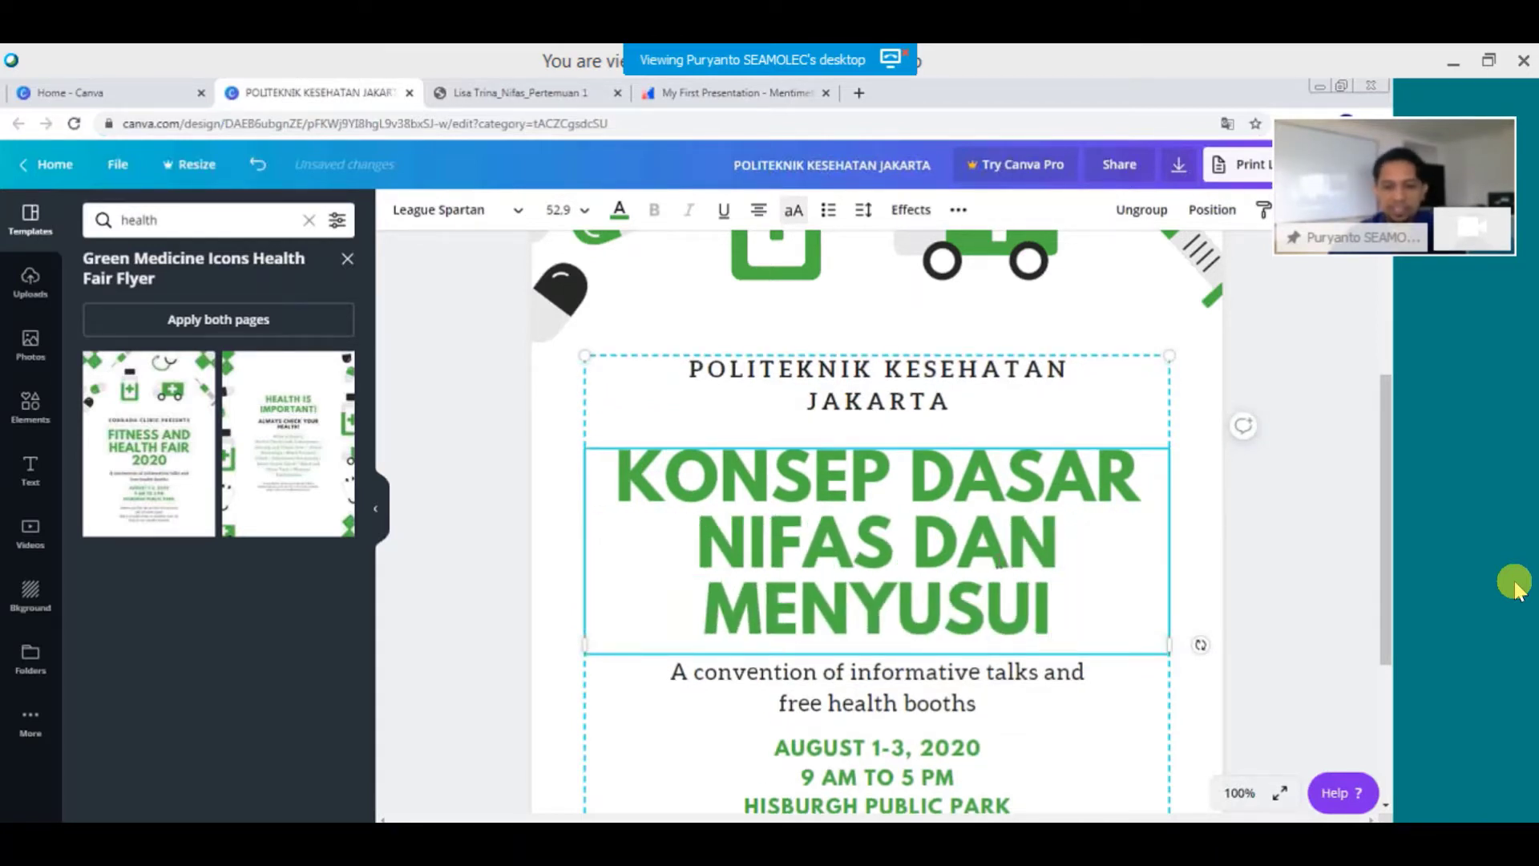
Replace the subtitle "A convention of informative talks and free health booths" with "Pertemuan 1", as on the PDF cover.
scroll(1064, 694, "down", 4)
left_click(497, 95)
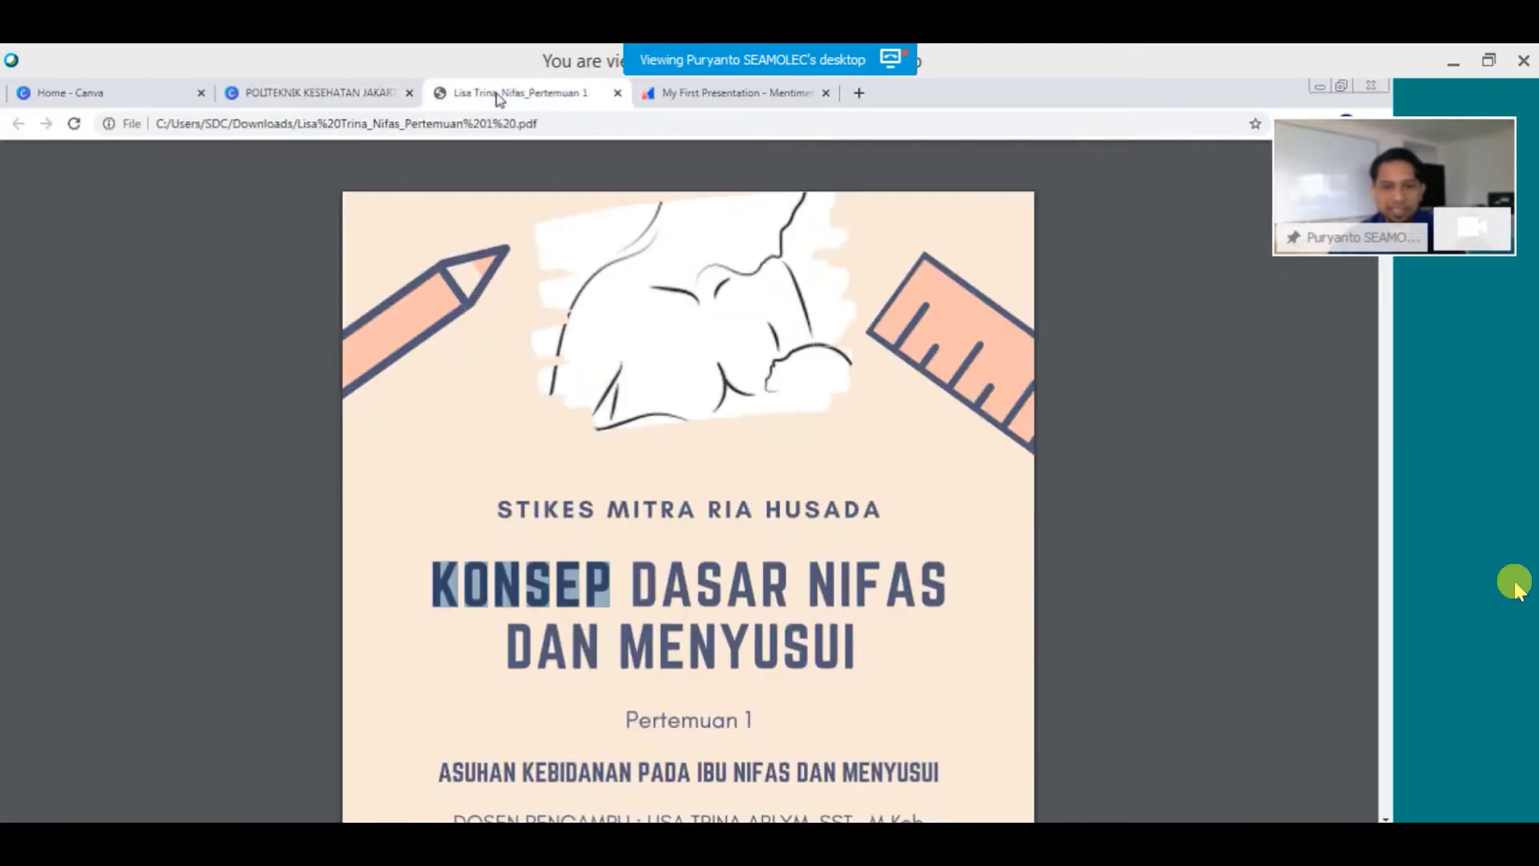
scroll(523, 329, "down", 4)
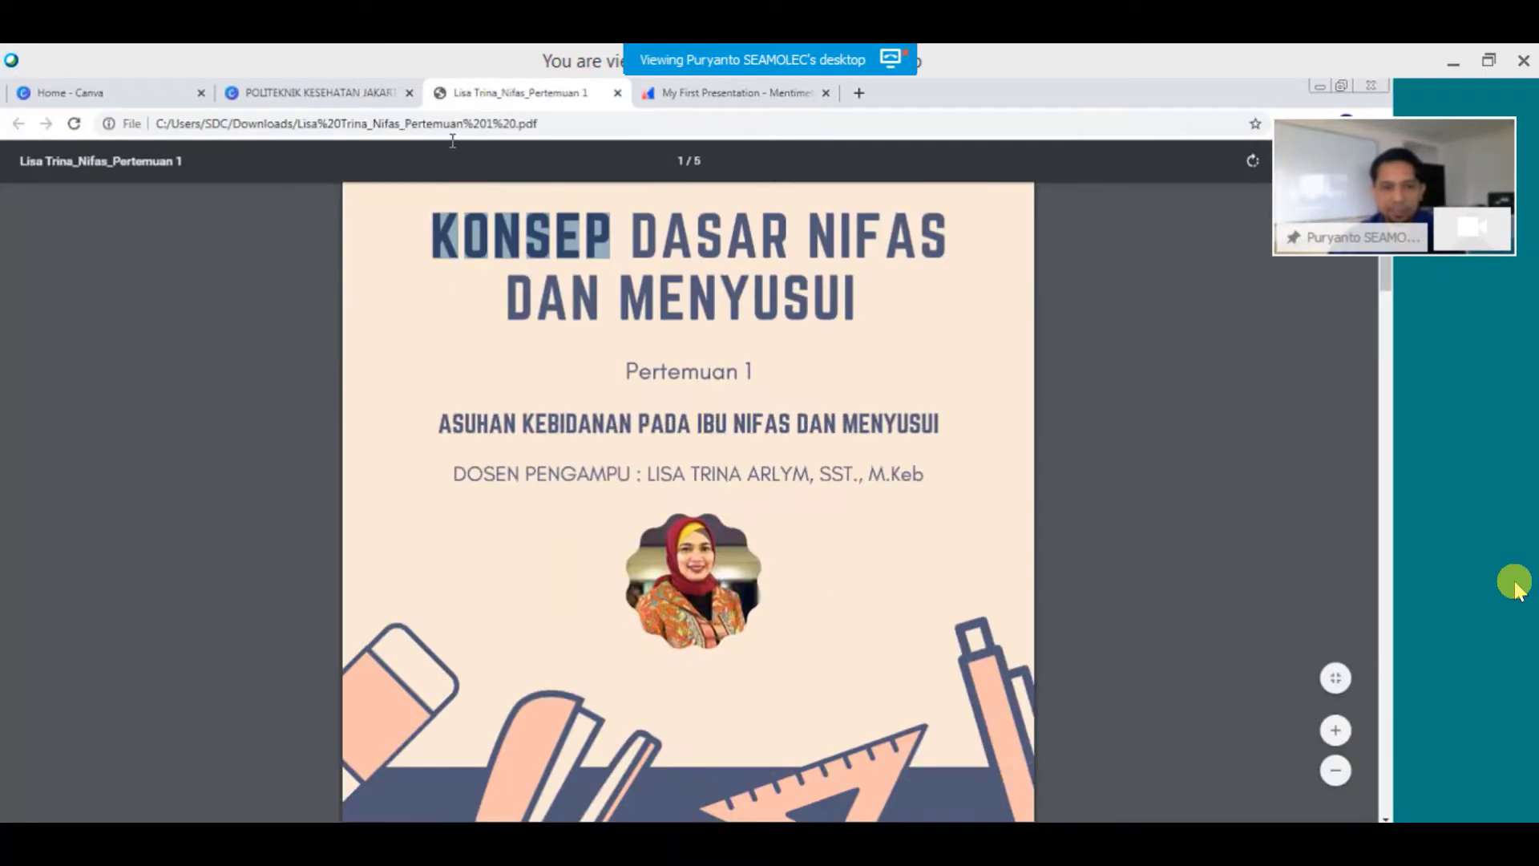
left_click(295, 94)
double_click(882, 413)
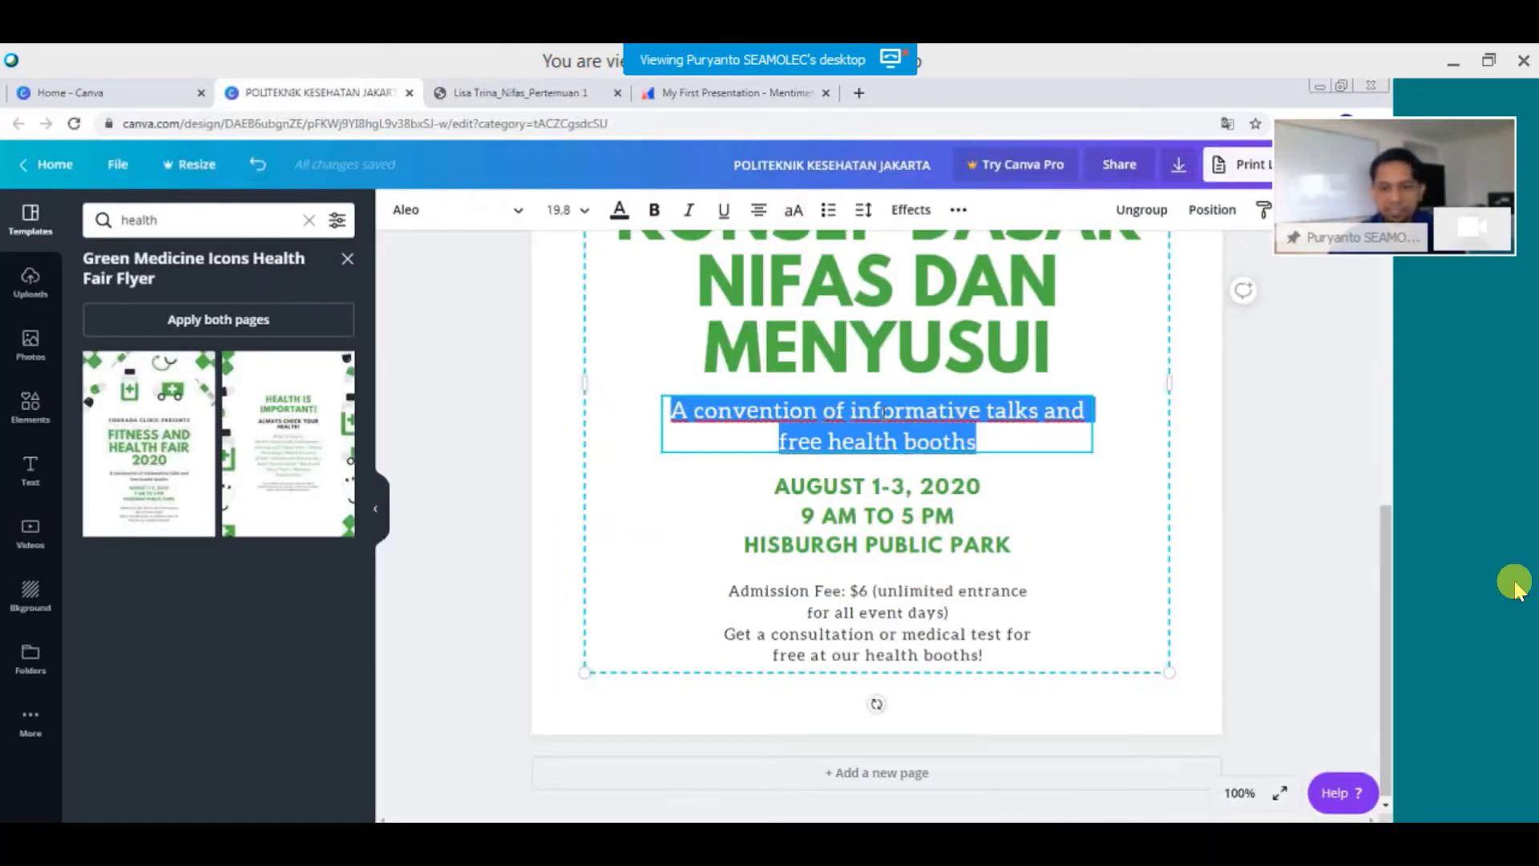
key("BackSpace")
type("per")
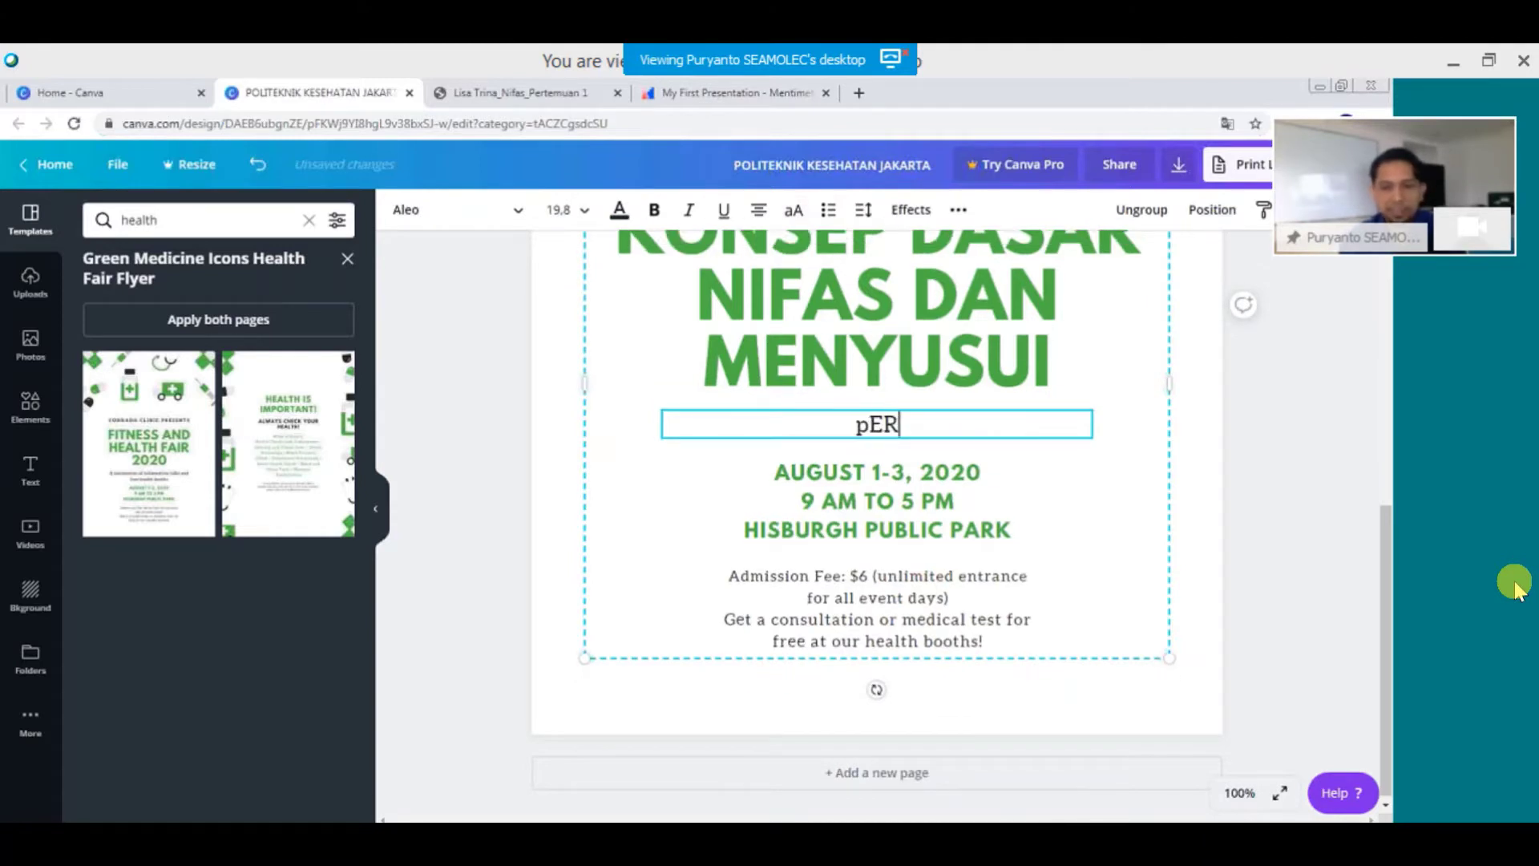
key("BackSpace")
key("BackSpace")
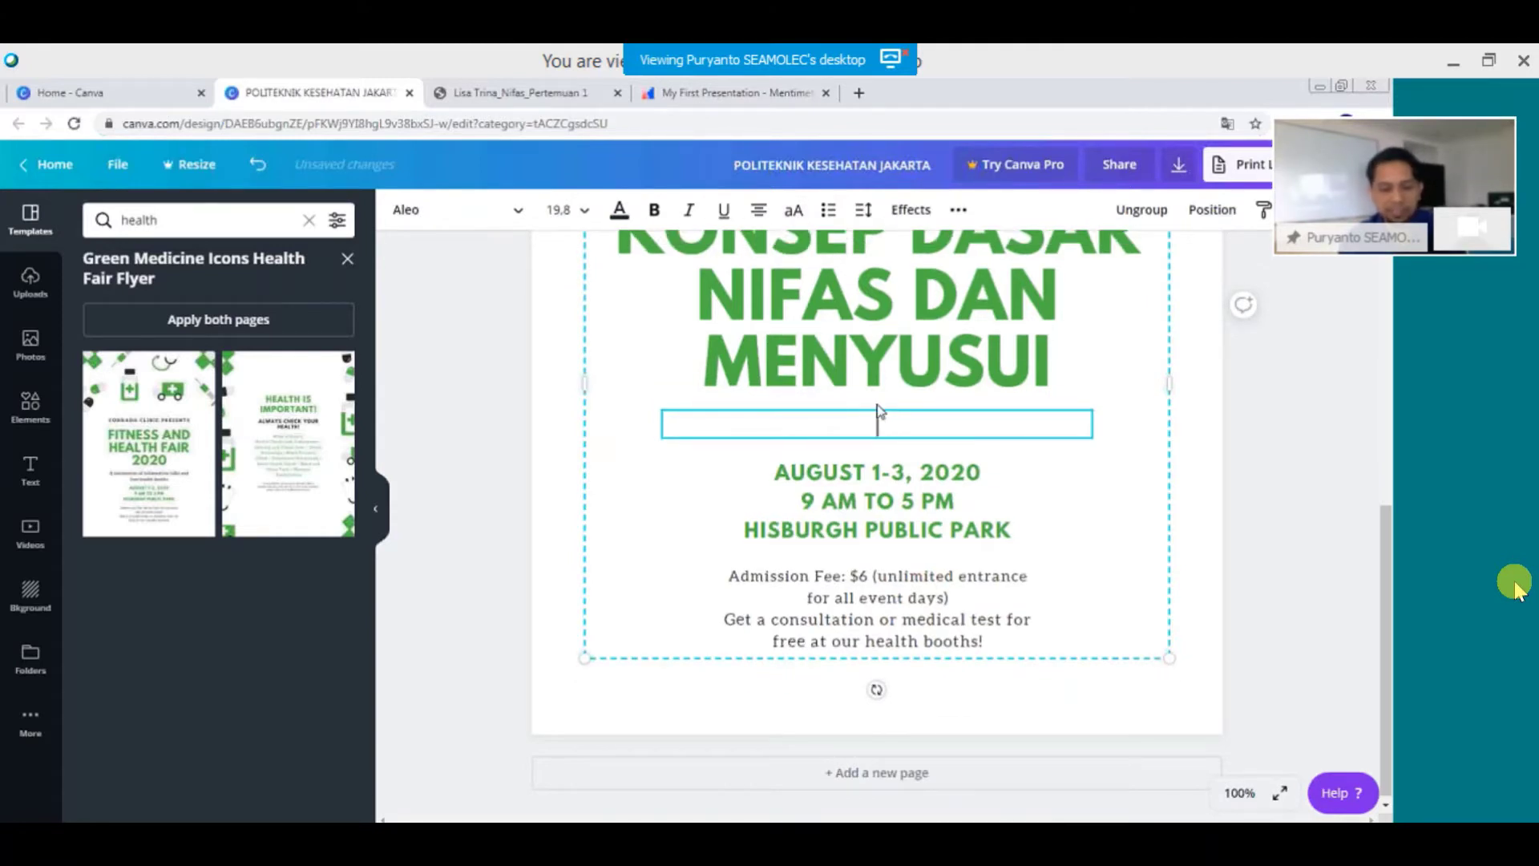
type("Pertemuan ")
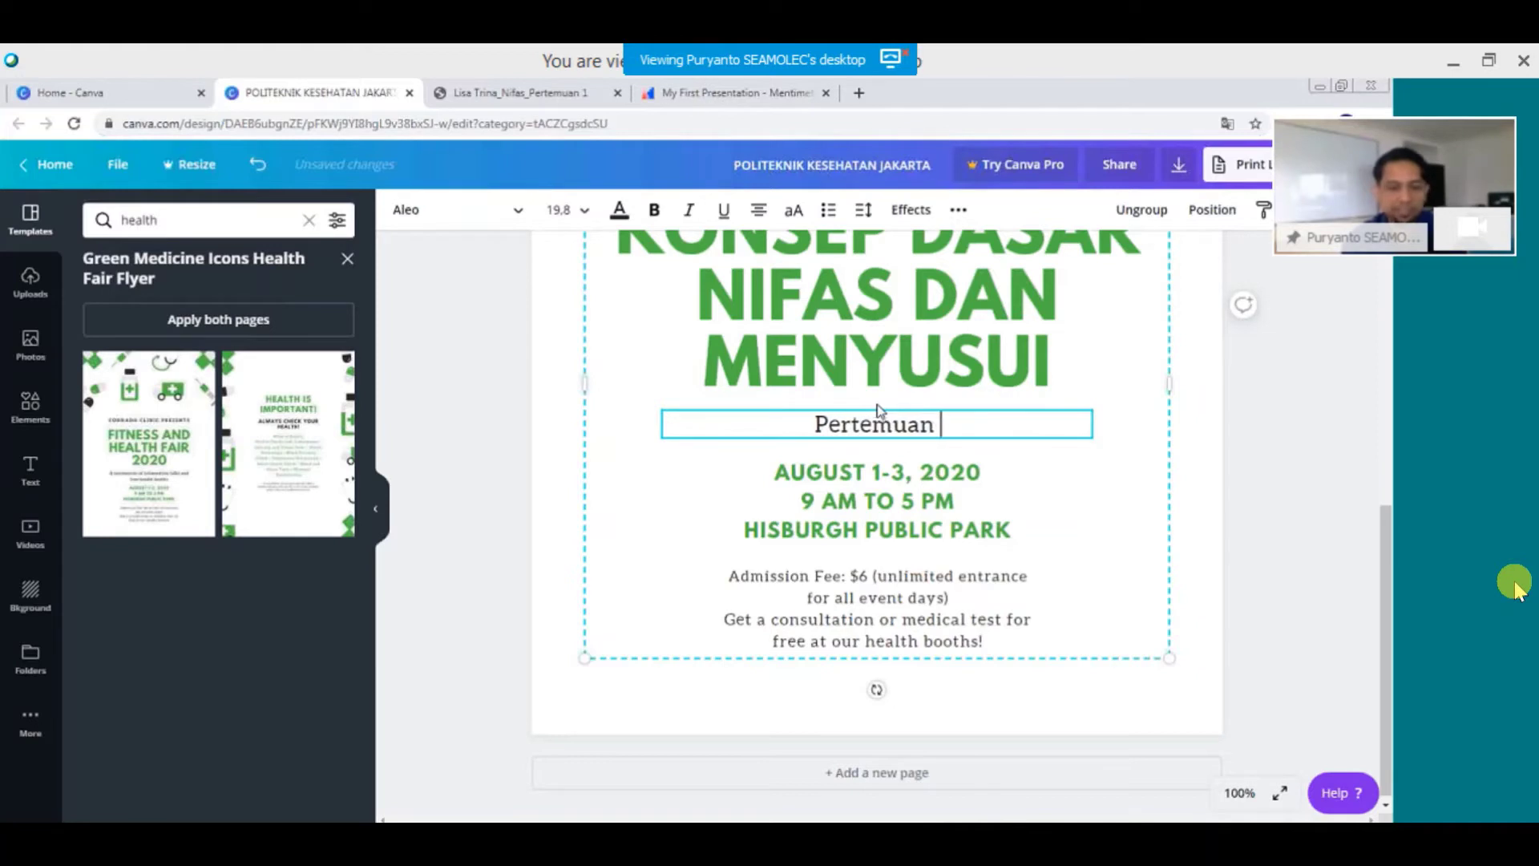
type("1")
Look through the reference PDF to its last page and open the source book linked from the book illustration.
left_click(904, 528)
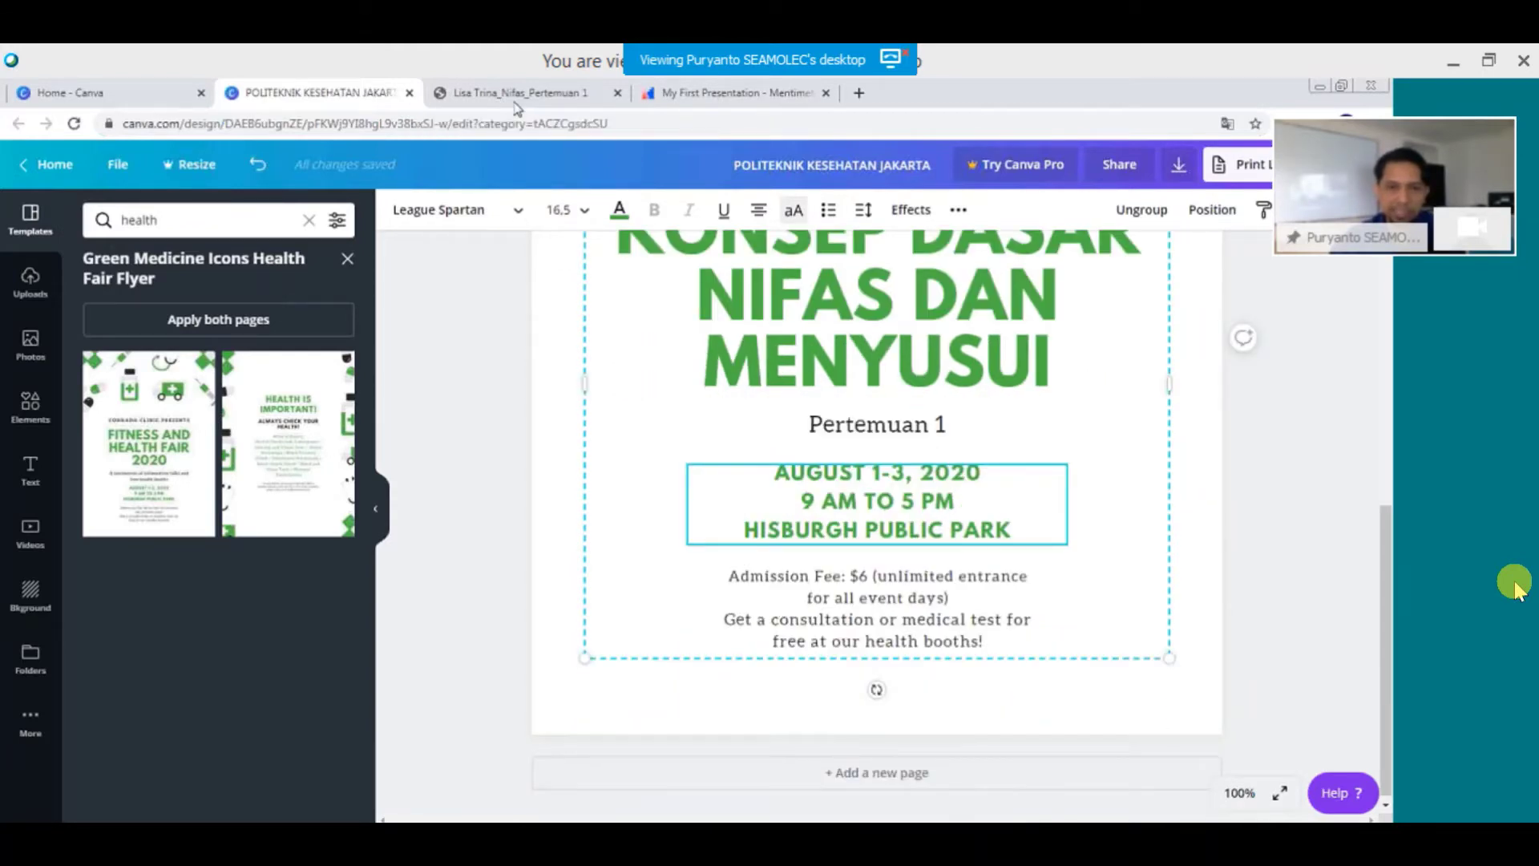
left_click(515, 98)
scroll(671, 637, "down", 10)
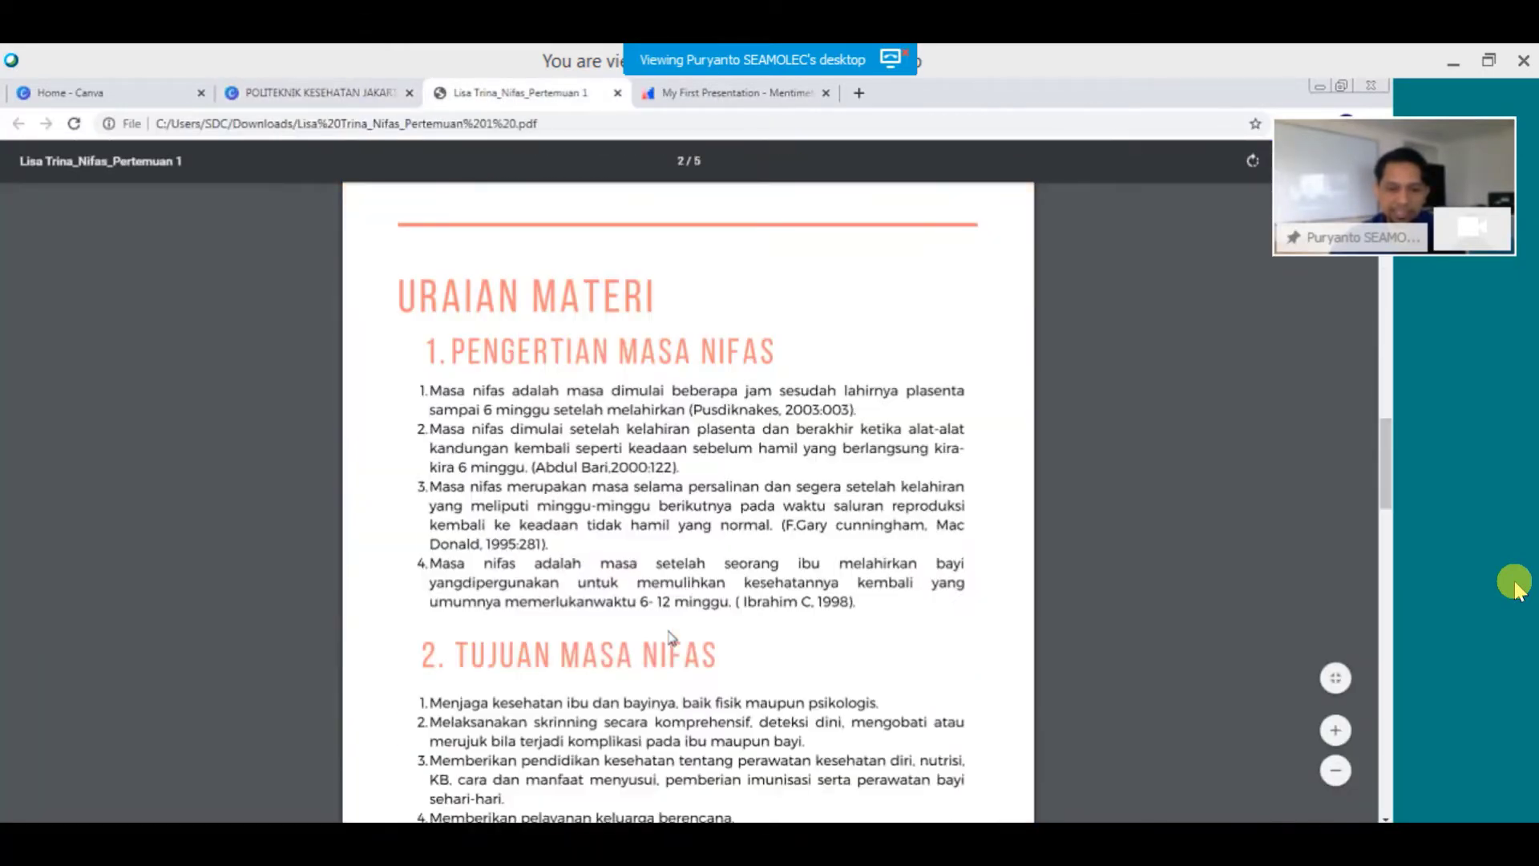
scroll(671, 637, "down", 20)
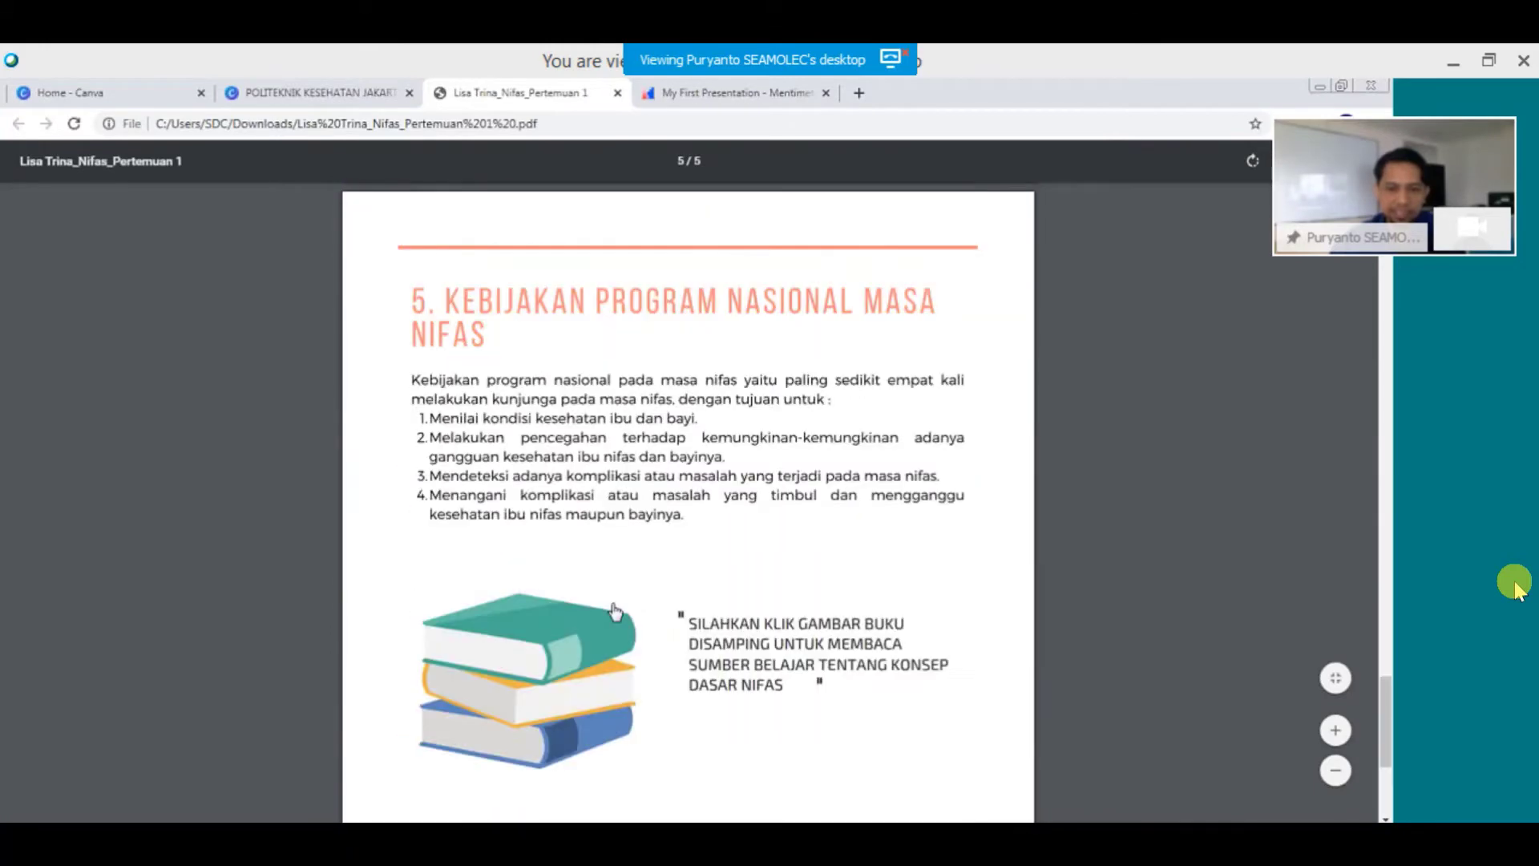
left_click(567, 662)
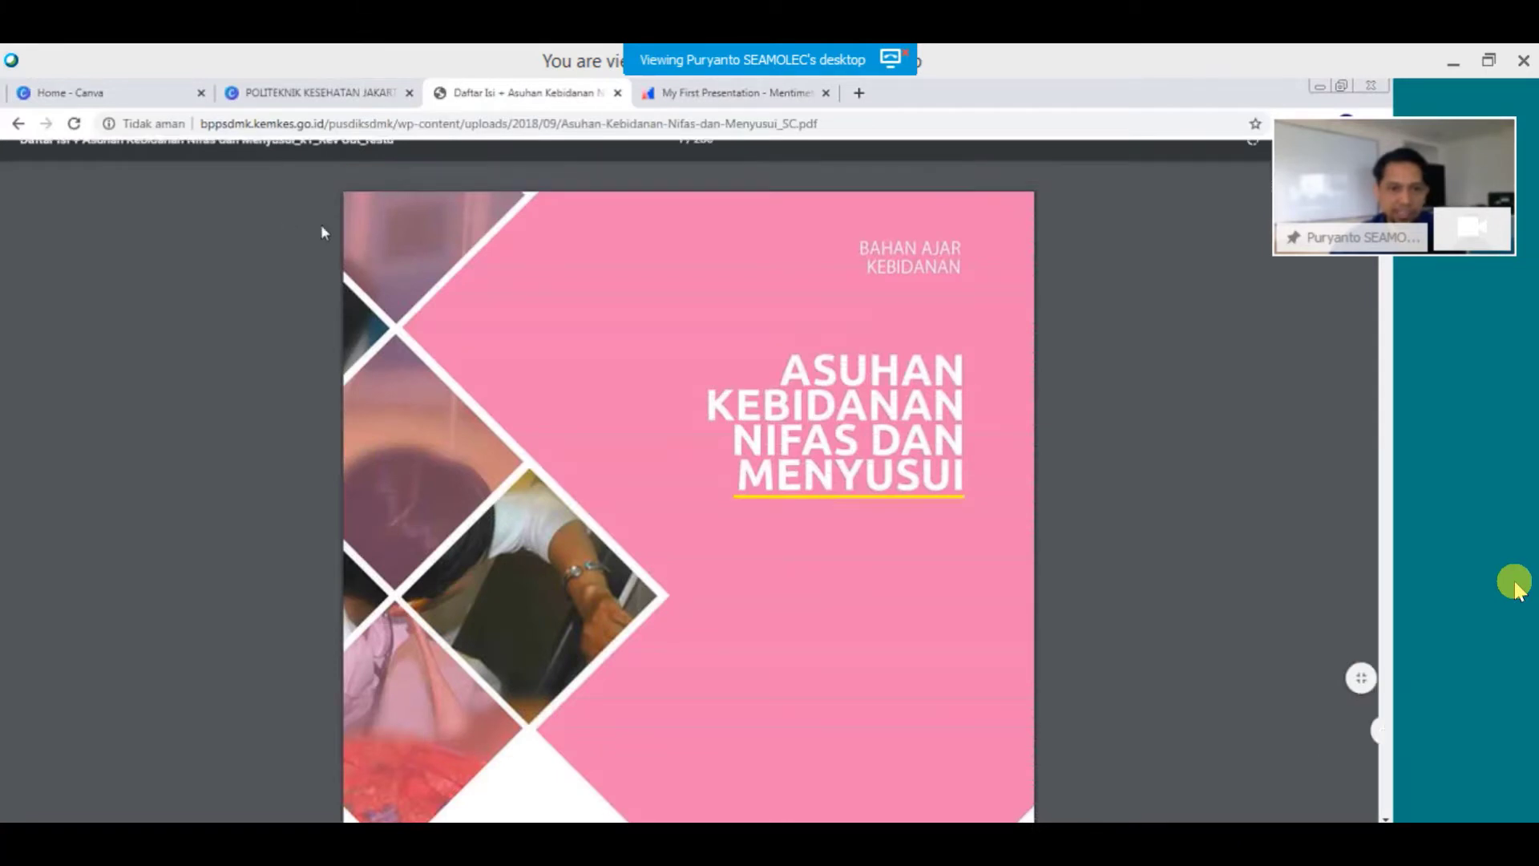
Put the source book's tab first, close the Canva home tab, and look through the book's cover and opening pages.
left_click_drag(525, 92, 162, 91)
left_click(410, 93)
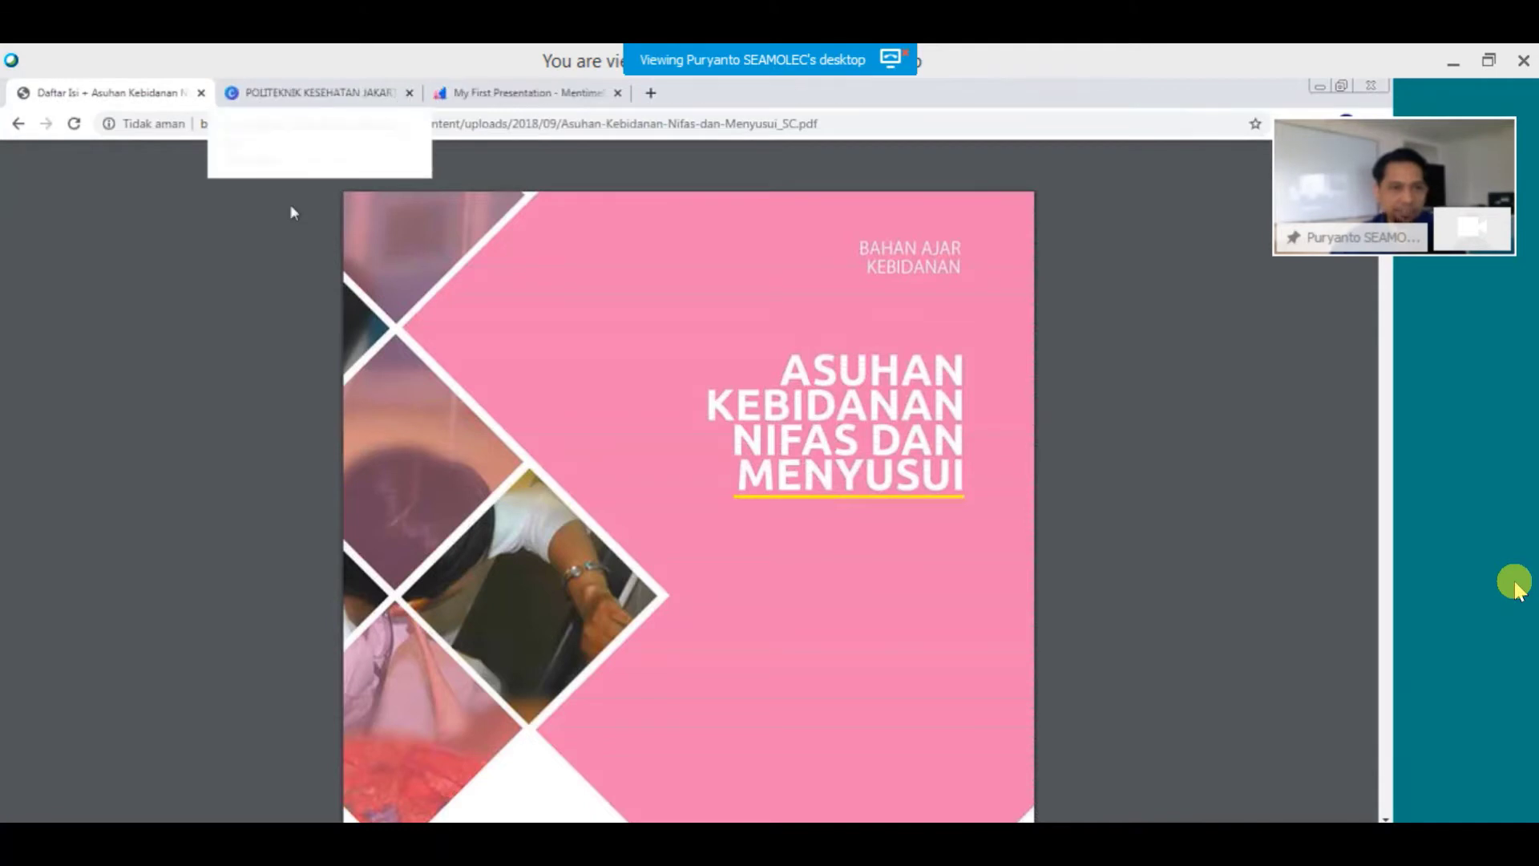
scroll(578, 536, "down", 15)
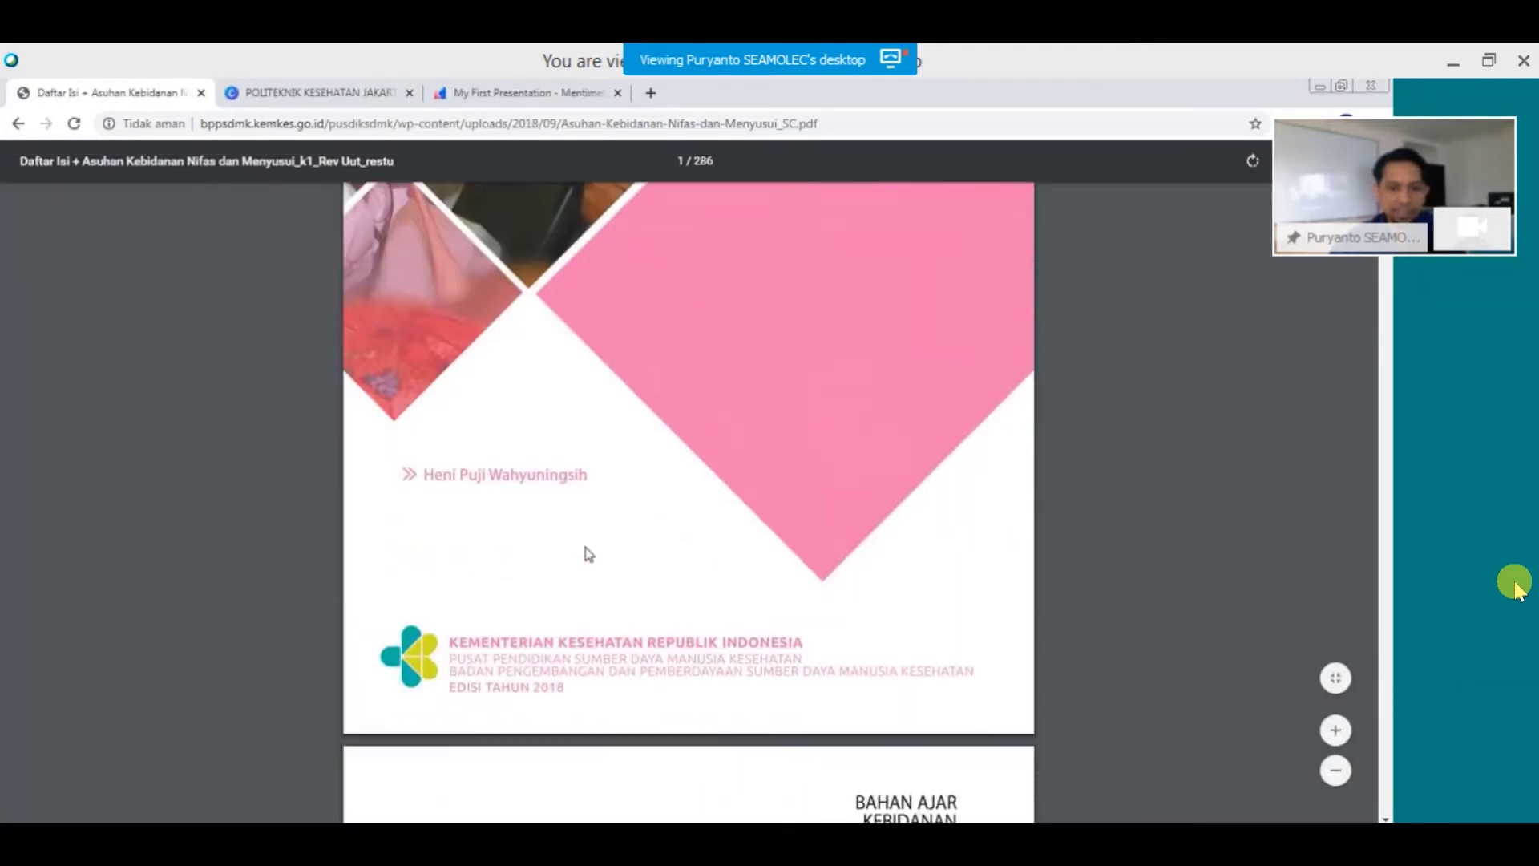
scroll(587, 548, "down", 10)
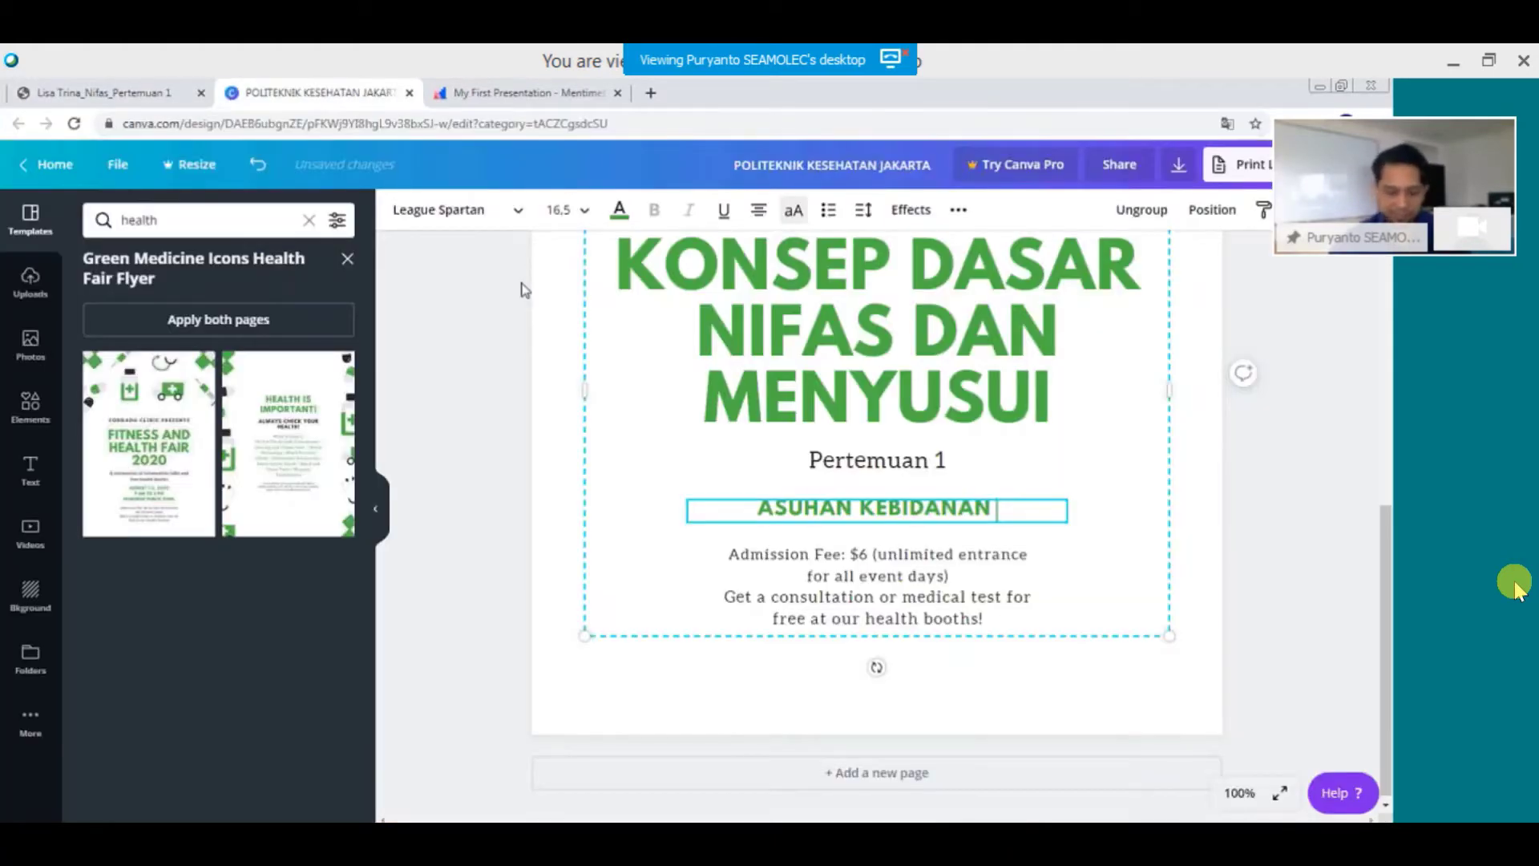
Complete the green line below "Pertemuan 1" as "ASUHAN KEBIDANAN PADA IBU NIFAS DAN MENYUSUI" and select the admission fee text beneath it.
type("PADA I")
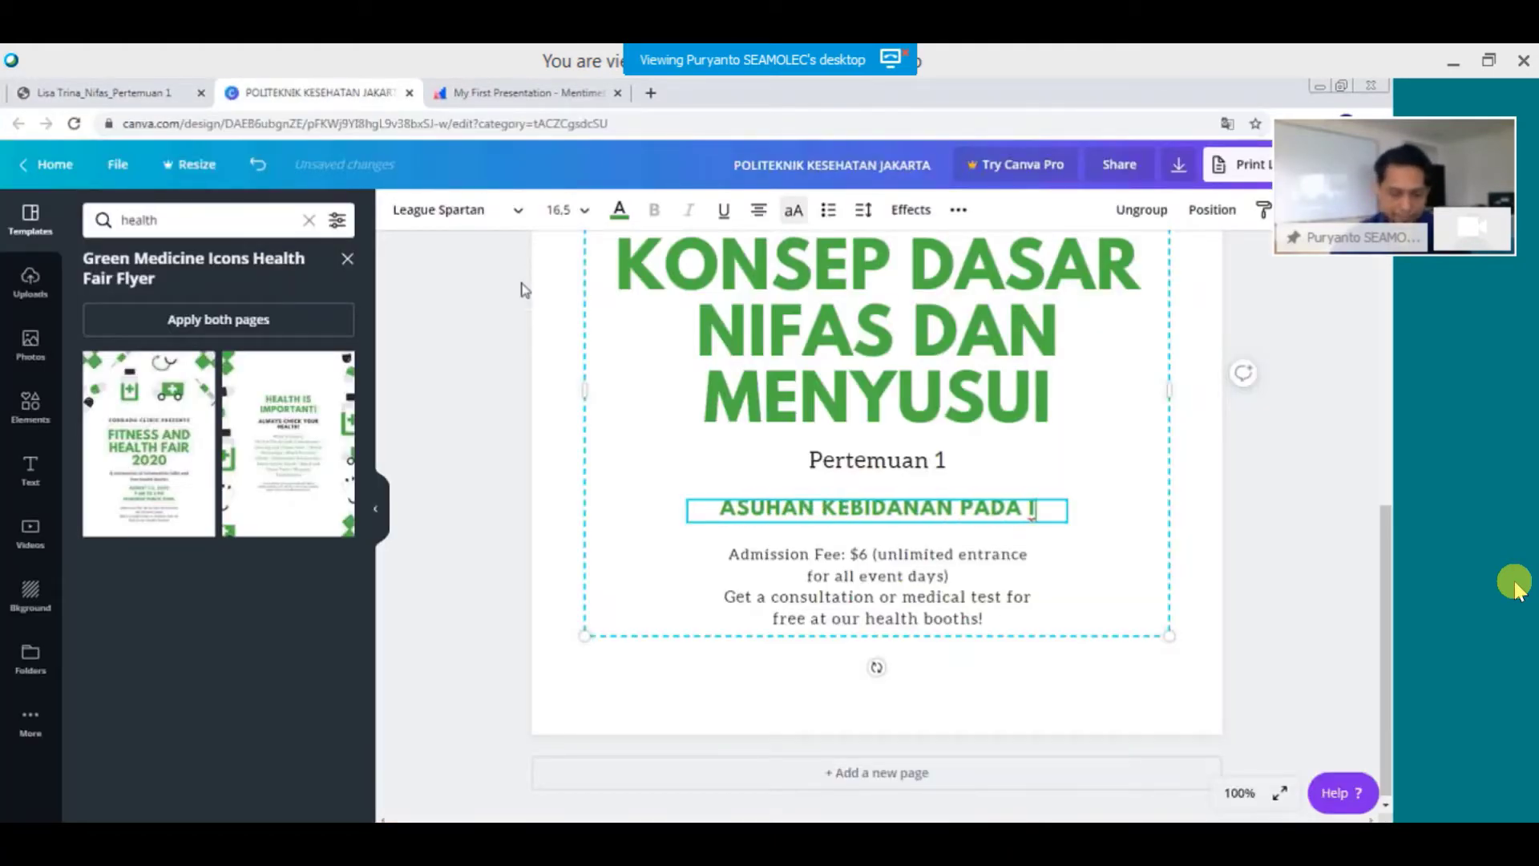
type("BU NIFAS DA")
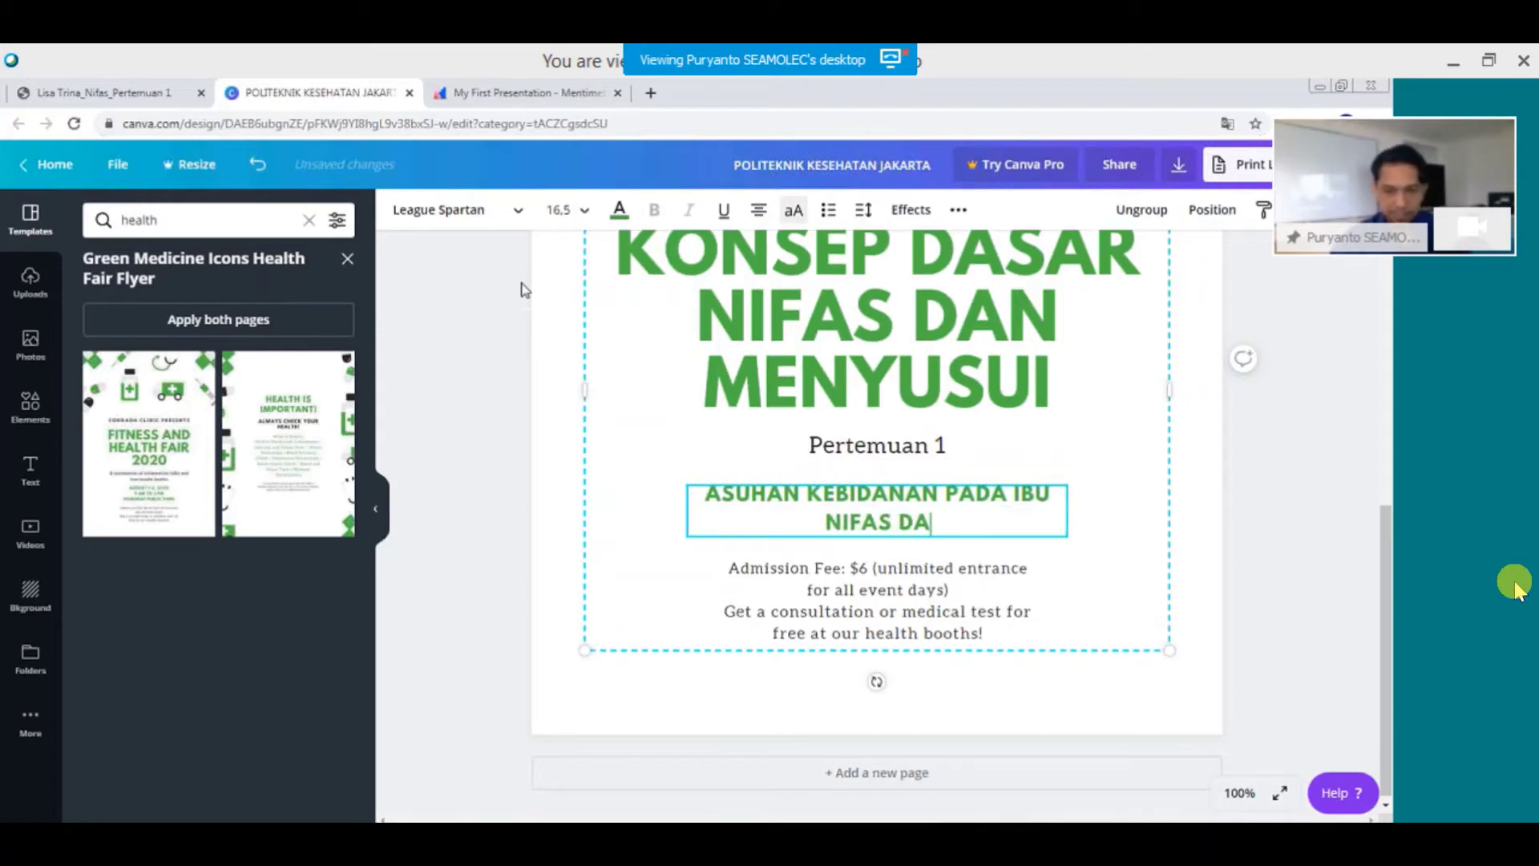
type("N MENYUSUI")
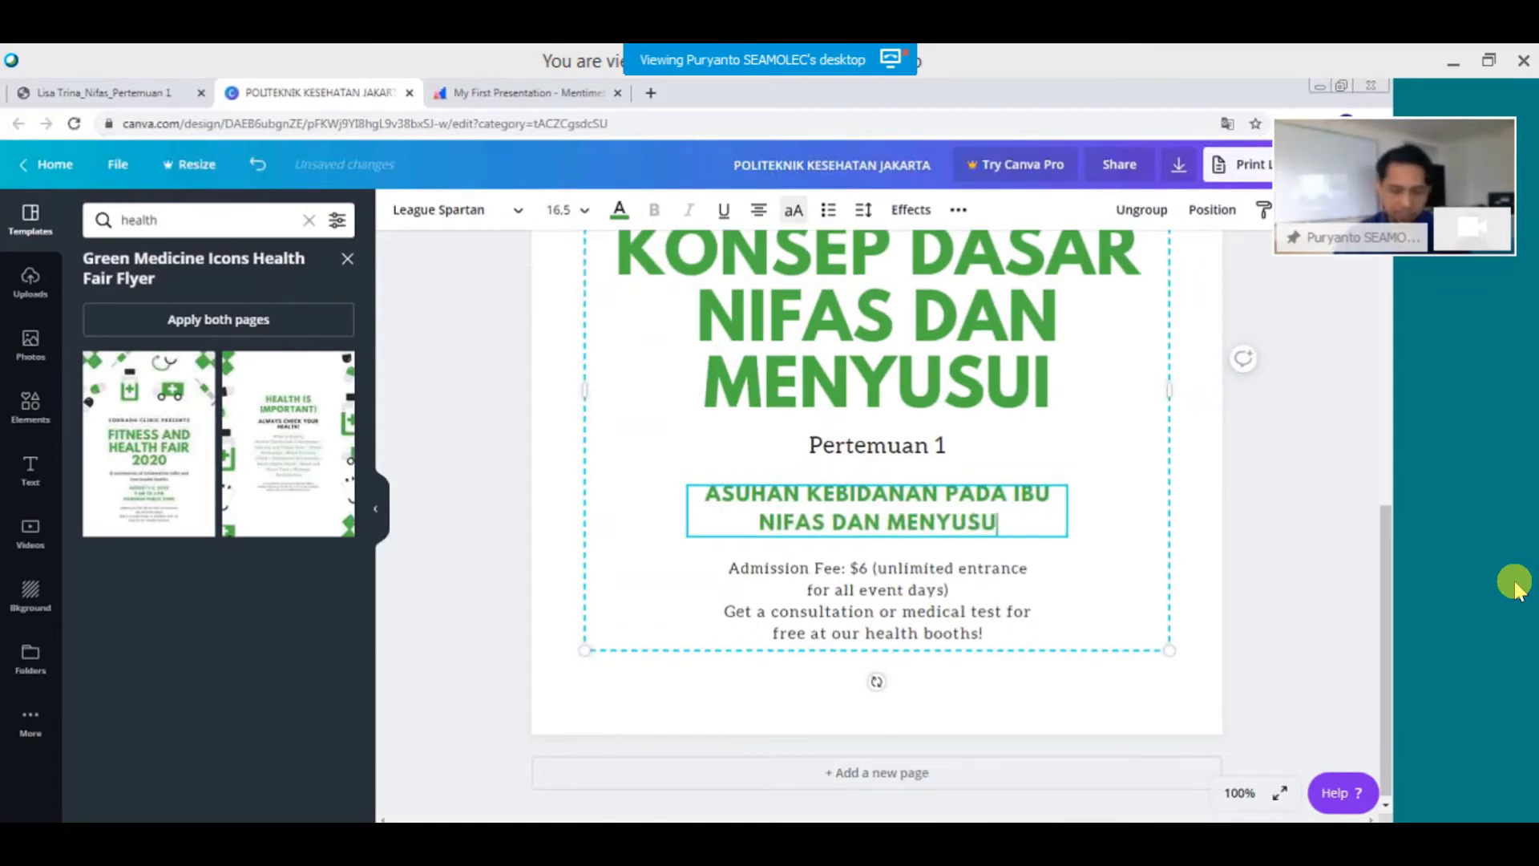
left_click(850, 611)
left_click(850, 611)
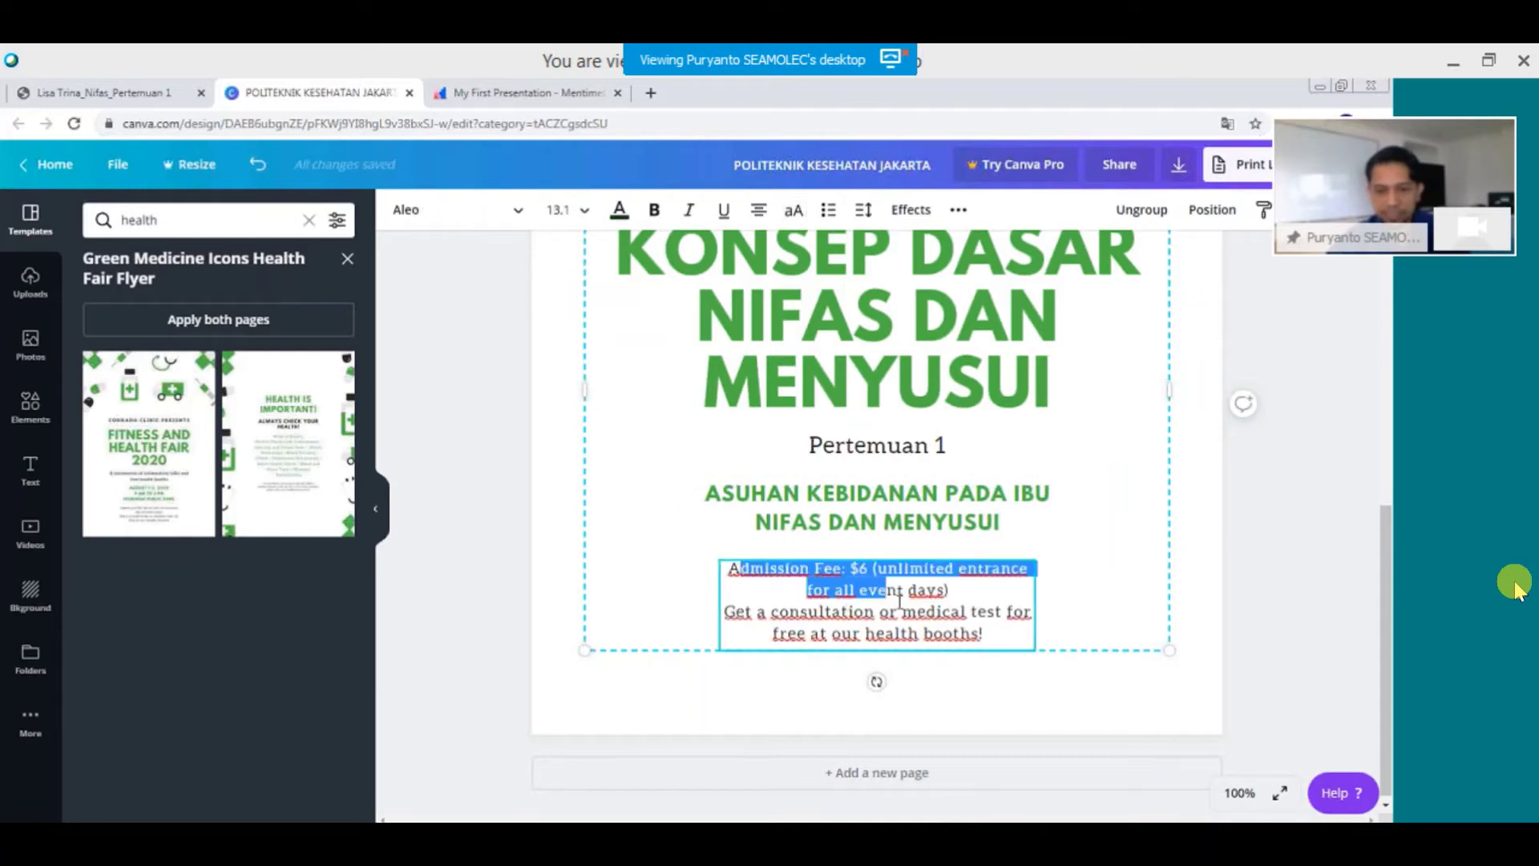
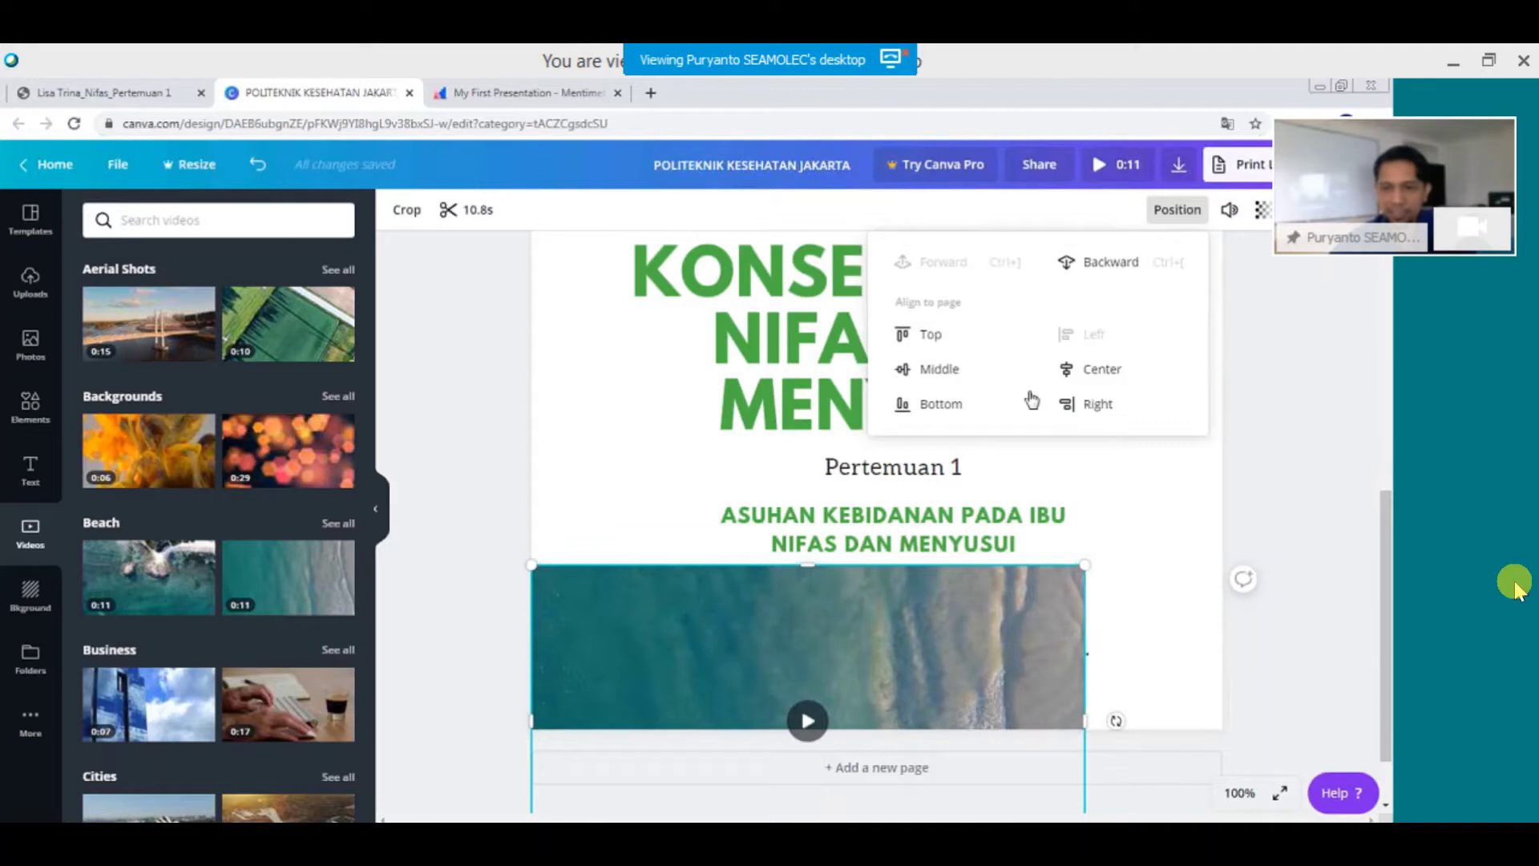
Send the beach video behind the author's photo and name, and resize it to span the full width of the cover's lower edge.
left_click(1106, 271)
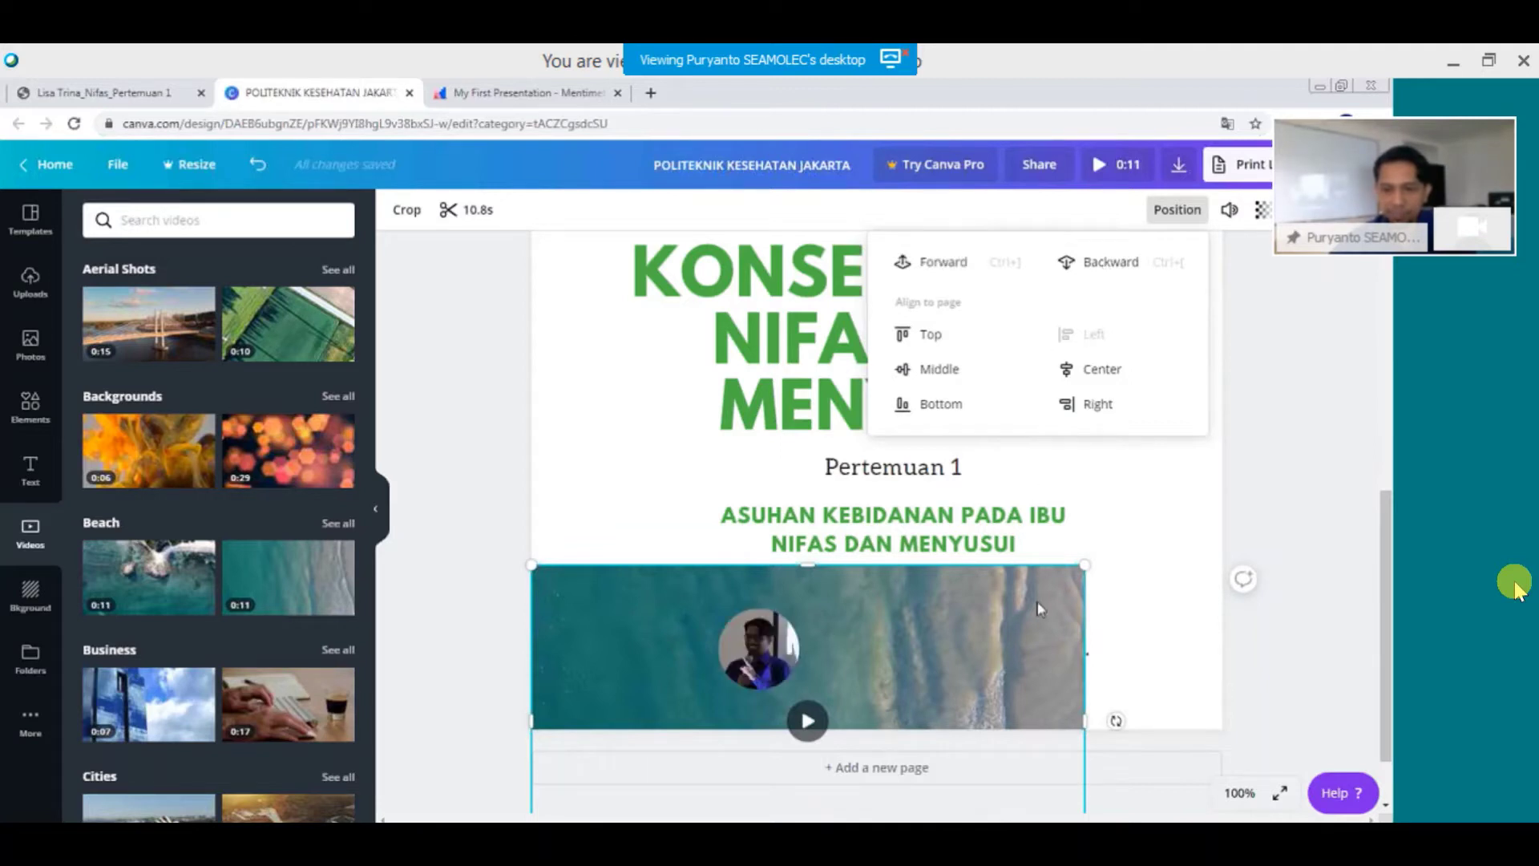
left_click(1104, 264)
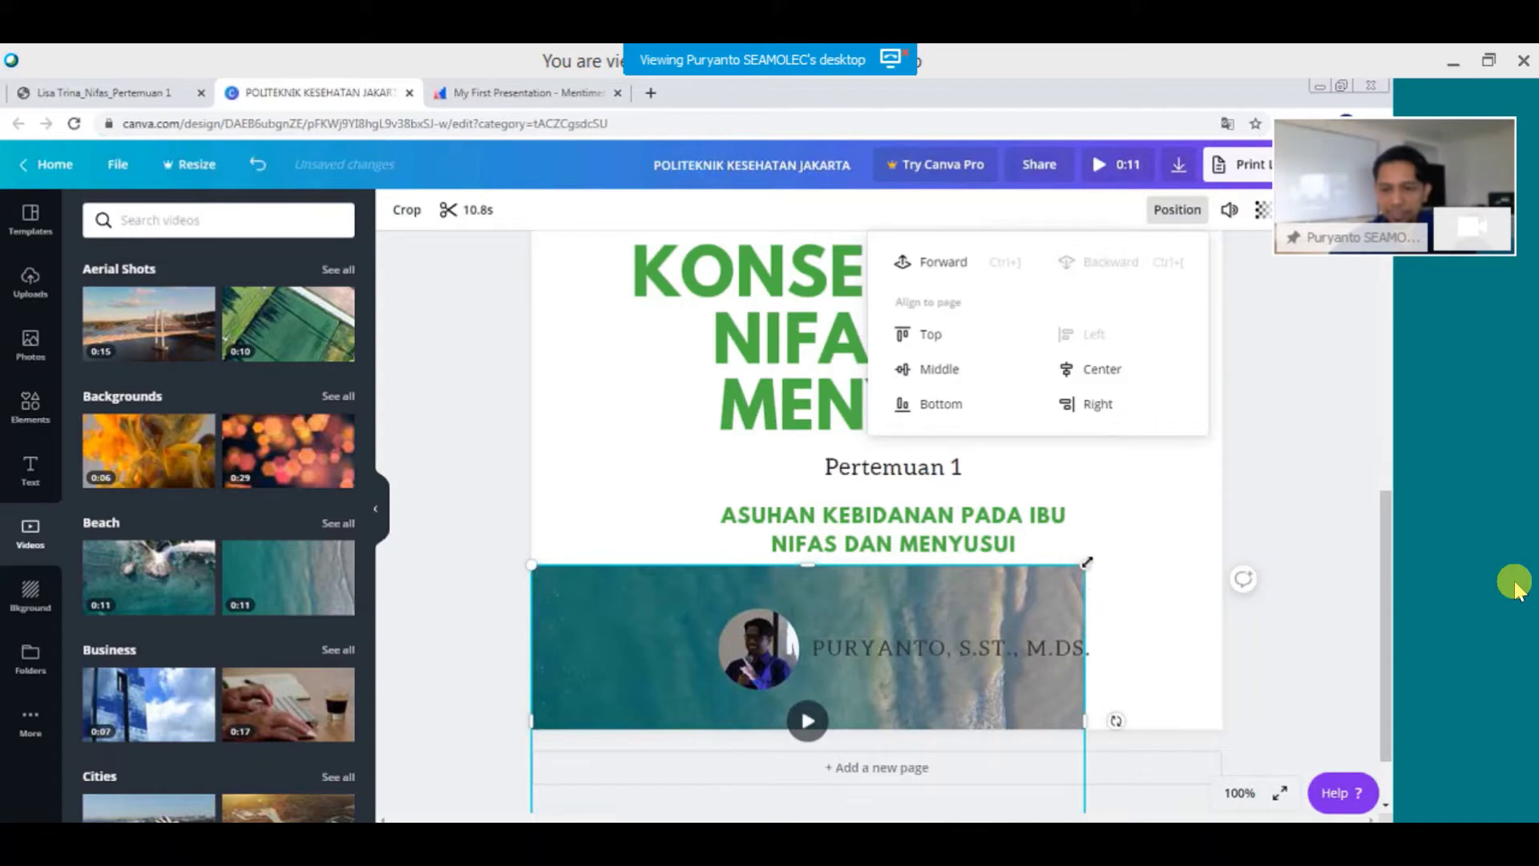
left_click_drag(1087, 562, 1160, 619)
left_click(477, 465)
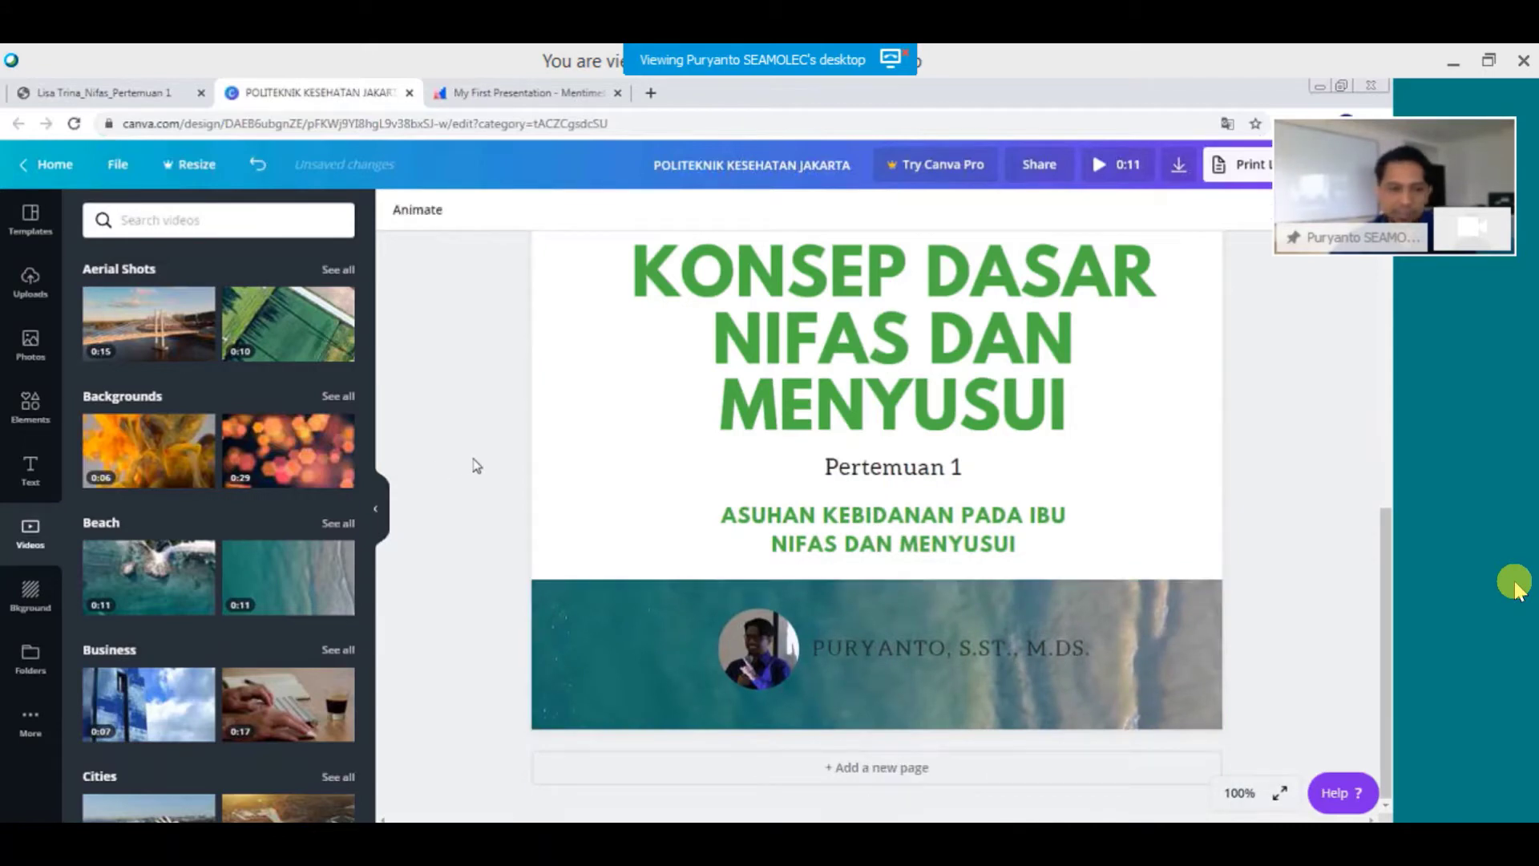
scroll(505, 493, "up", 3)
scroll(505, 491, "down", 2)
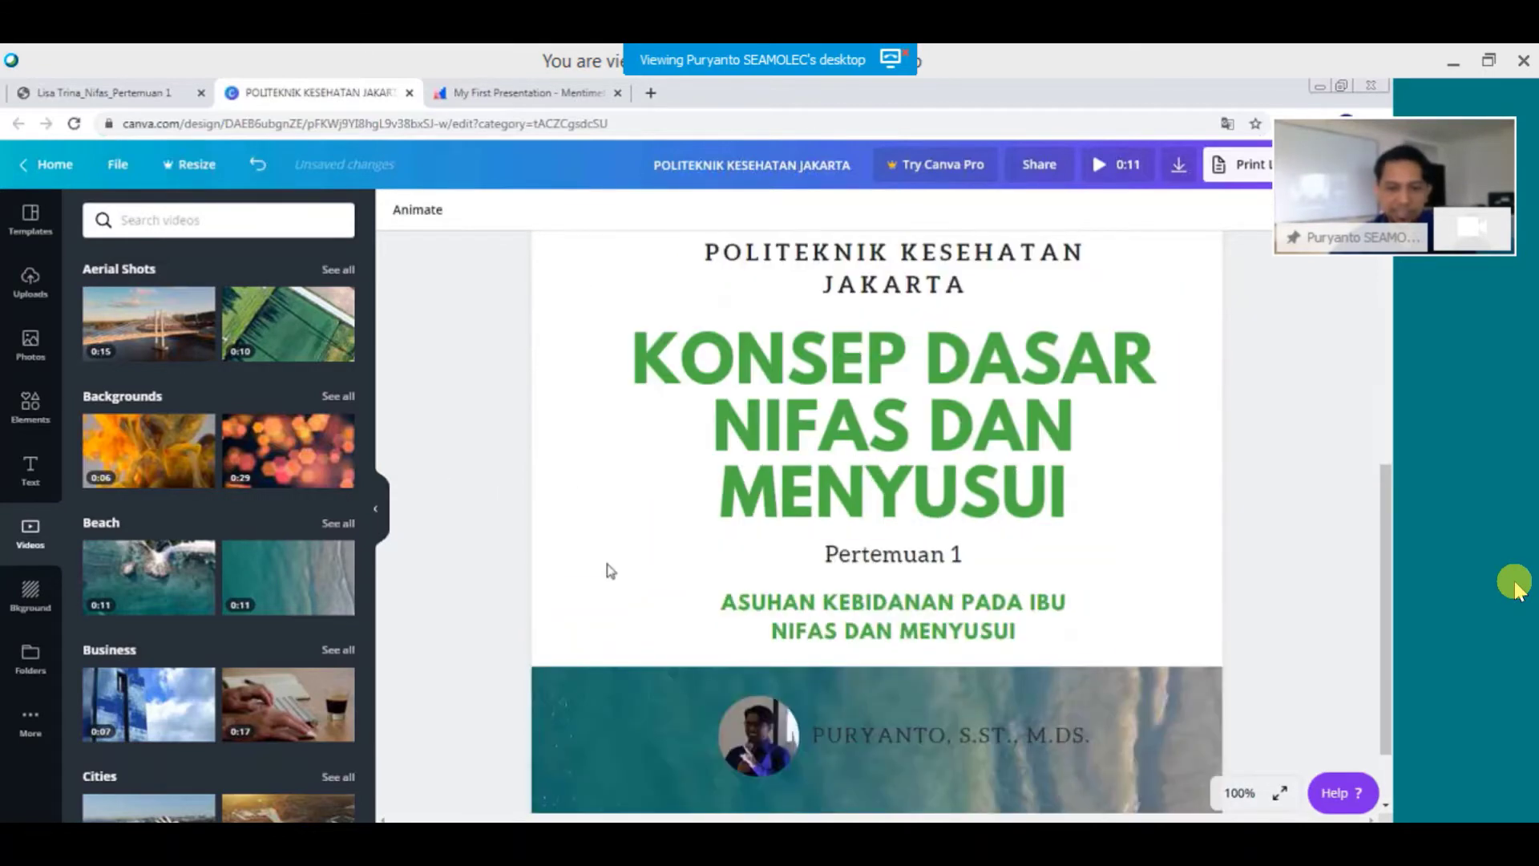
left_click(585, 537)
left_click(508, 515)
scroll(508, 516, "down", 1)
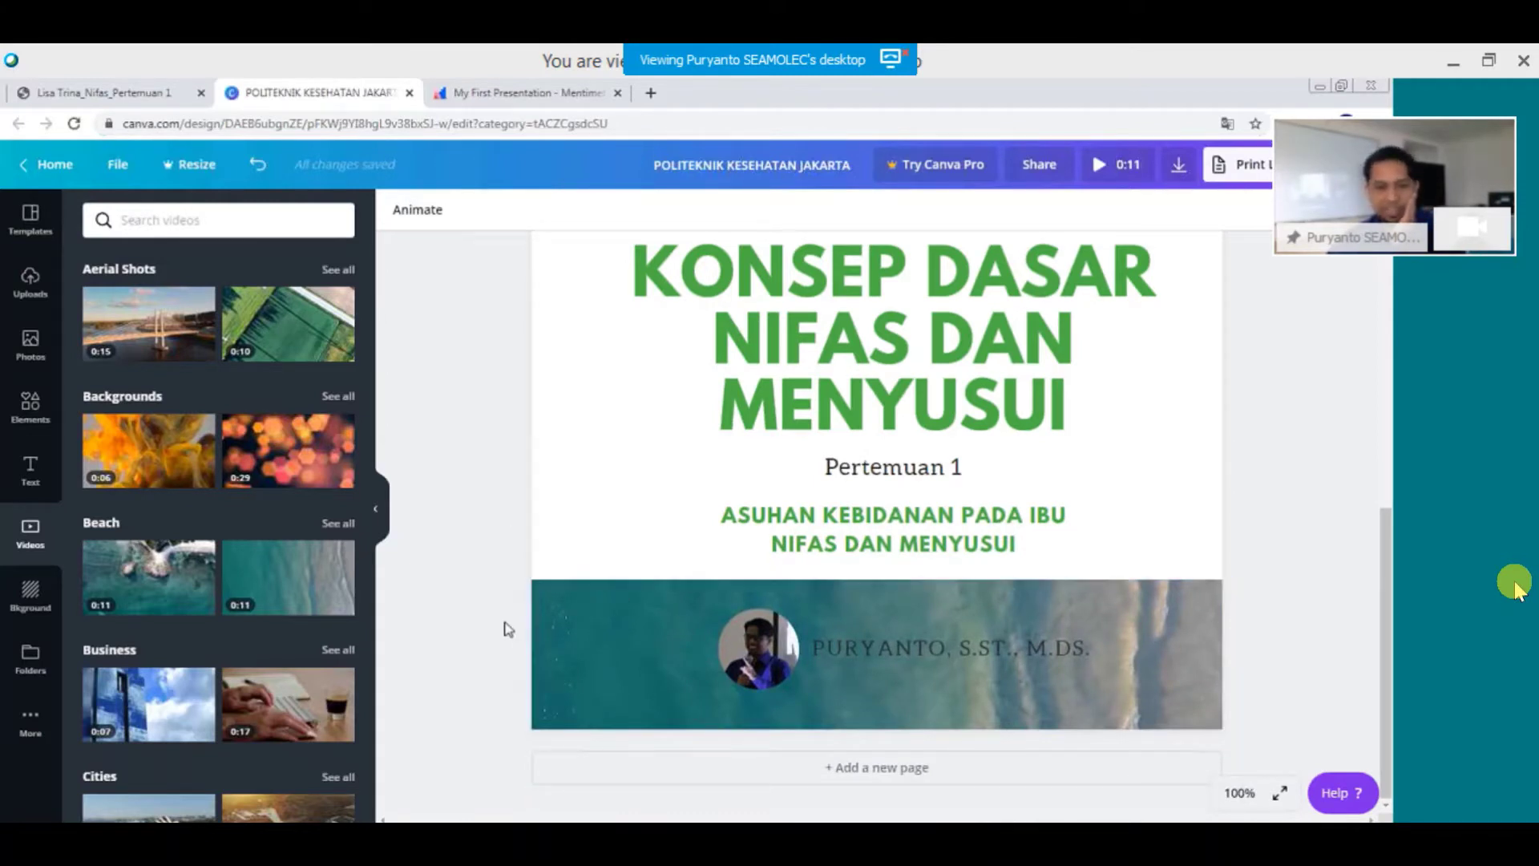
Duplicate the finished cover to make a second page.
scroll(814, 771, "up", 6)
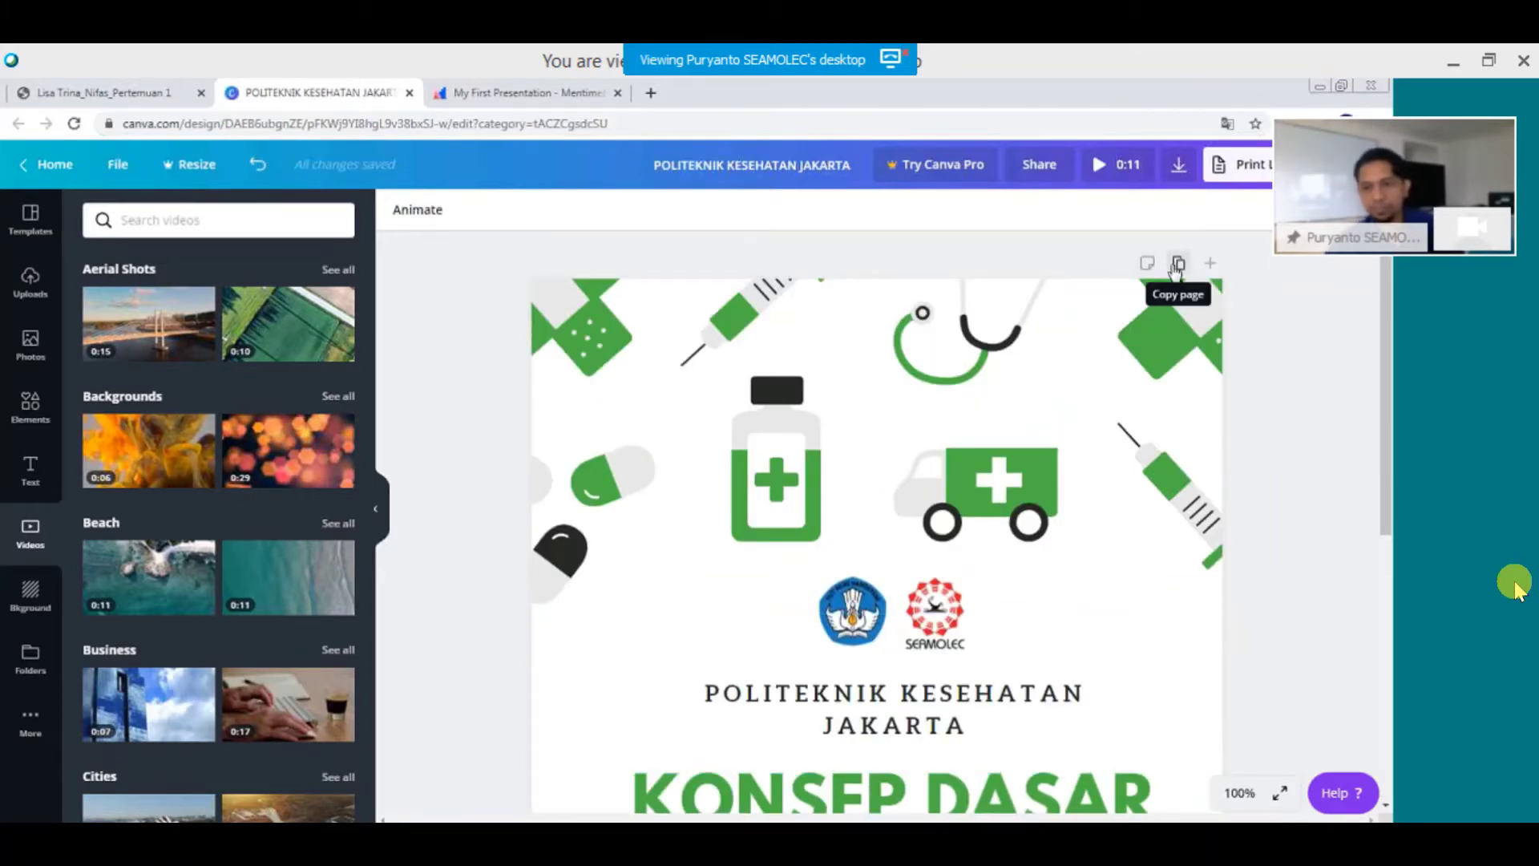
scroll(1130, 747, "down", 6)
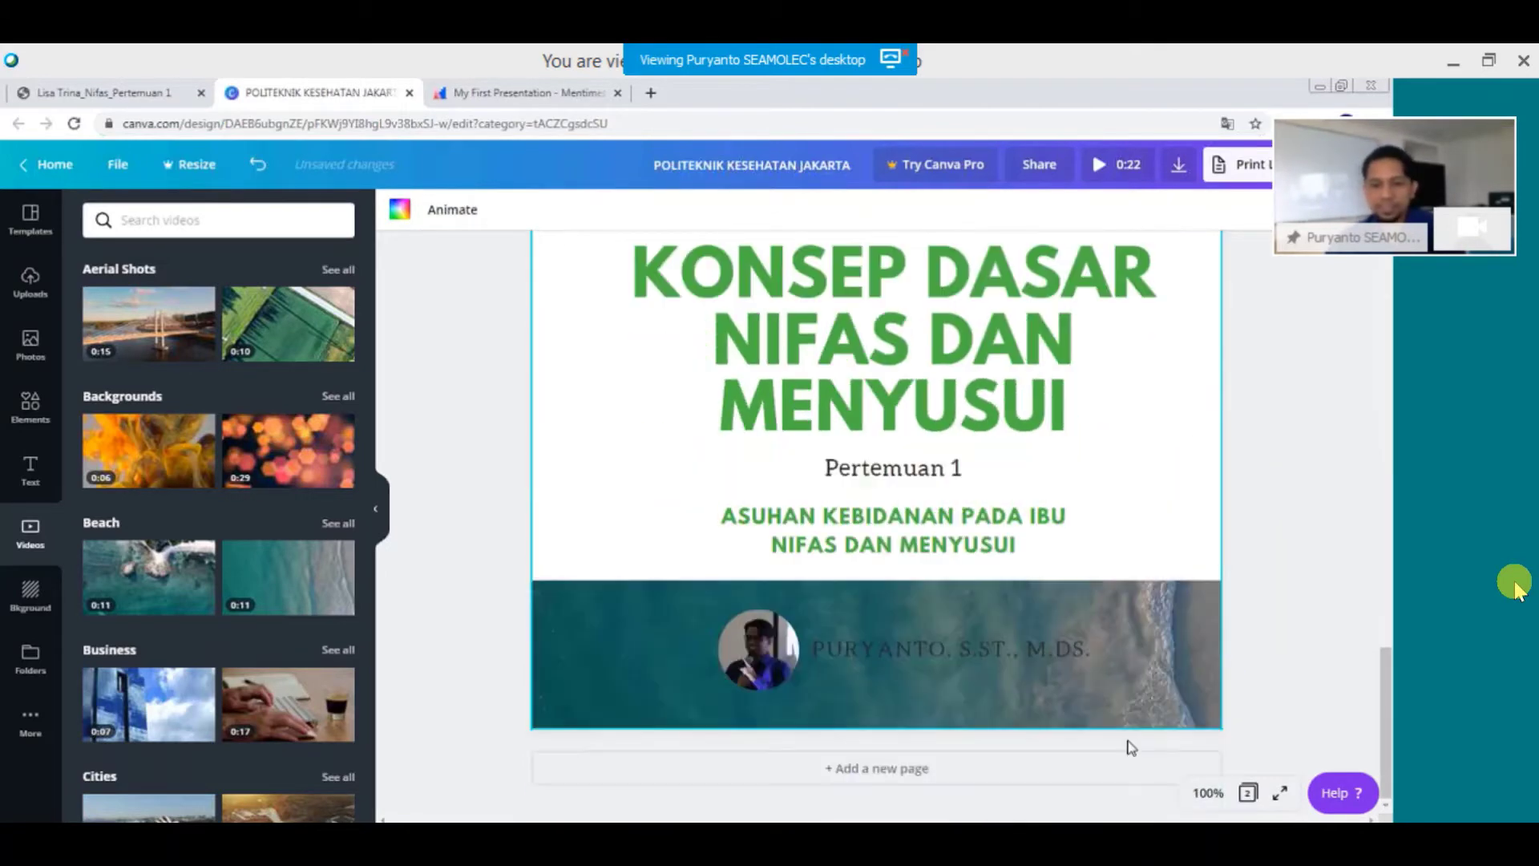
left_click(1070, 759)
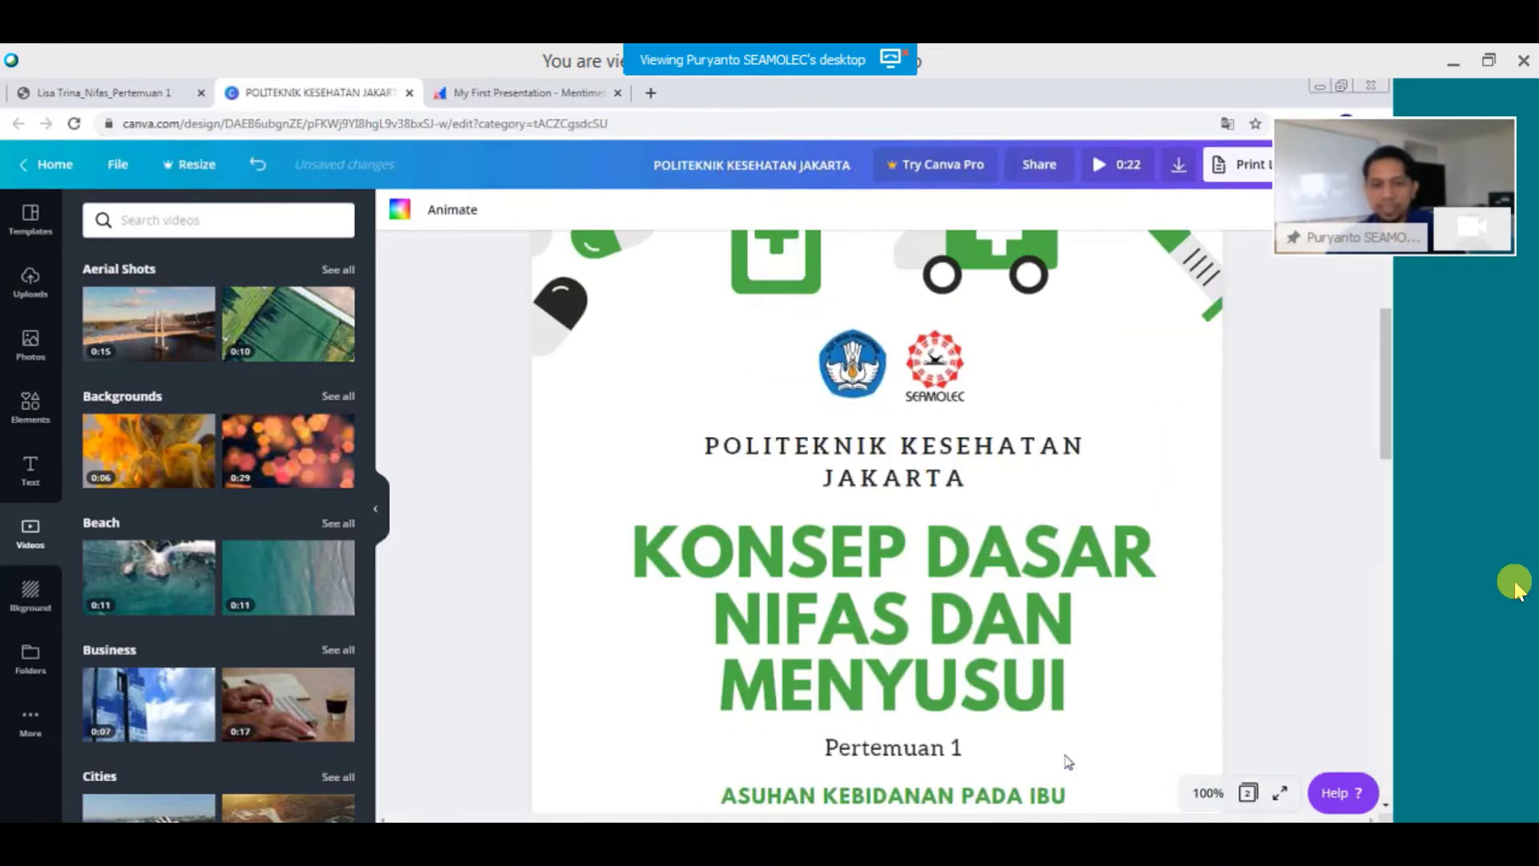
scroll(1064, 757, "down", 8)
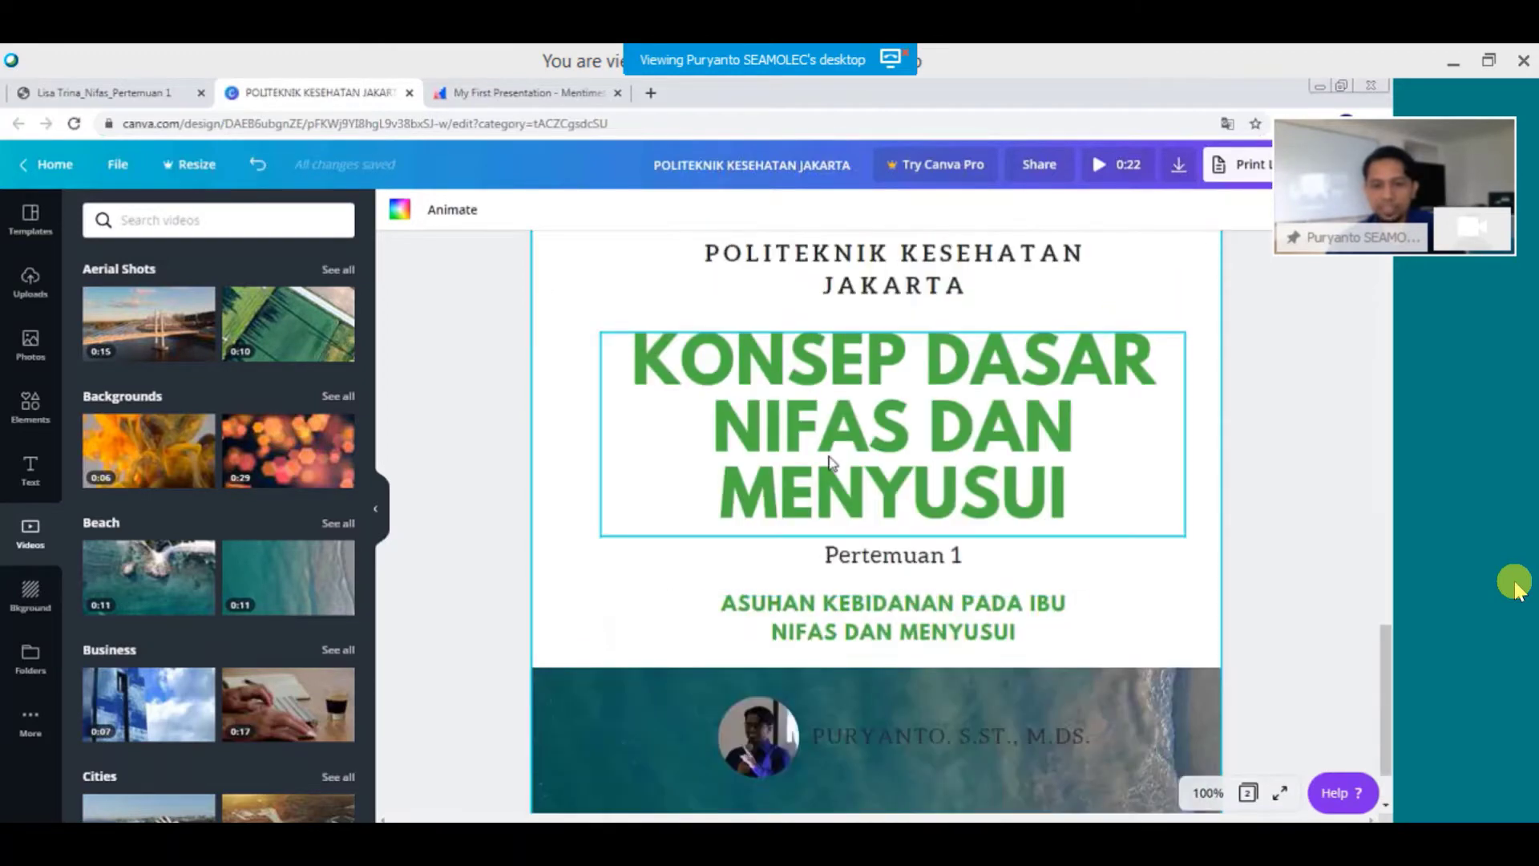
Delete the main heading, "Pertemuan 1", the author's name and photo, and the beach video from page 2.
left_click(830, 463)
key("Delete")
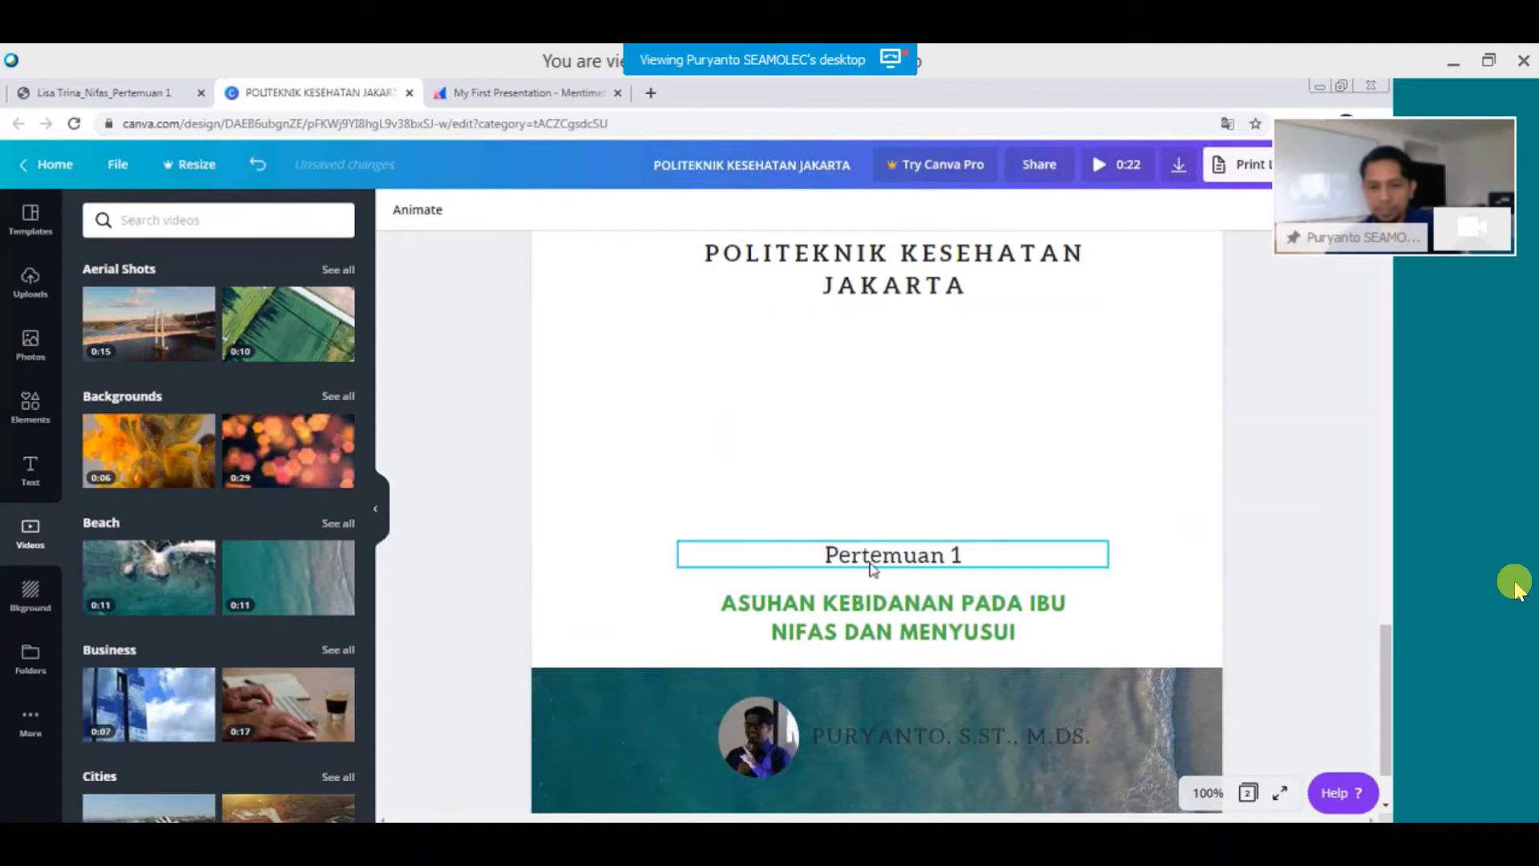
left_click(874, 568)
key("Delete")
left_click(886, 723)
key("Delete")
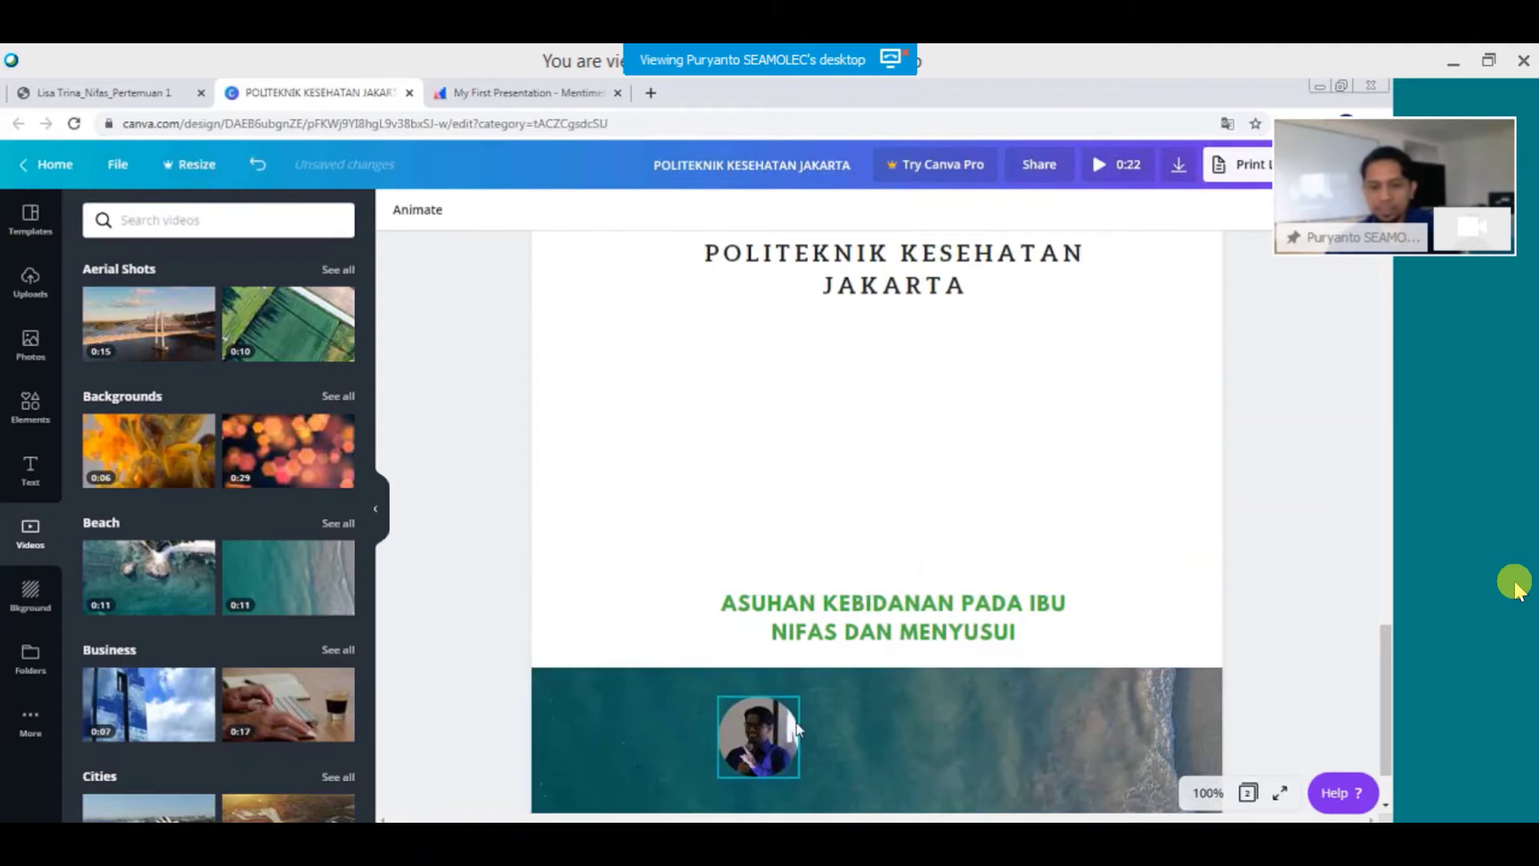
left_click(773, 729)
key("Delete")
left_click(886, 724)
key("Delete")
left_click(753, 736)
key("Delete")
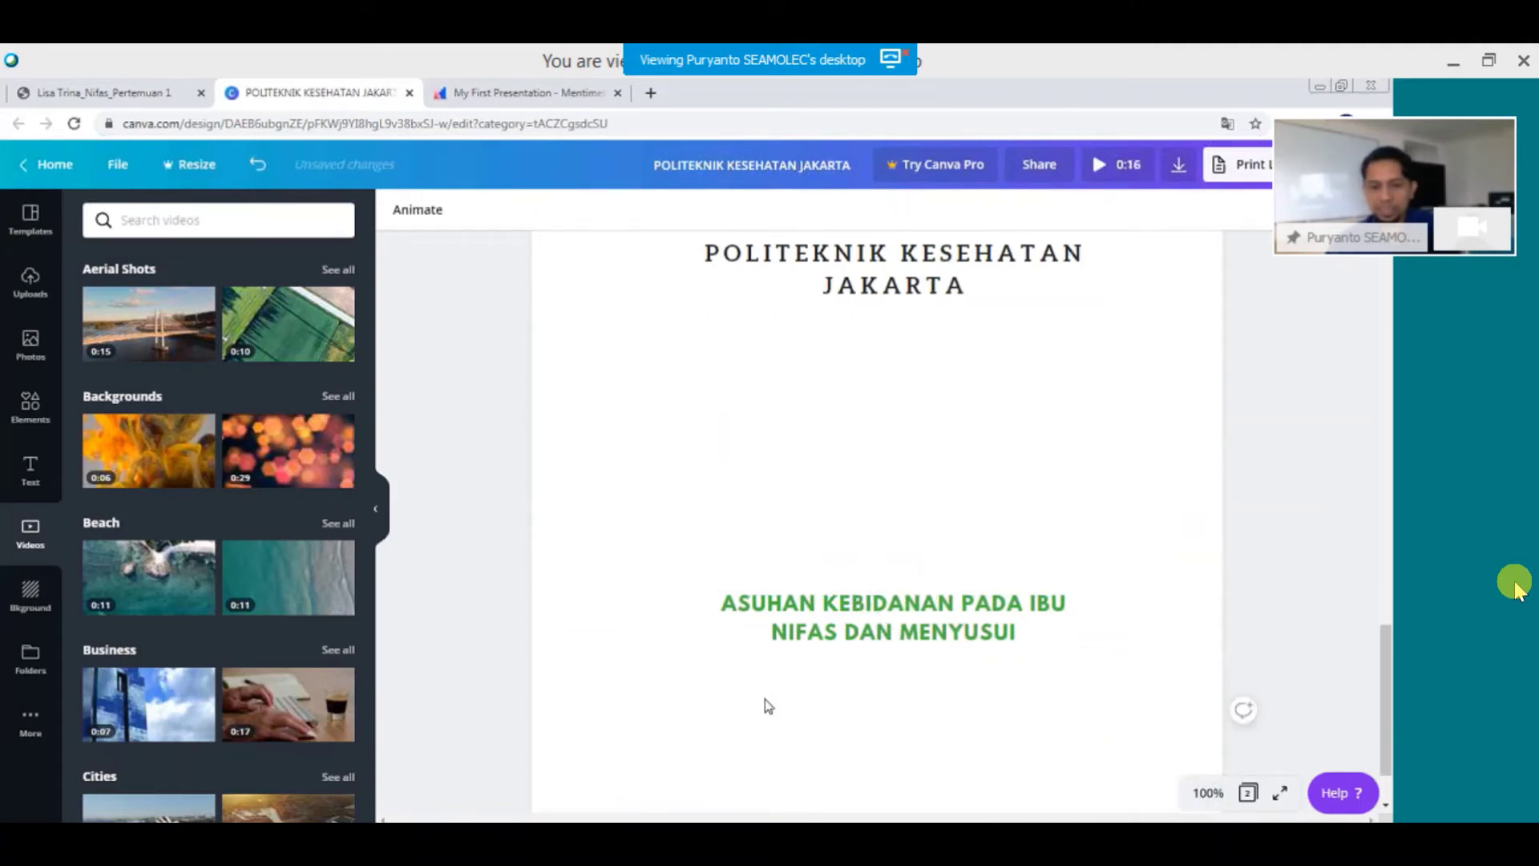
Delete the two institution logos and the "POLITEKNIK KESEHATAN JAKARTA" line from page 2.
scroll(767, 705, "up", 5)
left_click(890, 535)
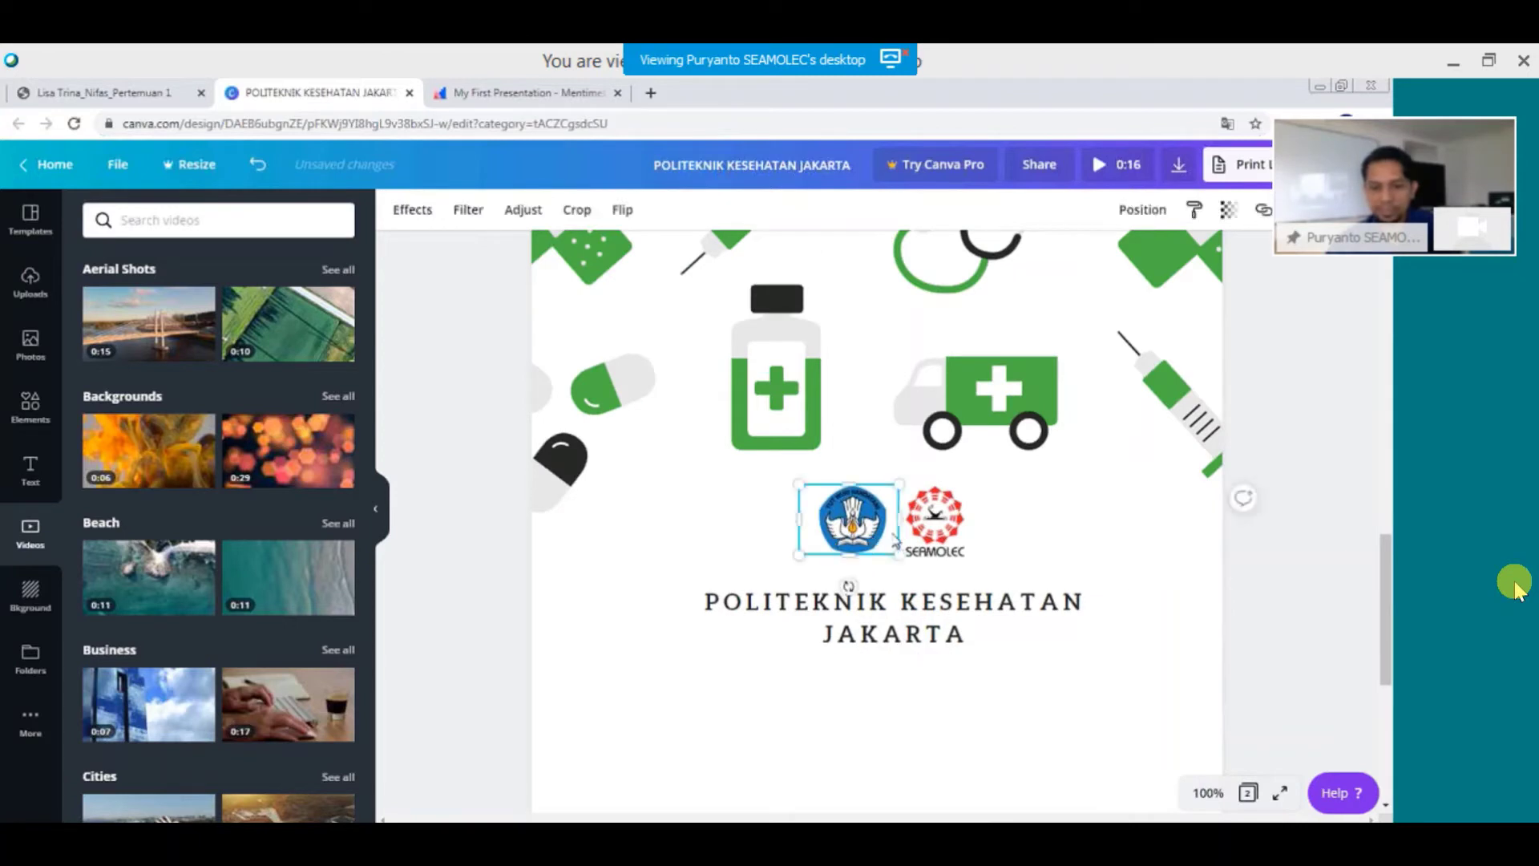
key("Delete")
left_click(934, 517)
key("Delete")
left_click(916, 614)
left_click_drag(916, 613, 921, 500)
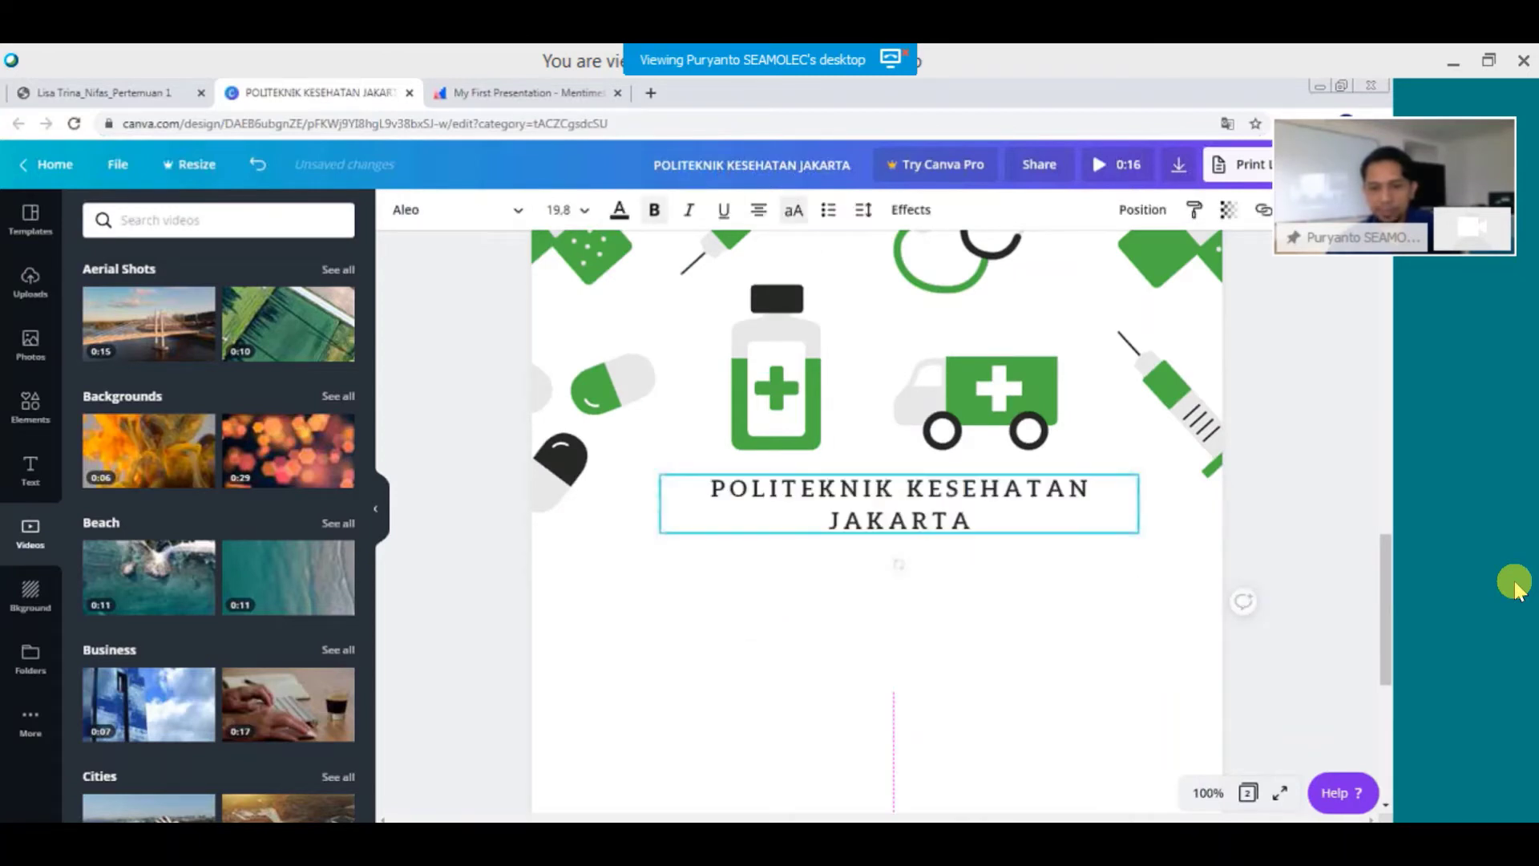
left_click_drag(898, 564, 888, 297)
key("Delete")
Move the remaining green line on page 2 up beneath the medical icons and replace its text with "TUJUAN PEMBELAJARAN".
scroll(886, 625, "down", 4)
left_click(889, 533)
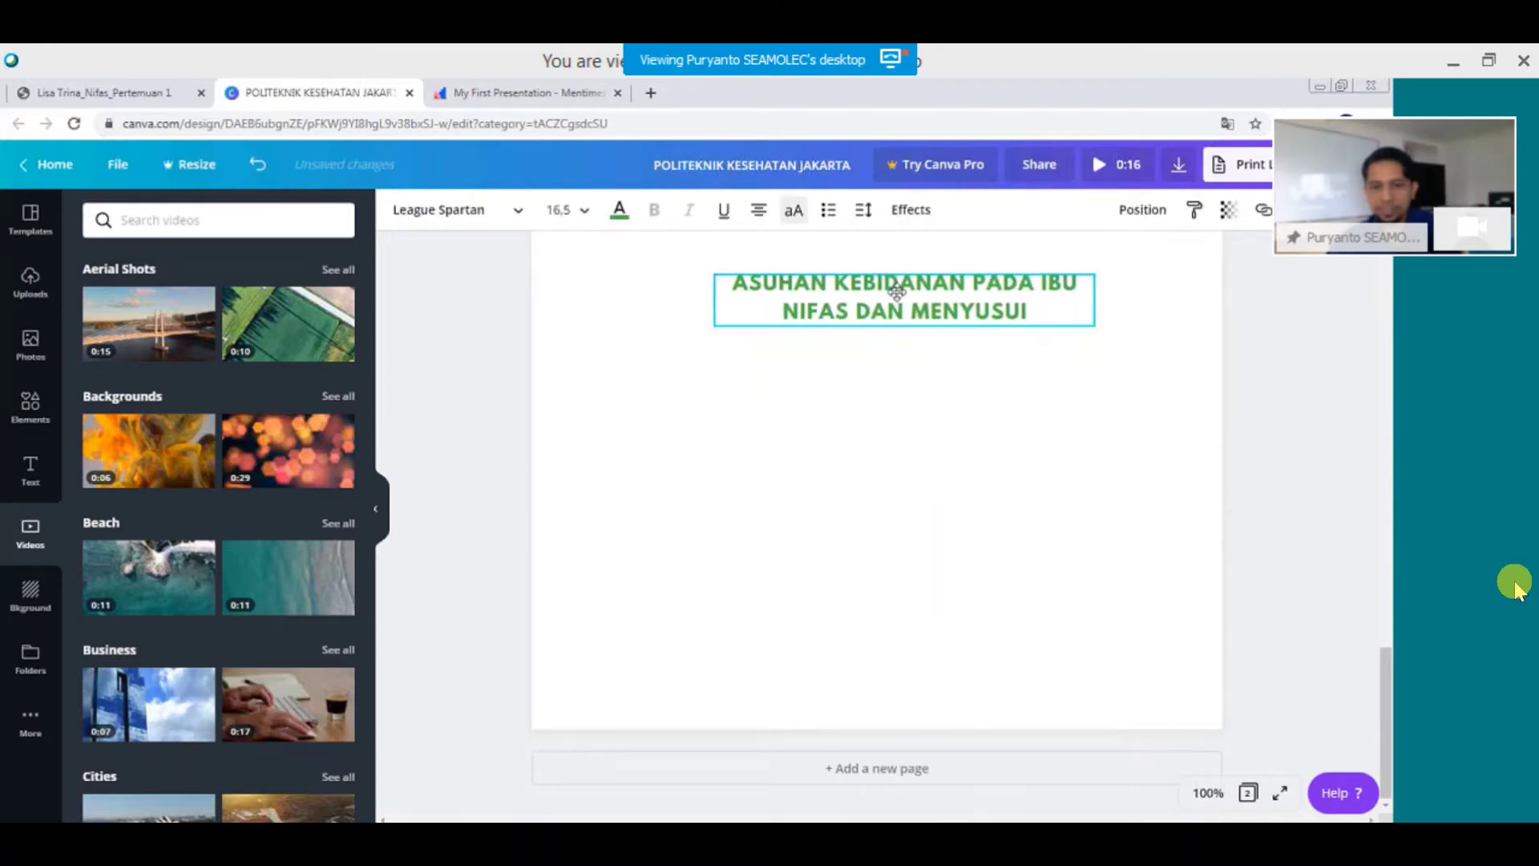
scroll(884, 374, "up", 4)
left_click_drag(884, 654, 877, 445)
double_click(875, 454)
key("ctrl+a")
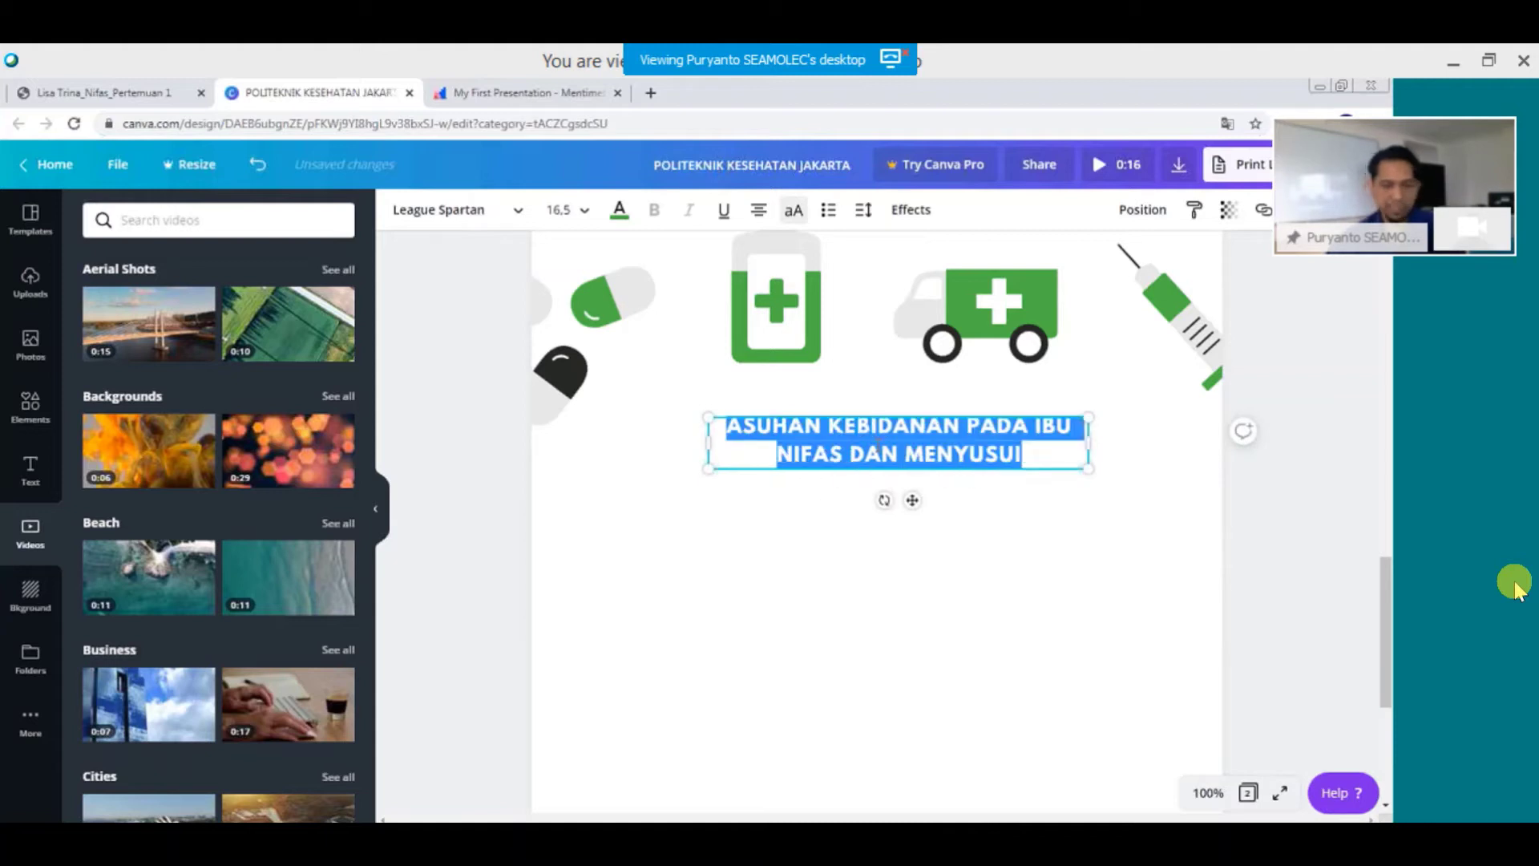
type("TUJUA")
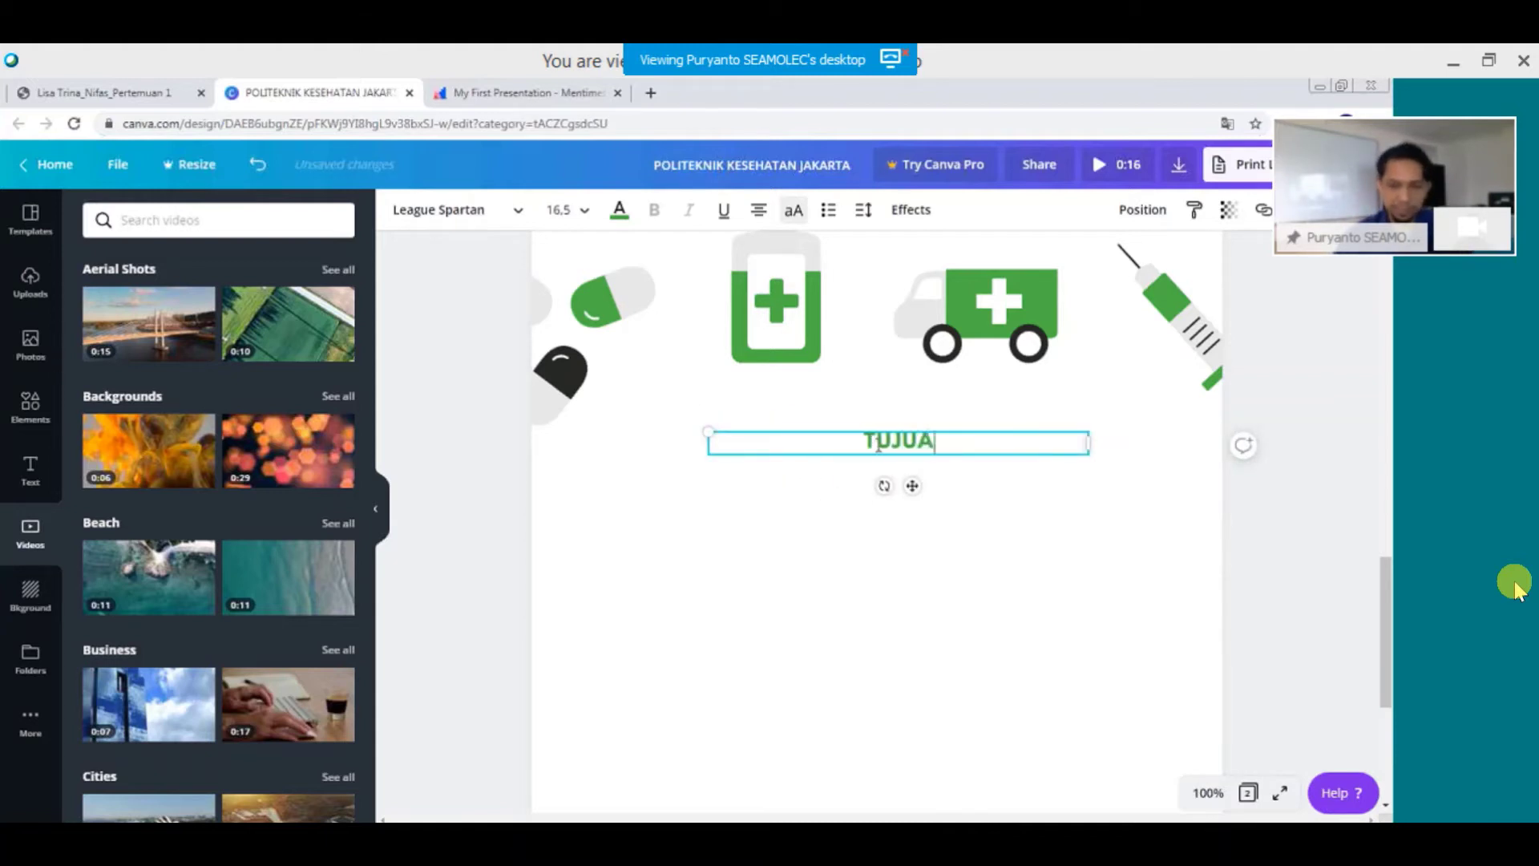
type("N ")
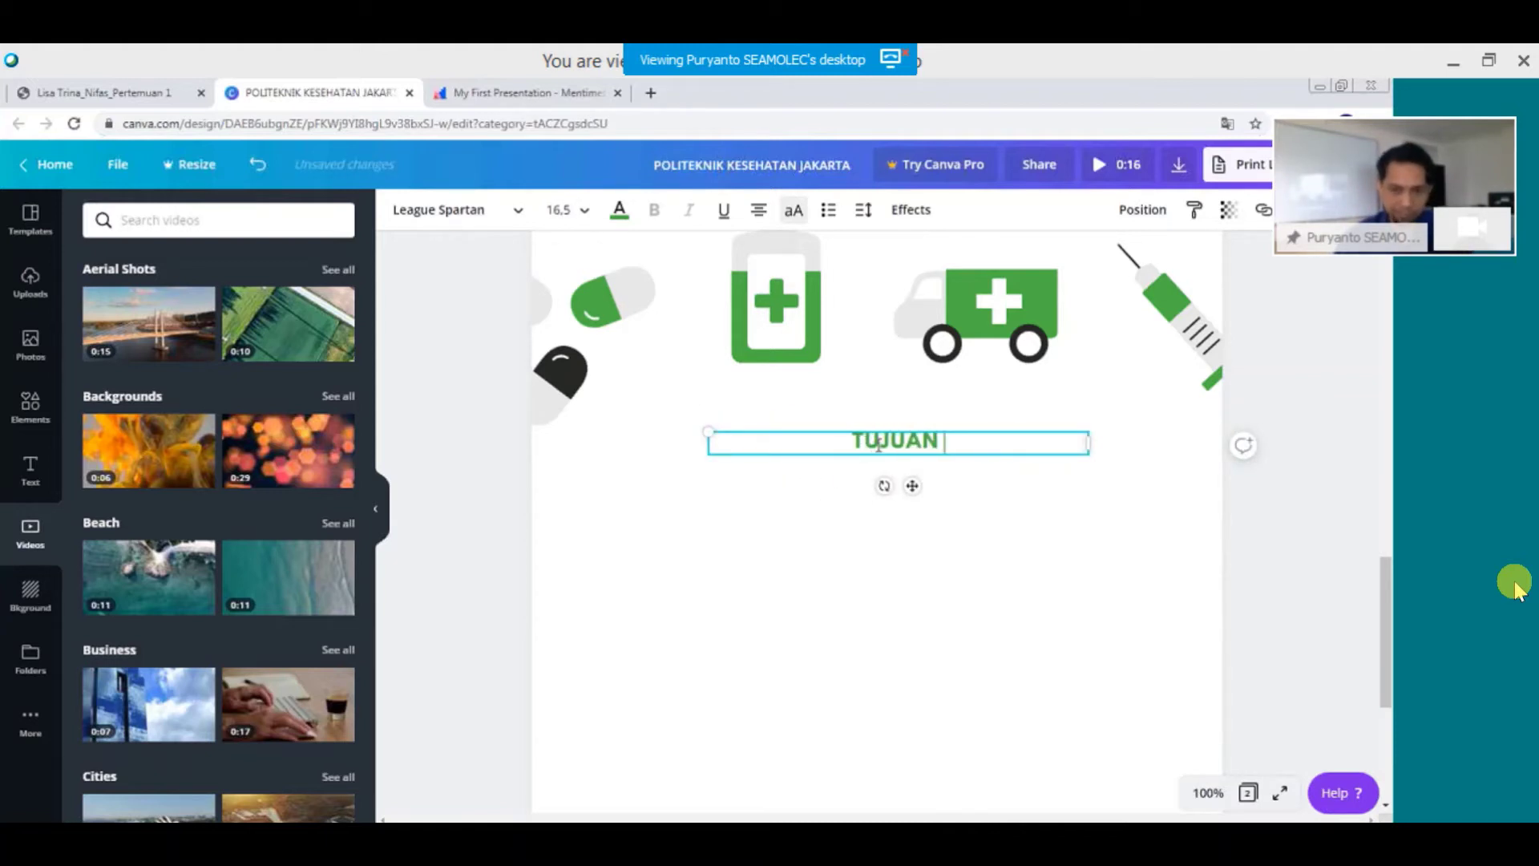
type("PEMBELAJARAN")
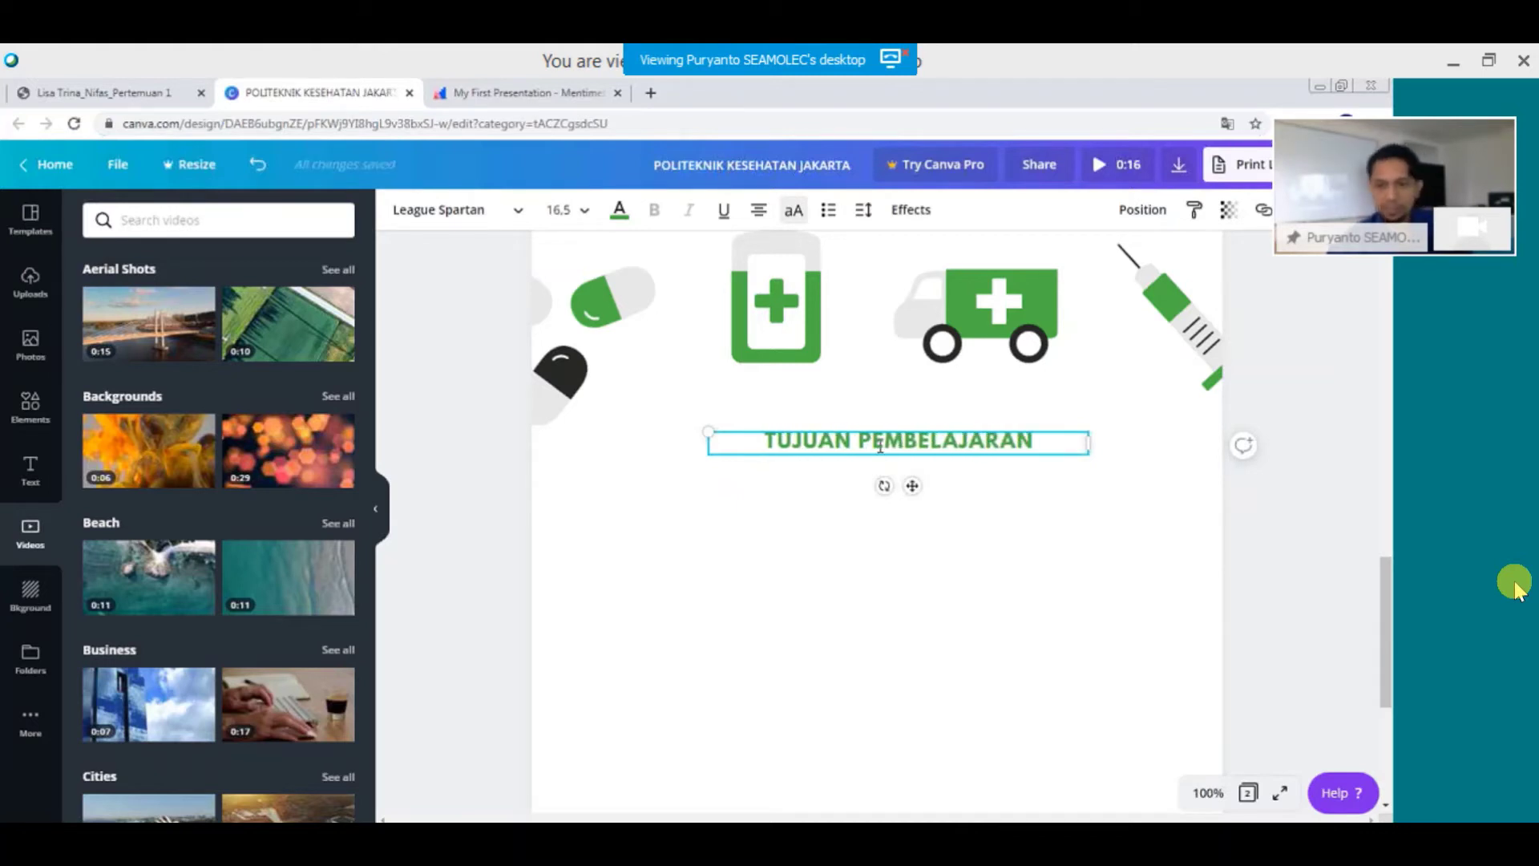
Shrink the medical icon group on page 2 and place it at the page's upper left.
scroll(897, 529, "up", 2)
scroll(898, 529, "up", 1)
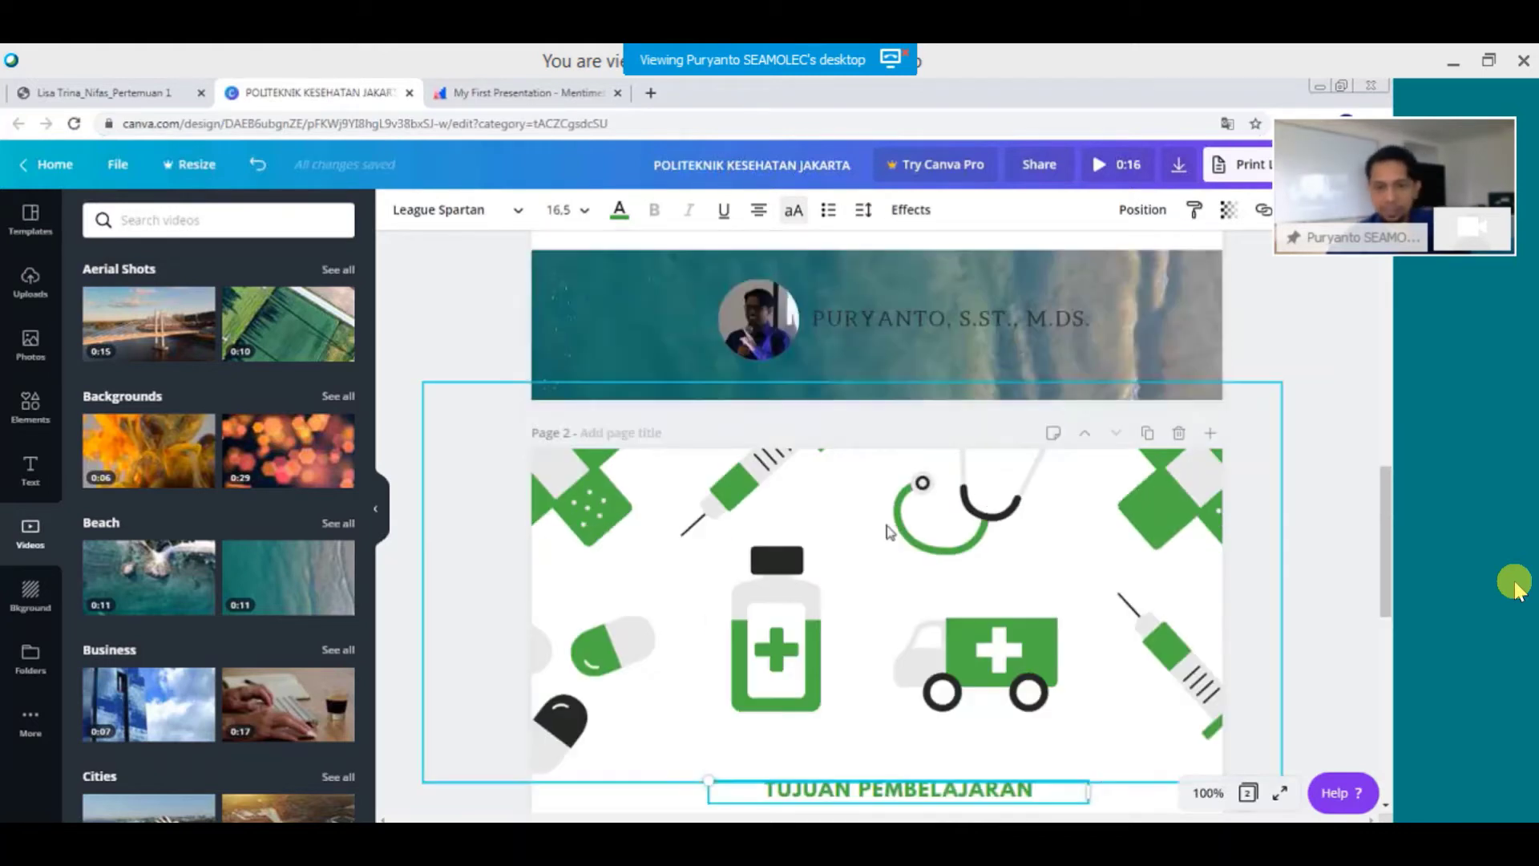
left_click_drag(807, 565, 823, 498)
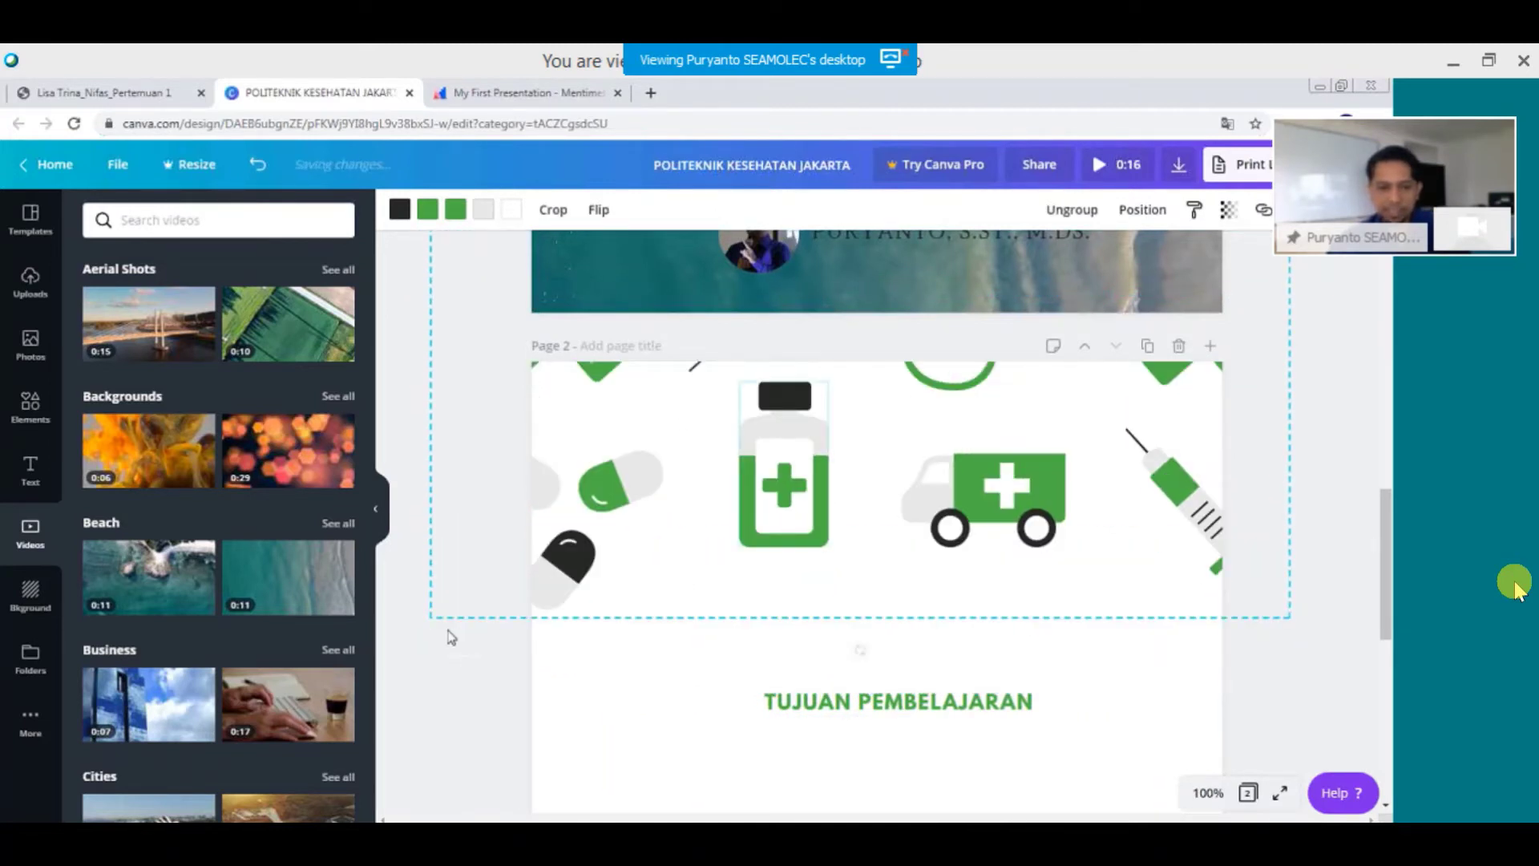
left_click_drag(693, 498, 976, 413)
left_click_drag(838, 423, 709, 459)
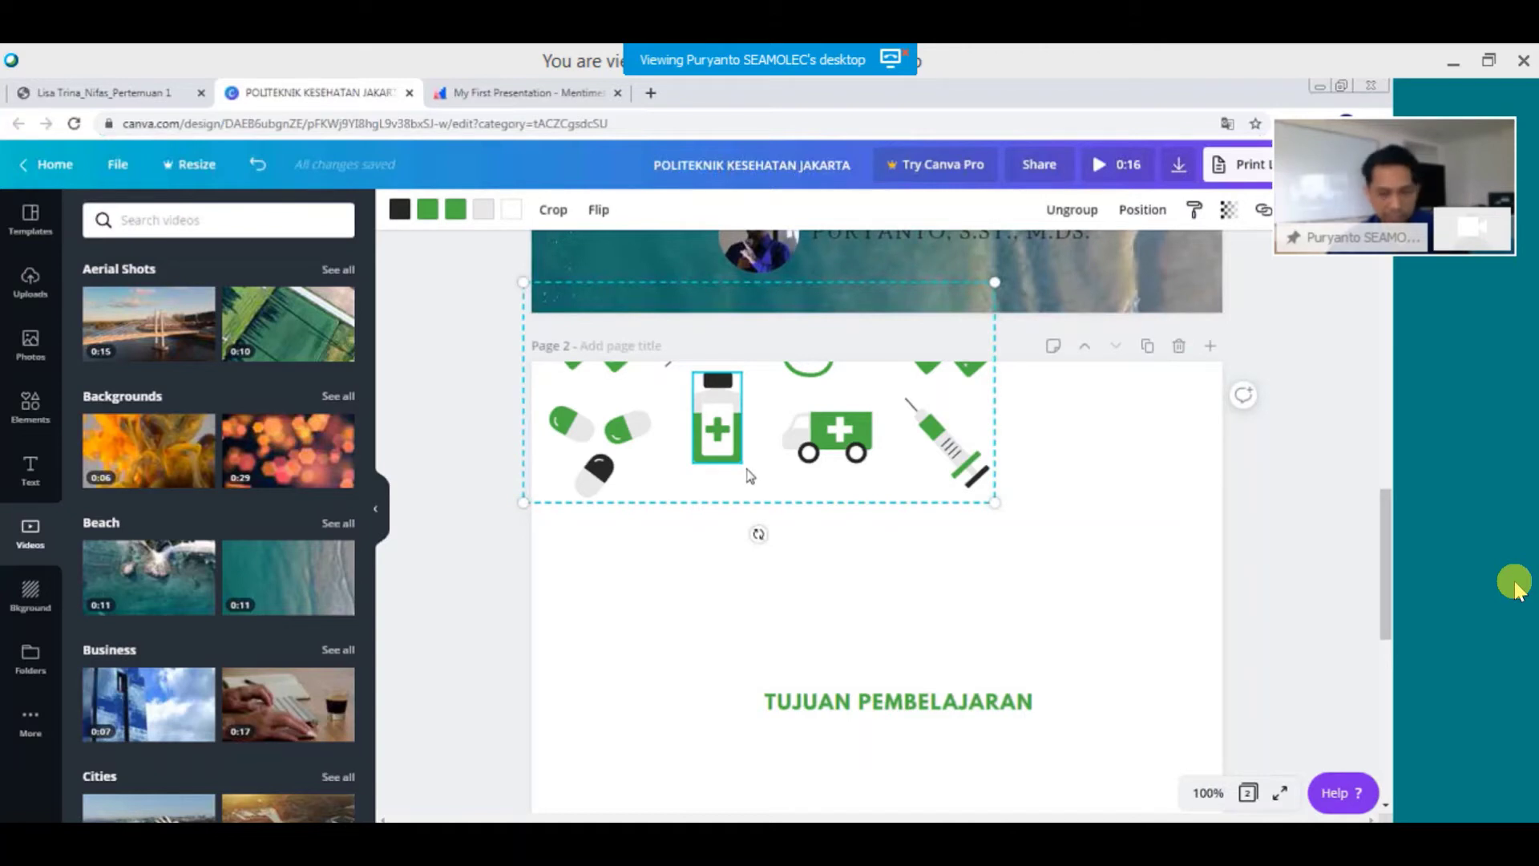
Duplicate the medical icon group, place the copy directly to its right to fill the page width, and select the "TUJUAN PEMBELAJARAN" heading.
key("ctrl+d")
left_click_drag(954, 504, 1171, 465)
left_click(948, 699)
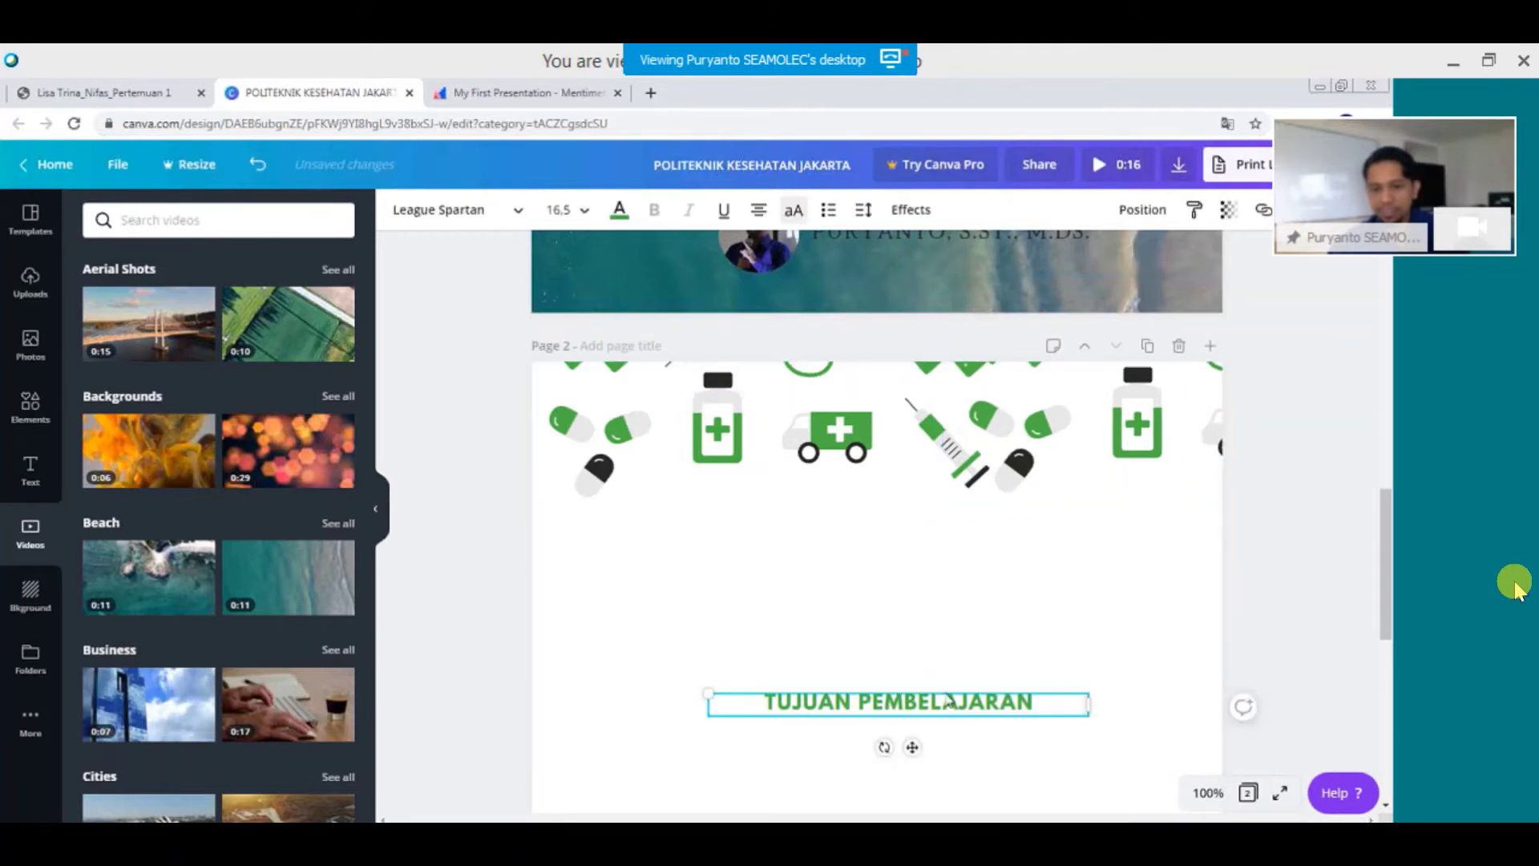
Move the "TUJUAN PEMBELAJARAN" heading on page 2 up to just beneath the medical icons.
left_click_drag(948, 700, 936, 535)
left_click(760, 620)
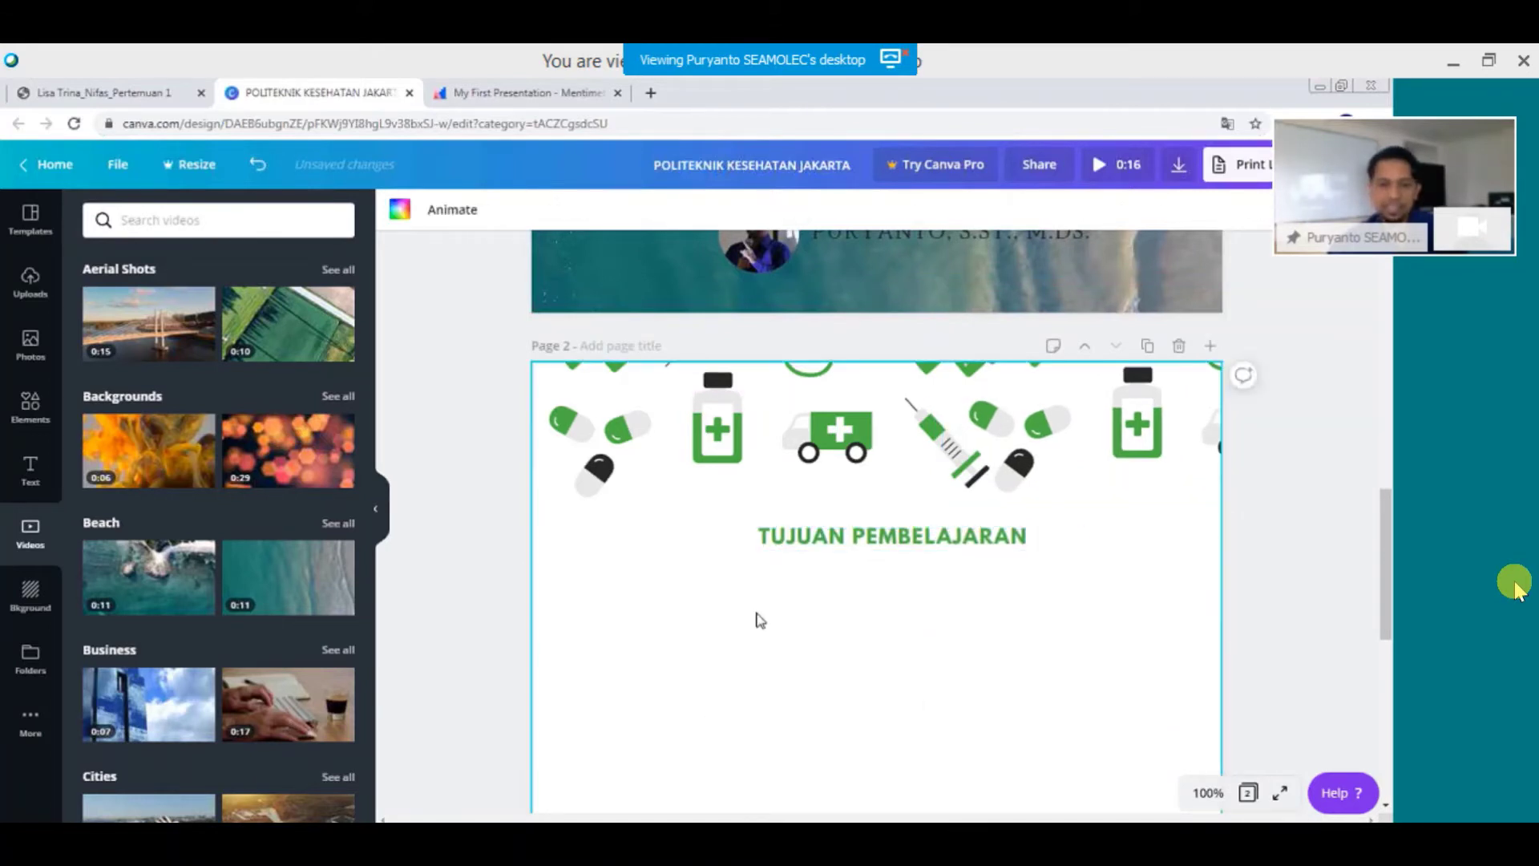
Duplicate page 2 to create a third page with the same icon header and heading.
scroll(774, 682, "down", 3)
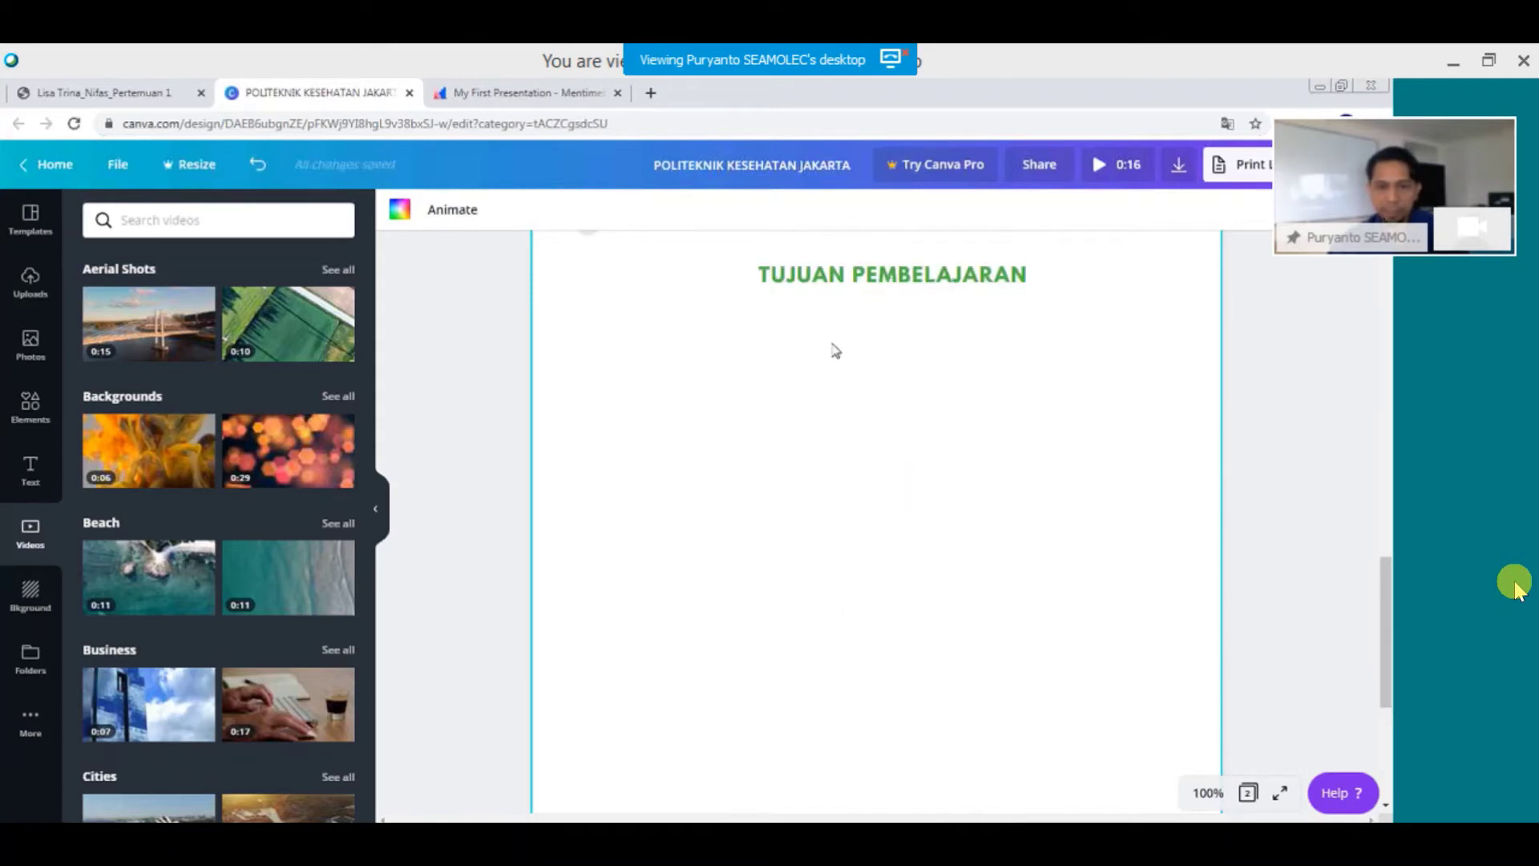
scroll(854, 497, "down", 3)
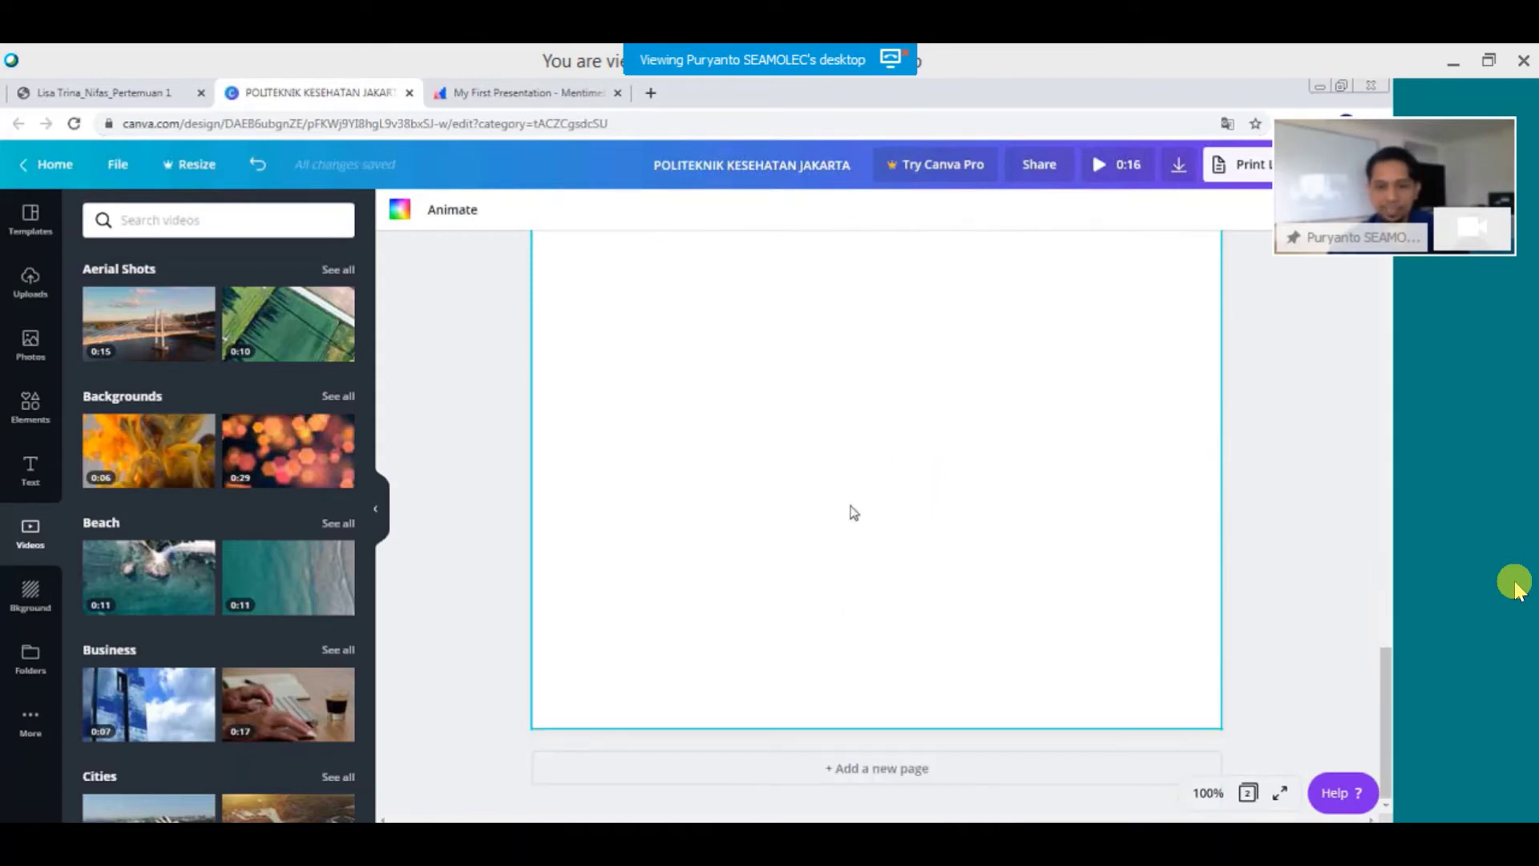
scroll(846, 593, "up", 5)
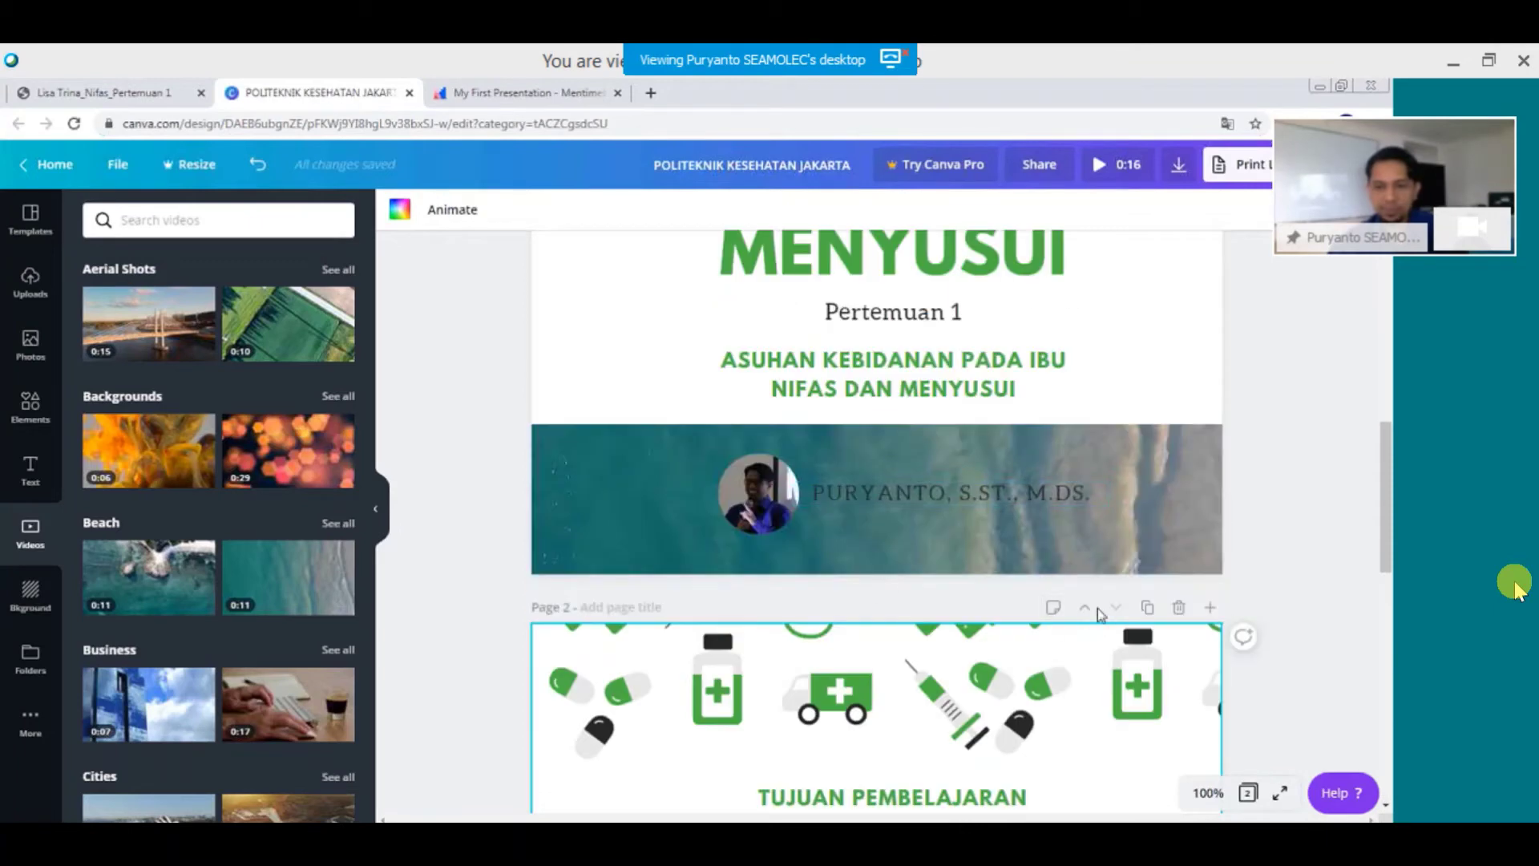
left_click(1091, 608)
scroll(789, 497, "down", 3)
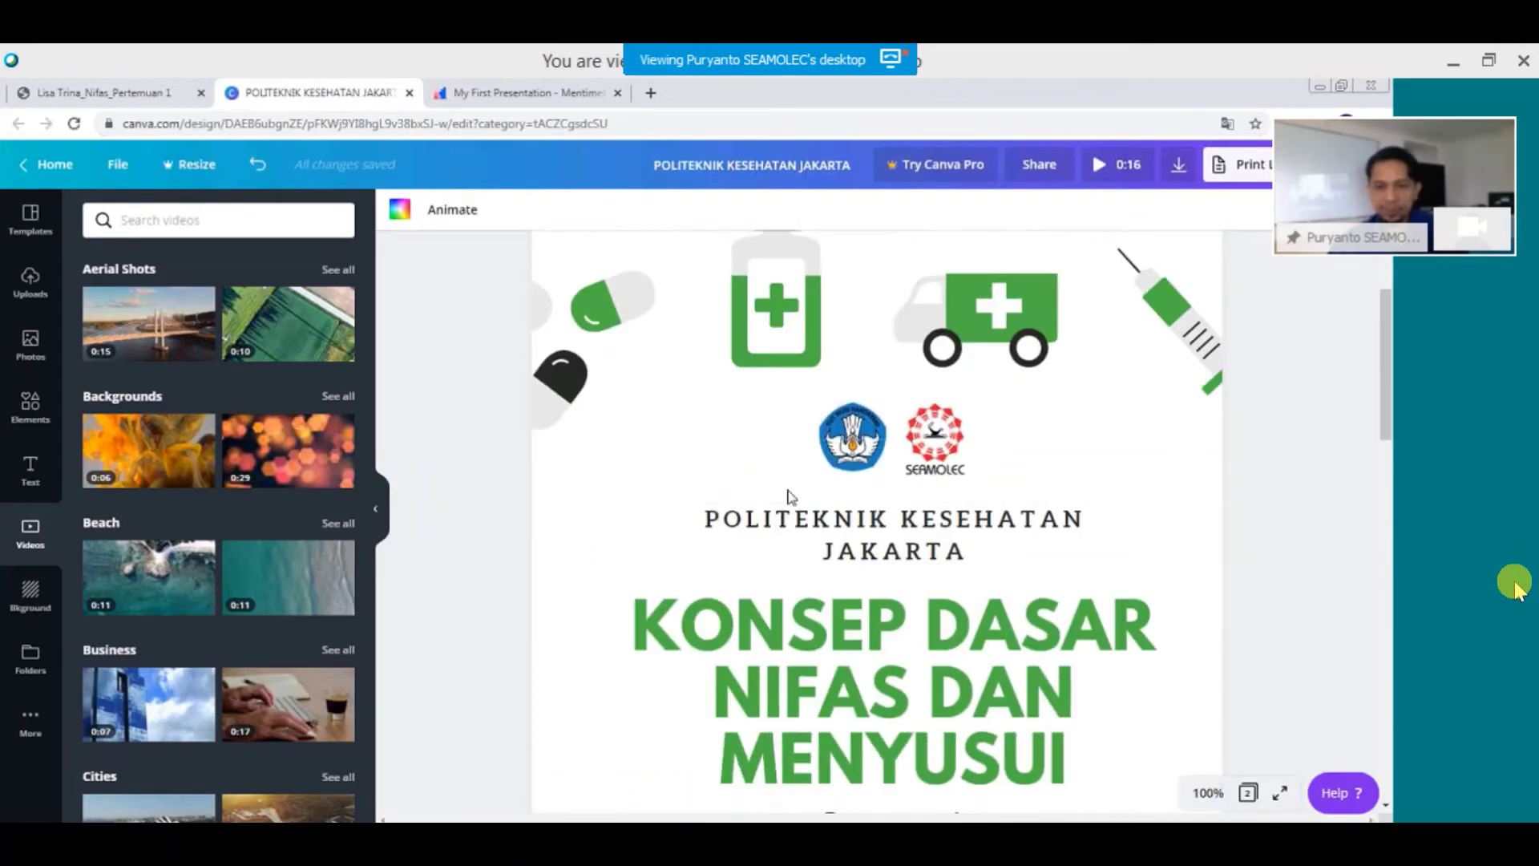
scroll(790, 476, "down", 10)
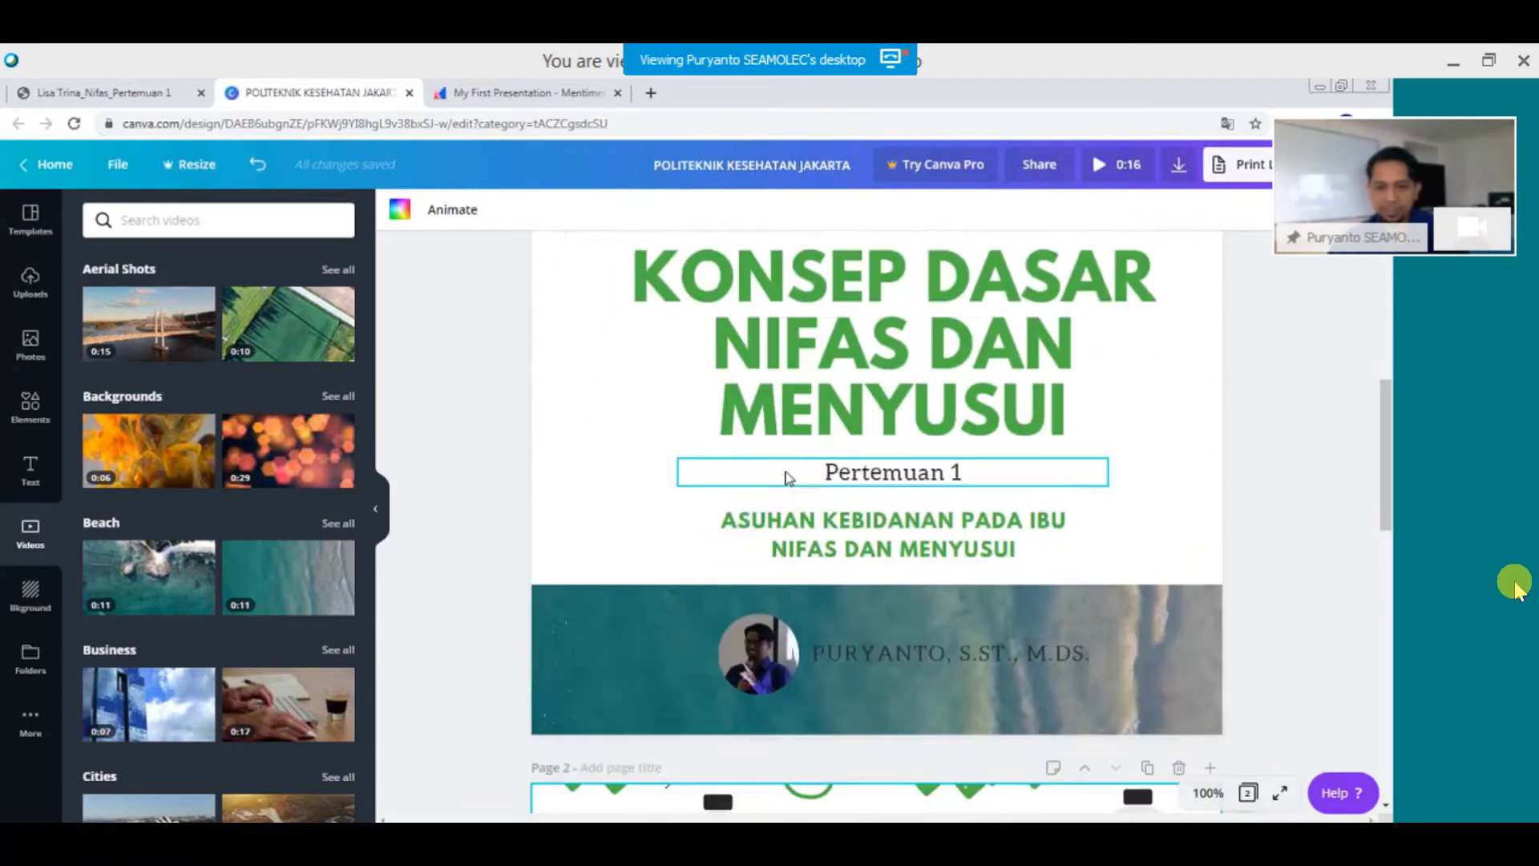
scroll(810, 561, "down", 6)
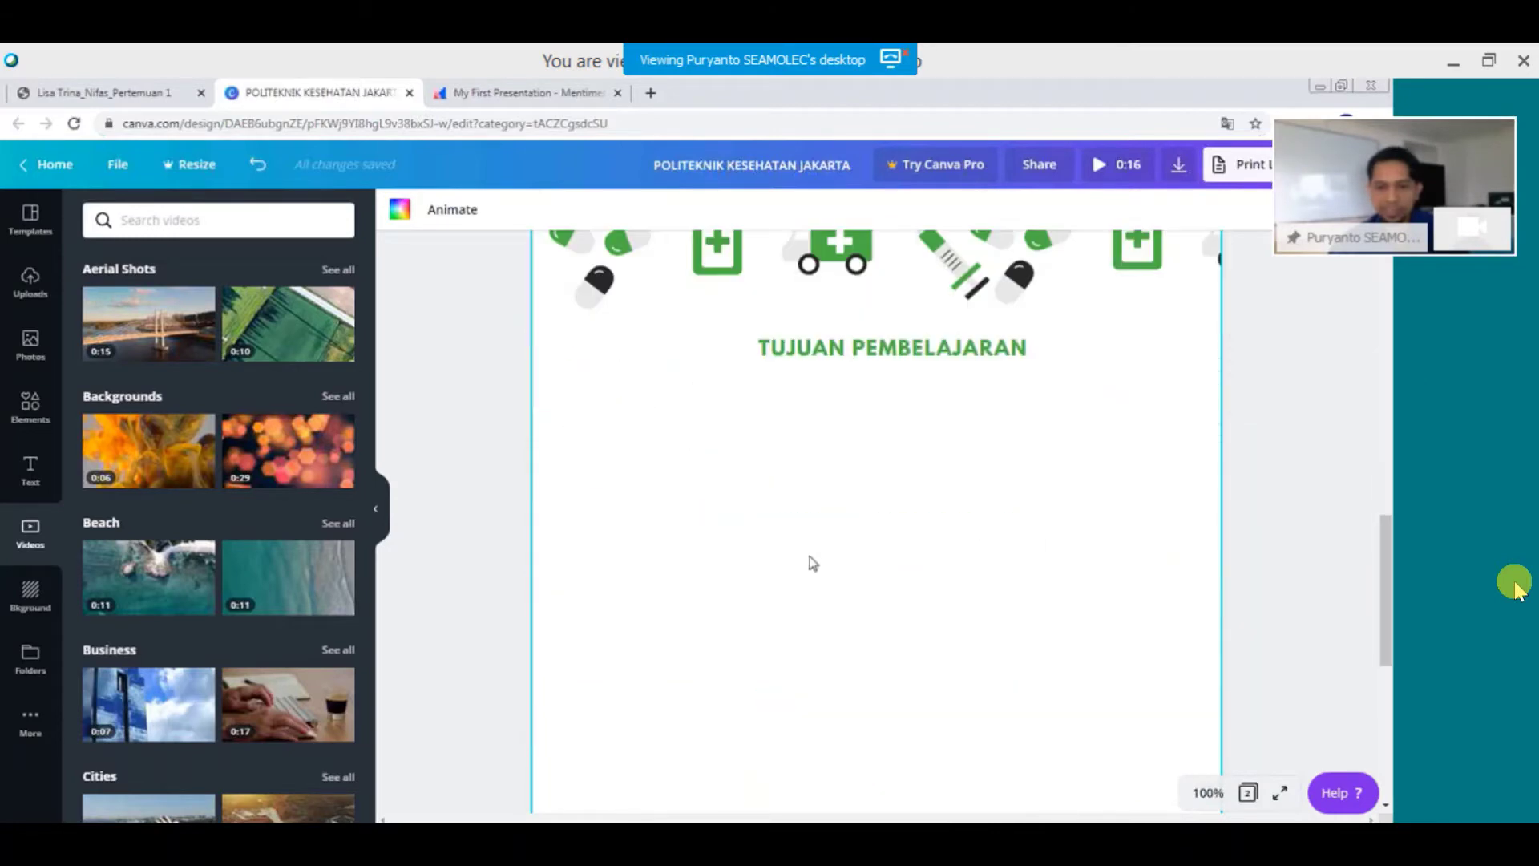
scroll(810, 641, "up", 3)
scroll(811, 711, "up", 5)
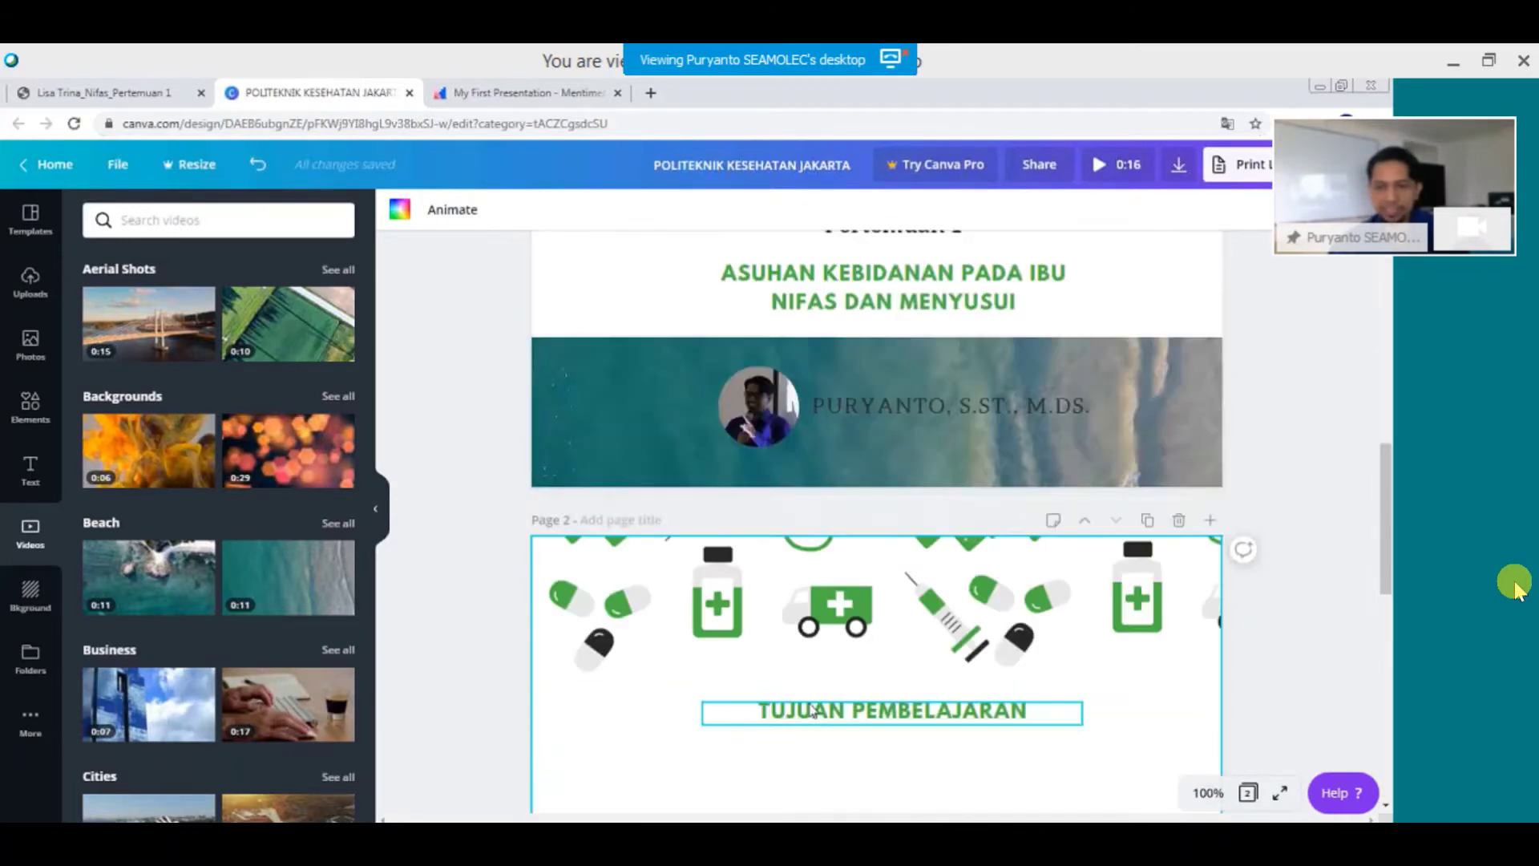
scroll(811, 705, "down", 2)
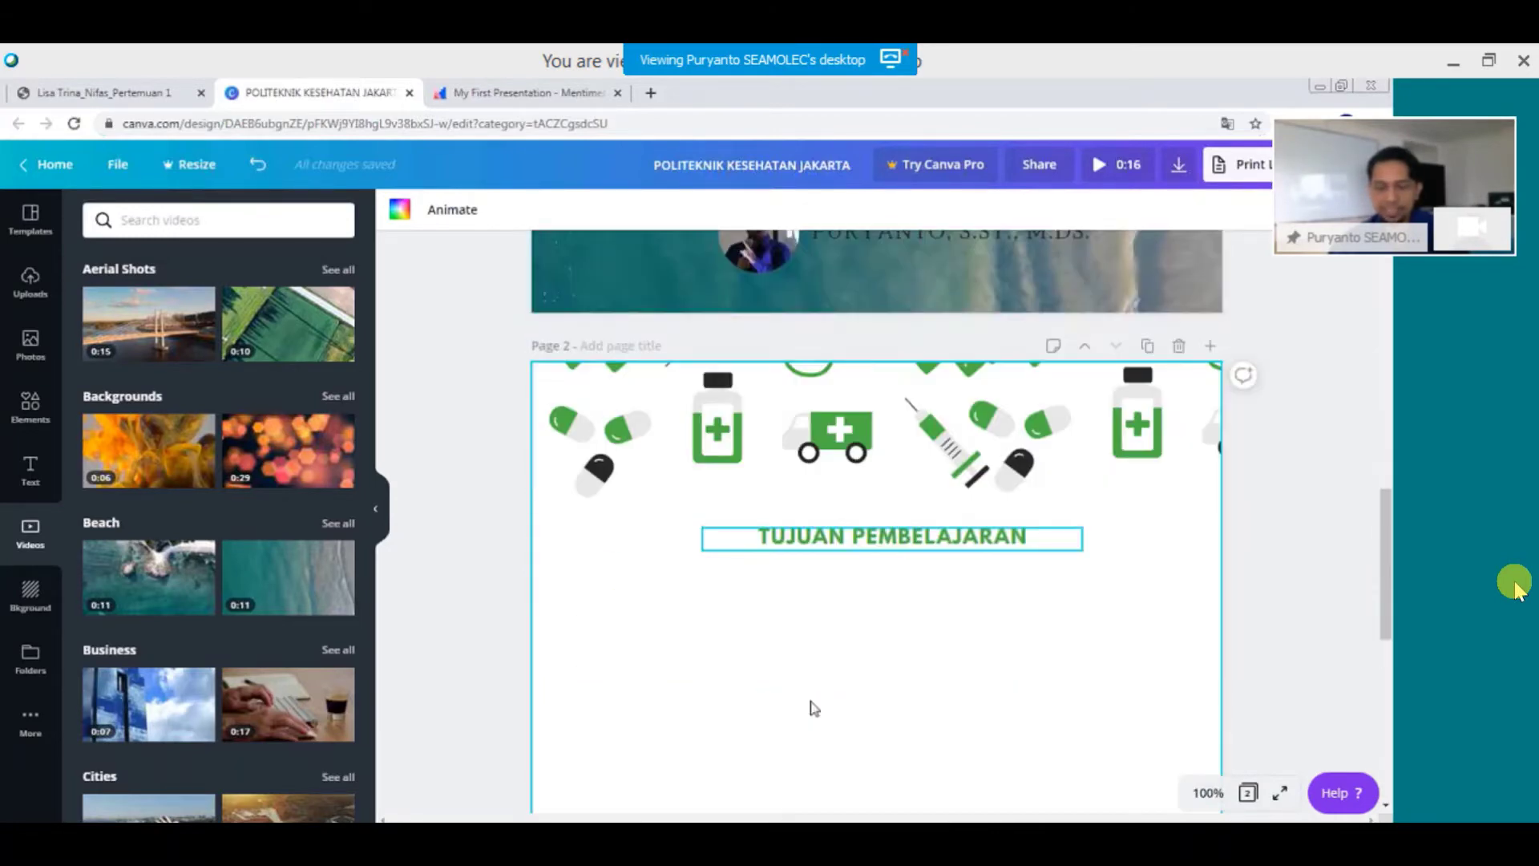
left_click(1147, 348)
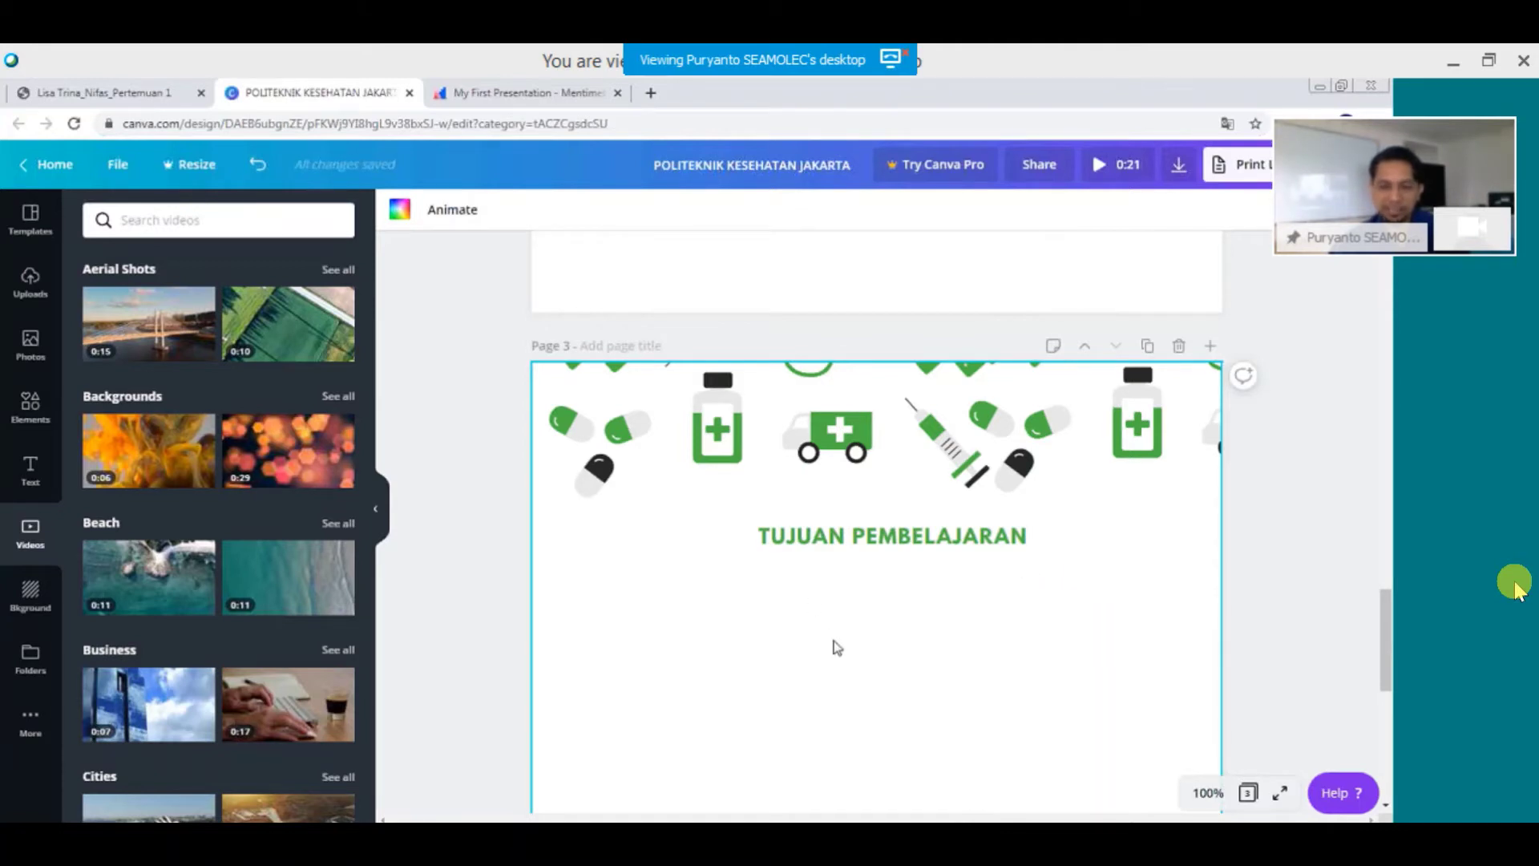
Switch to the reference PDF and examine page 3 for the title of the section following the learning objectives.
left_click(889, 549)
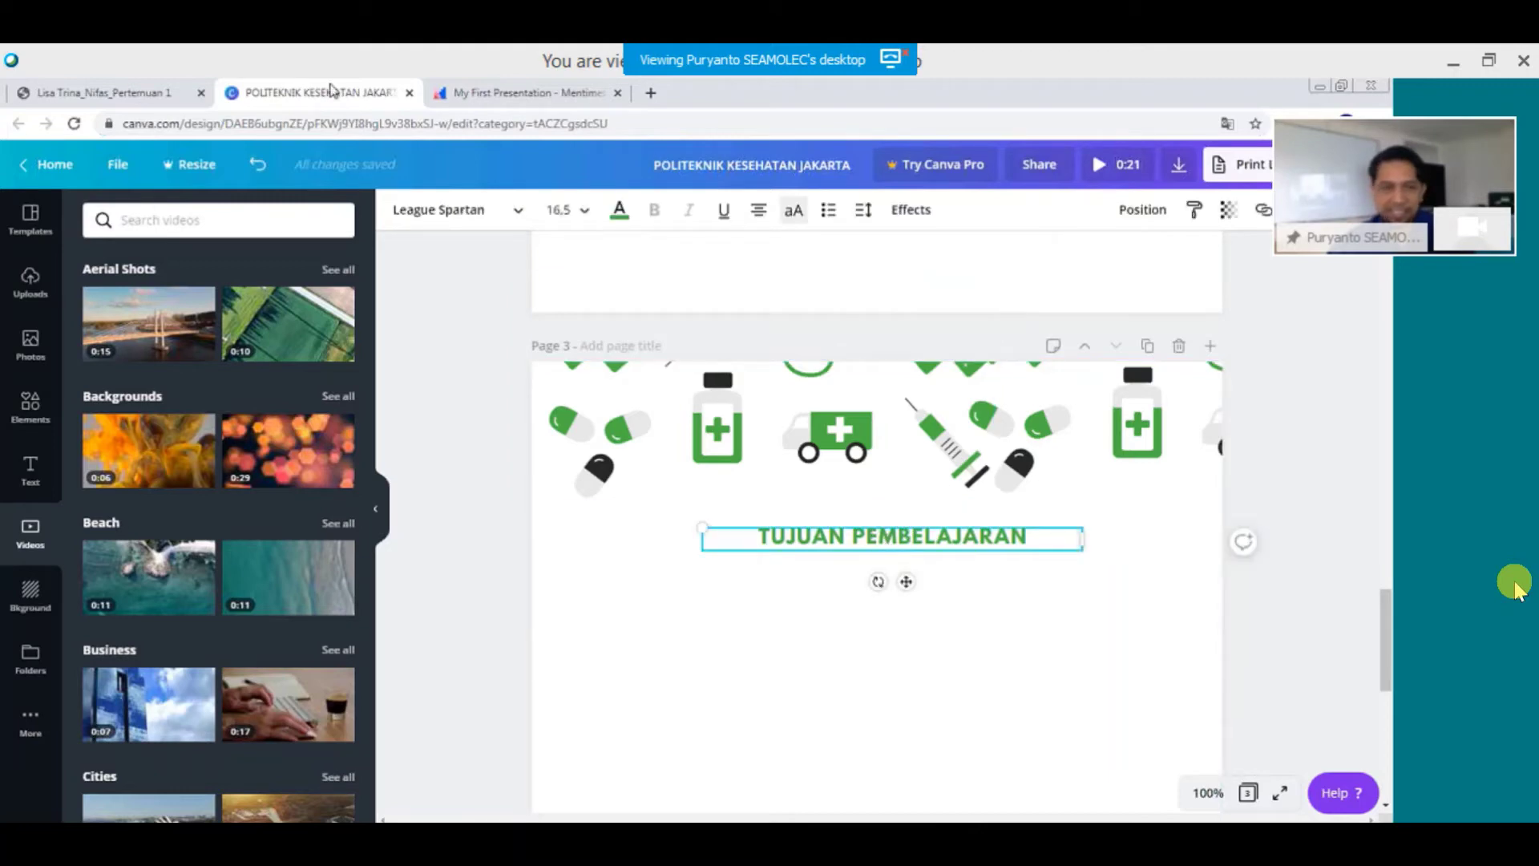
left_click(117, 101)
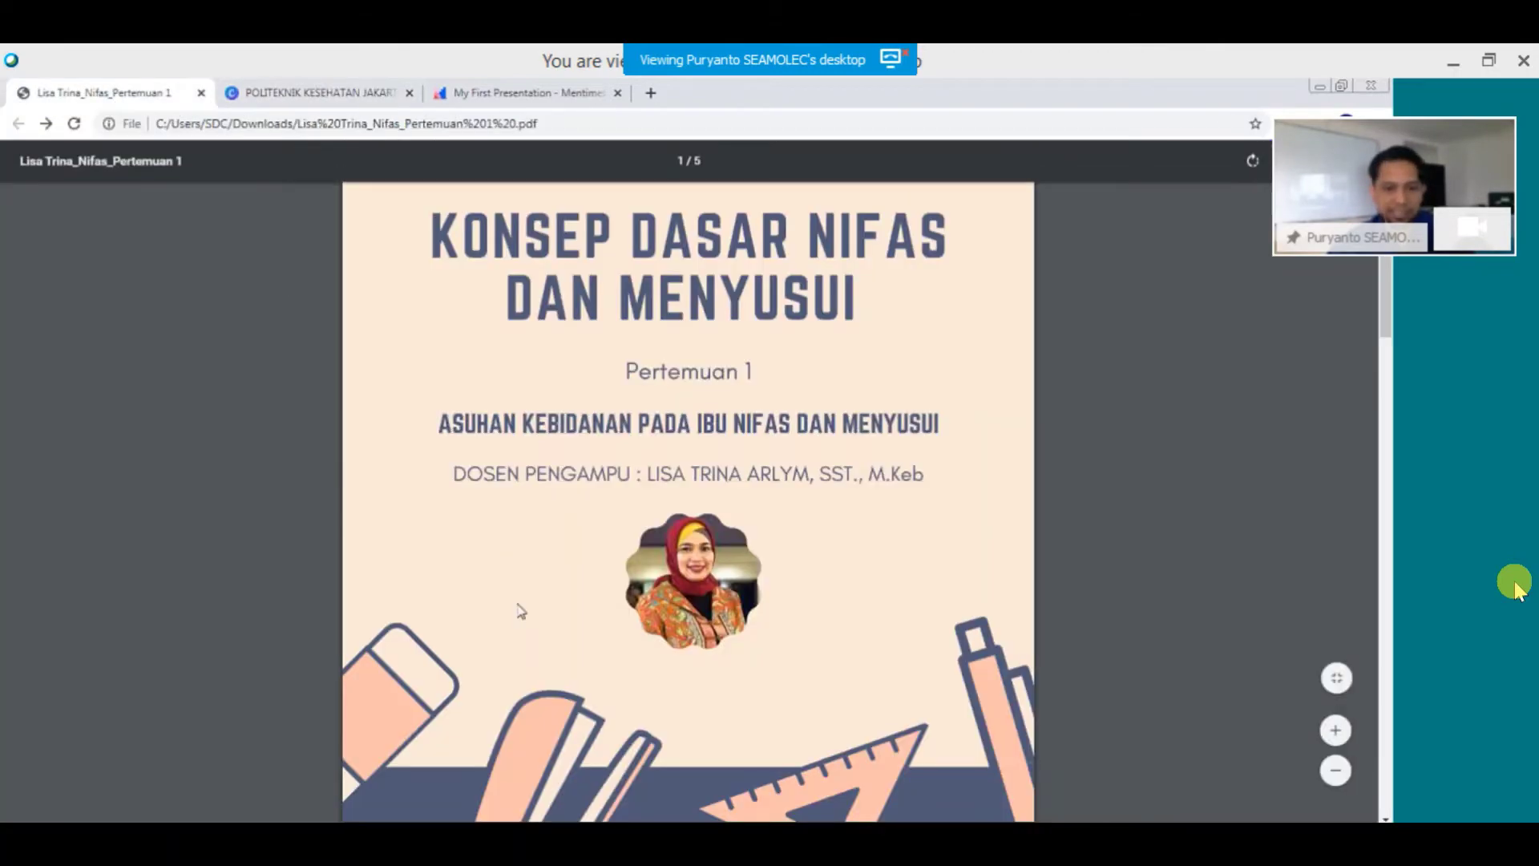
scroll(537, 633, "down", 10)
scroll(519, 611, "down", 10)
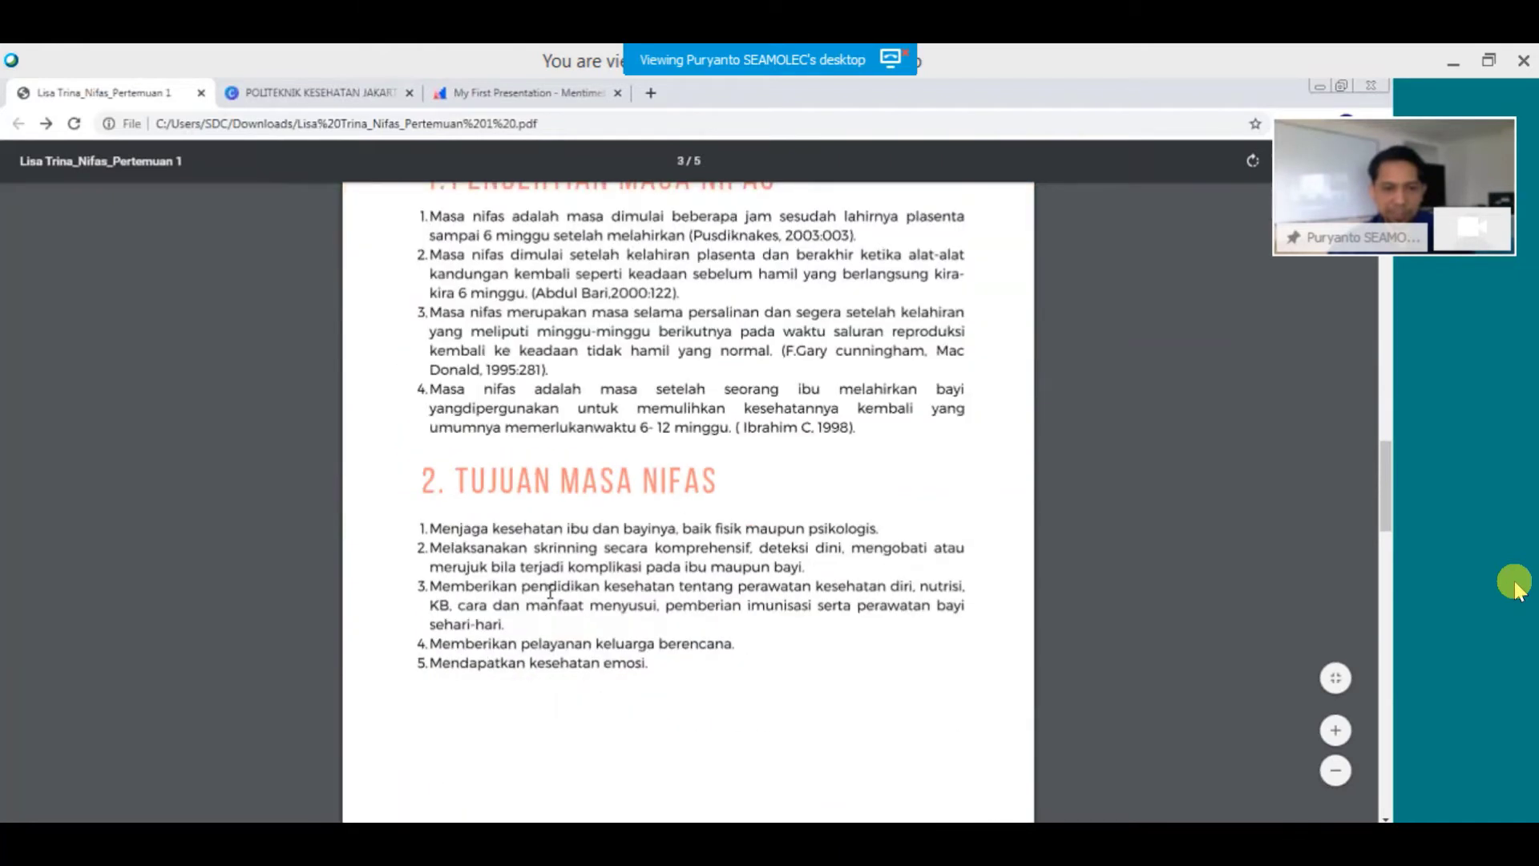
scroll(551, 593, "up", 3)
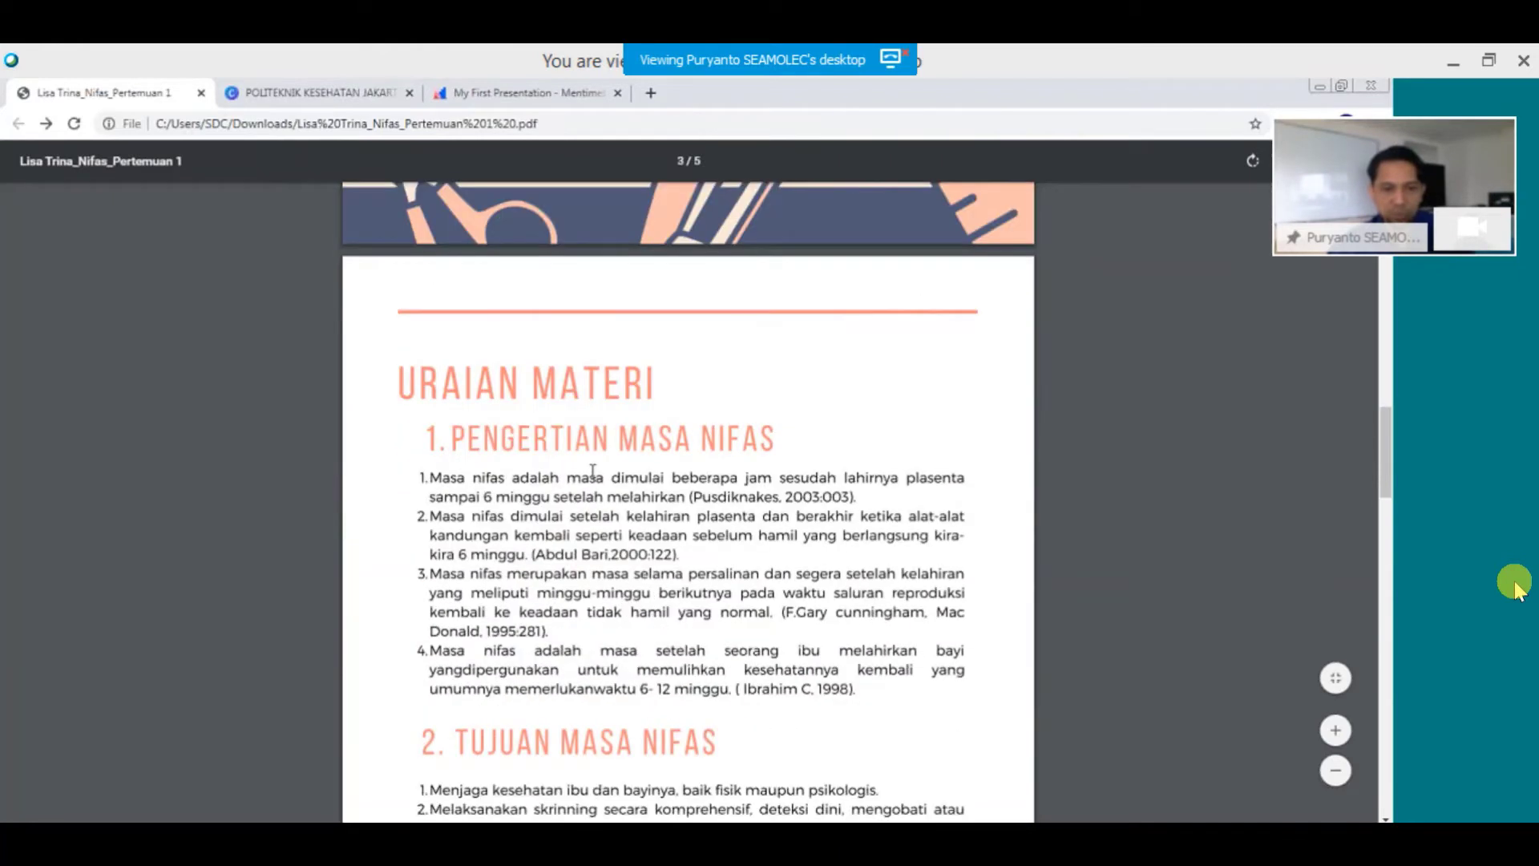
Return to the Canva design and replace the heading text on page 3 with "URAIAN MATERI".
left_click(328, 95)
double_click(810, 536)
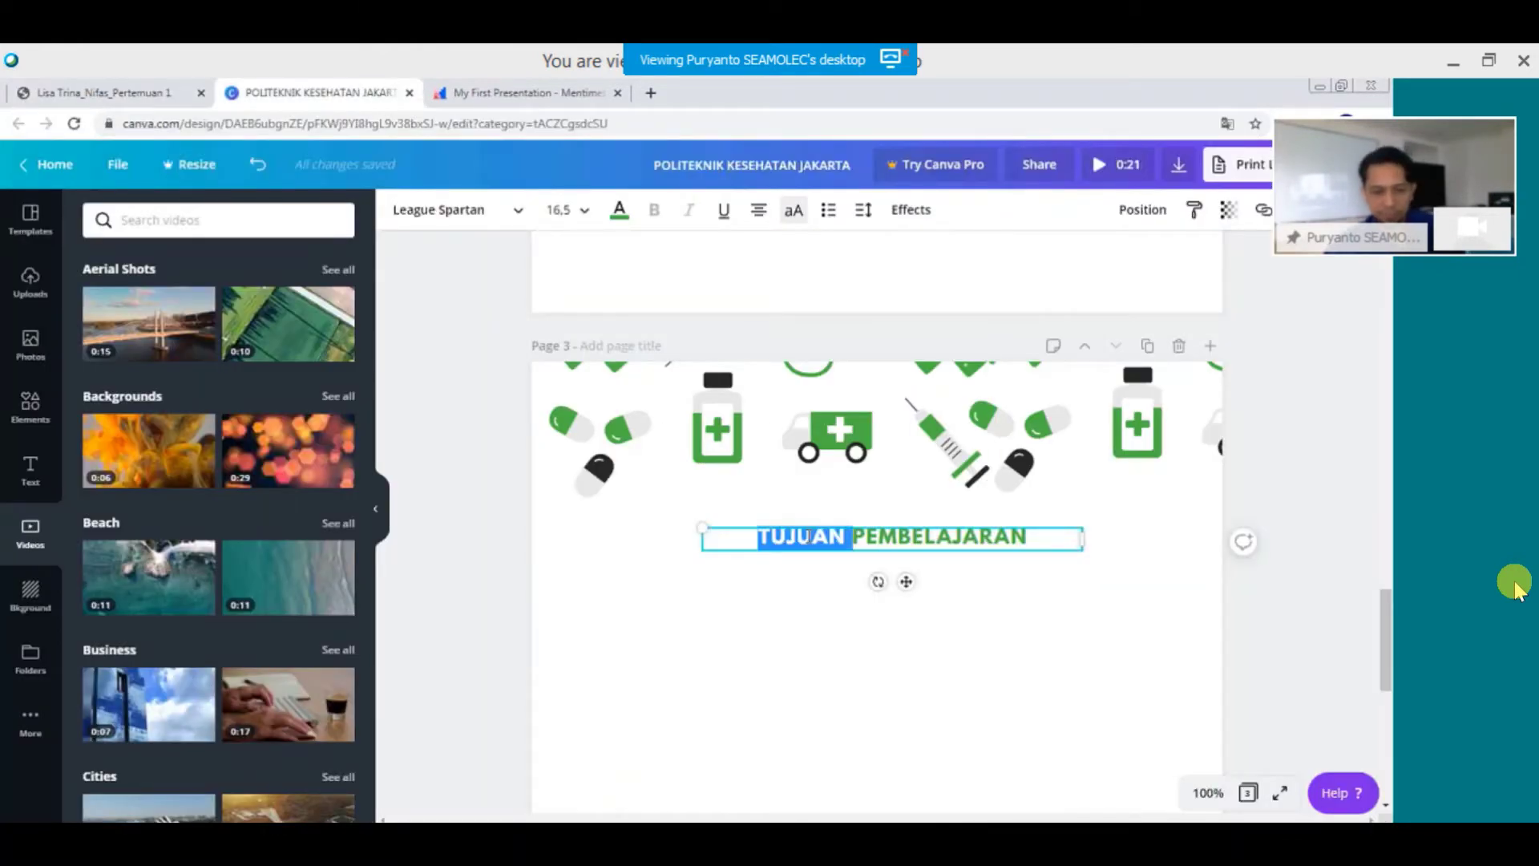
triple_click(808, 536)
type("UA")
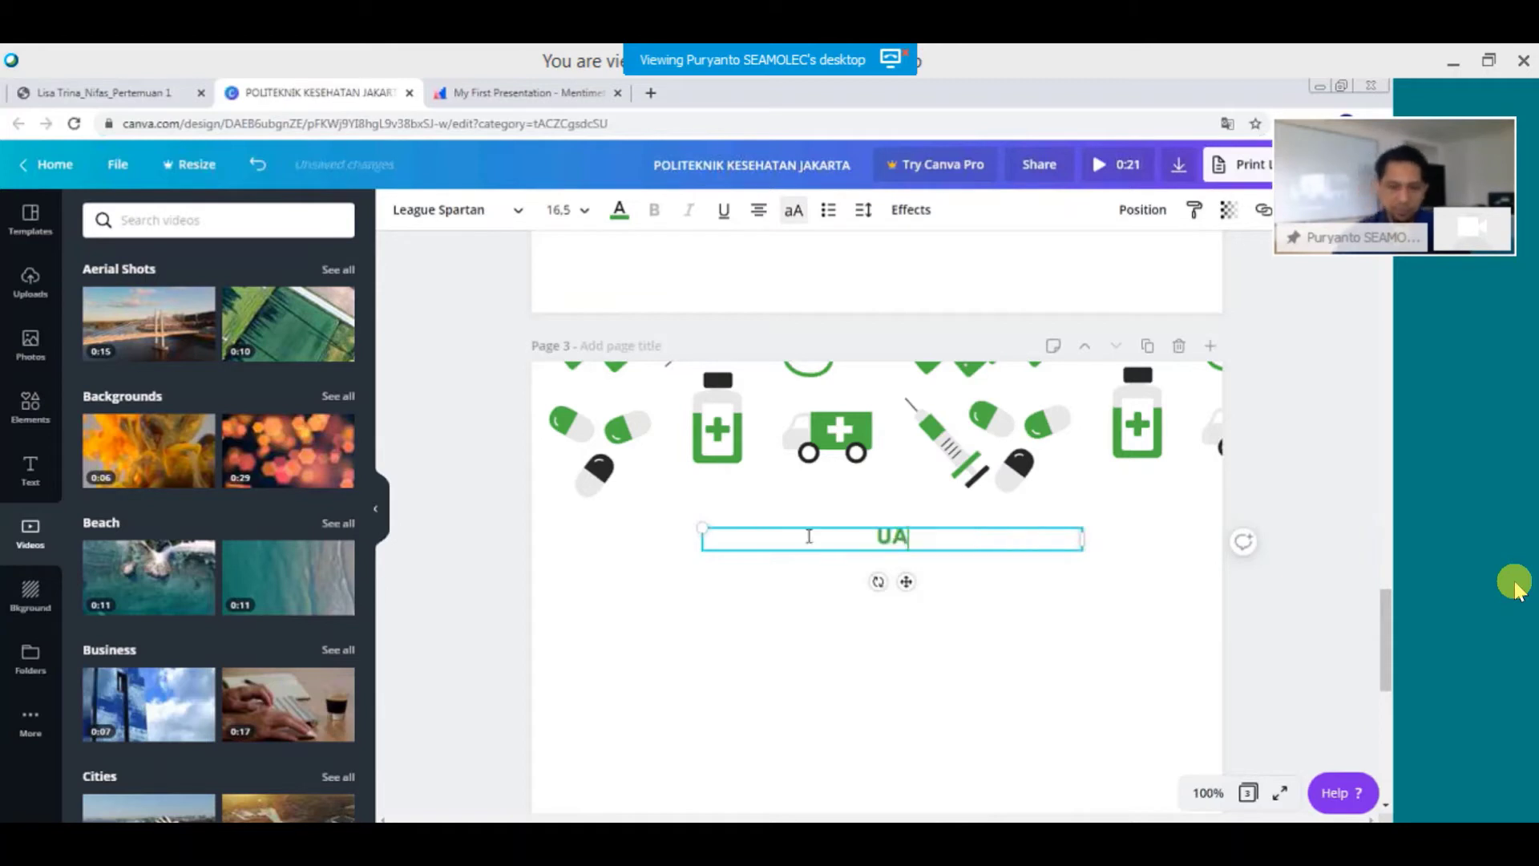
type("AIAN")
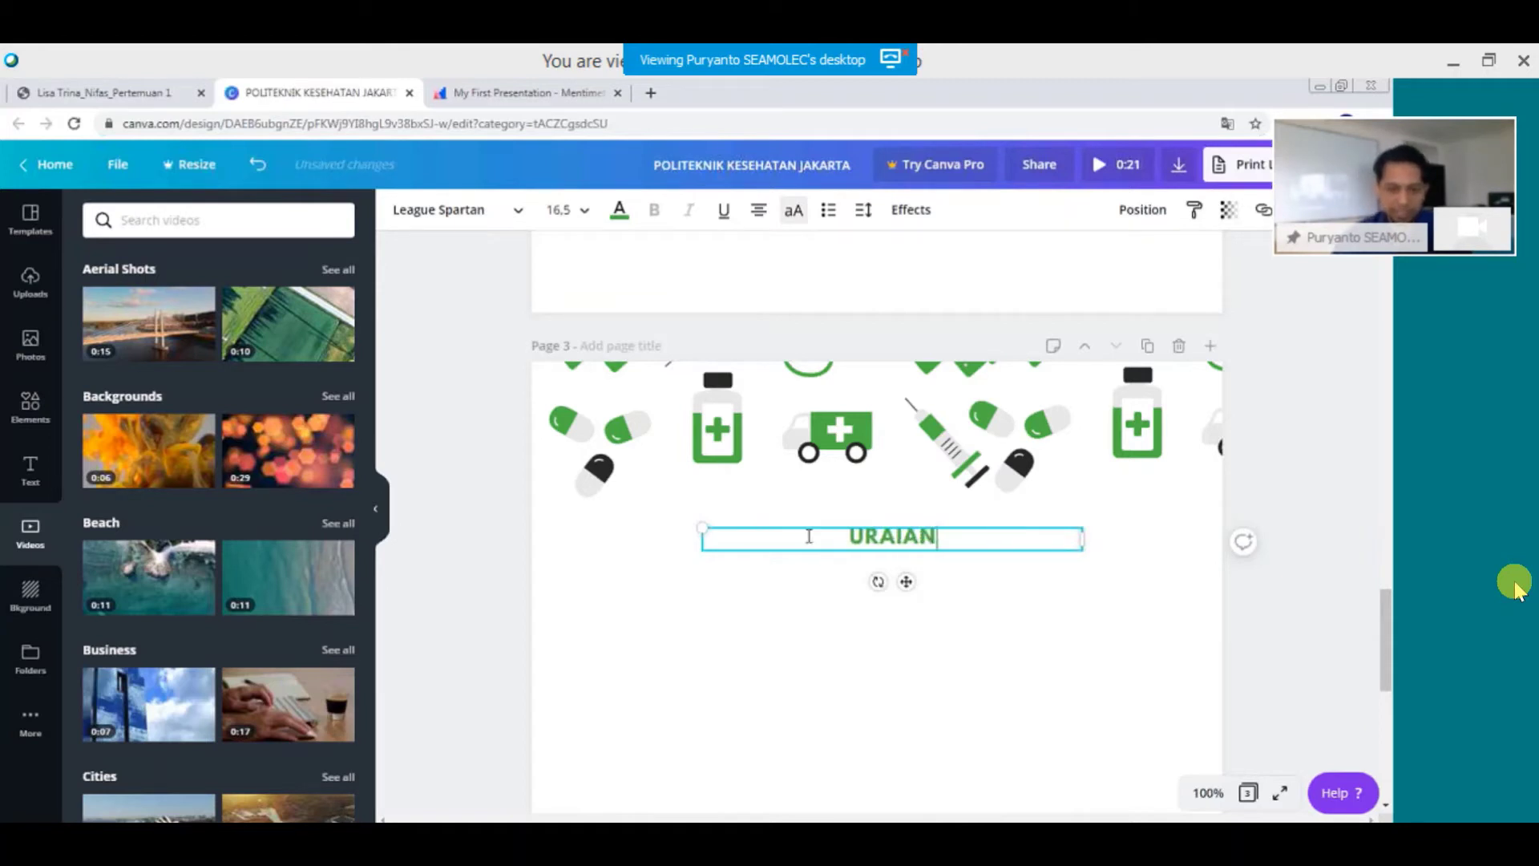
type(" MATERI")
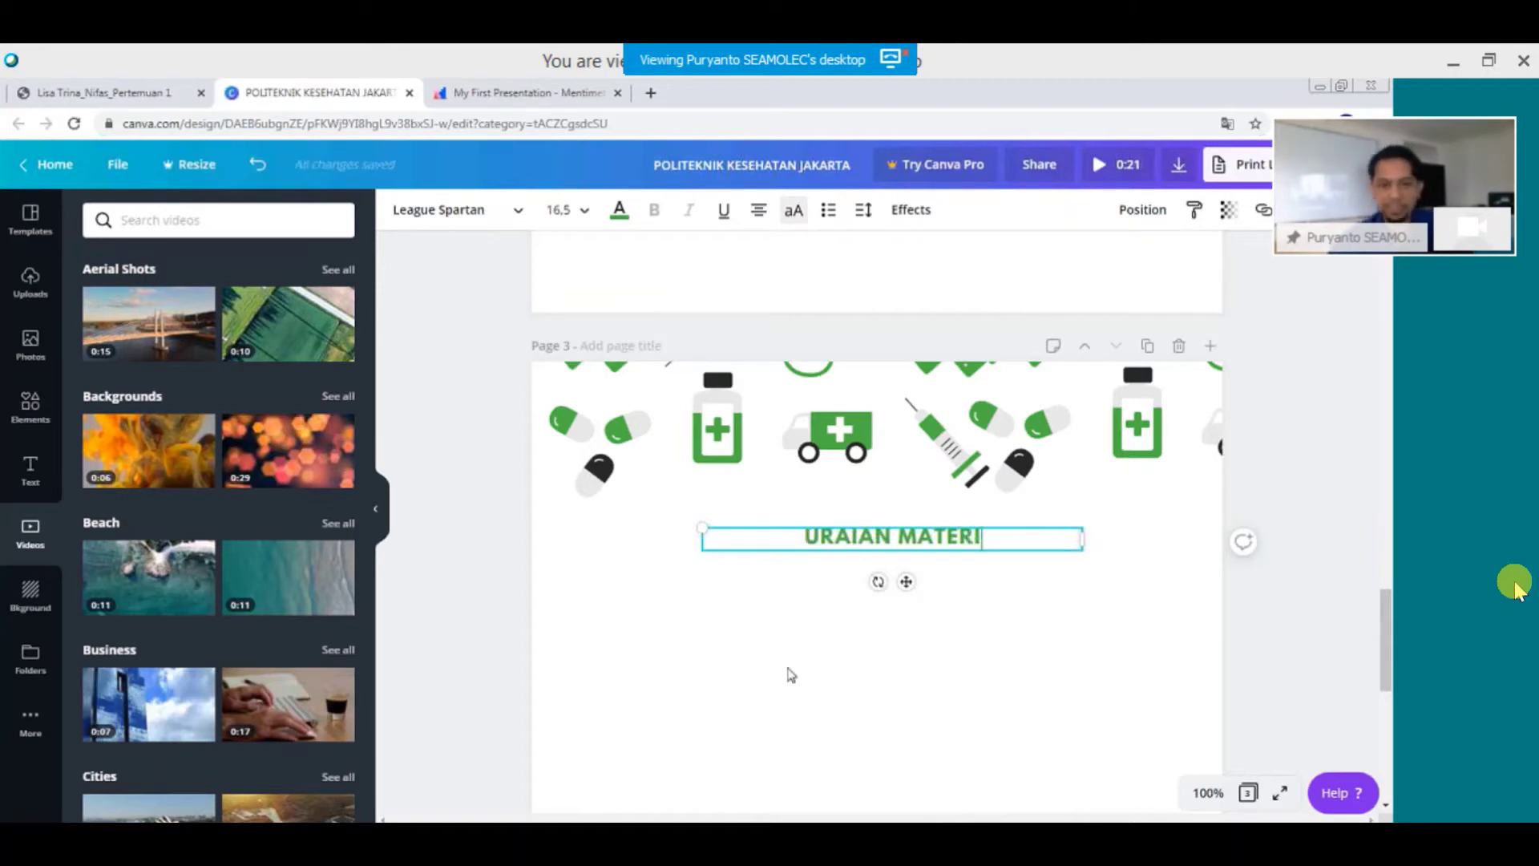
left_click(791, 673)
Move the "URAIAN MATERI" heading on page 3 slightly up, closer to the medical icons.
scroll(790, 673, "down", 2)
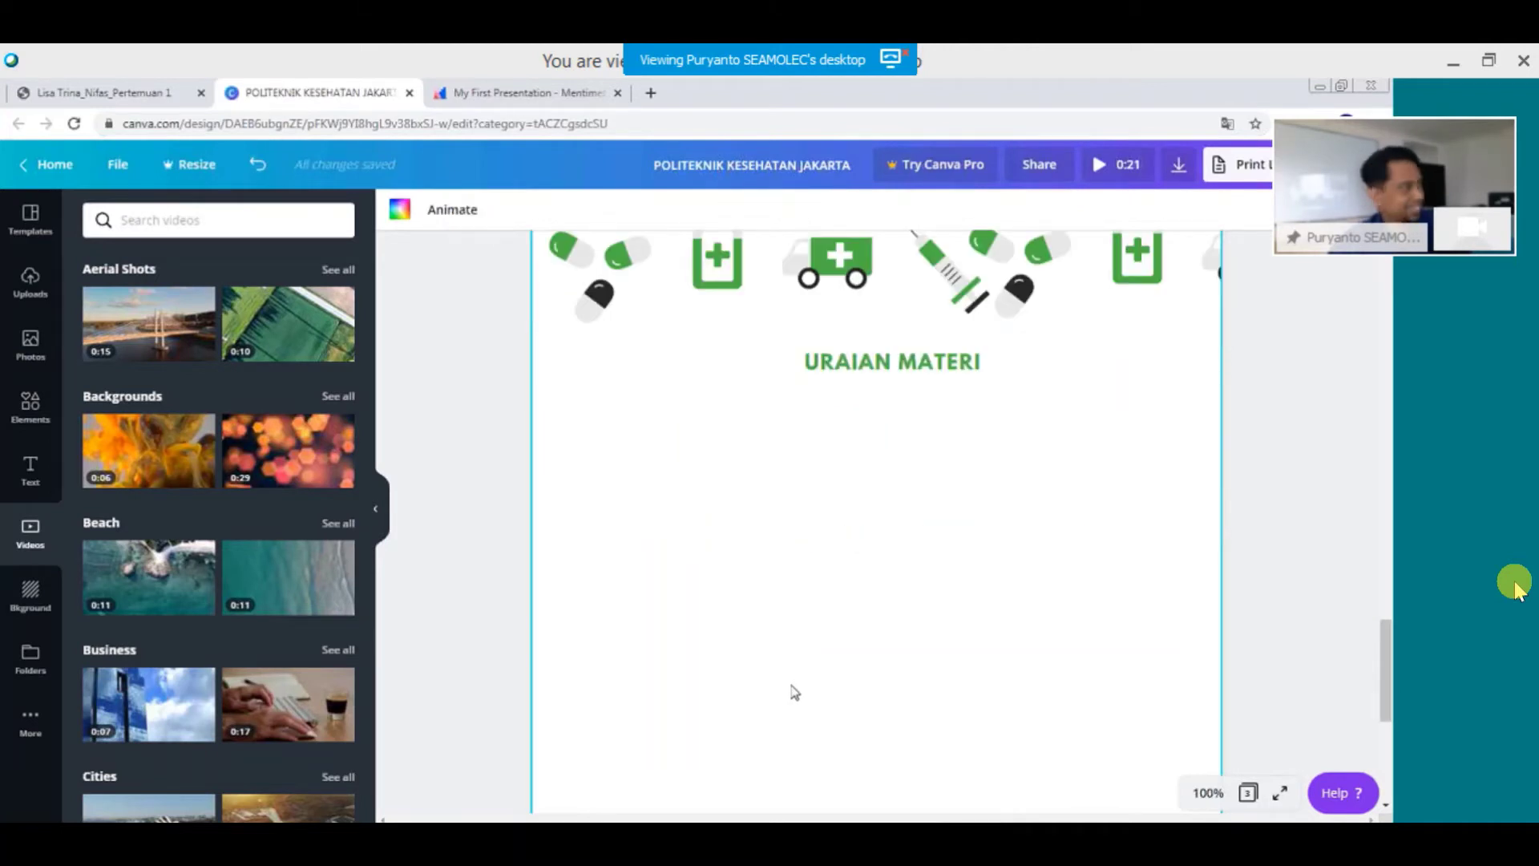
scroll(794, 690, "down", 3)
scroll(793, 690, "up", 5)
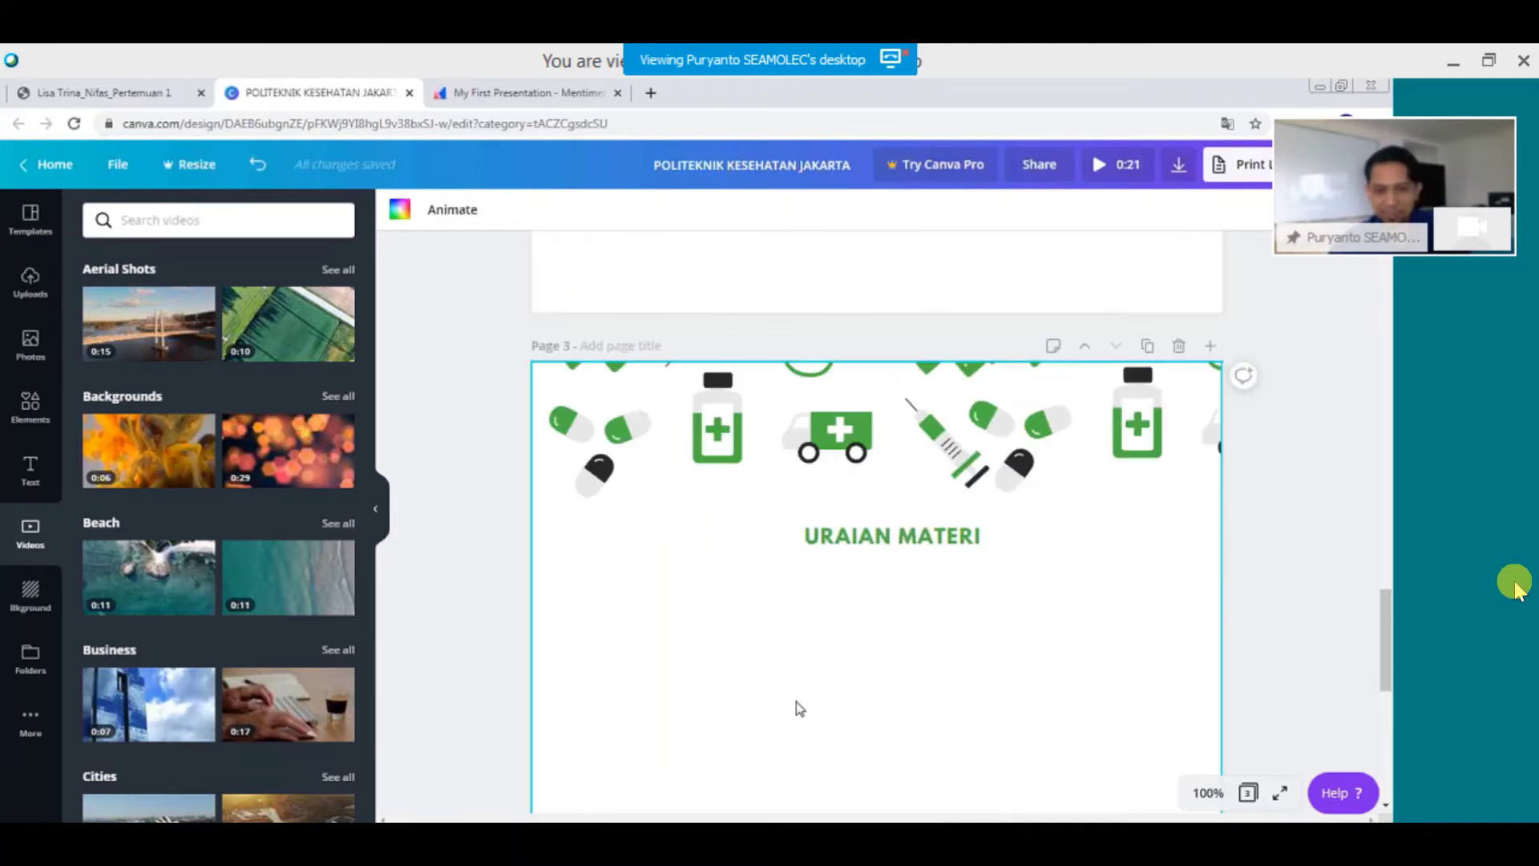
scroll(798, 707, "down", 2)
left_click_drag(891, 363, 888, 319)
left_click(846, 630)
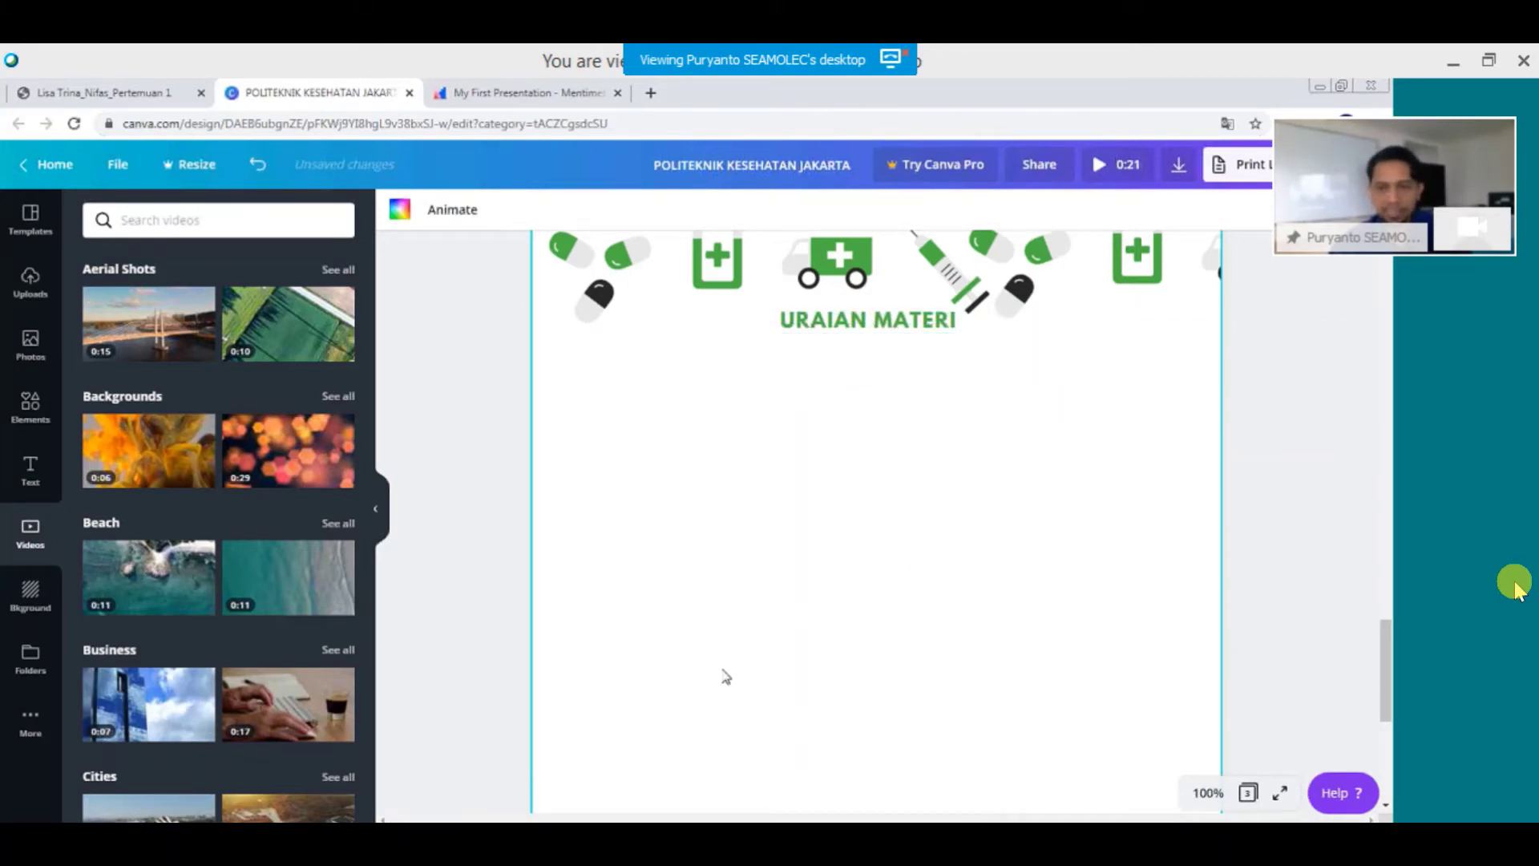
Try placing the 15-second aerial bridge video beneath the "URAIAN MATERI" heading on page 3, and delete it again.
left_click(480, 553)
scroll(476, 572, "down", 1)
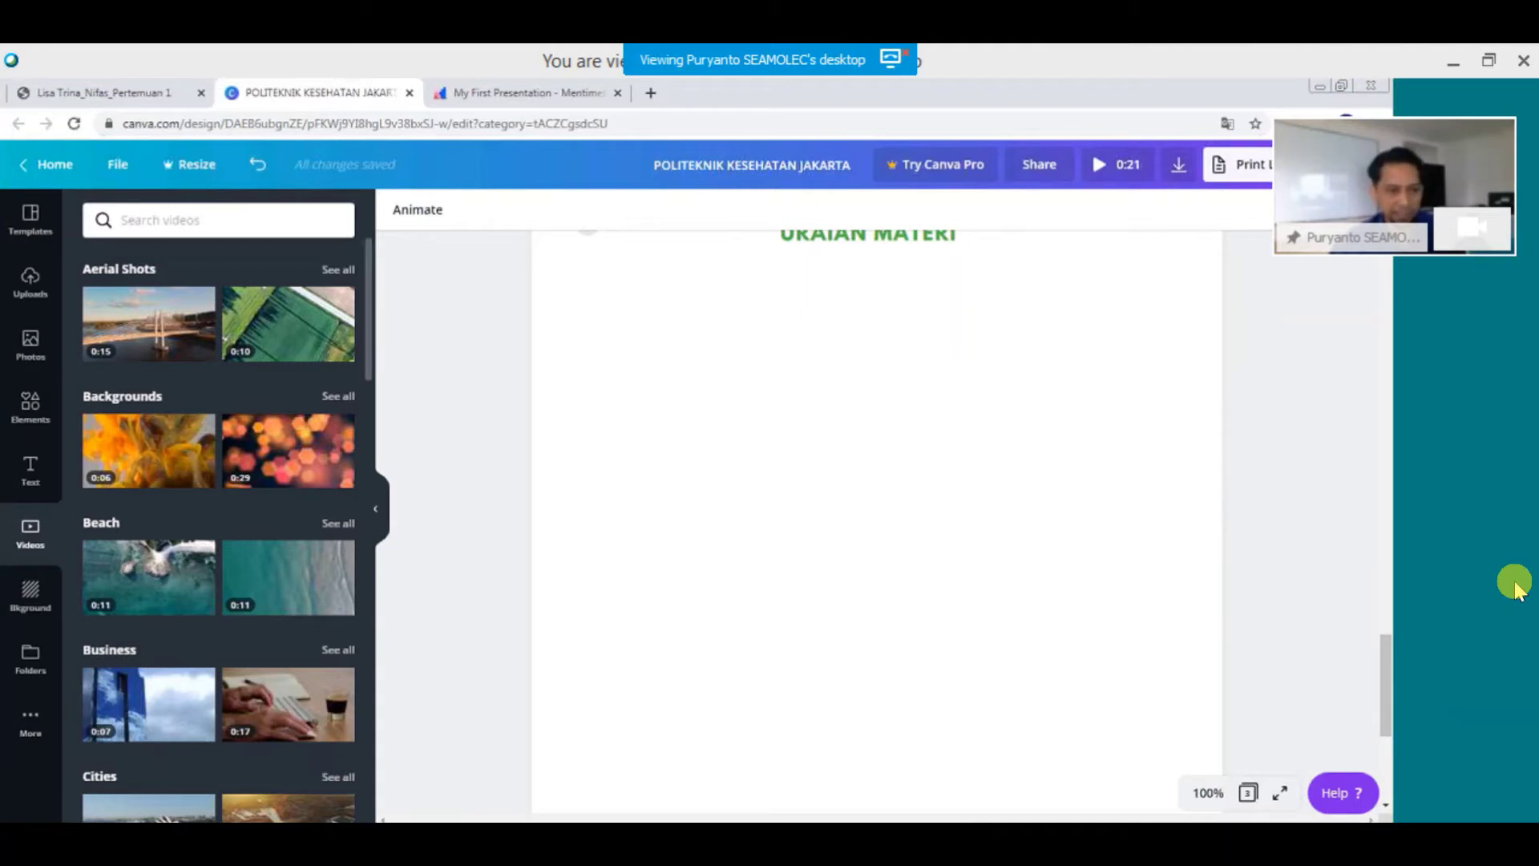
left_click(141, 337)
left_click_drag(769, 556, 669, 376)
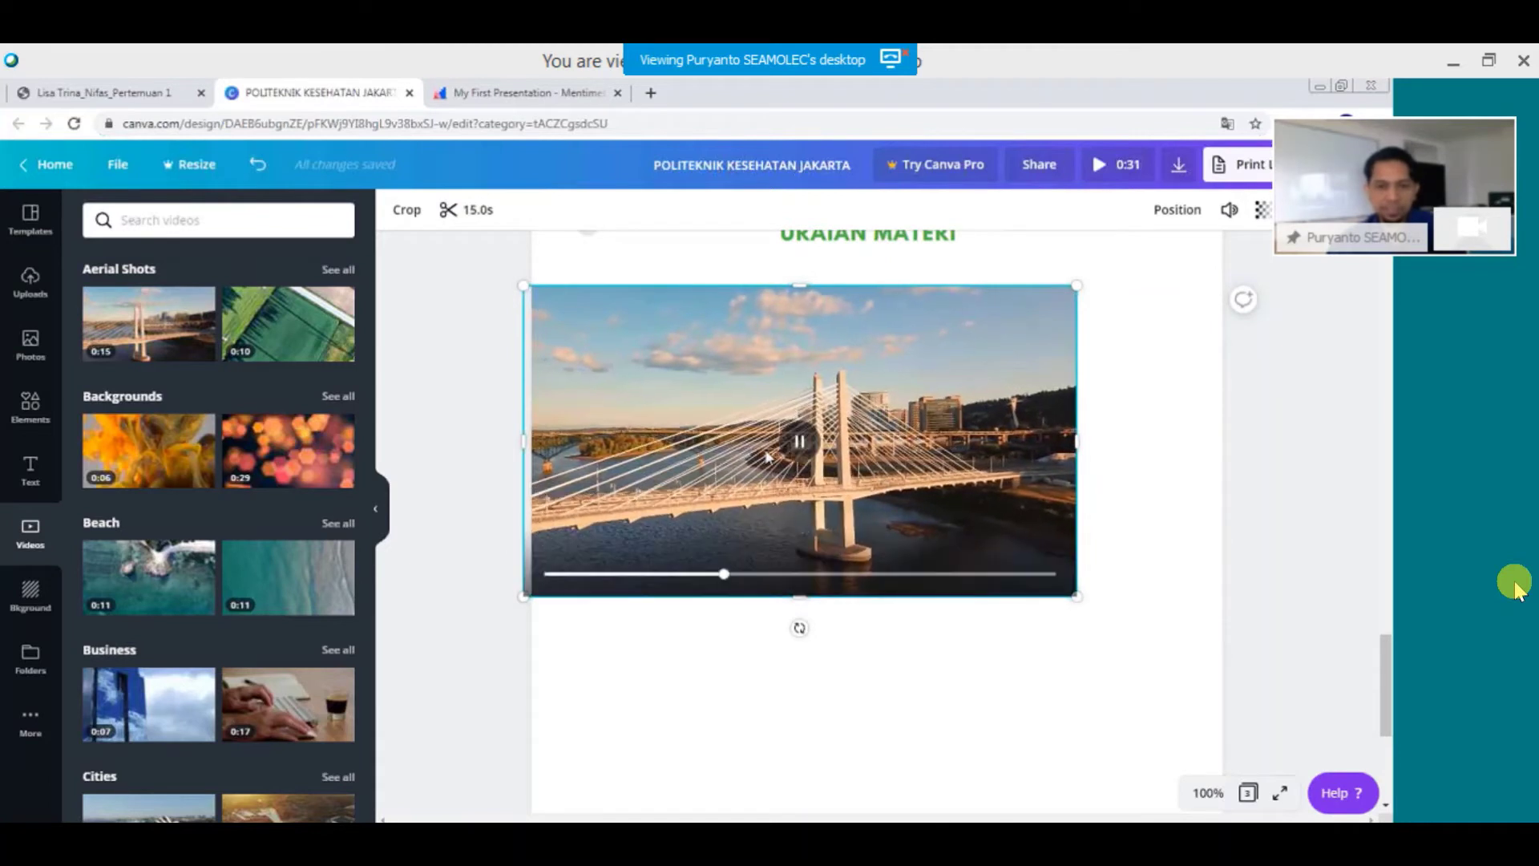
key("Delete")
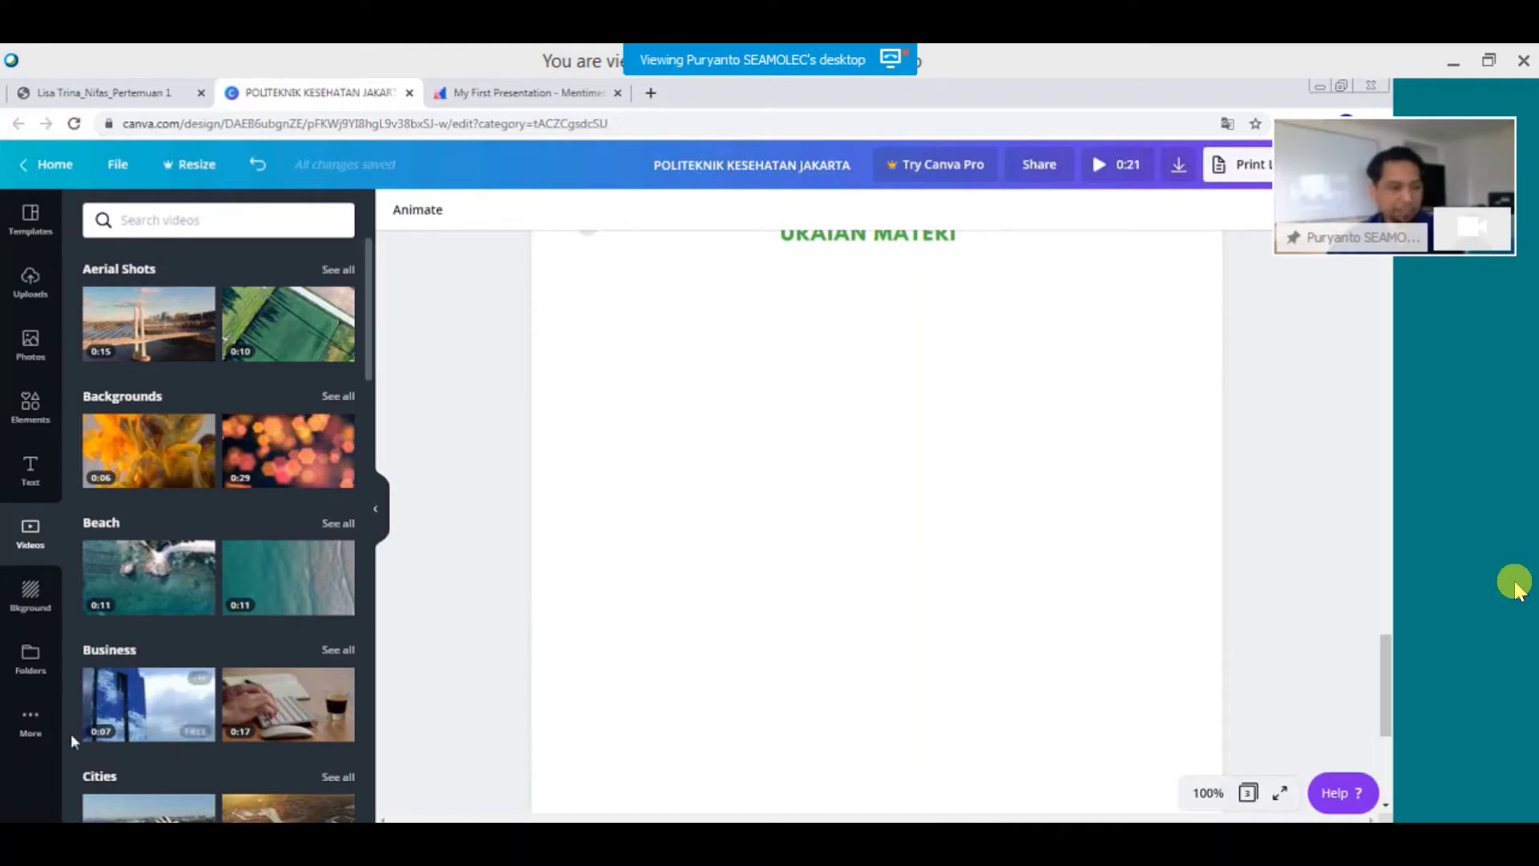
Open the Embeds app for adding media by web link, and load YouTube in place of the Mentimeter presentation.
left_click(28, 735)
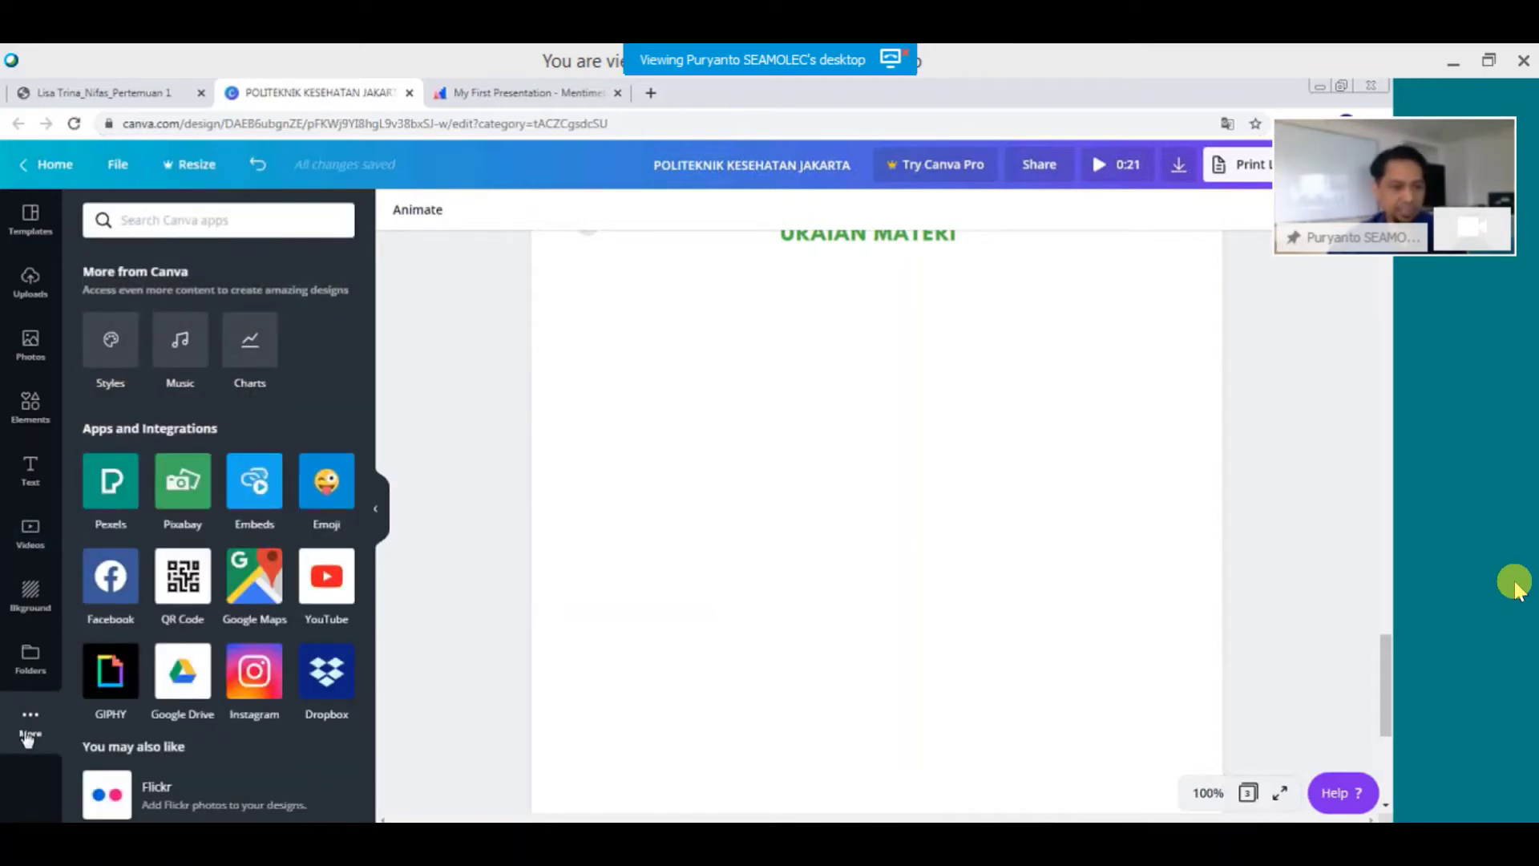
left_click(255, 485)
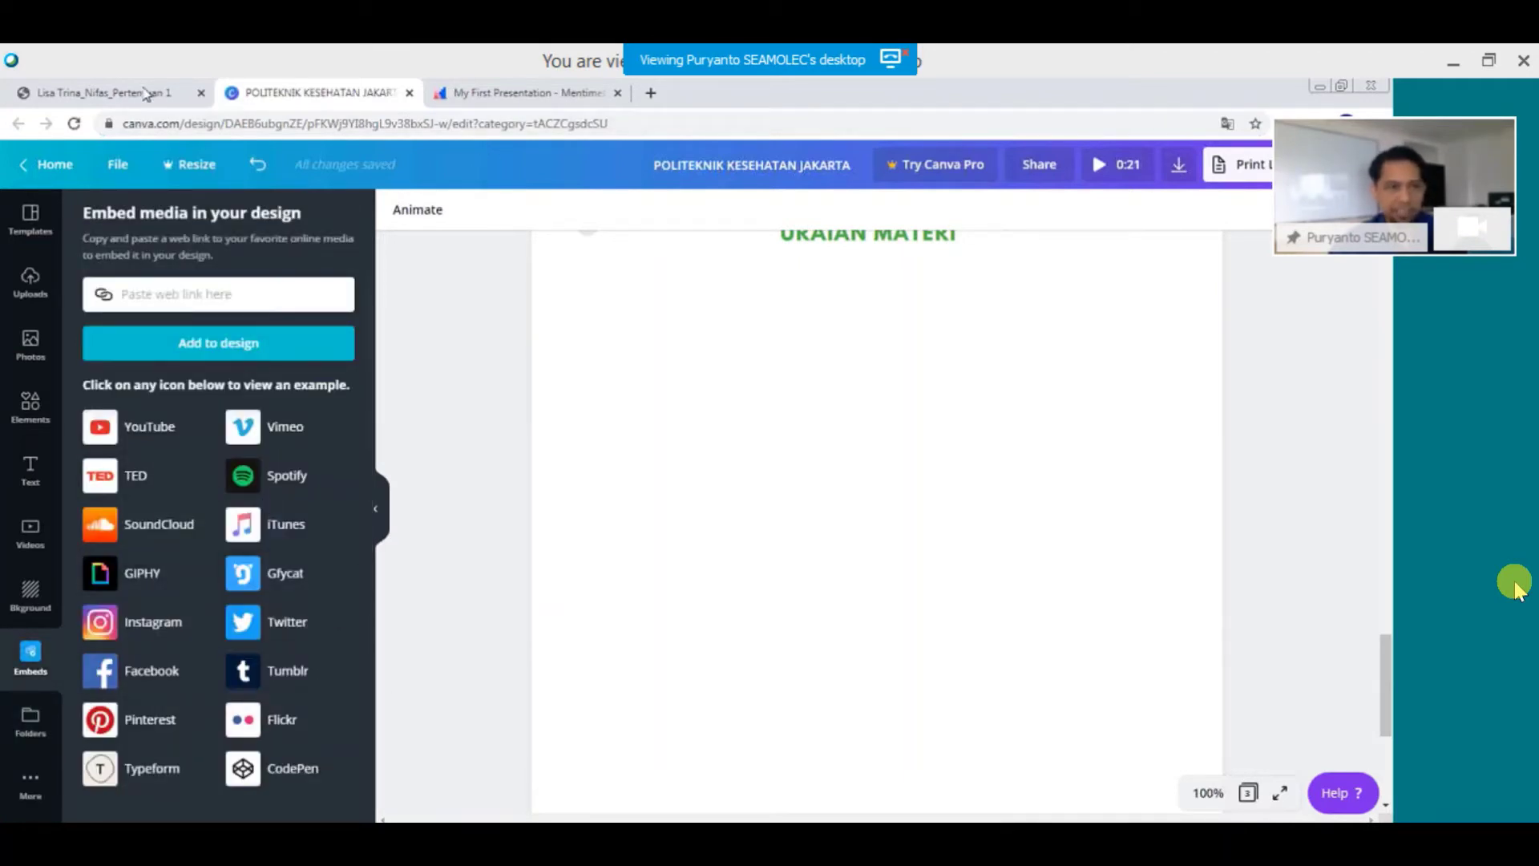
left_click_drag(481, 100, 353, 108)
left_click(390, 125)
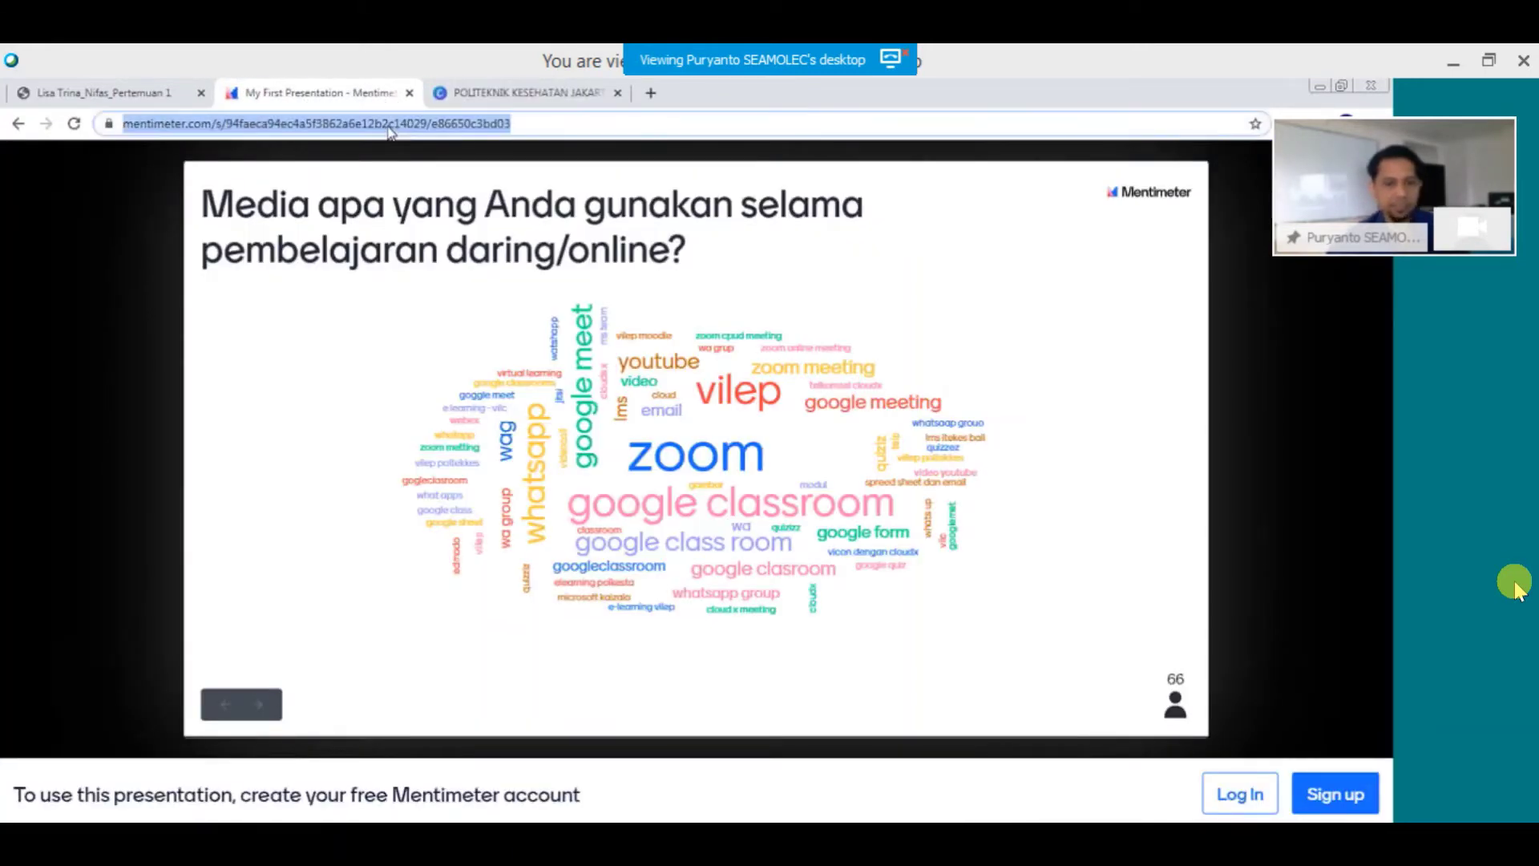
type("YOU")
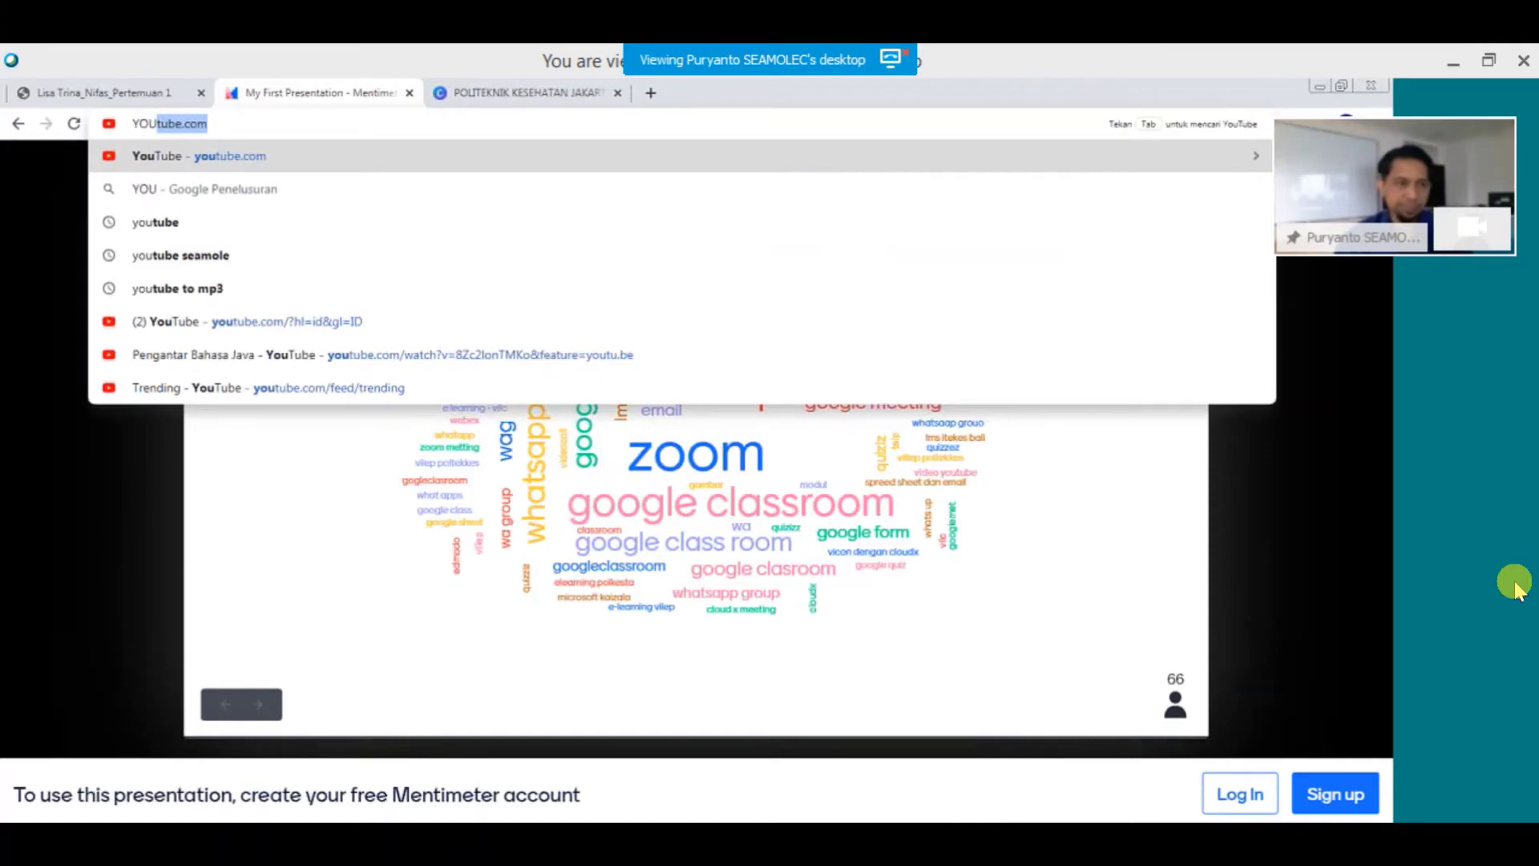
key("Return")
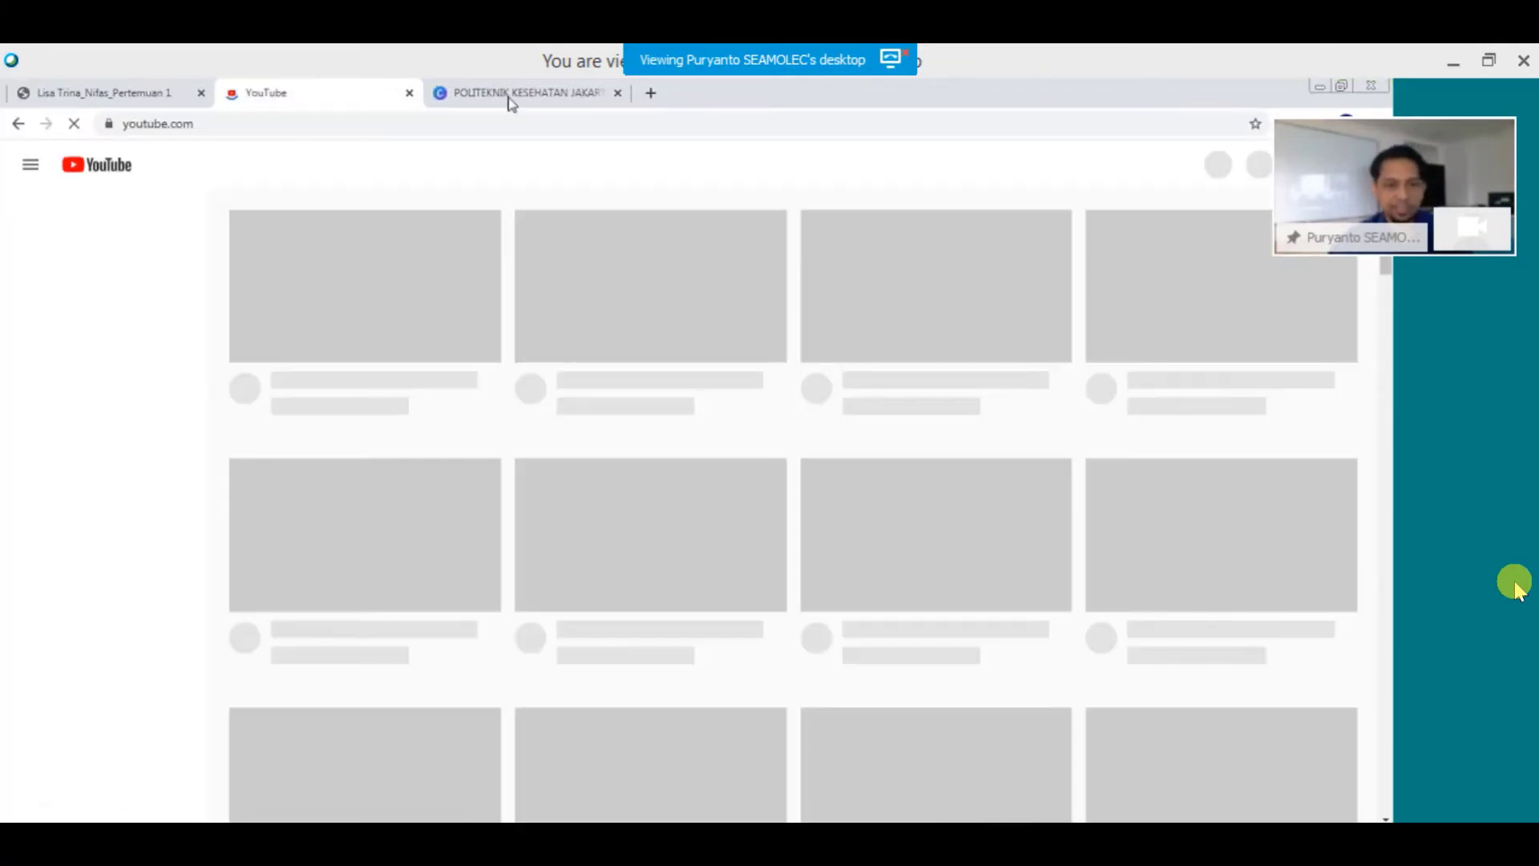
Check the module title on the Canva cover, and search YouTube for "DASAR NIFAS DAN MENYUSUI".
left_click(510, 100)
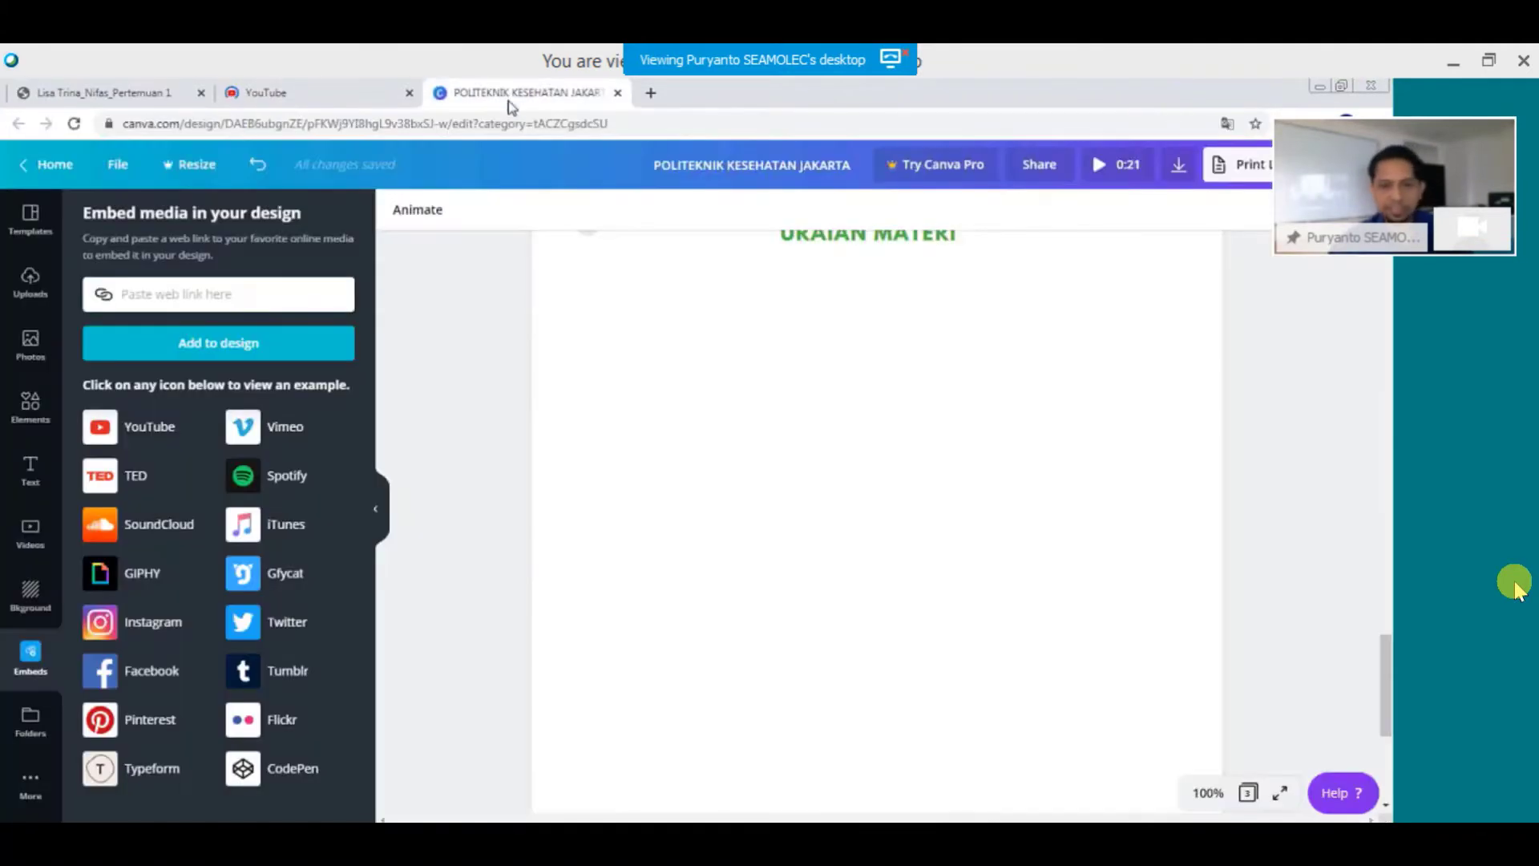
scroll(682, 399, "up", 10)
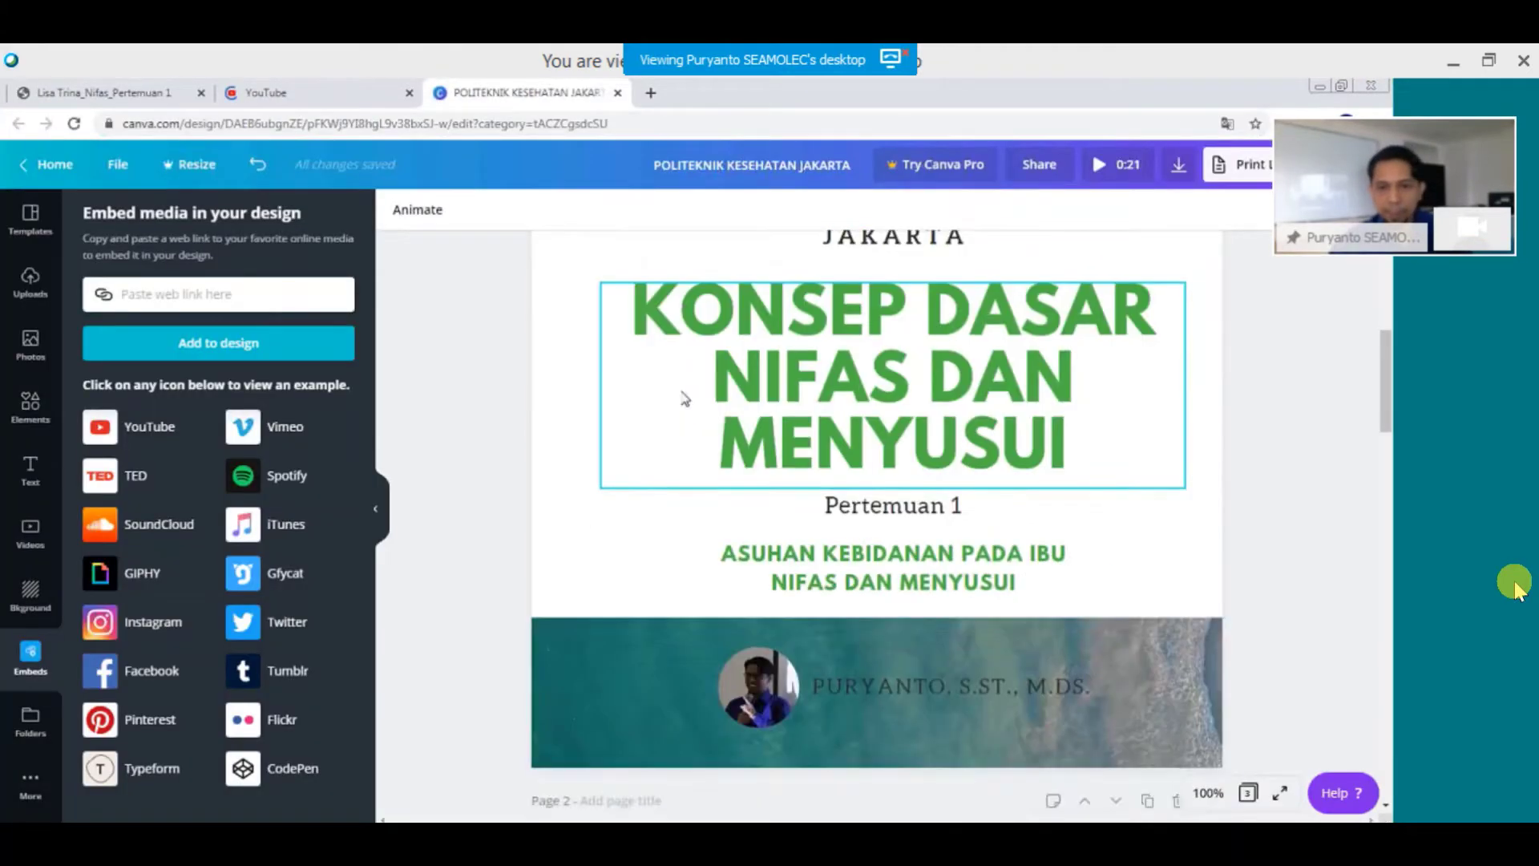
scroll(682, 399, "up", 1)
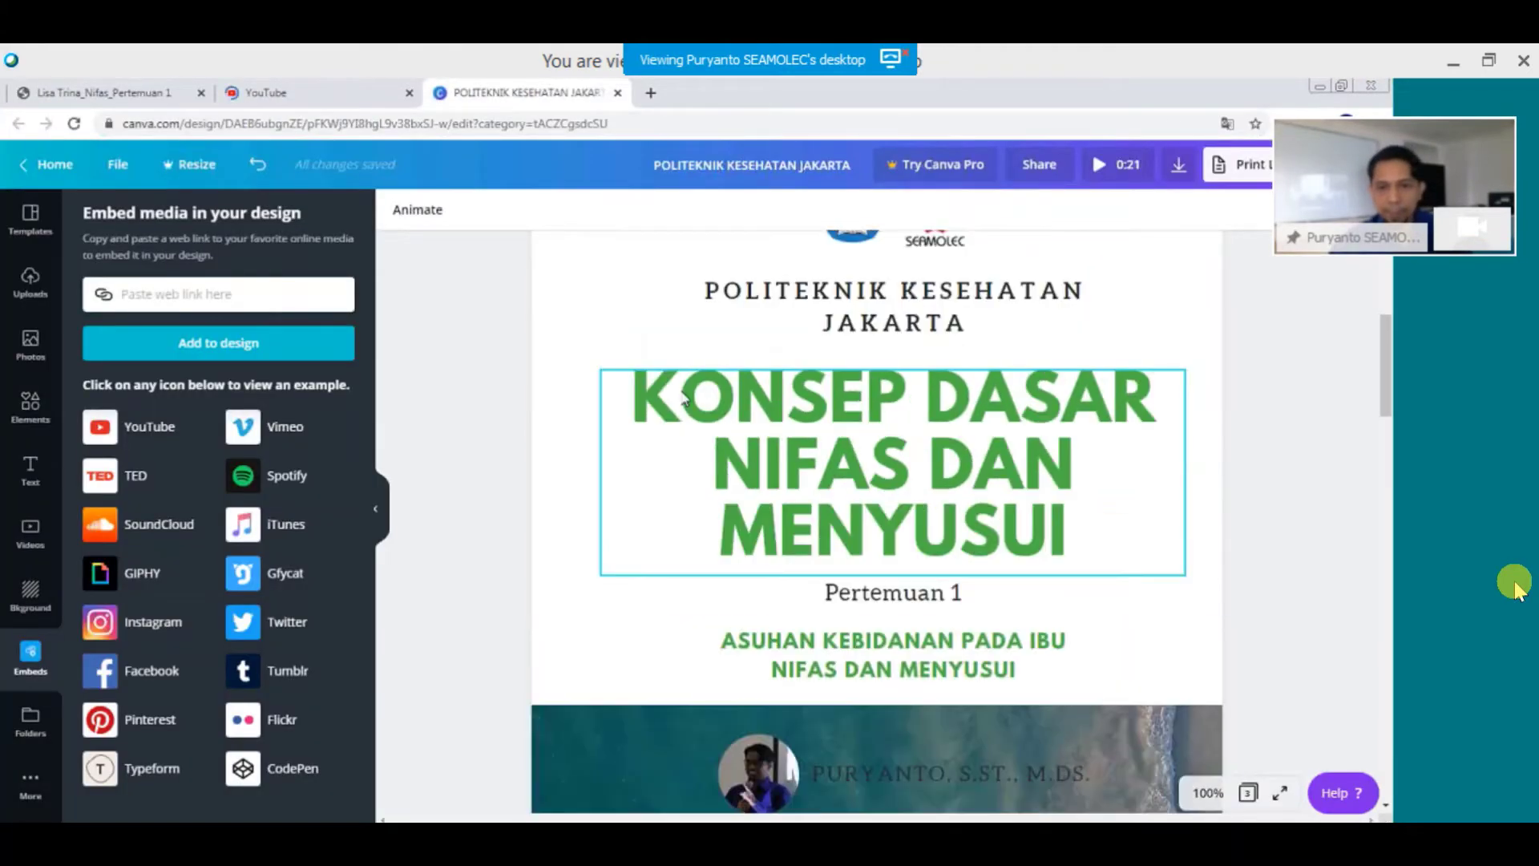
left_click(277, 95)
left_click(557, 163)
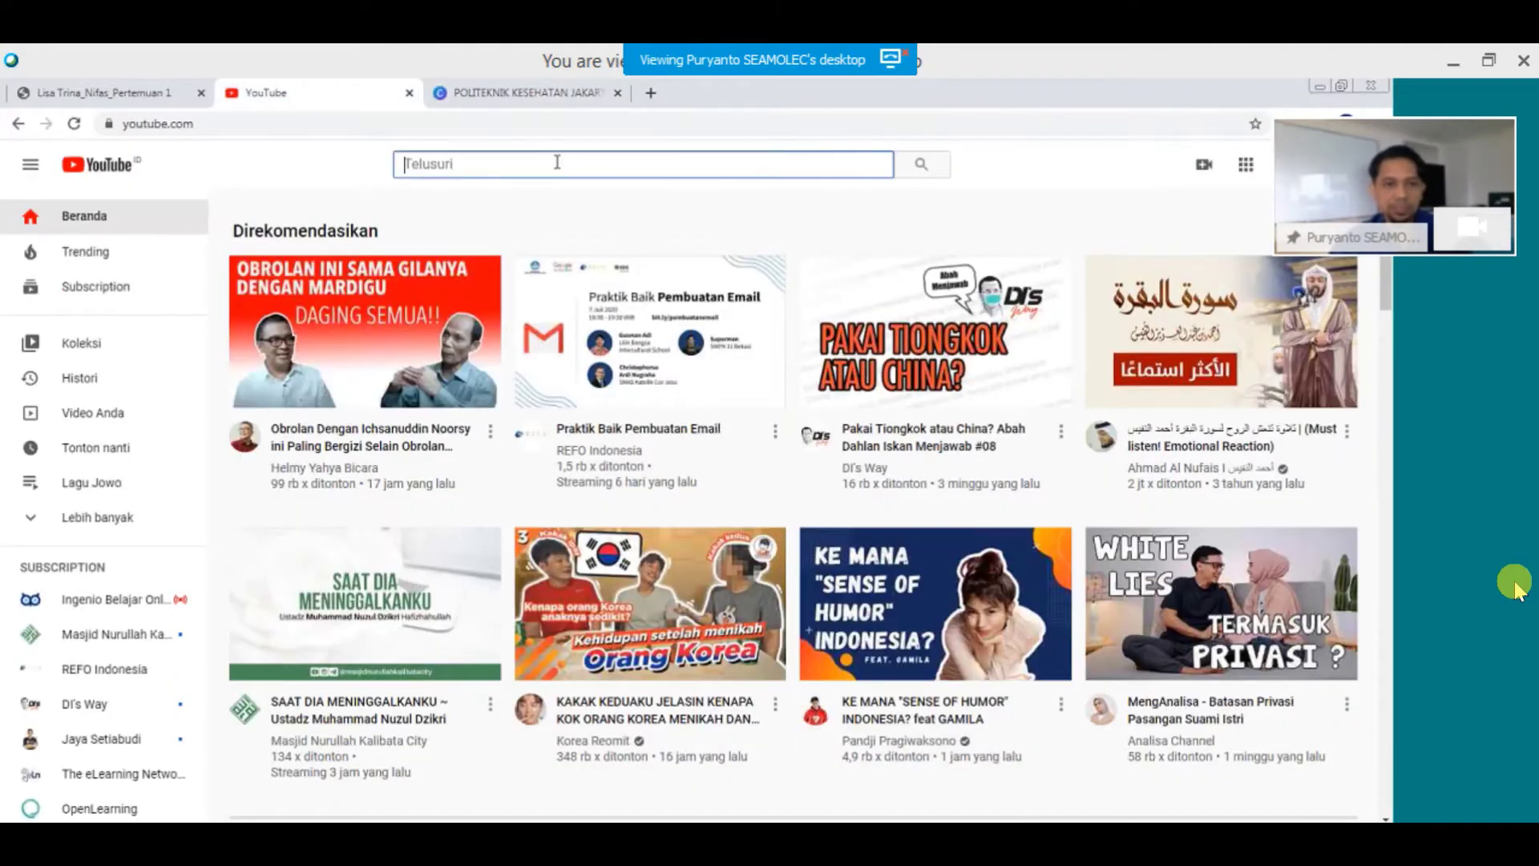
type("DAS")
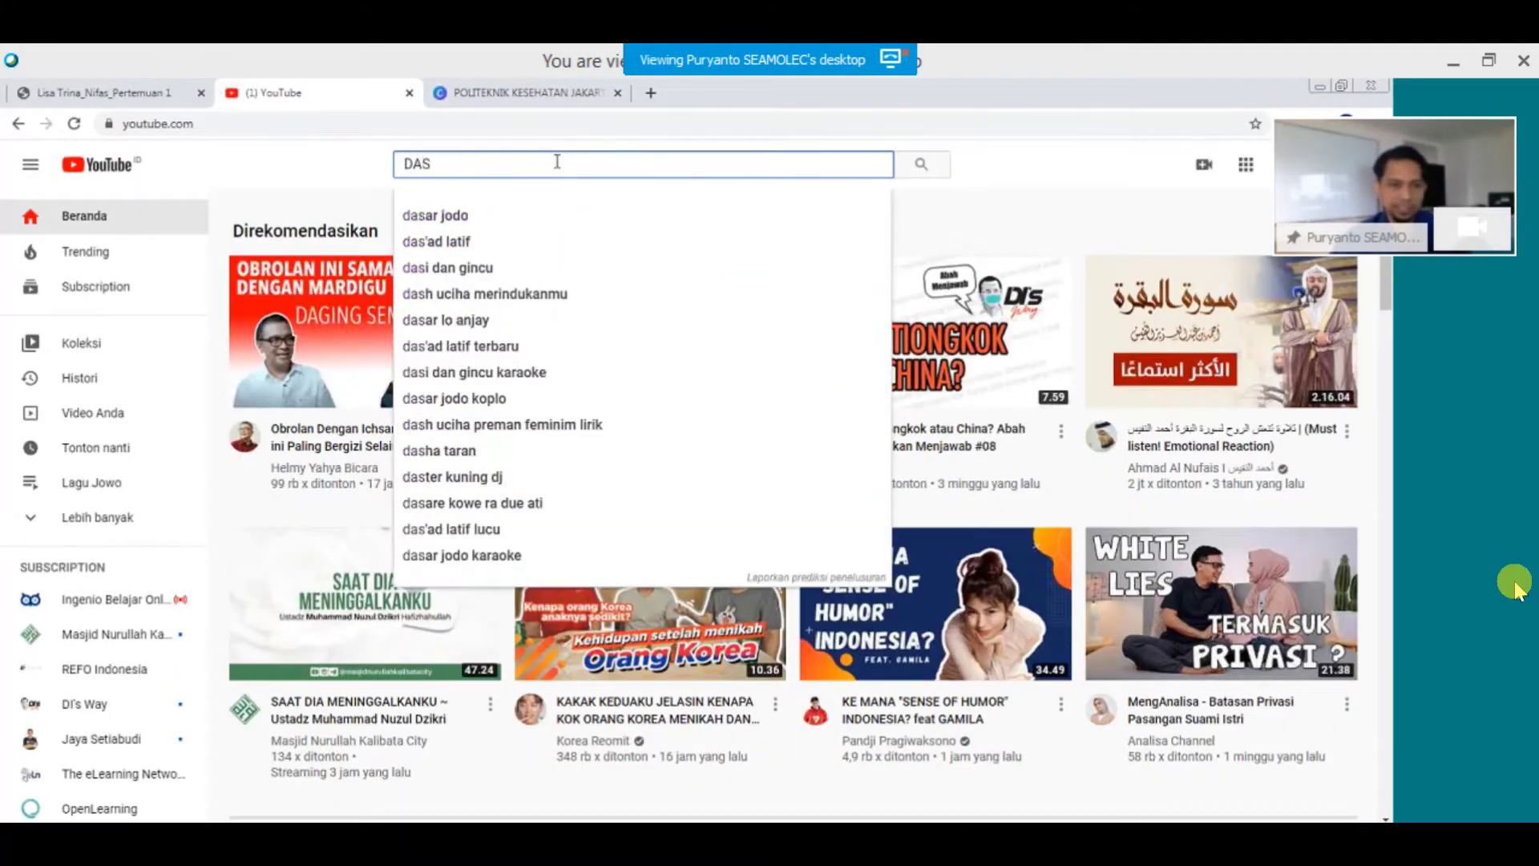
type("AR NIF")
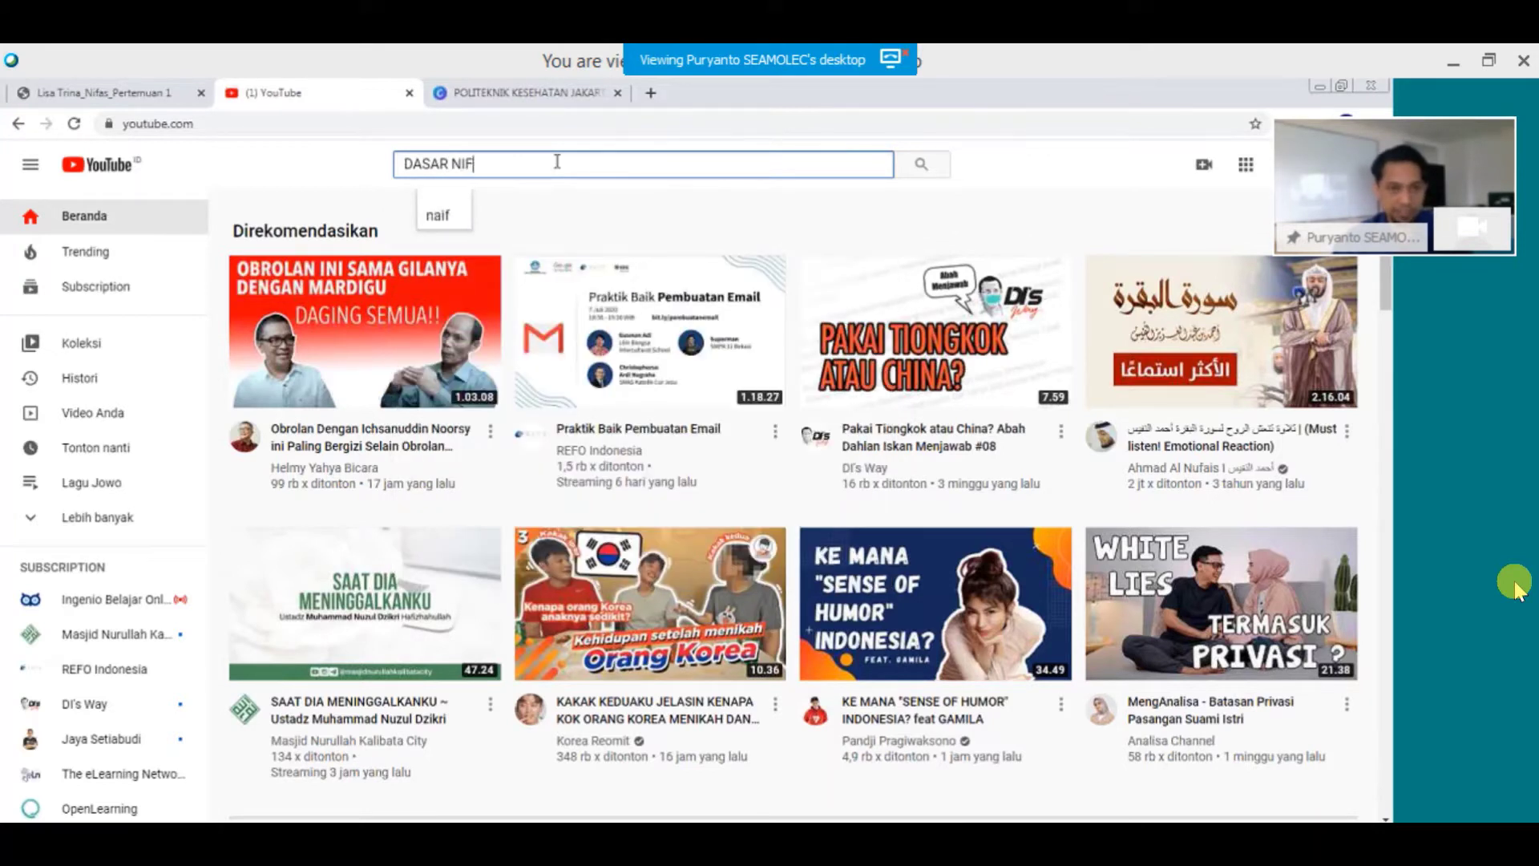
type("AAS DAN")
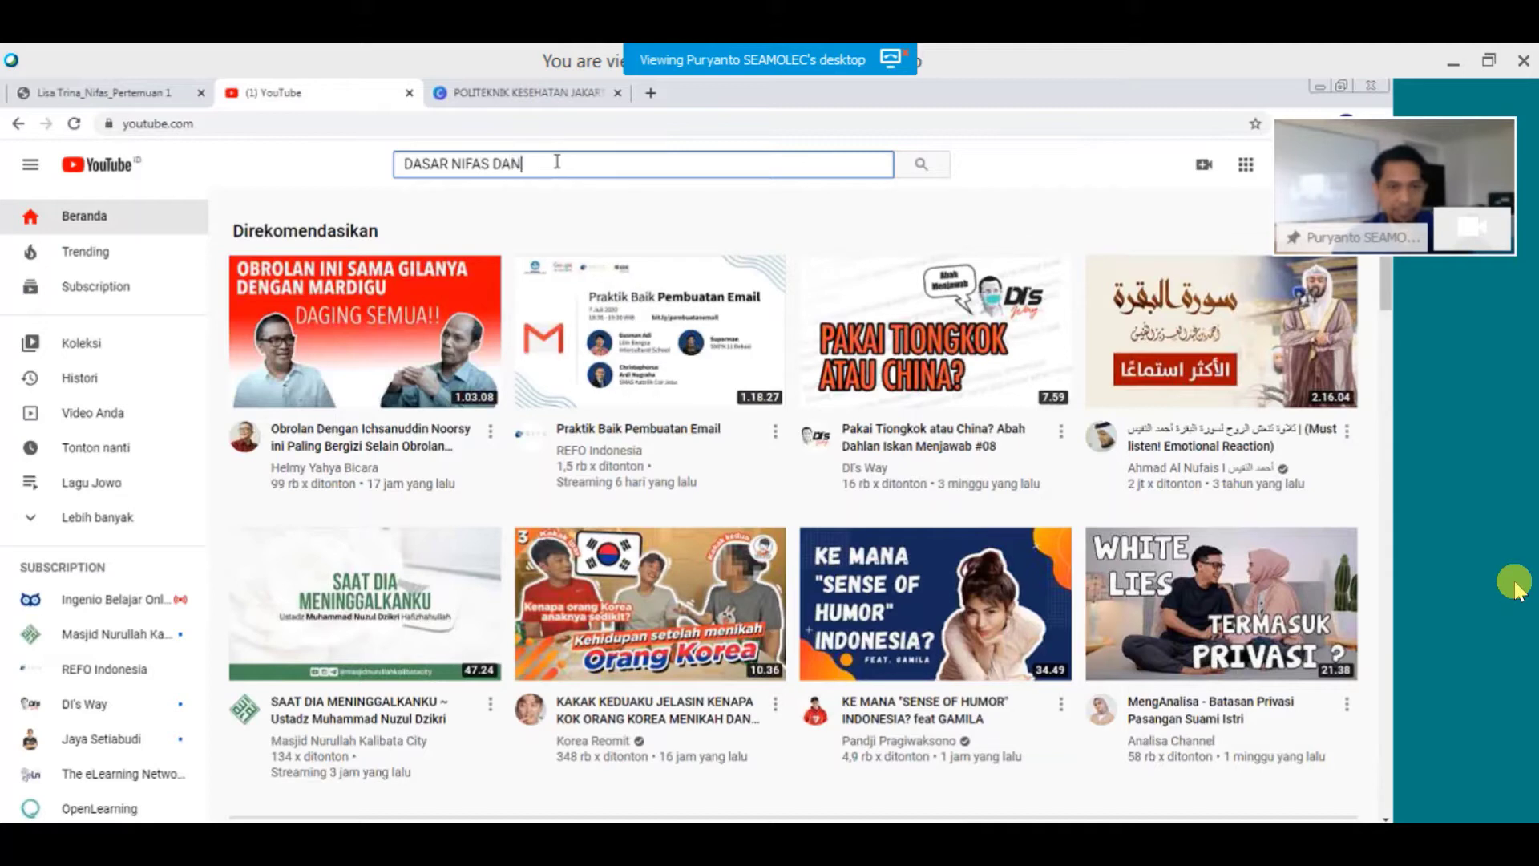
type(" MENYUSU")
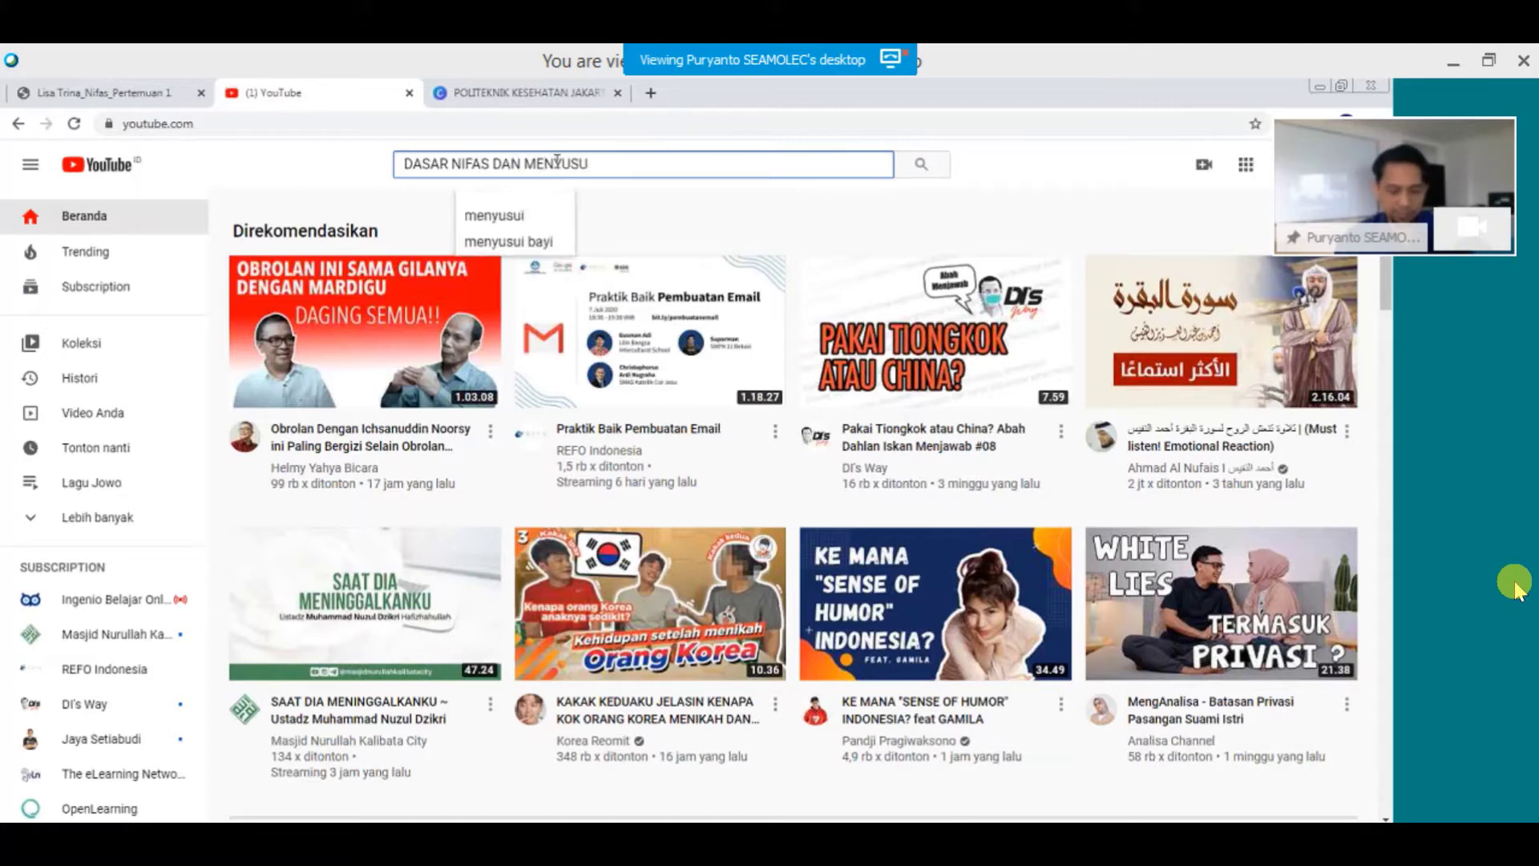
type("I")
key("Return")
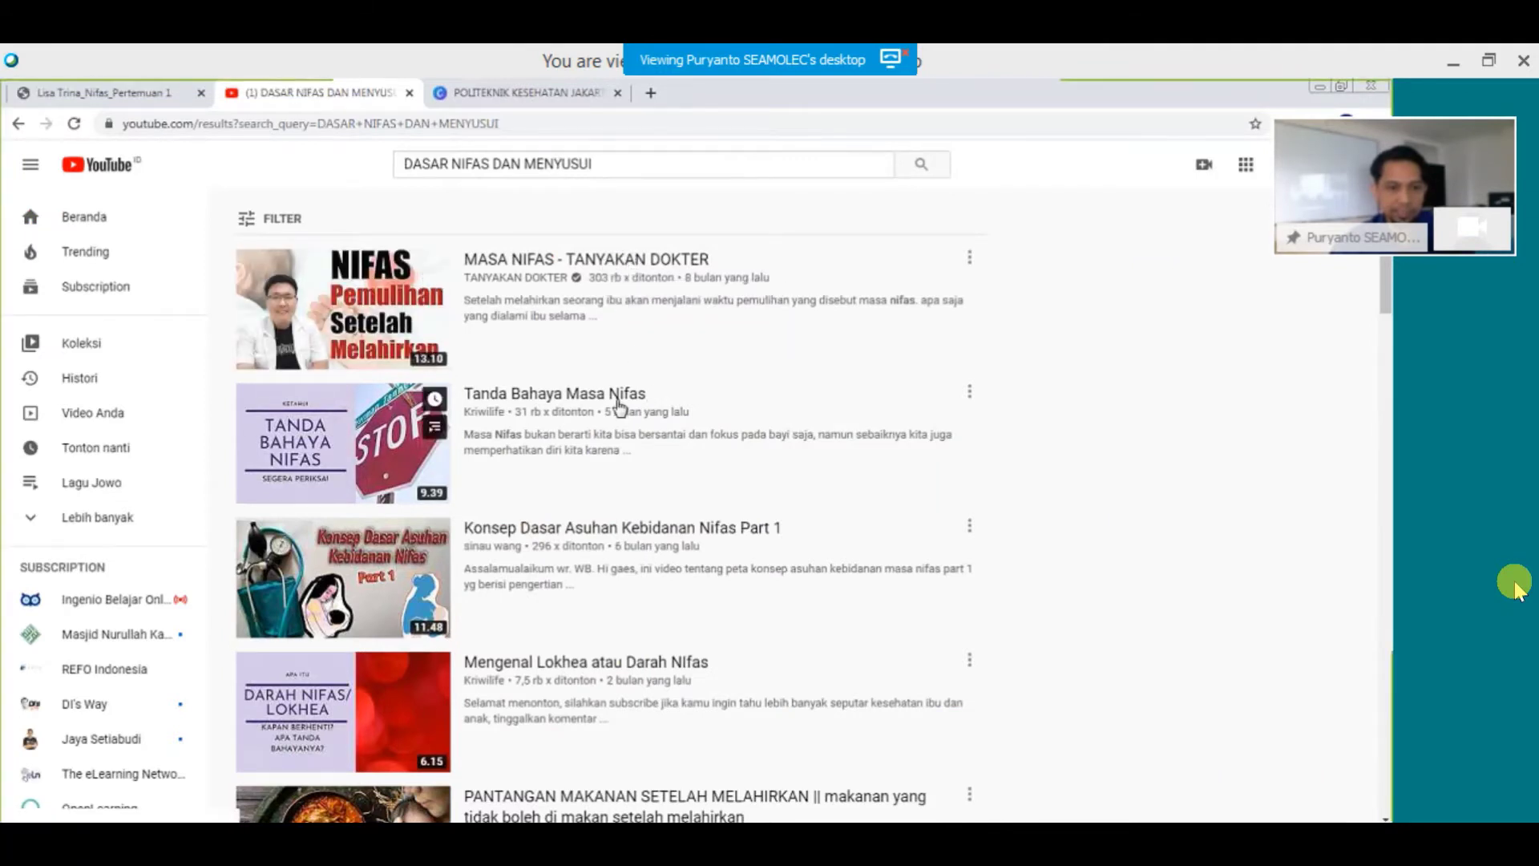
Open the video "MASA NIFAS - TANYAKAN DOKTER" from the search results and pause its playback.
mouse_move(622, 392)
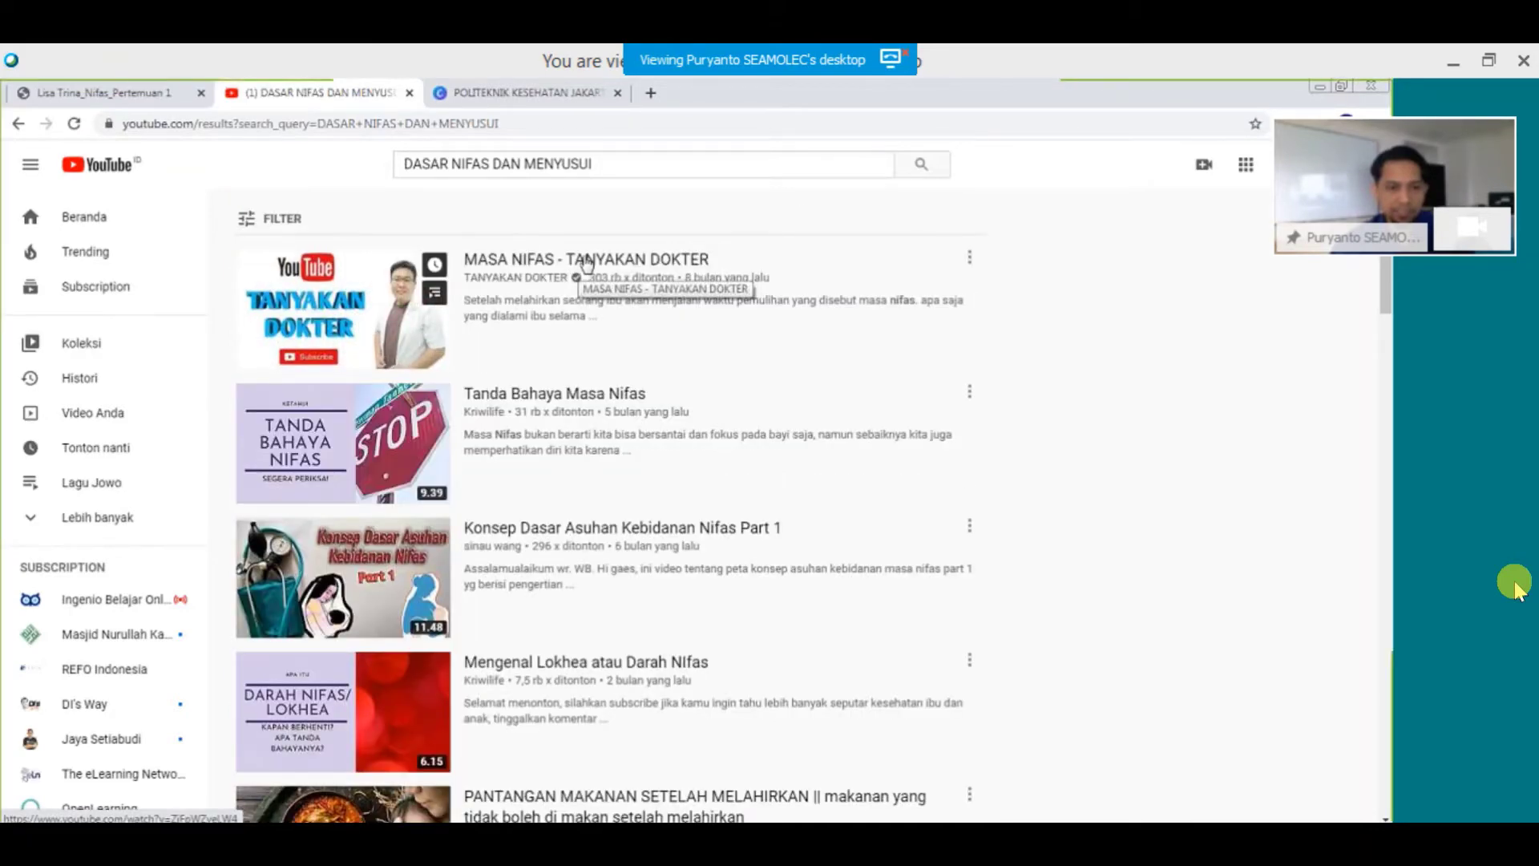
left_click(586, 260)
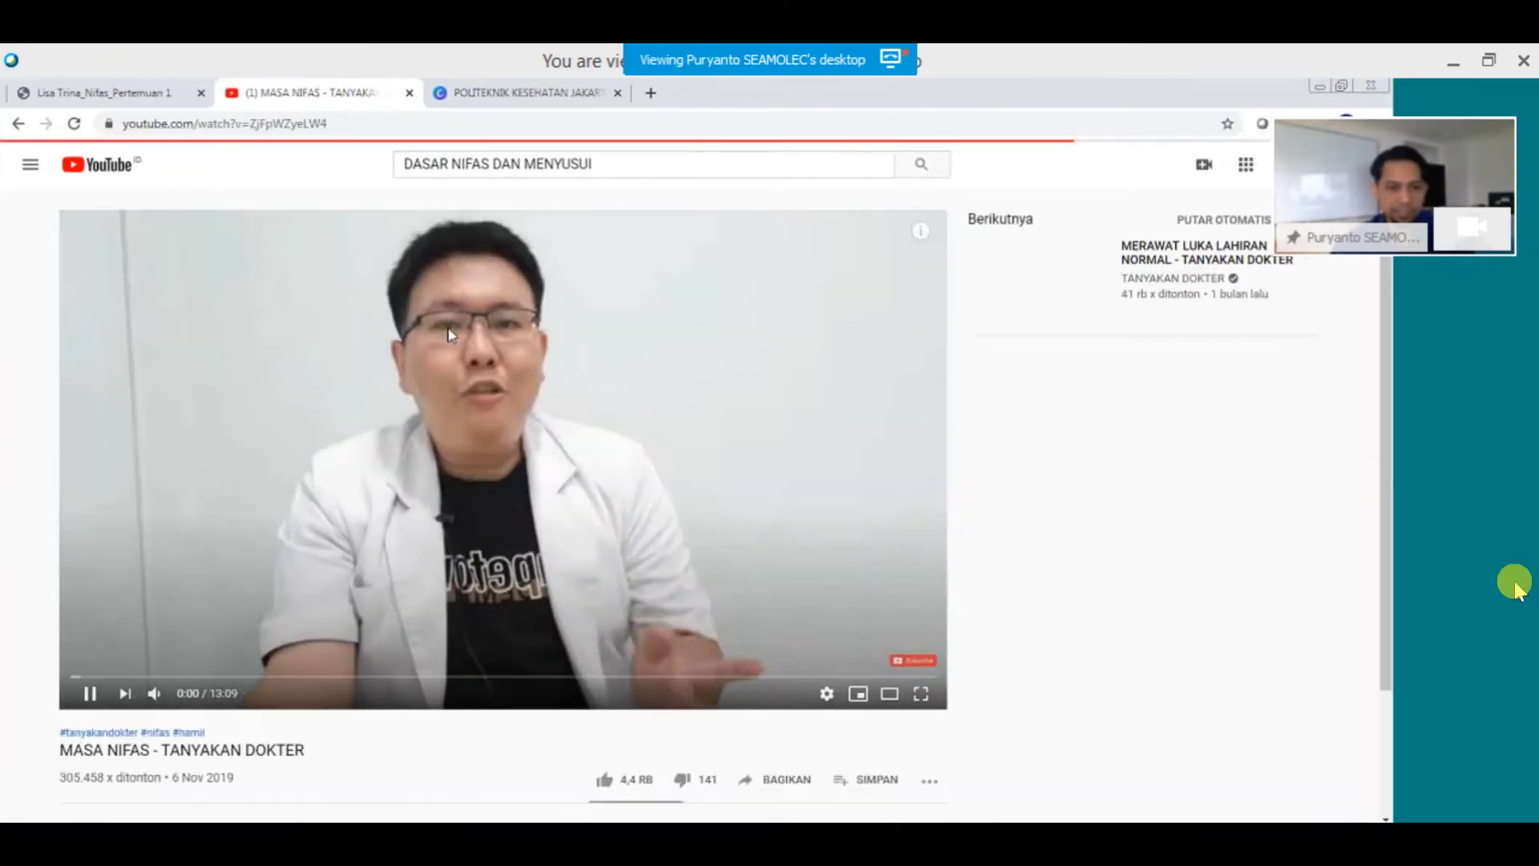
left_click(451, 481)
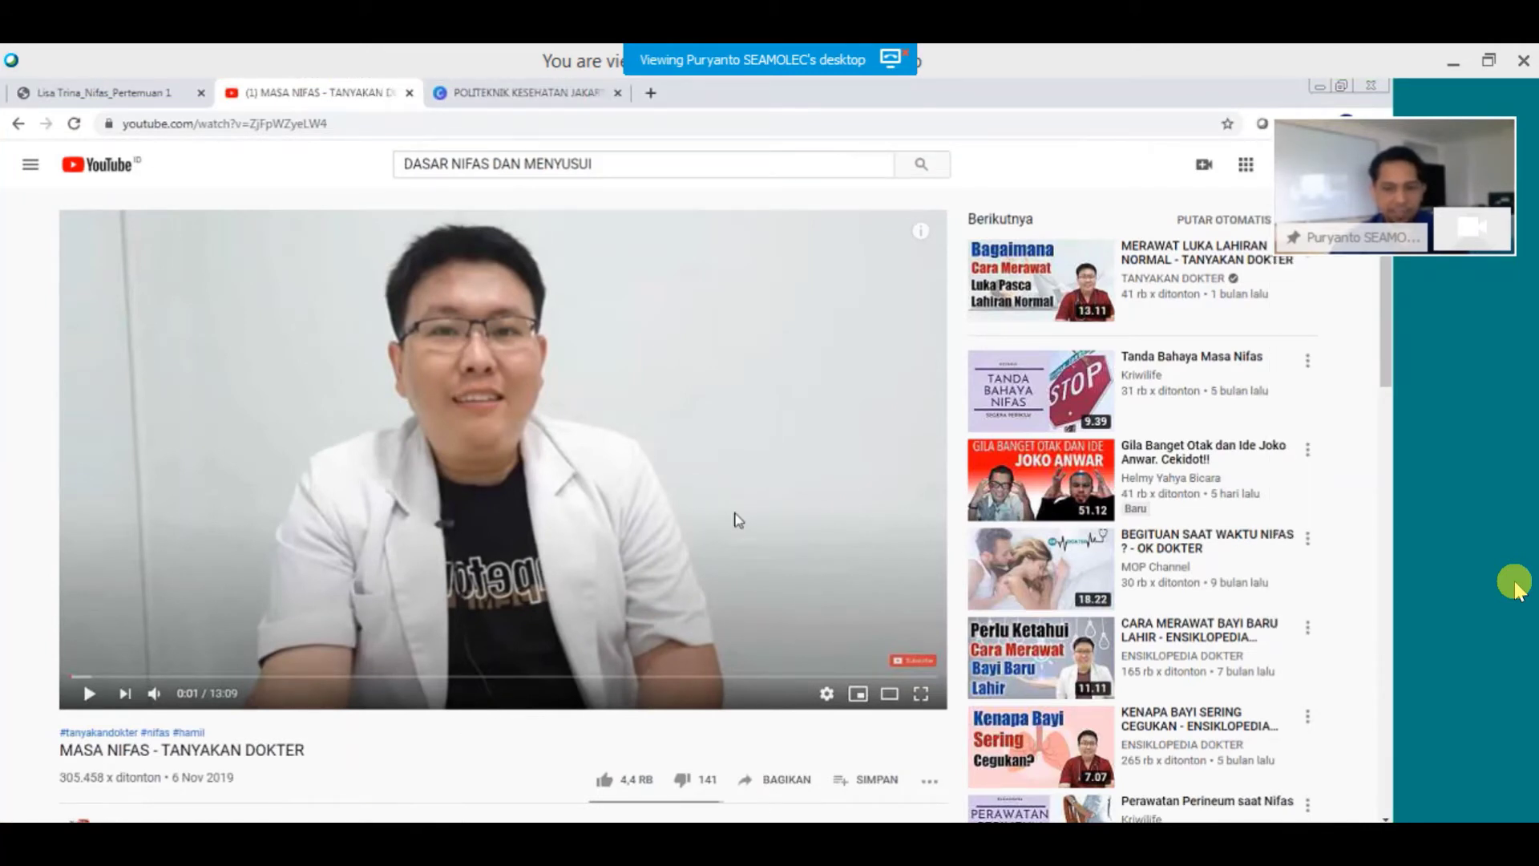
Copy the share link of the "MASA NIFAS - TANYAKAN DOKTER" video.
left_click(768, 782)
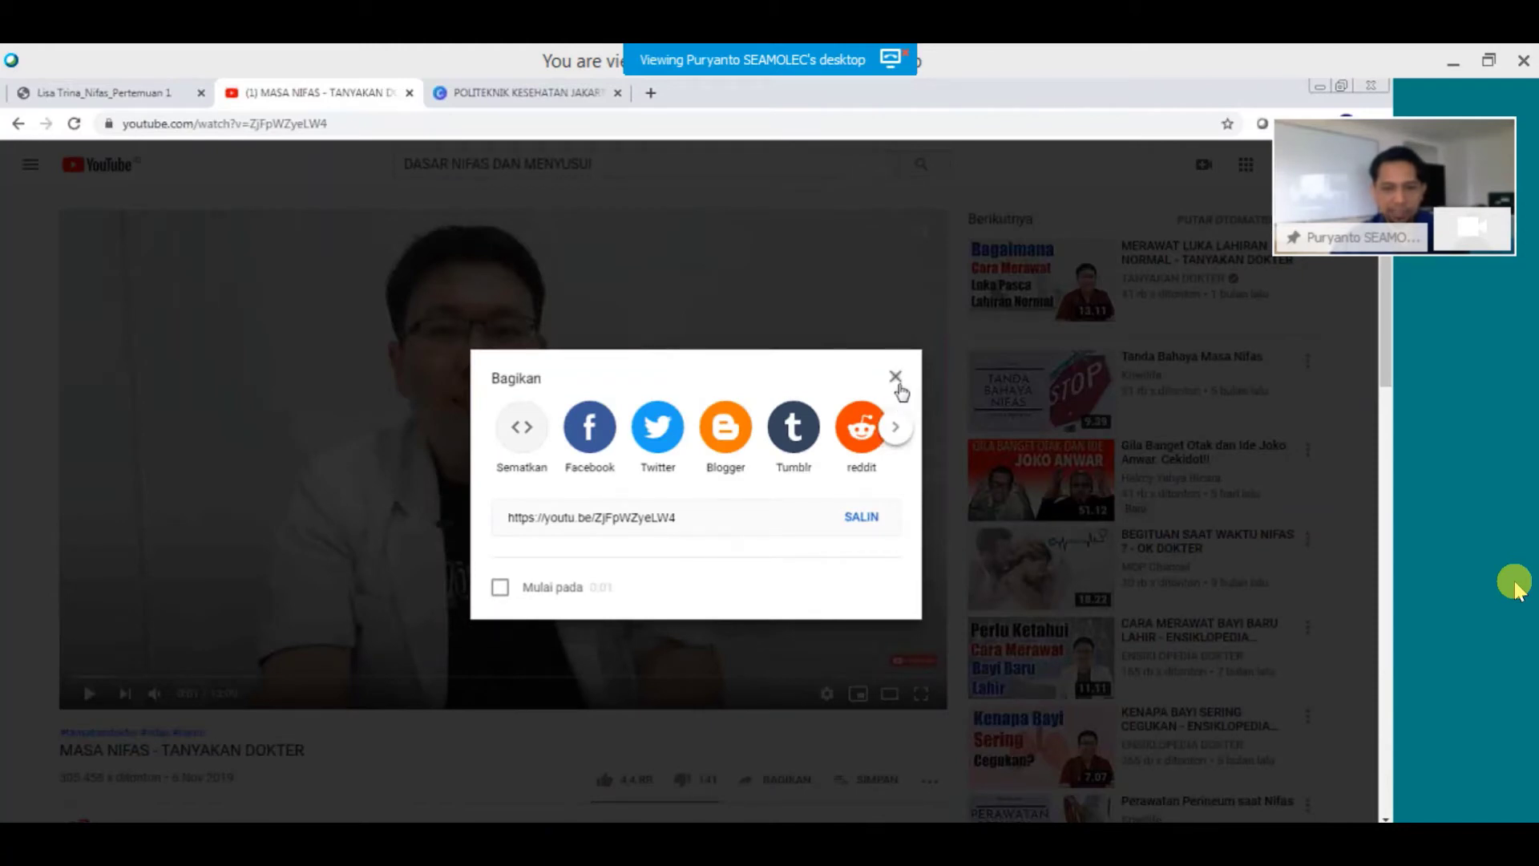
left_click(896, 377)
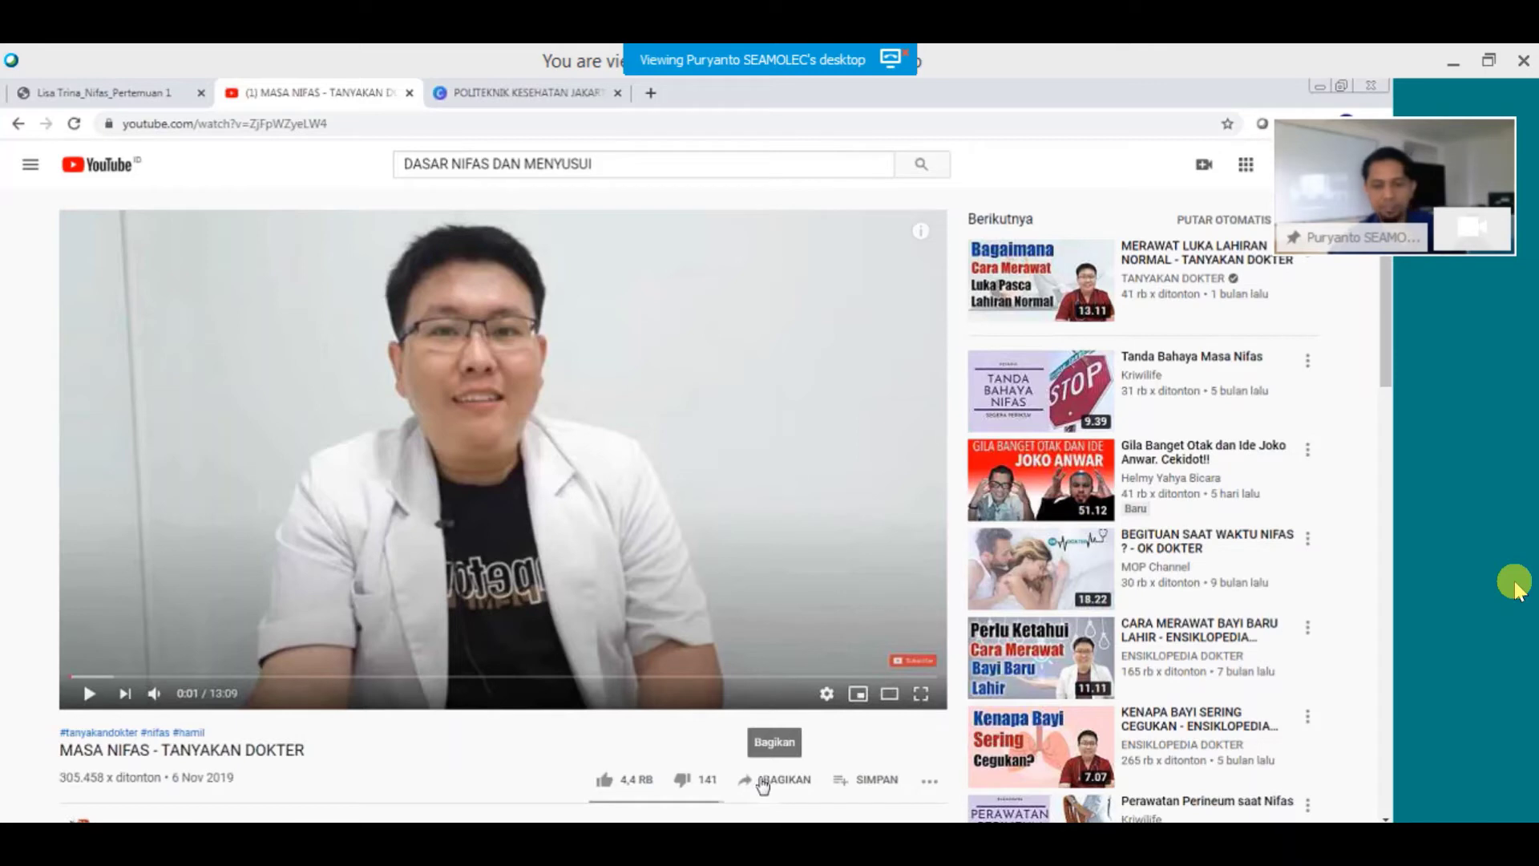
left_click(763, 781)
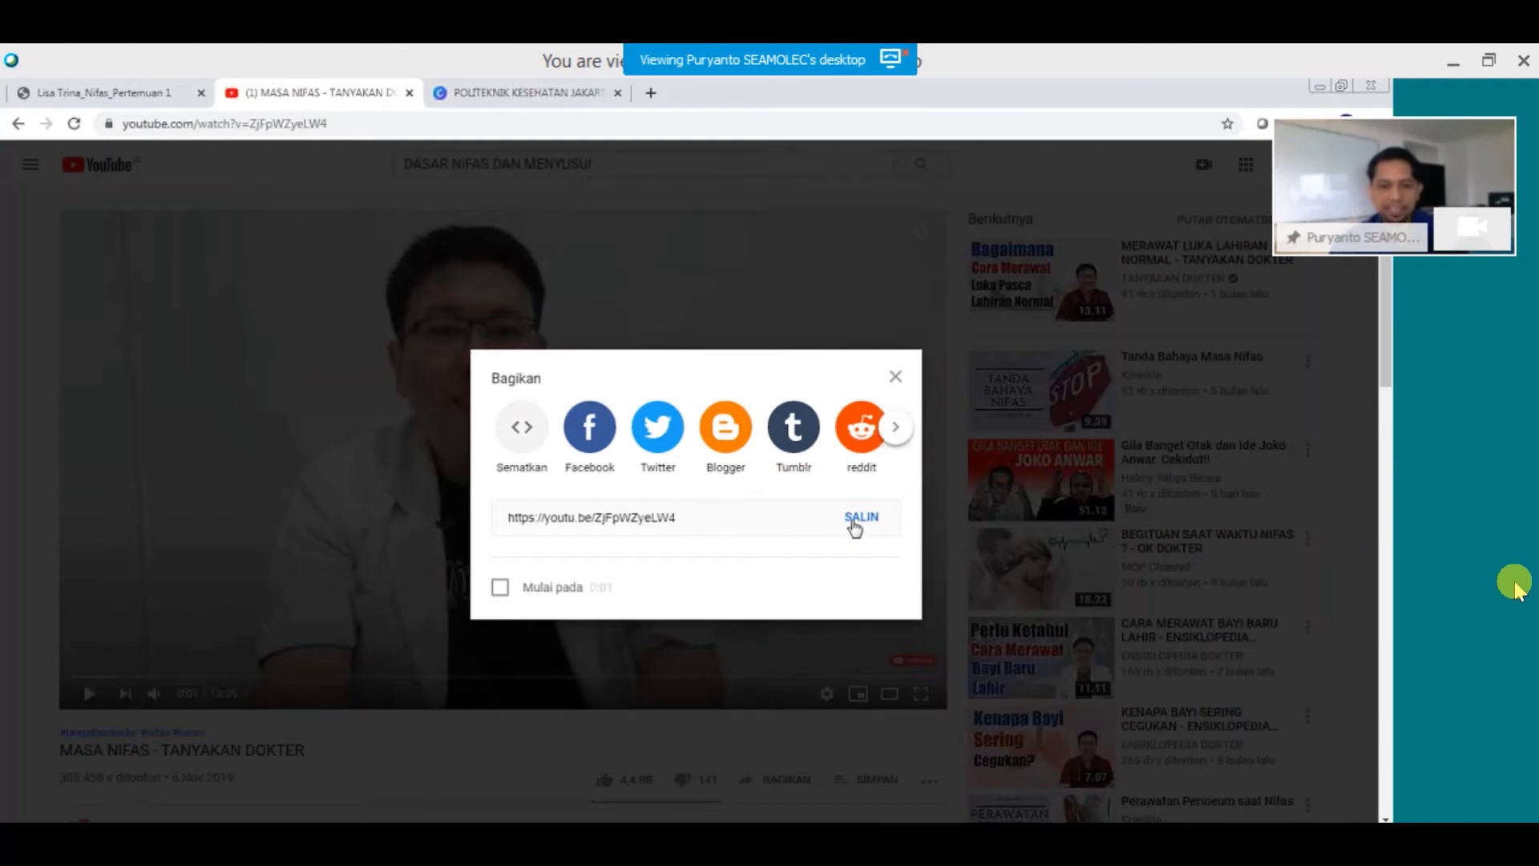
left_click(854, 521)
key("ctrl+c")
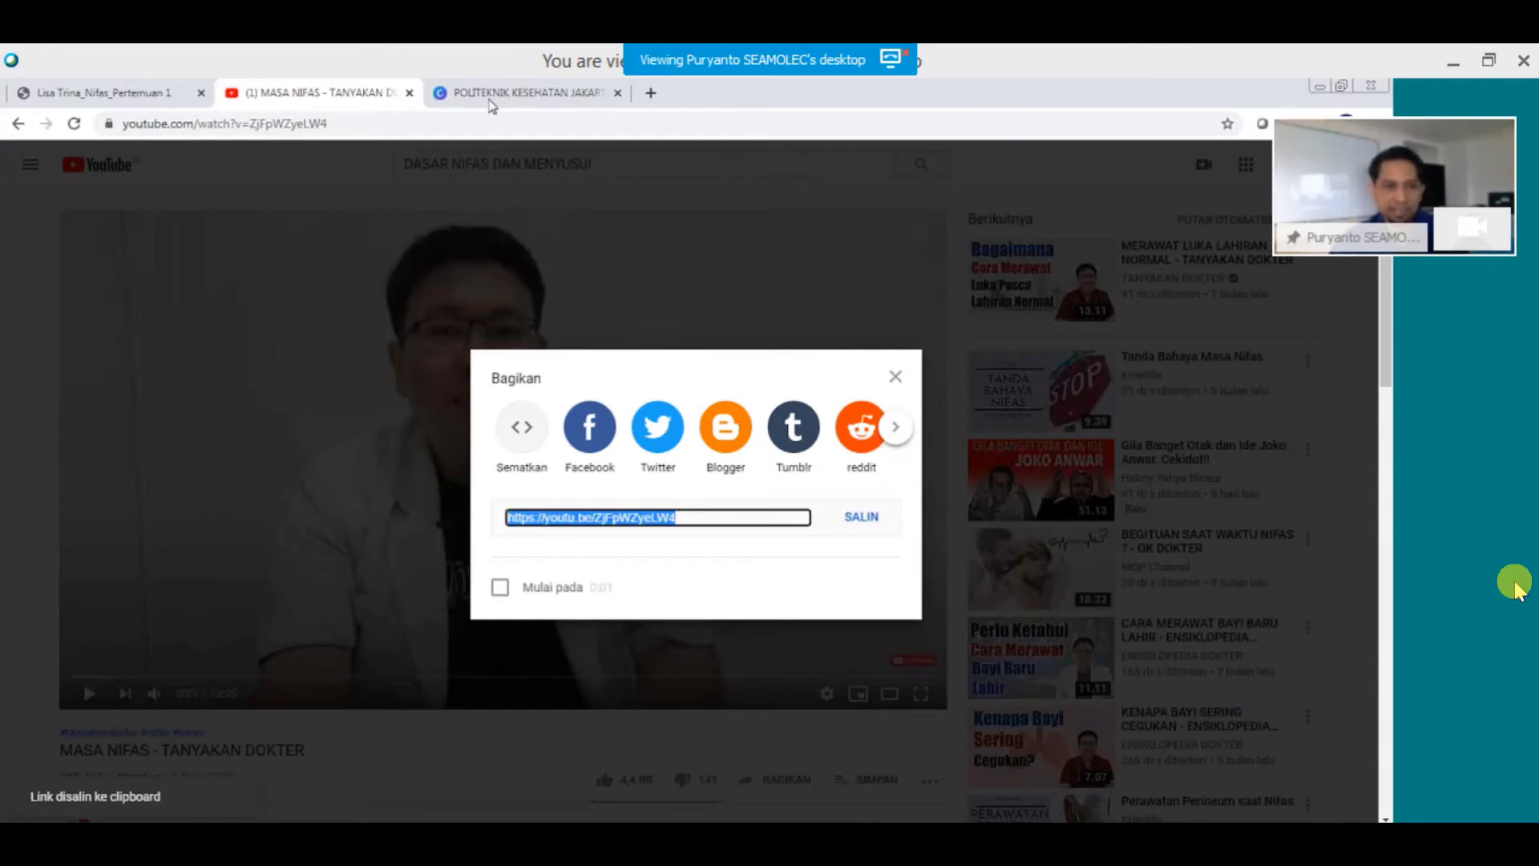
left_click(491, 97)
scroll(691, 618, "down", 7)
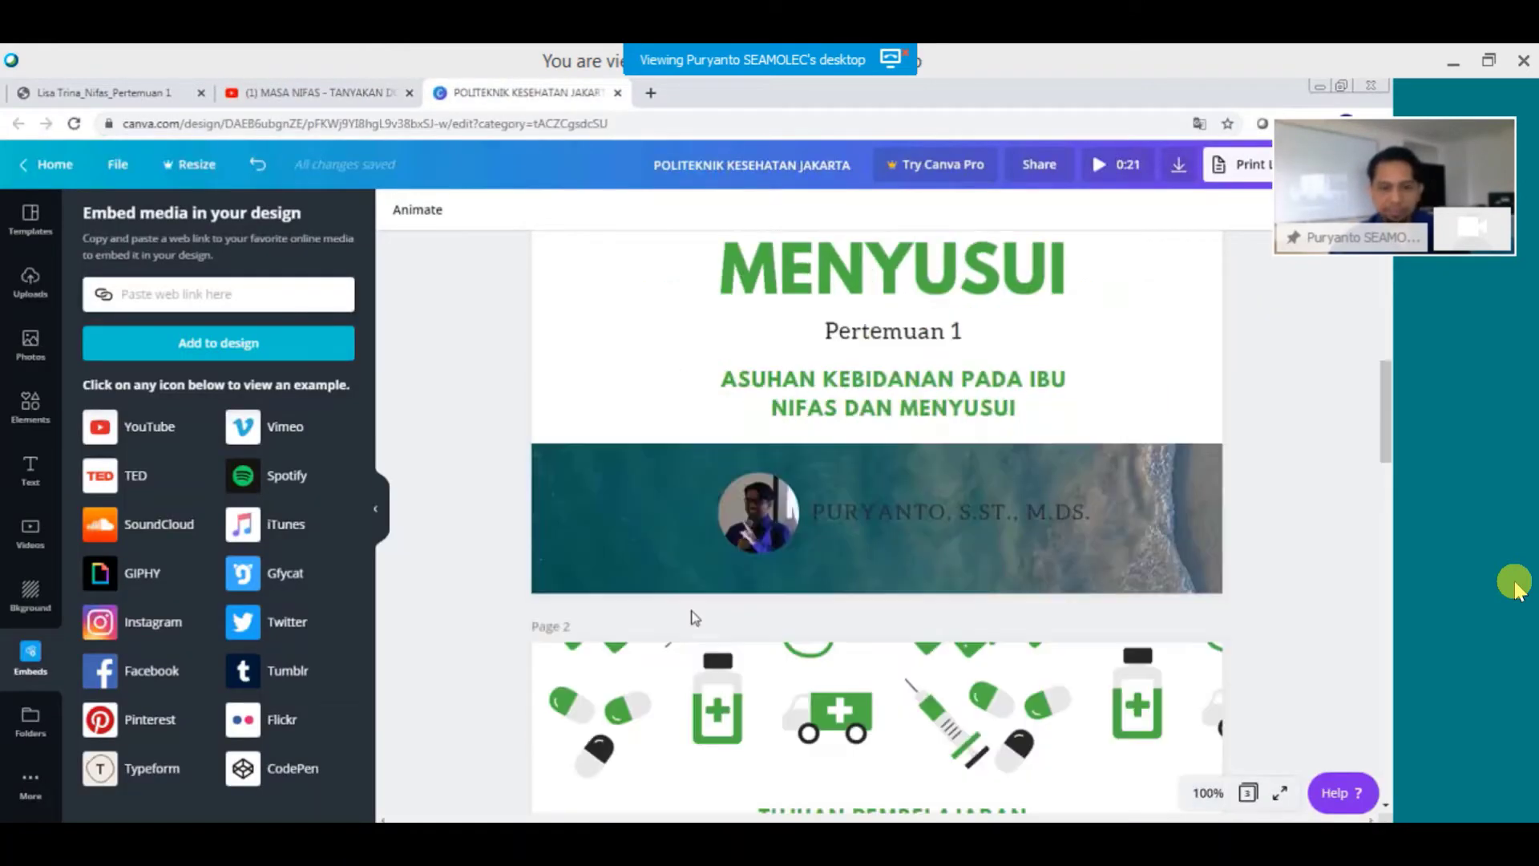
scroll(694, 617, "down", 10)
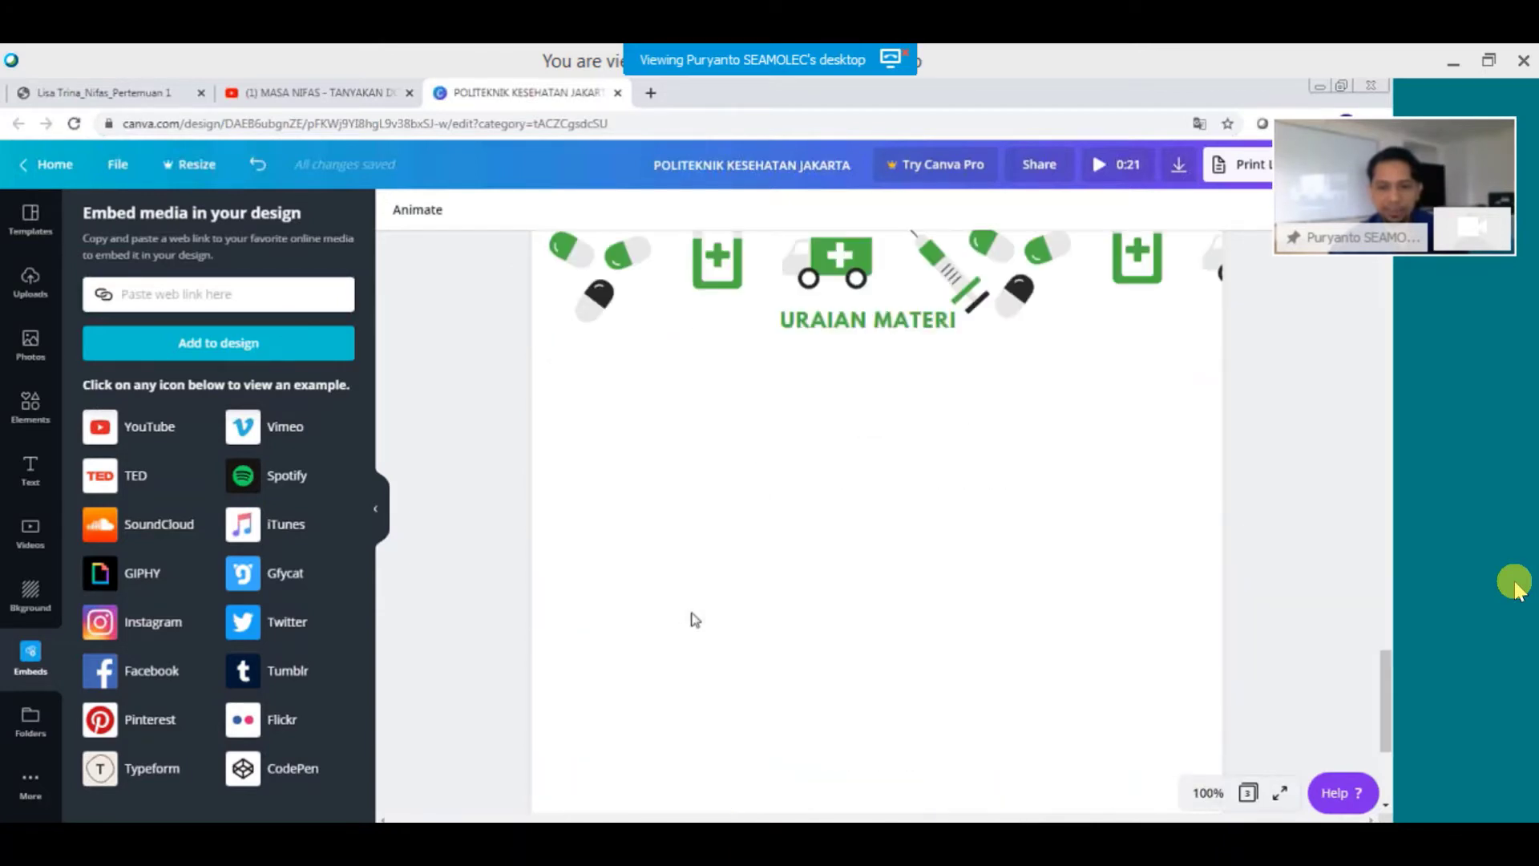
scroll(694, 619, "up", 2)
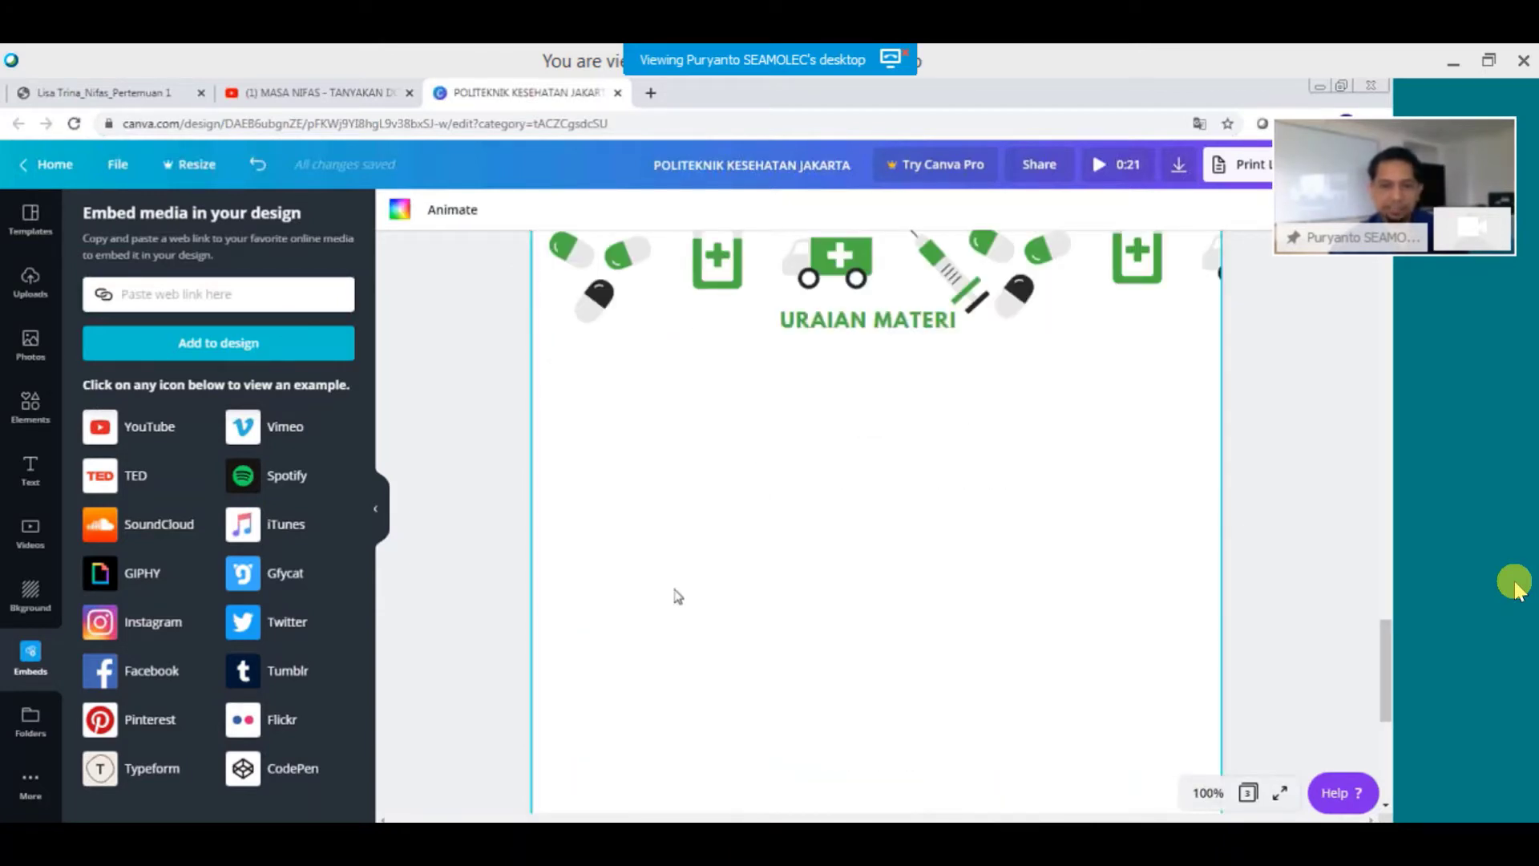
scroll(677, 596, "up", 1)
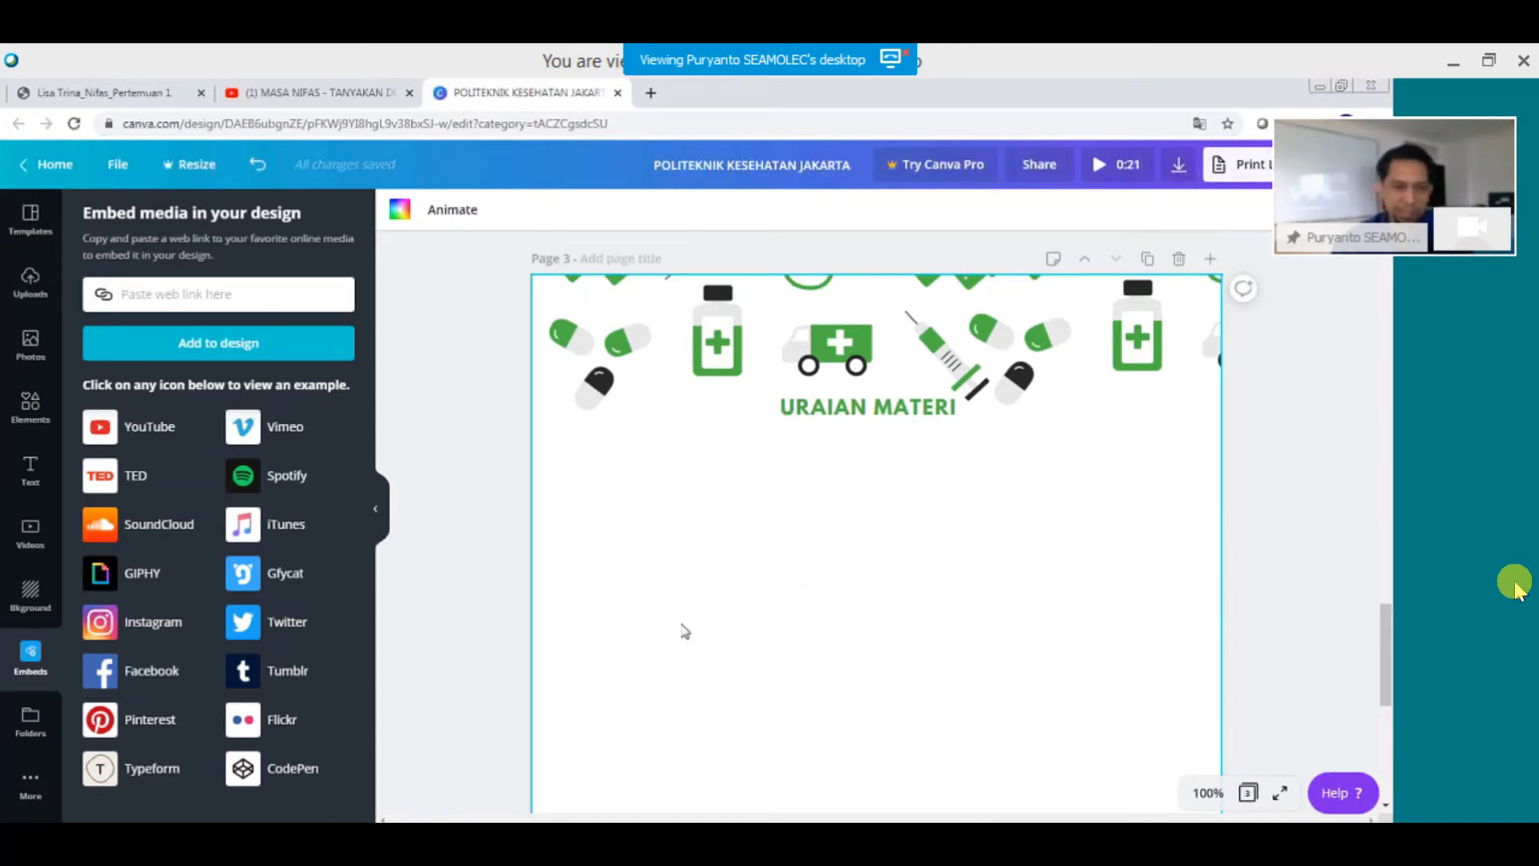
left_click(172, 294)
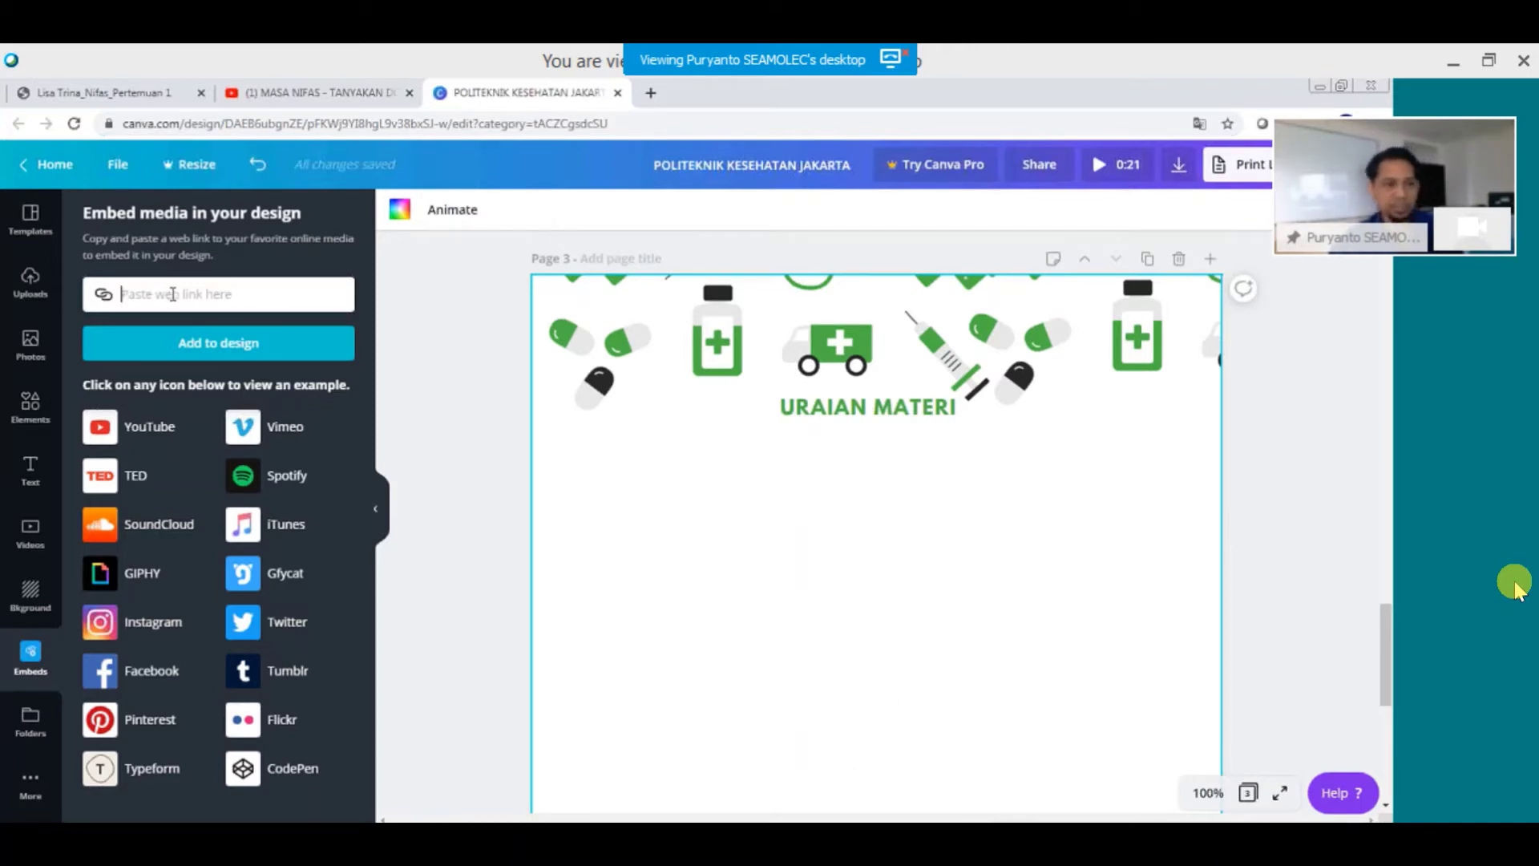
key("ctrl+v")
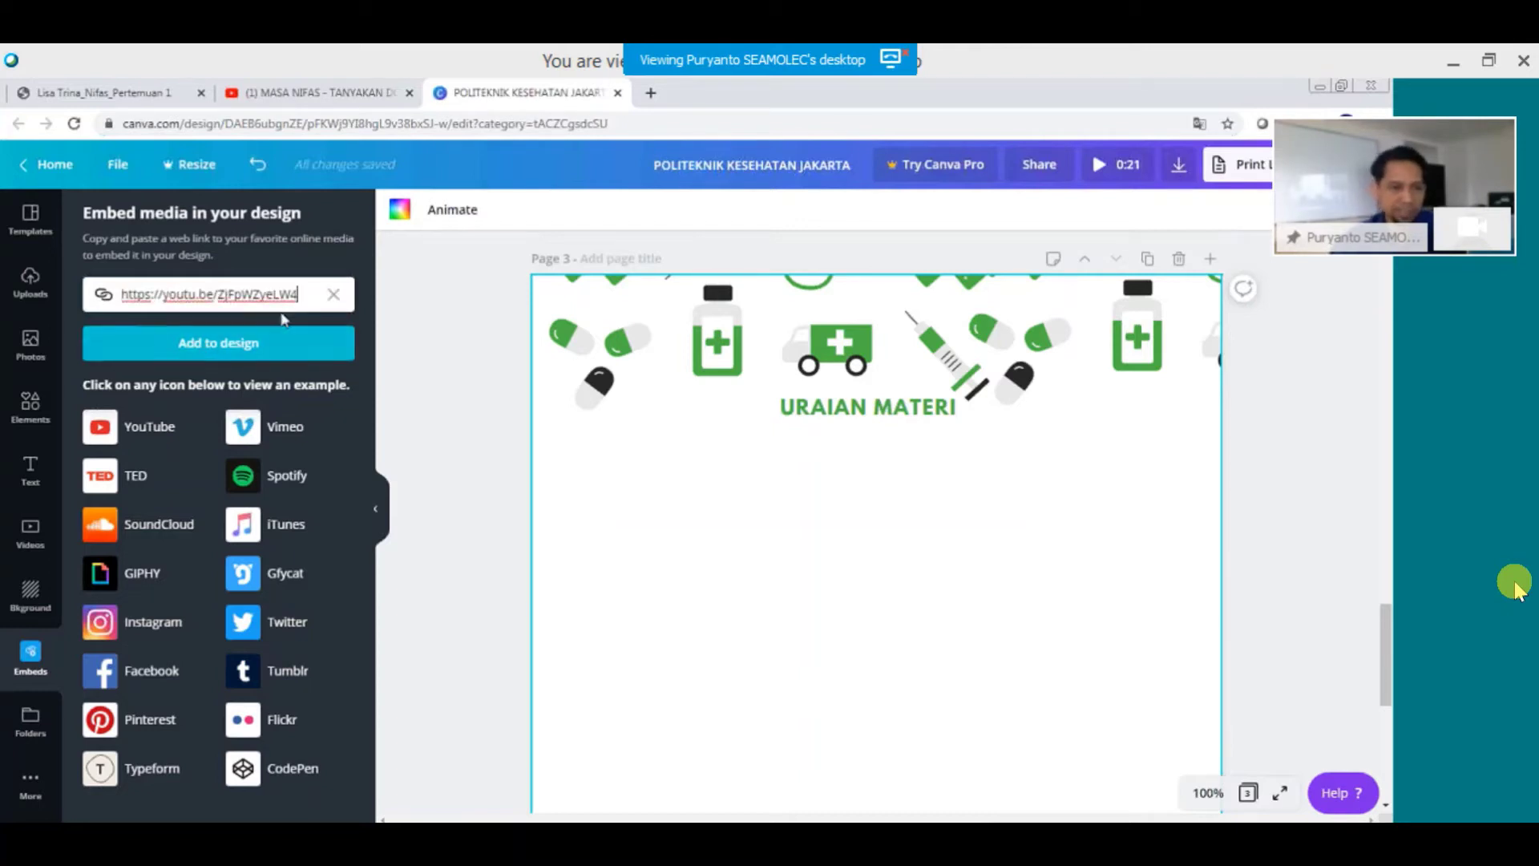
left_click(288, 353)
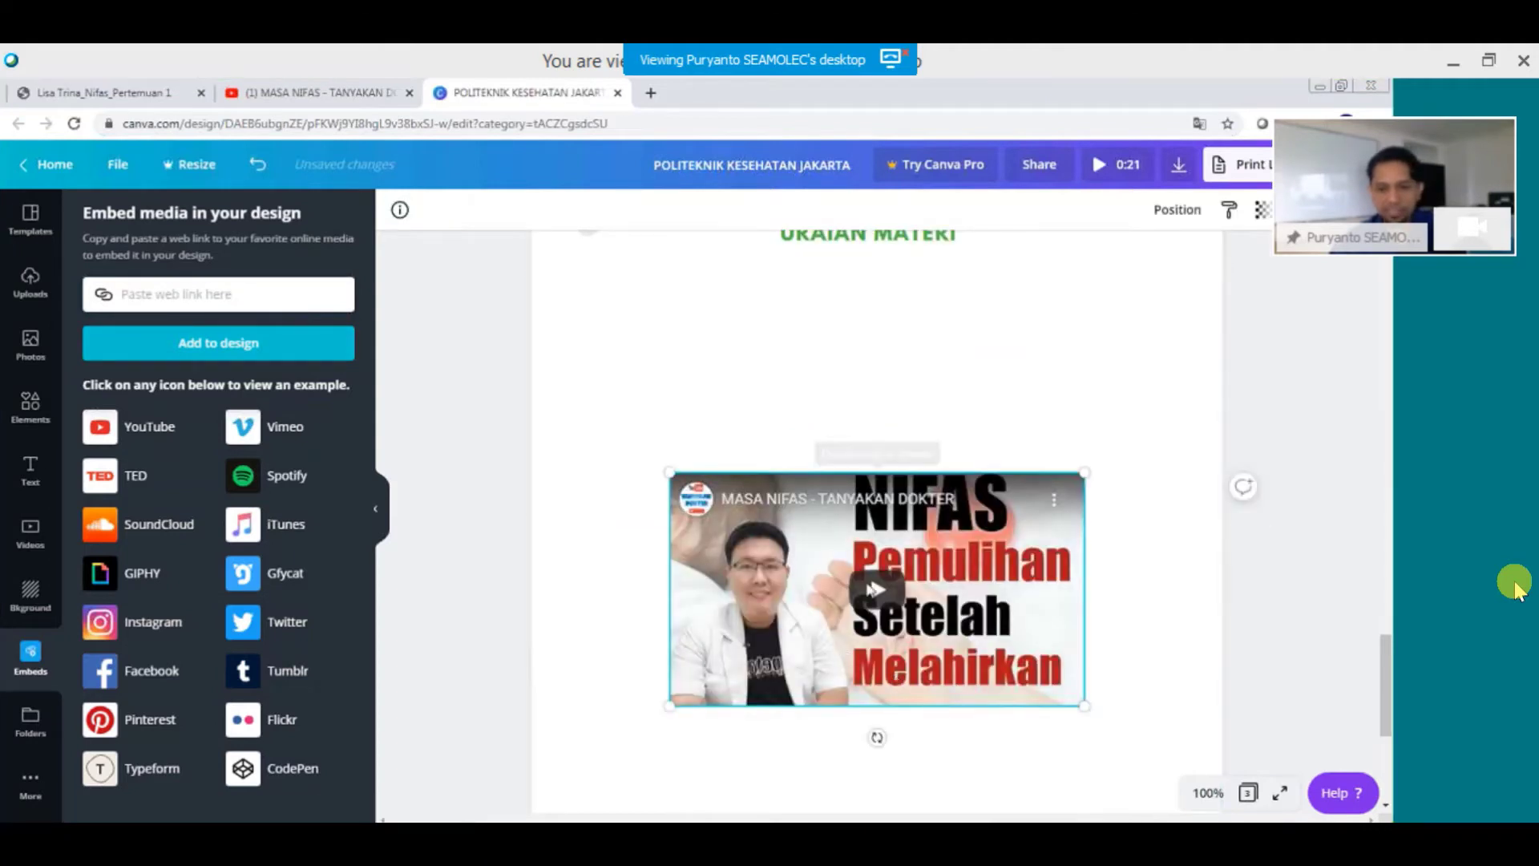
Move the embedded video up beneath the "URAIAN MATERI" heading and enlarge it to span most of the page width.
left_click_drag(830, 458, 799, 488)
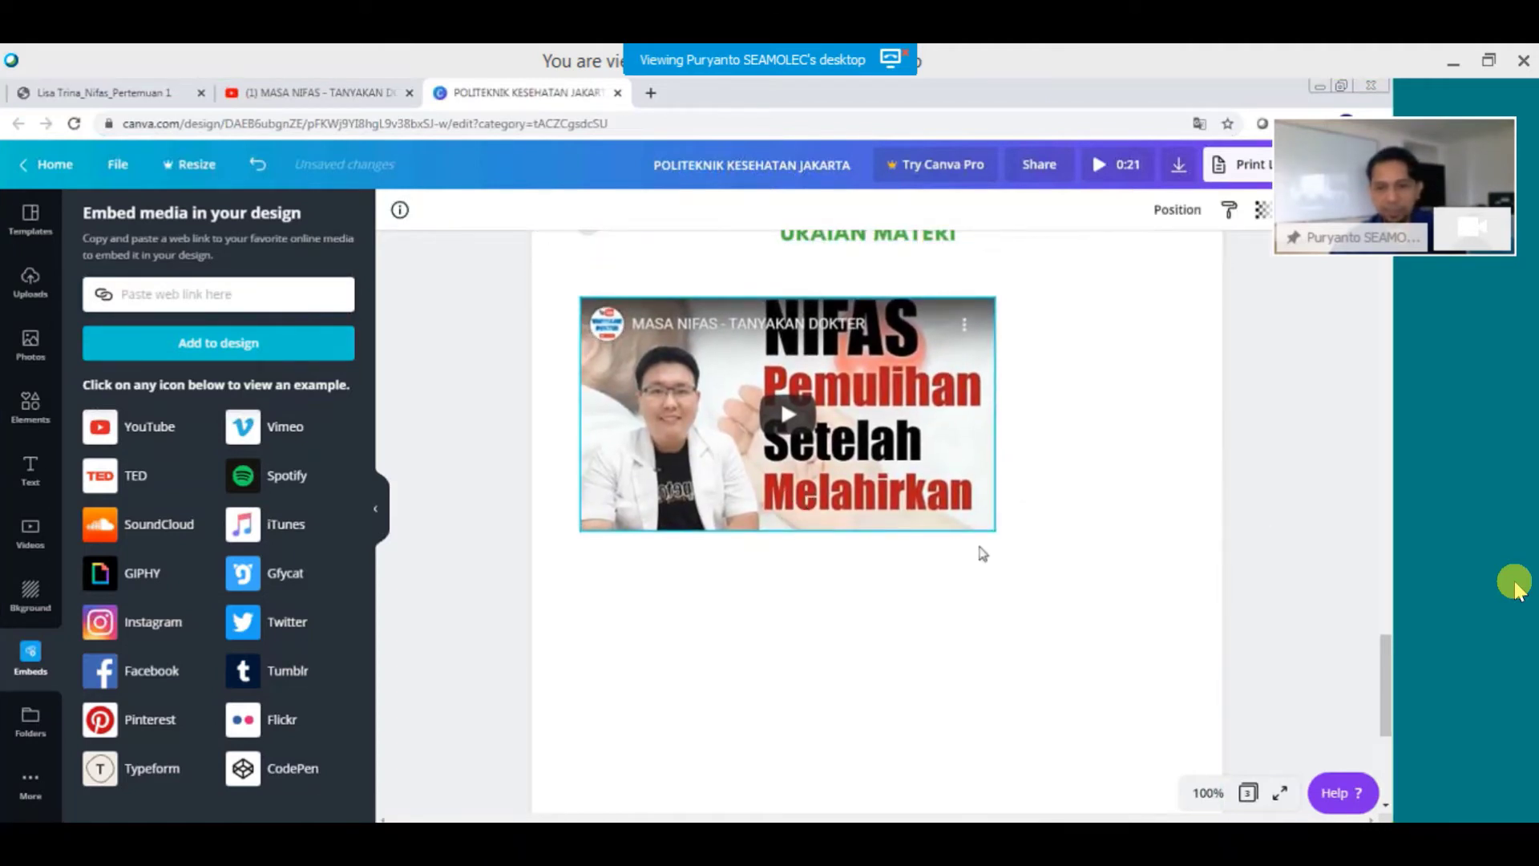
left_click_drag(994, 532, 1148, 646)
left_click(770, 699)
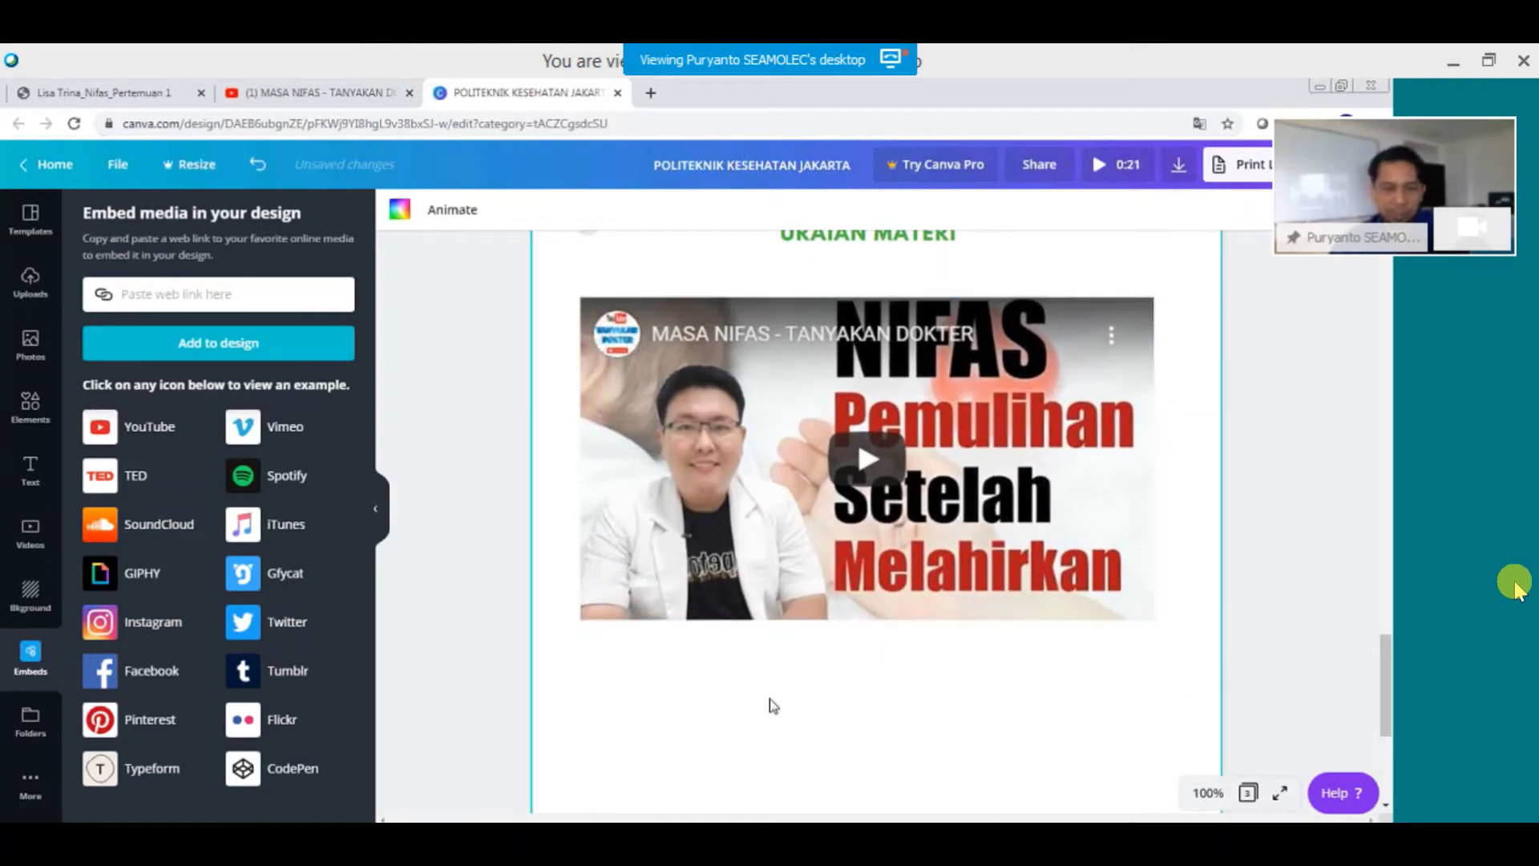
mouse_move(924, 376)
left_mouse_down()
mouse_move(949, 357)
mouse_move(924, 386)
left_mouse_up()
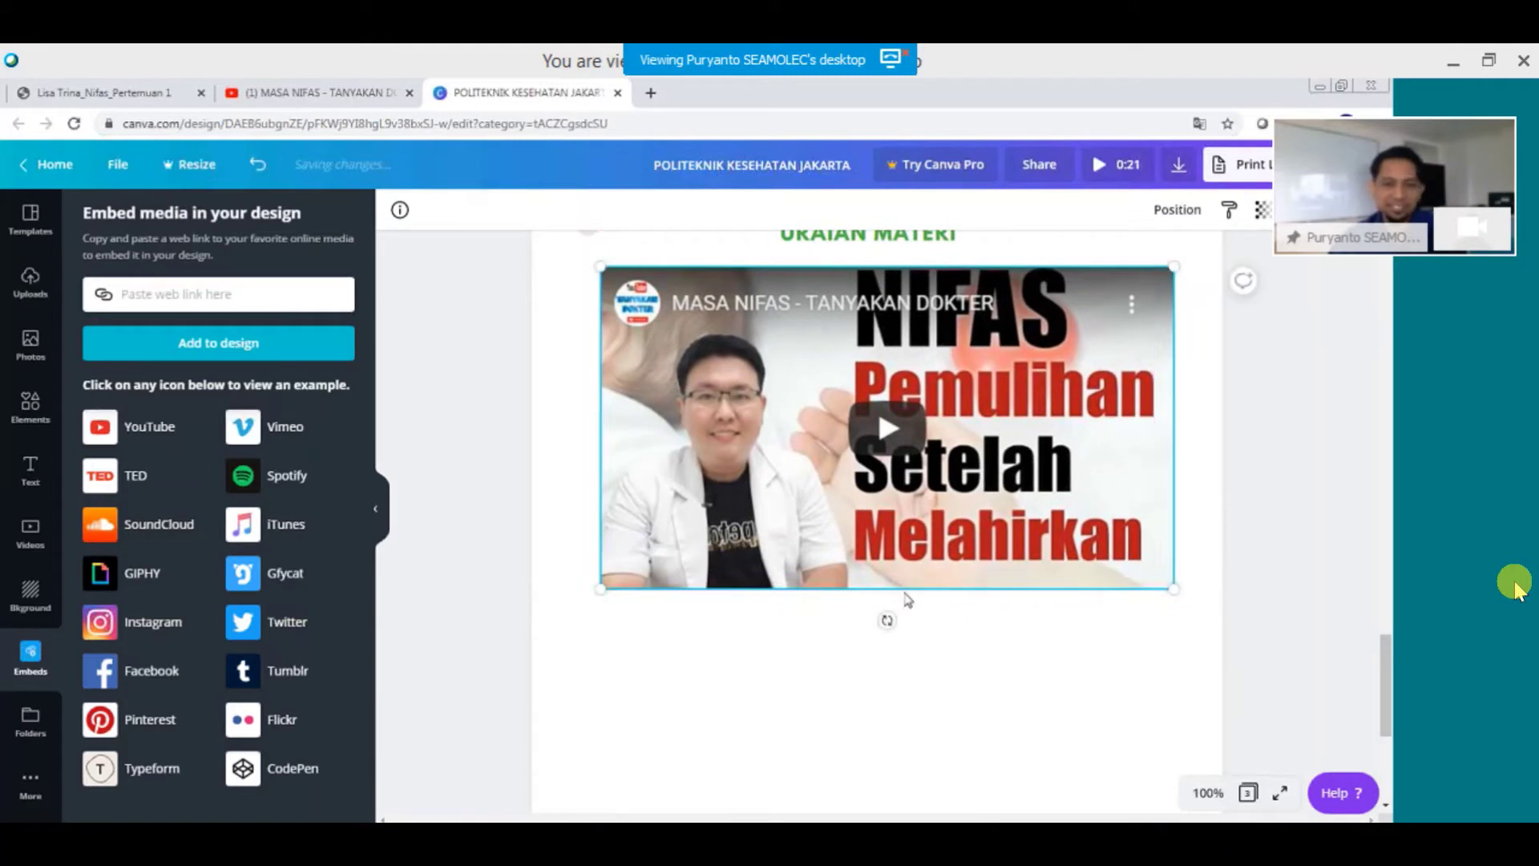
mouse_move(1128, 485)
left_mouse_down()
mouse_move(1122, 511)
mouse_move(1108, 495)
left_mouse_up()
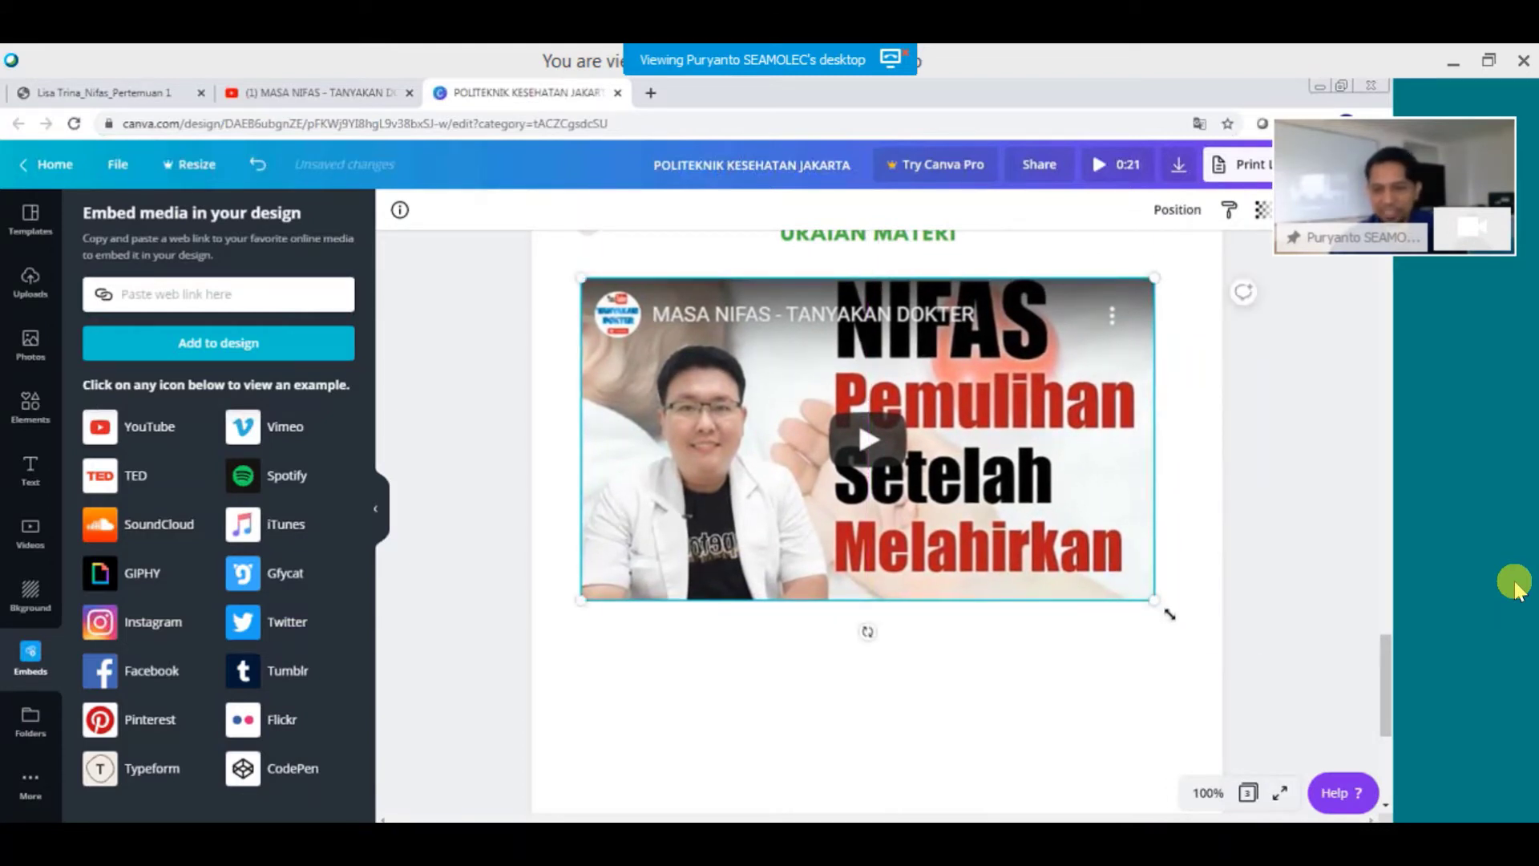
left_click(1169, 614)
Look over the module from the cover page down to the embedded video on page 3.
scroll(736, 556, "up", 5)
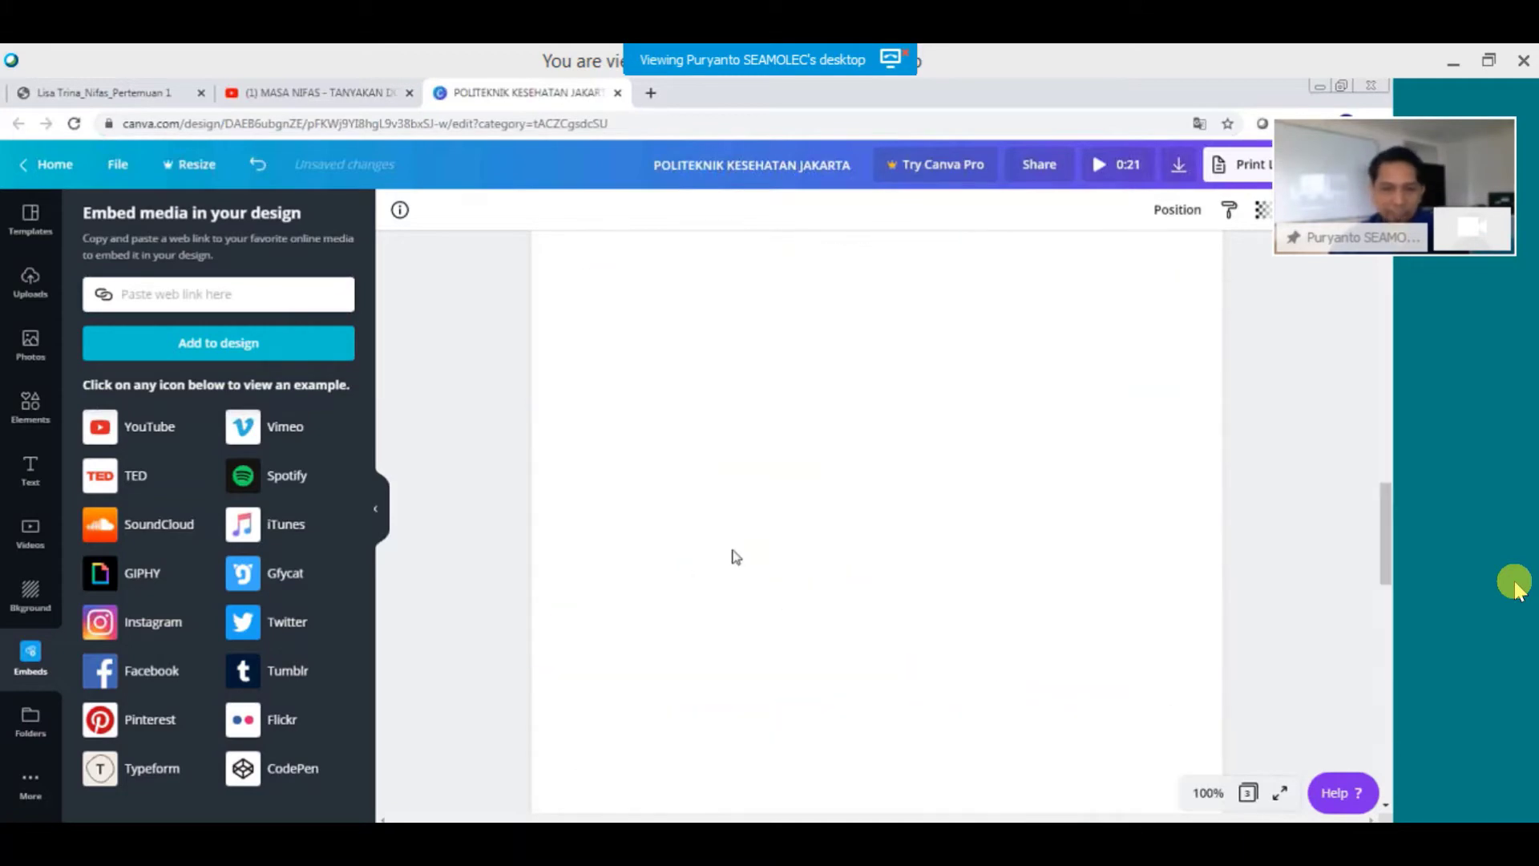
scroll(736, 556, "up", 3)
scroll(736, 556, "up", 10)
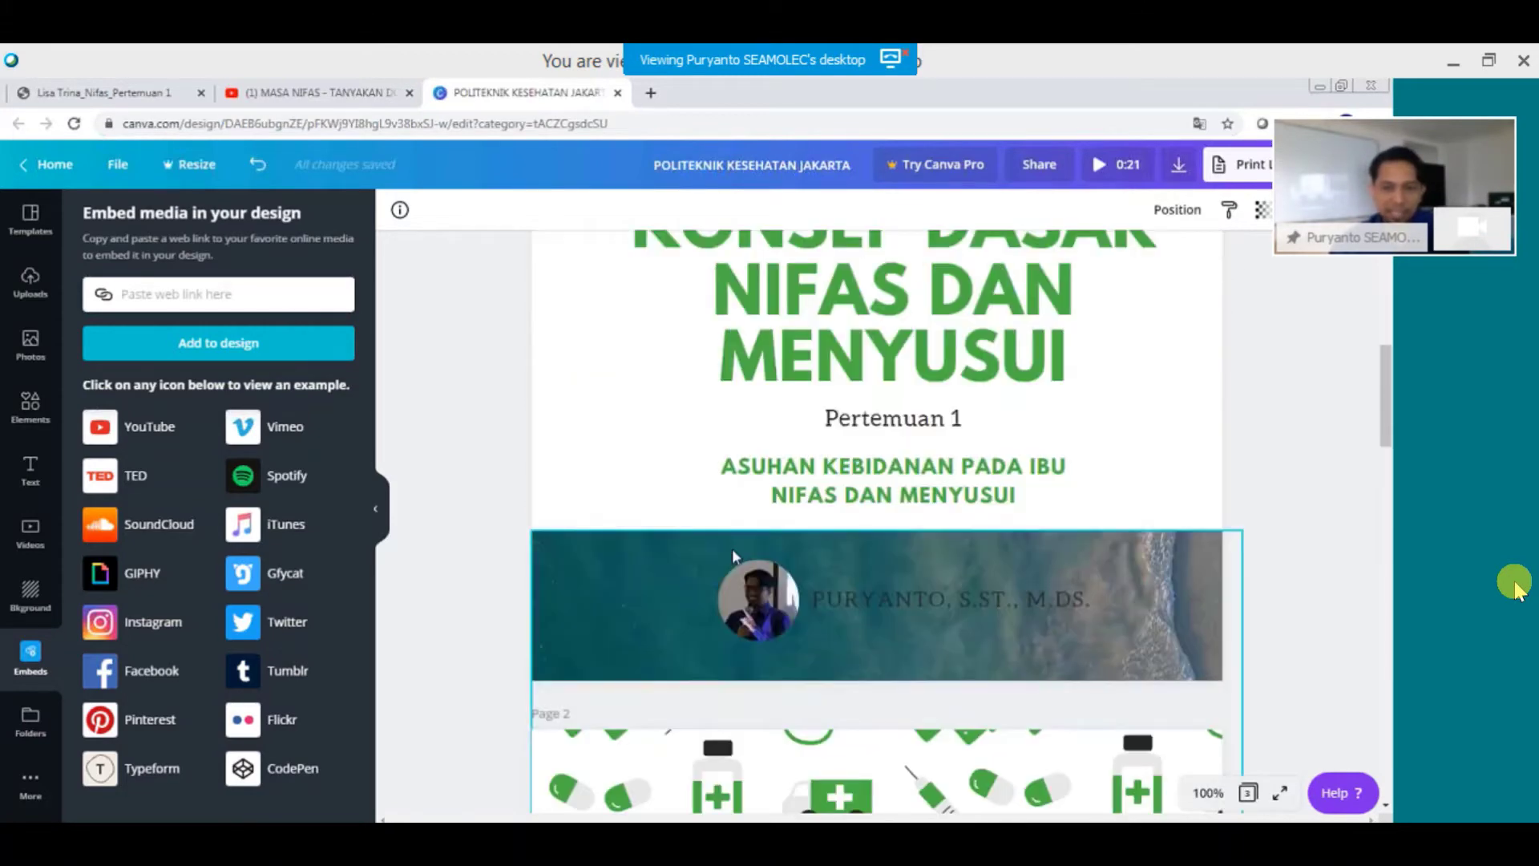
scroll(733, 553, "down", 10)
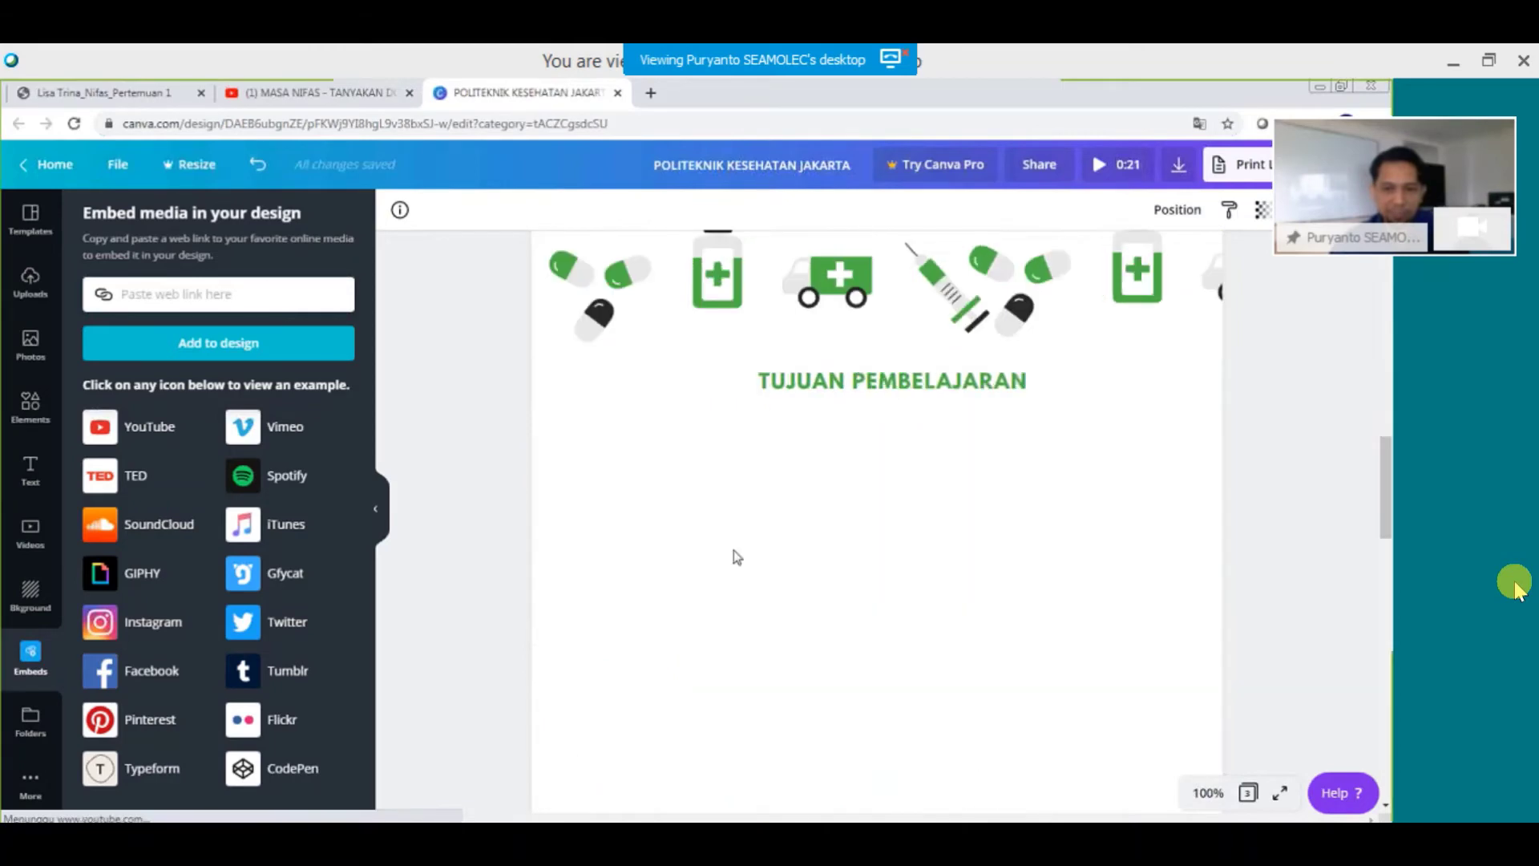
scroll(759, 529, "down", 5)
scroll(806, 568, "down", 10)
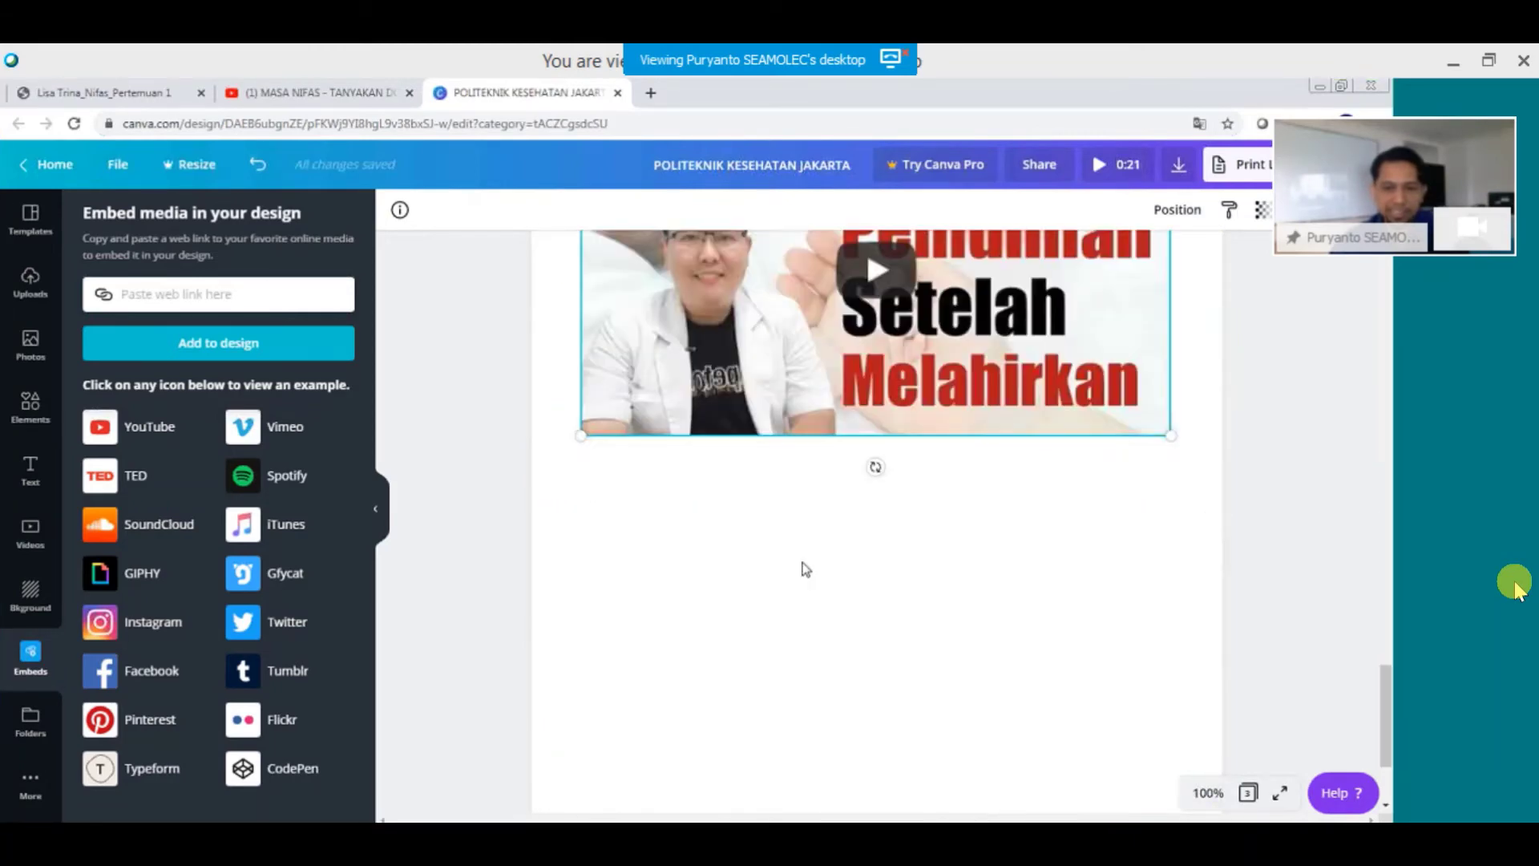
scroll(804, 568, "up", 2)
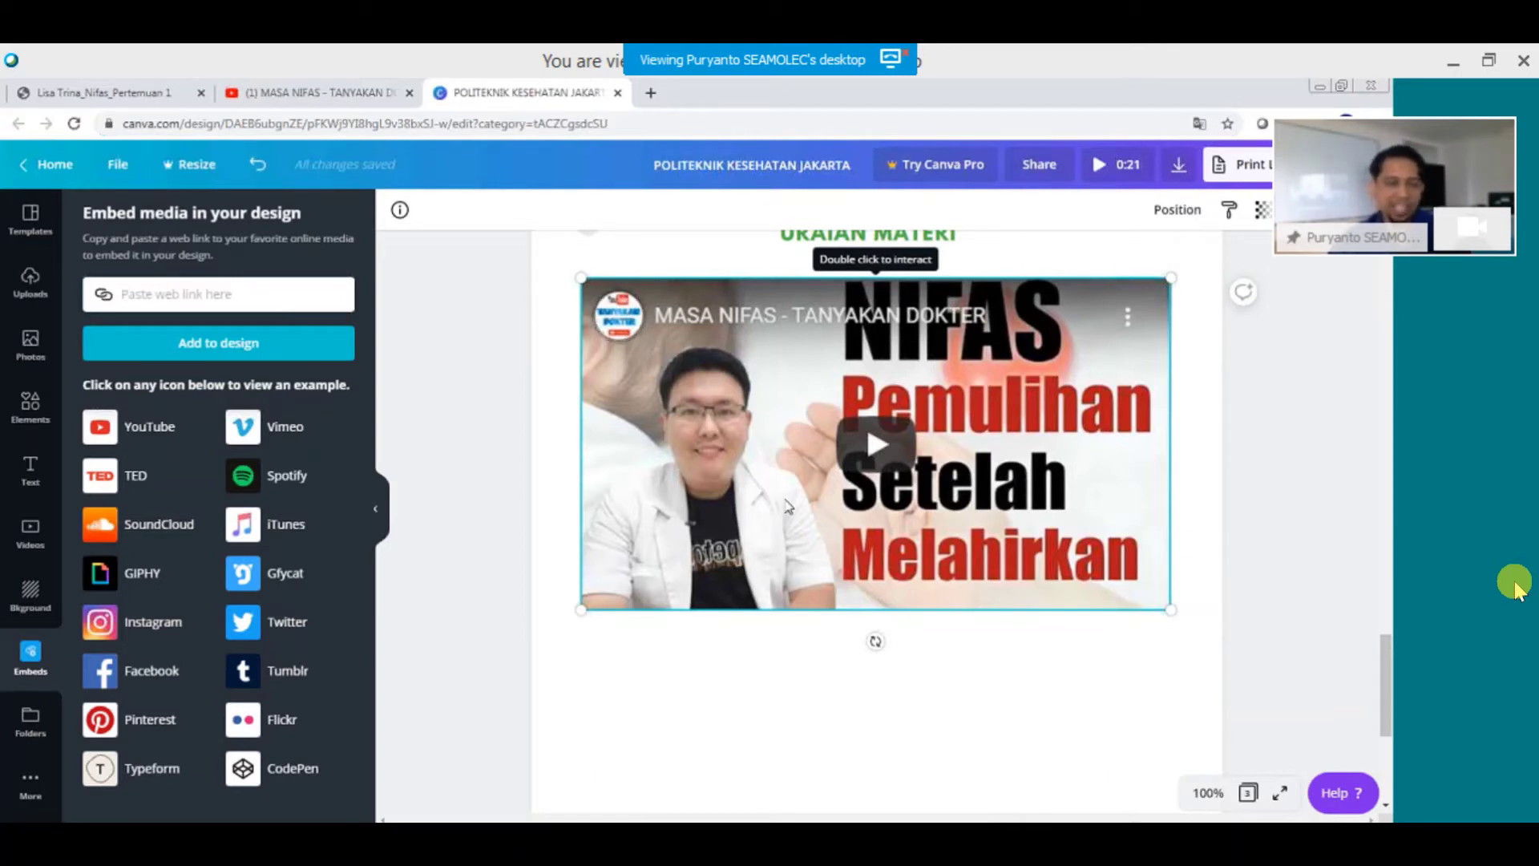
left_click(809, 703)
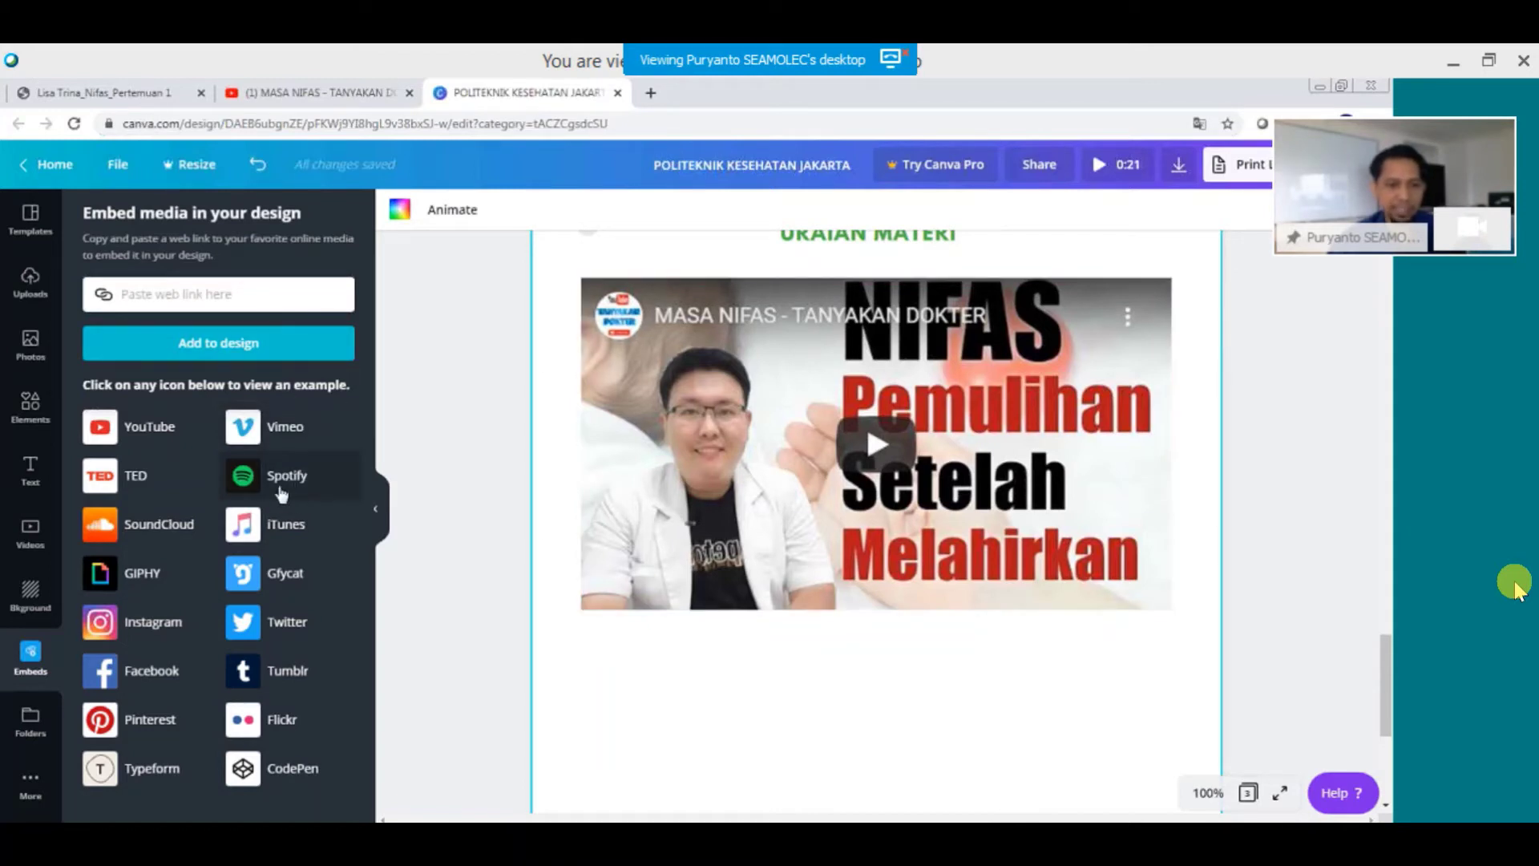
Switch to the YouTube browser tab and search the web for "PODCAST NIFAS".
left_click(286, 94)
left_click(286, 129)
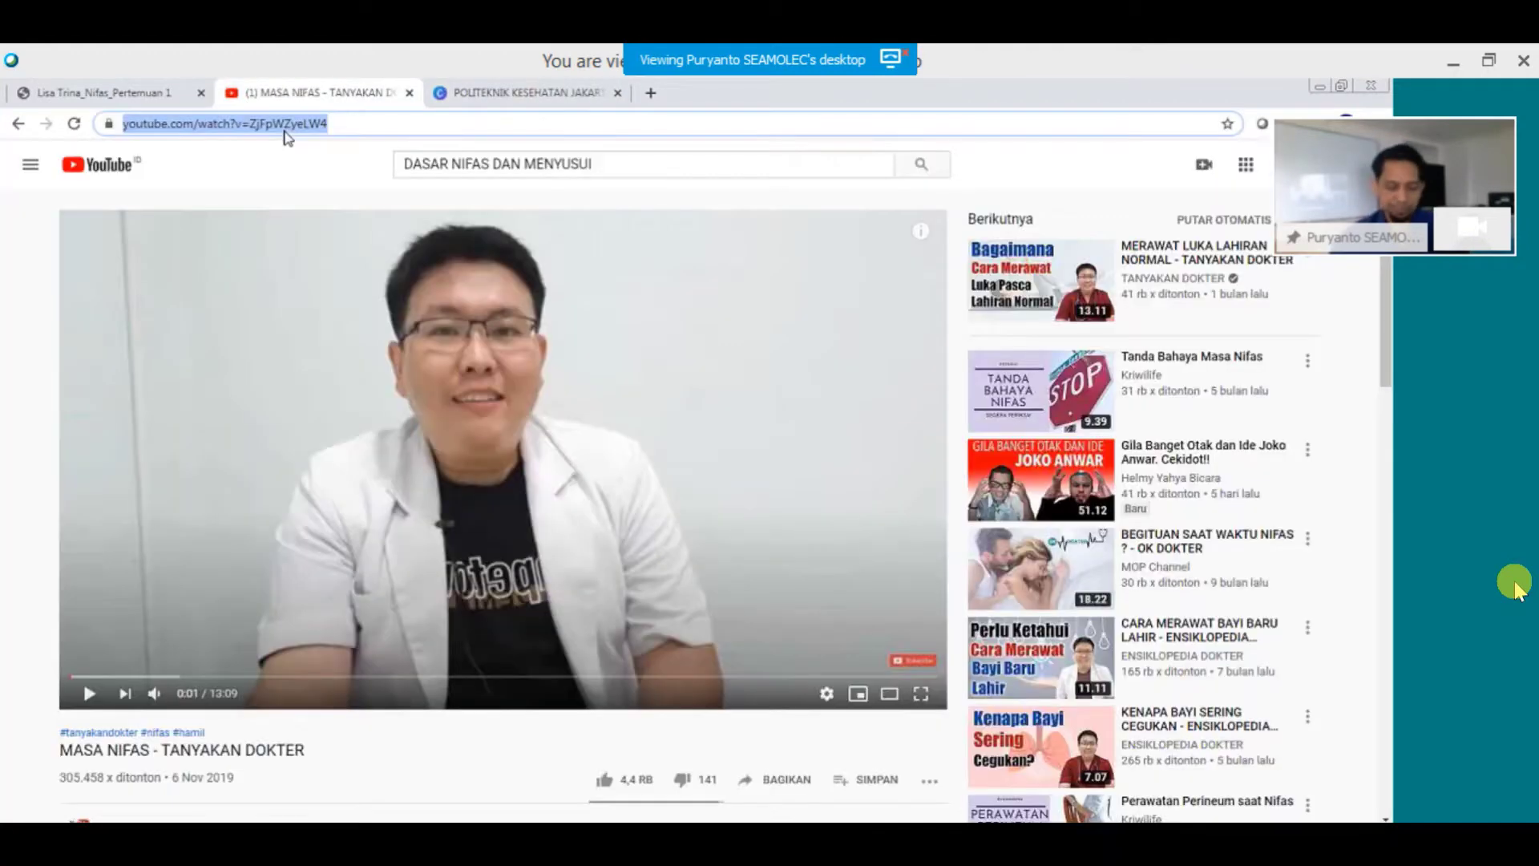
type("PODCAST")
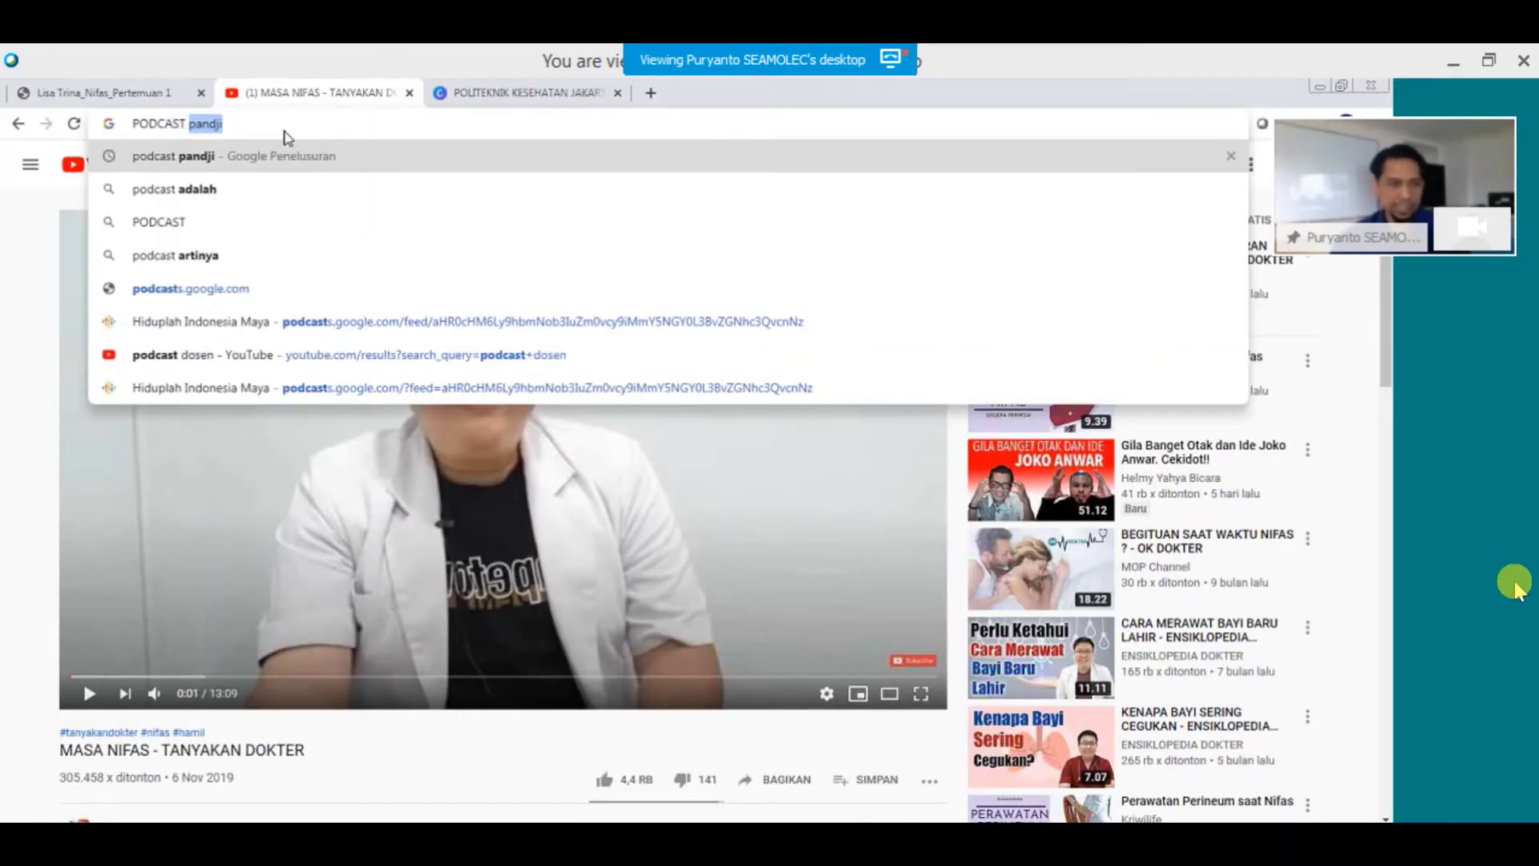
type(" NIFAS")
key("Return")
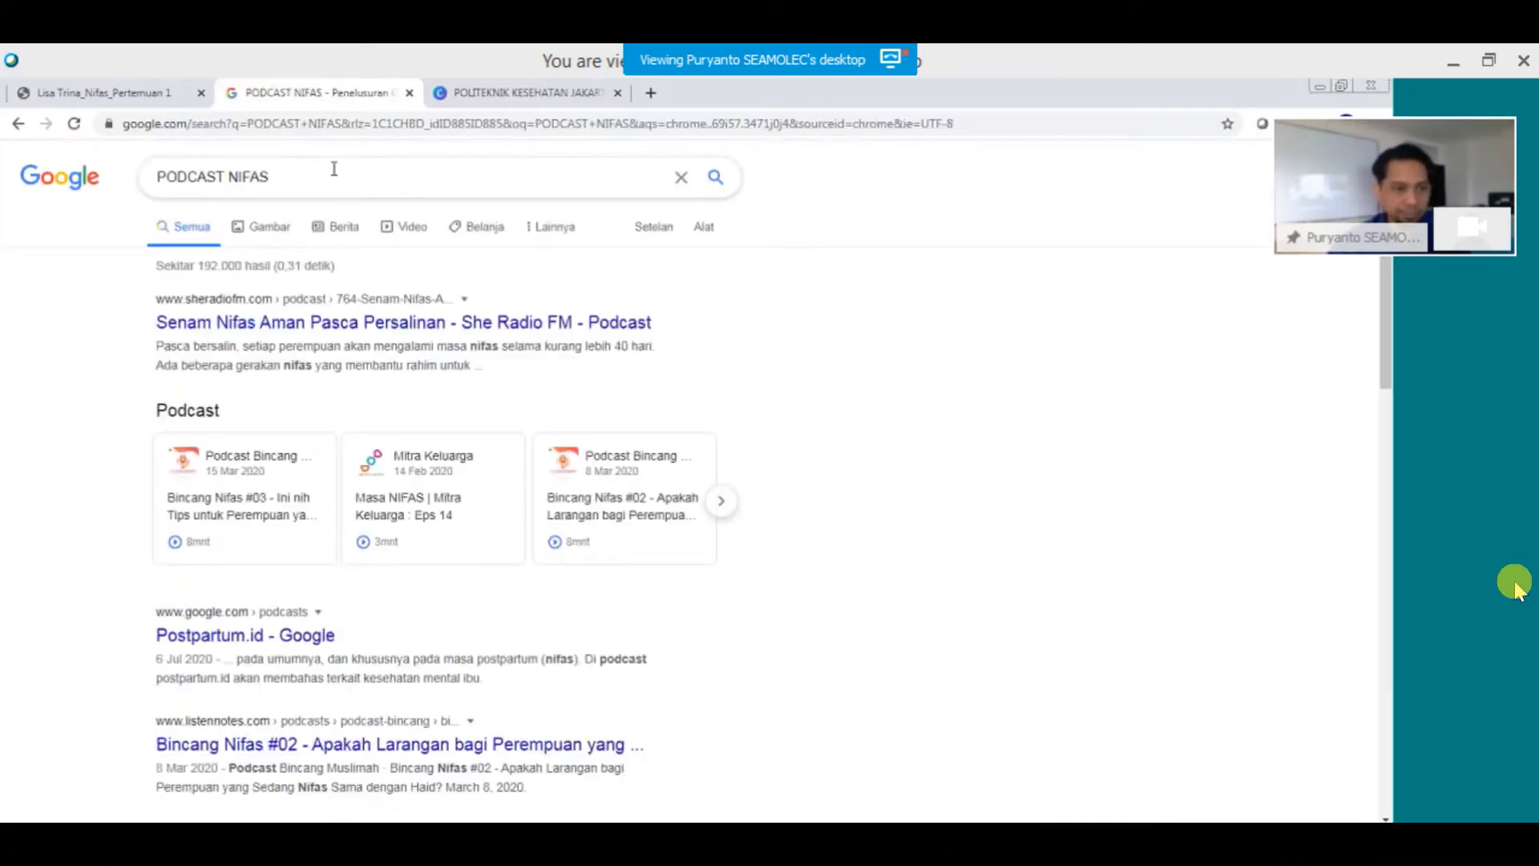
Open the She Radio FM result "Senam Nifas Aman Pasca Persalinan", look over its podcast page, and return to the search results.
scroll(284, 379, "down", 2)
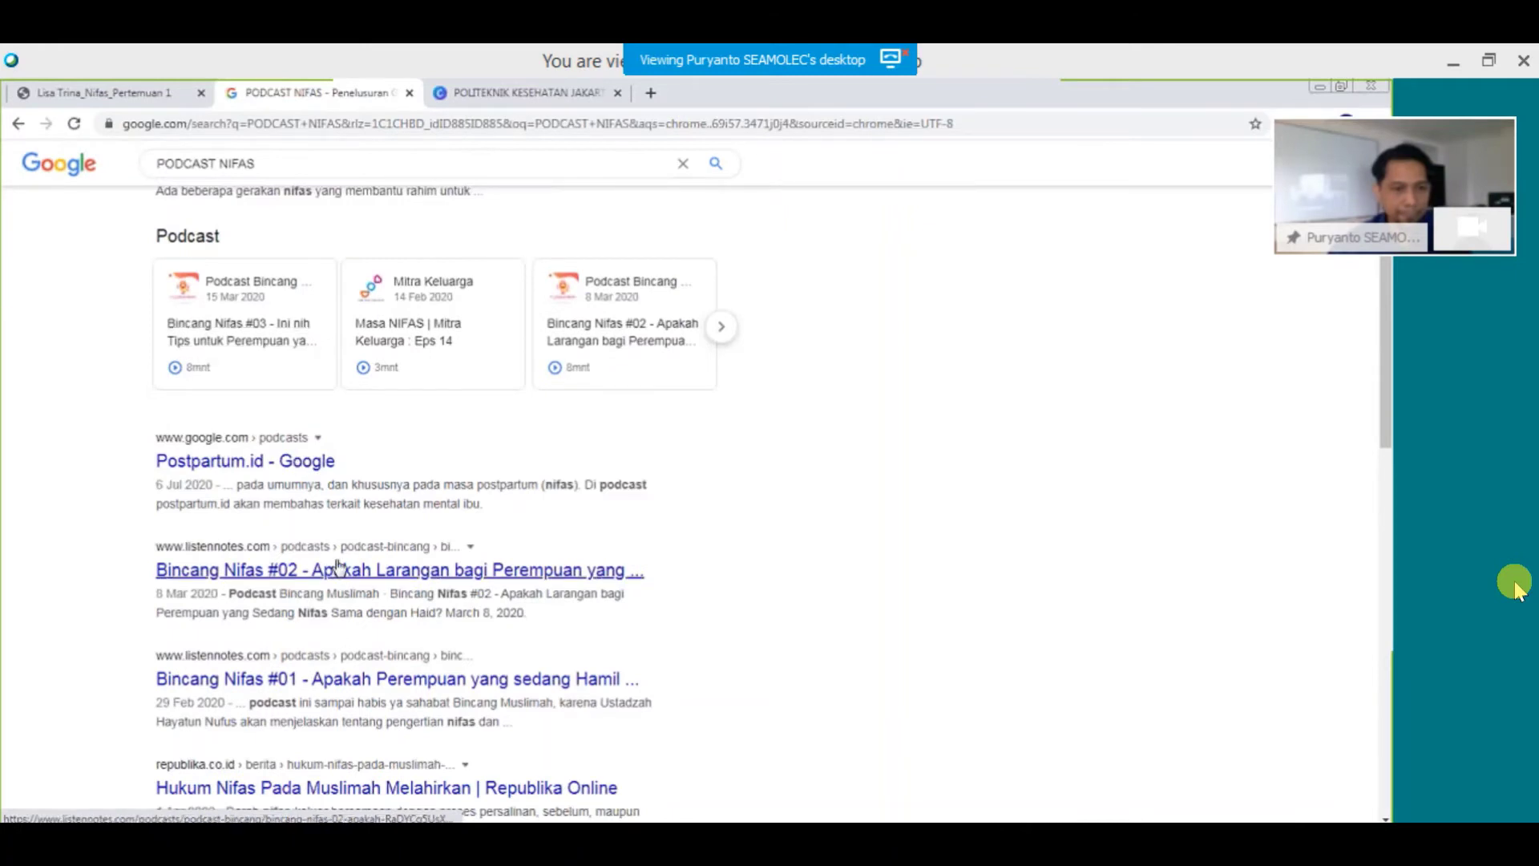
scroll(337, 565, "up", 1)
scroll(337, 565, "up", 1)
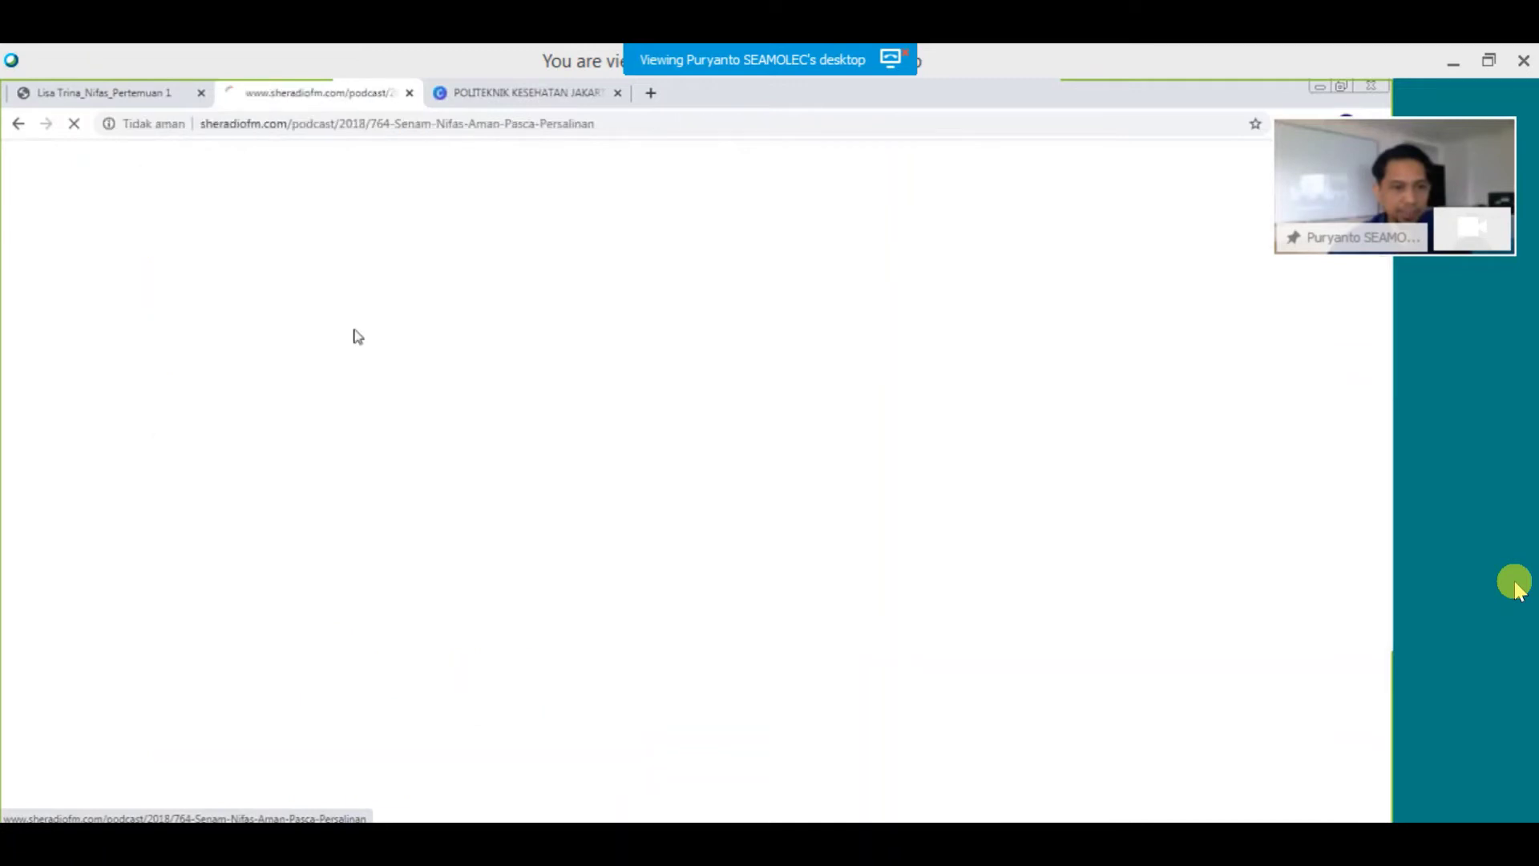
scroll(566, 526, "down", 4)
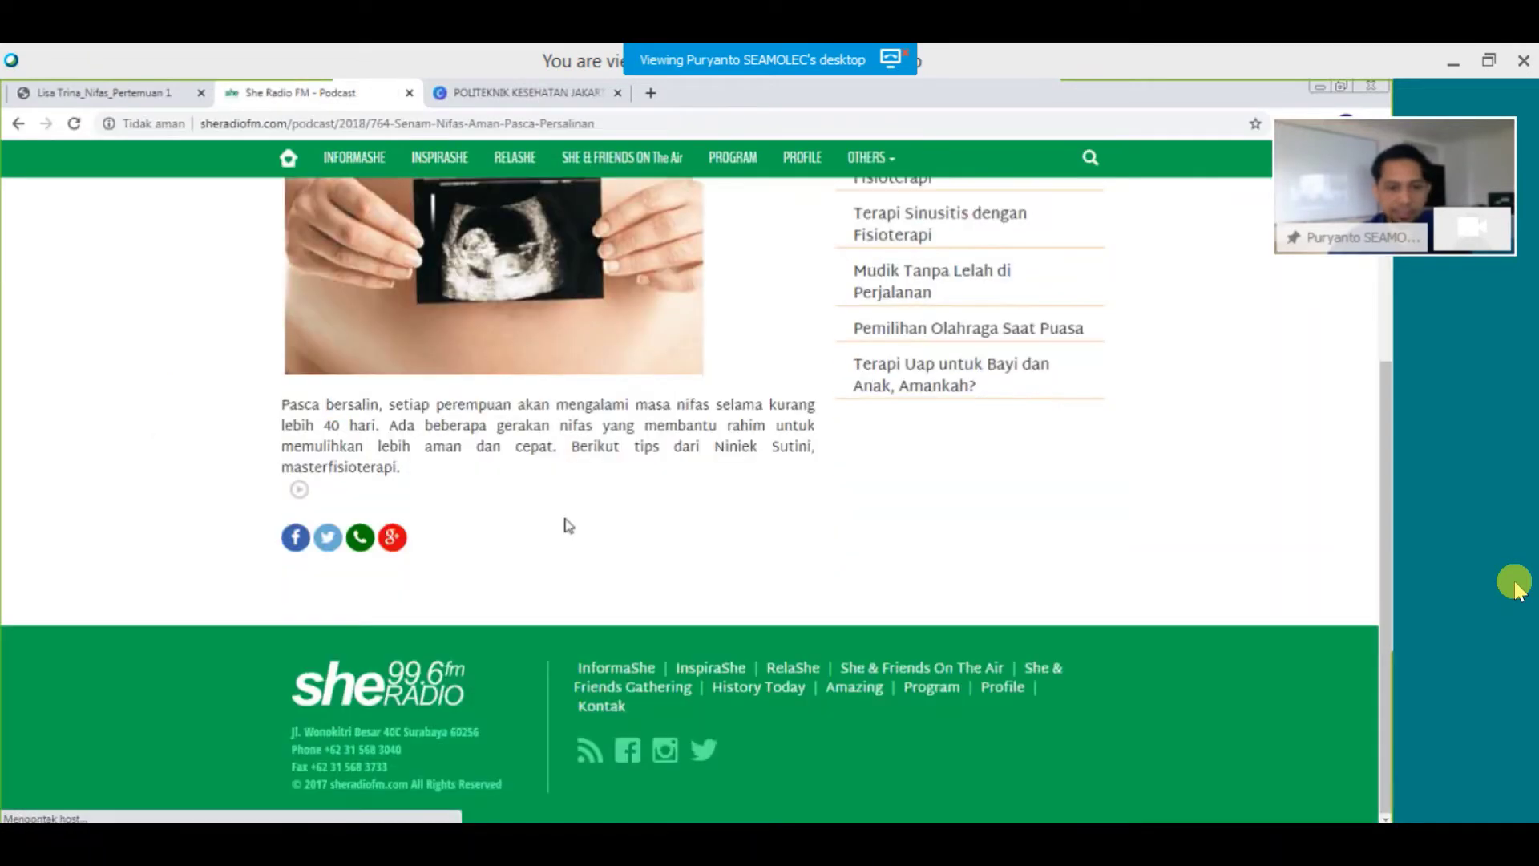
scroll(557, 519, "down", 1)
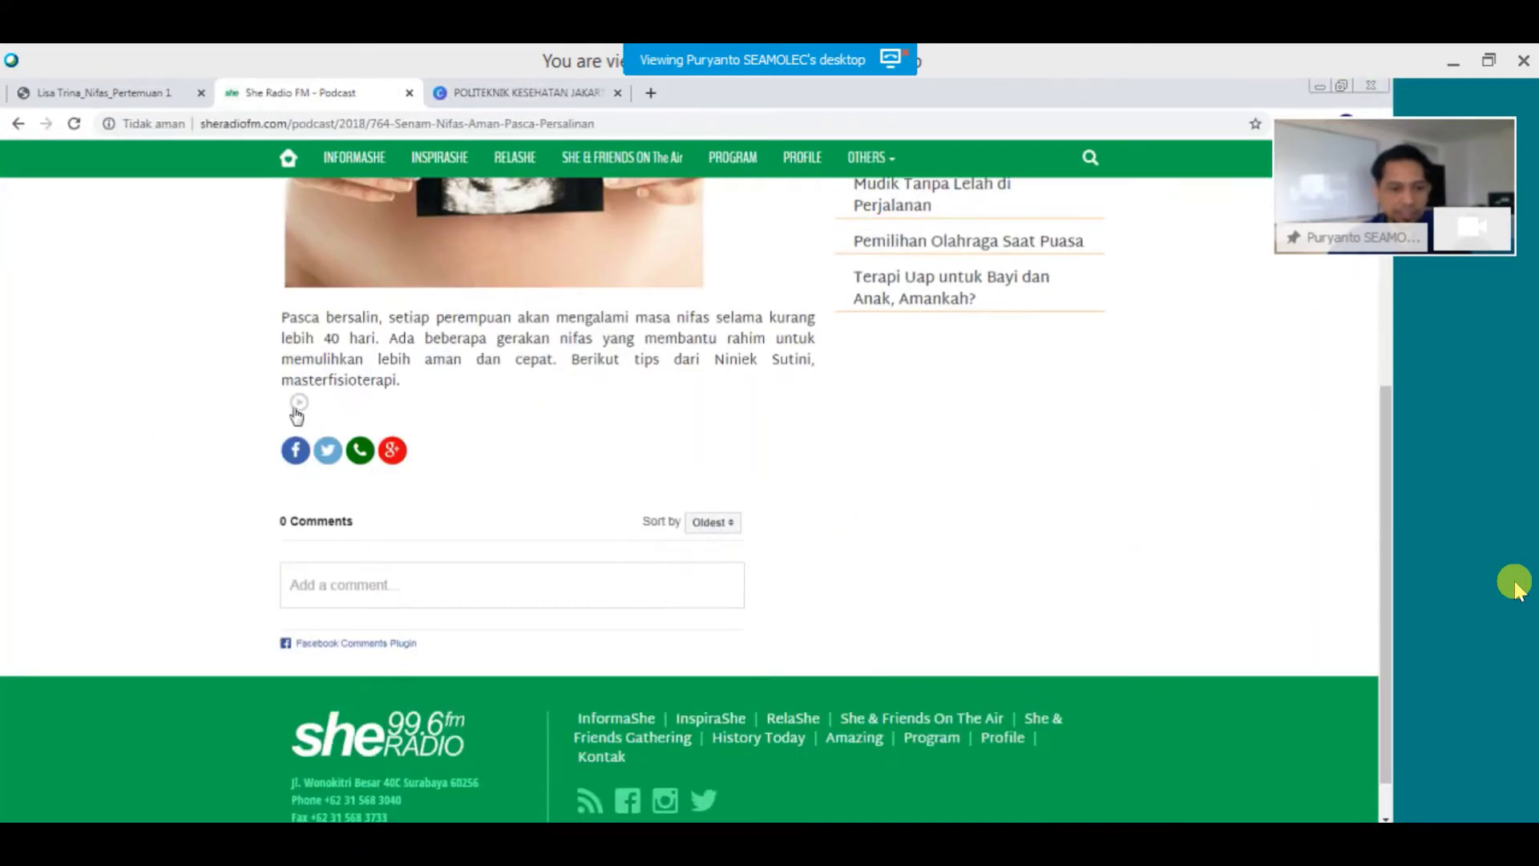
scroll(301, 414, "up", 3)
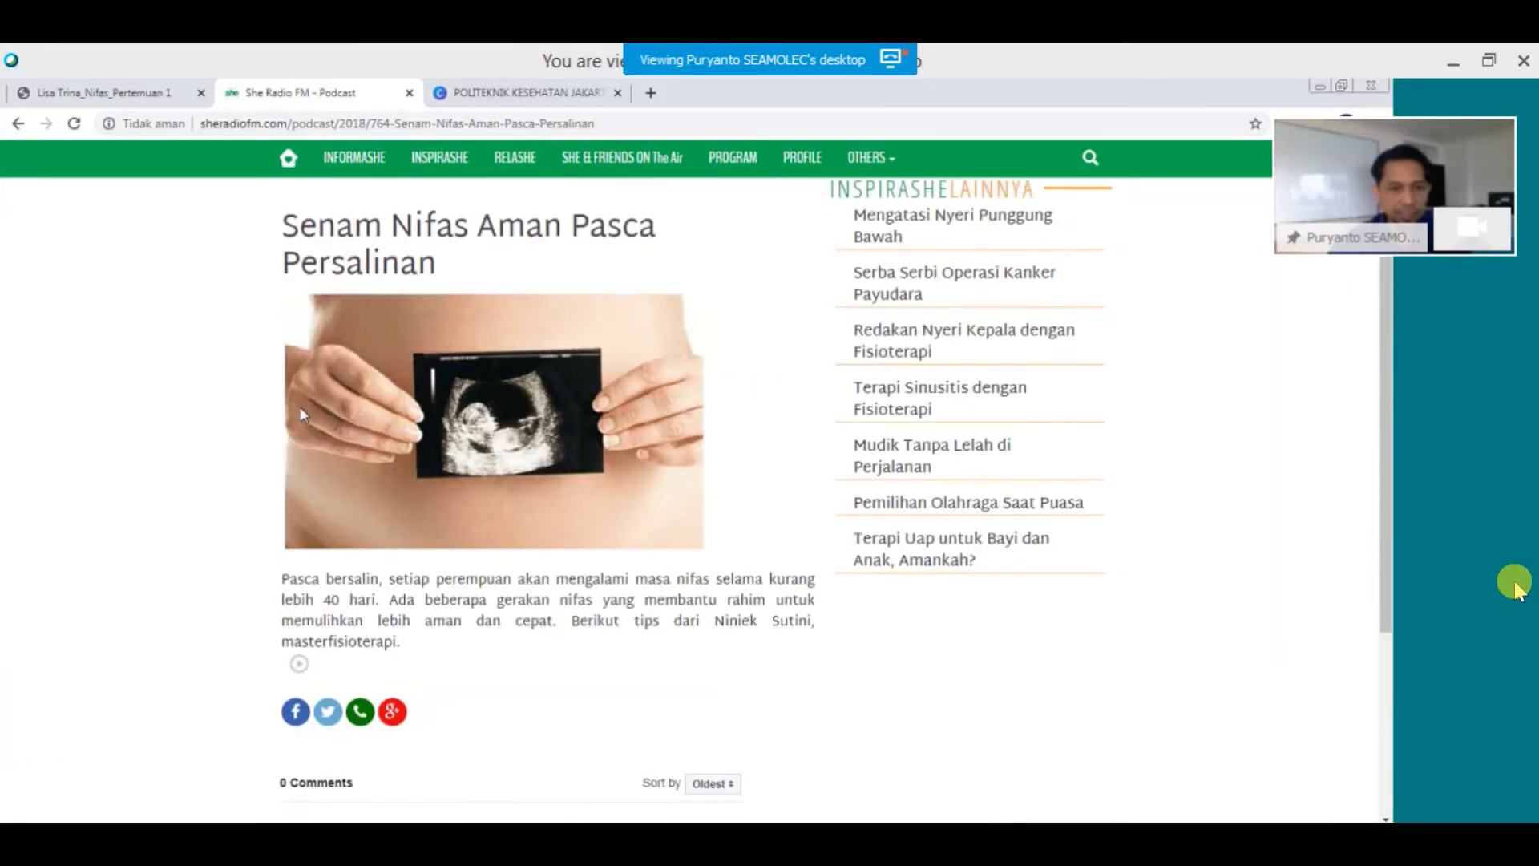
scroll(444, 633, "down", 4)
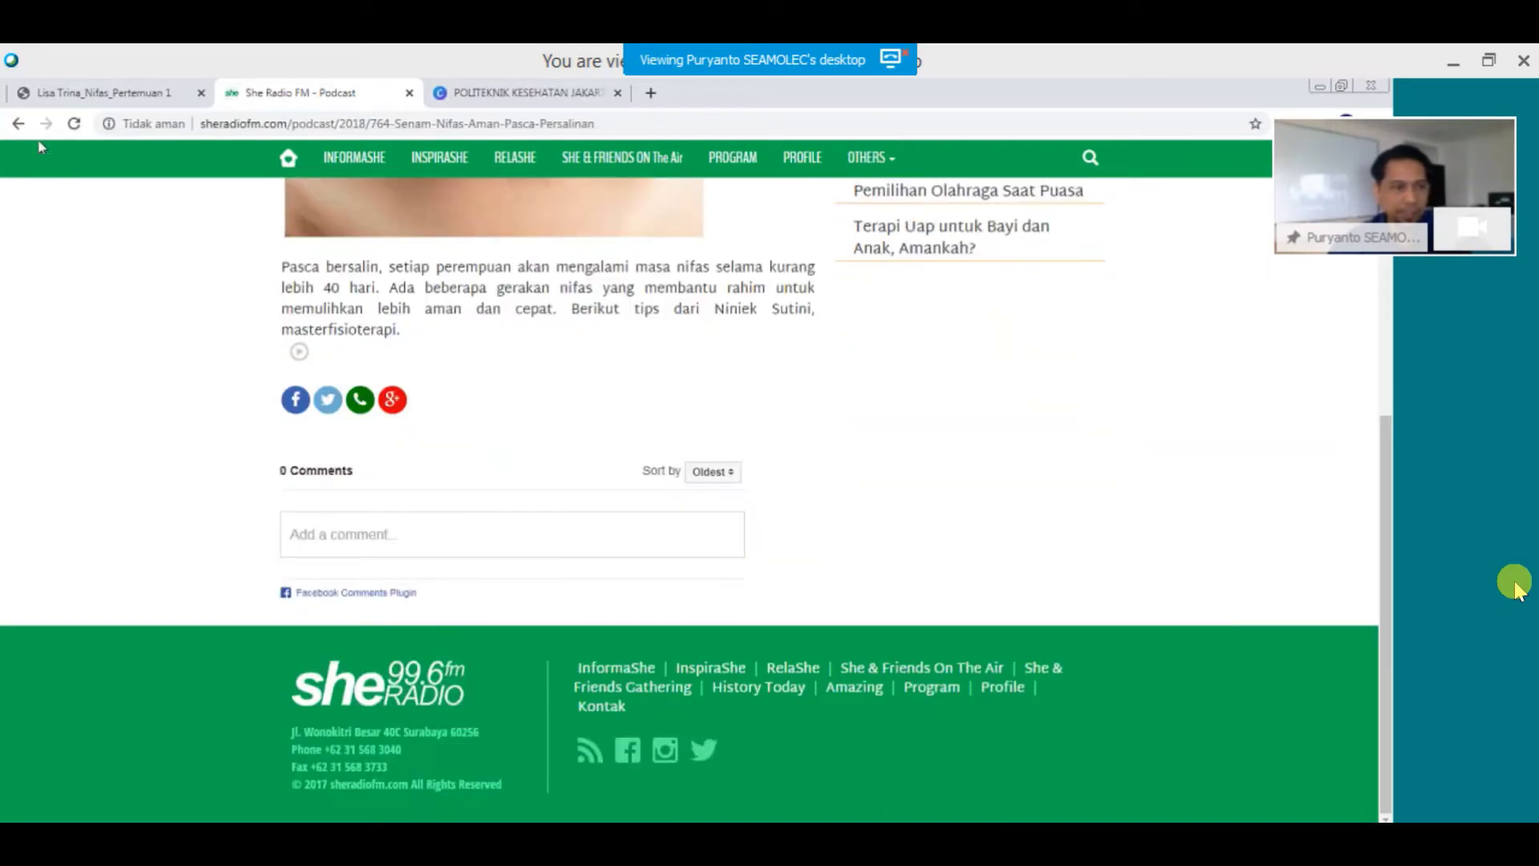
left_click(17, 125)
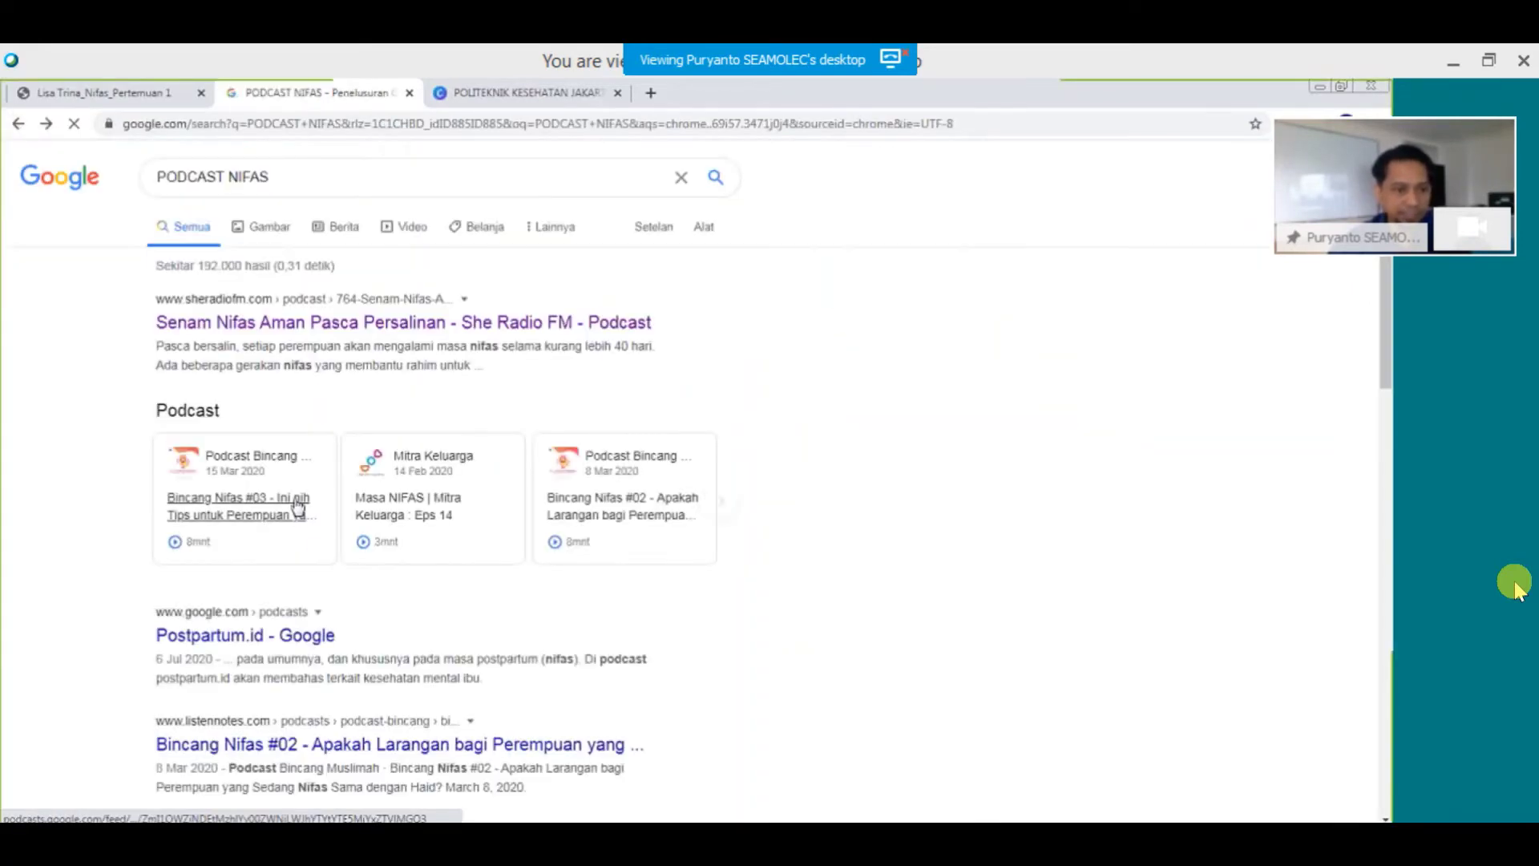
Search for "PODCAST NIFAS SPOTIFY" and open the Spotify episode "Masa NIFAS | Mitra Keluarga : Eps 14".
scroll(295, 498, "down", 2)
scroll(295, 498, "up", 2)
left_click(285, 177)
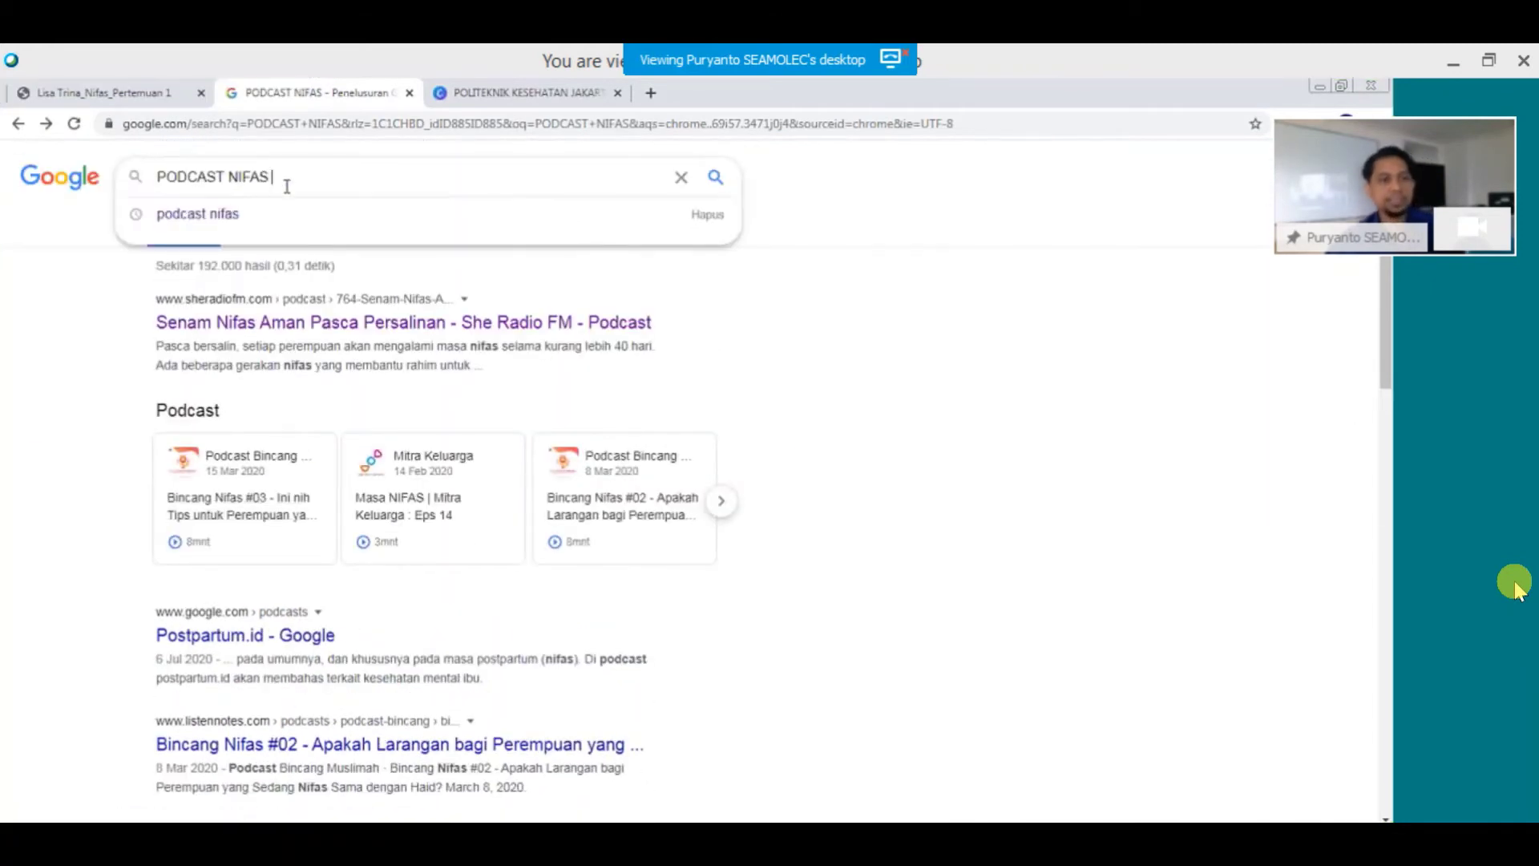
type("SPOTI")
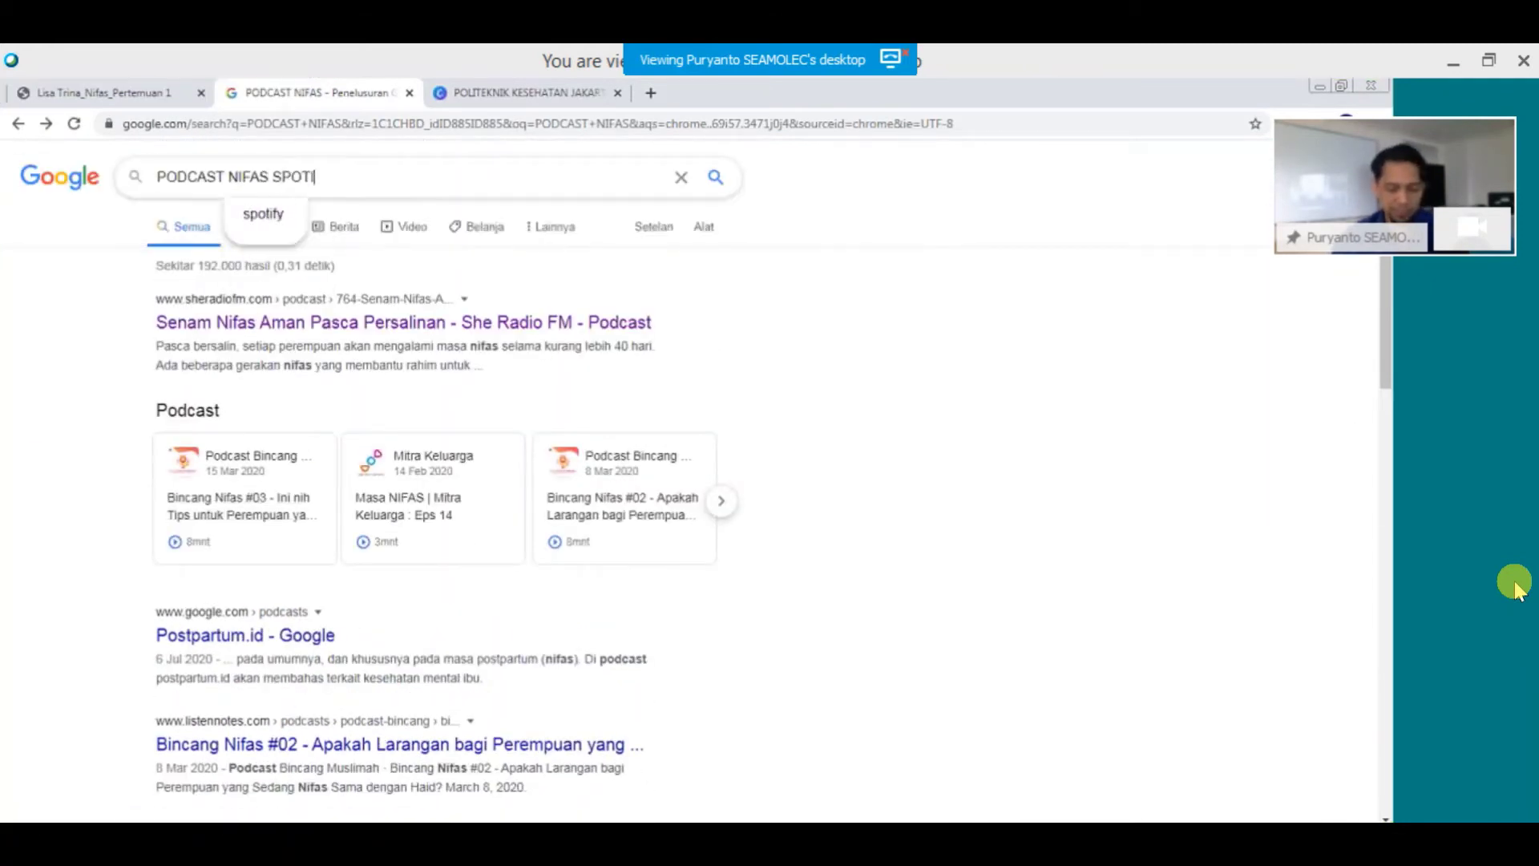
type("FY")
key("Return")
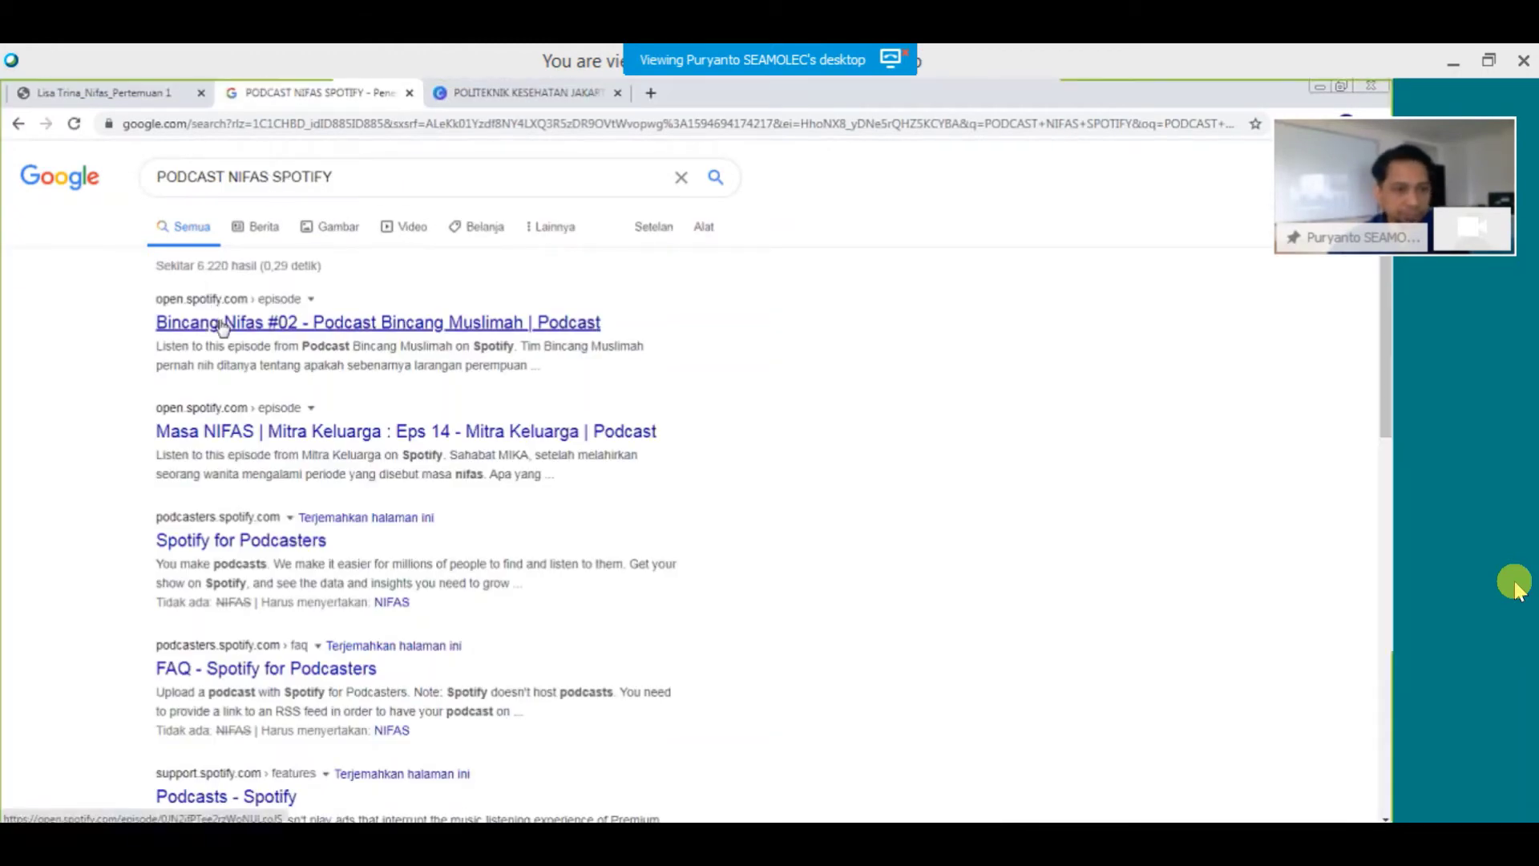
left_click(253, 443)
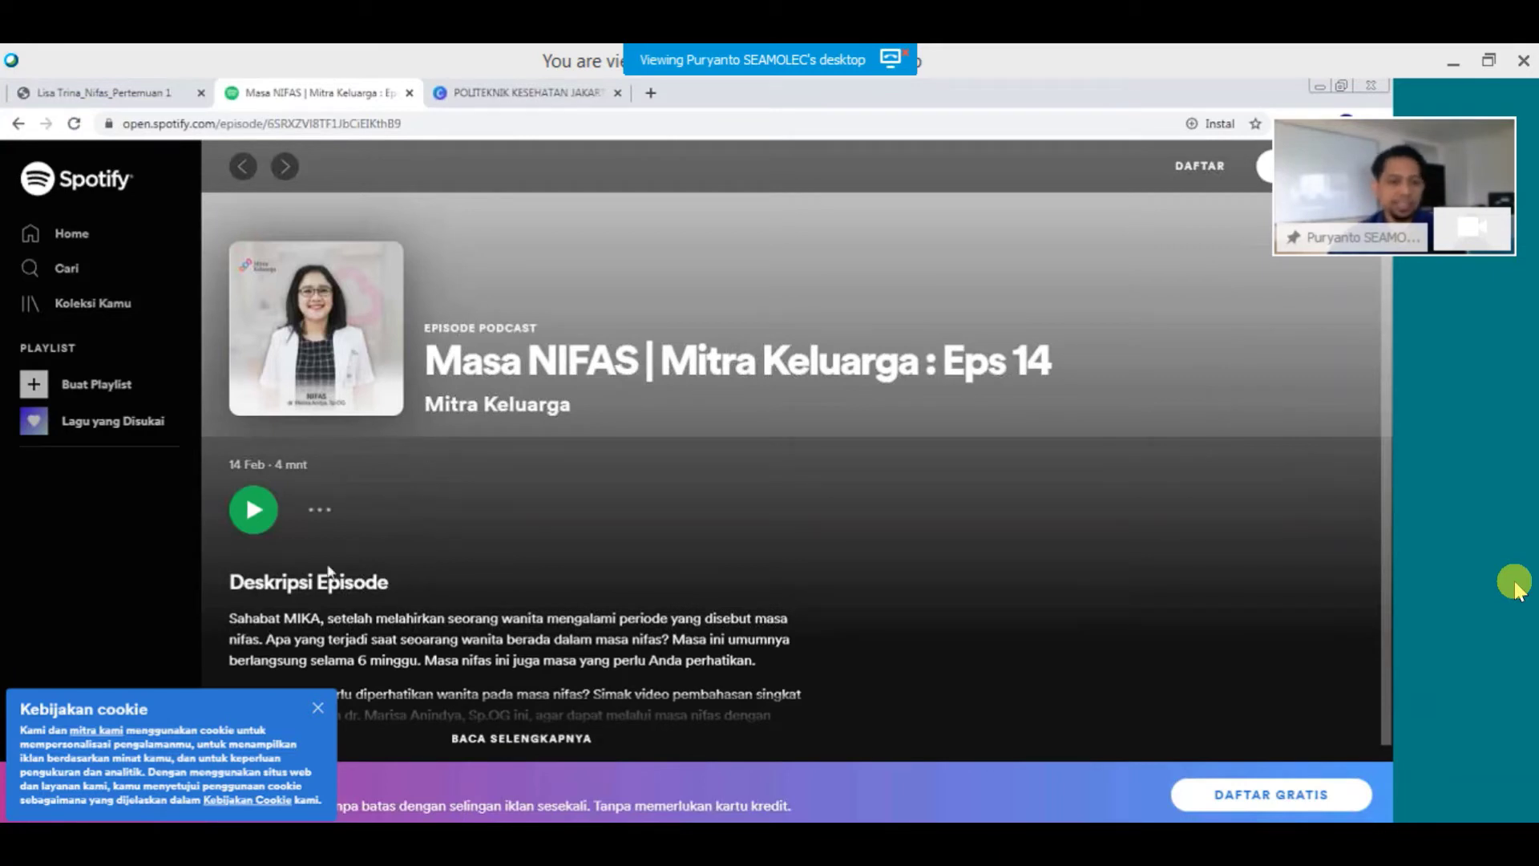
Preview the "Masa NIFAS" podcast episode by playing short parts of it, leaving it paused.
scroll(330, 570, "down", 1)
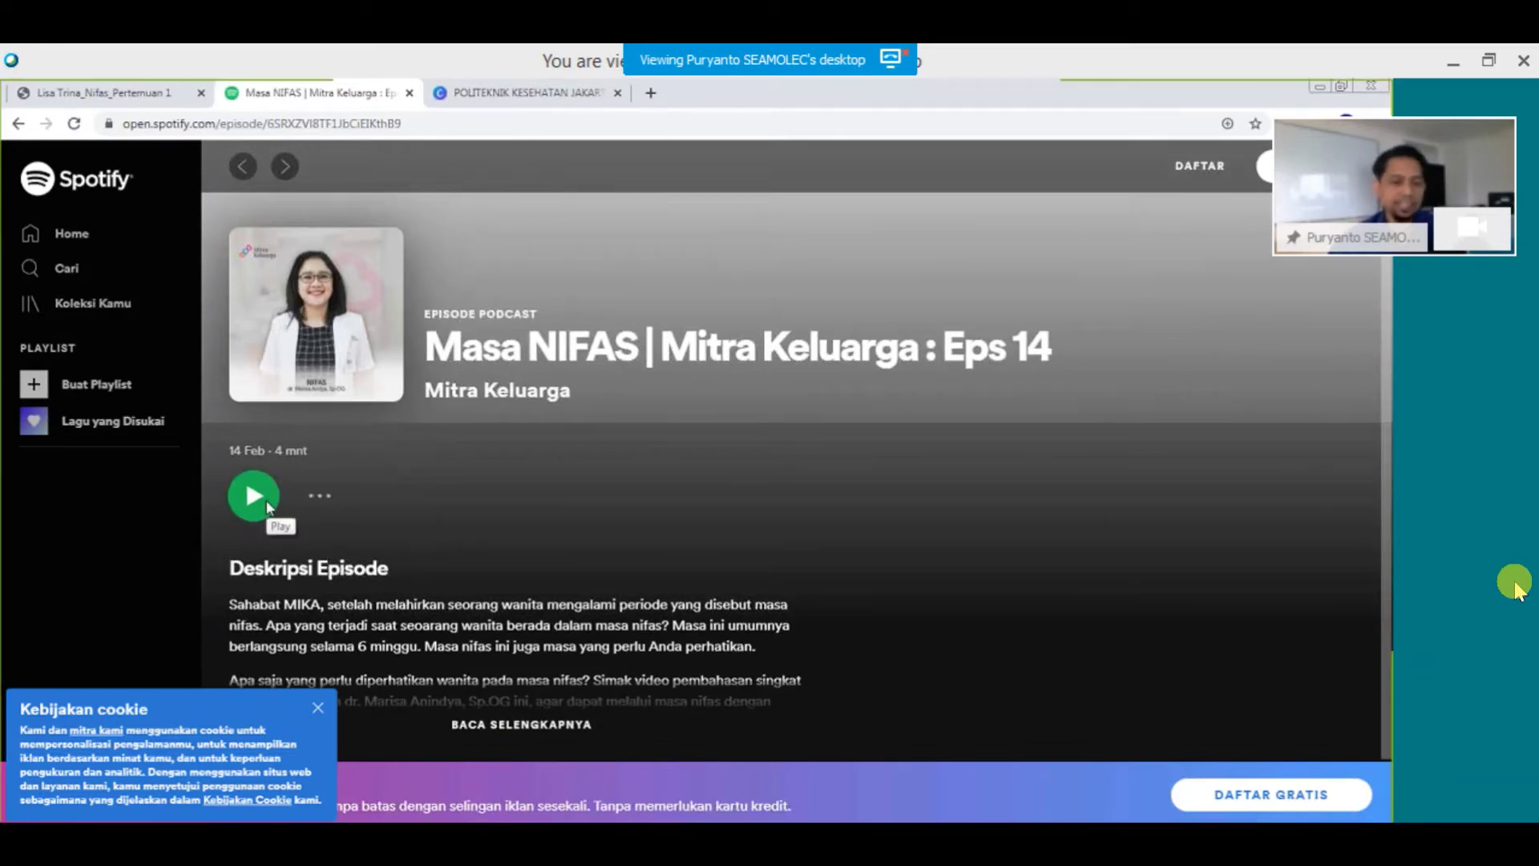
left_click(267, 505)
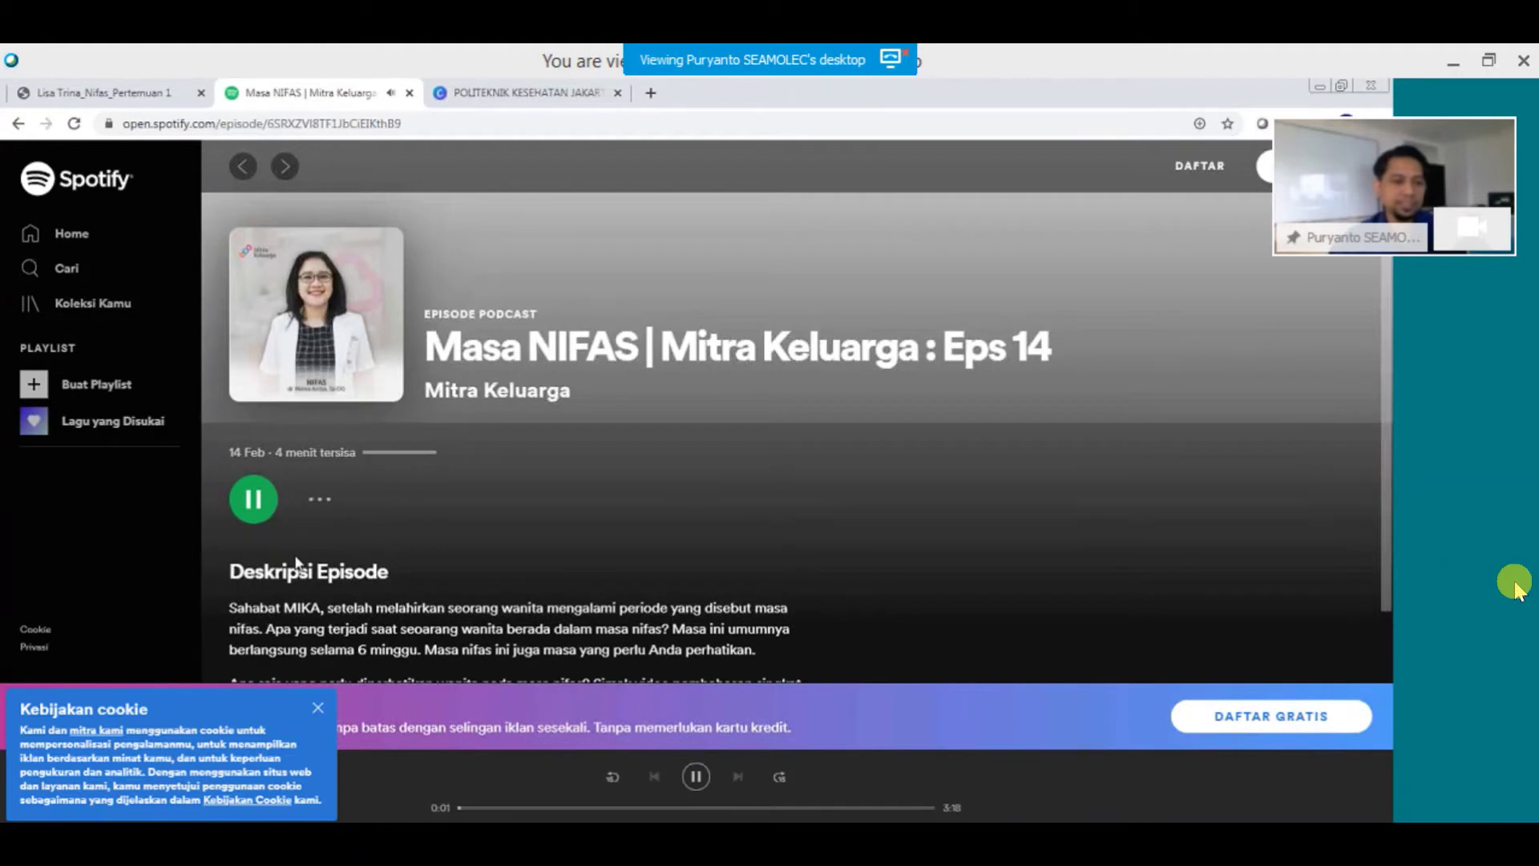
left_click(261, 510)
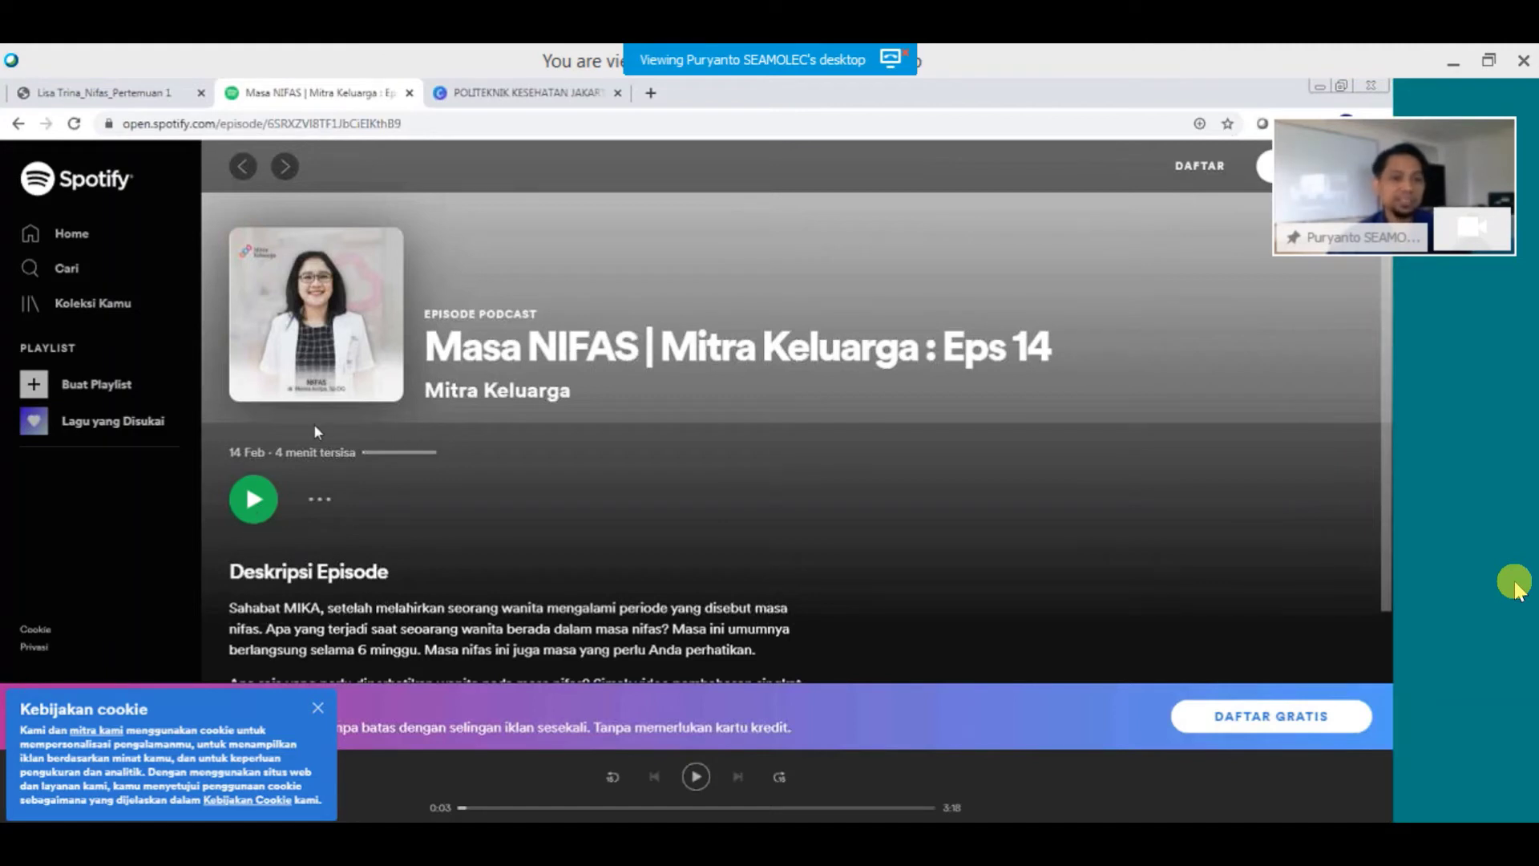
left_click(403, 125)
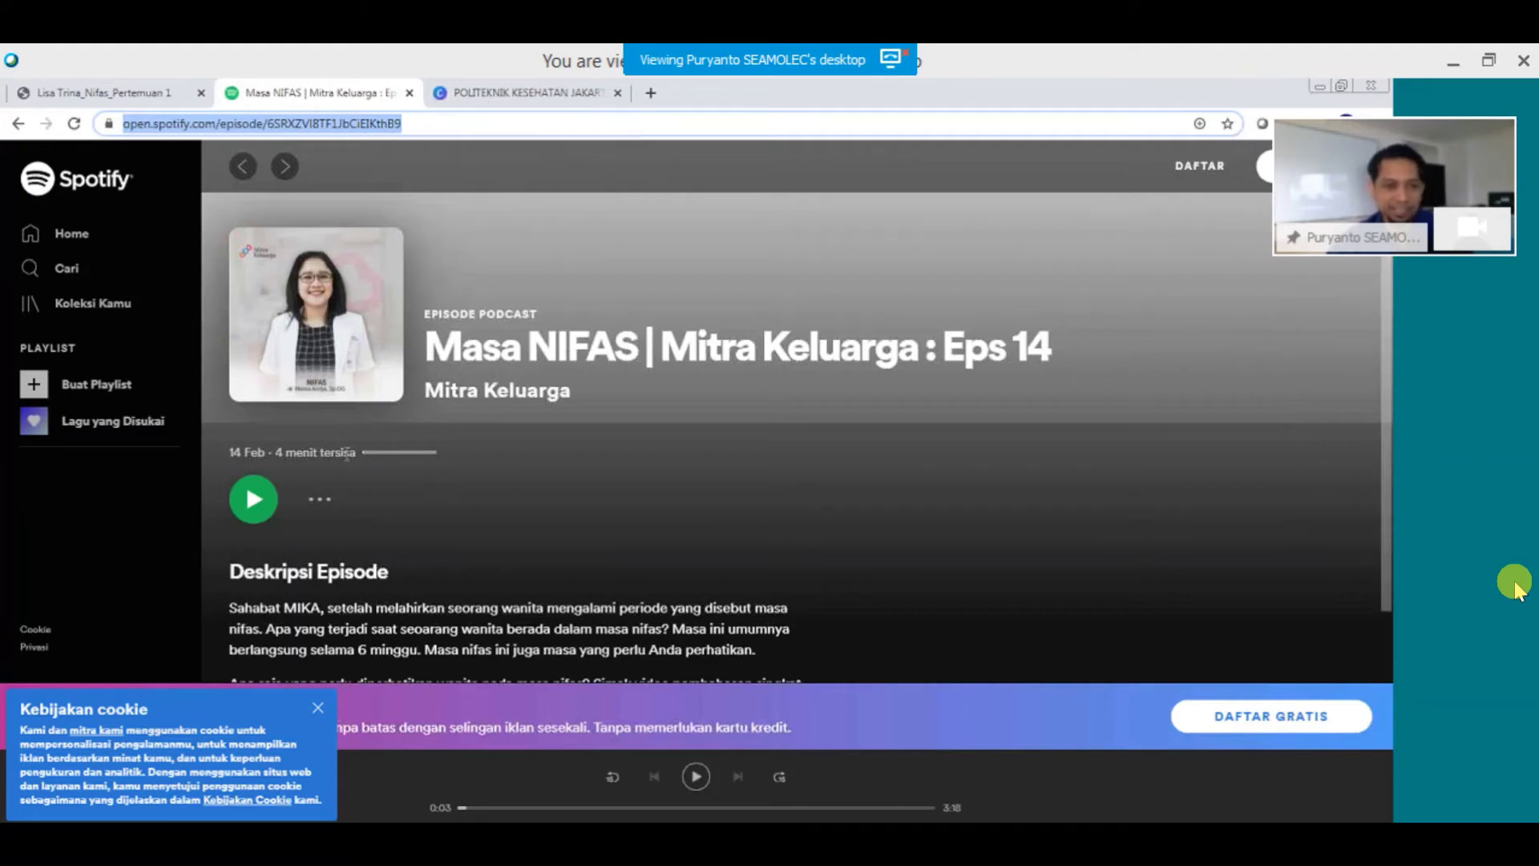
left_click(243, 513)
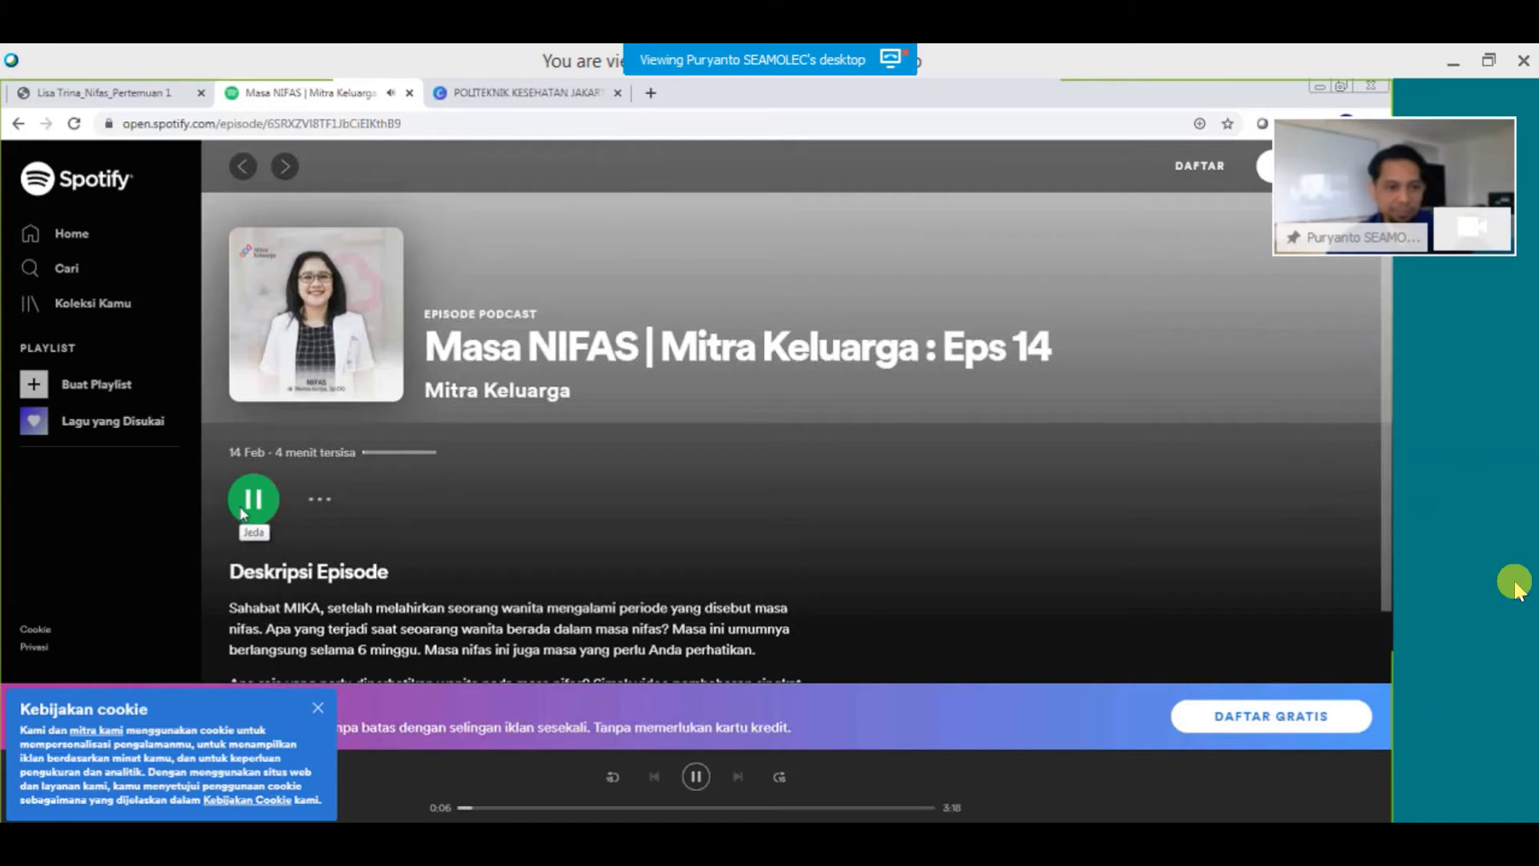
left_click(243, 513)
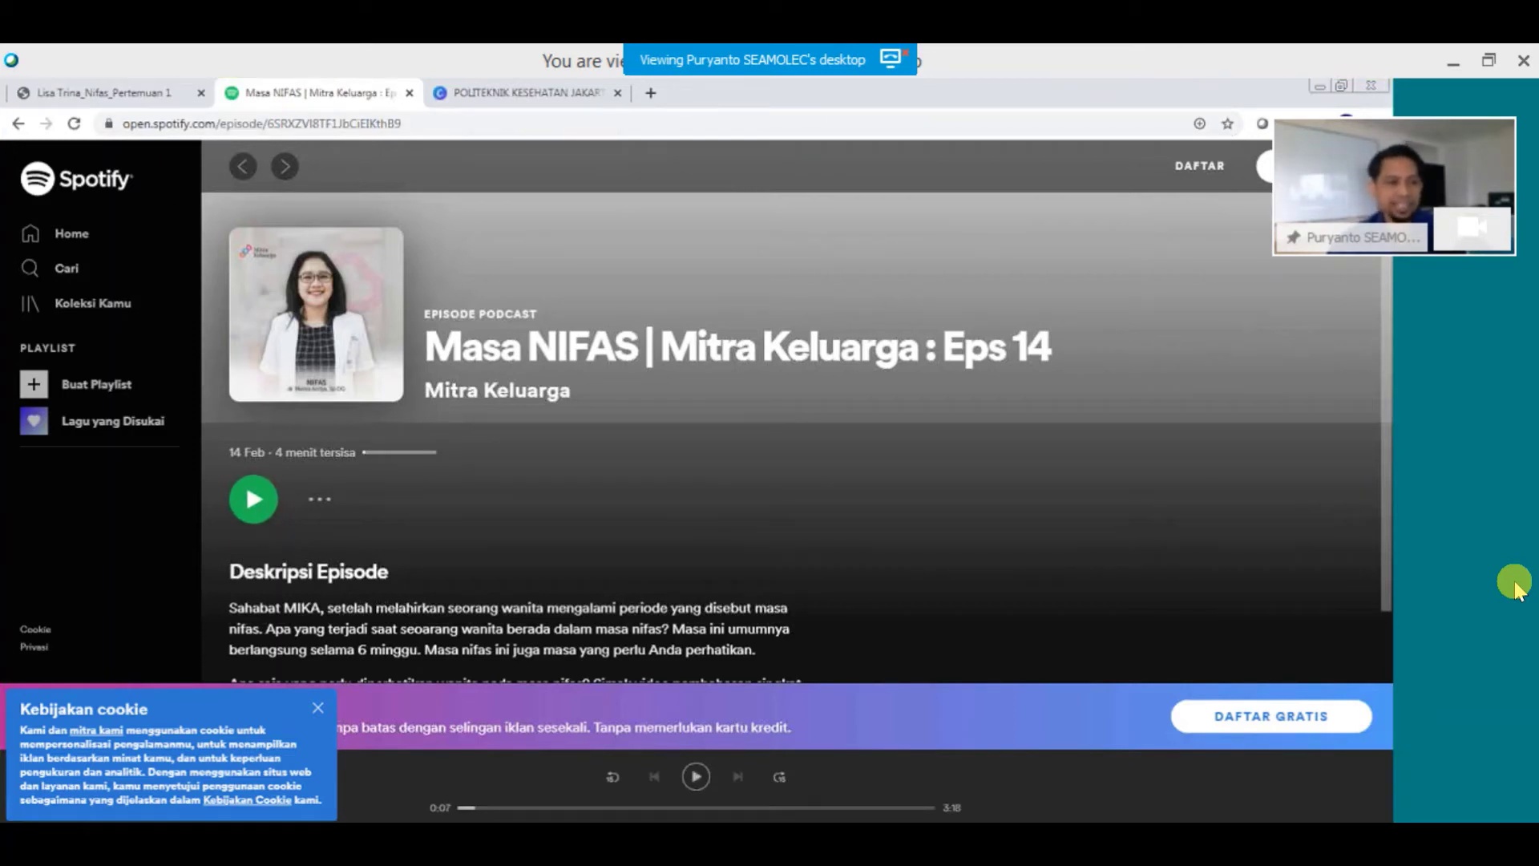
Copy the Spotify episode's web address and embed it on page 3 of the Canva design.
left_click(242, 125)
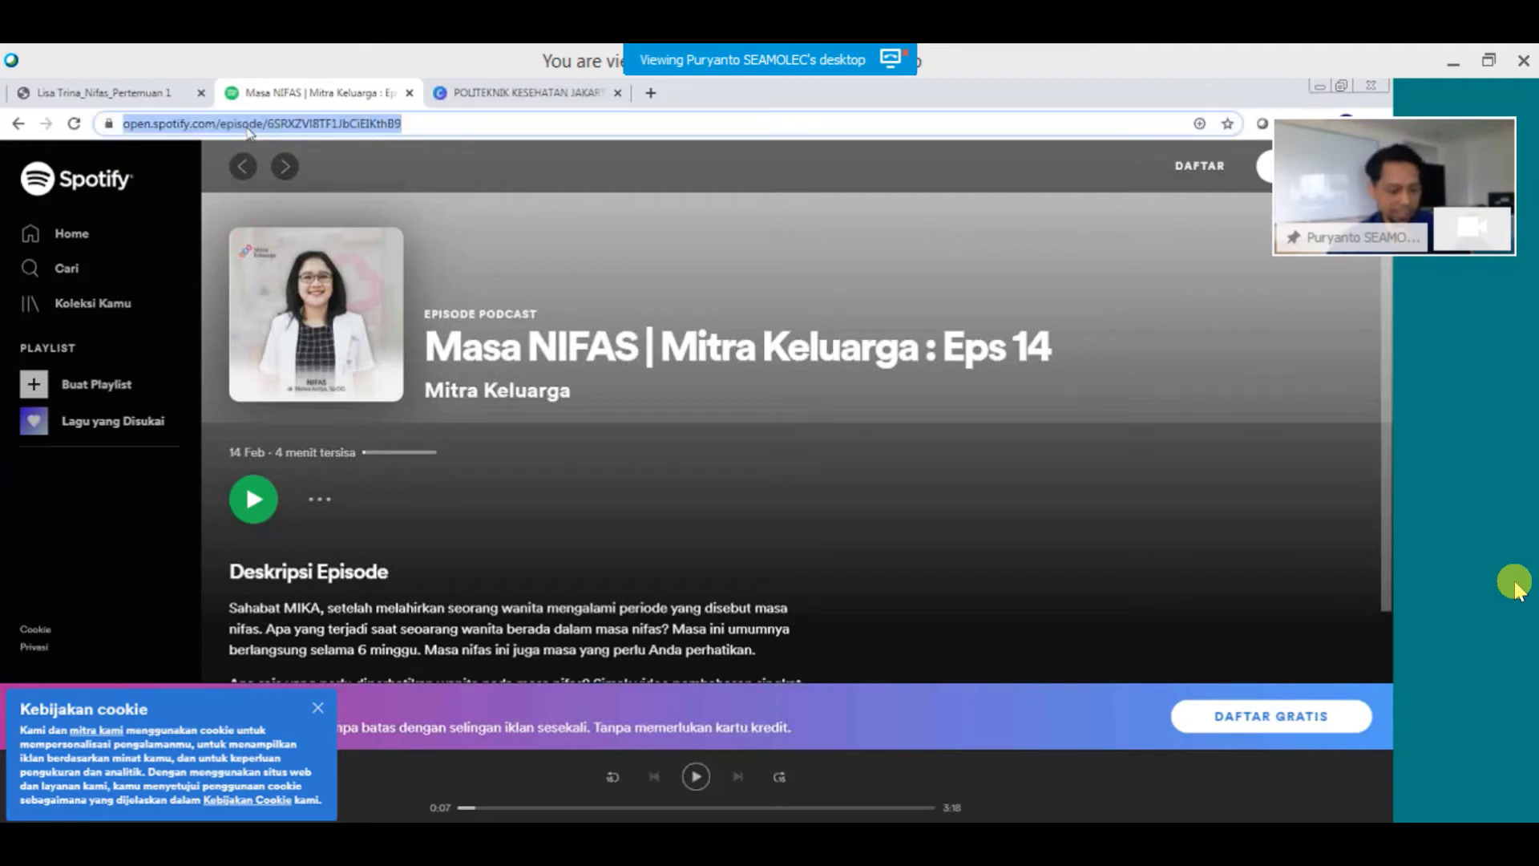
left_click(473, 93)
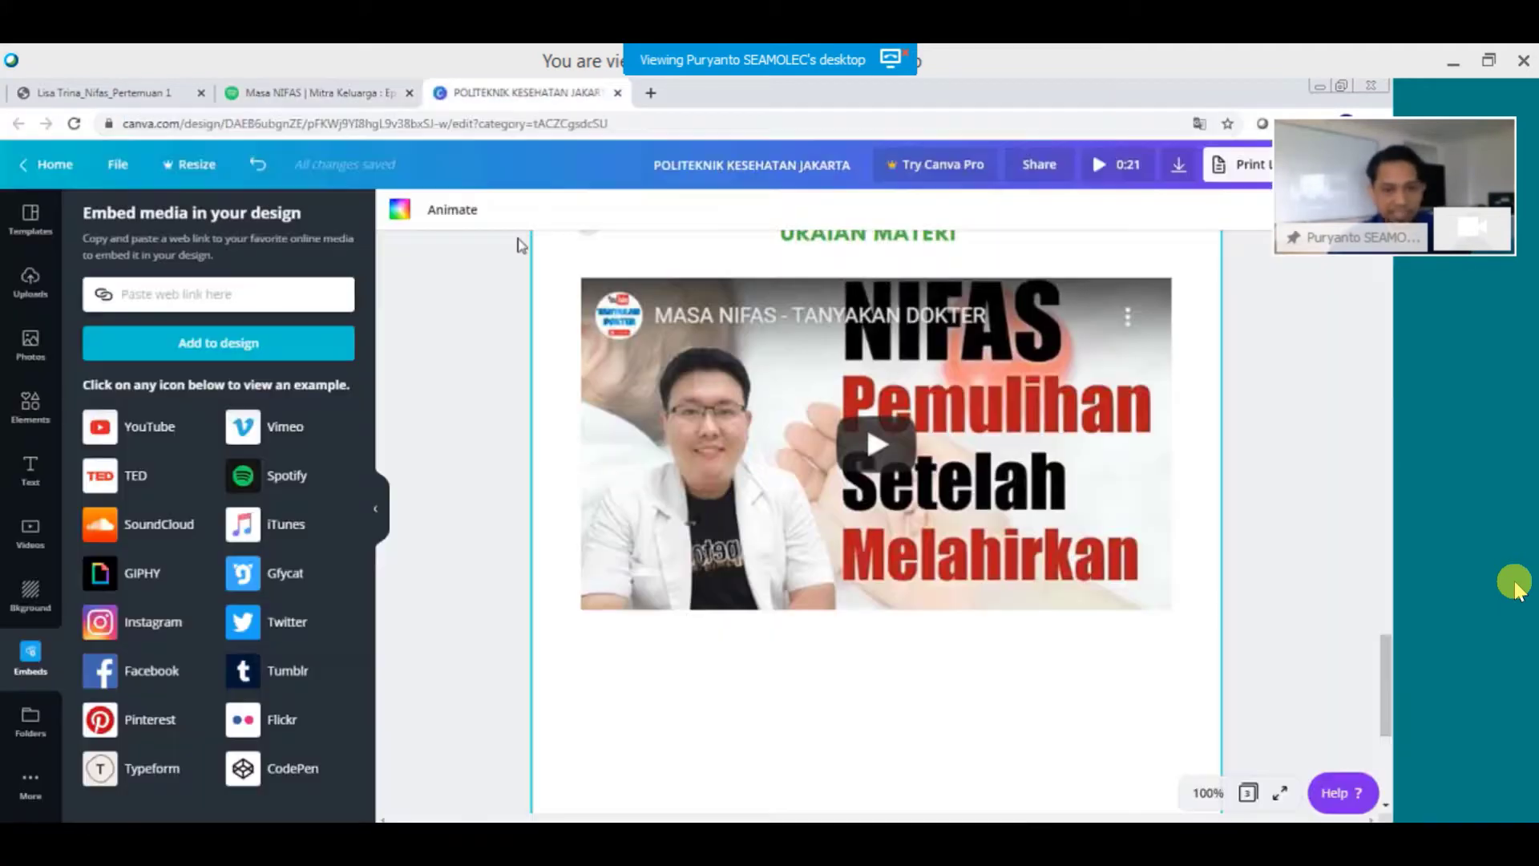
scroll(435, 638, "down", 2)
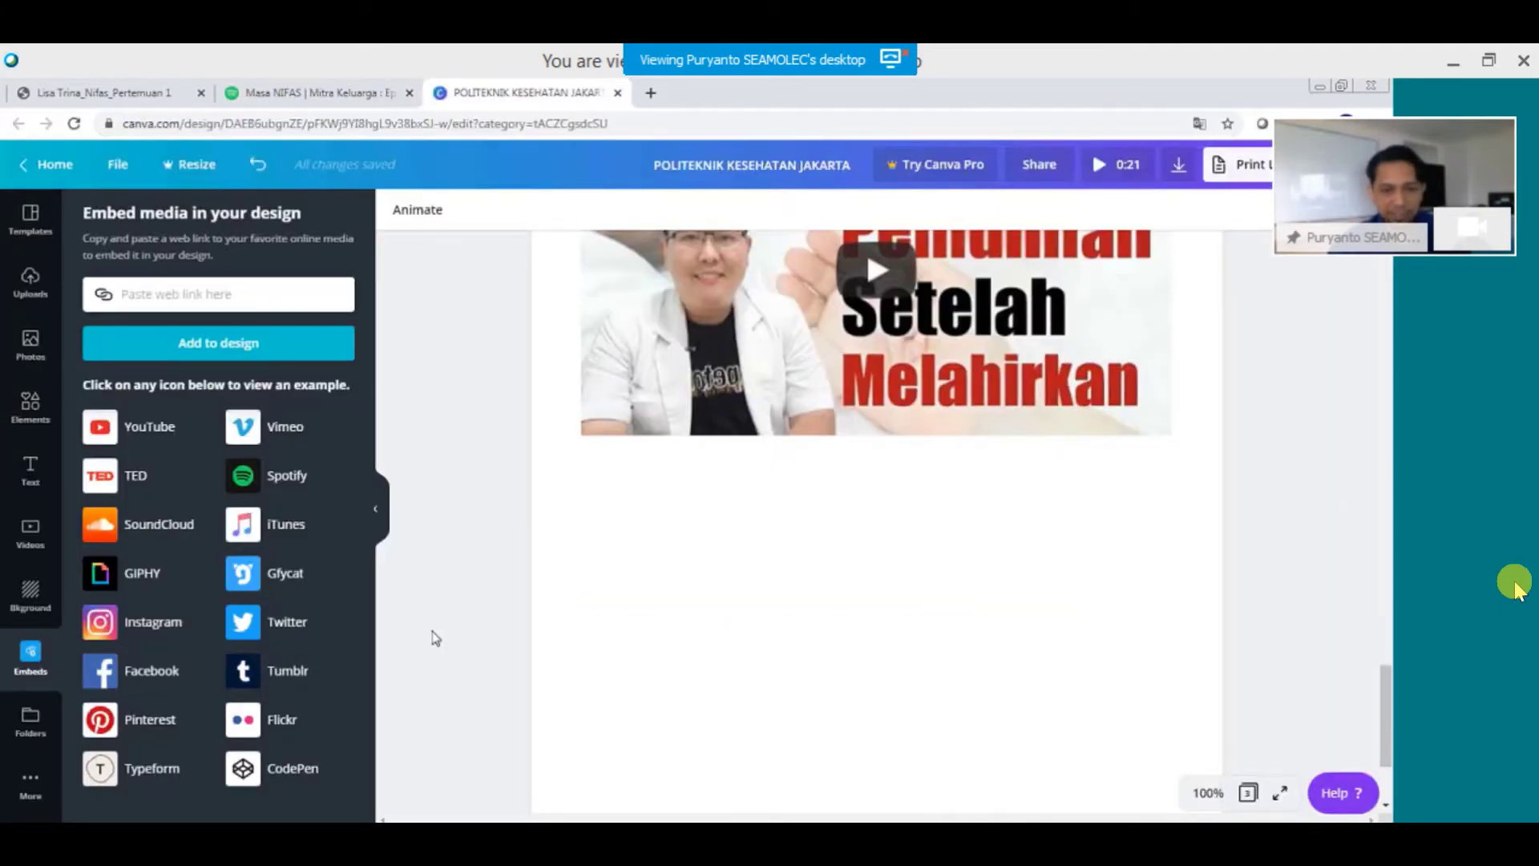
left_click(214, 294)
key("ctrl+v")
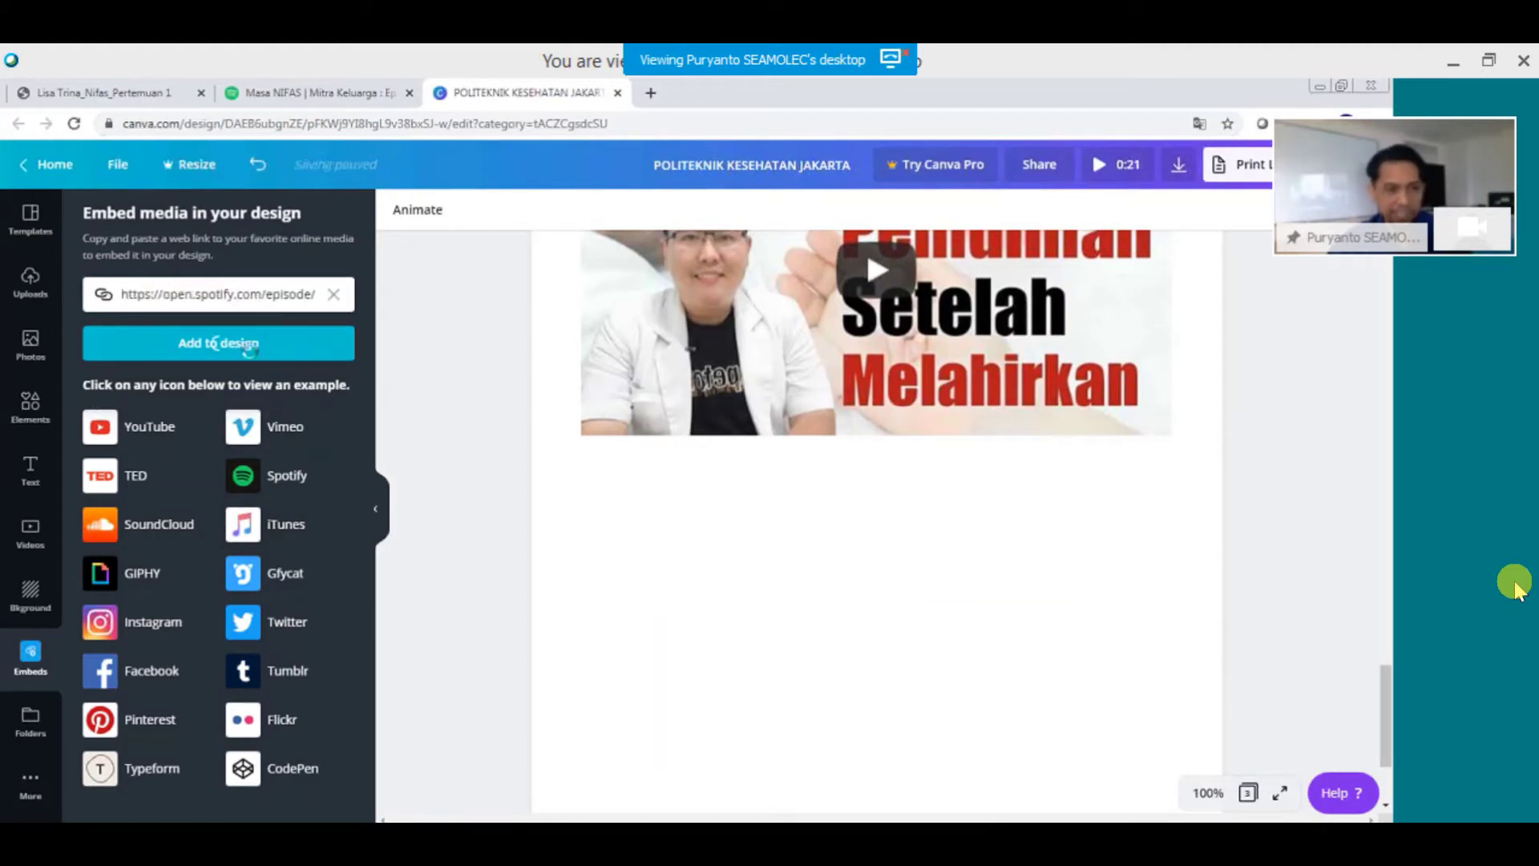
left_click(244, 344)
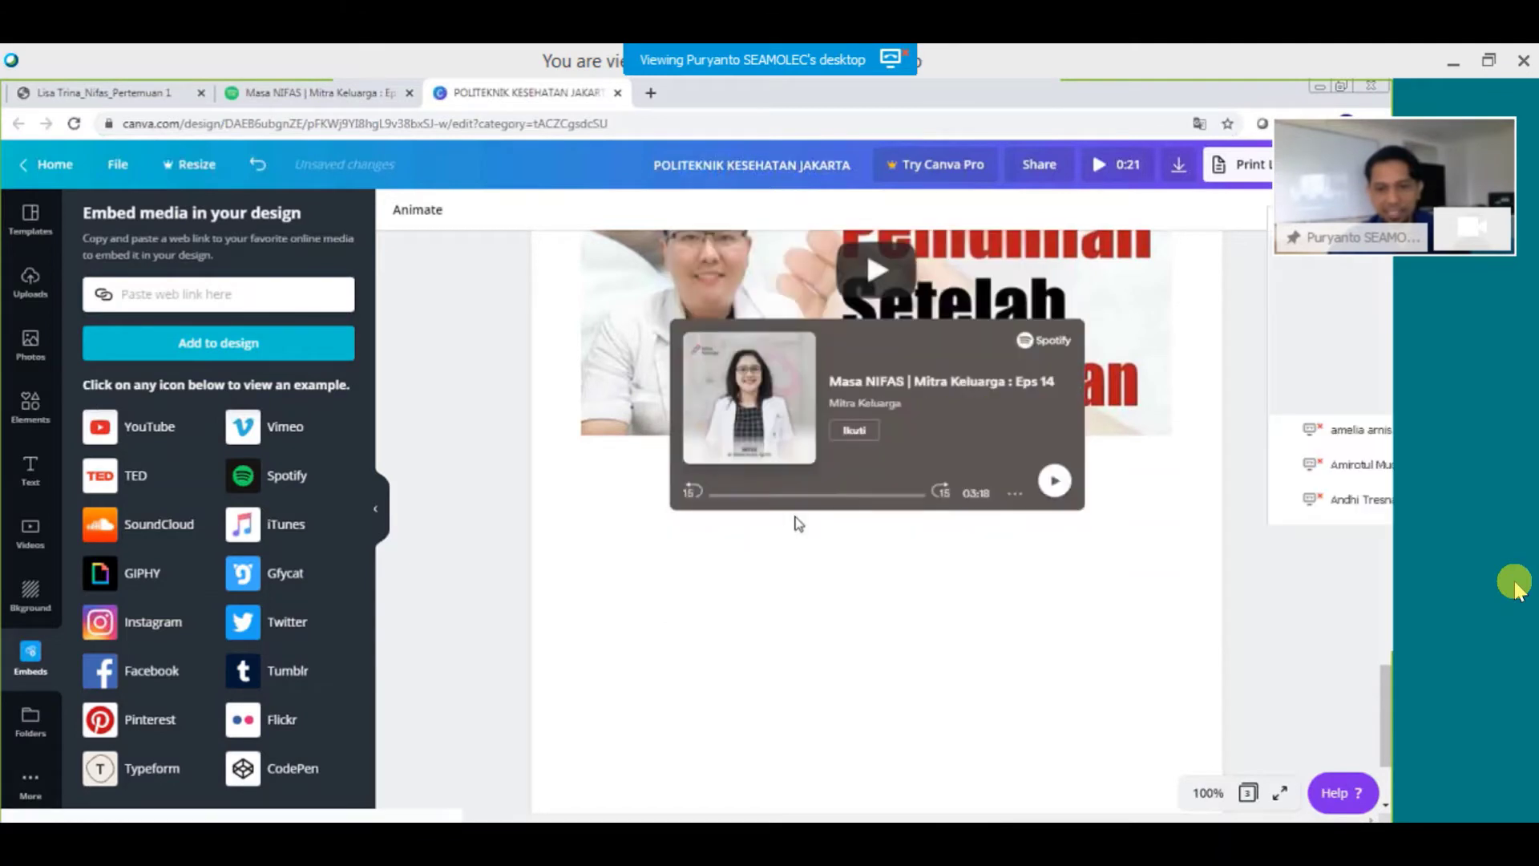
Move the embedded Spotify player into the empty space beneath the video and check both embeds on page 3.
left_click_drag(861, 459, 844, 621)
left_click_drag(845, 498, 869, 486)
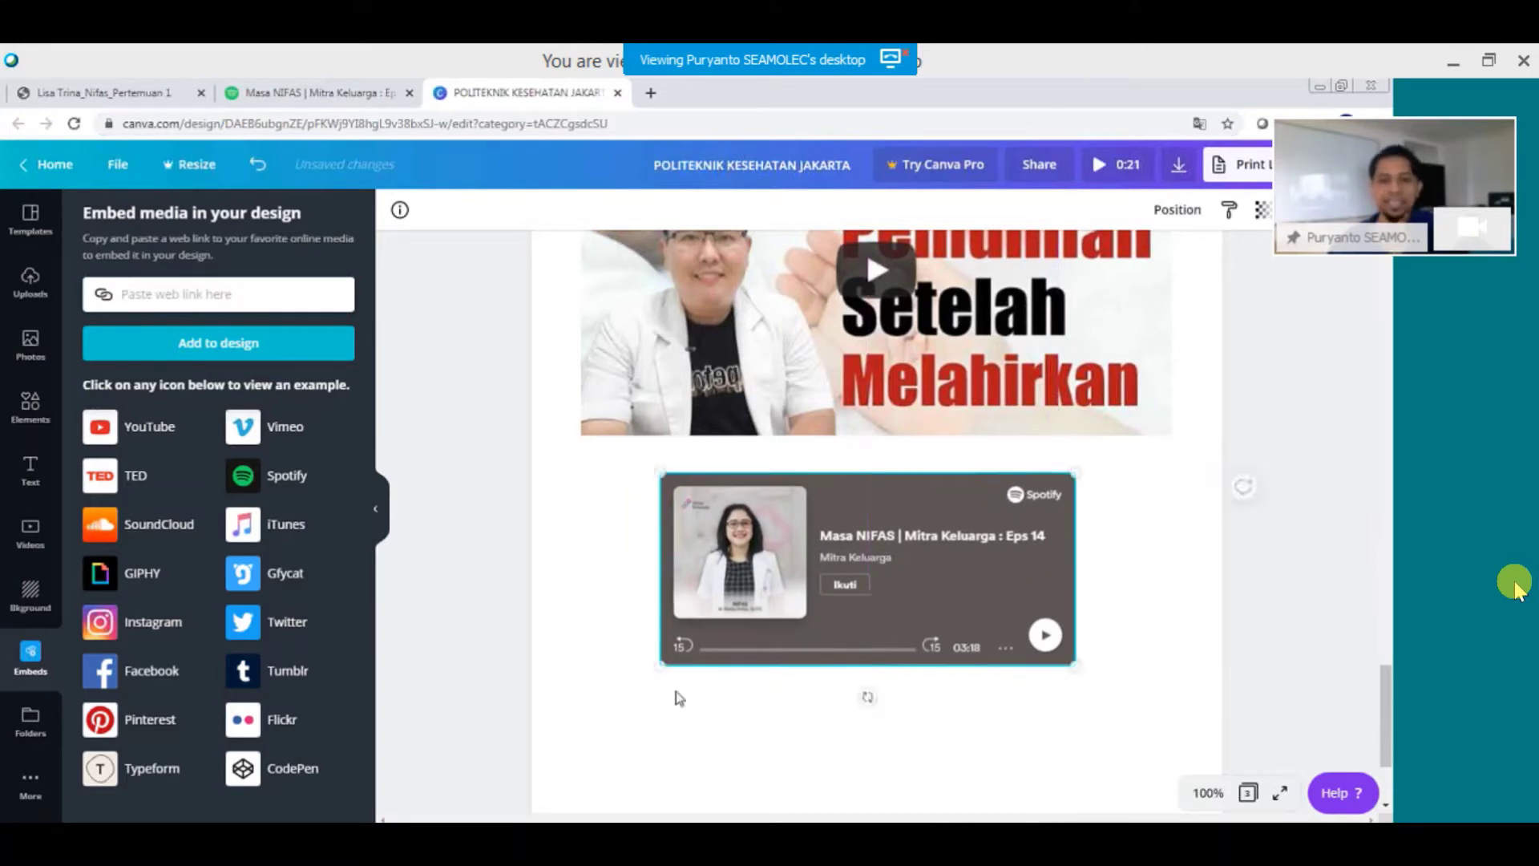
left_click(674, 694)
scroll(632, 713, "up", 2)
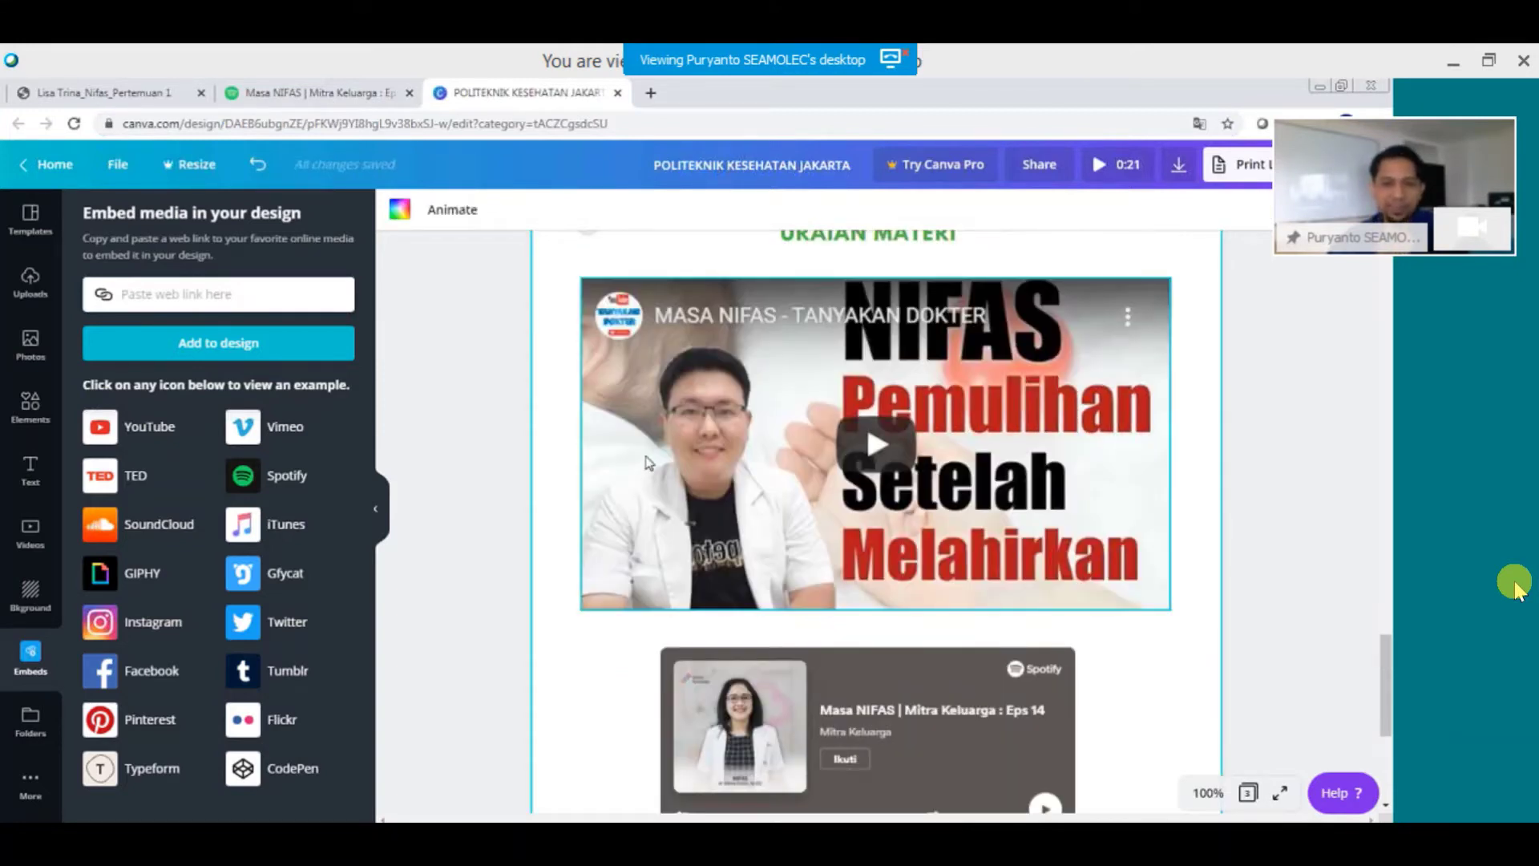
scroll(649, 480, "down", 2)
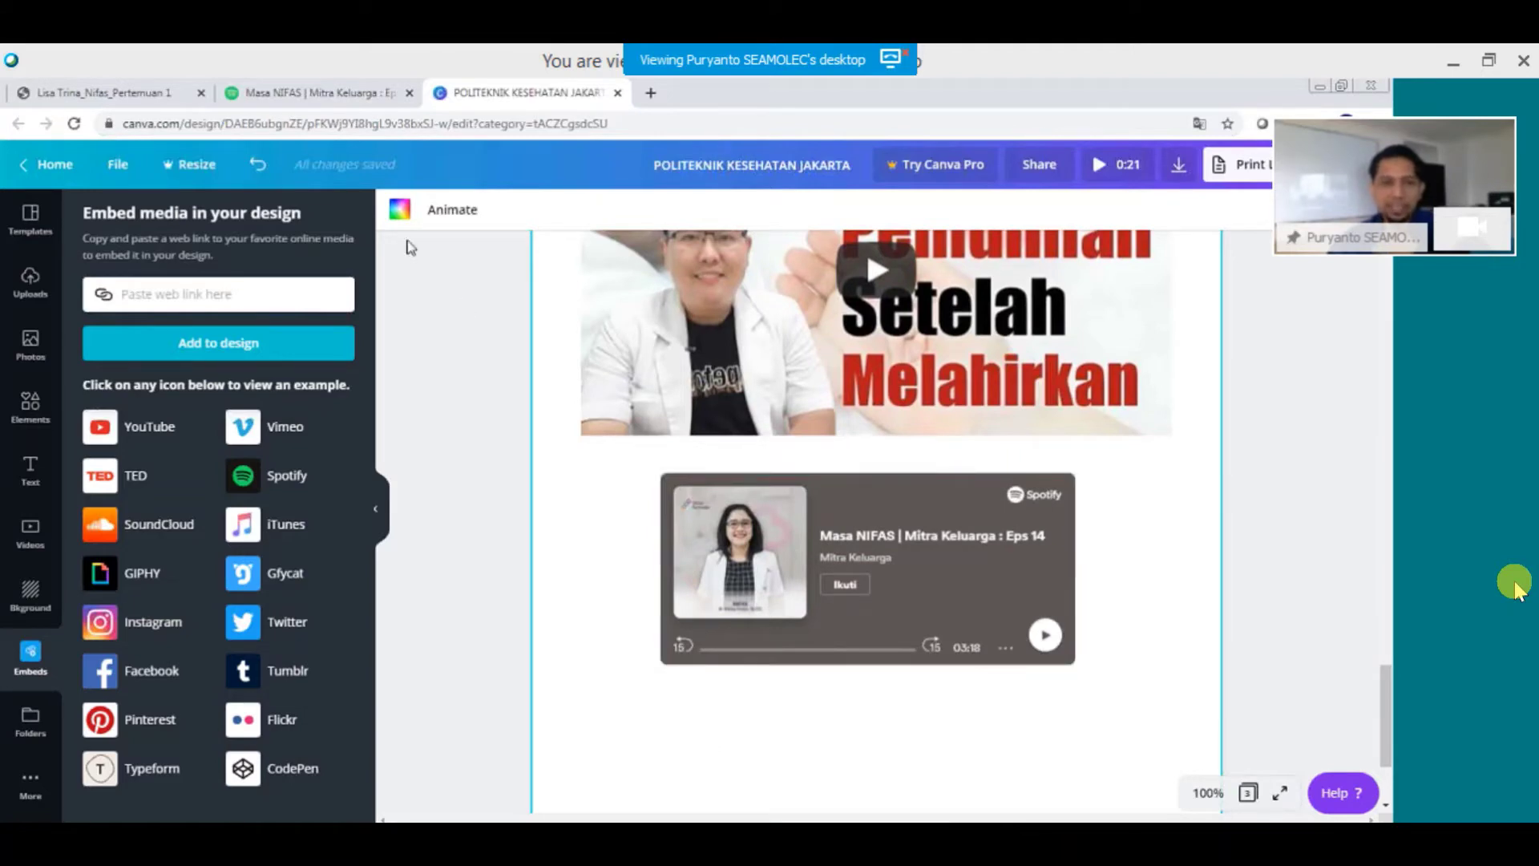
Return to the Spotify tab, search the web for "sketchfab" and open the Sketchfab 3D models website.
left_click(344, 93)
left_click(345, 126)
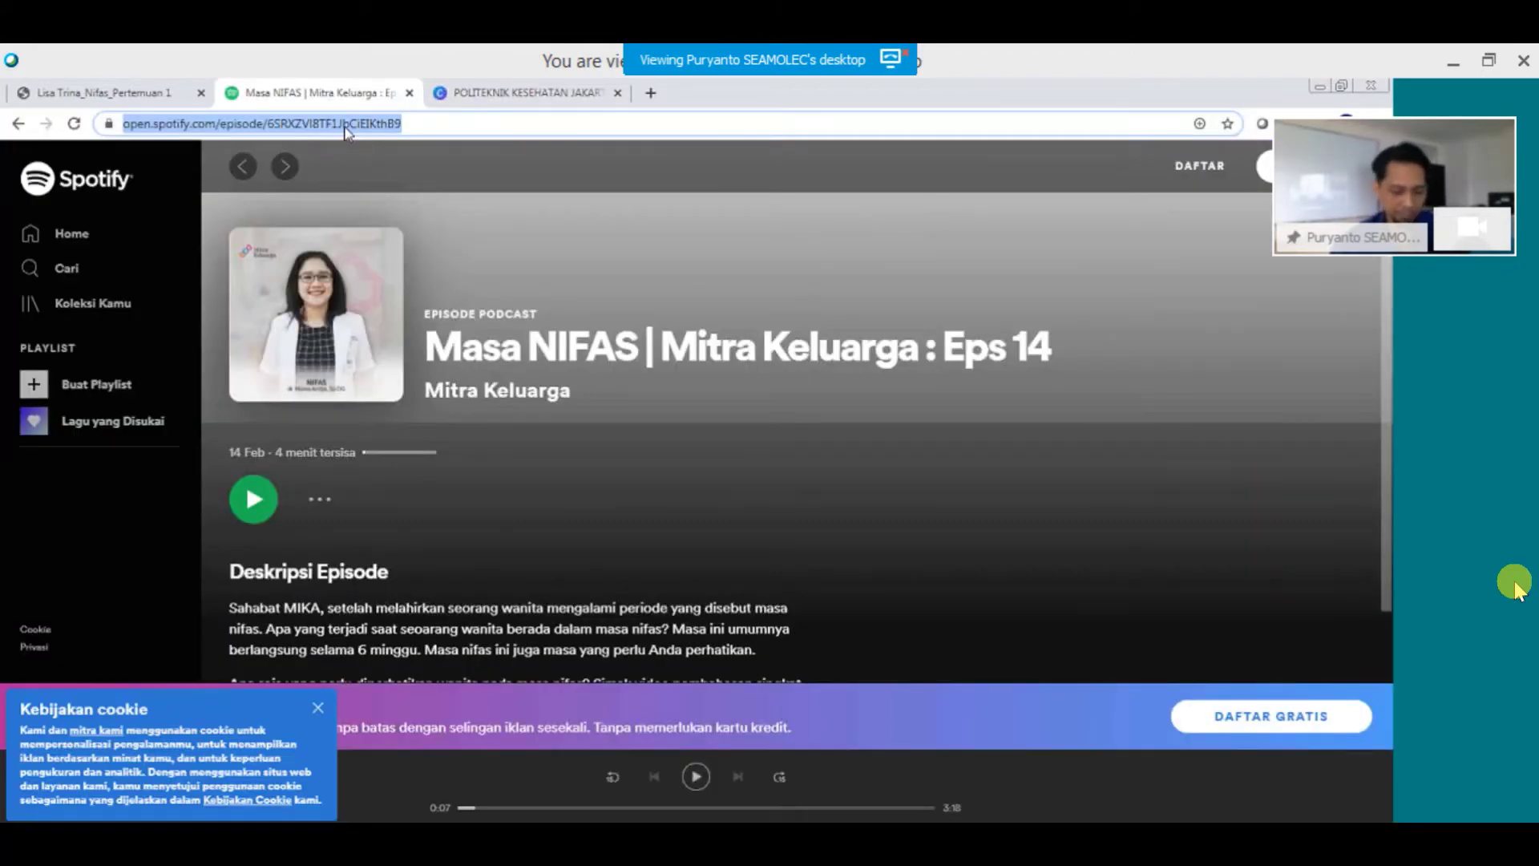
type("SKET")
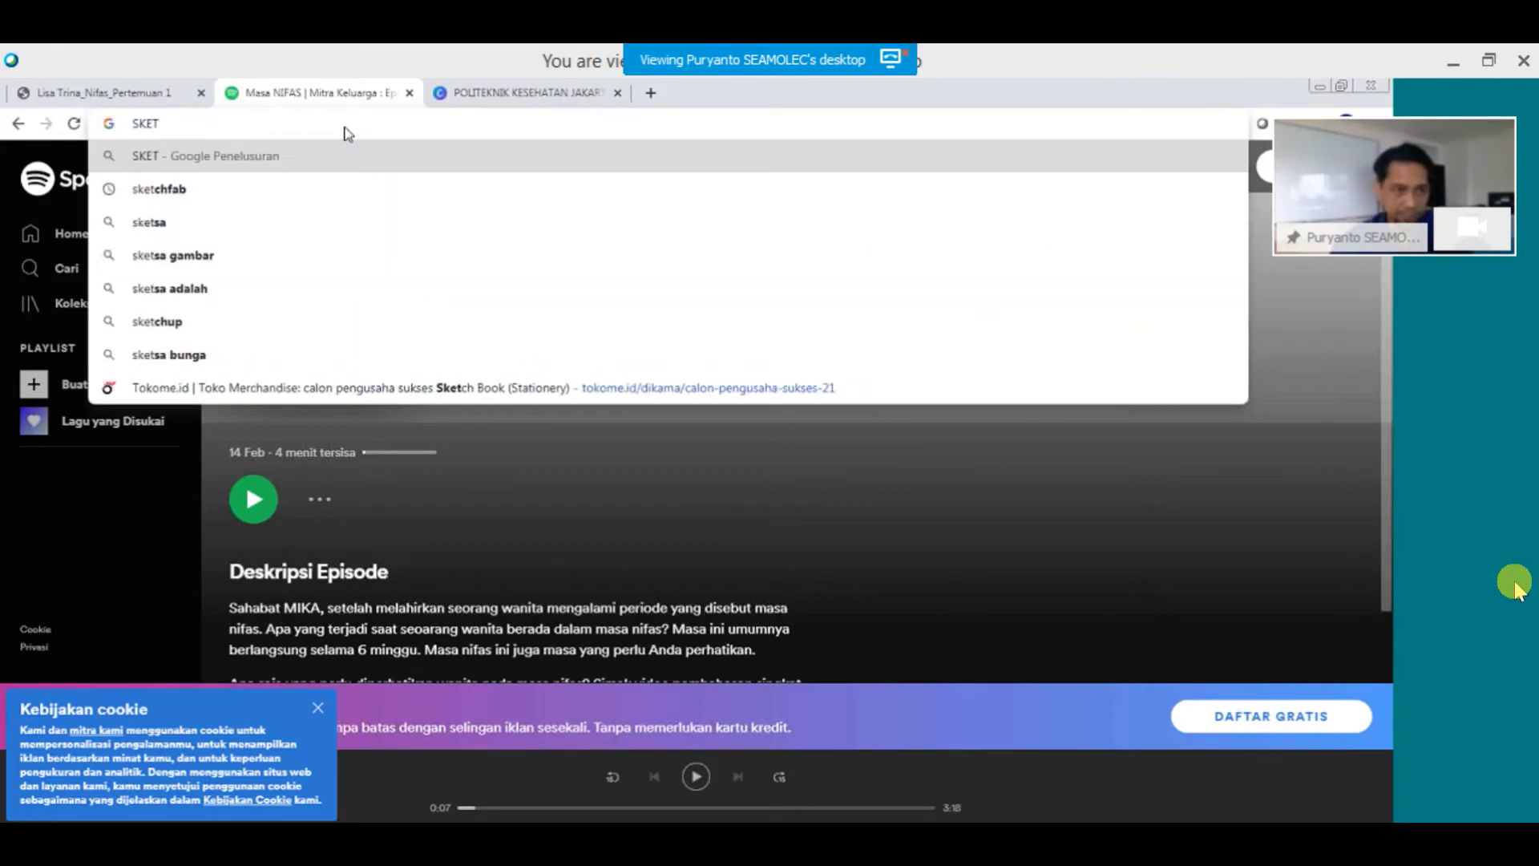
key("Down")
key("Return")
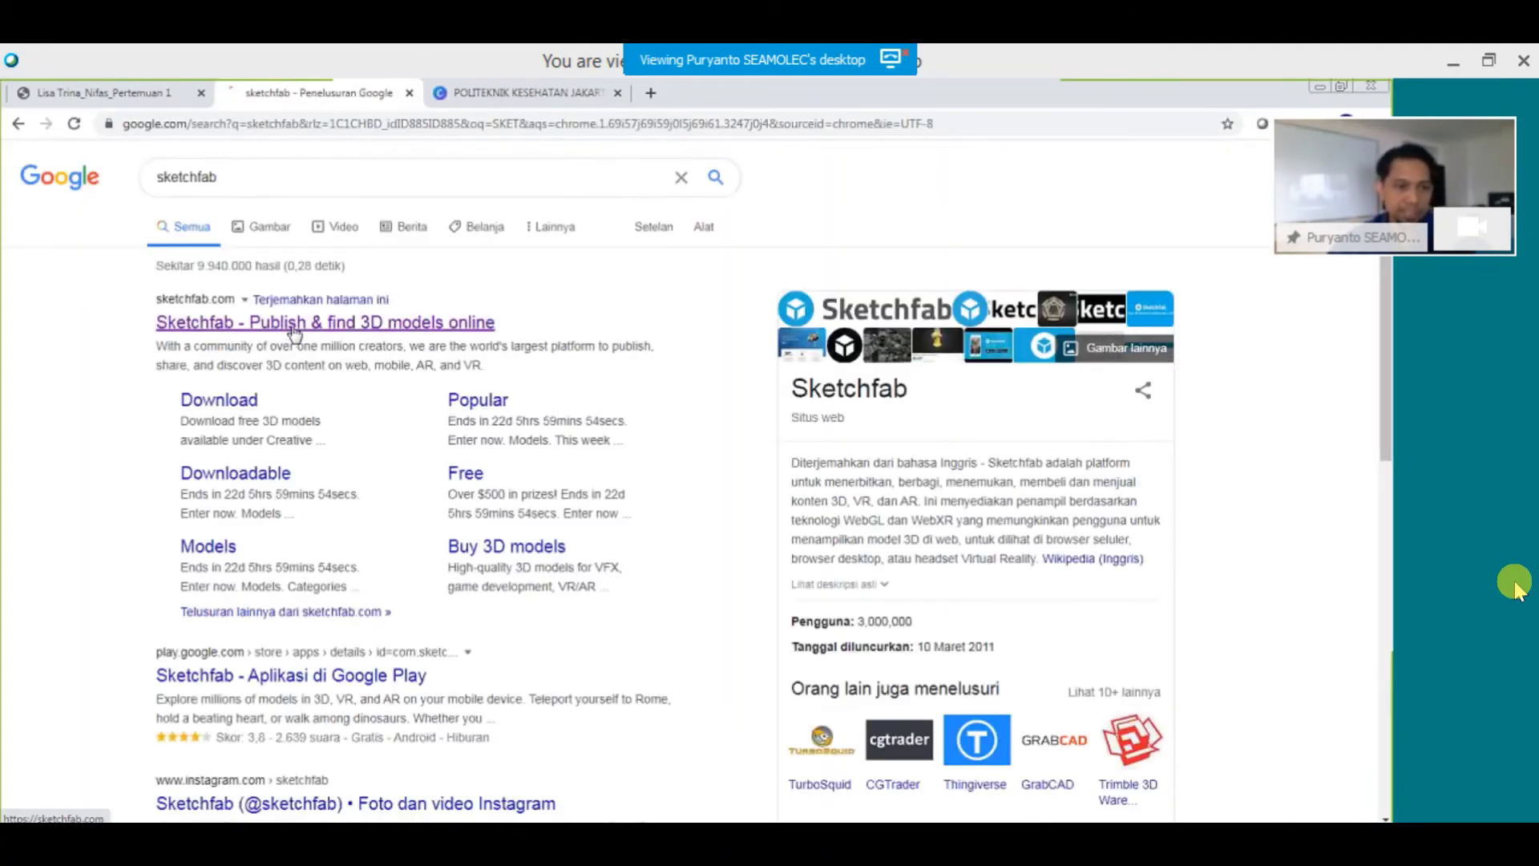
left_click(295, 324)
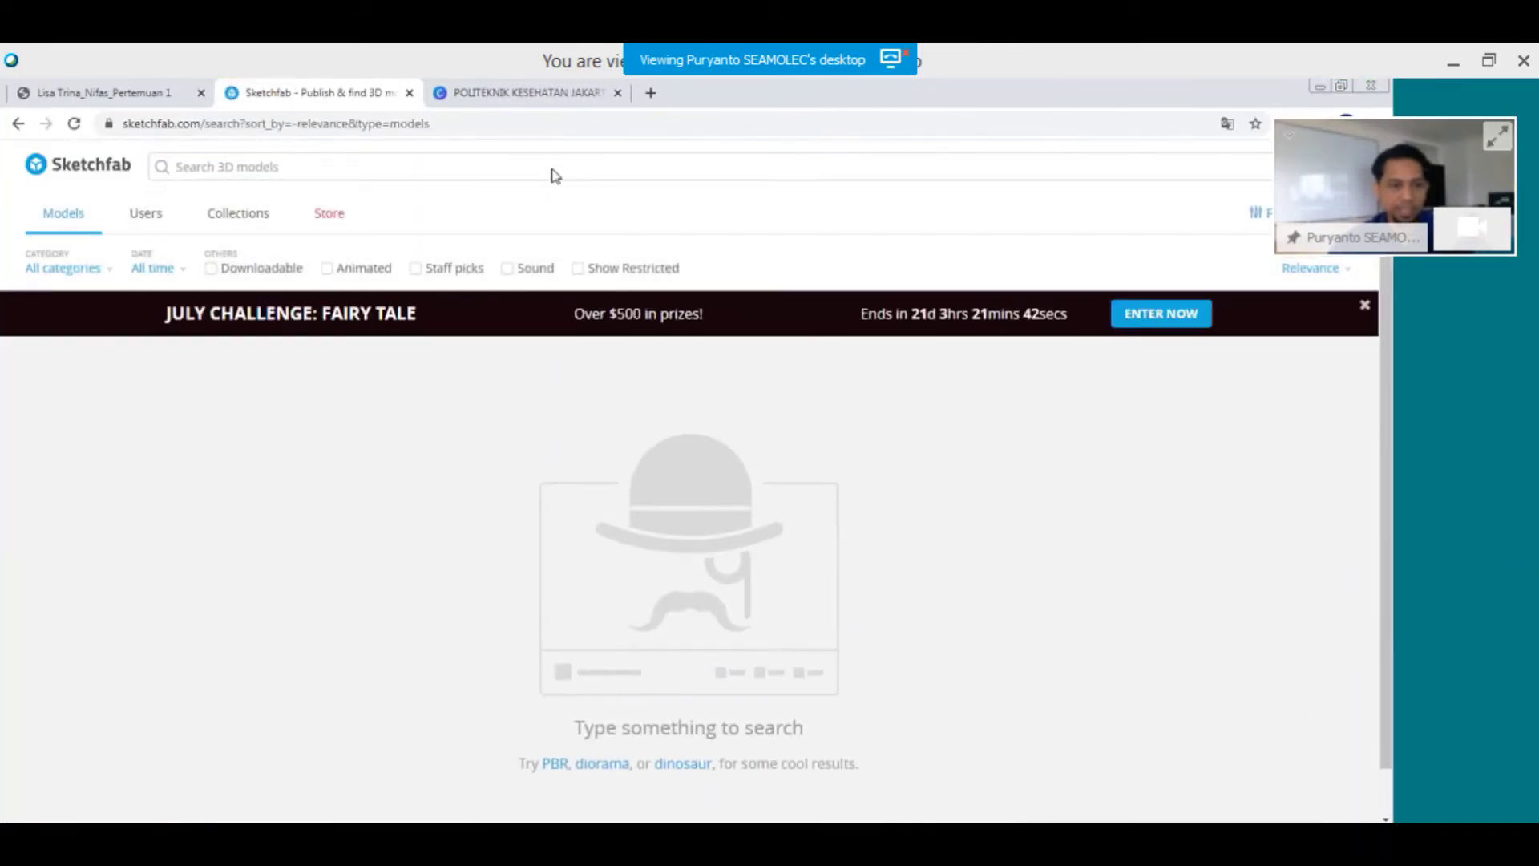
Add "sketchfab.com" on a new line beneath "canva.com" in the Notepad notes and put the notes away.
left_click(381, 843)
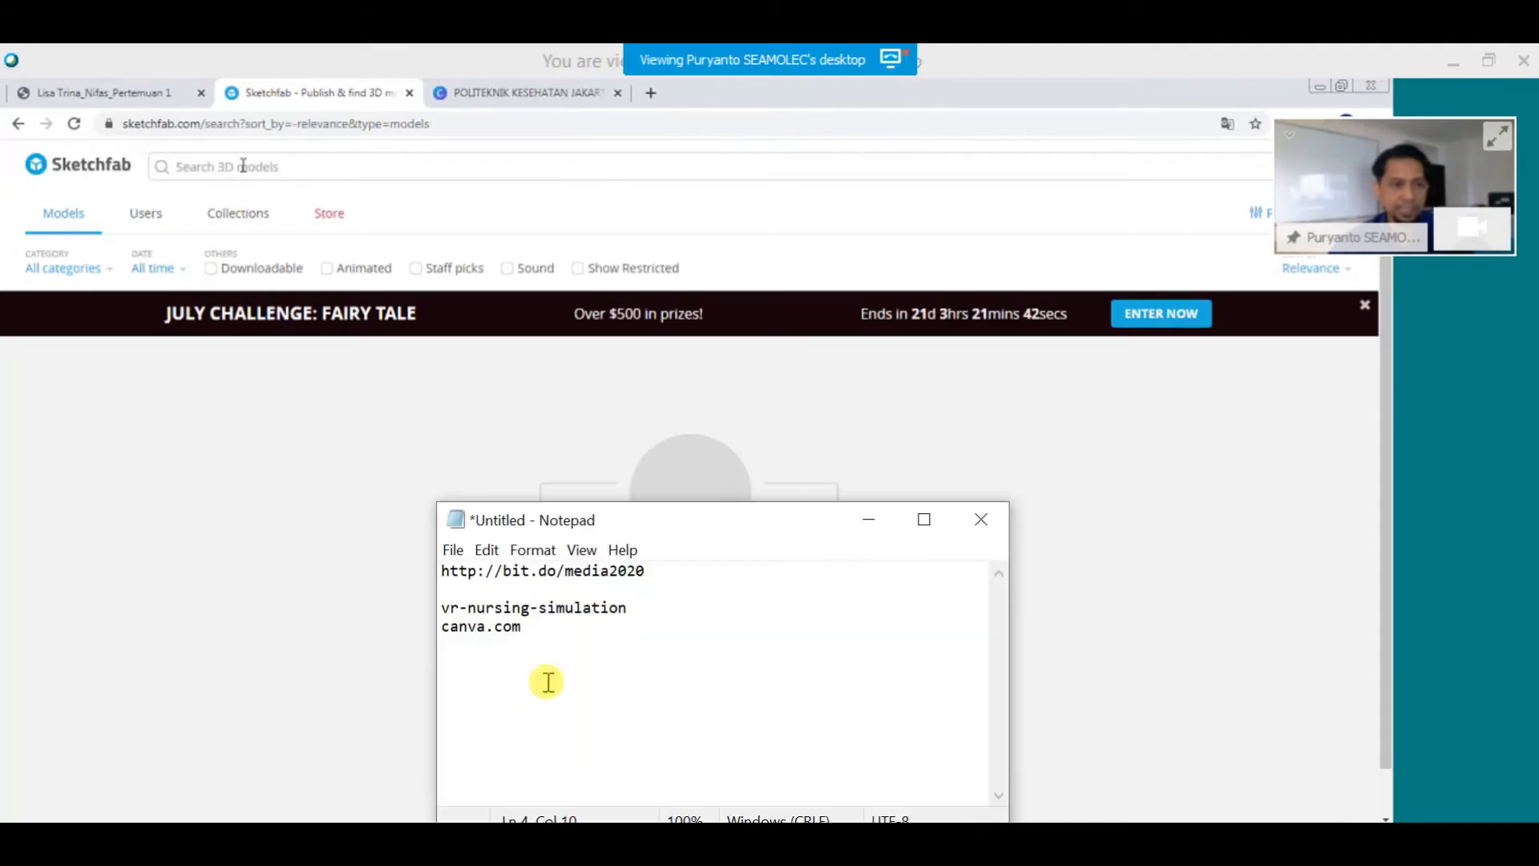
key("Return")
type("sk")
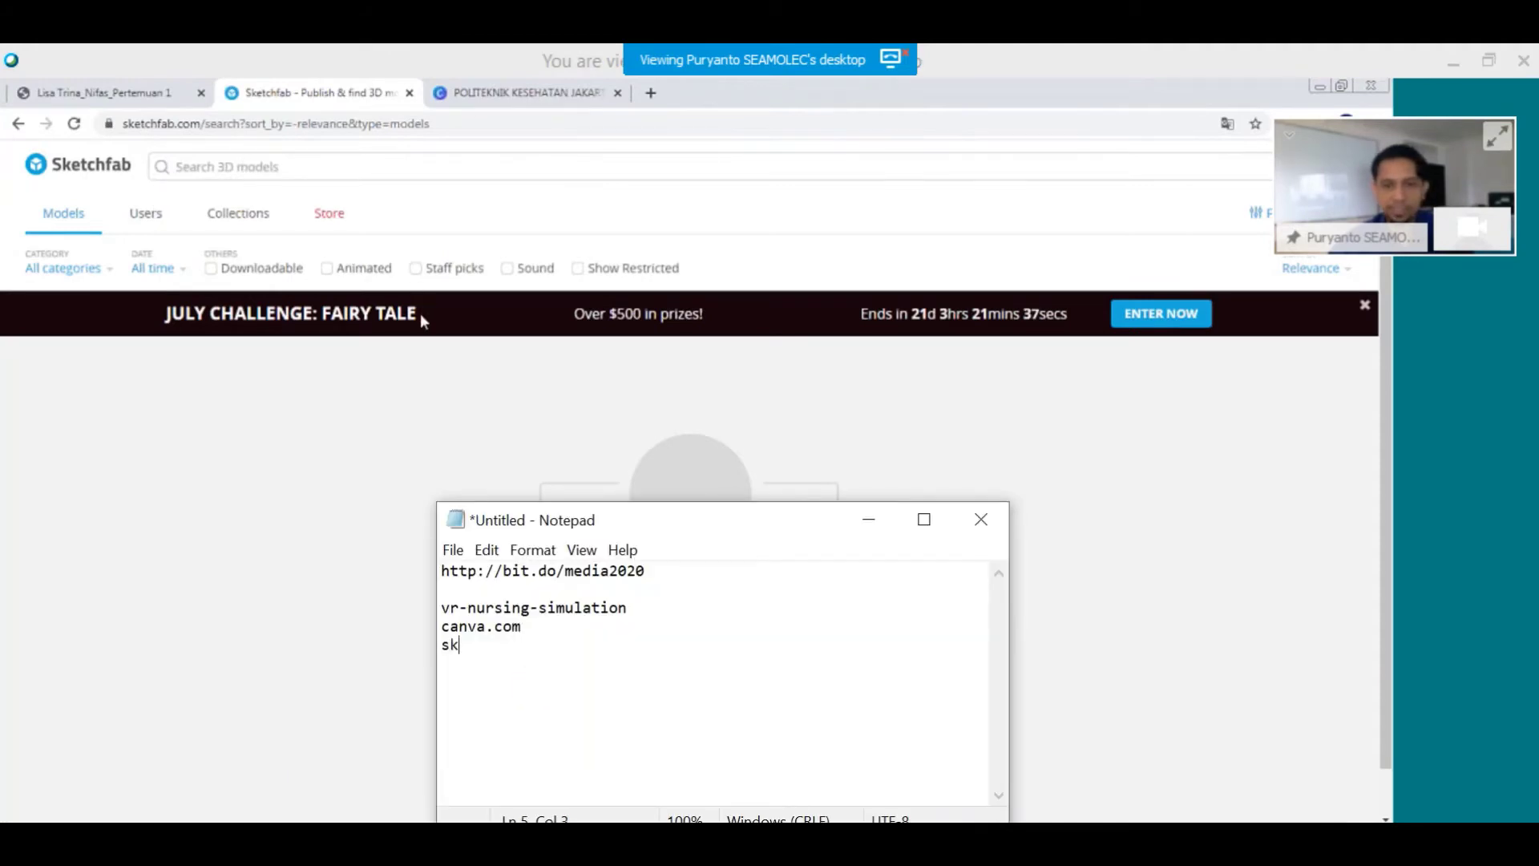
type("etc")
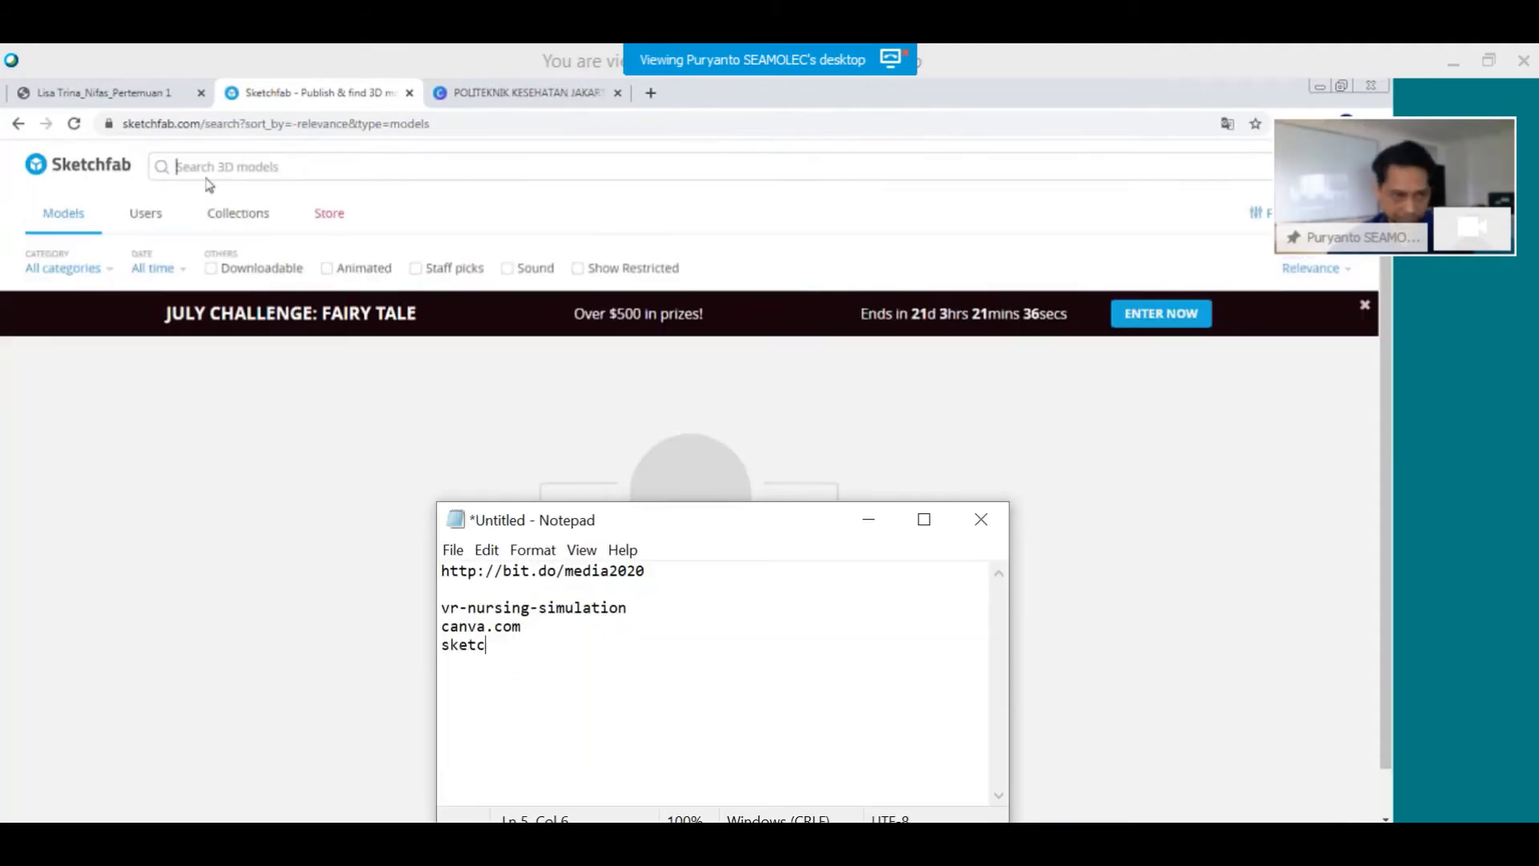
type("hfab")
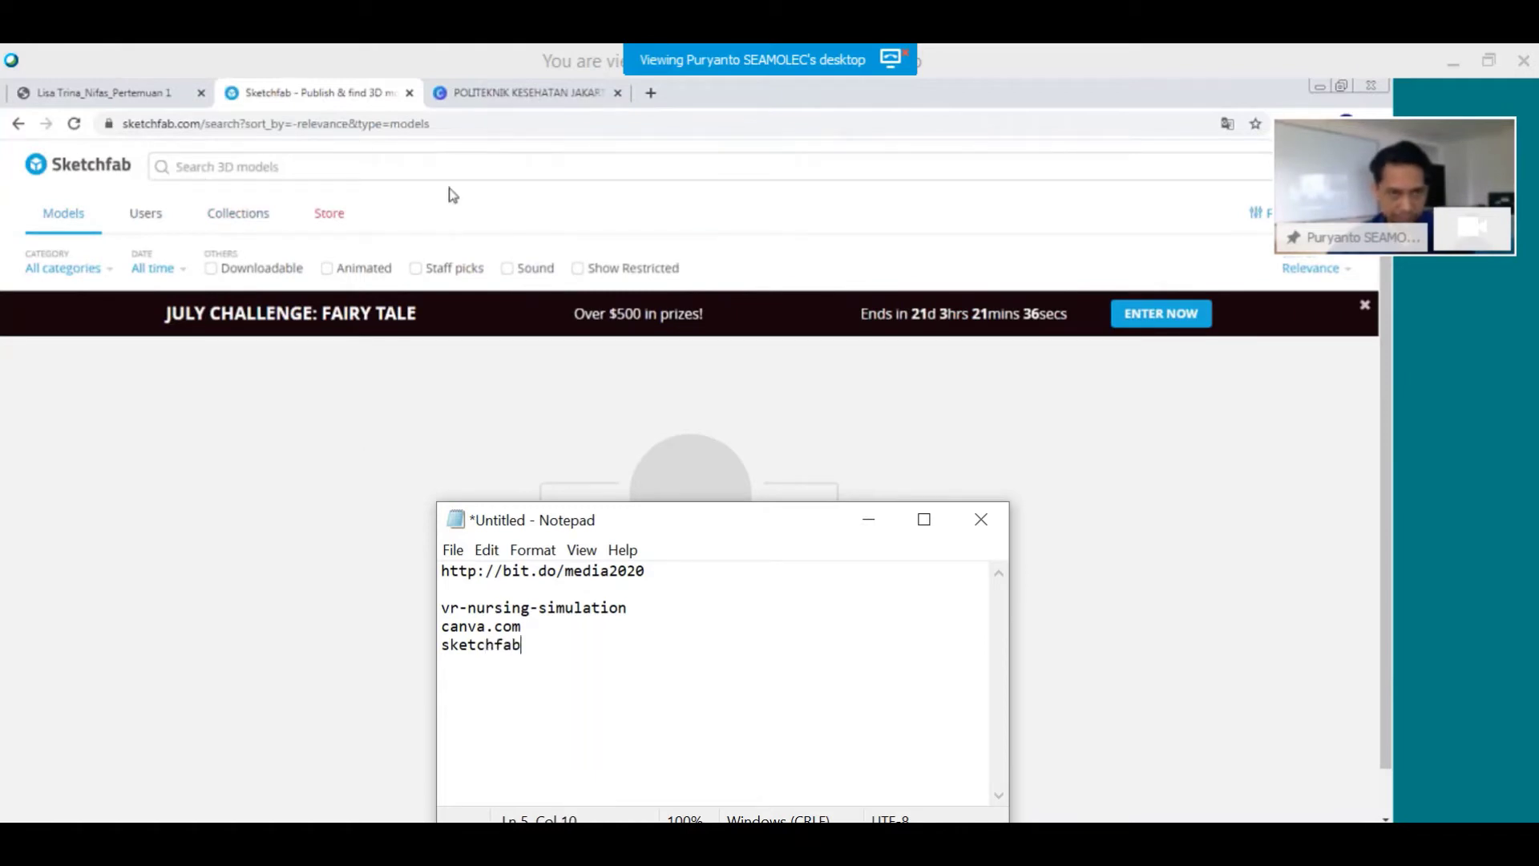
type(".com")
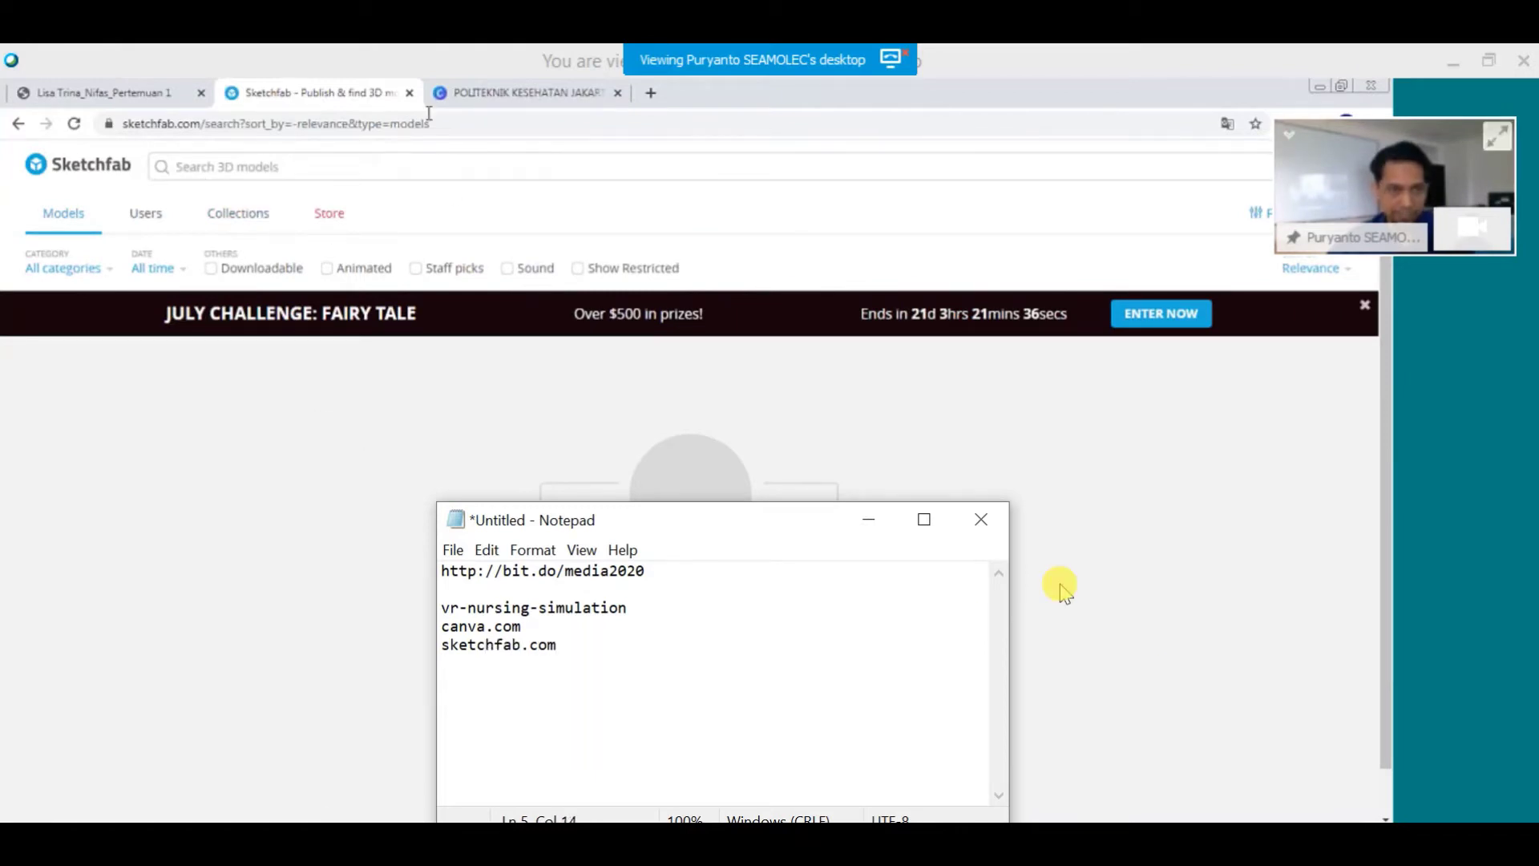
left_click(872, 522)
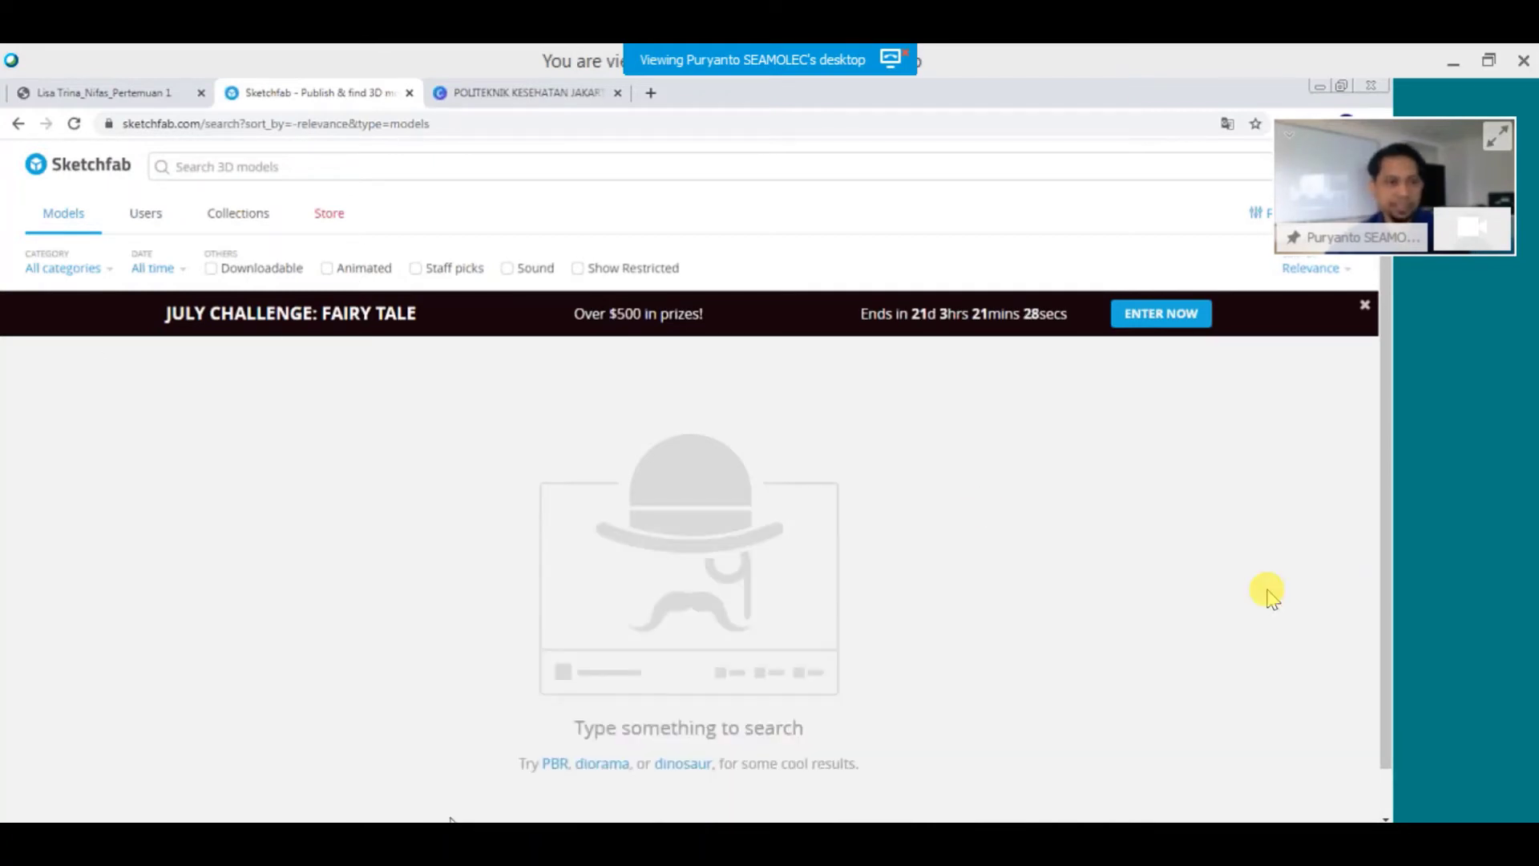
left_click(255, 163)
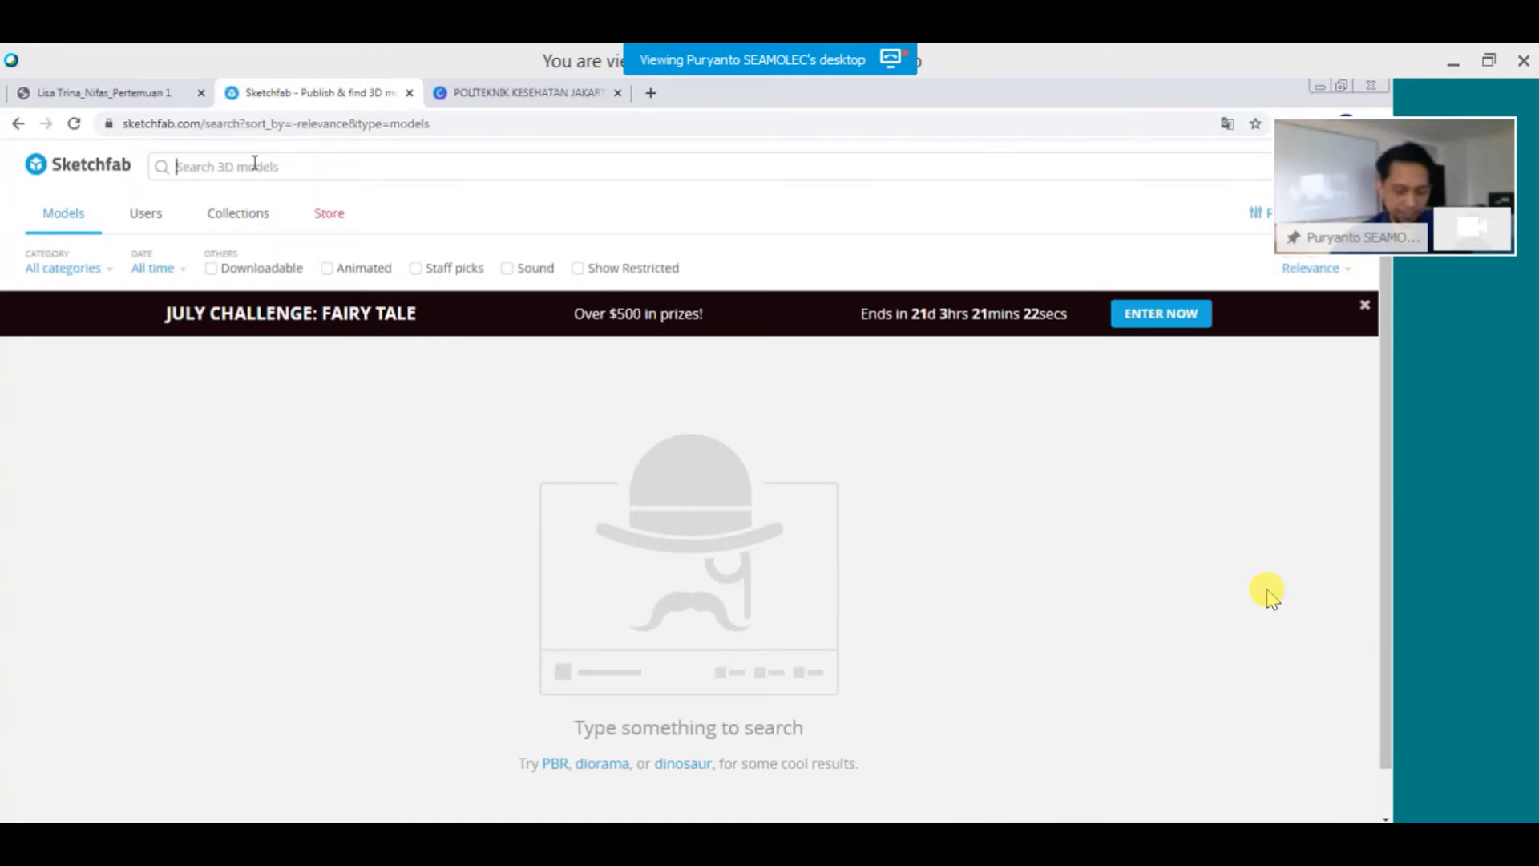
type("KEP")
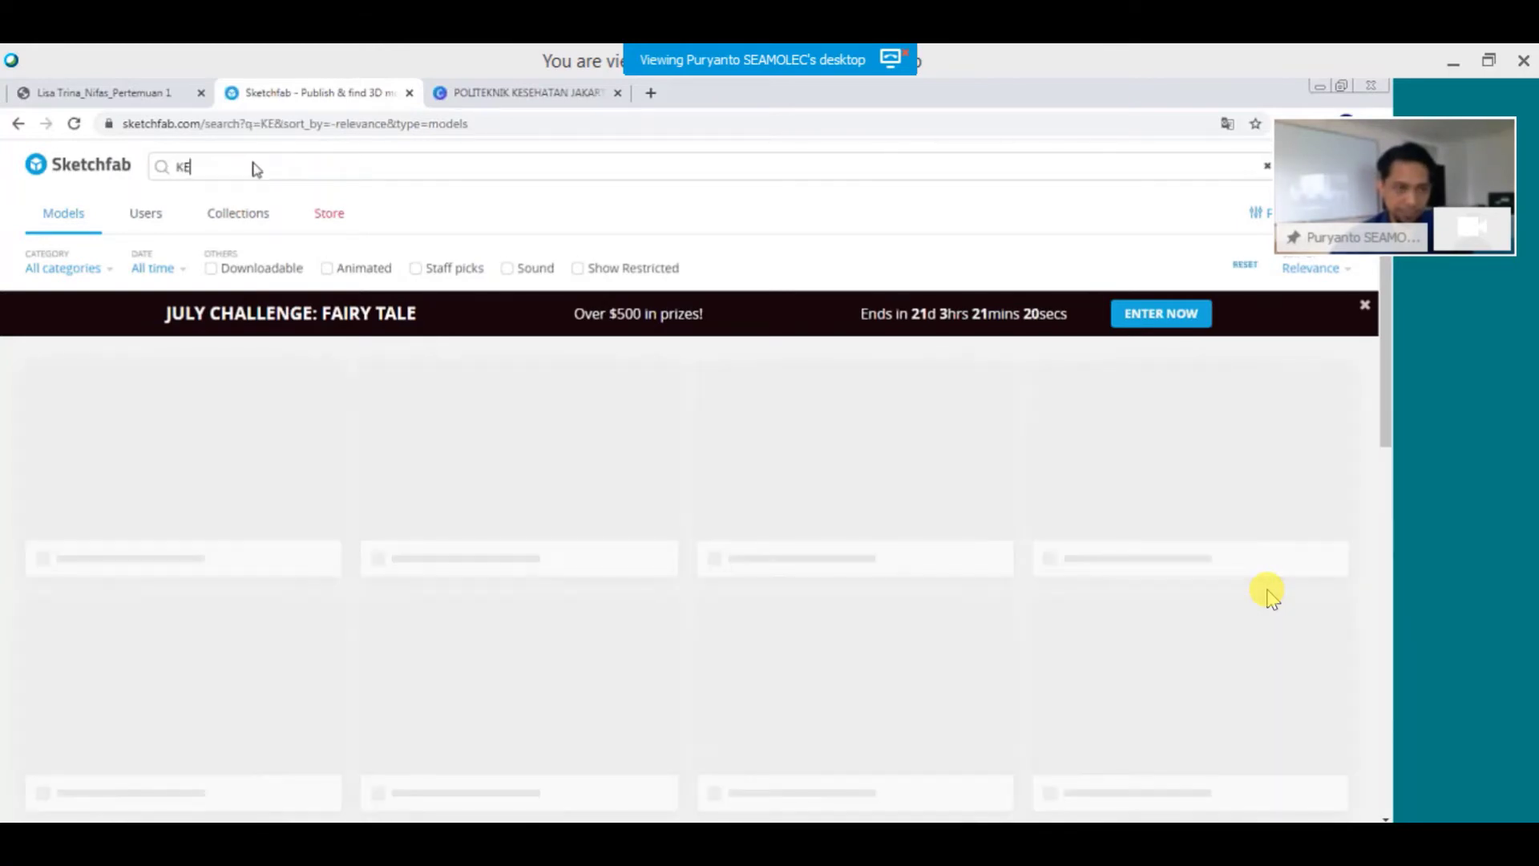
key("BackSpace")
key("BackSpace")
key("BackSpace")
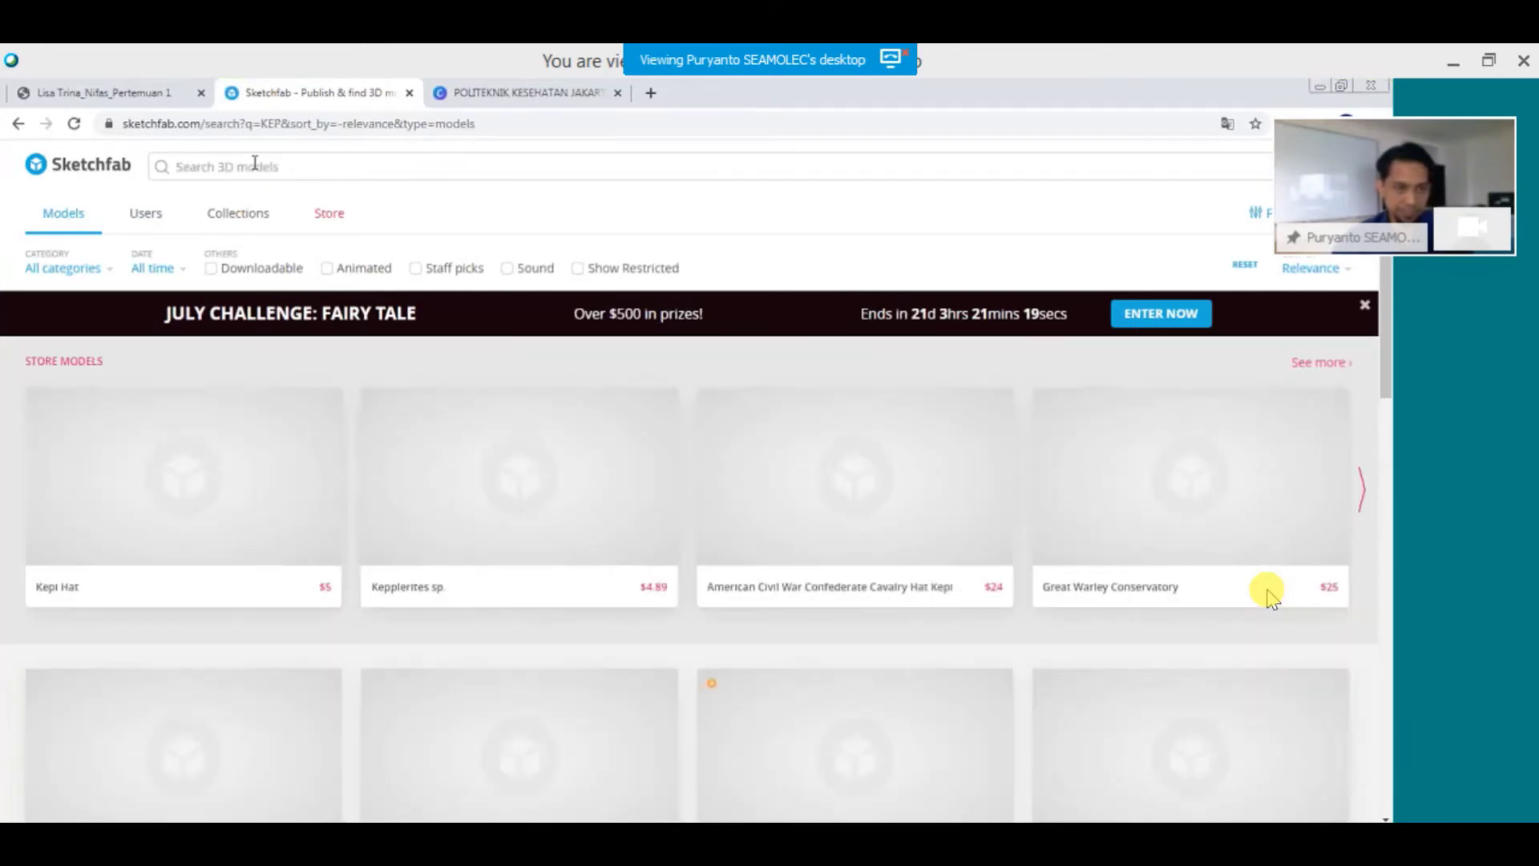
type("ANA")
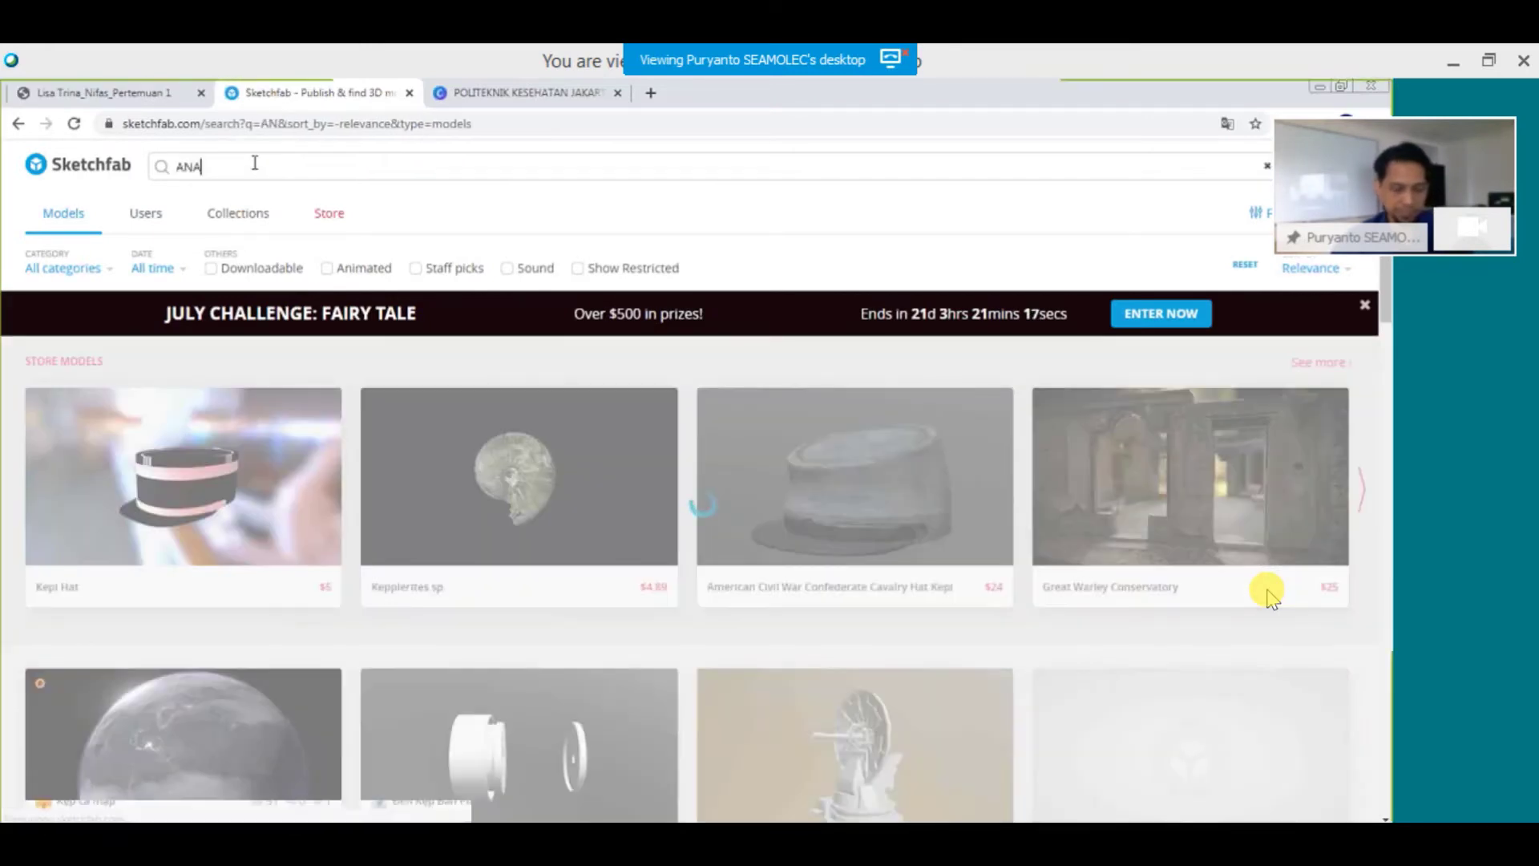
key("BackSpace")
key("BackSpace")
key("BackSpace")
Search Sketchfab for "DENTAL" and open the "Inferior Alveolar Nerve Block" 3D model.
type("D")
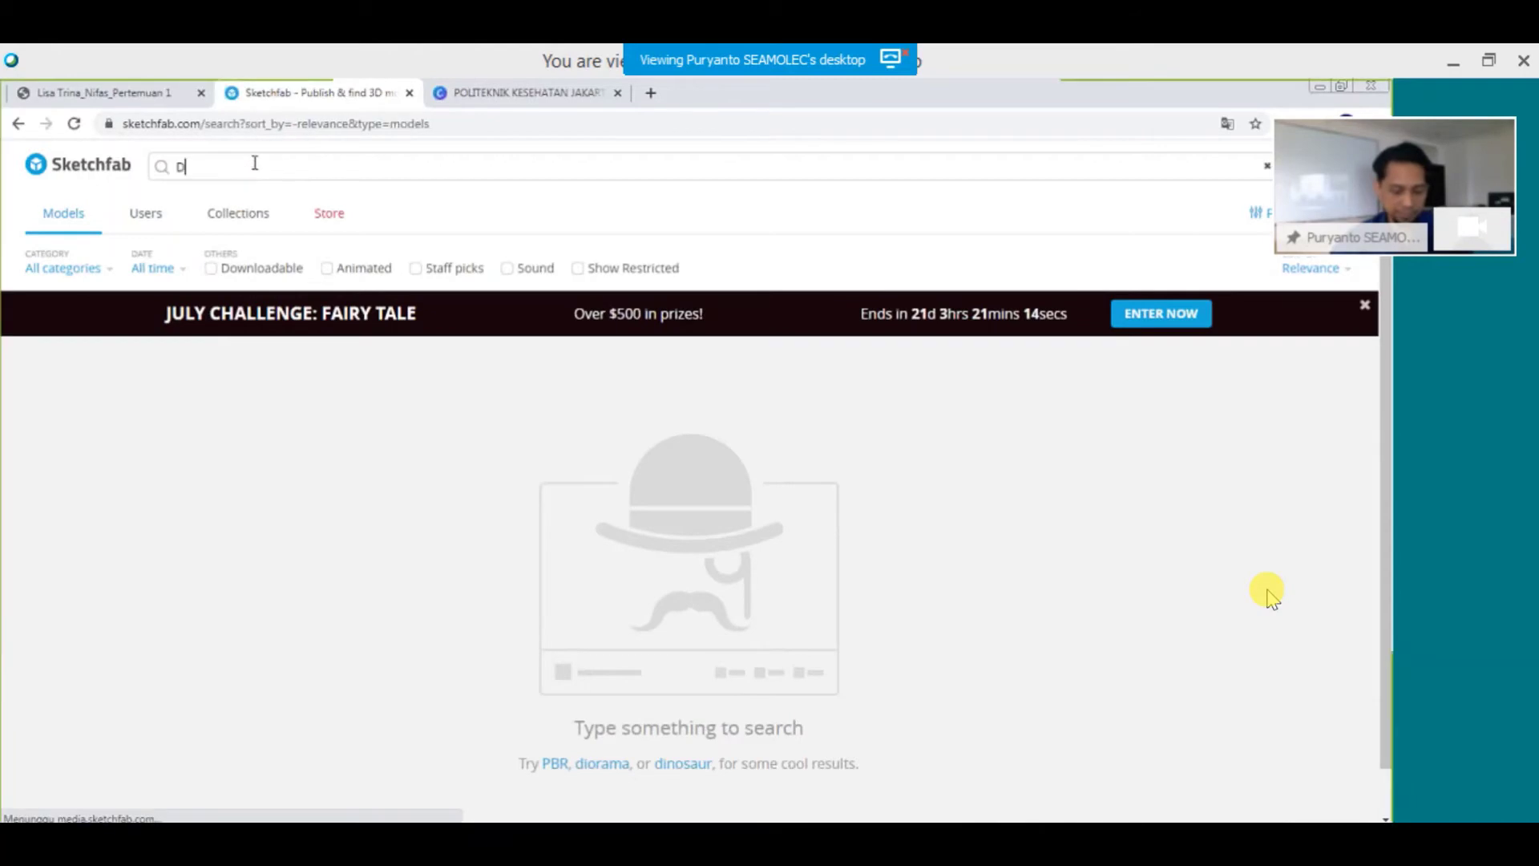
type("ENTAL")
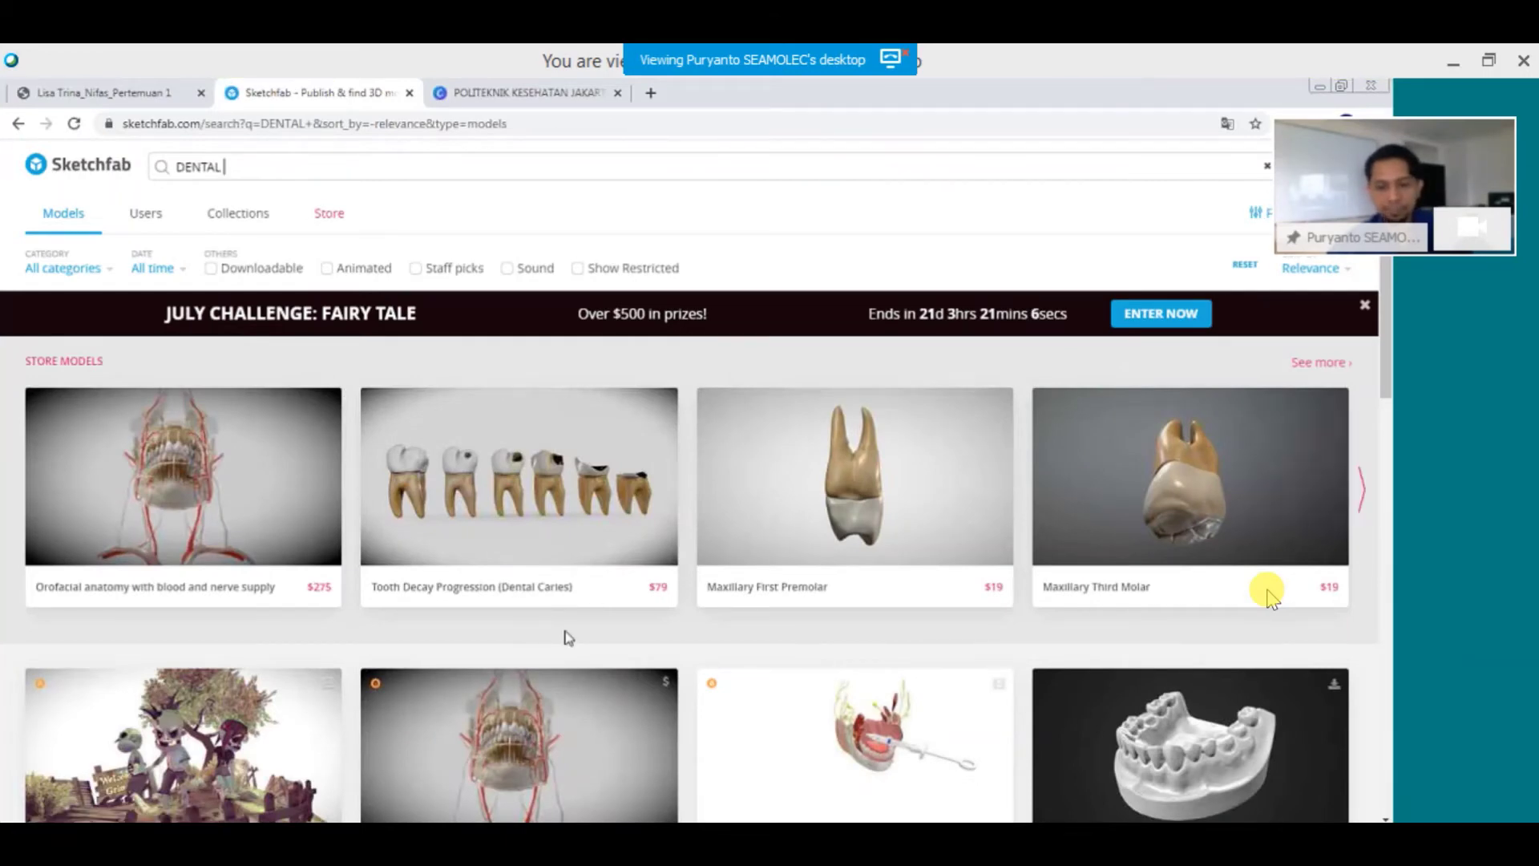
scroll(567, 637, "down", 1)
scroll(566, 637, "down", 3)
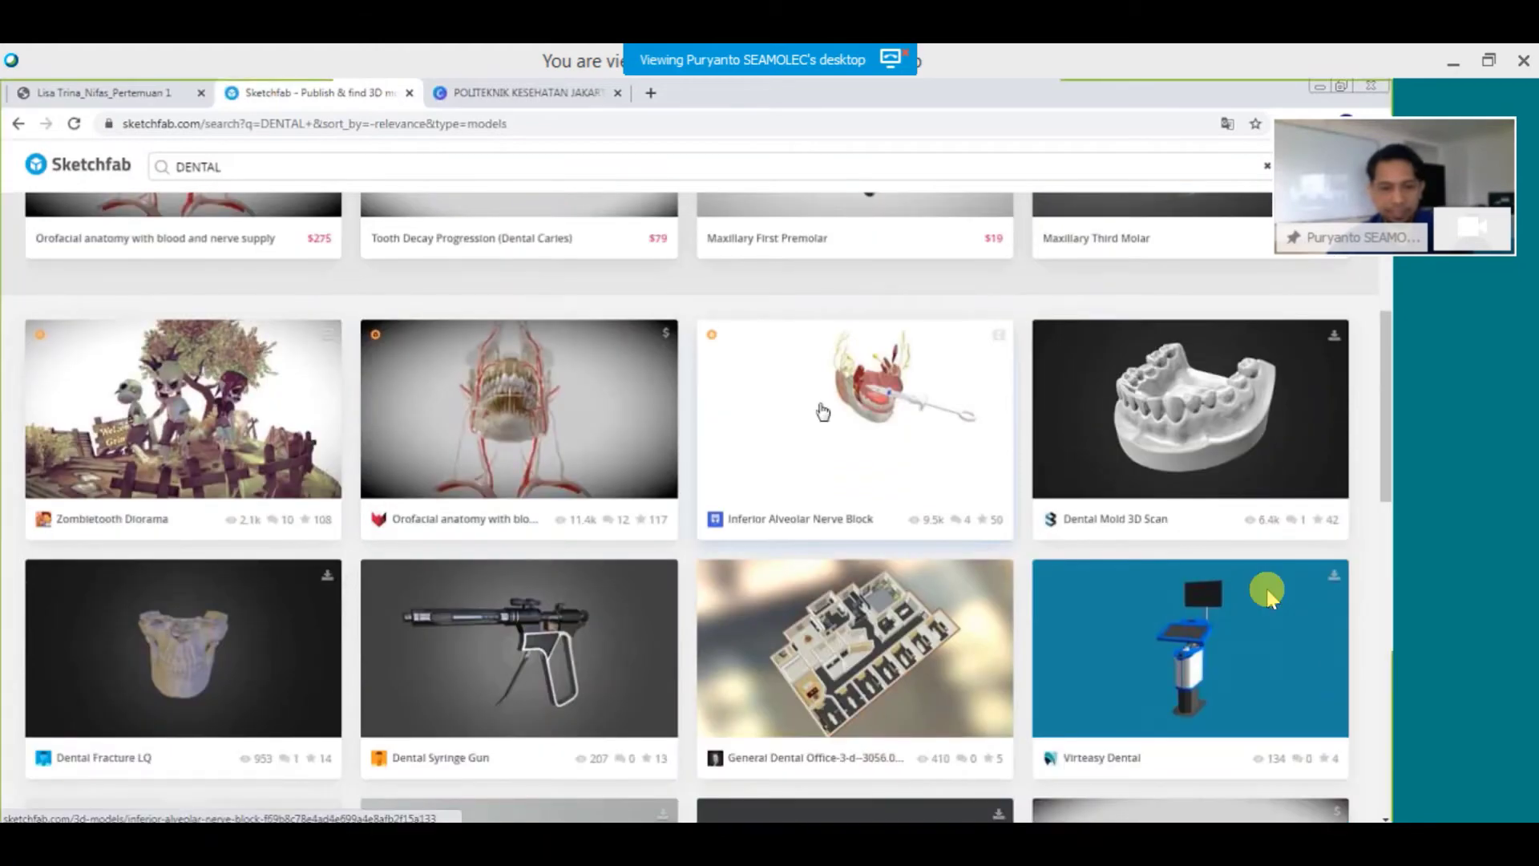
left_click(823, 412)
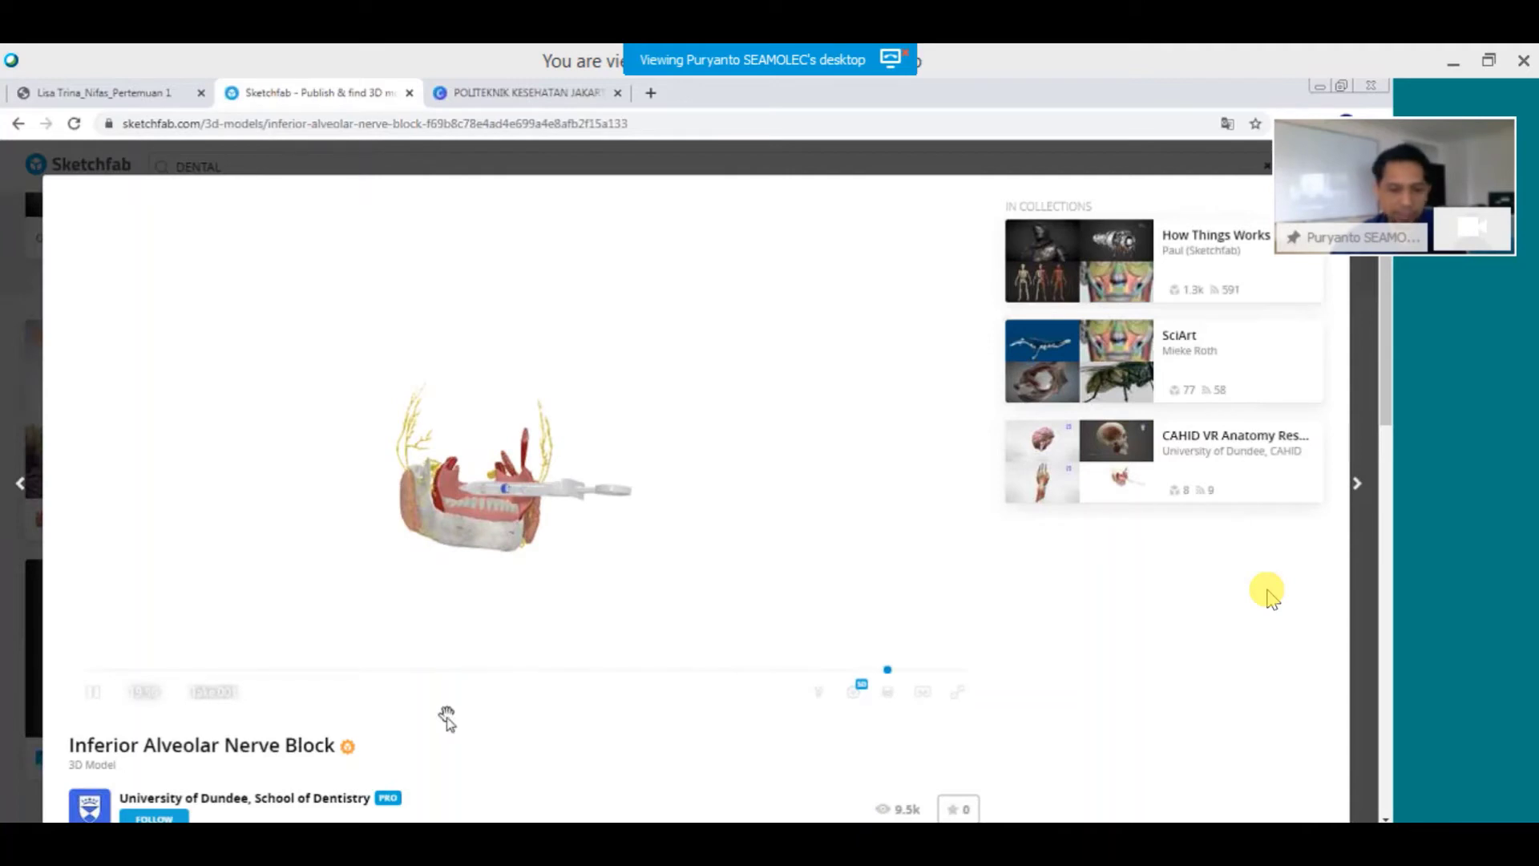
Copy the direct share link of the "Inferior Alveolar Nerve Block" model.
scroll(447, 718, "down", 1)
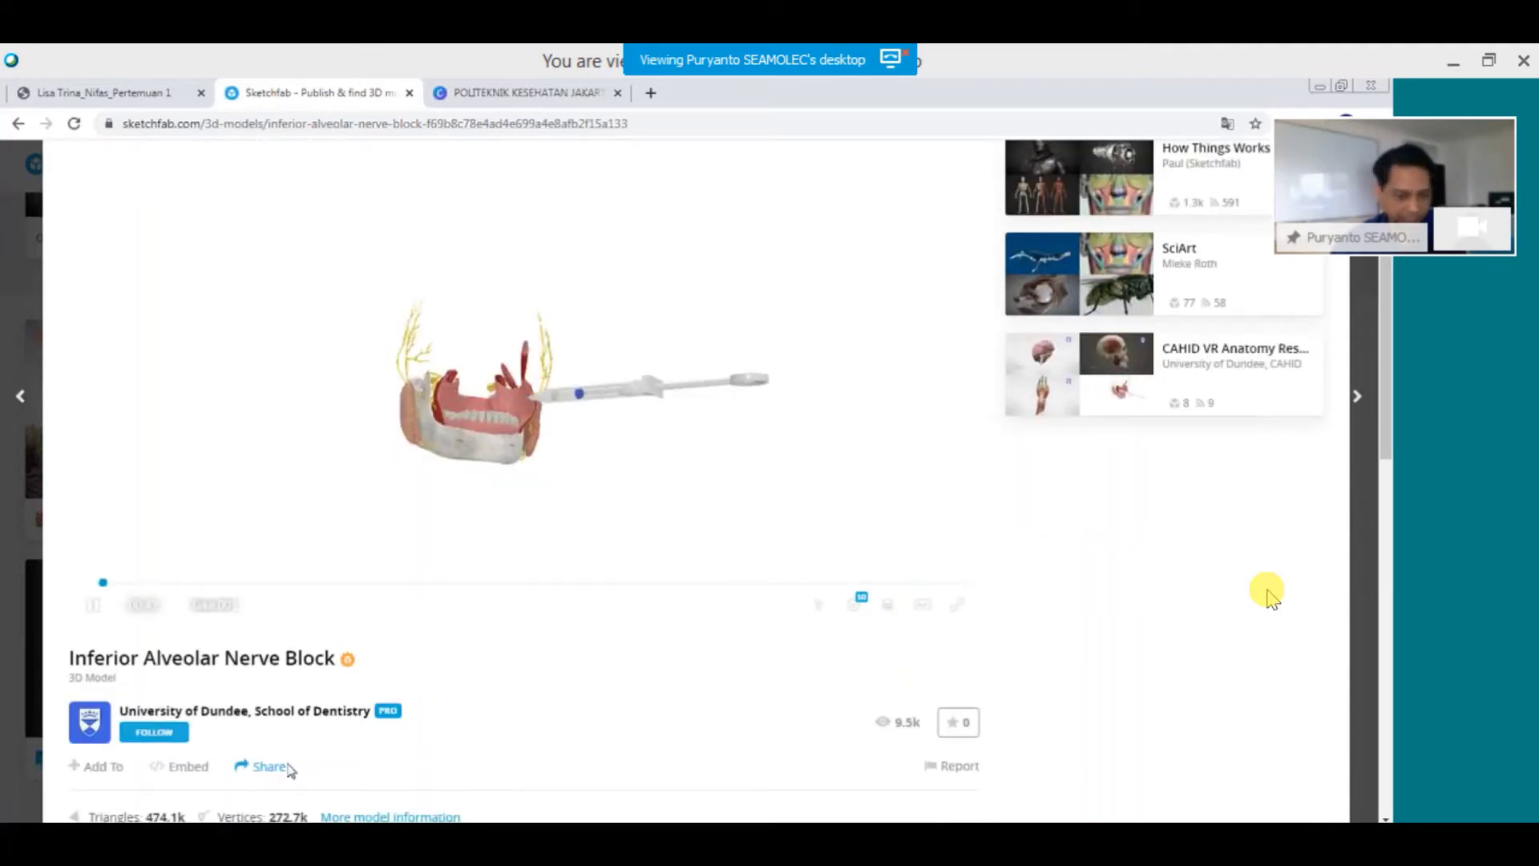
scroll(282, 765, "down", 1)
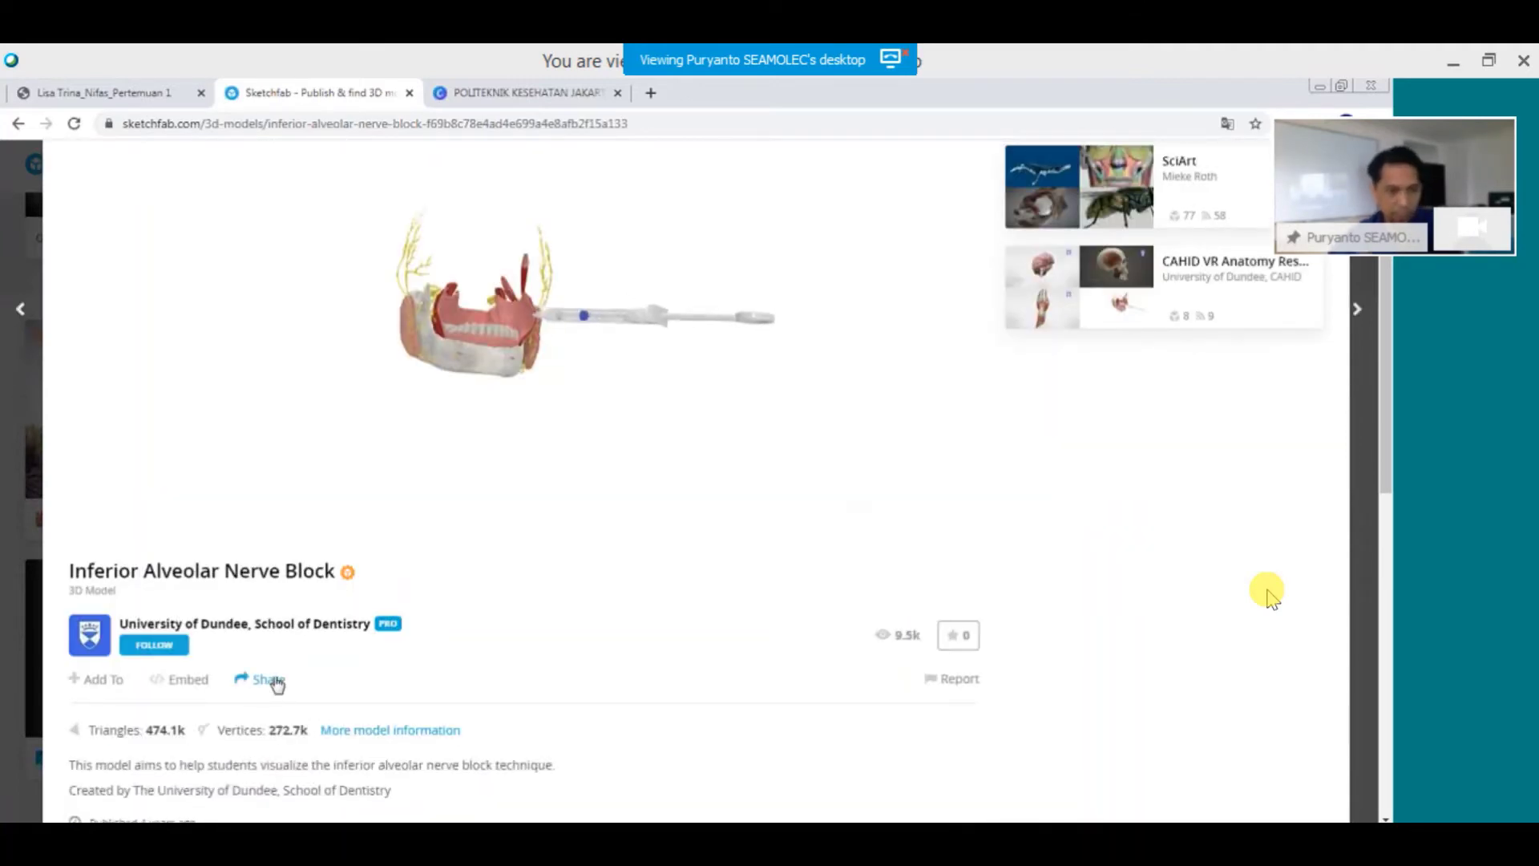
left_click(269, 680)
left_click(737, 476)
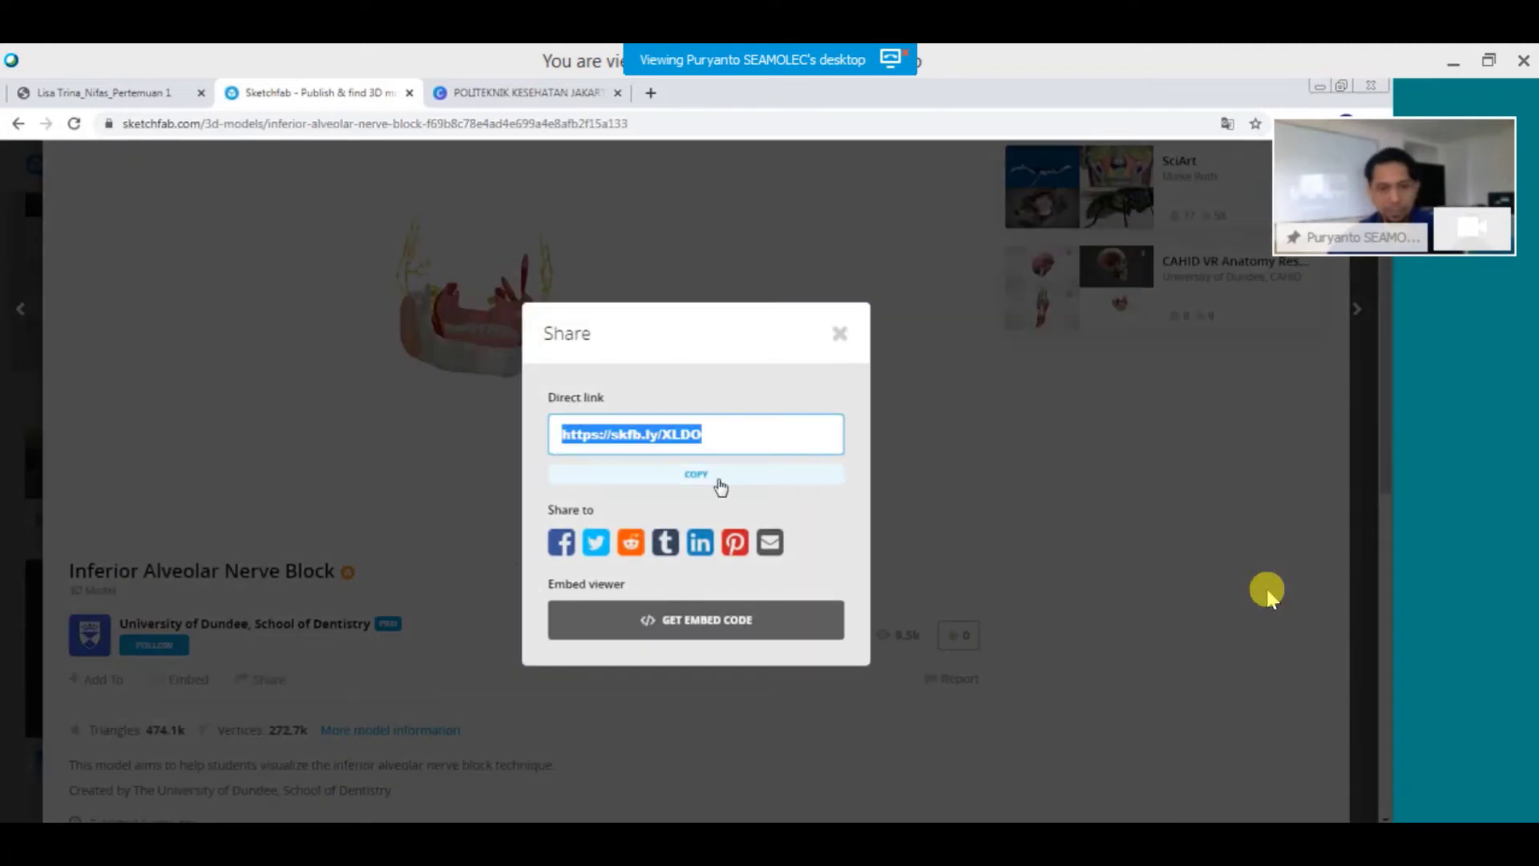
left_click(719, 485)
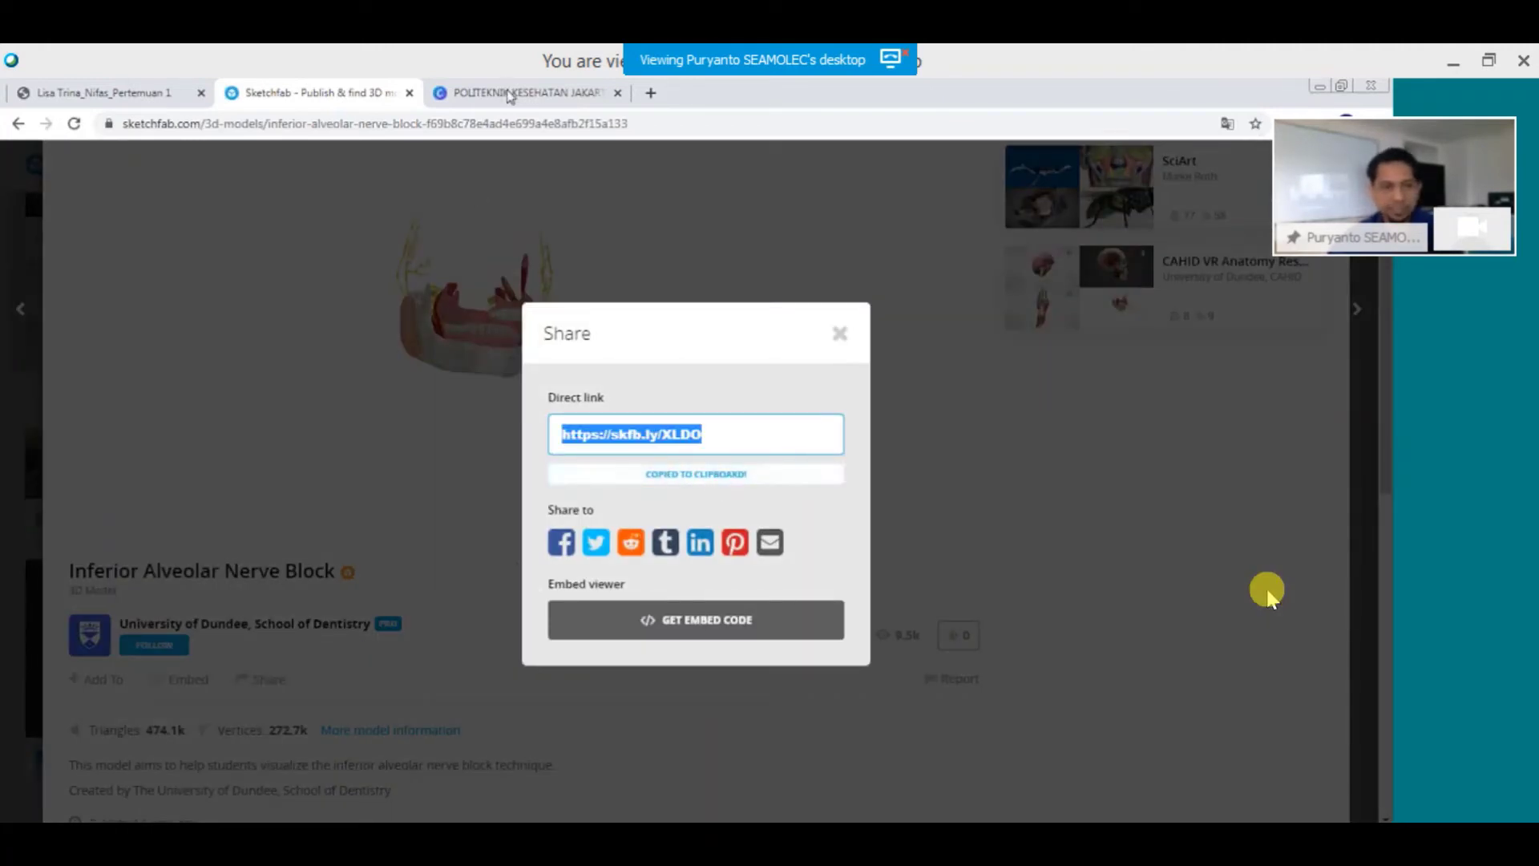
Switch to the Canva design, embed the copied Sketchfab link on page 3 and place the 3D model beneath the Spotify player.
left_click(486, 96)
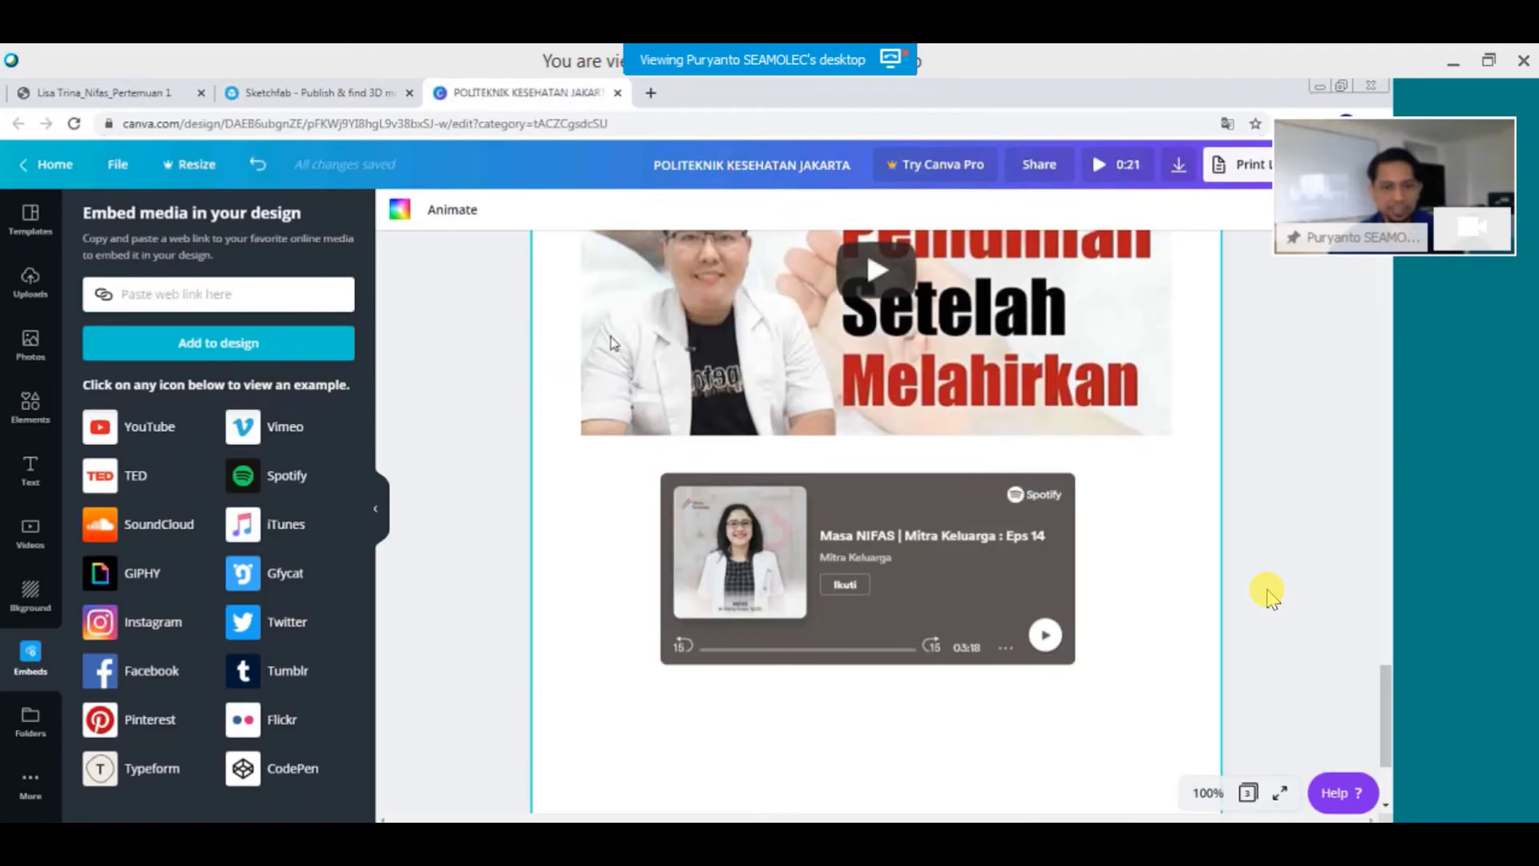
left_click(872, 598)
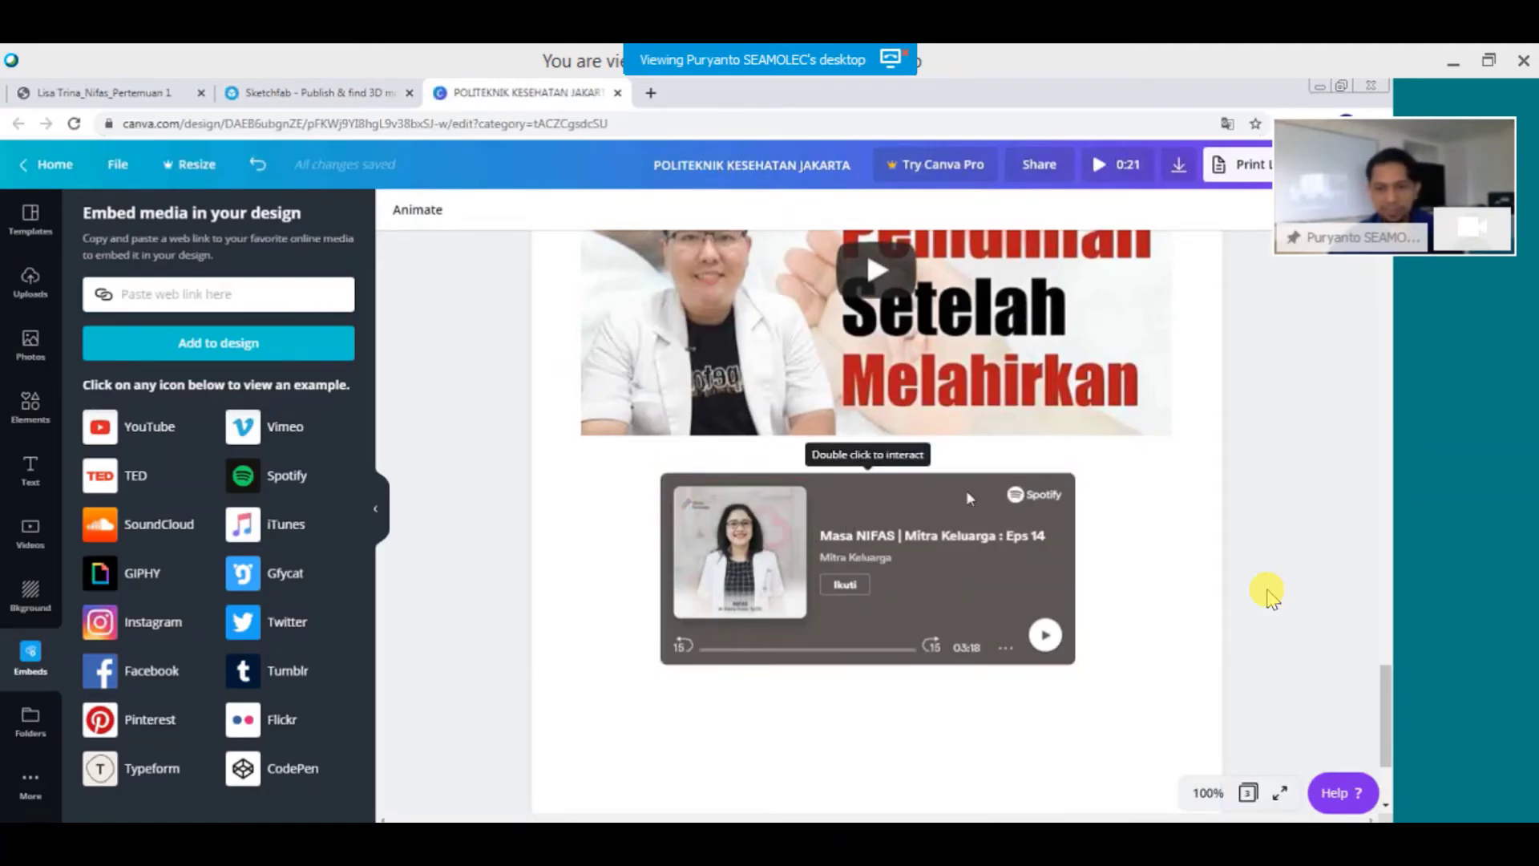
left_click(625, 651)
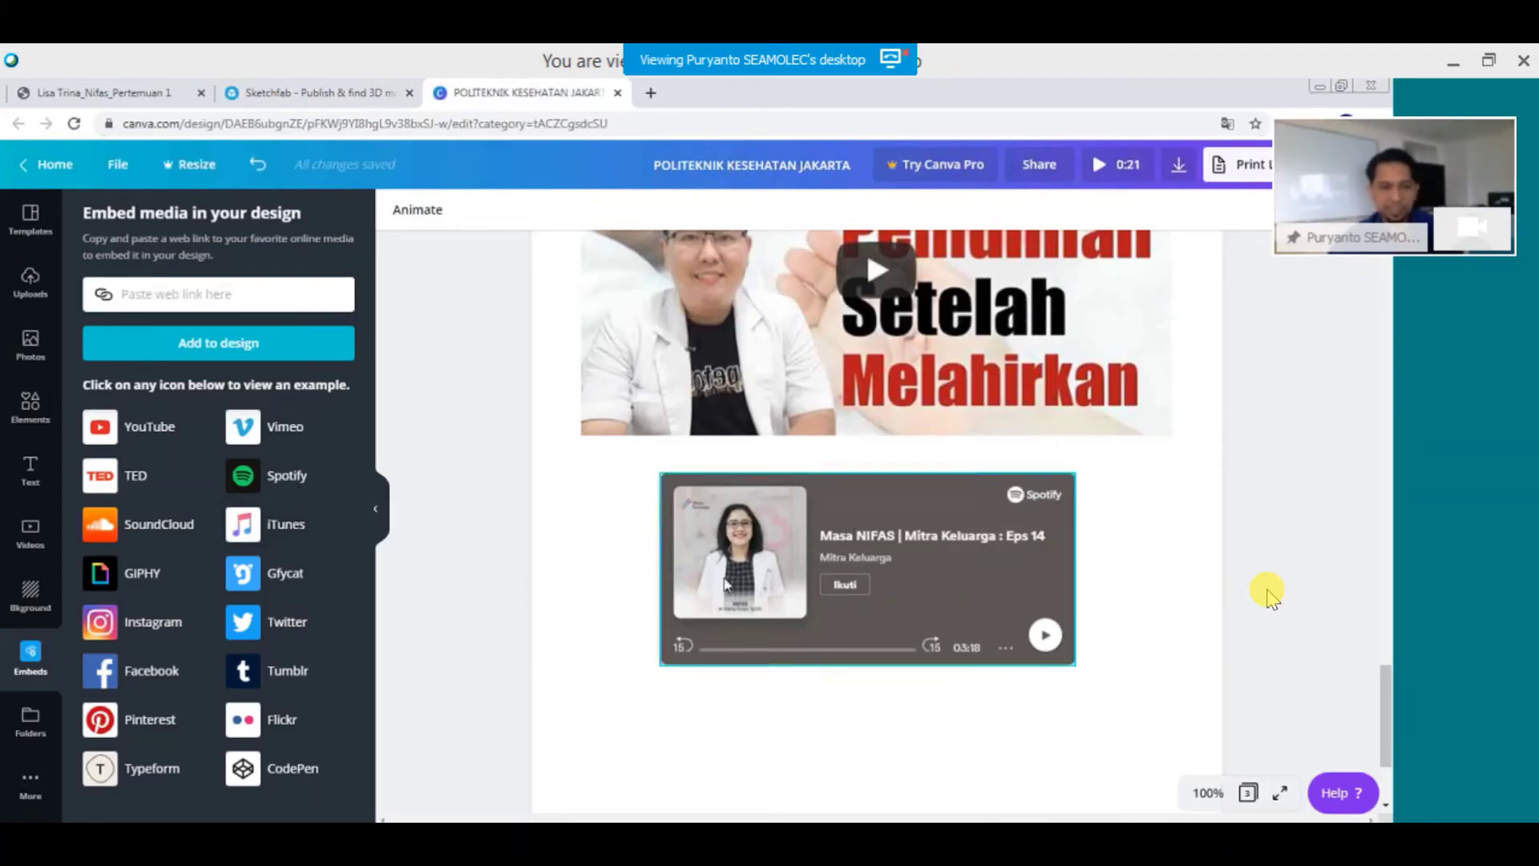
left_click(268, 298)
key("ctrl+v")
left_click(275, 341)
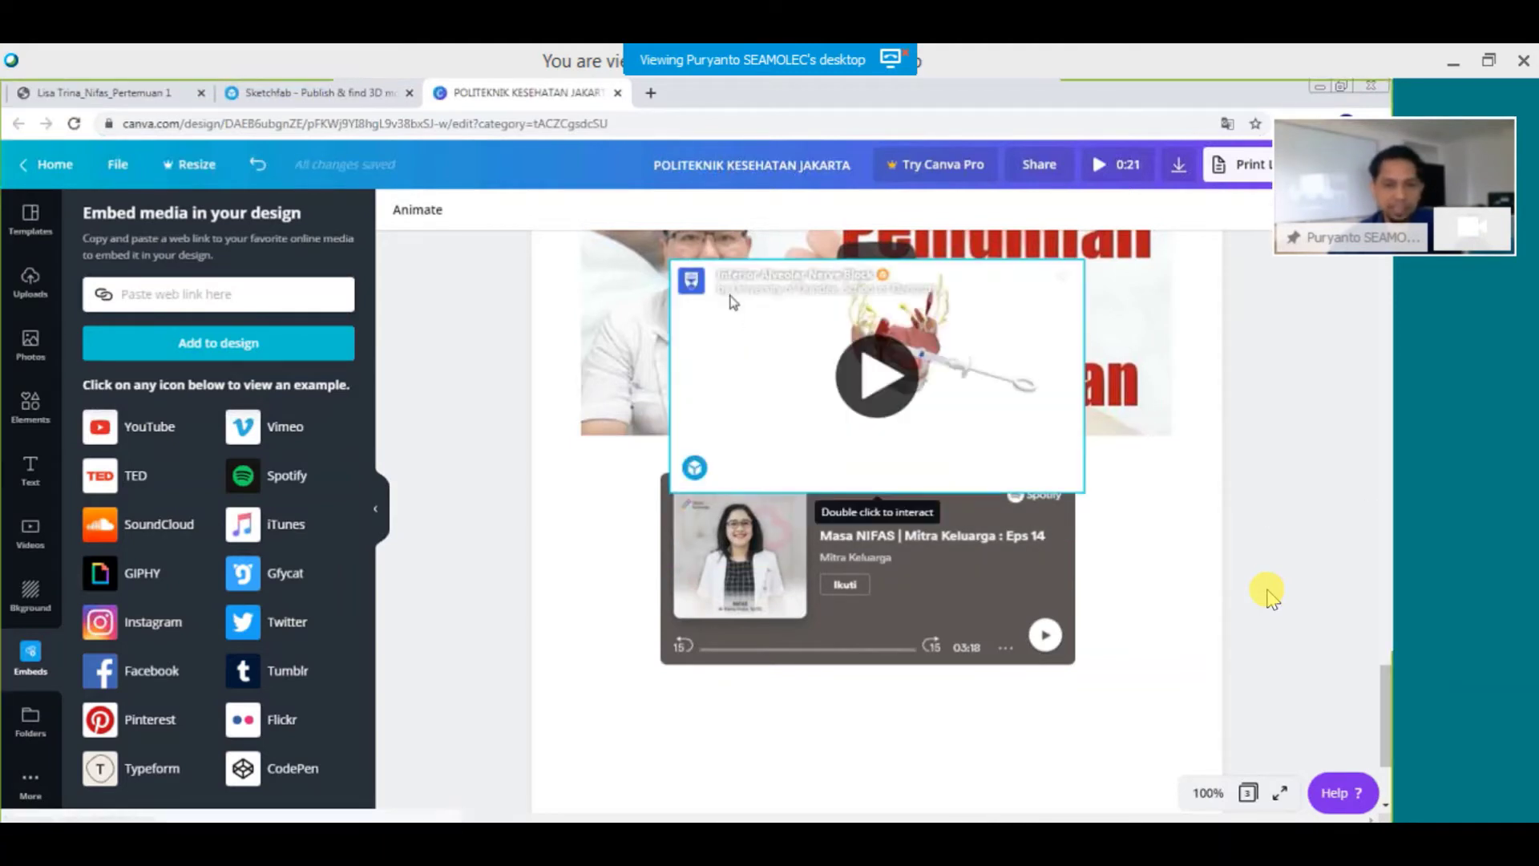
mouse_move(731, 302)
left_mouse_down()
mouse_move(753, 591)
mouse_move(790, 550)
left_mouse_up()
scroll(764, 566, "down", 2)
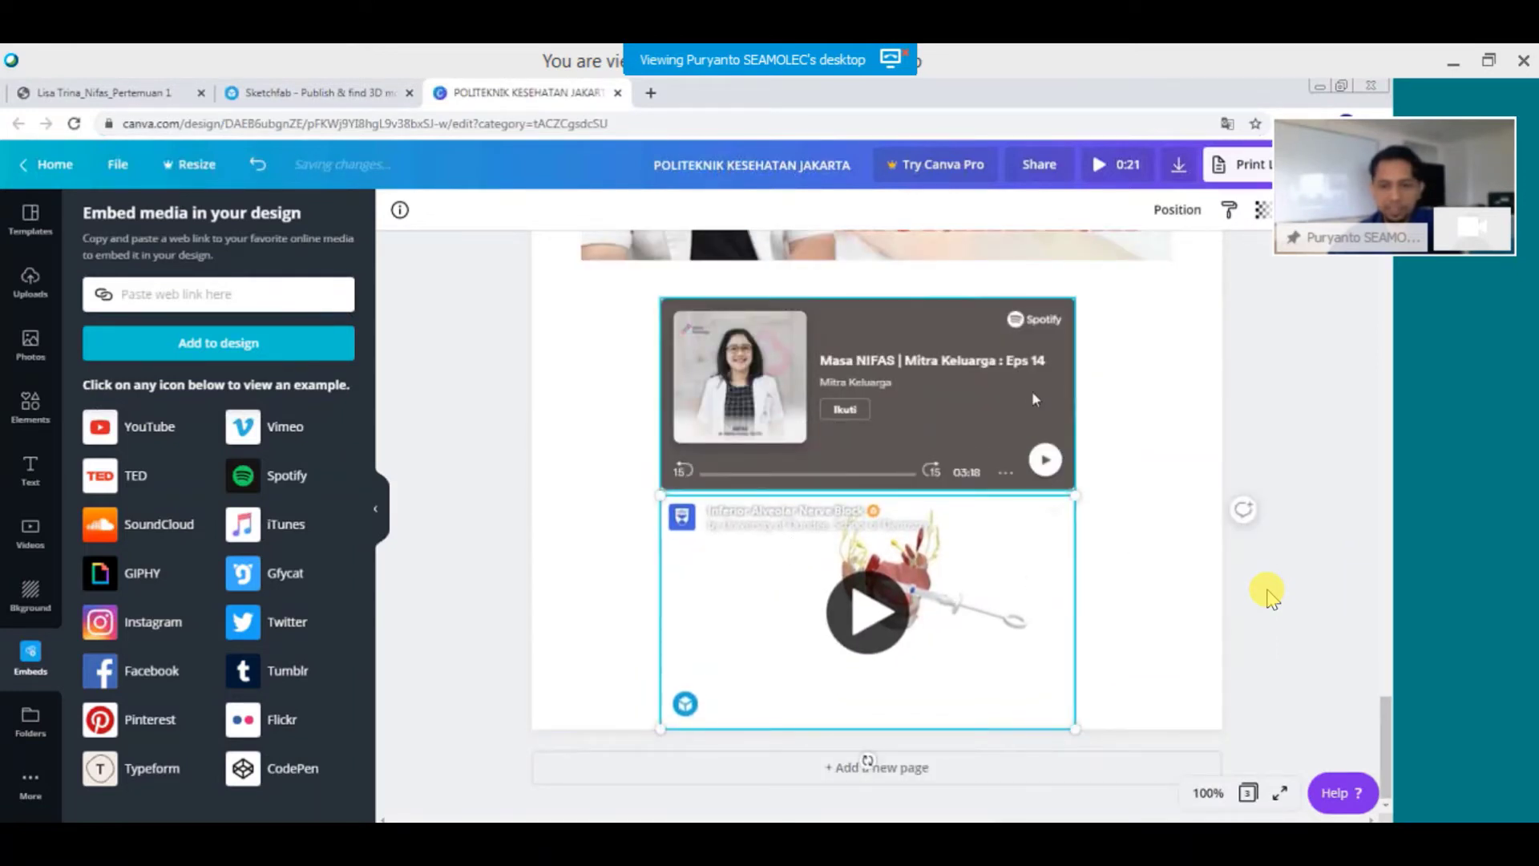
Shrink the Spotify player and shift it up towards the video, then move the 3D model slightly up and centre it beneath the player.
left_click(1056, 451)
left_click_drag(1035, 439, 961, 374)
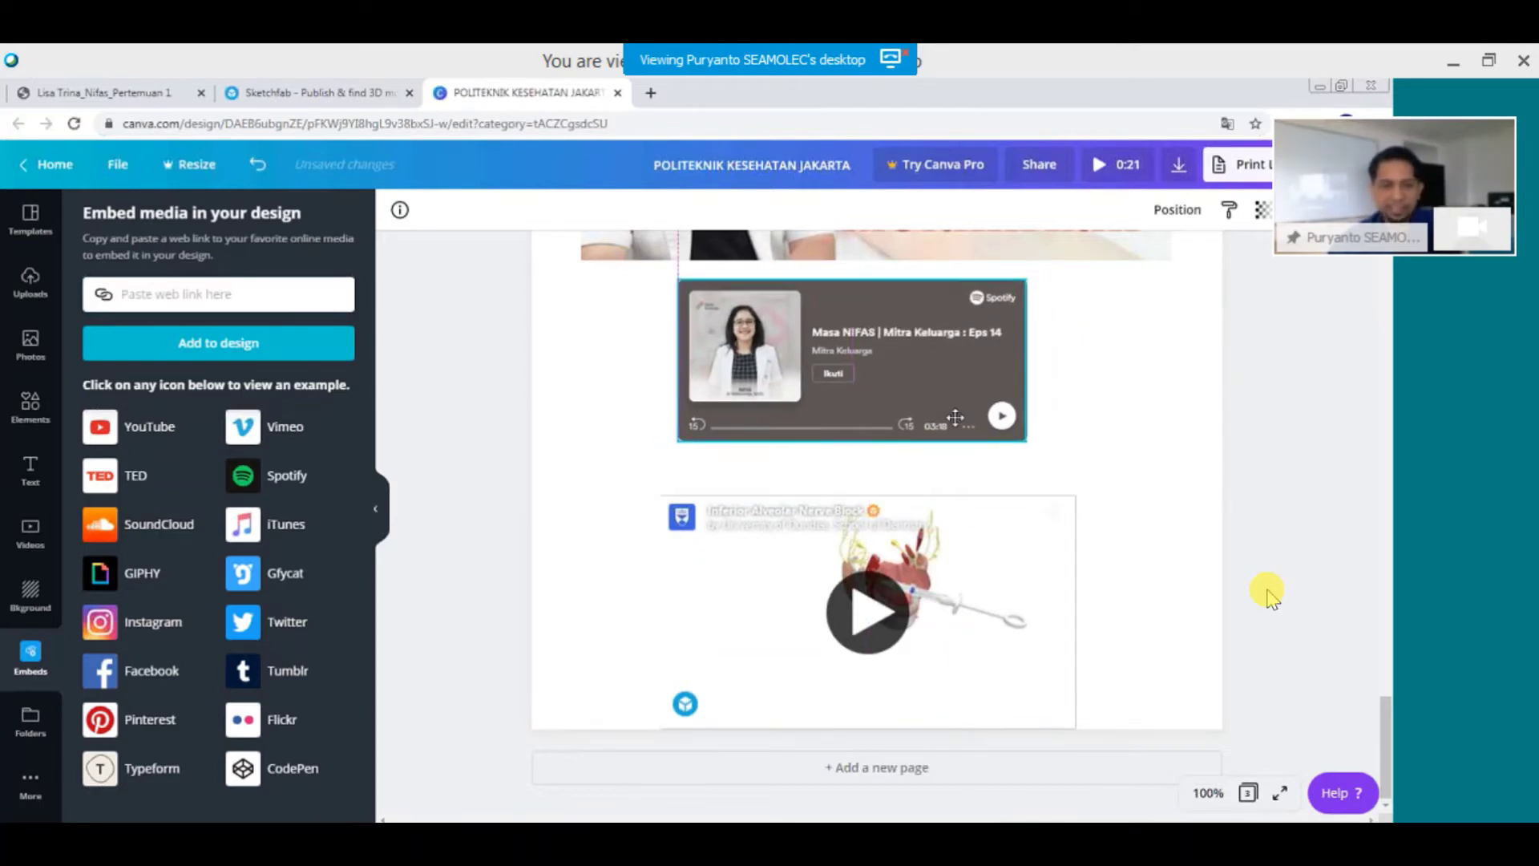
left_click(1040, 539)
mouse_move(1028, 564)
left_mouse_down()
mouse_move(1013, 543)
mouse_move(998, 553)
left_mouse_up()
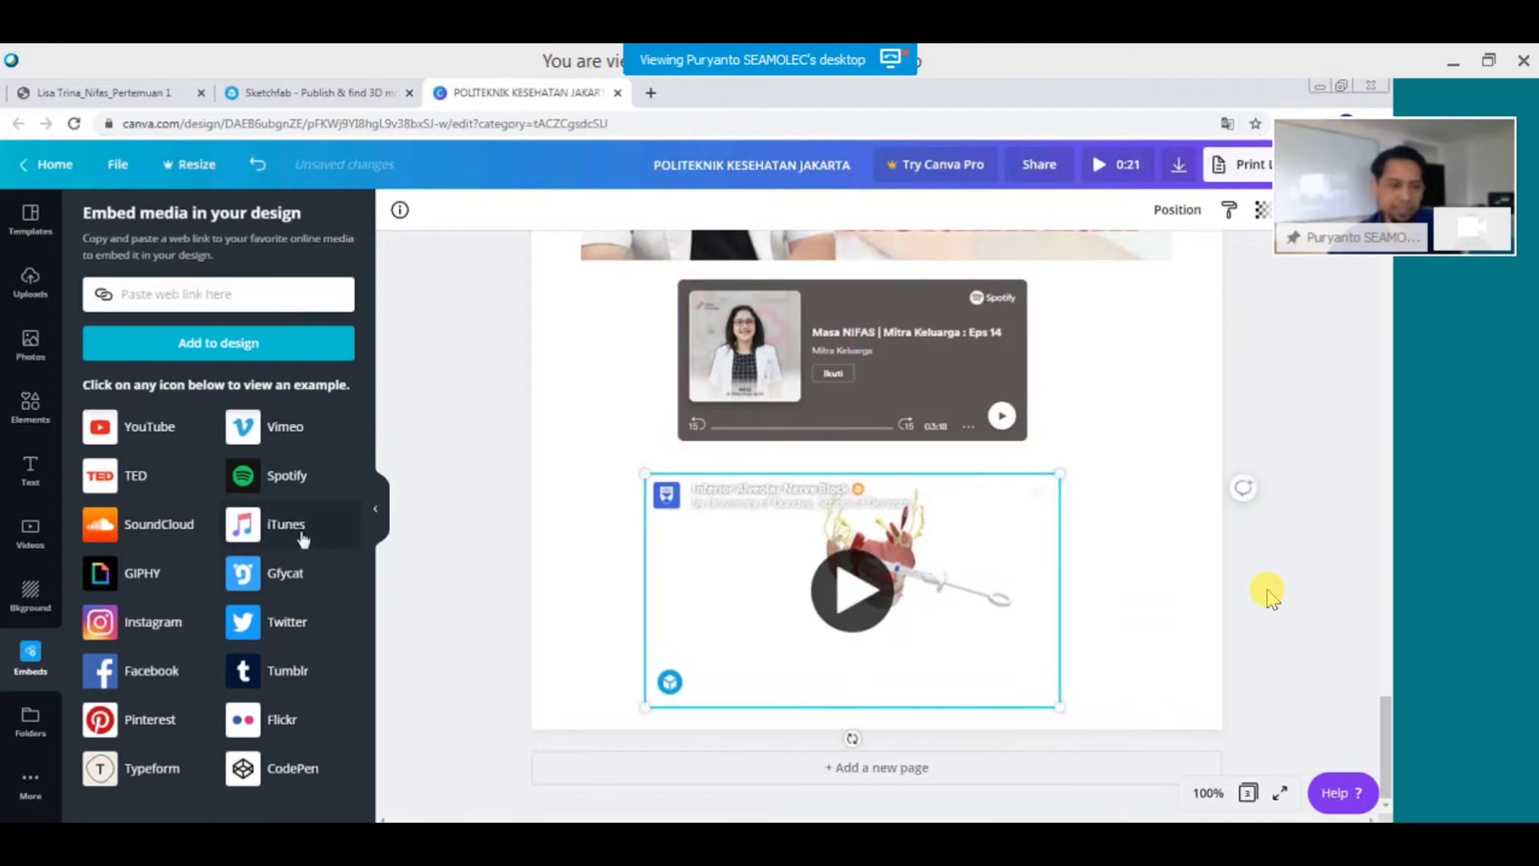
left_click(1073, 599)
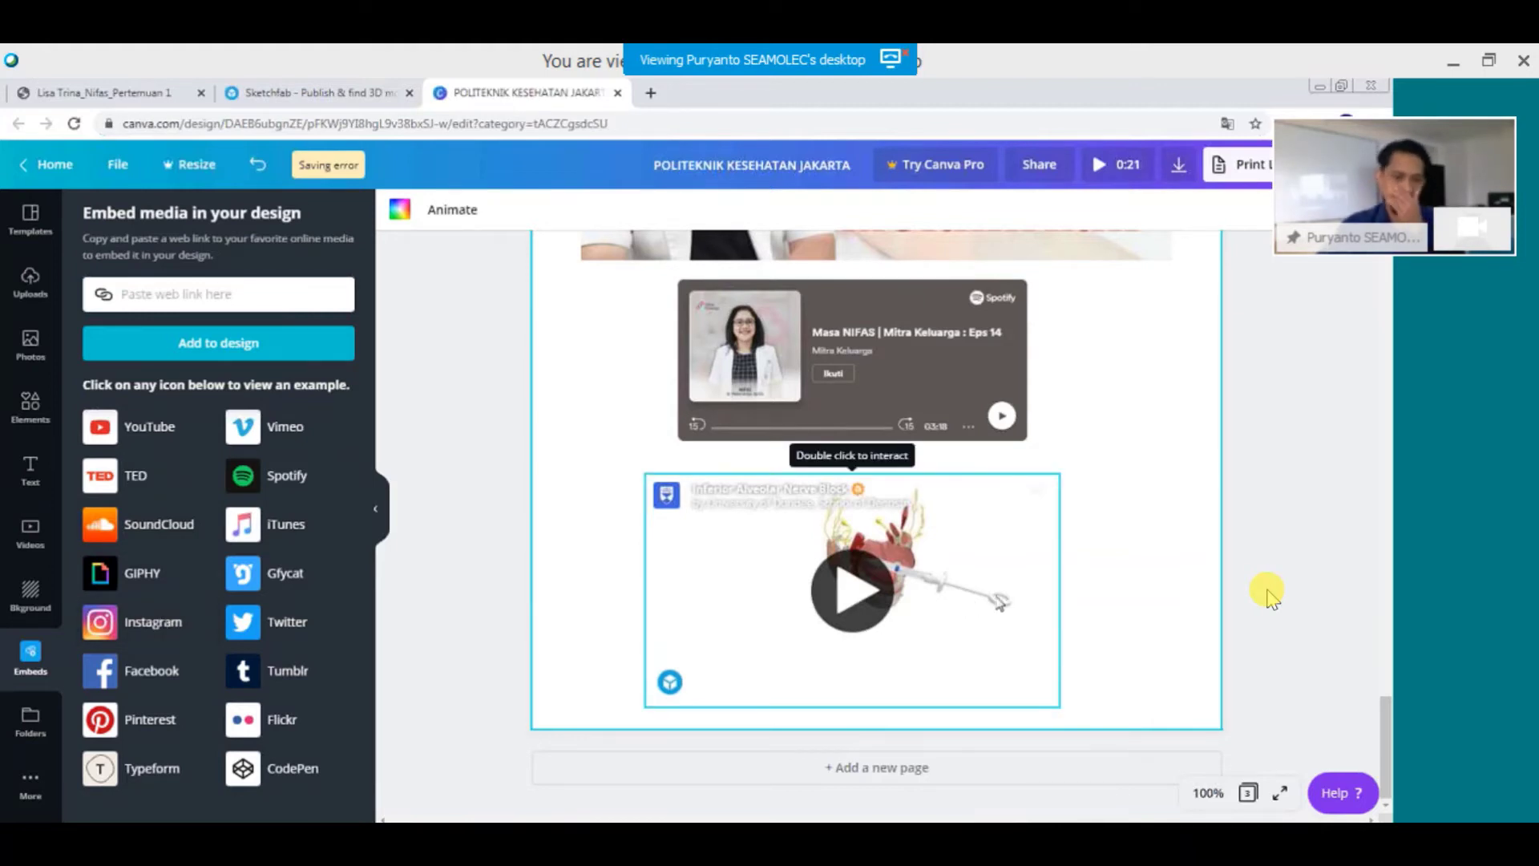
Copy the share link that lets anyone view the POLITEKNIK KESEHATAN JAKARTA design without signing in.
scroll(1080, 629, "up", 3)
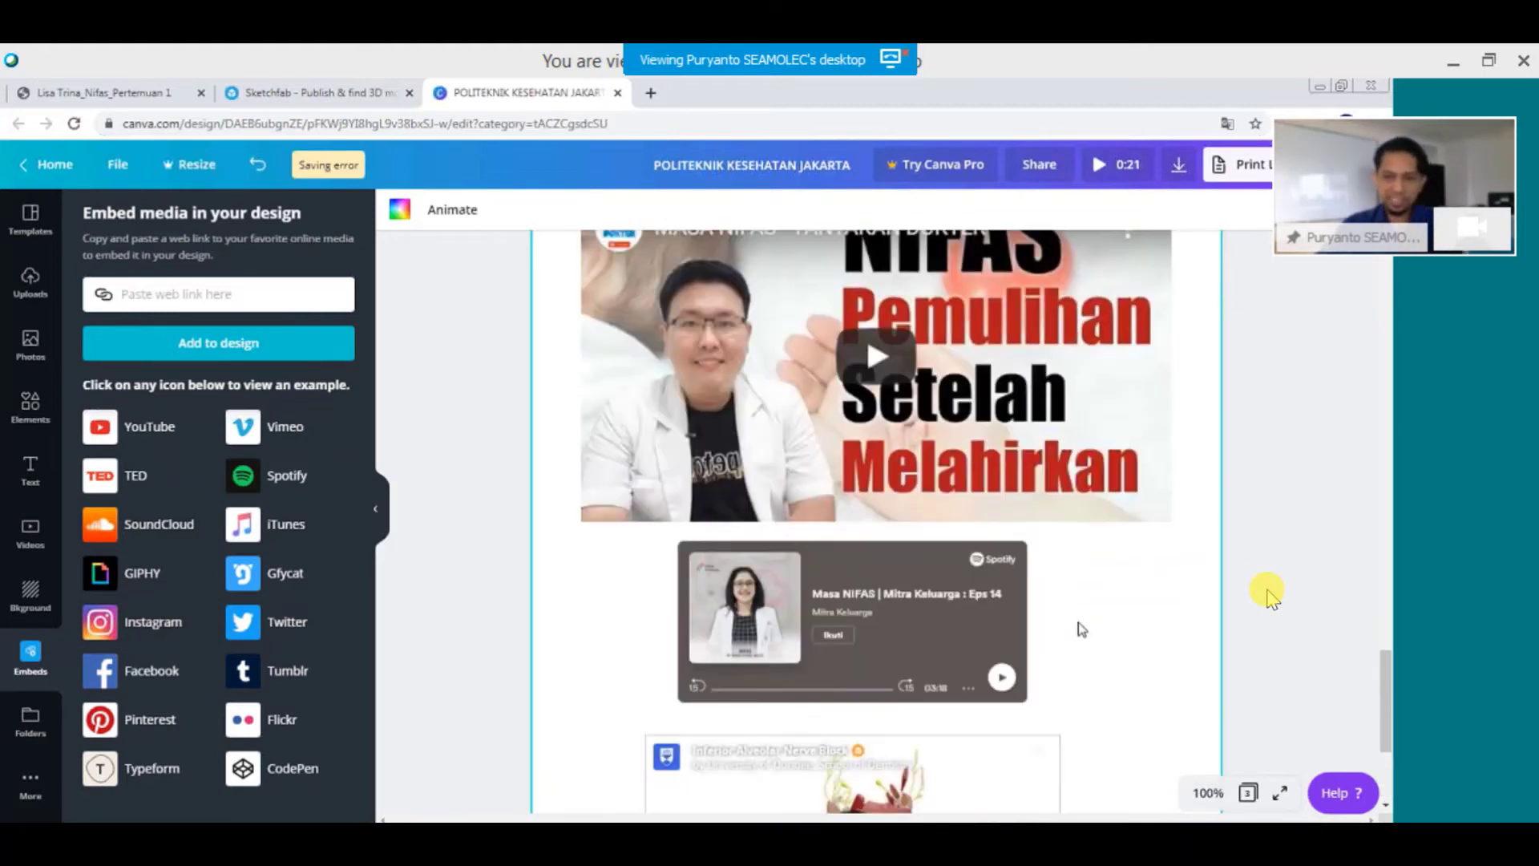
scroll(1083, 626, "up", 10)
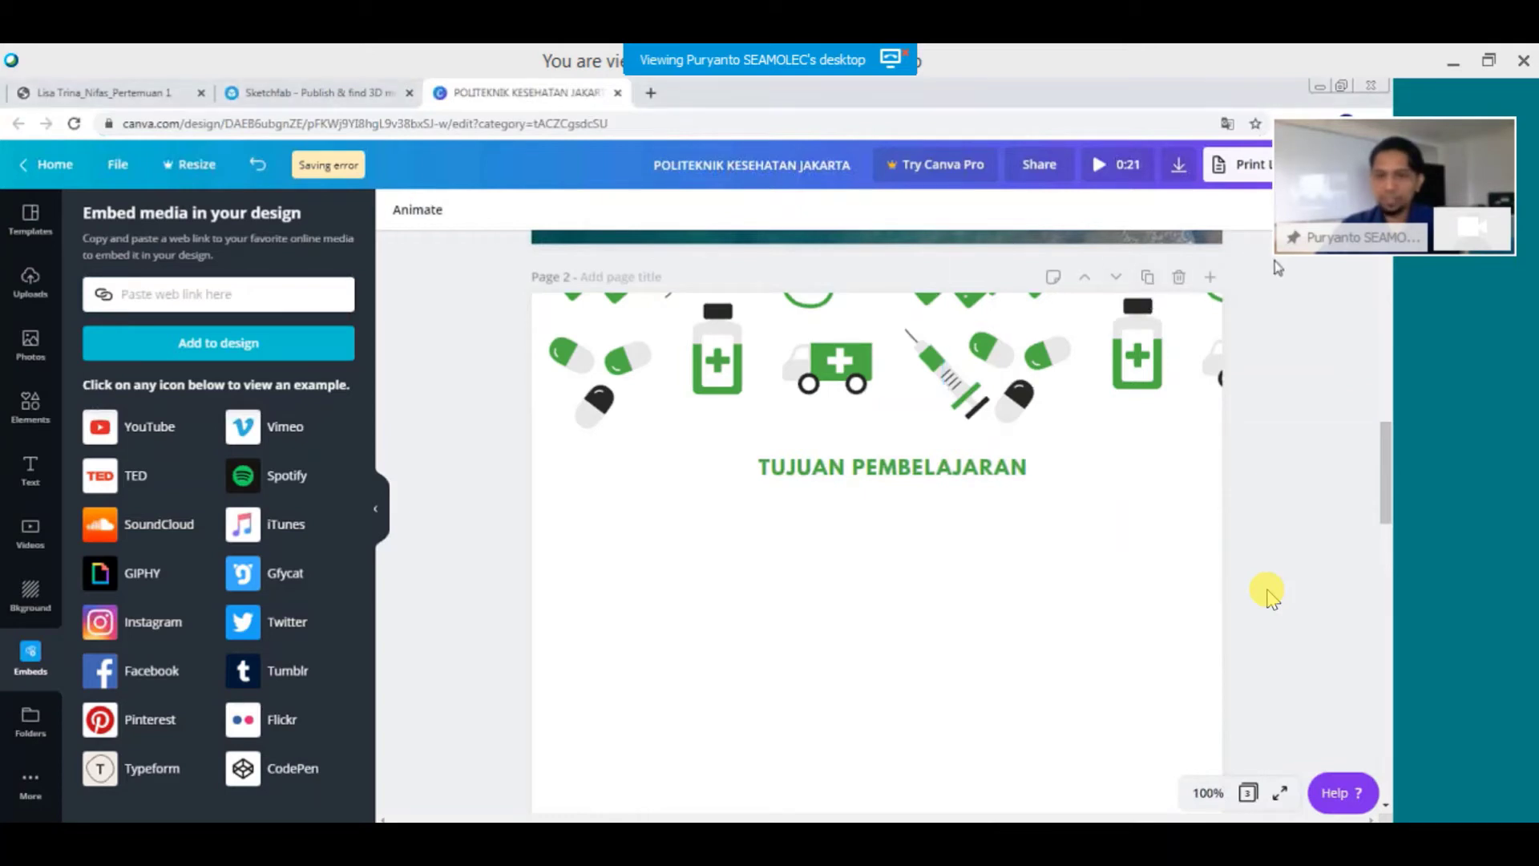
scroll(1270, 593, "up", 6)
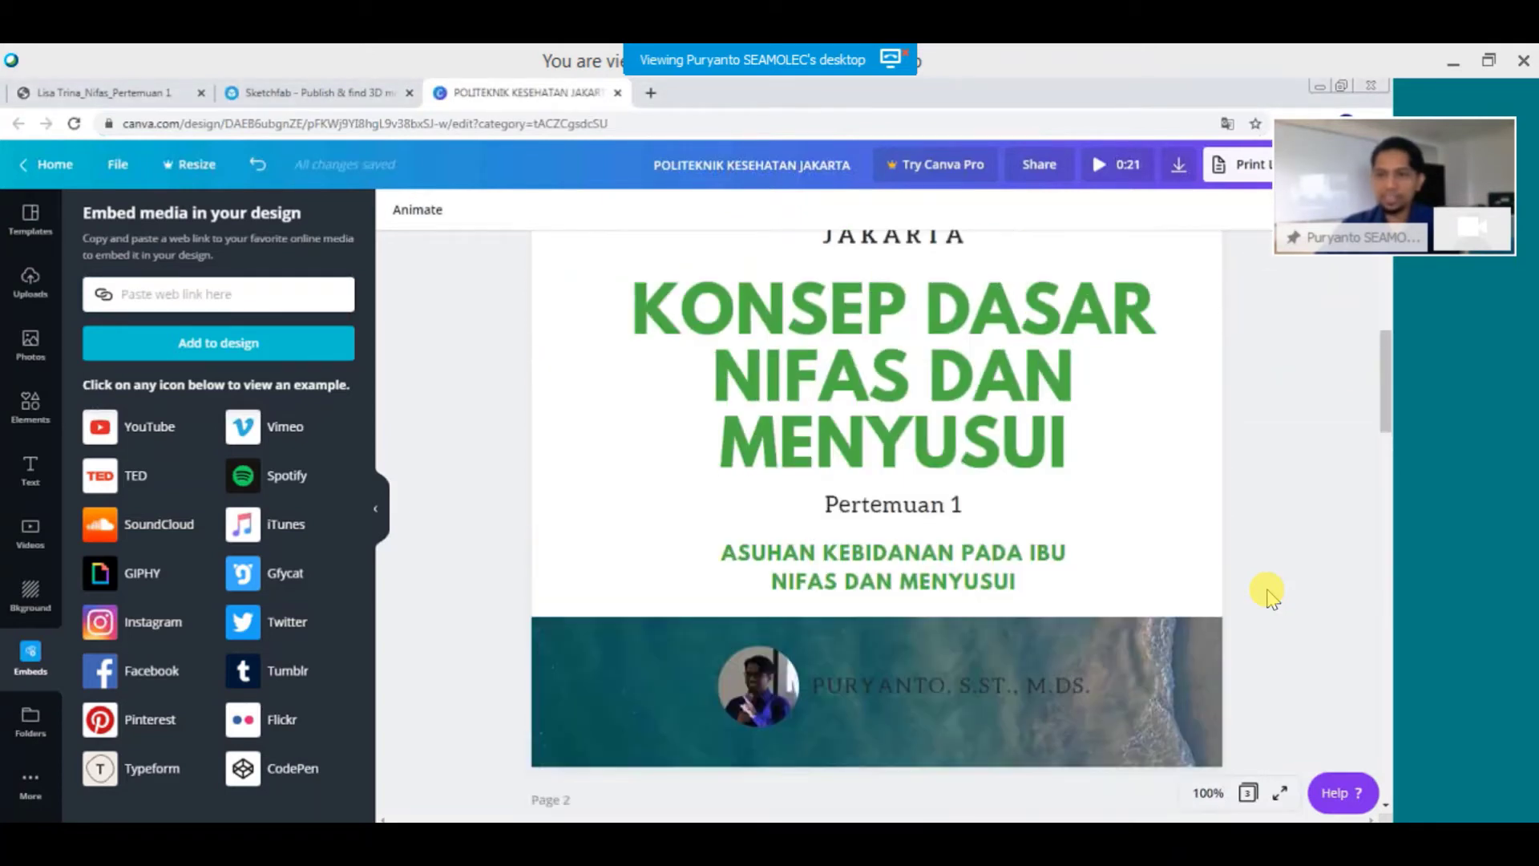
scroll(1270, 593, "up", 6)
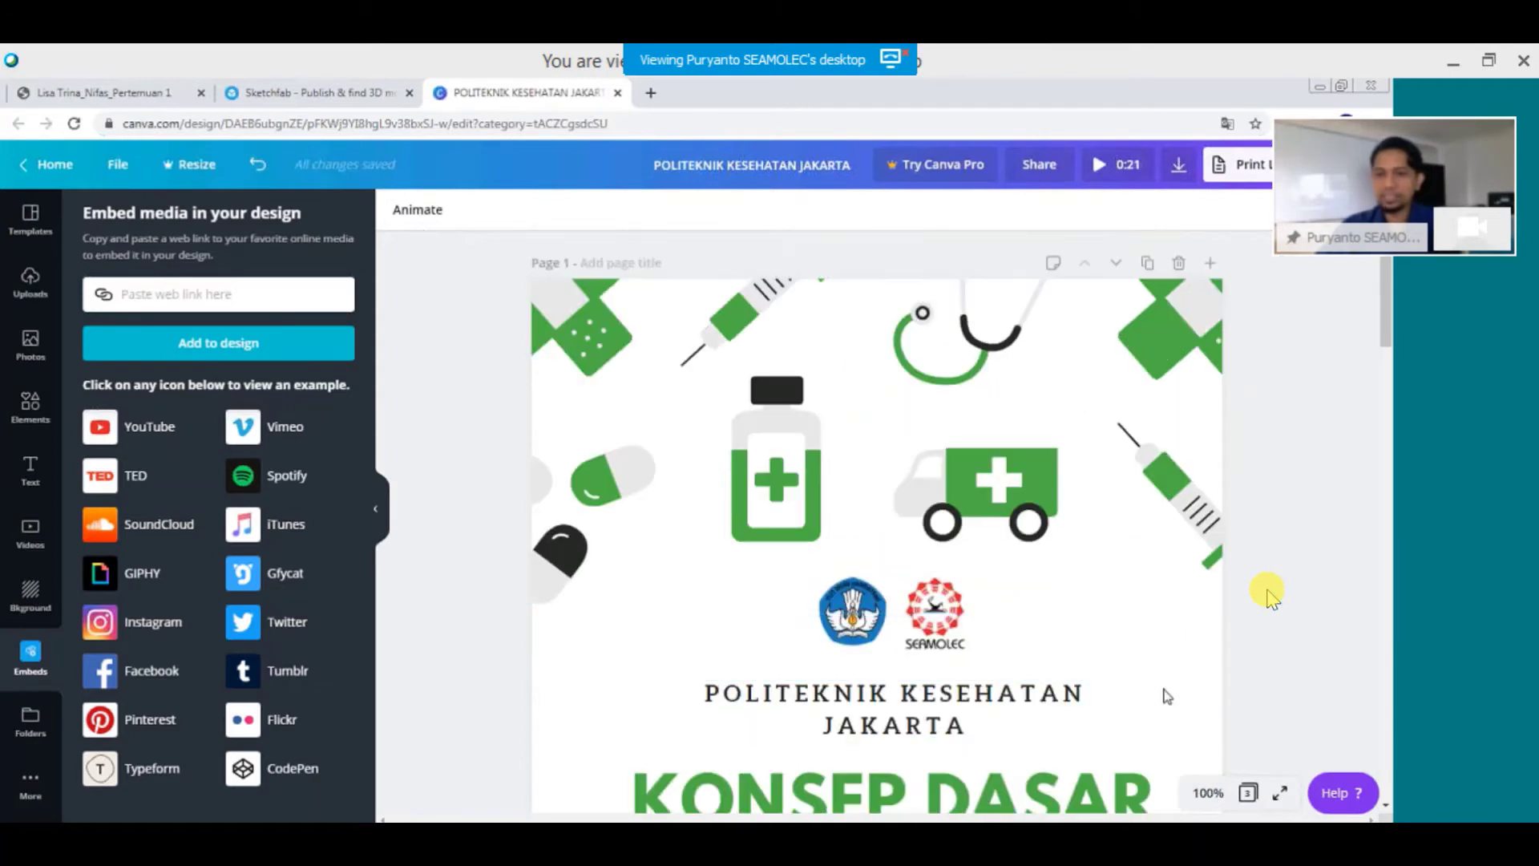
left_click(1164, 689)
left_click(1367, 164)
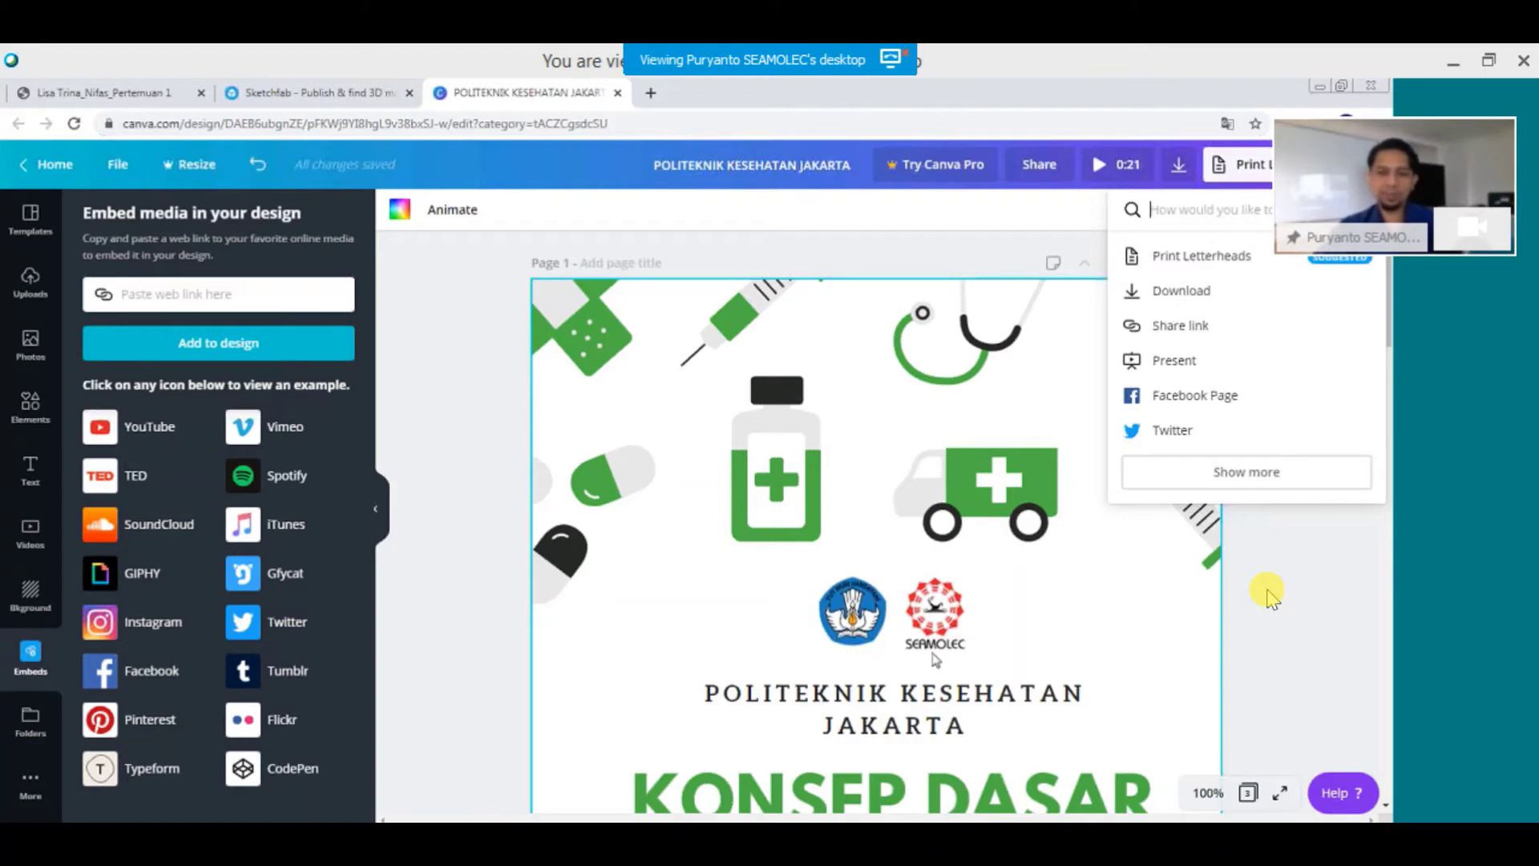
left_click(1151, 332)
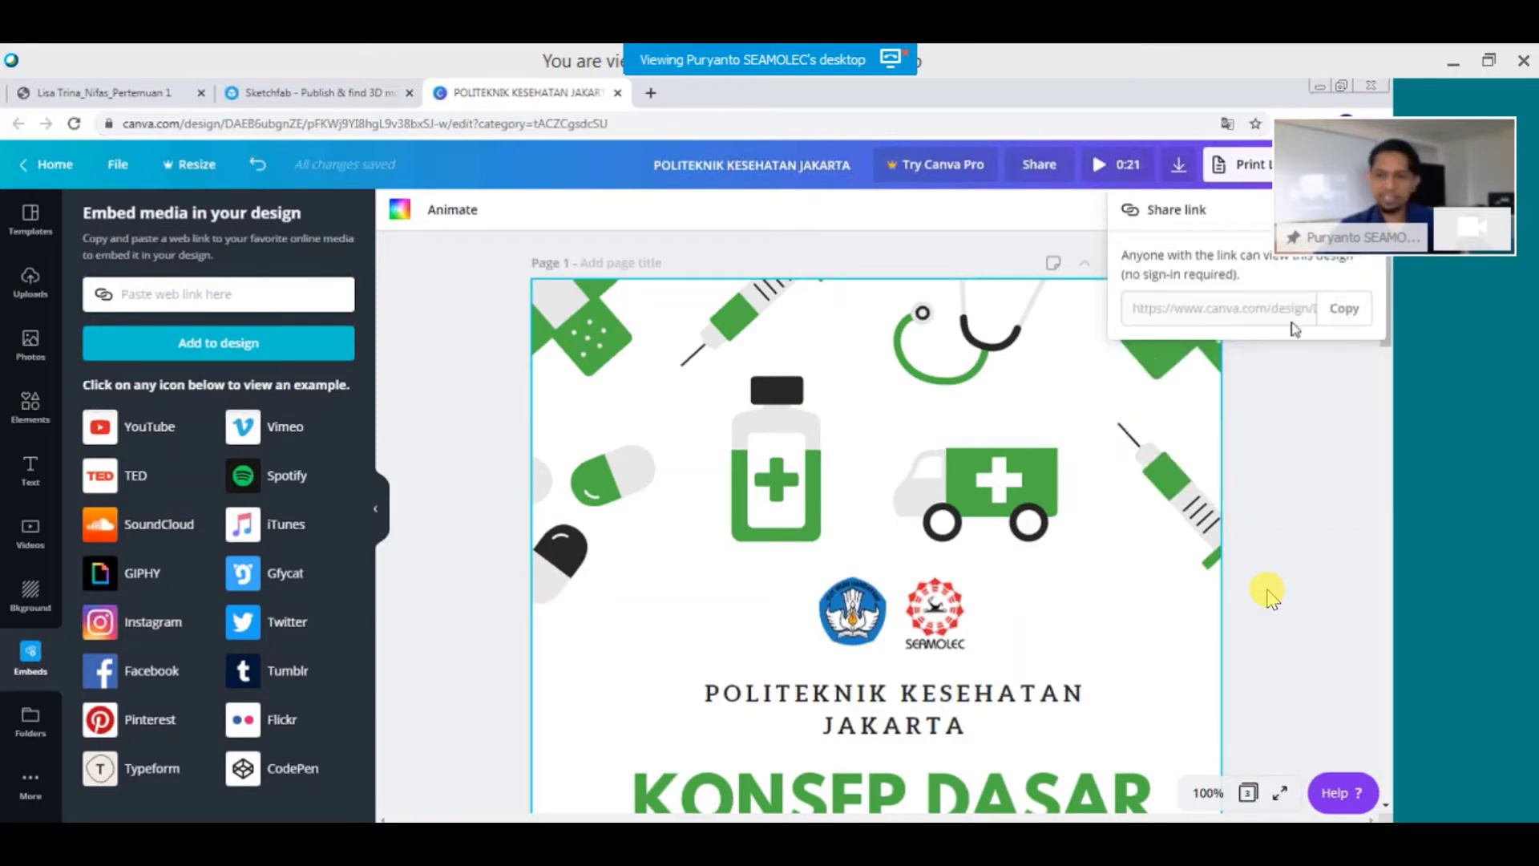
left_click(1344, 309)
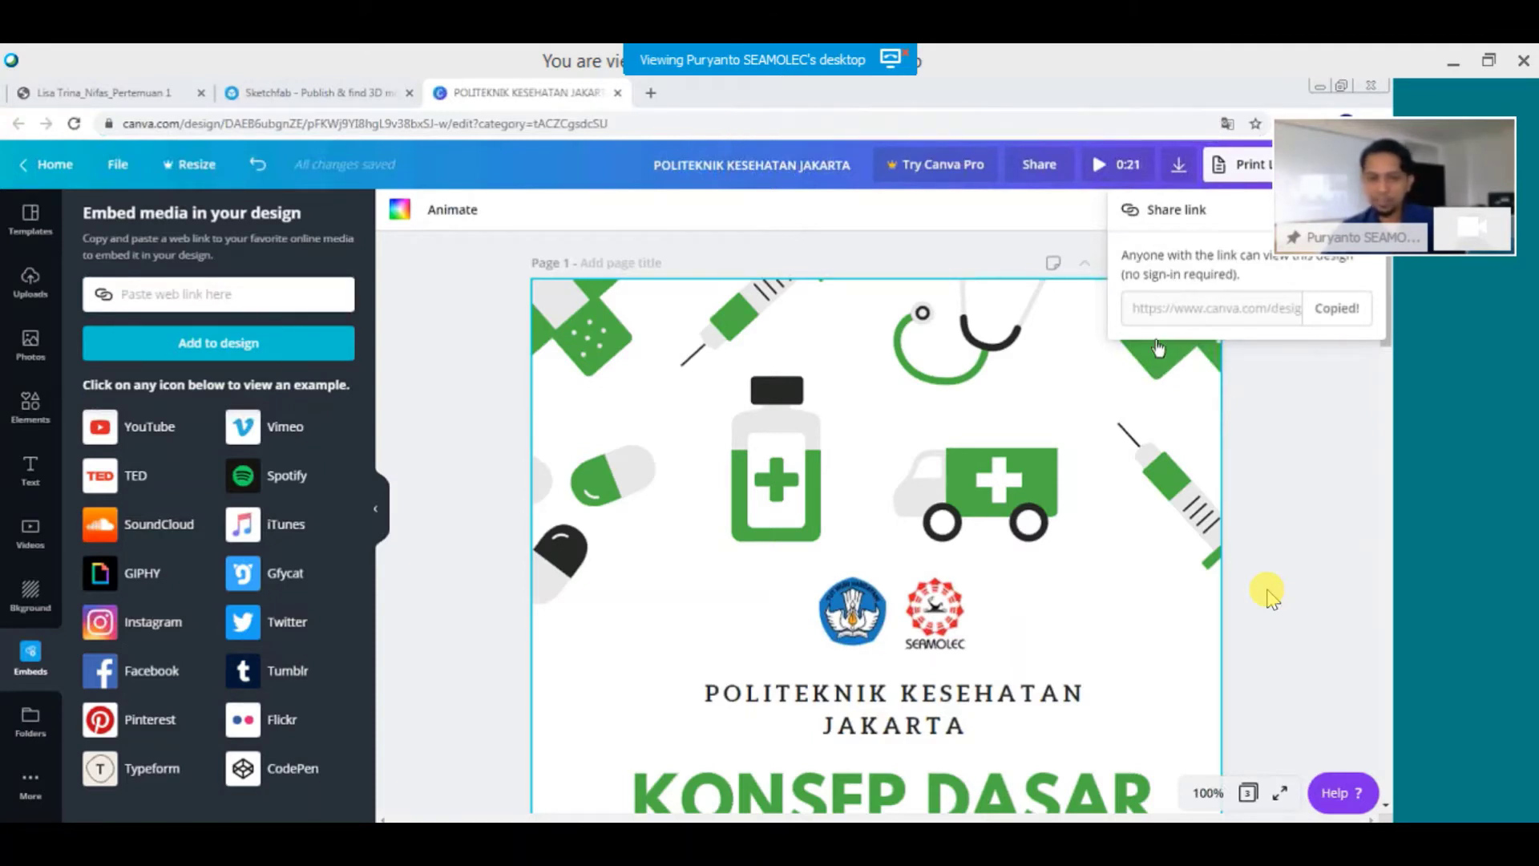
left_click(1235, 680)
left_click_drag(1270, 597, 1270, 597)
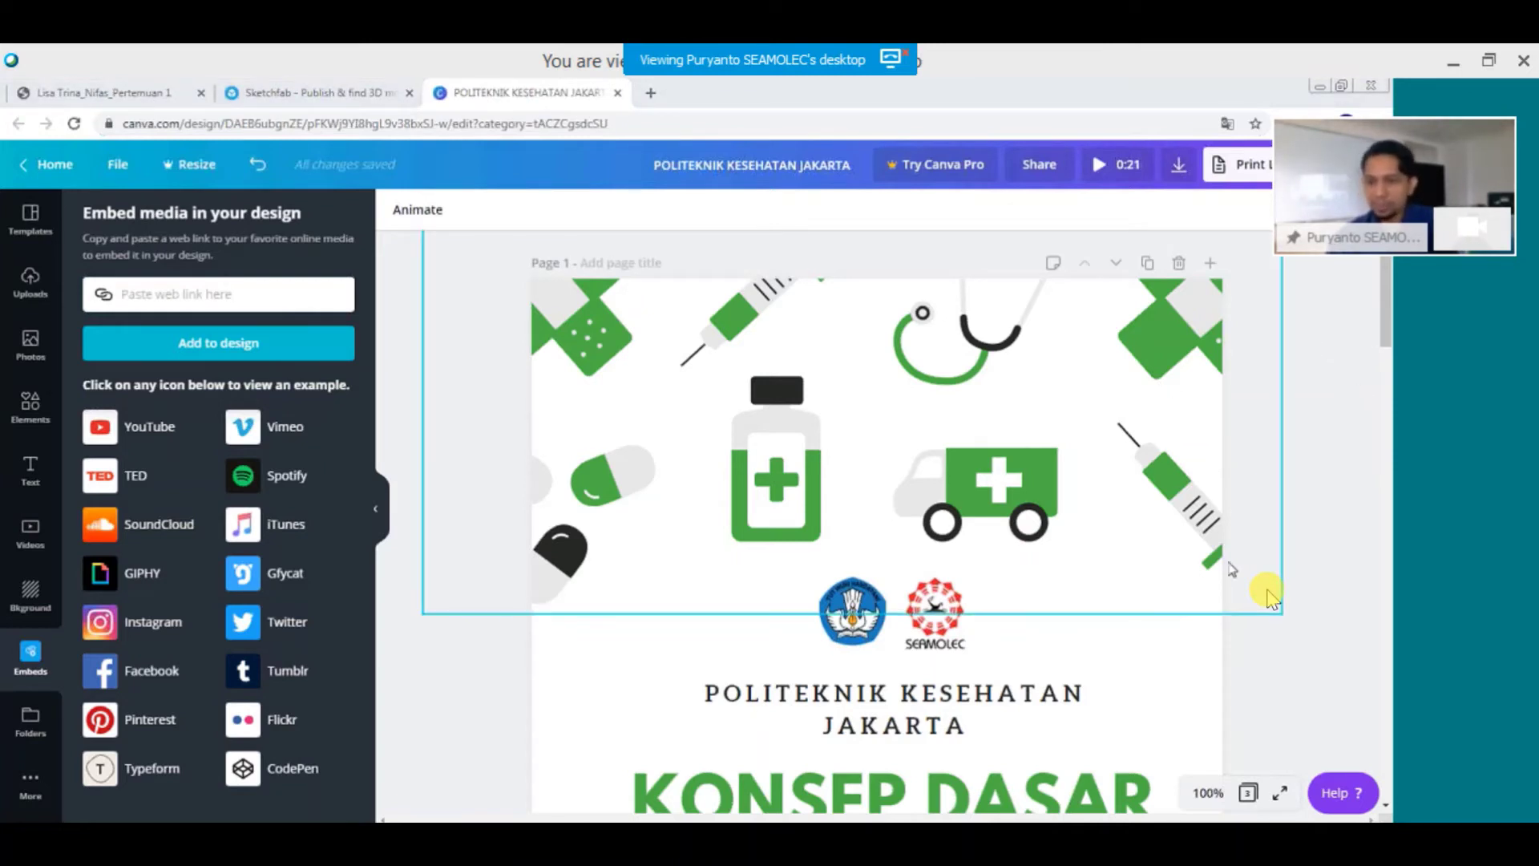
scroll(1133, 590, "down", 1)
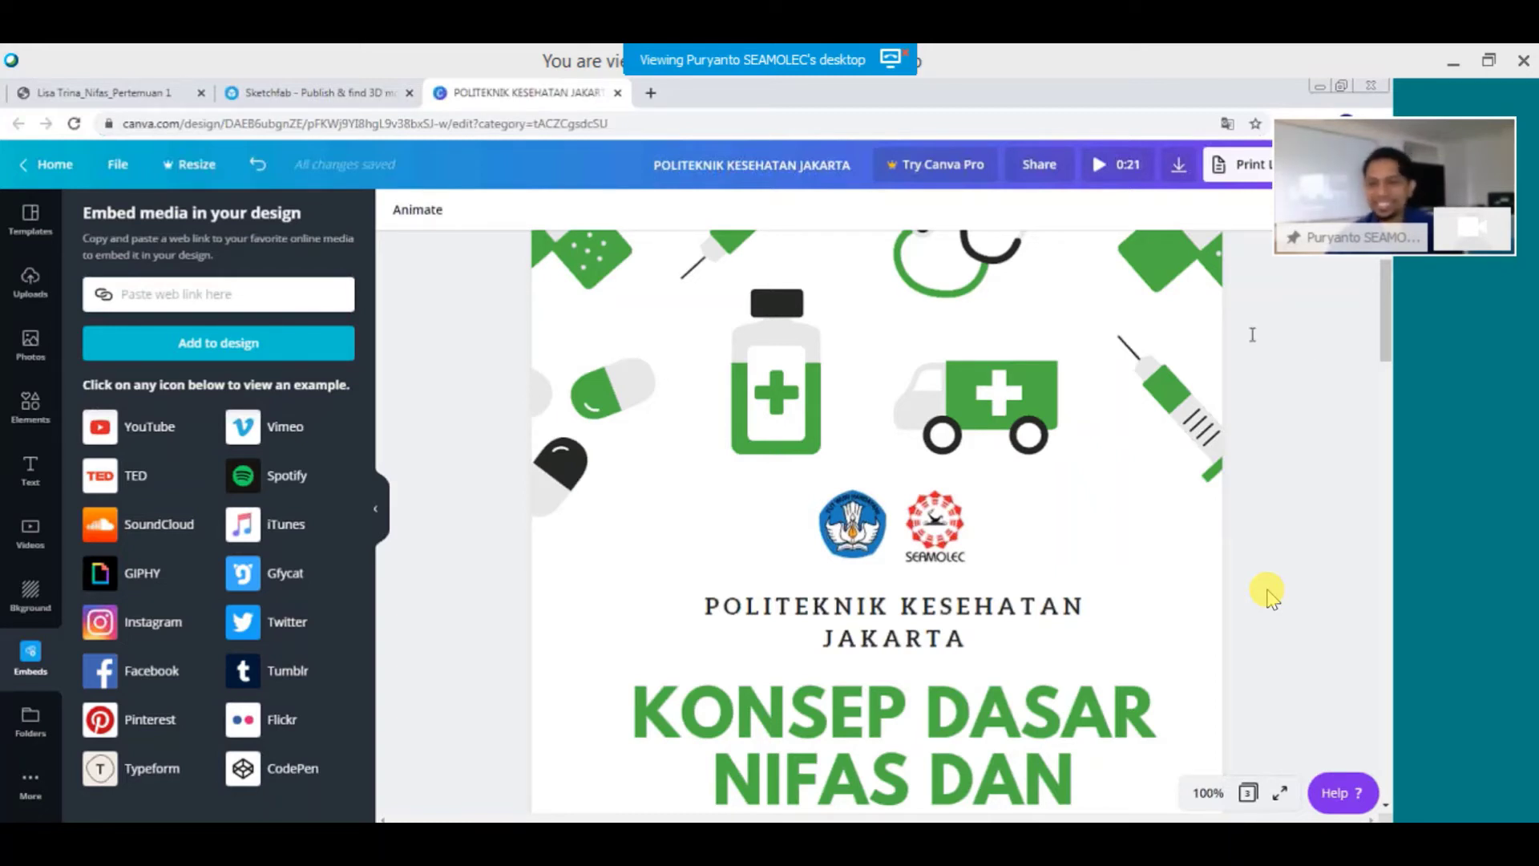
scroll(1278, 338, "up", 1)
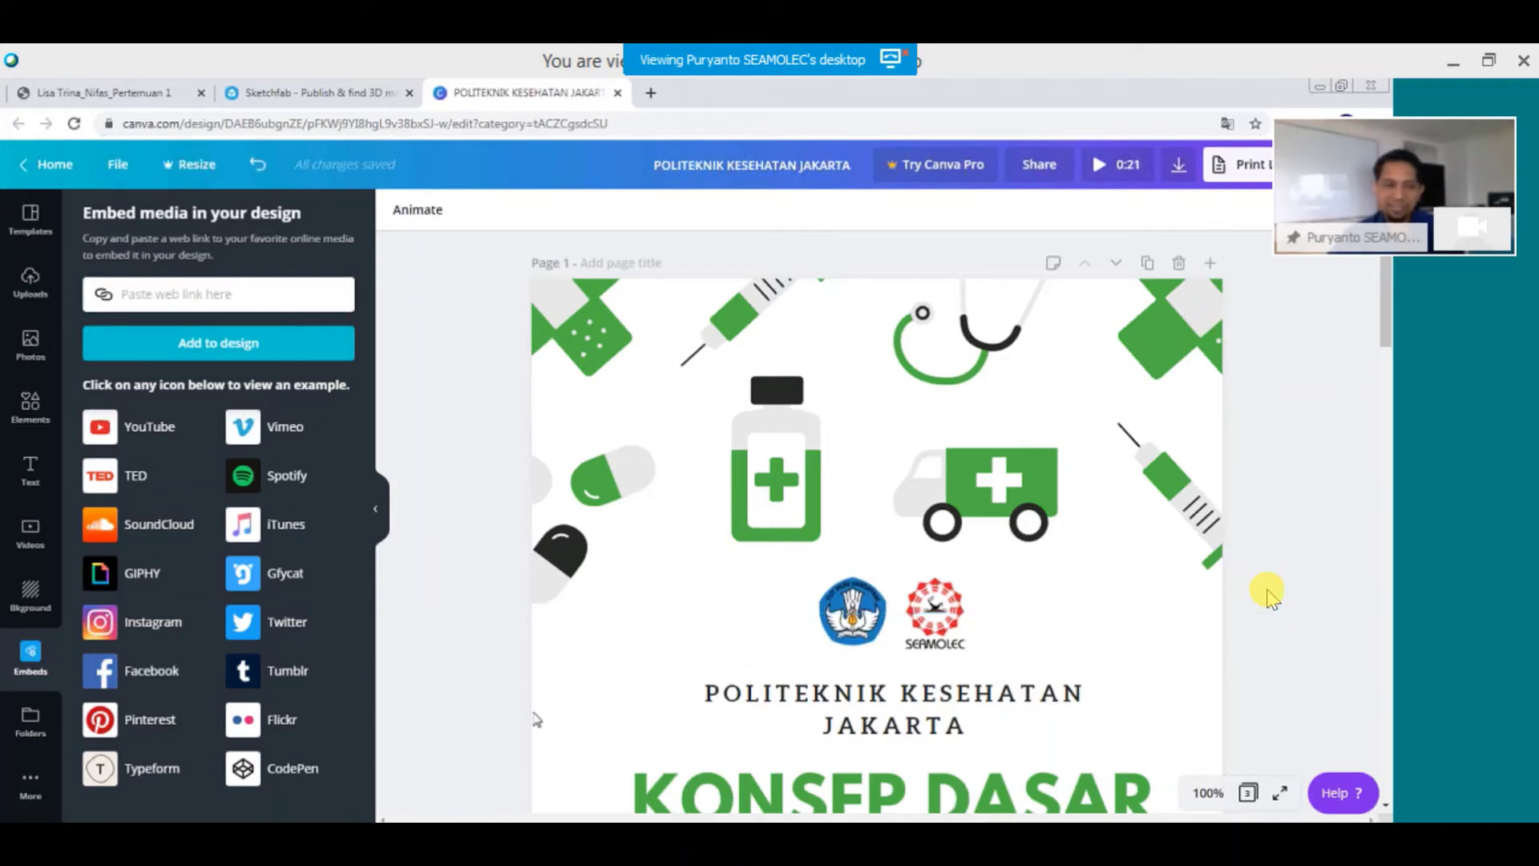
left_click(636, 615)
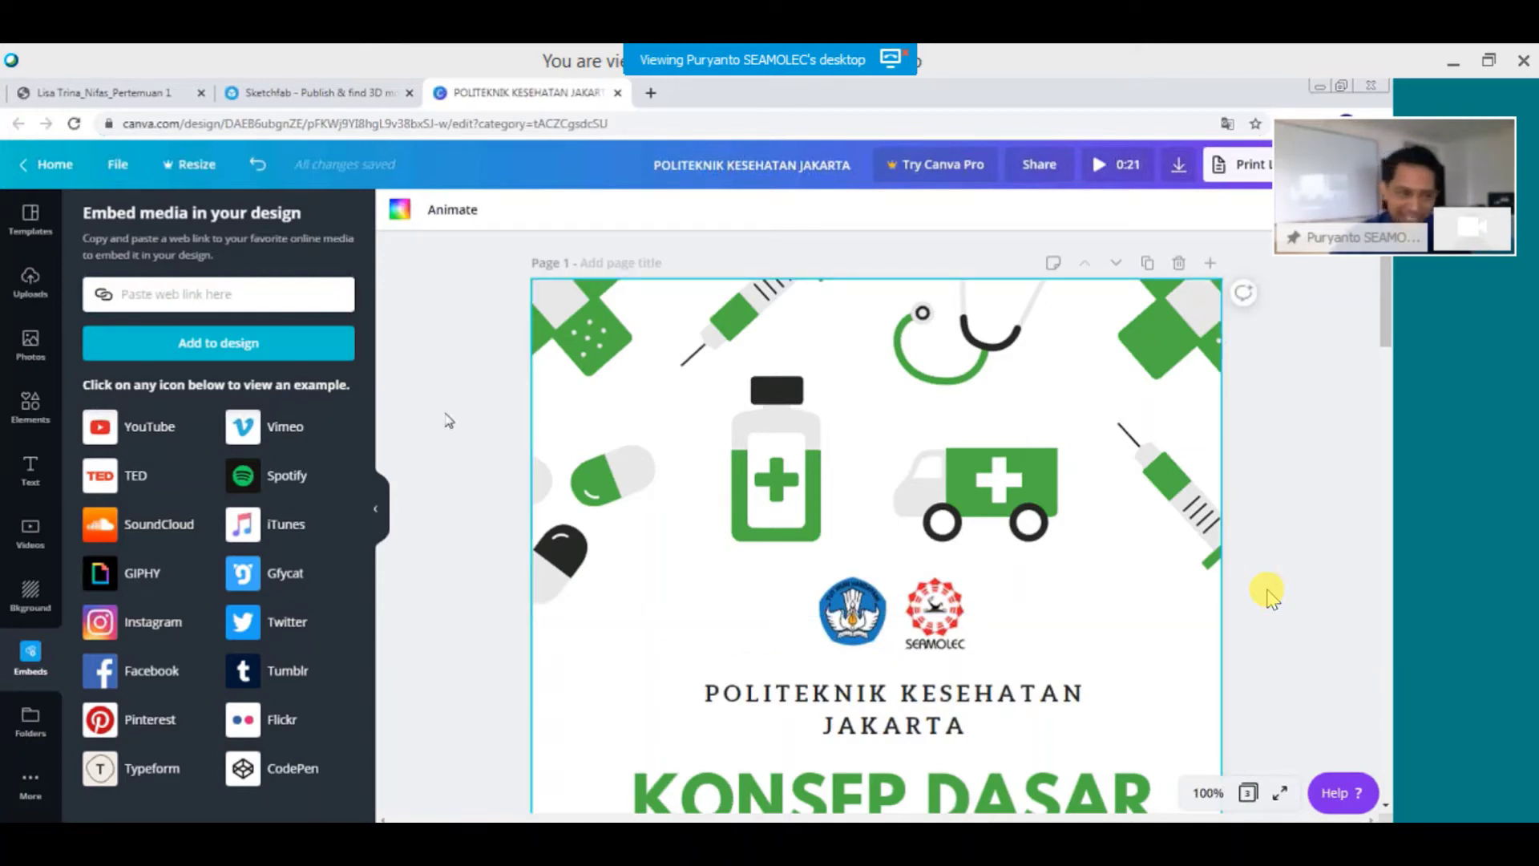
left_click(40, 227)
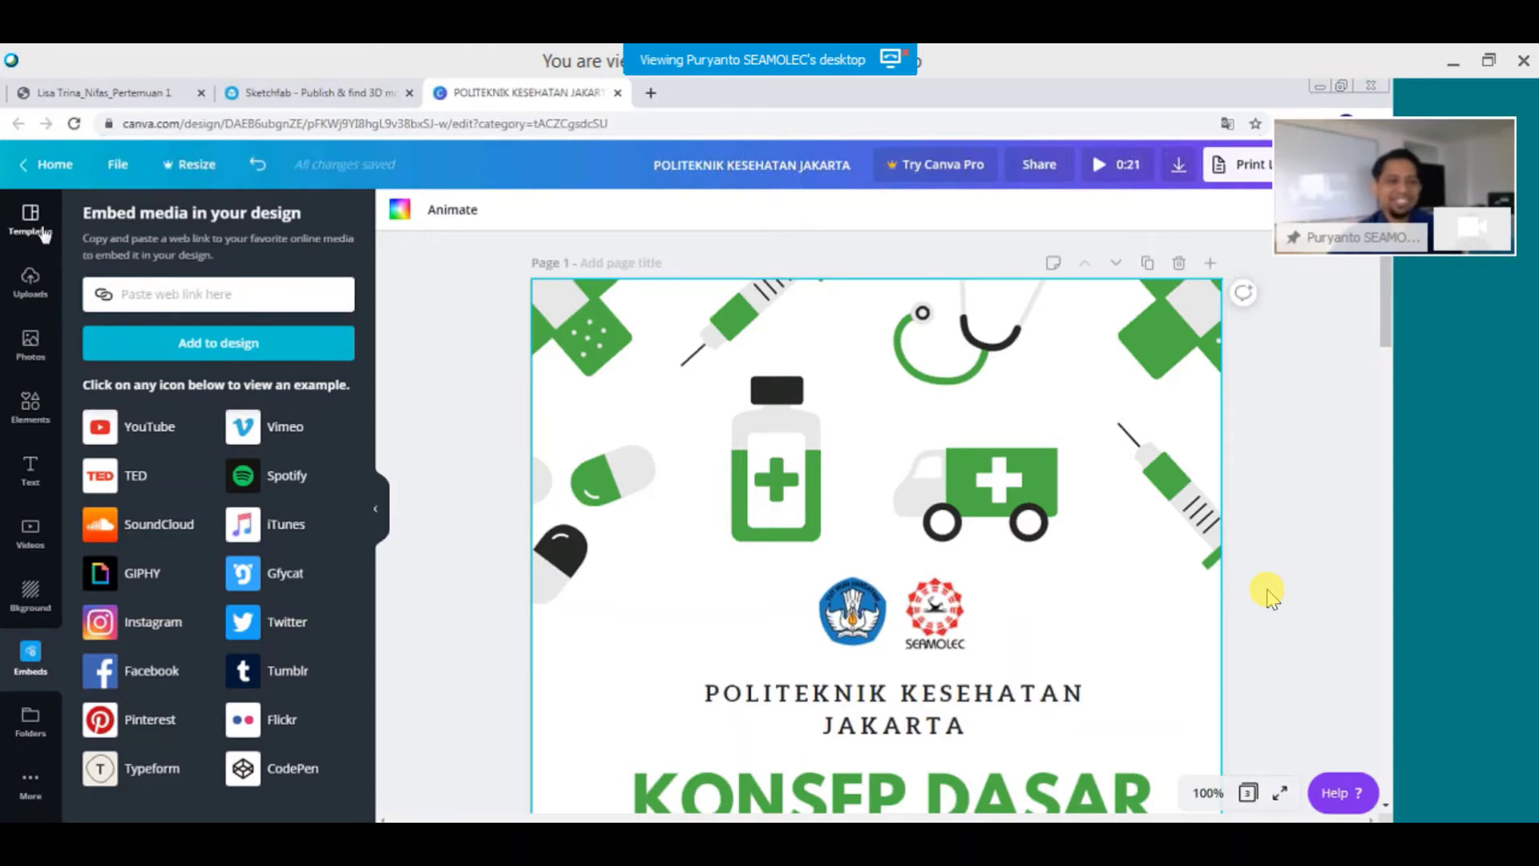
left_click(347, 255)
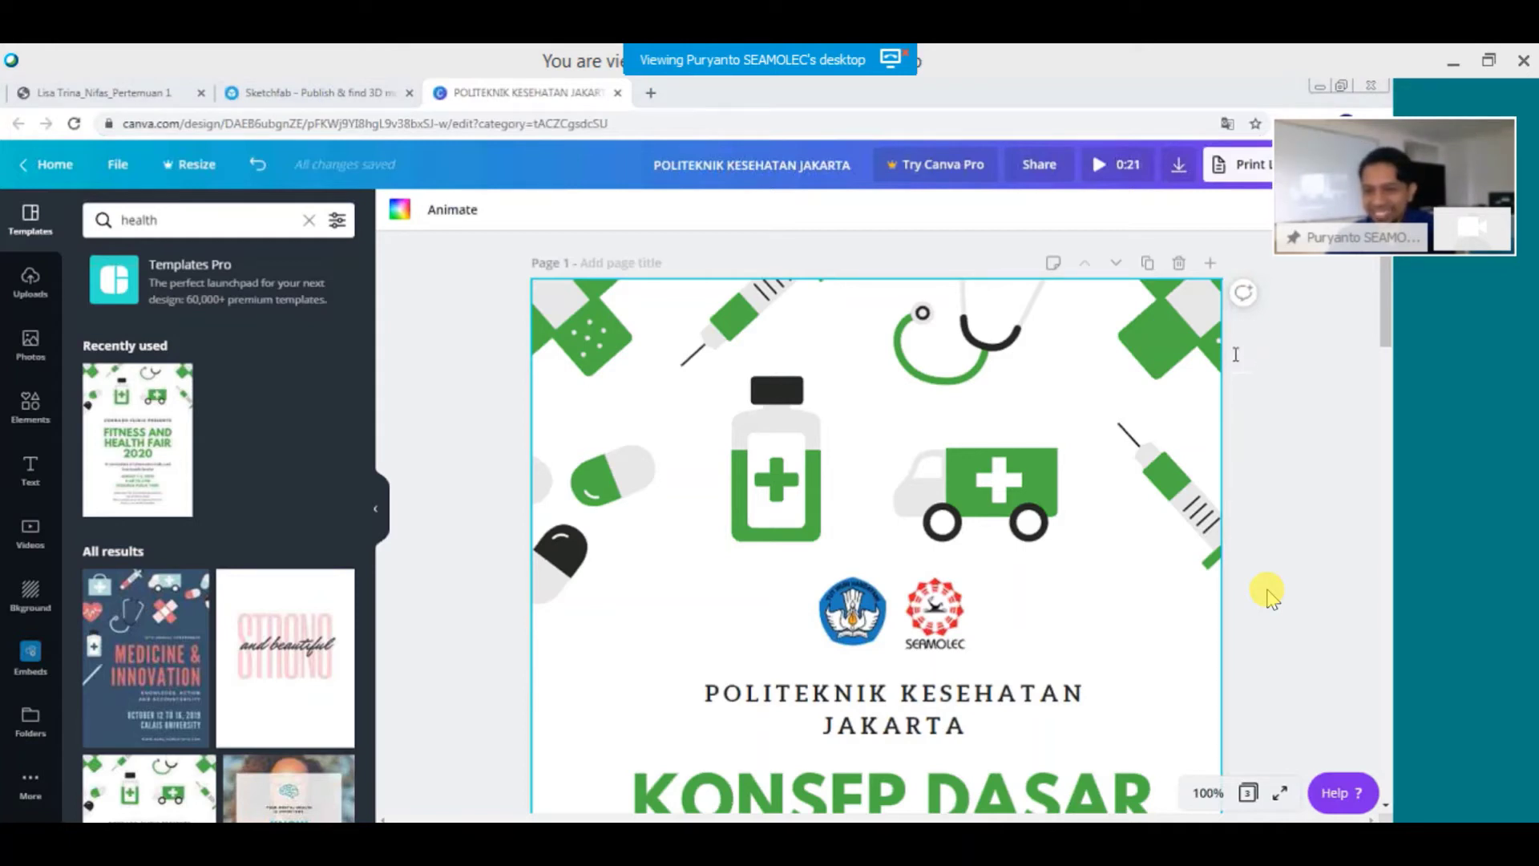
Review the links shared in the meeting chat, from the latest design link back to the earlier messages, and close the chat.
mouse_move(717, 54)
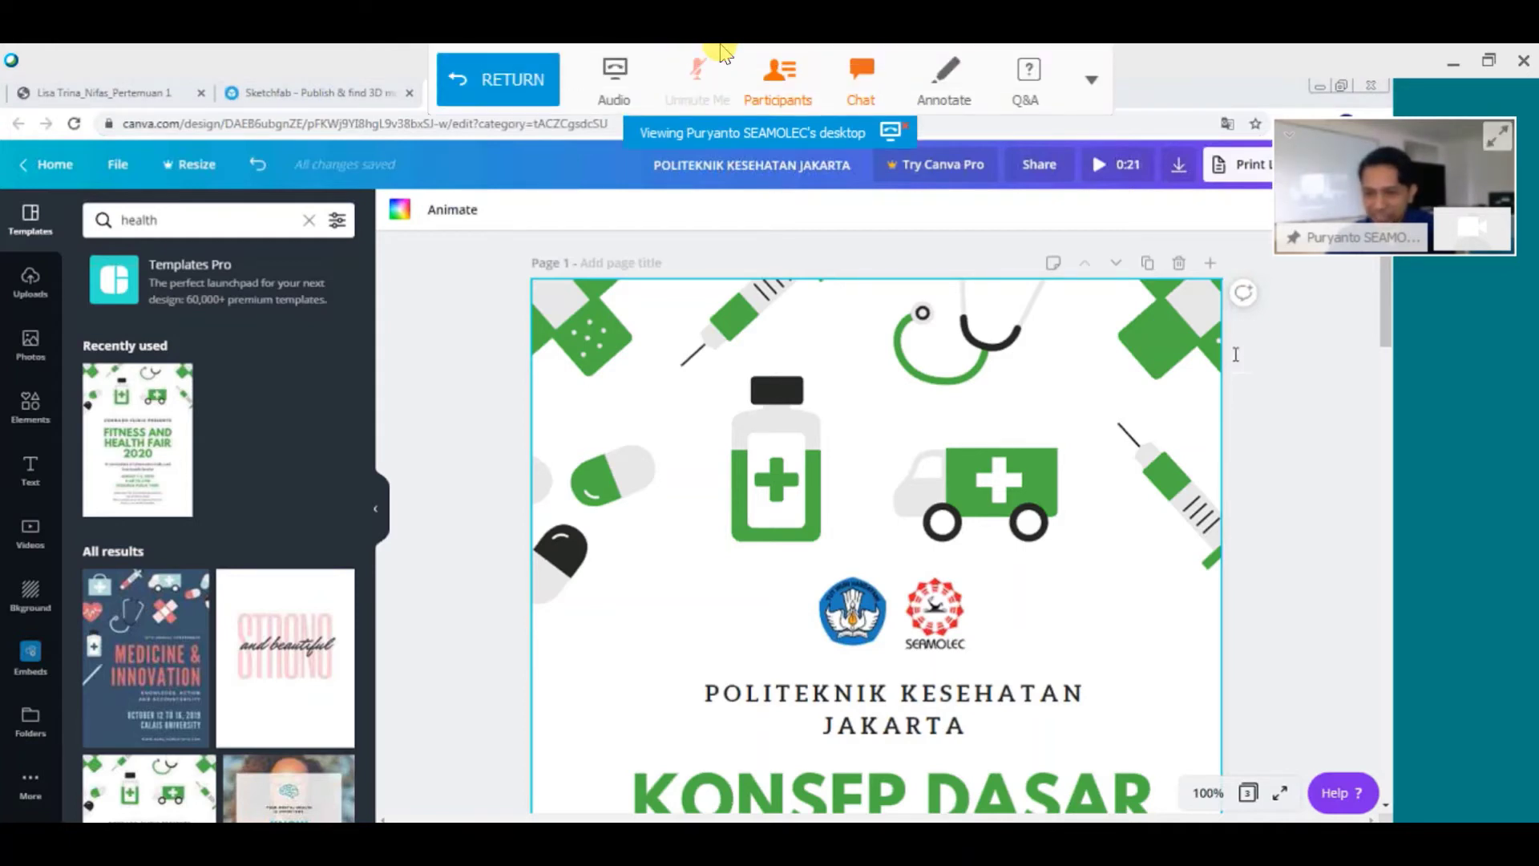
left_click(857, 72)
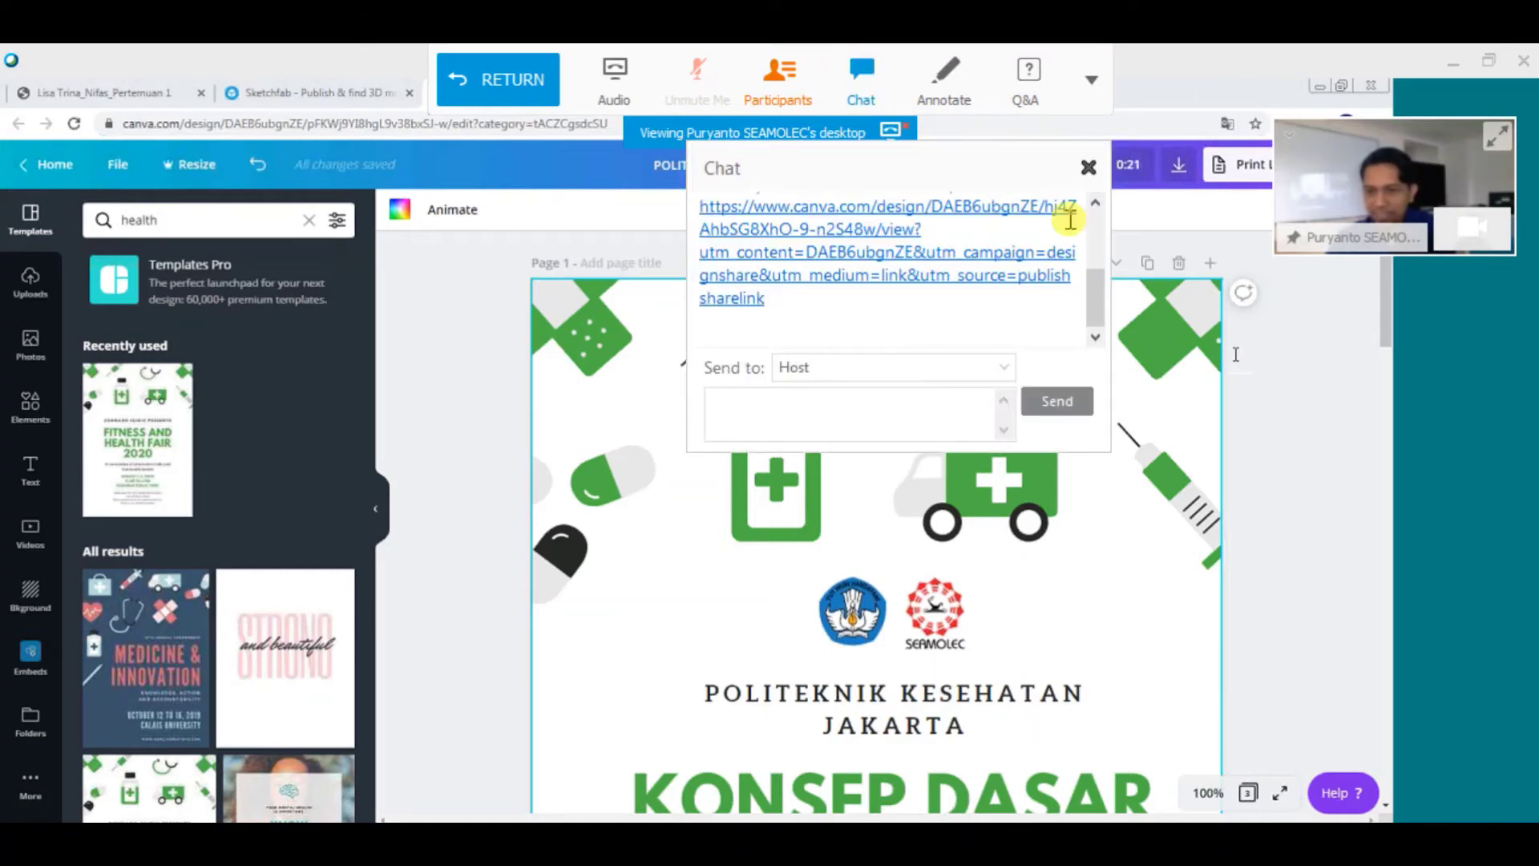
left_click(1094, 202)
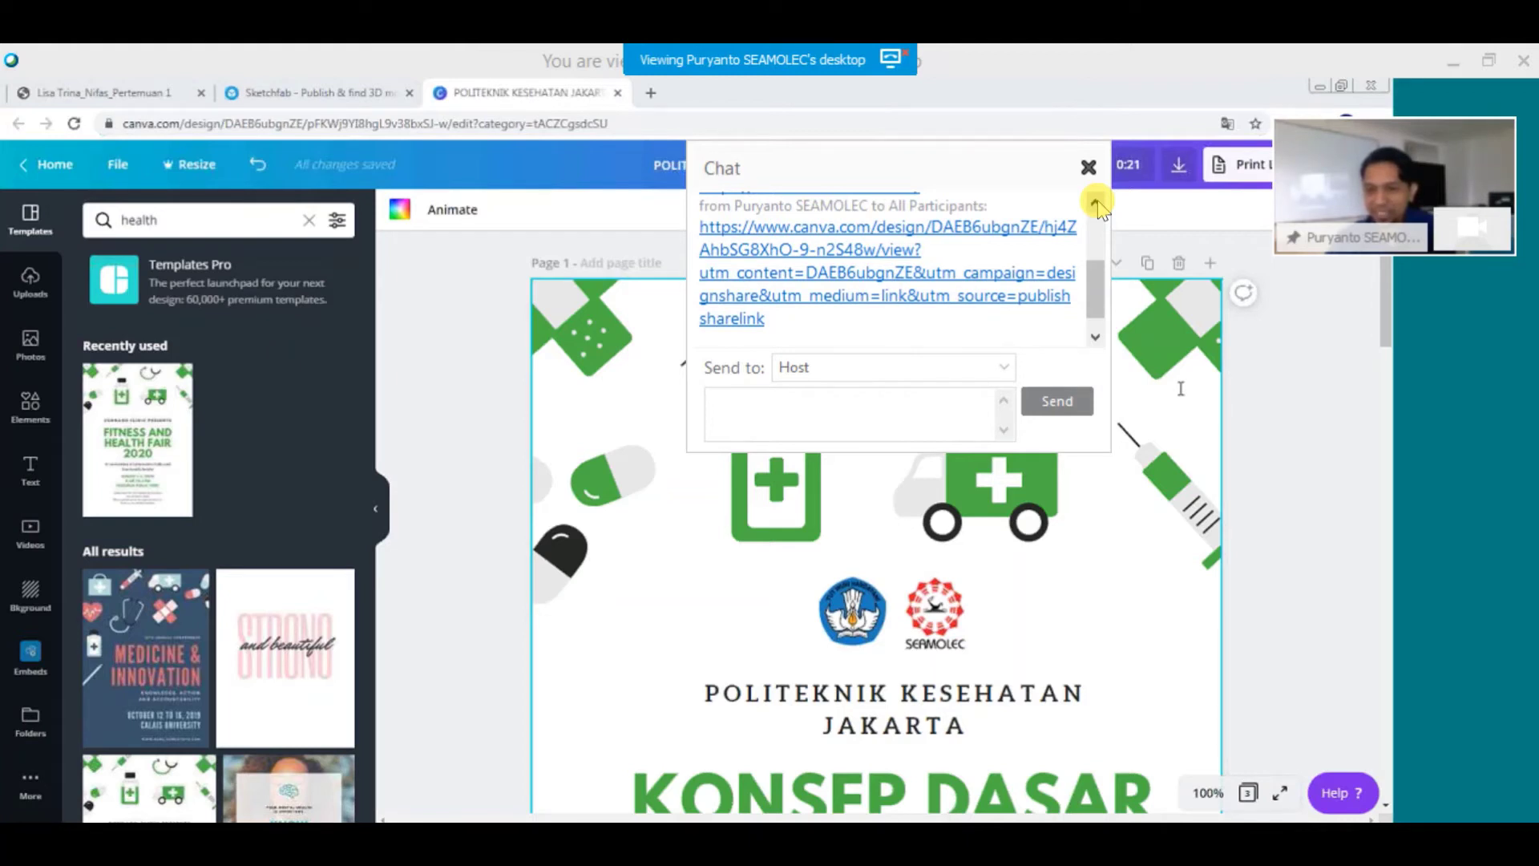
left_click(1095, 203)
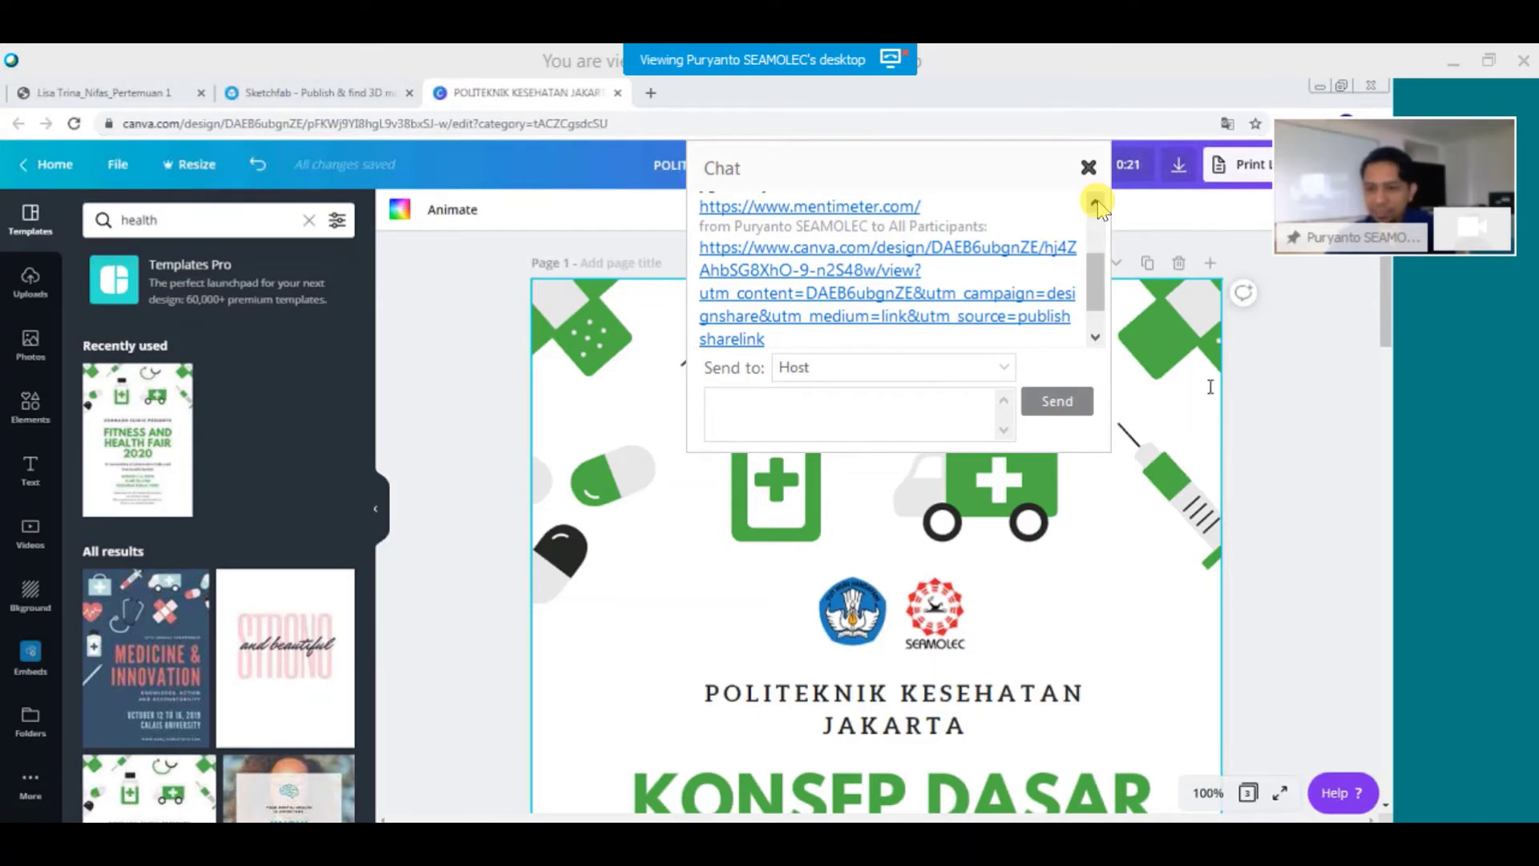
left_click(1095, 203)
left_click(1096, 204)
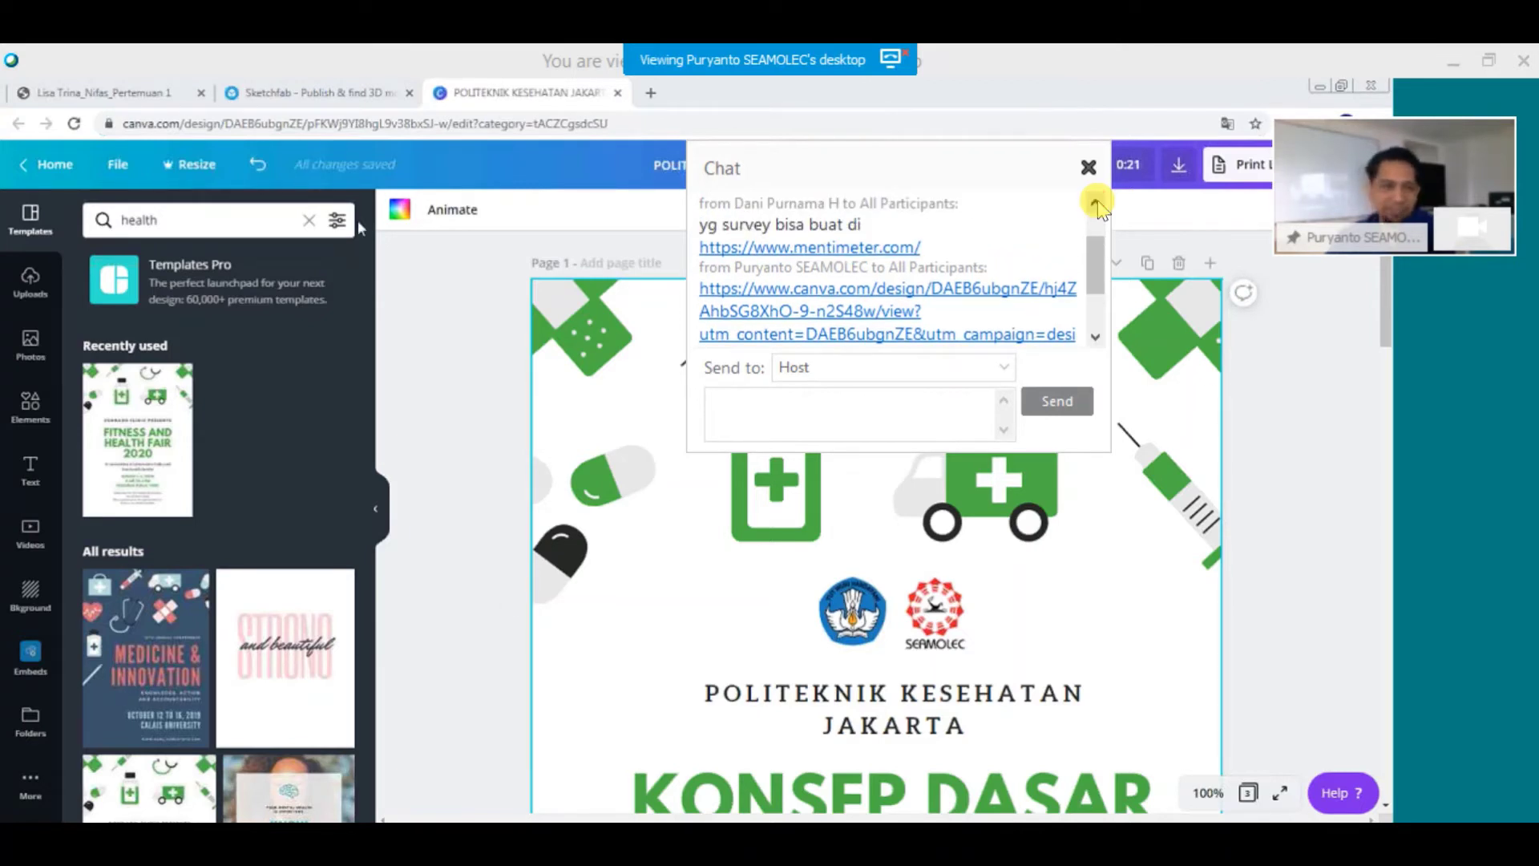
left_click(1095, 203)
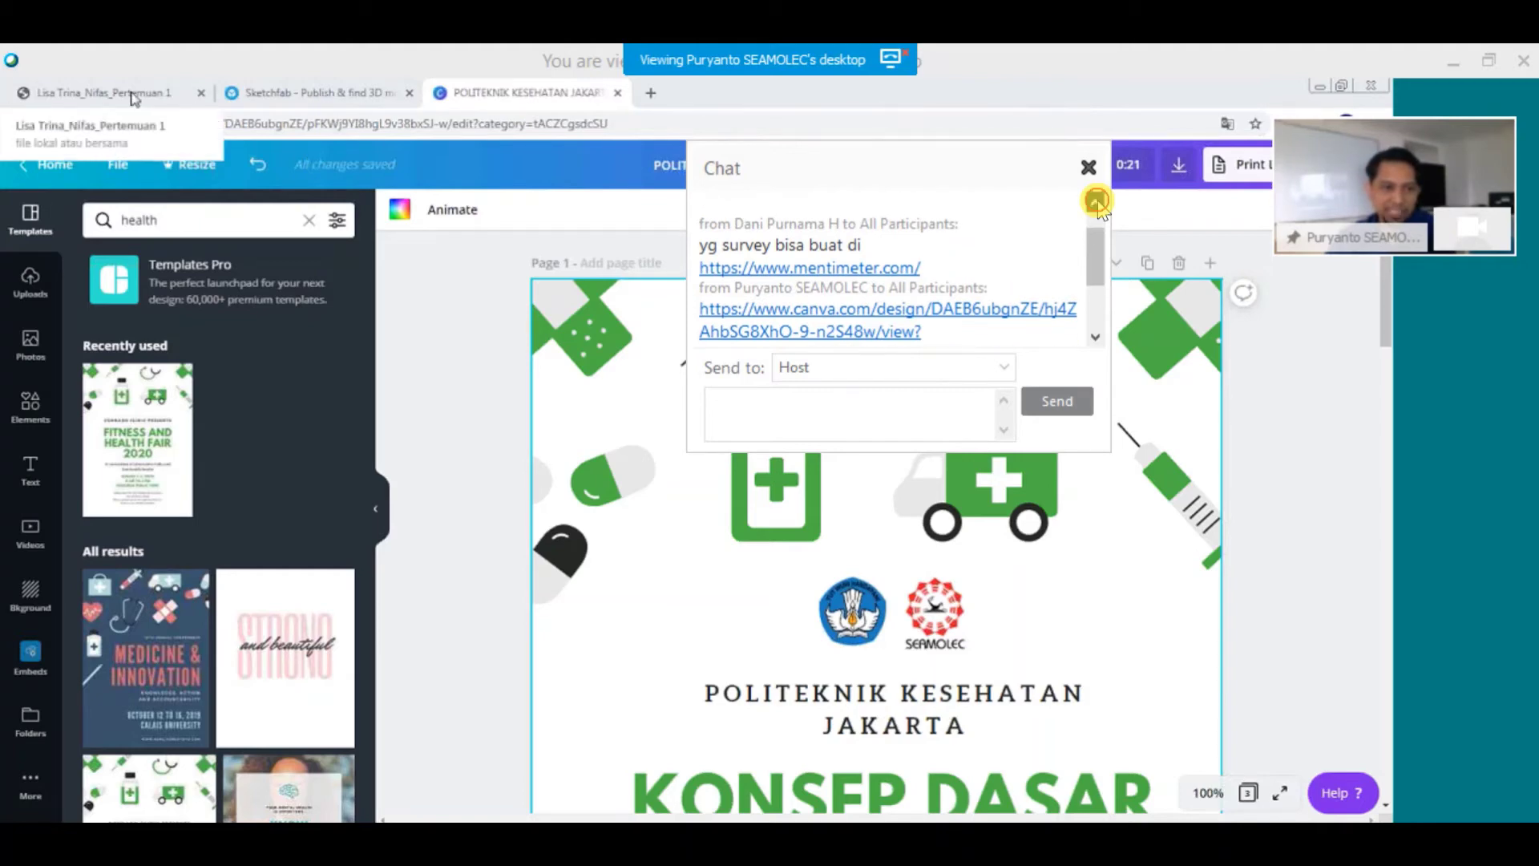
left_click(1096, 203)
left_click(1096, 203)
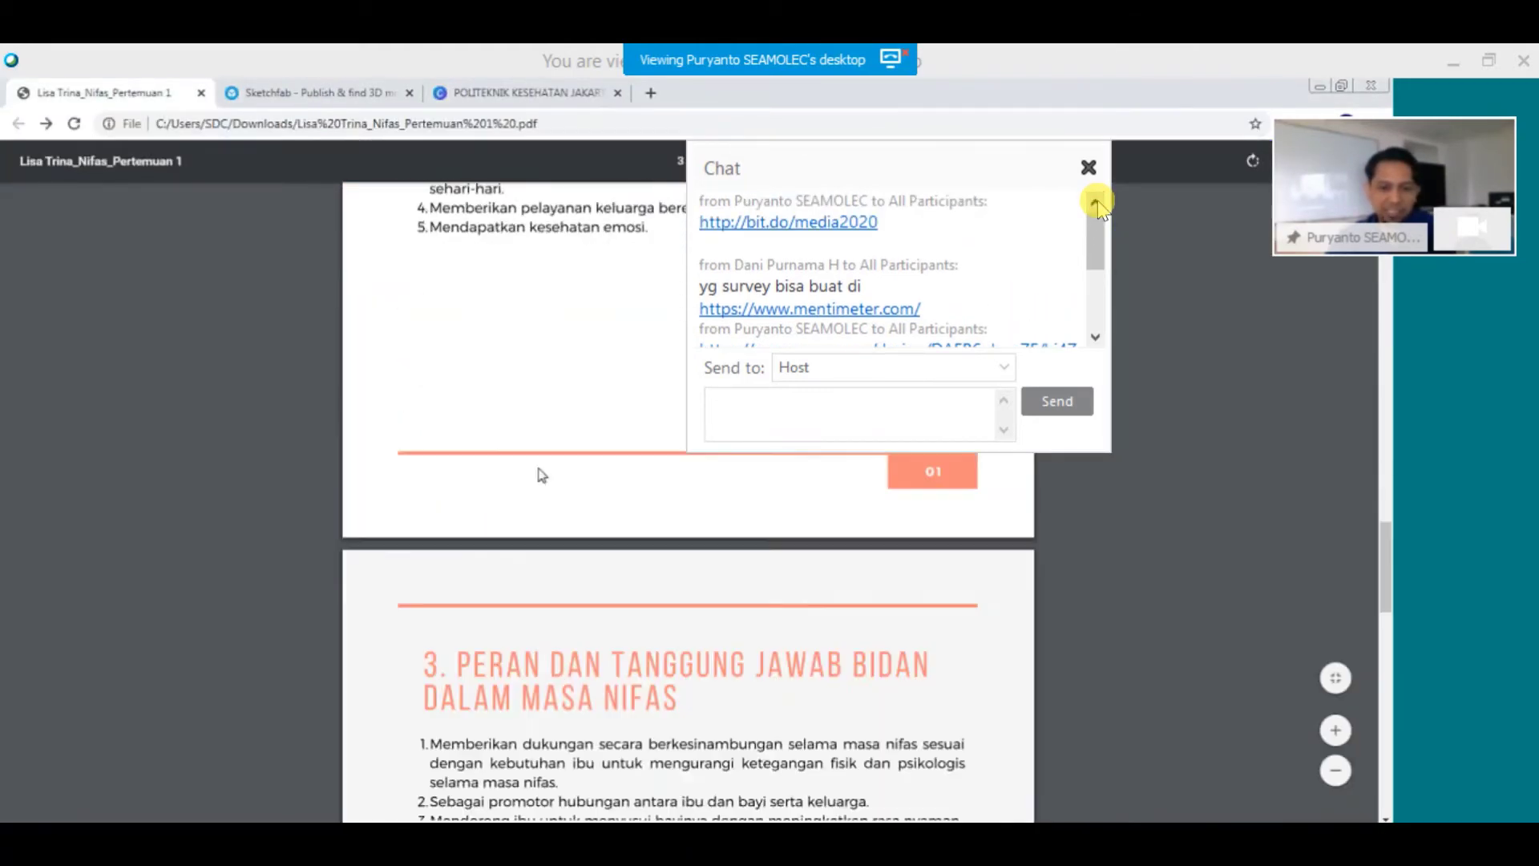
left_click(1097, 312)
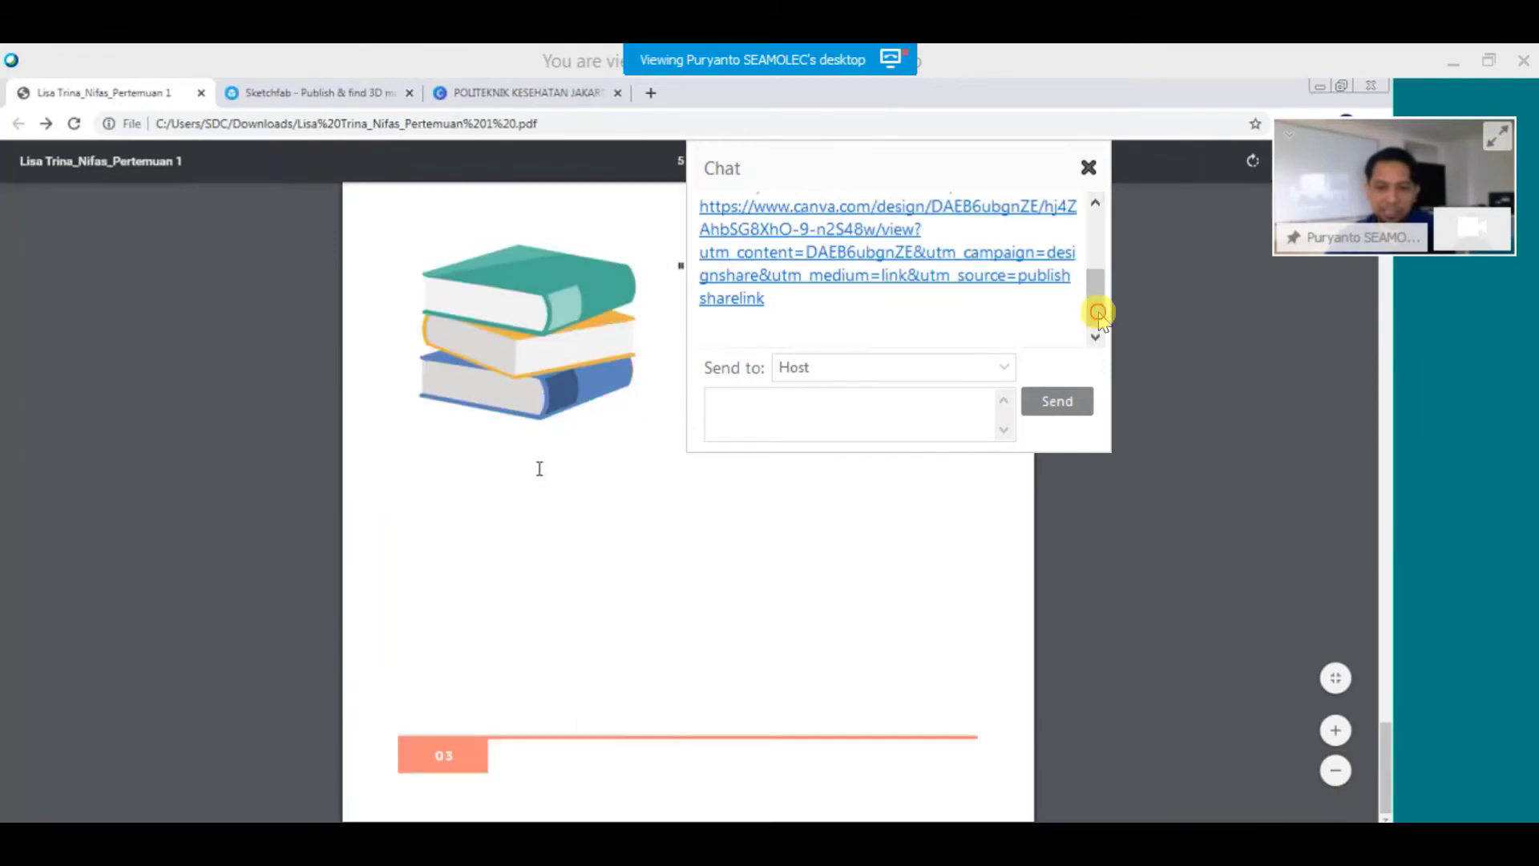
left_click(1088, 167)
Examine the table of contents (DAFTAR ISI) of the Asuhan Kebidanan Nifas dan Menyusui PDF, covering the topics of BAB I and BAB II.
mouse_move(842, 49)
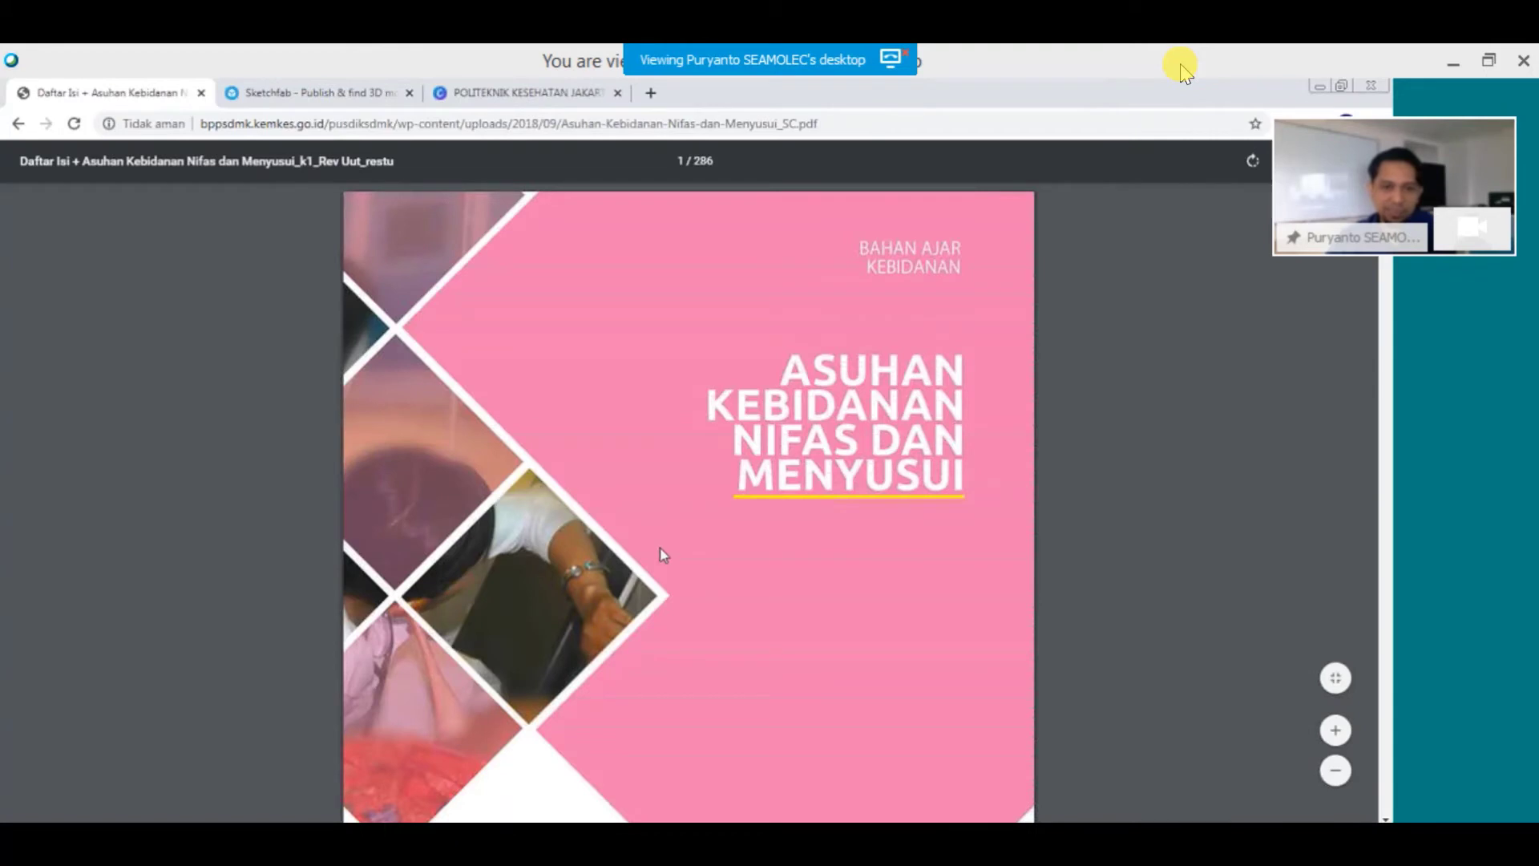
scroll(662, 555, "down", 15)
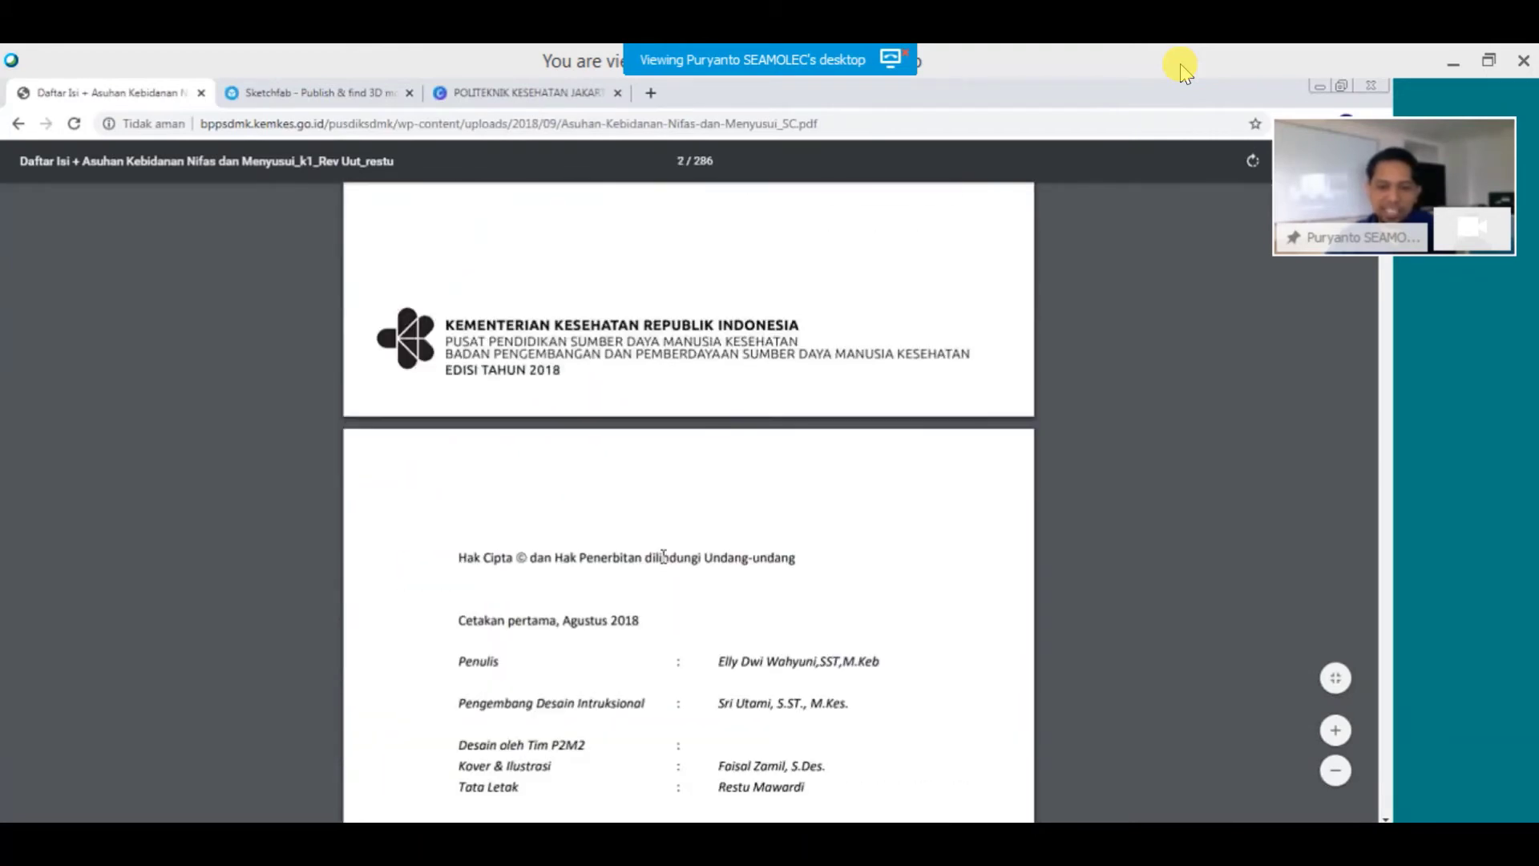
scroll(662, 554, "down", 11)
scroll(663, 556, "up", 1)
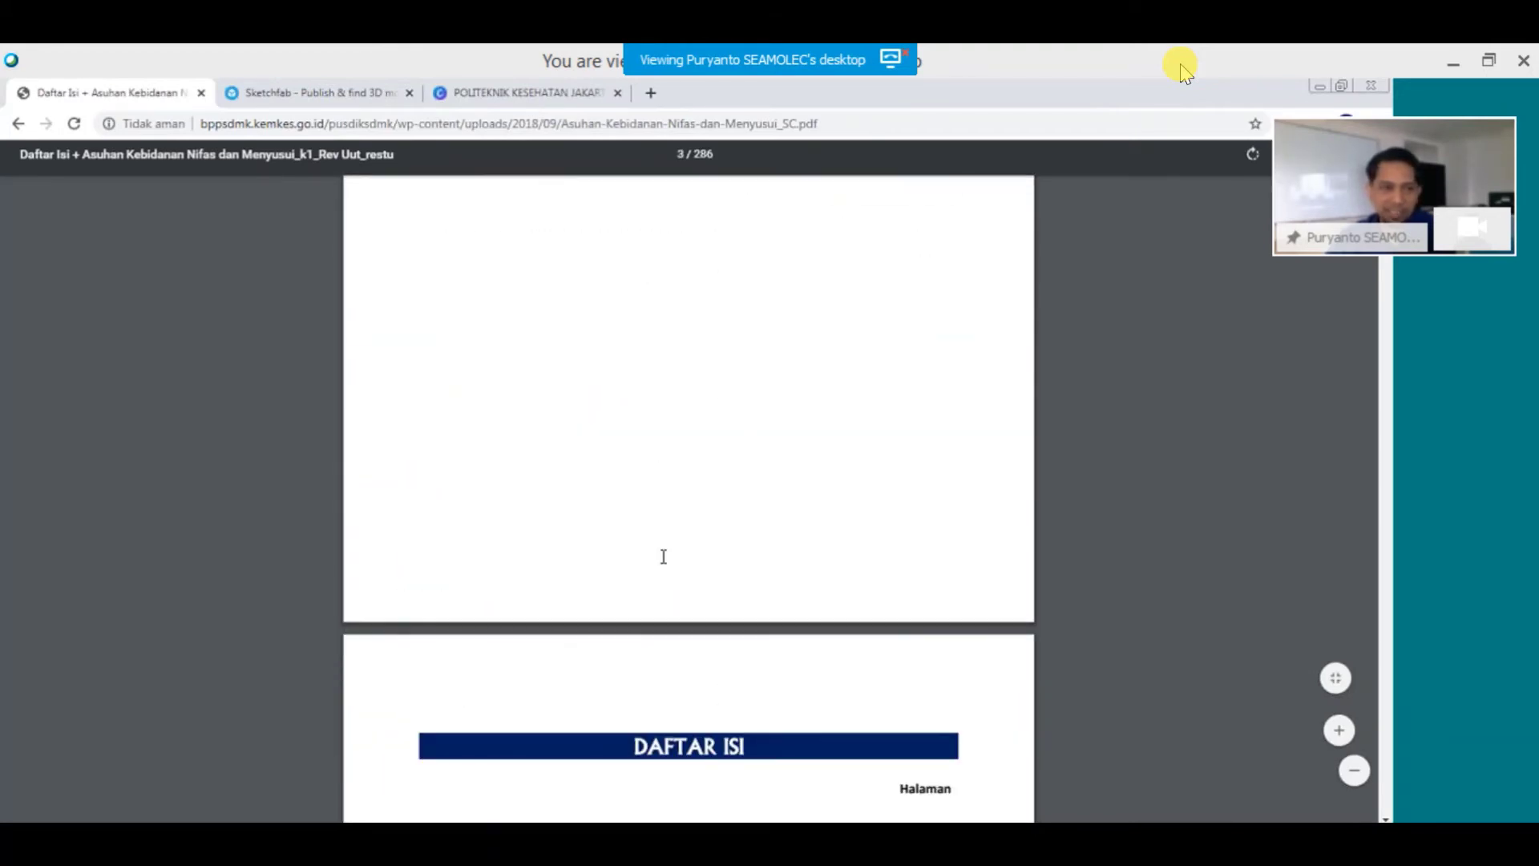
scroll(663, 555, "down", 4)
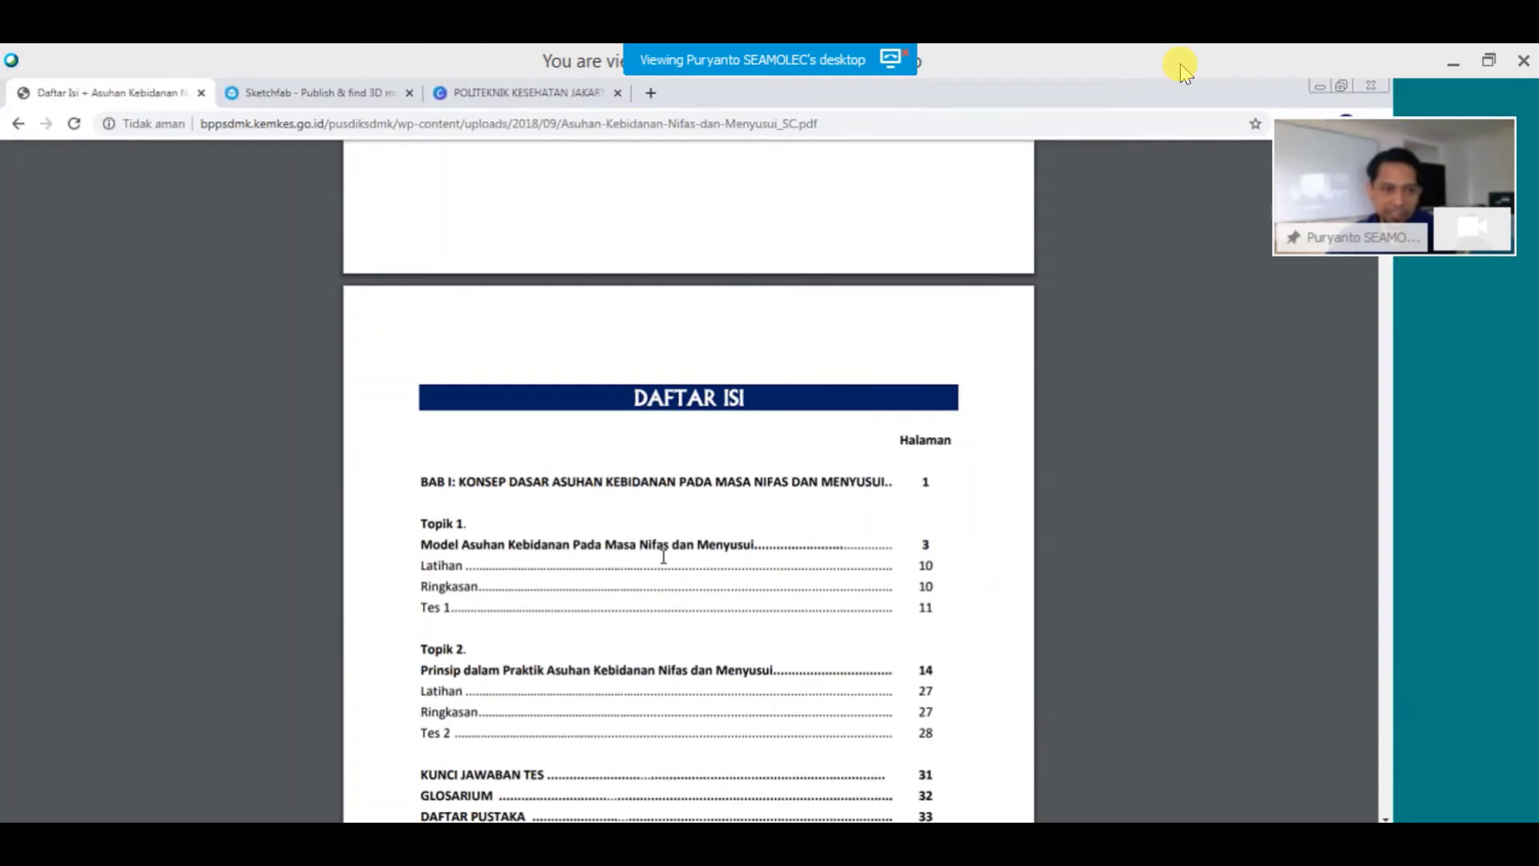
scroll(663, 556, "down", 5)
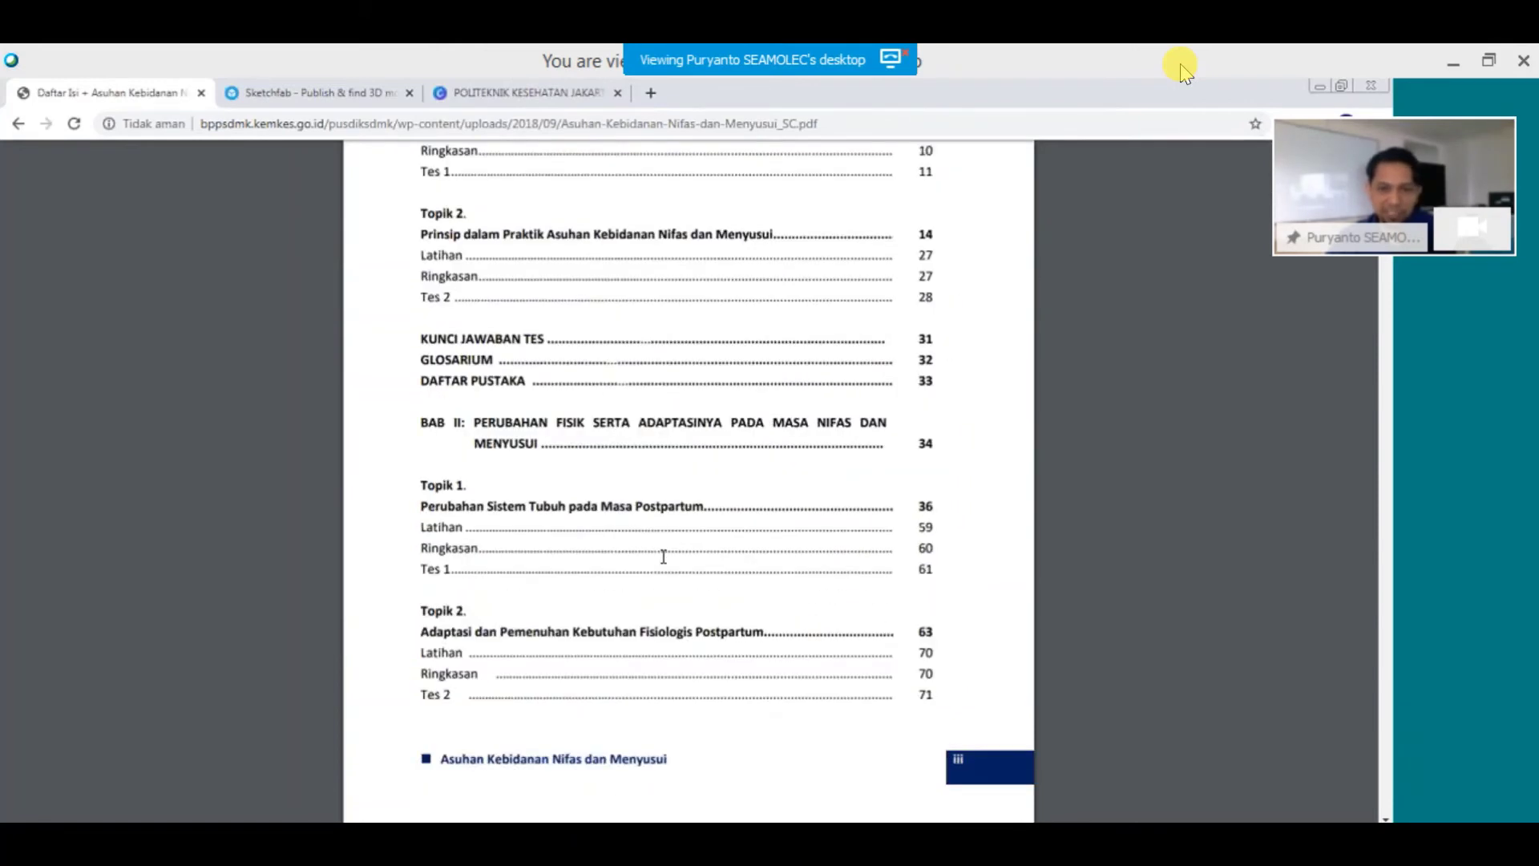
scroll(798, 522, "up", 4)
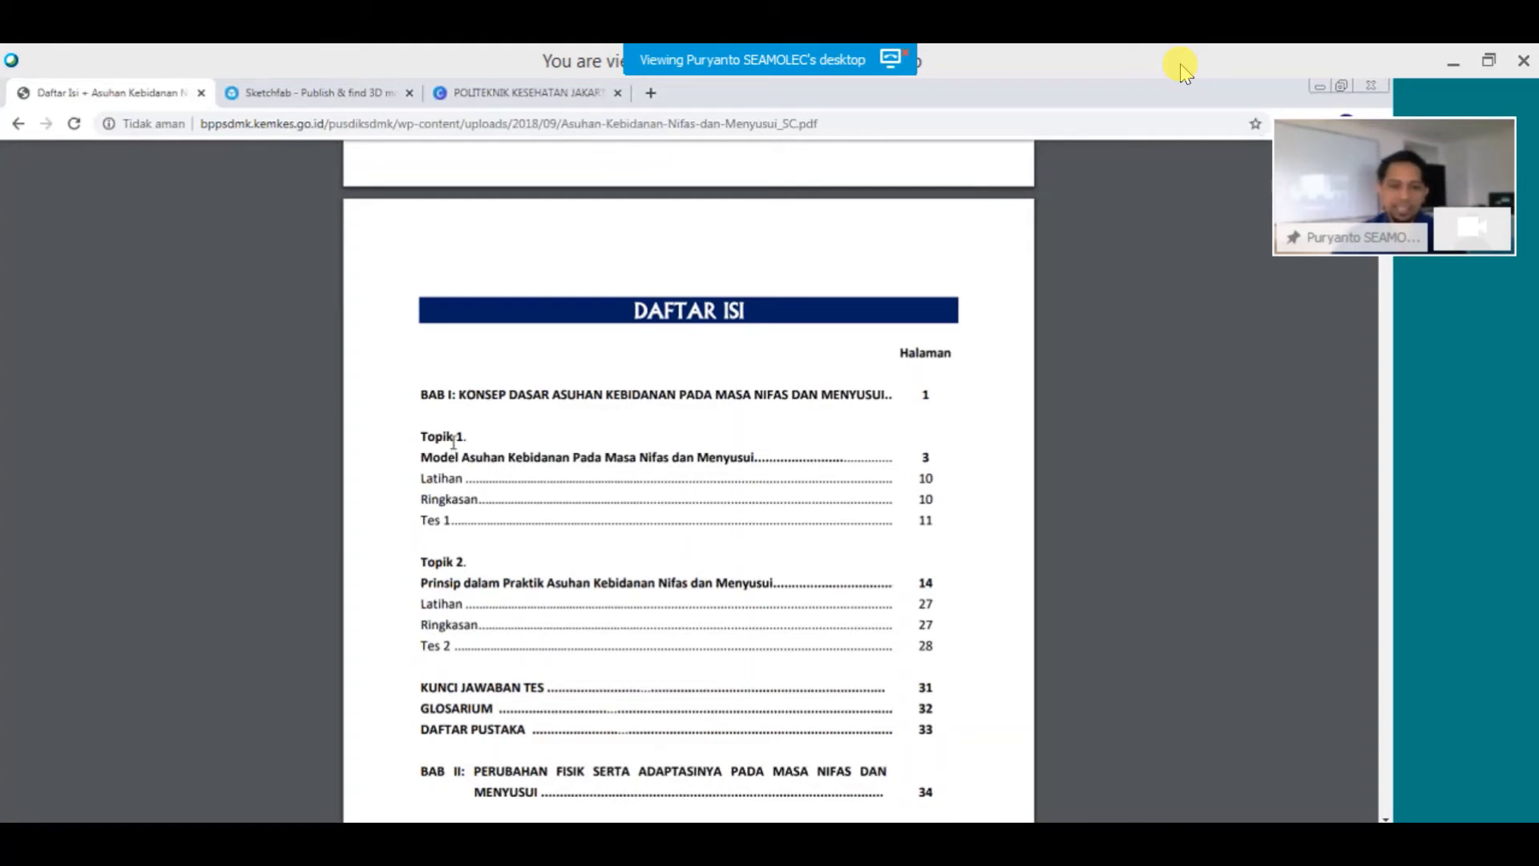
scroll(945, 451, "down", 10)
scroll(945, 451, "up", 10)
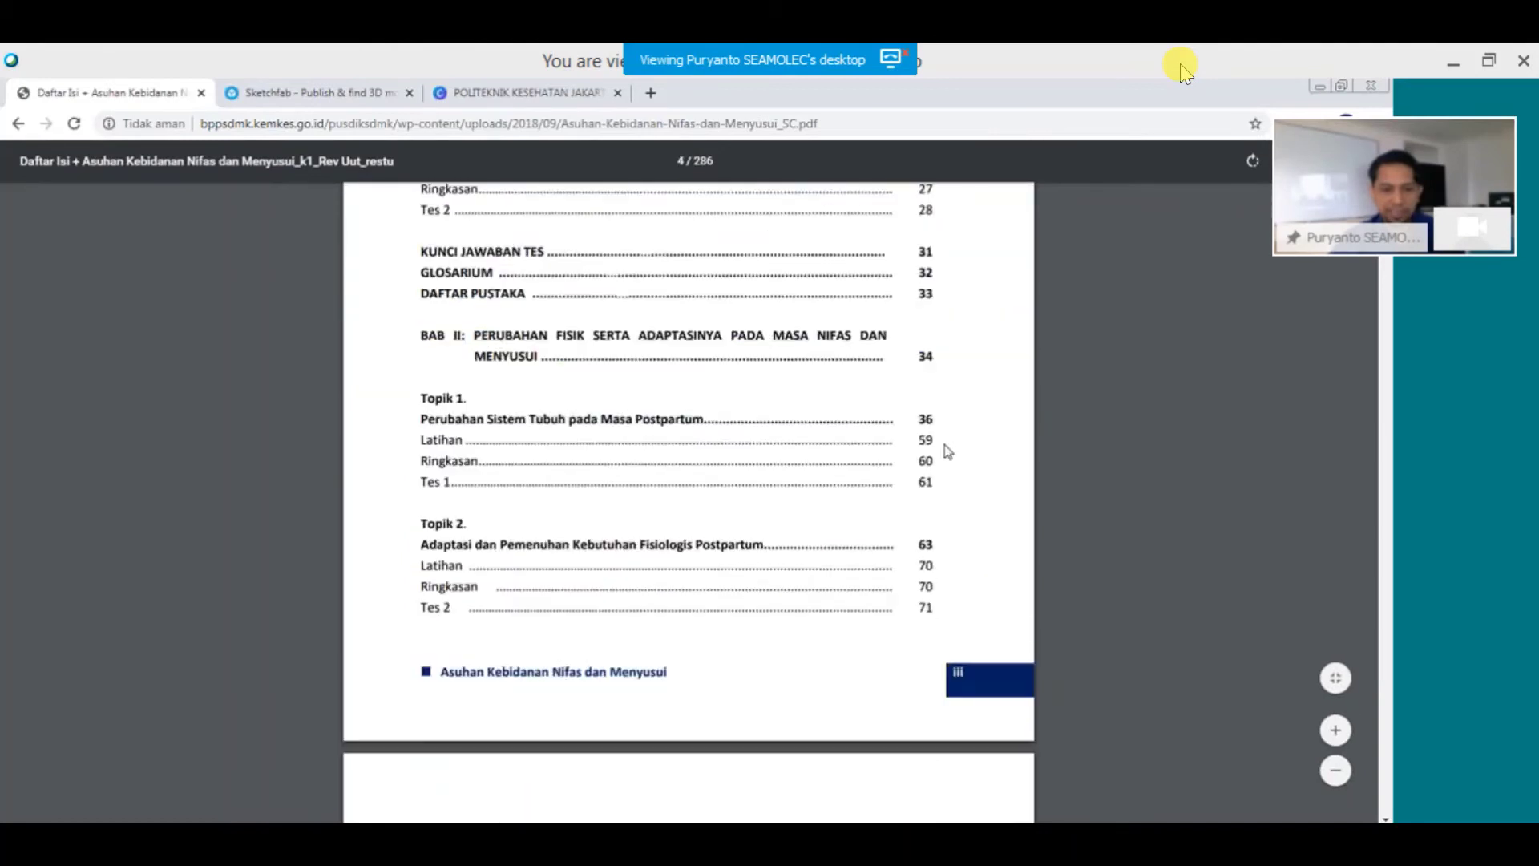
scroll(869, 533, "down", 1)
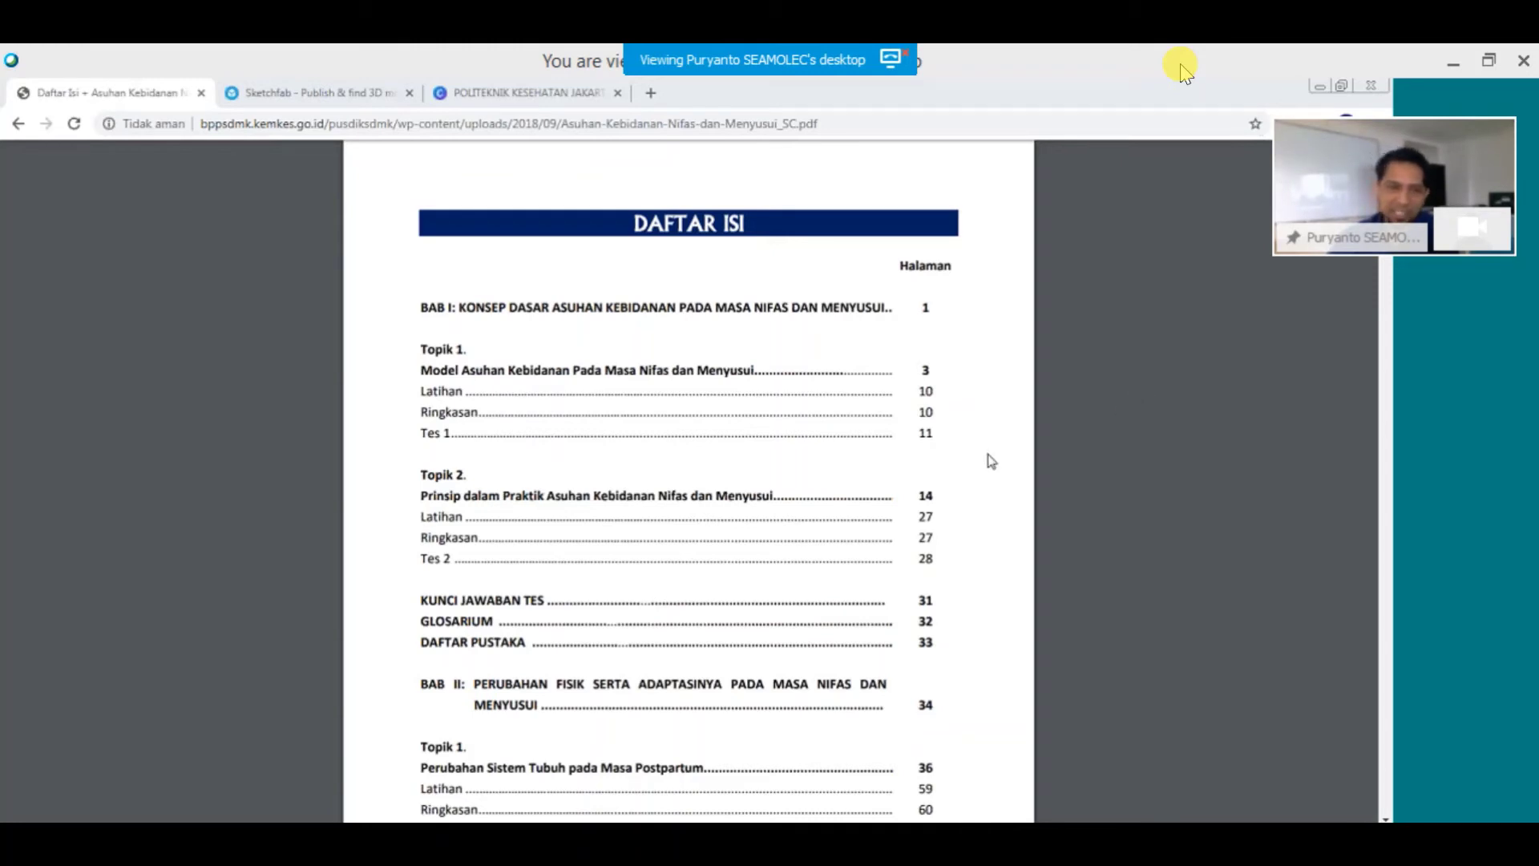
Return to the Canva design and browse the available elements and the uploaded images and videos.
left_click(492, 94)
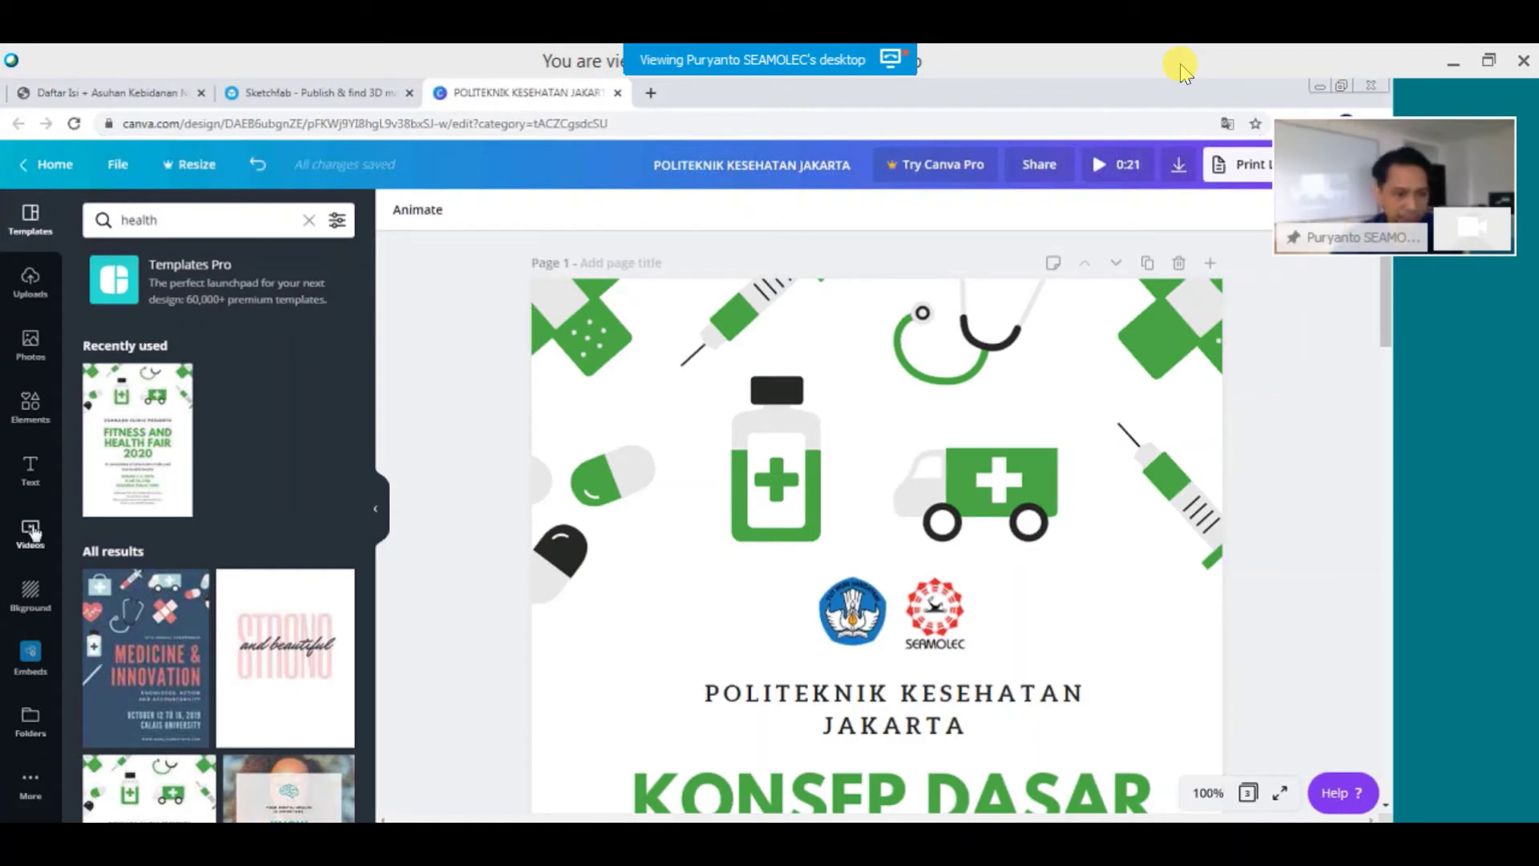
left_click(28, 417)
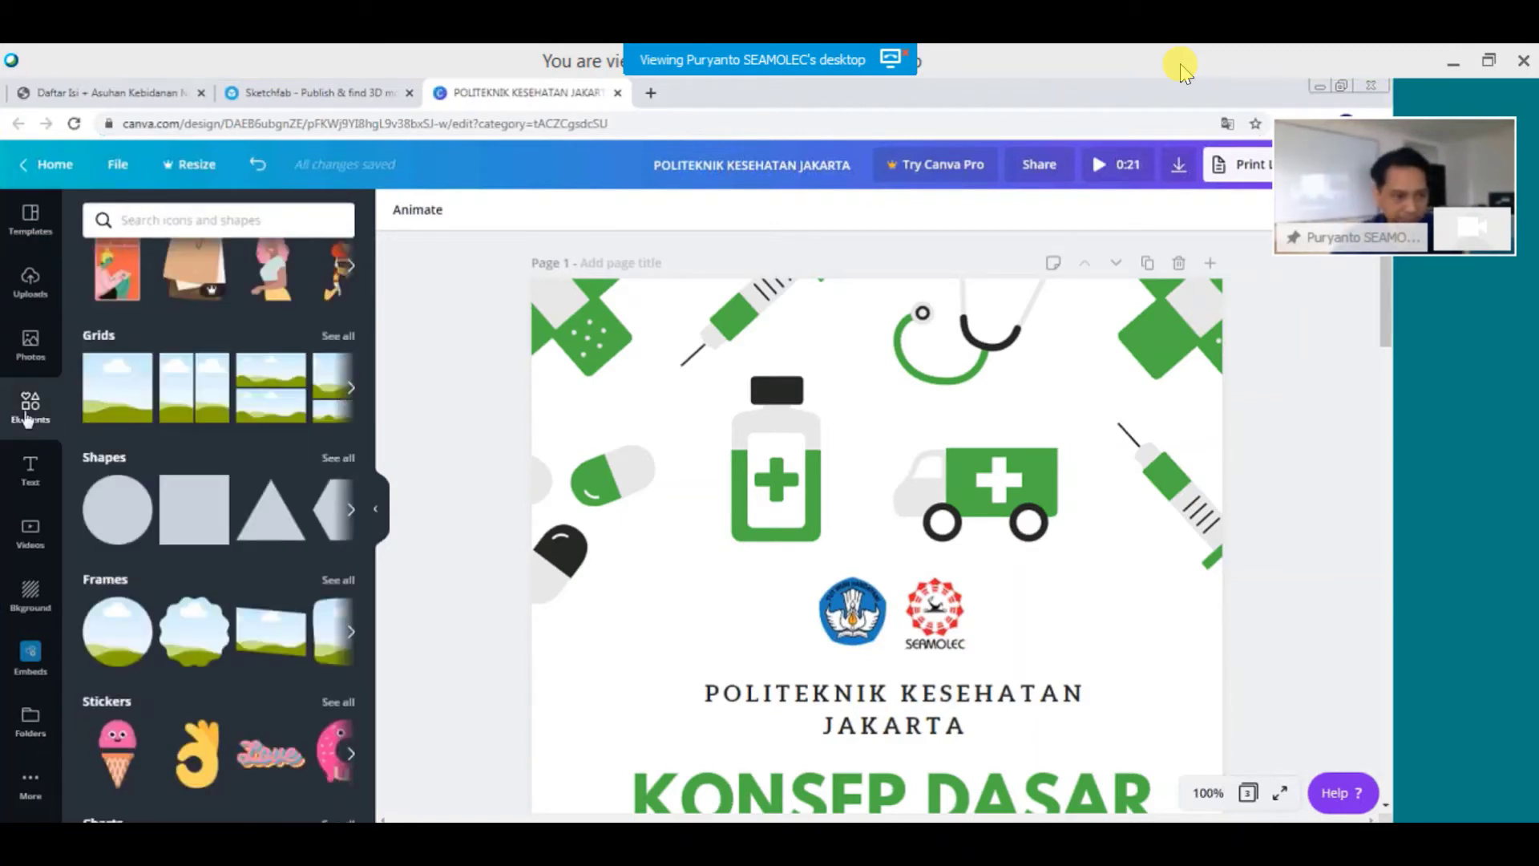
left_click(30, 282)
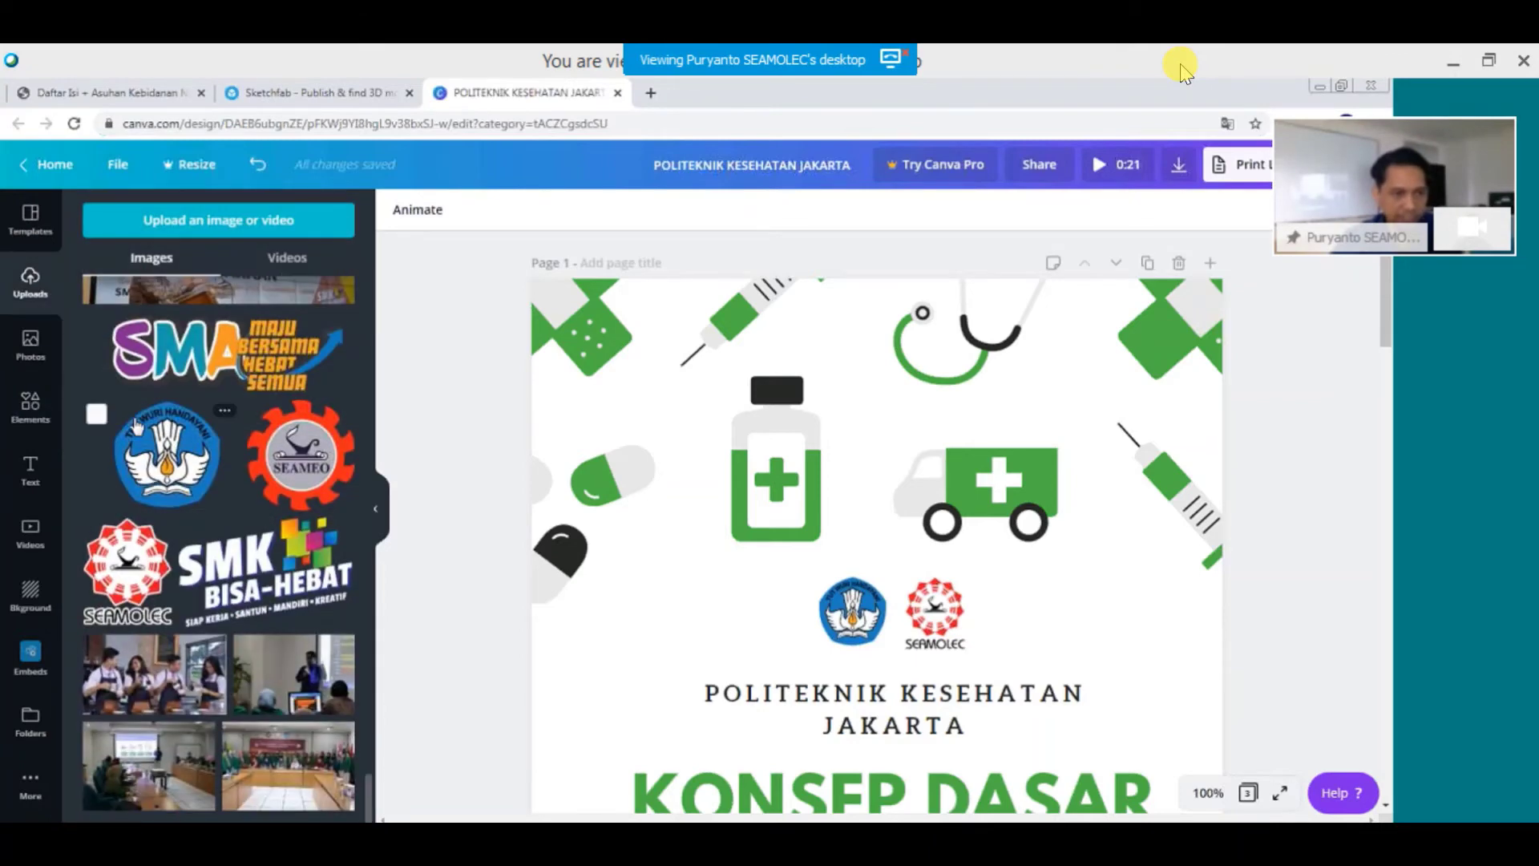
scroll(136, 425, "down", 15)
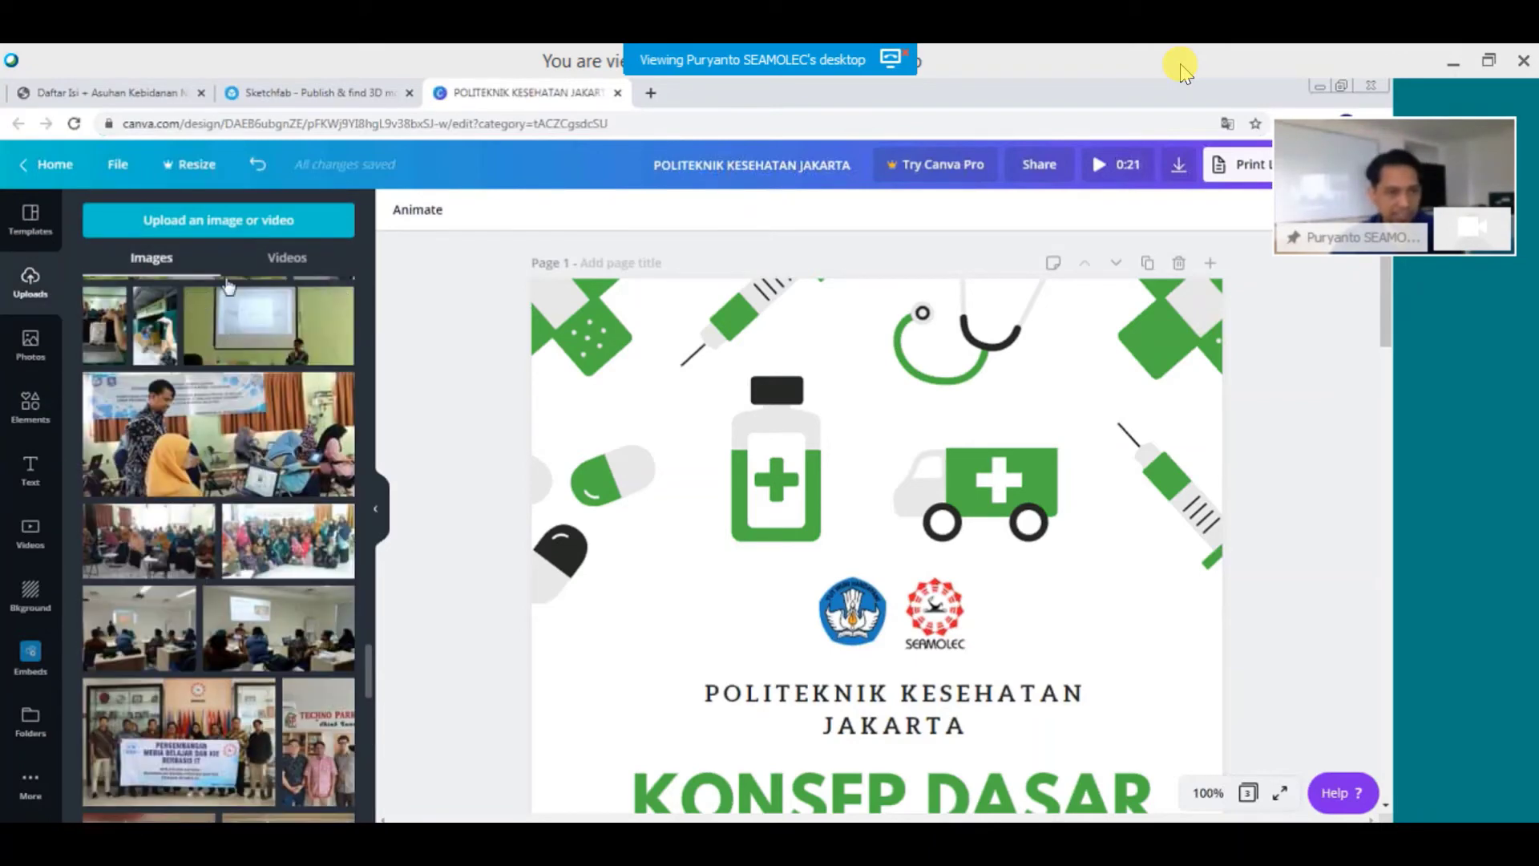
scroll(229, 287, "up", 1)
left_click(258, 269)
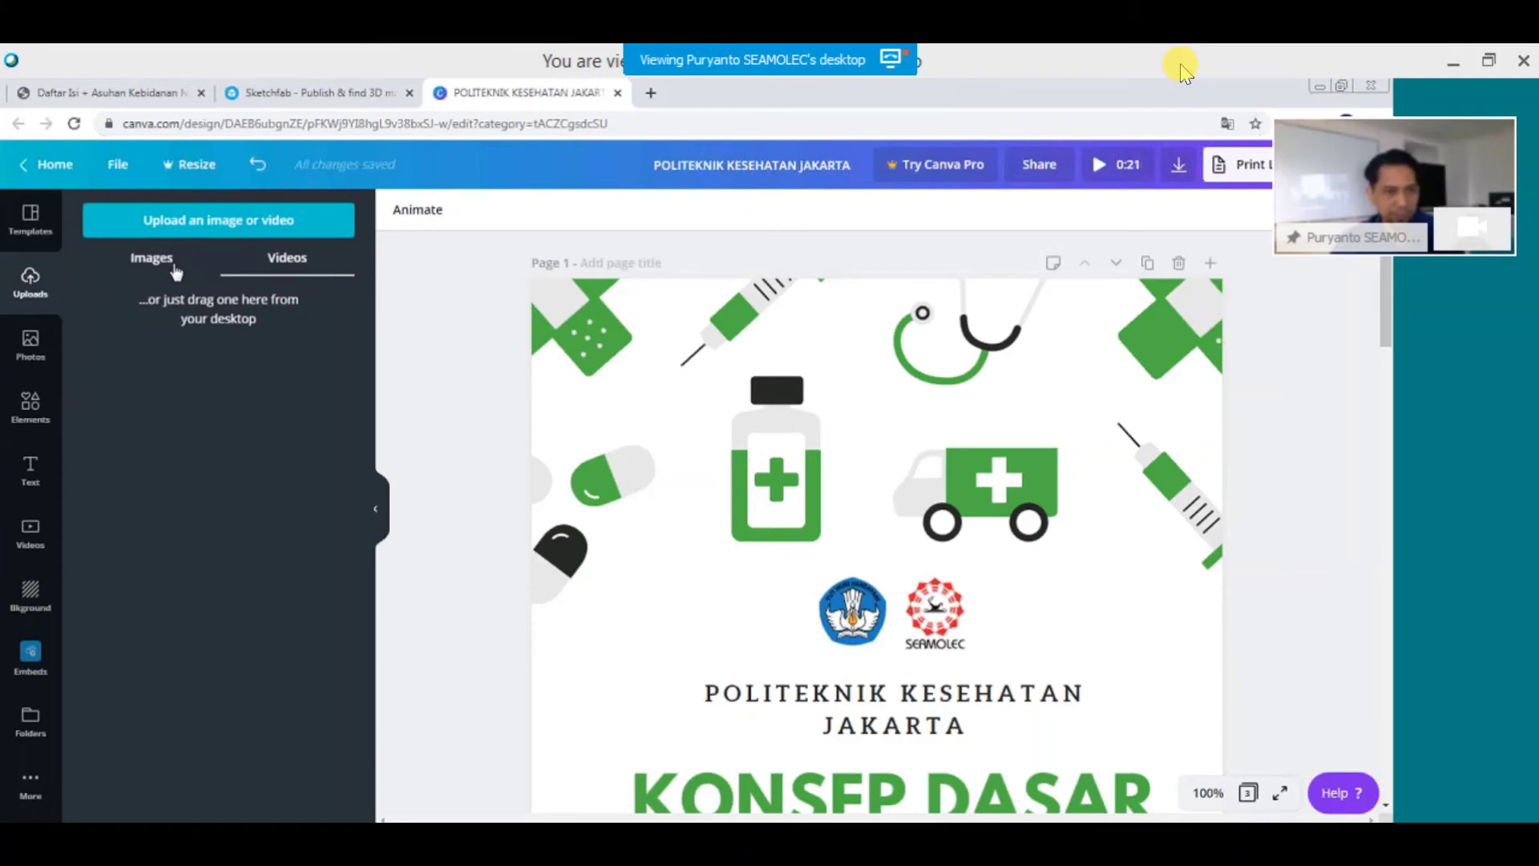
left_click(175, 269)
scroll(216, 420, "down", 10)
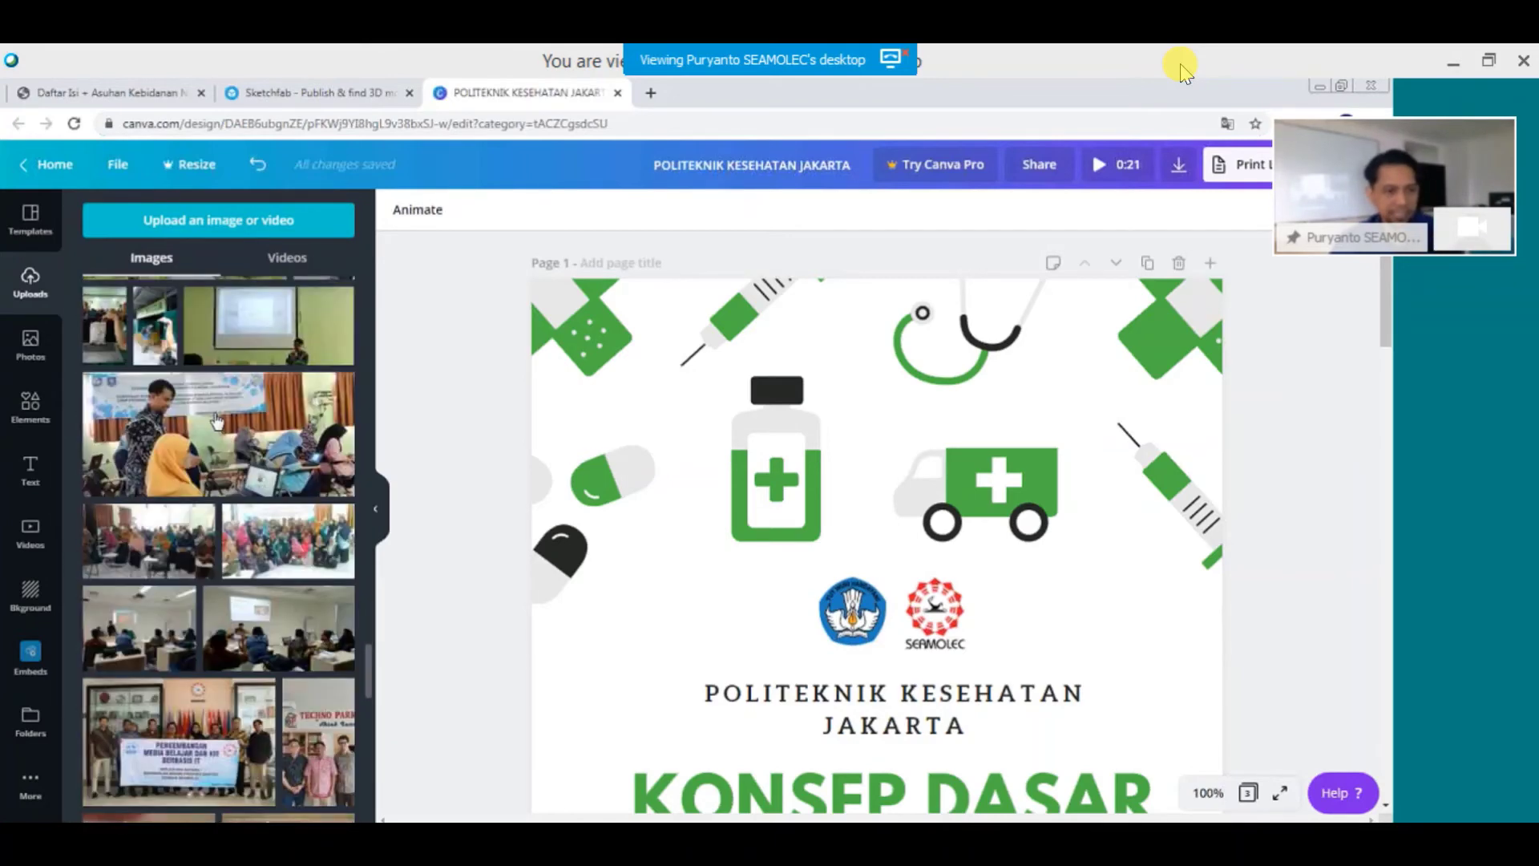
Open the Canva home page in a separate browser tab placed first and bring up the recent designs.
scroll(217, 420, "down", 10)
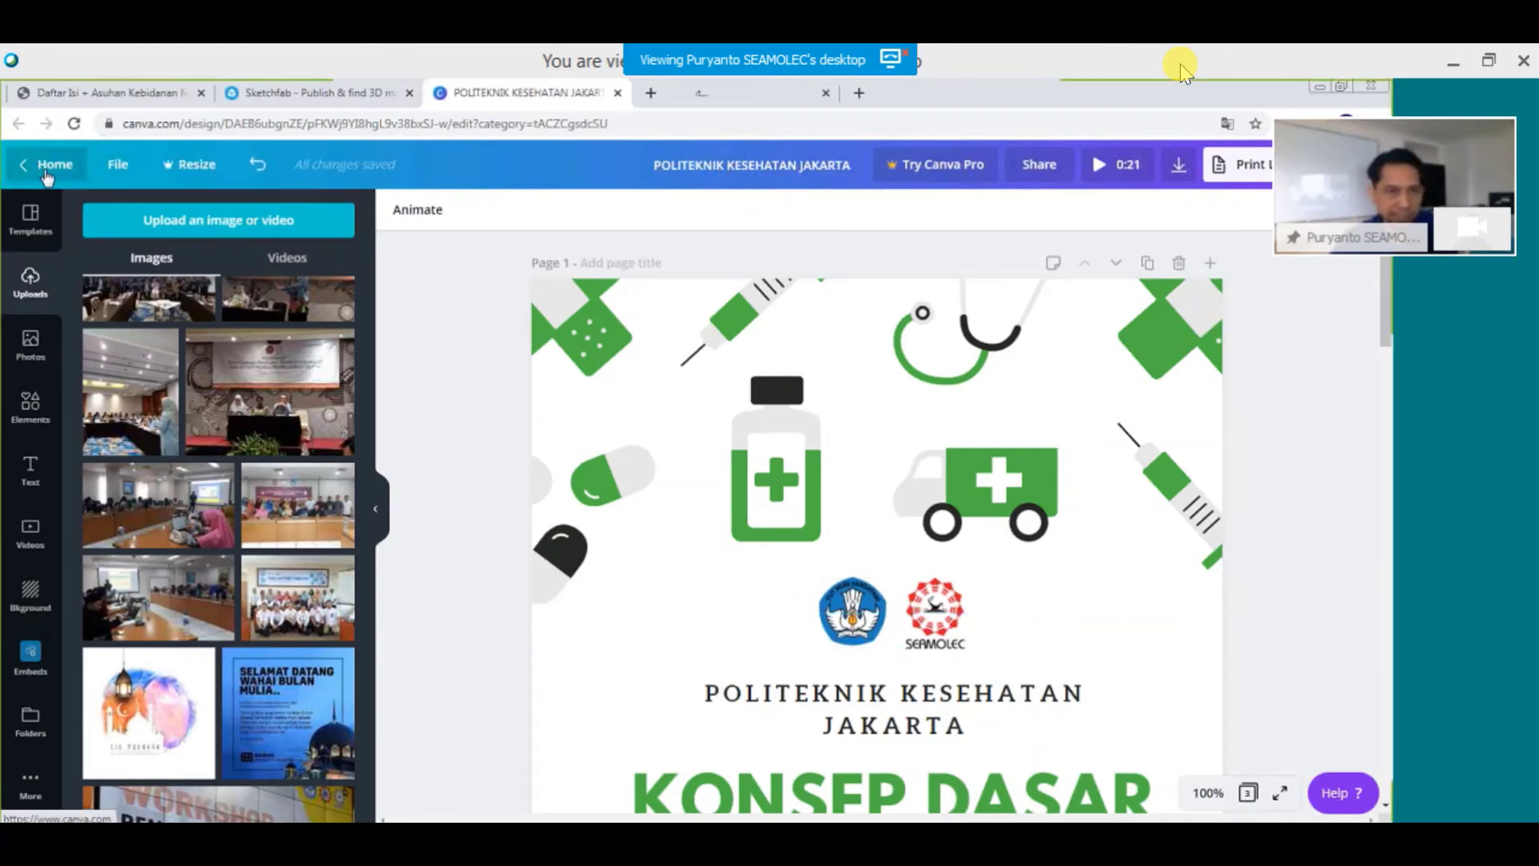
left_click(745, 97)
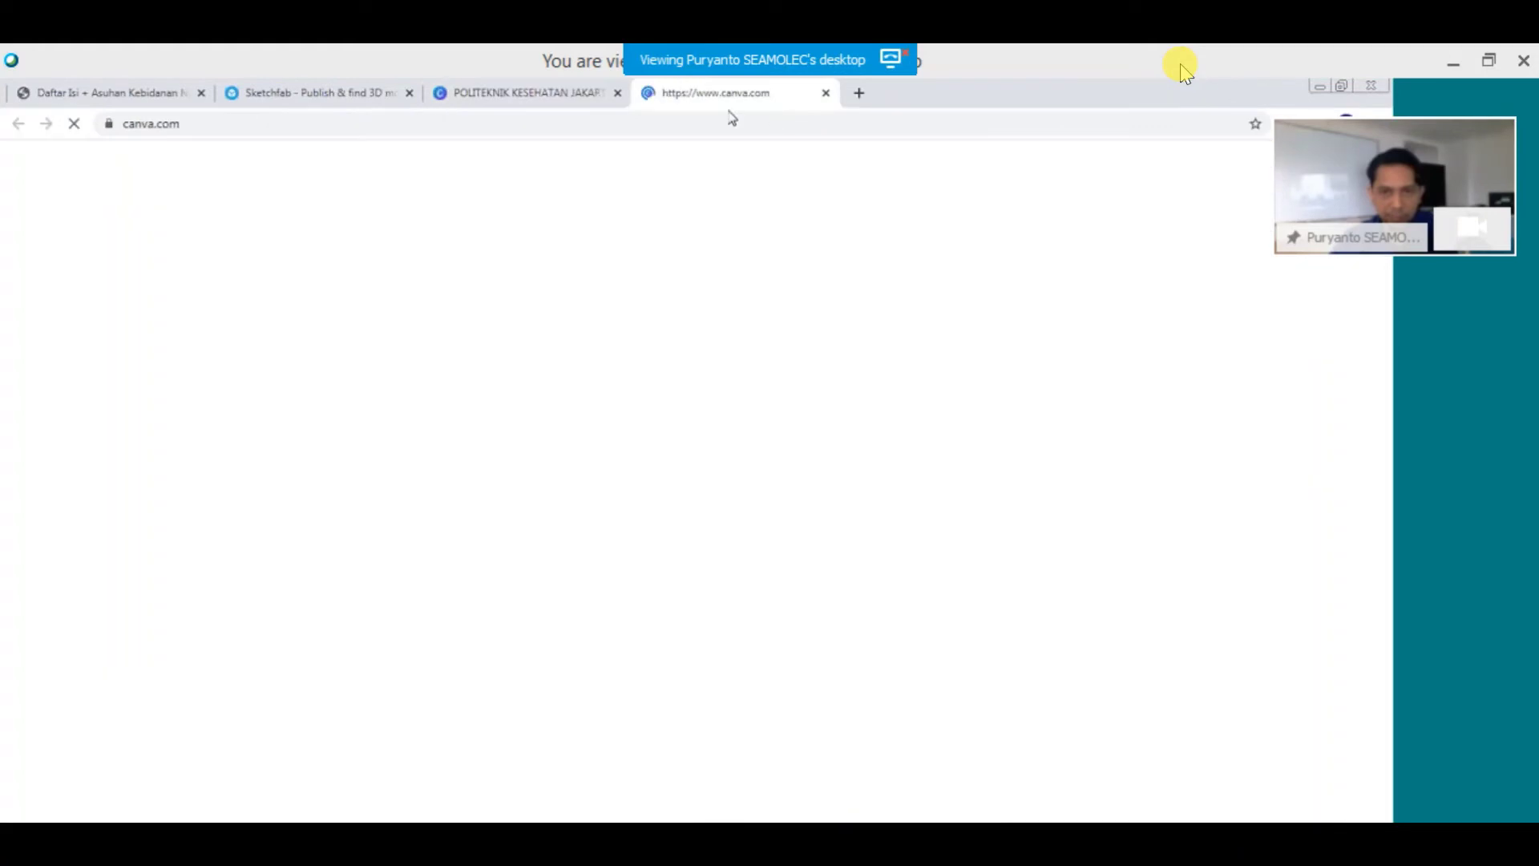
left_click_drag(729, 109, 204, 106)
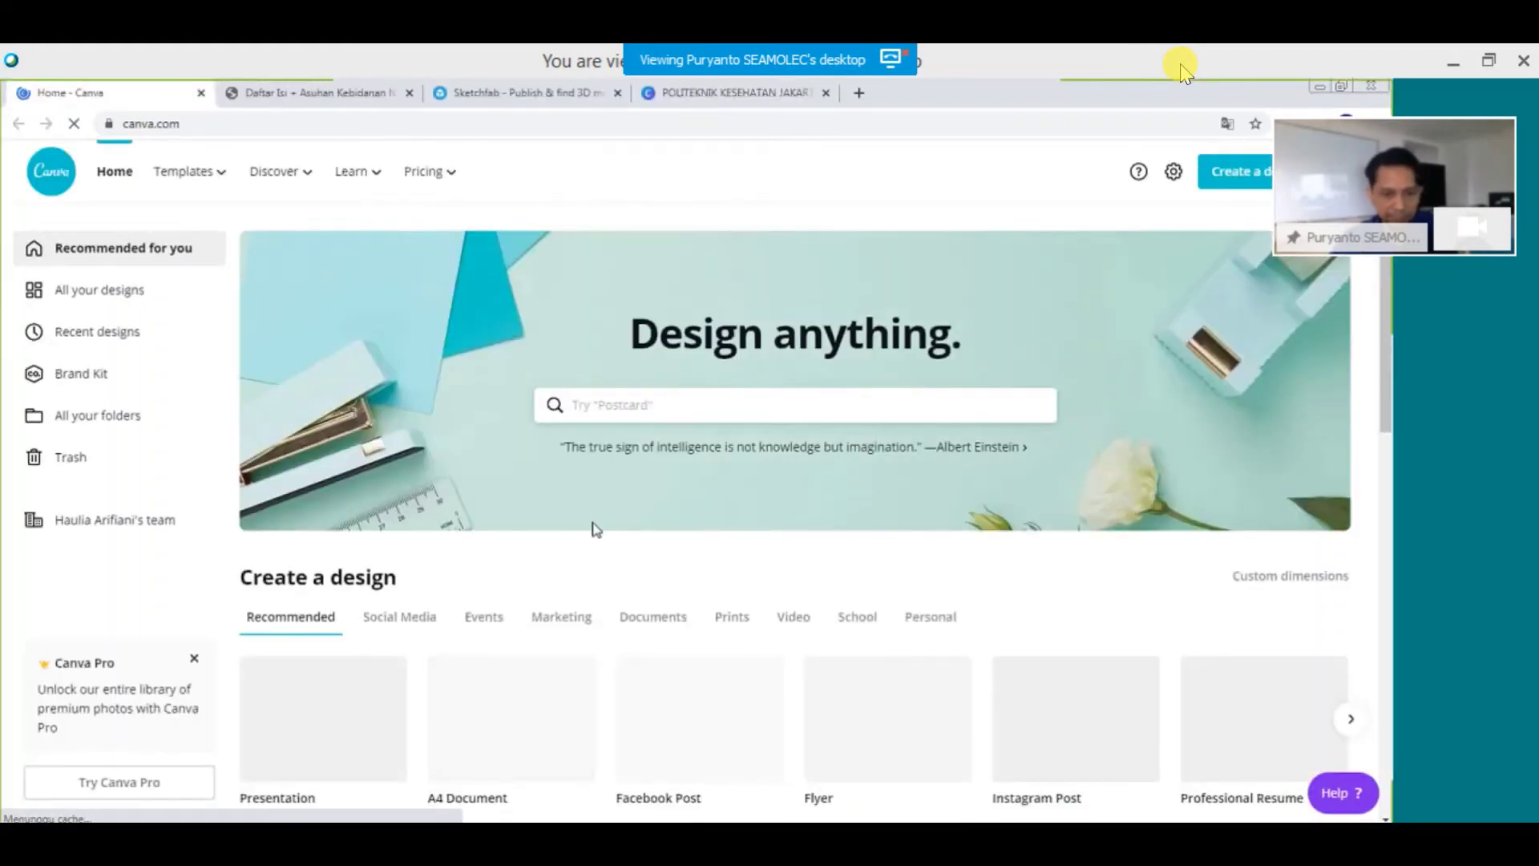
scroll(570, 545, "down", 1)
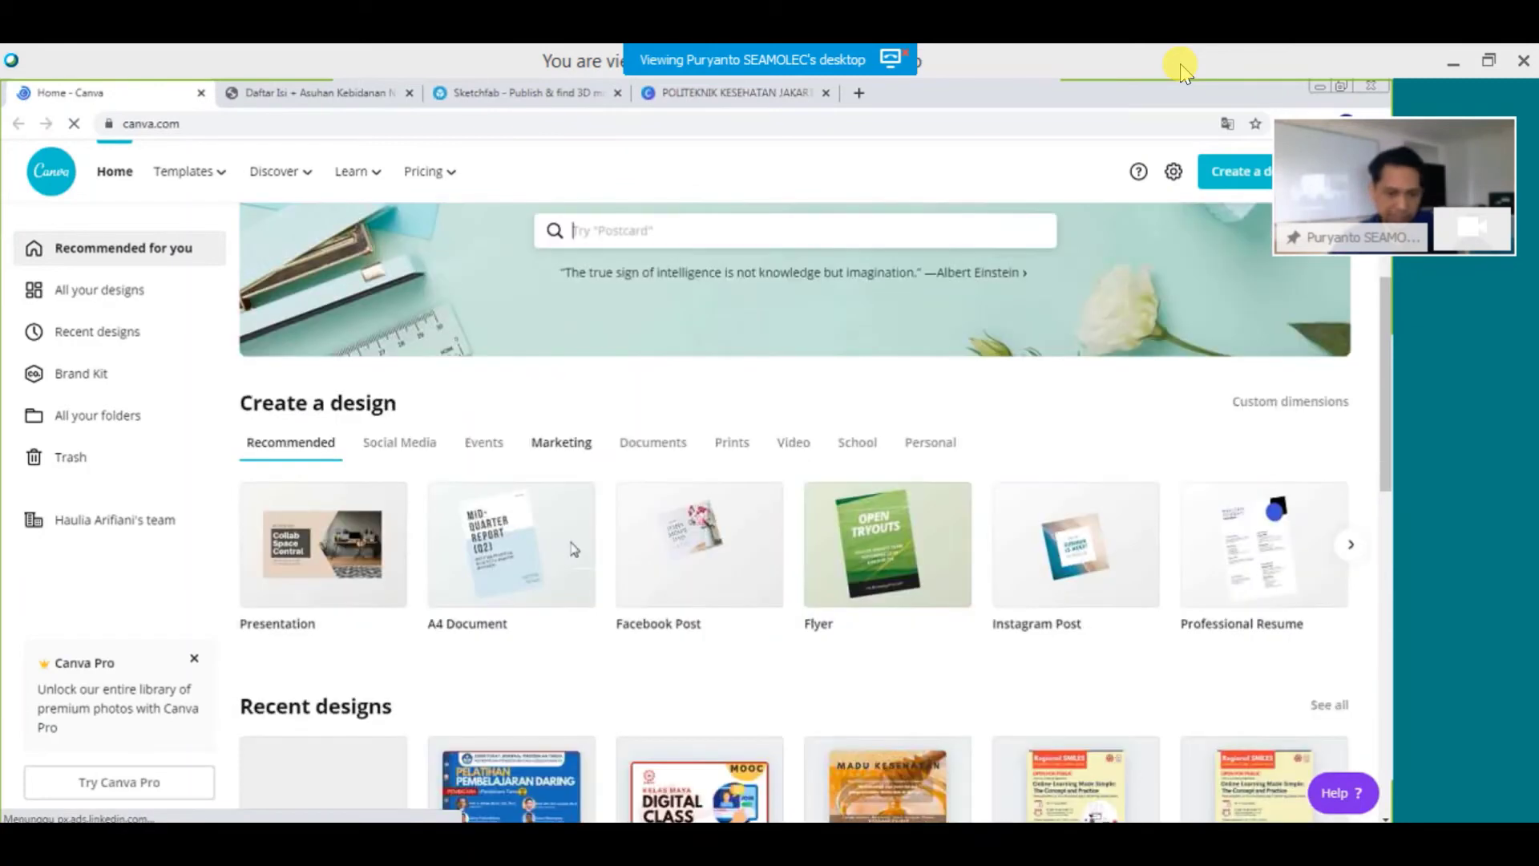
scroll(572, 548, "down", 6)
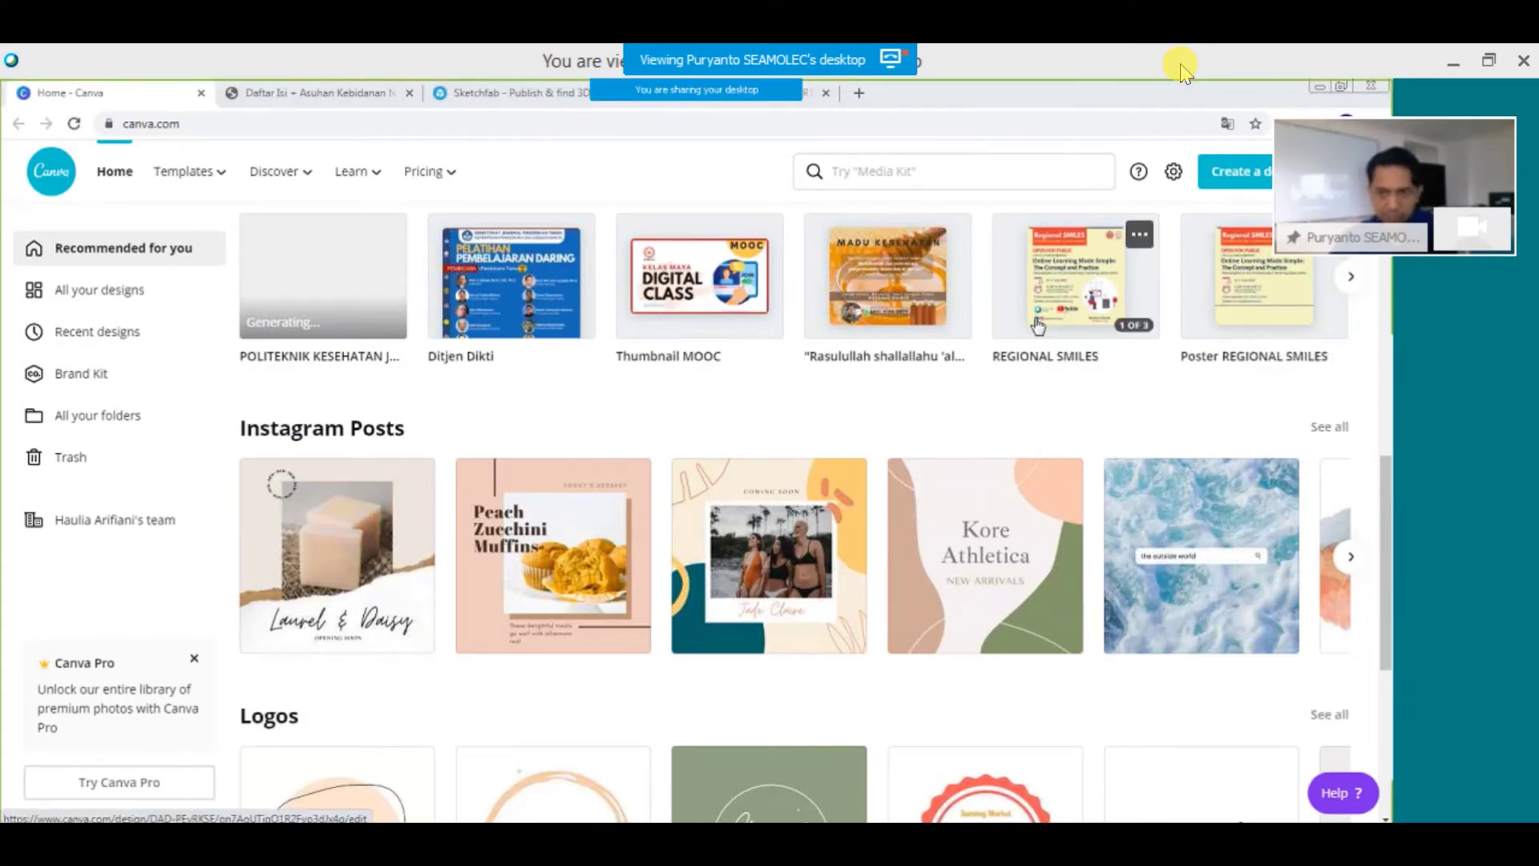
Check the actions offered for the REGIONAL SMILES design and look over the recent designs and Instagram post templates.
left_click(1139, 235)
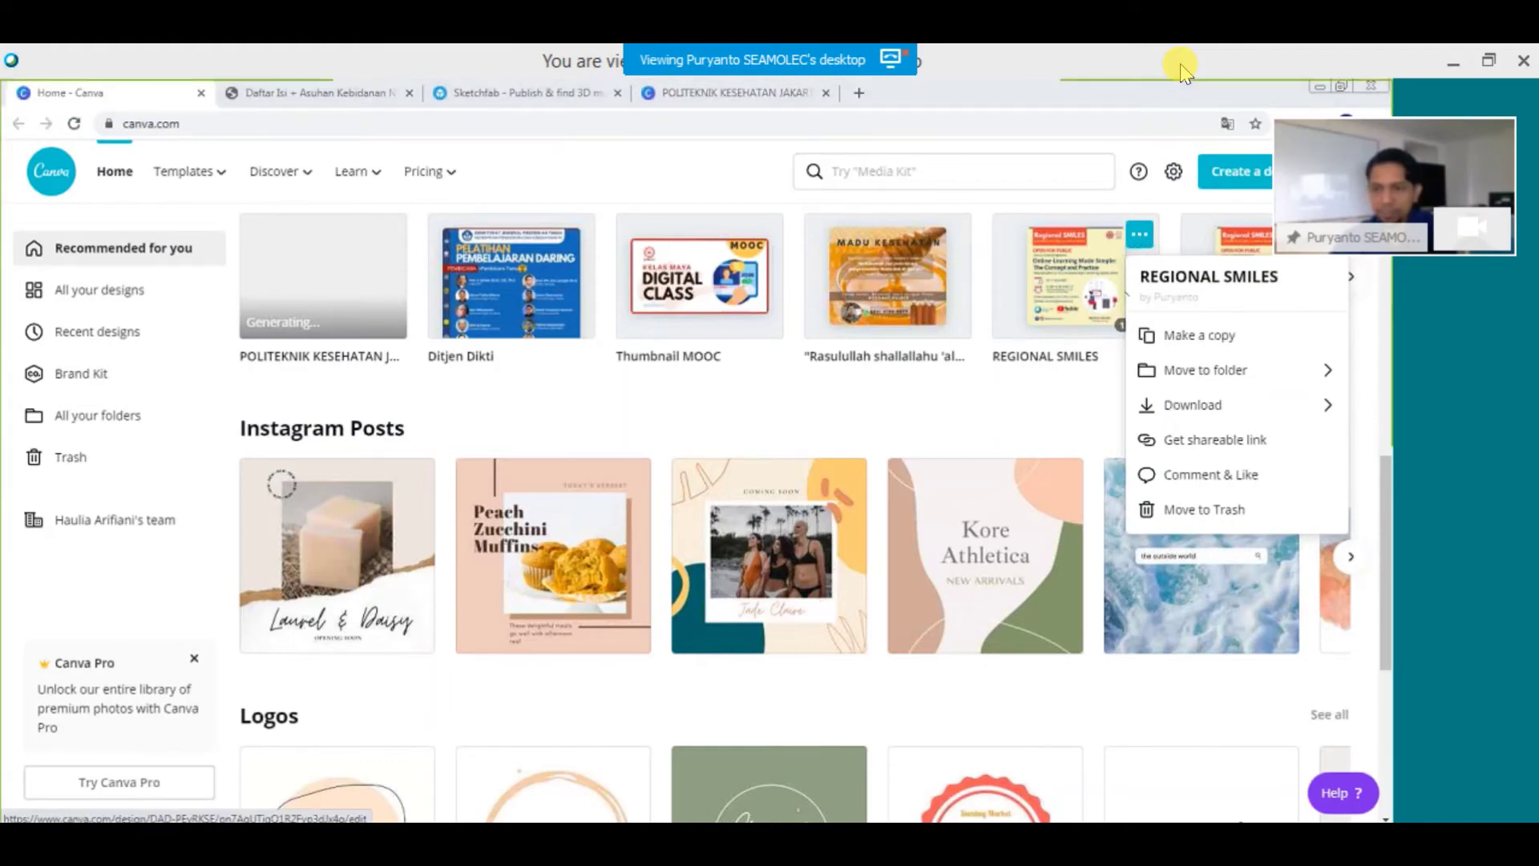
left_click(1057, 435)
scroll(1056, 434, "up", 2)
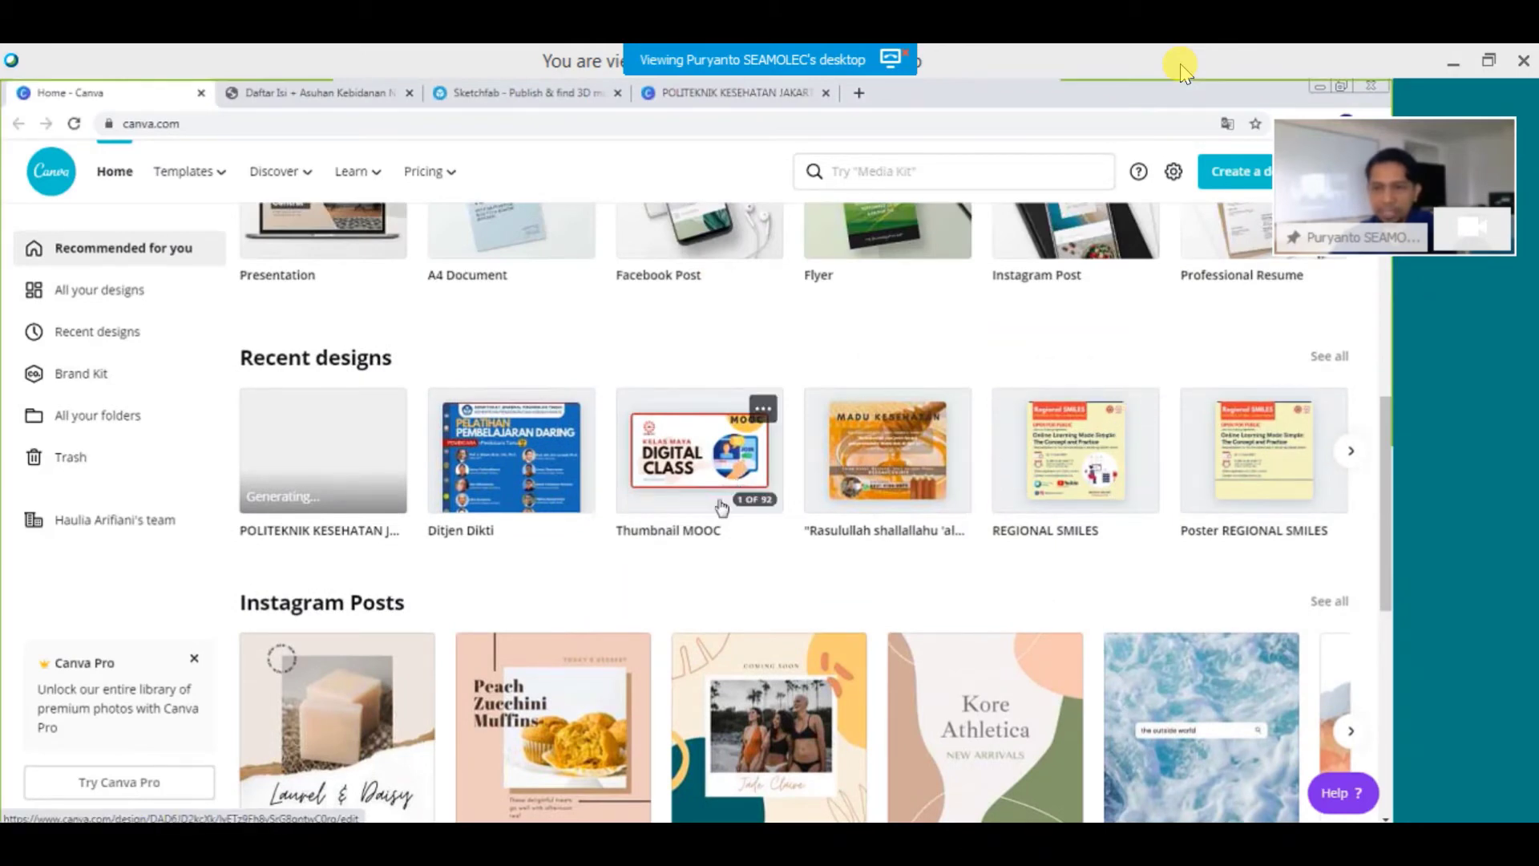
scroll(723, 510, "down", 2)
scroll(346, 433, "down", 1)
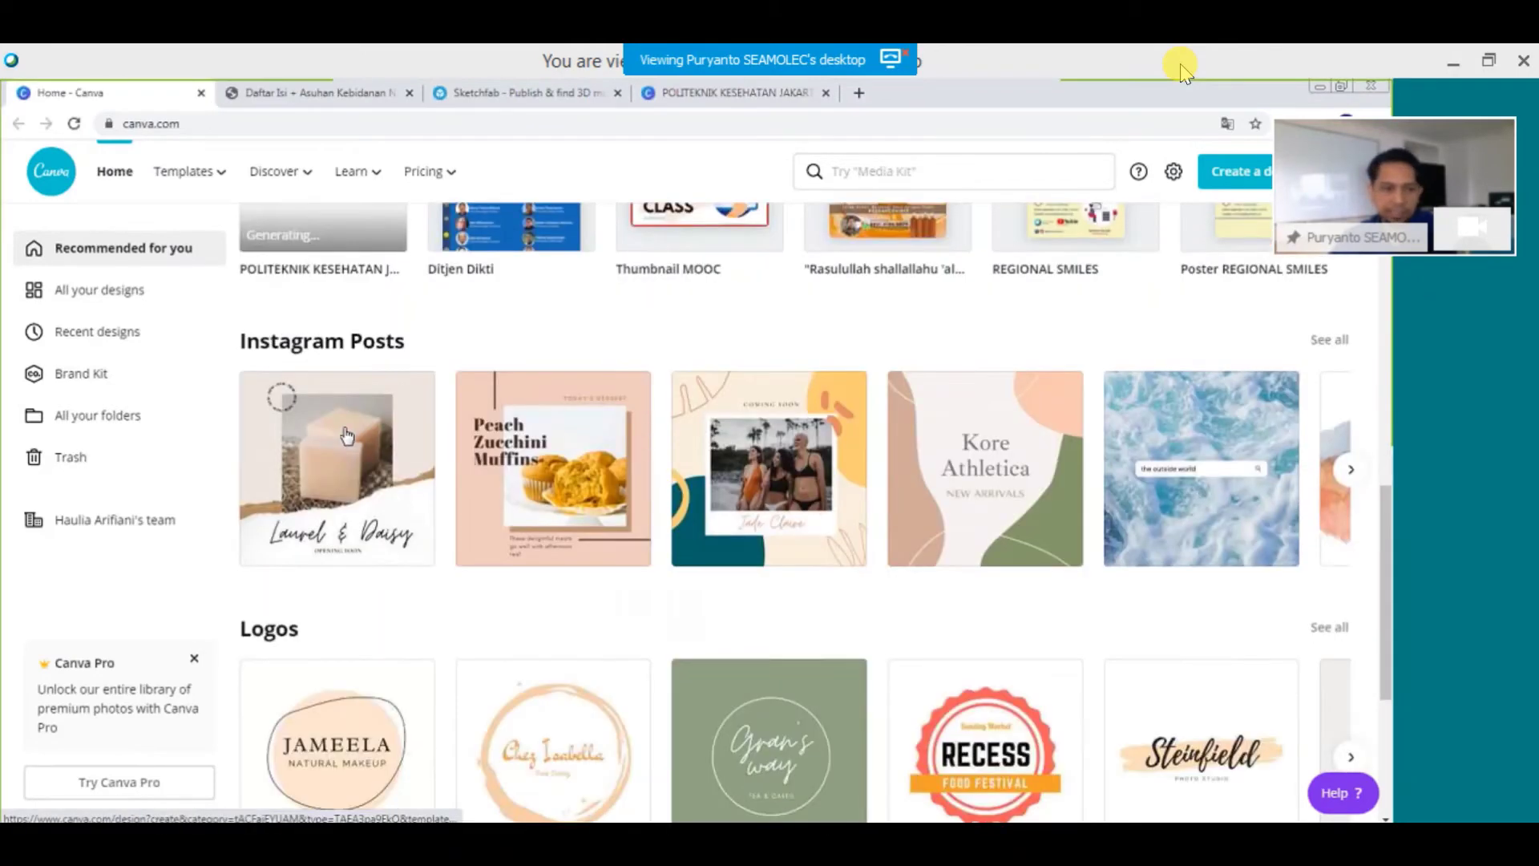
scroll(353, 439, "up", 2)
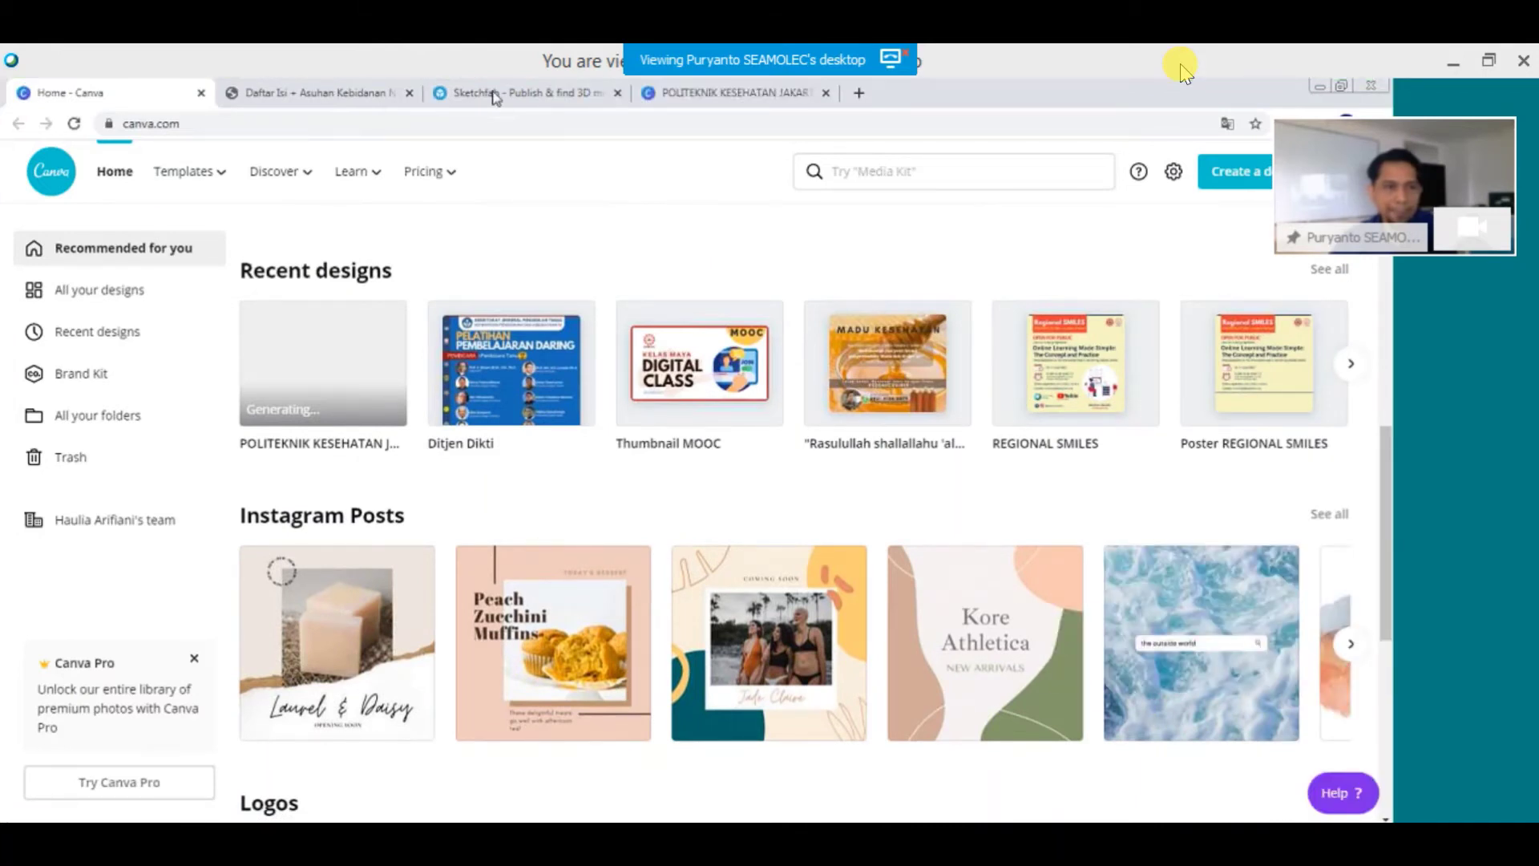
Close the Sketchfab and Canva home tabs, keeping the Daftar Isi PDF and the POLITEKNIK KESEHATAN JAKARTA design open.
left_click(495, 94)
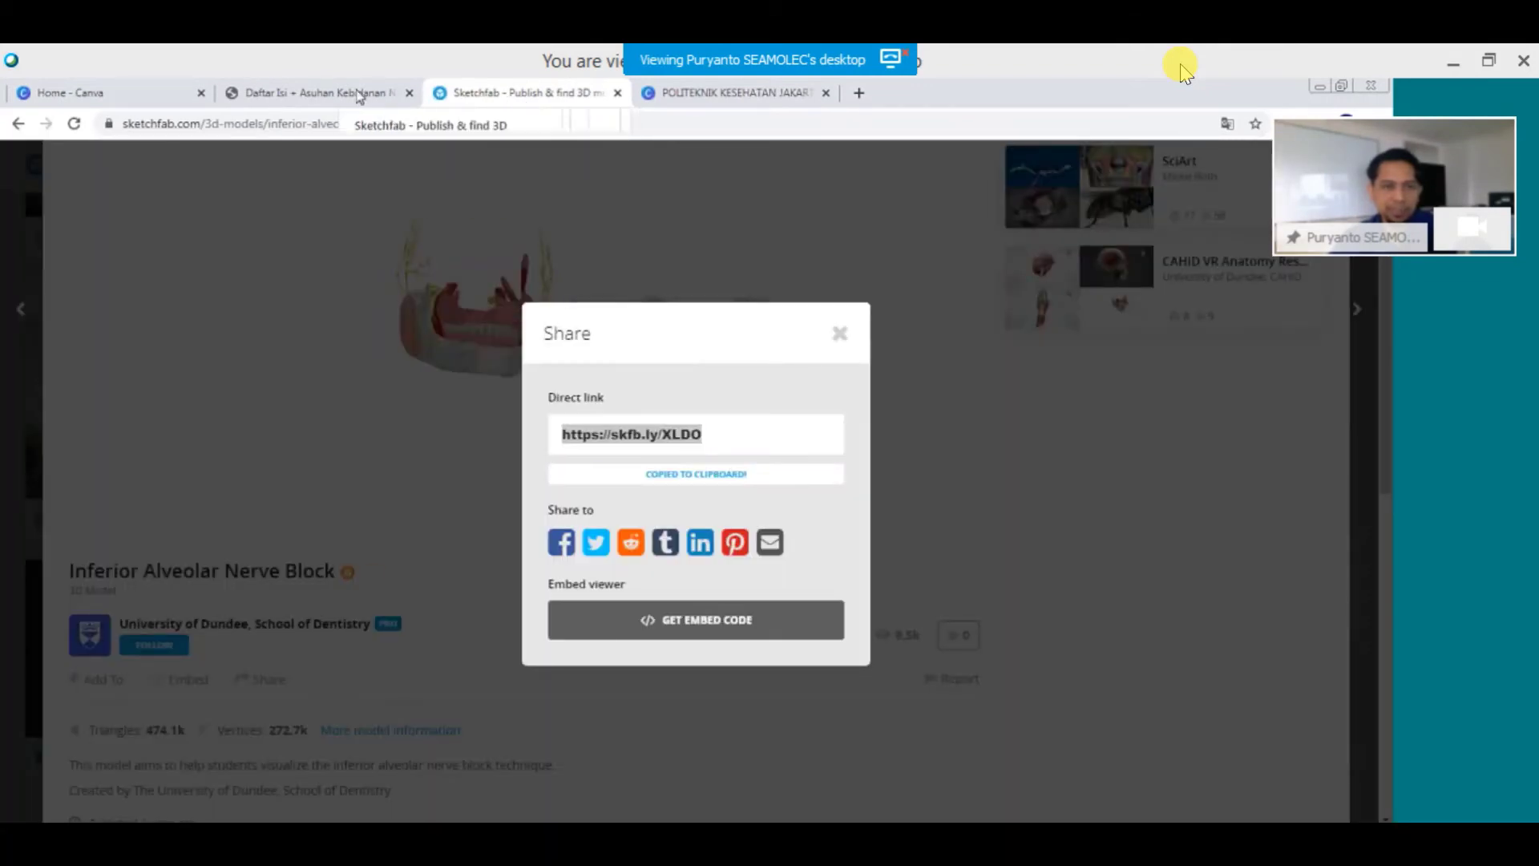
left_click_drag(358, 97, 413, 105)
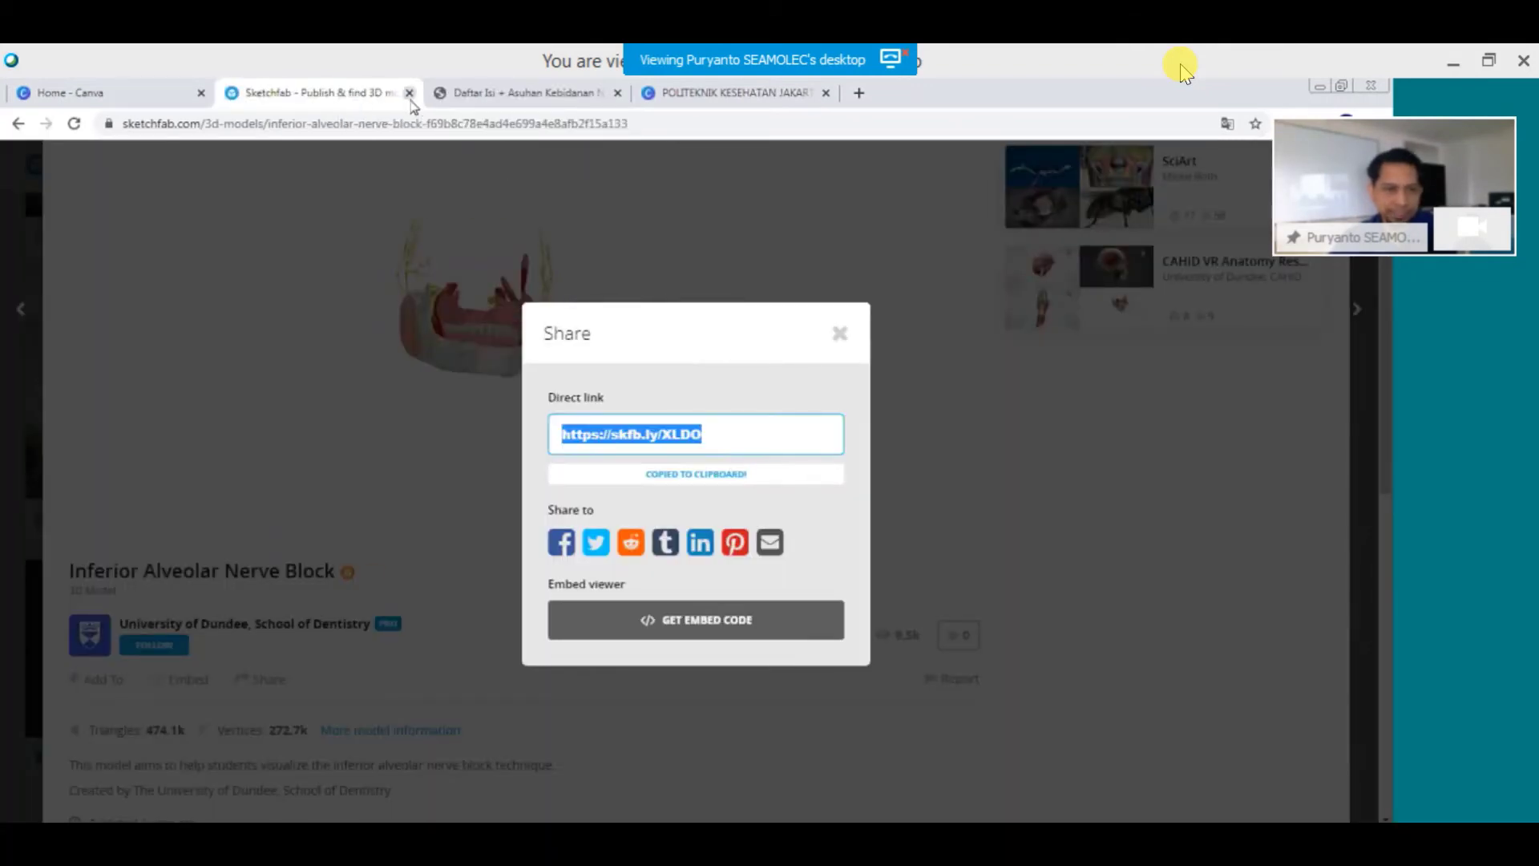
left_click(409, 93)
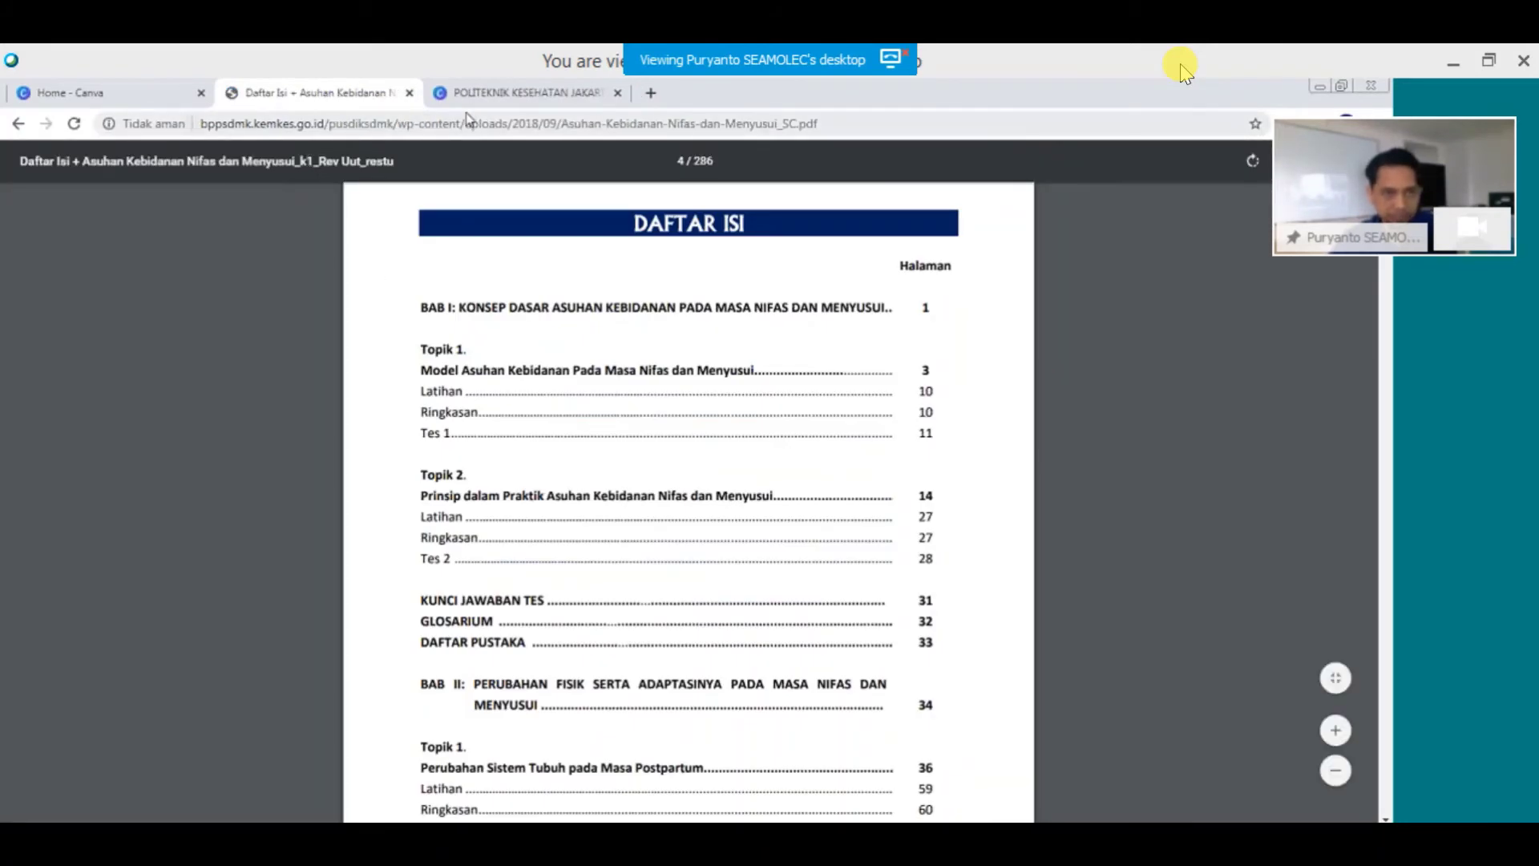
left_click(496, 104)
left_click(202, 94)
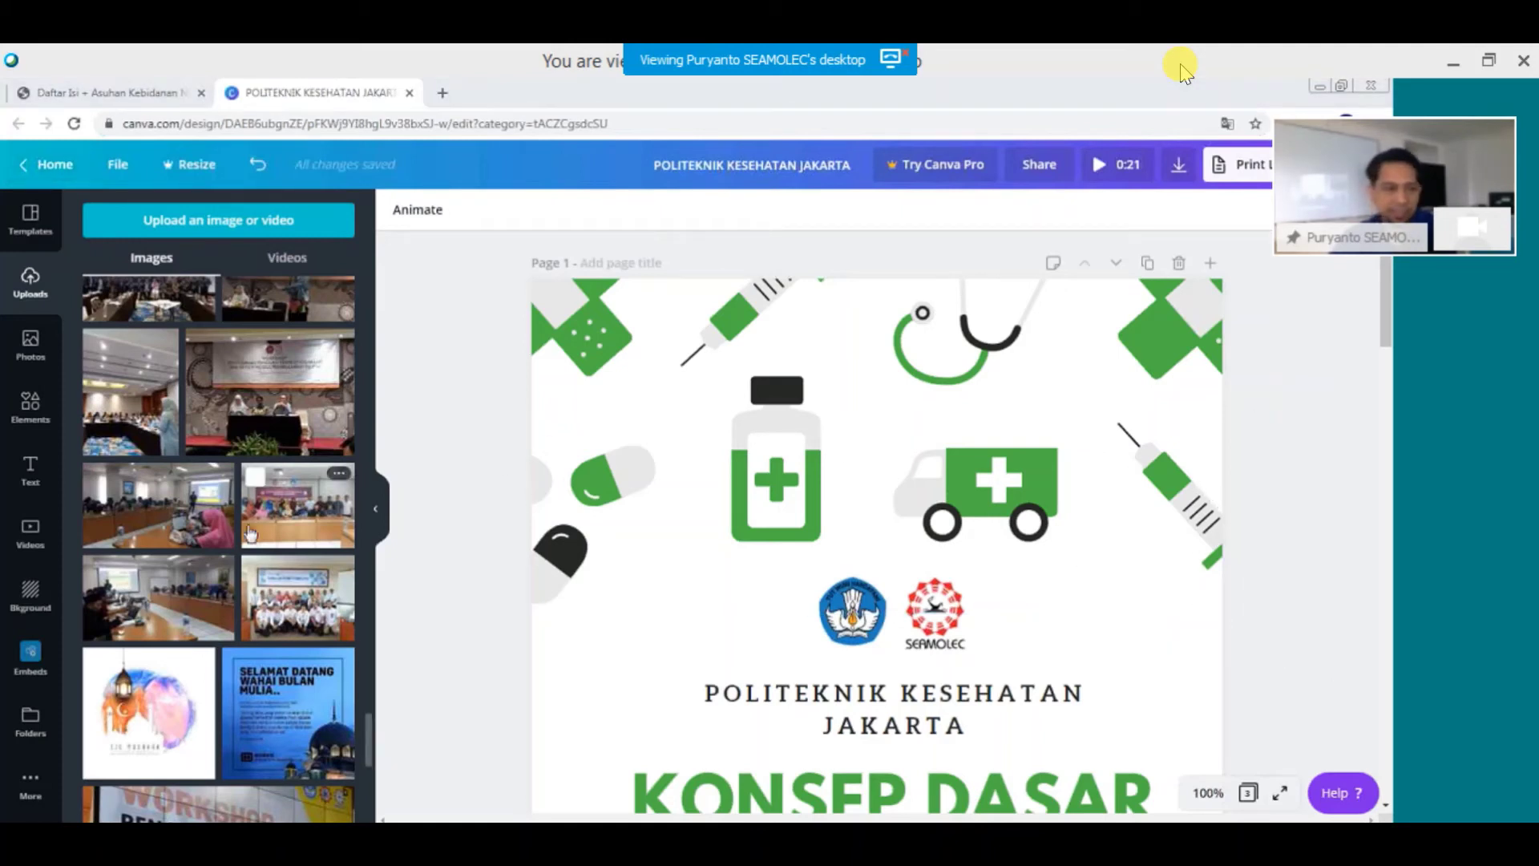
Browse the trending stock photos available for the POLITEKNIK KESEHATAN JAKARTA design.
left_click(32, 346)
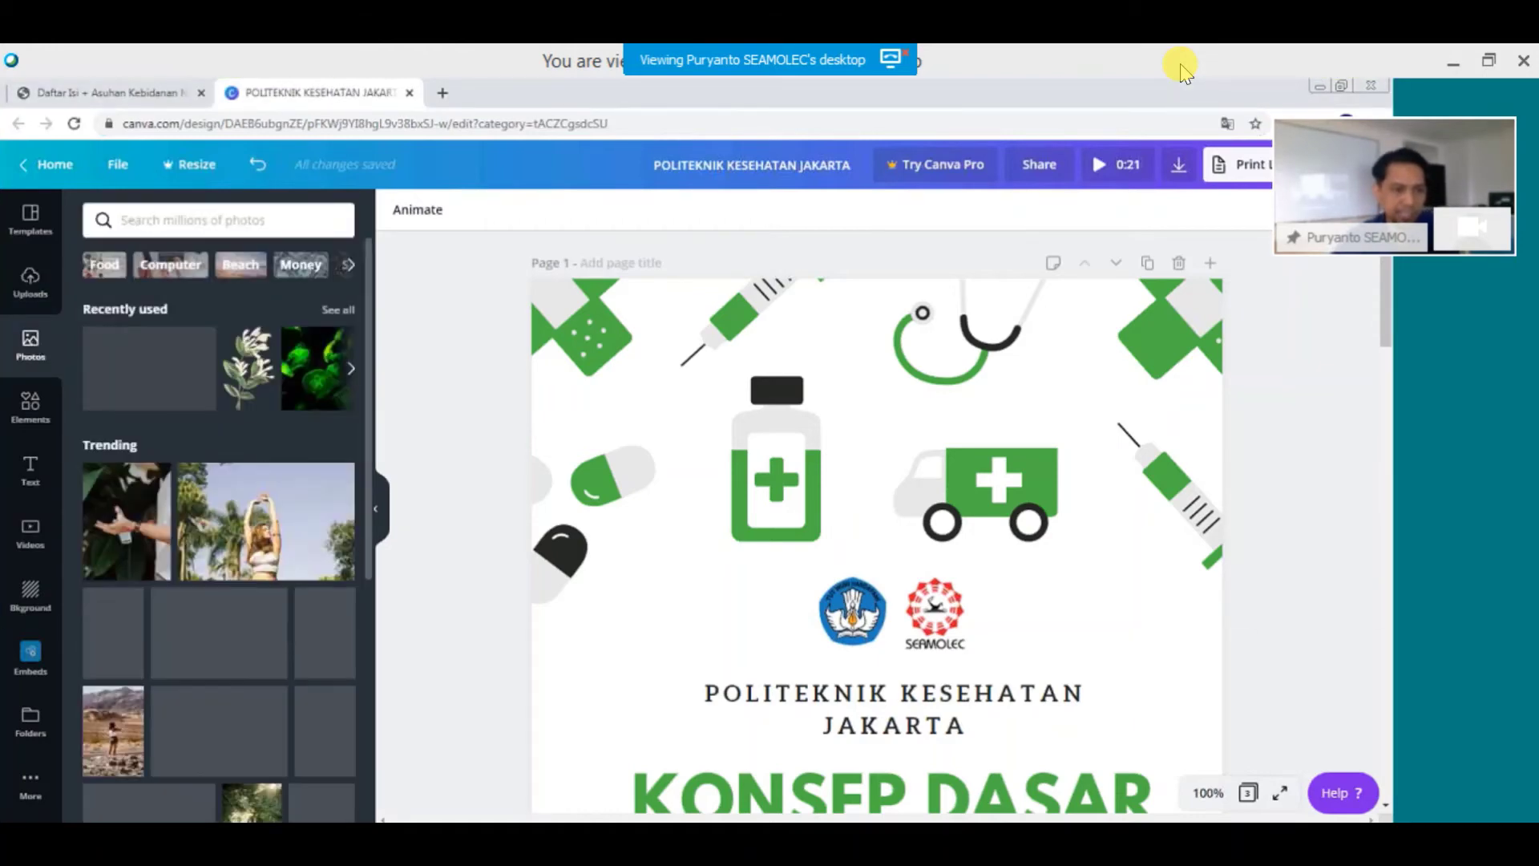
scroll(321, 541, "down", 10)
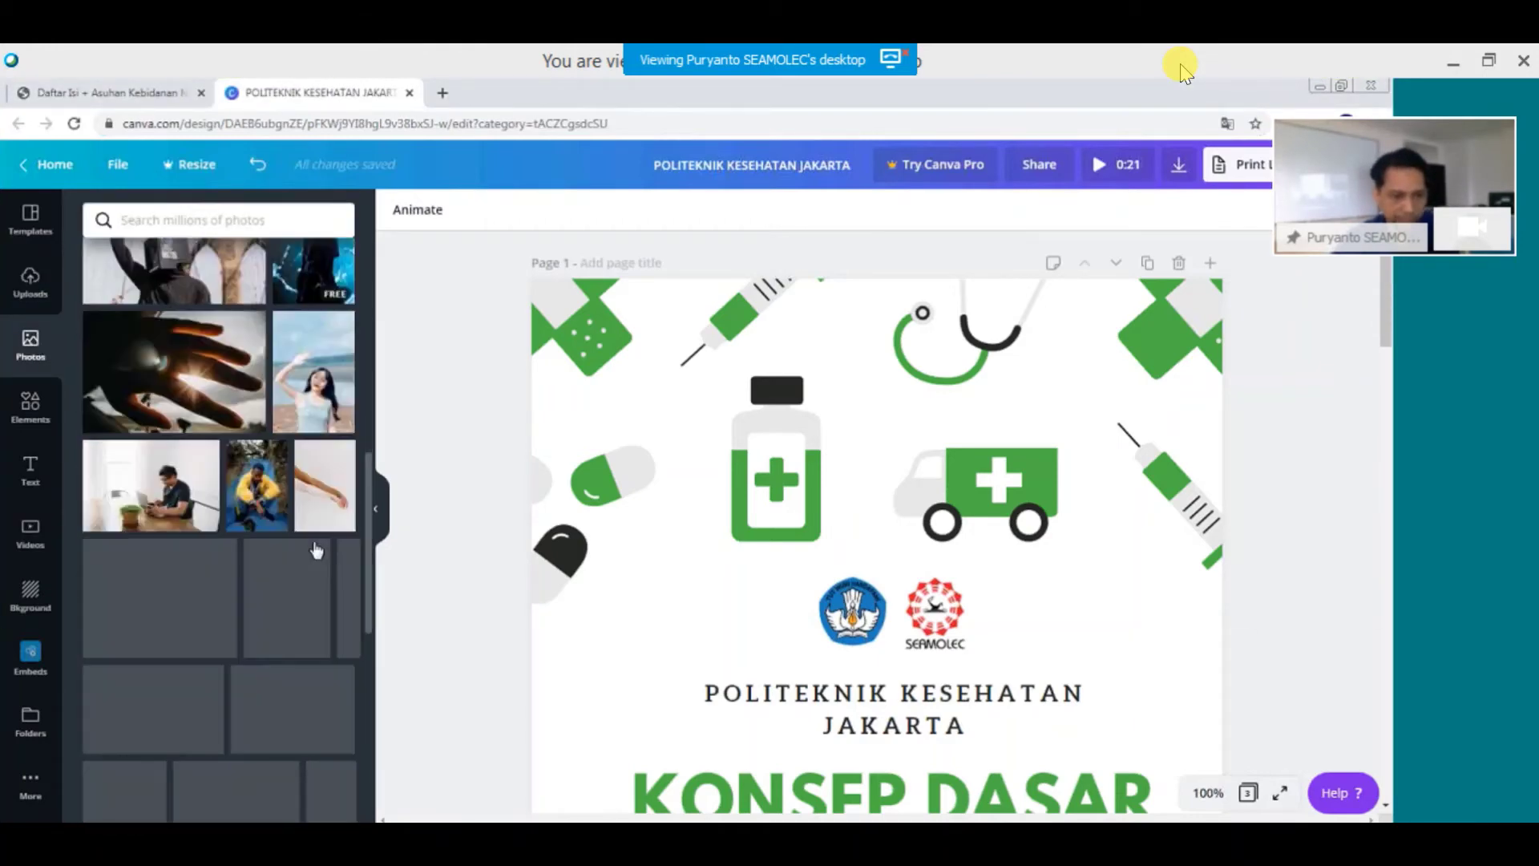
scroll(315, 549, "down", 10)
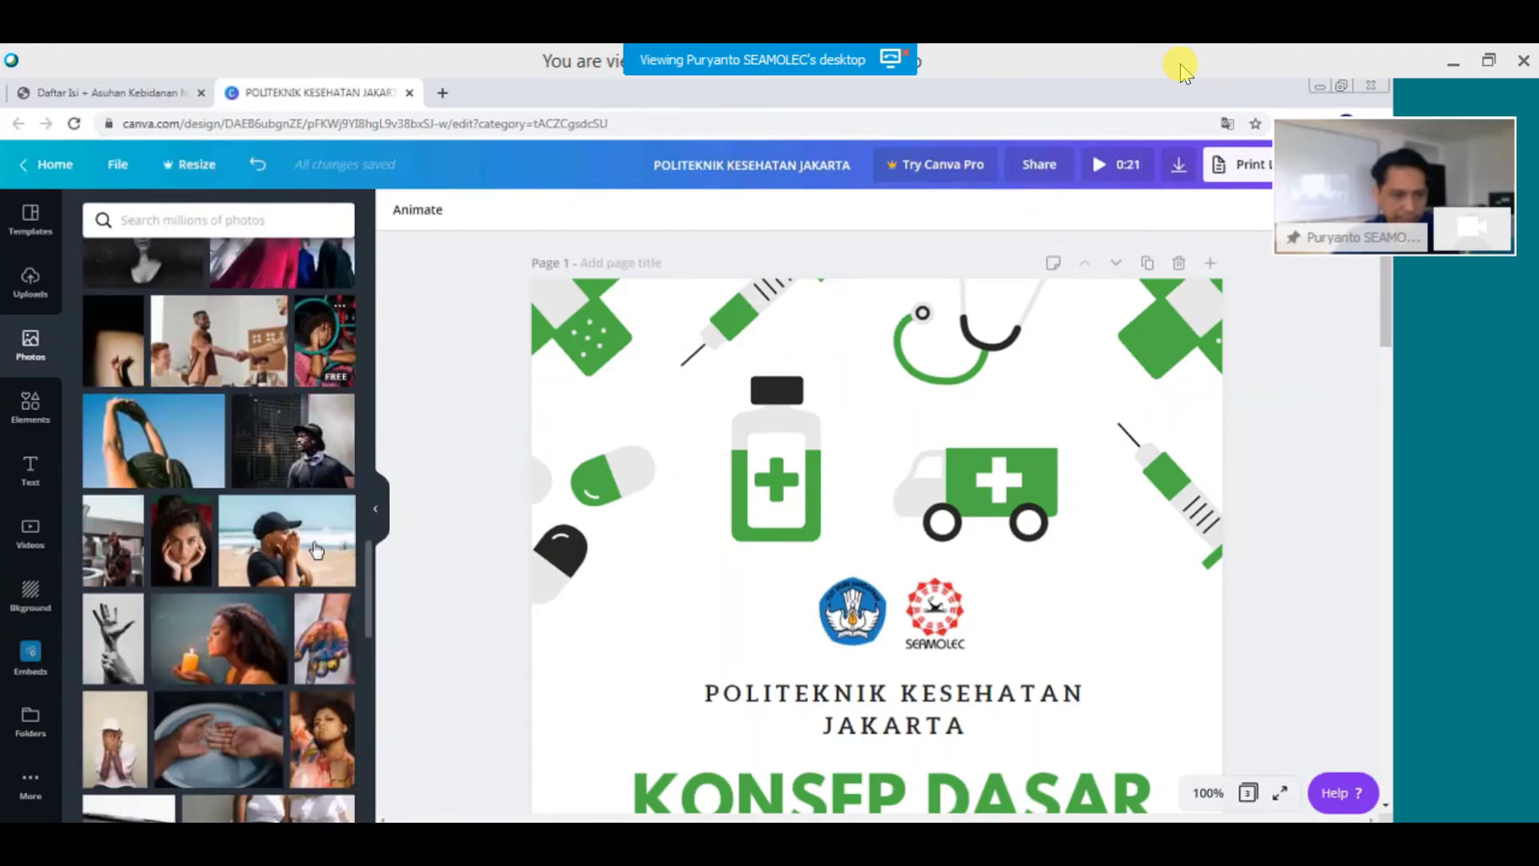
scroll(315, 548, "down", 3)
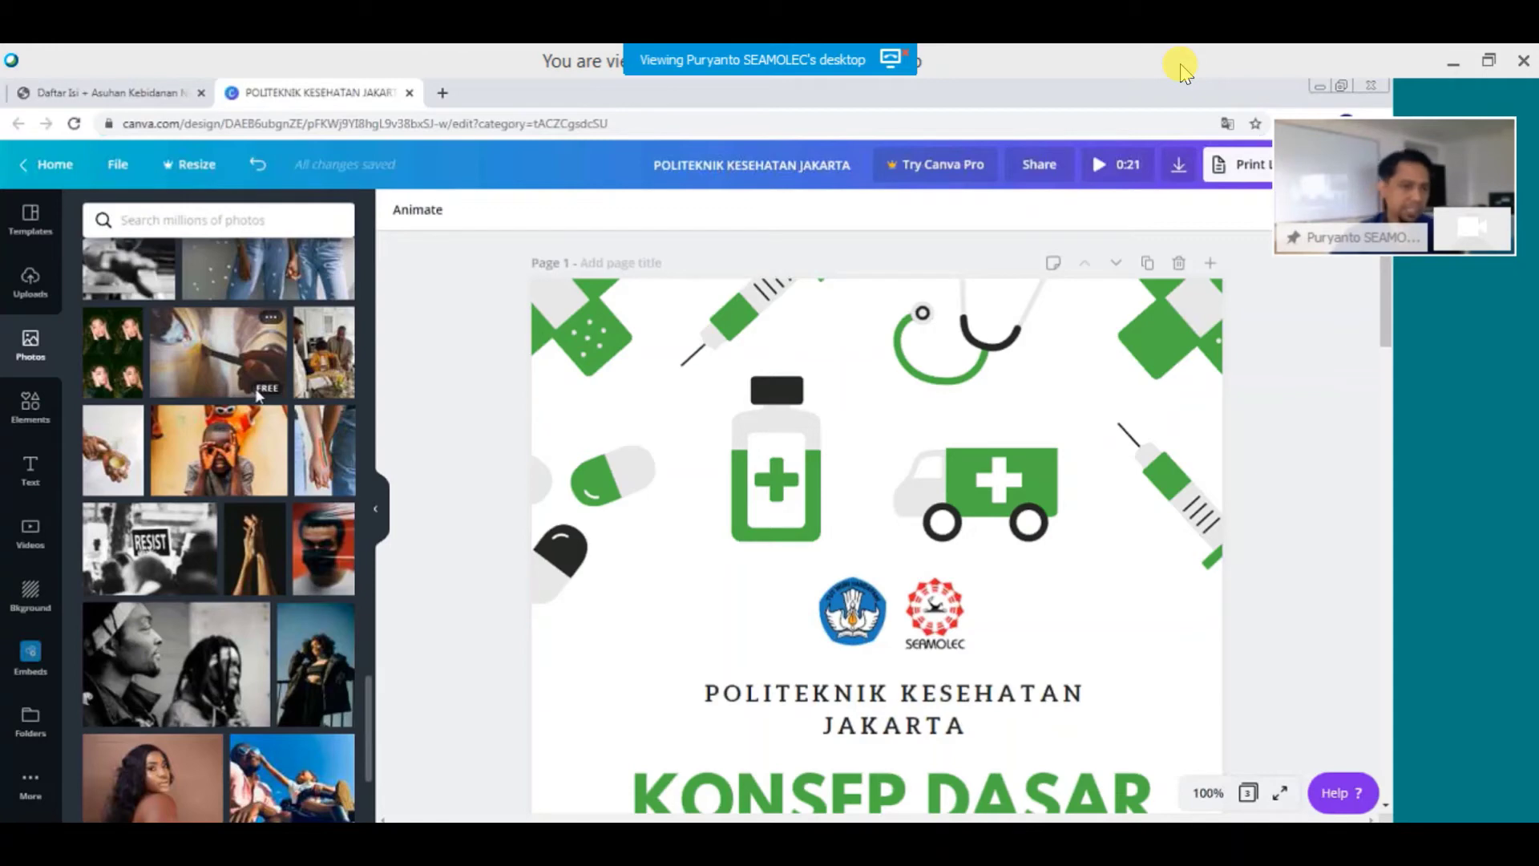
scroll(265, 392, "down", 5)
scroll(269, 390, "down", 6)
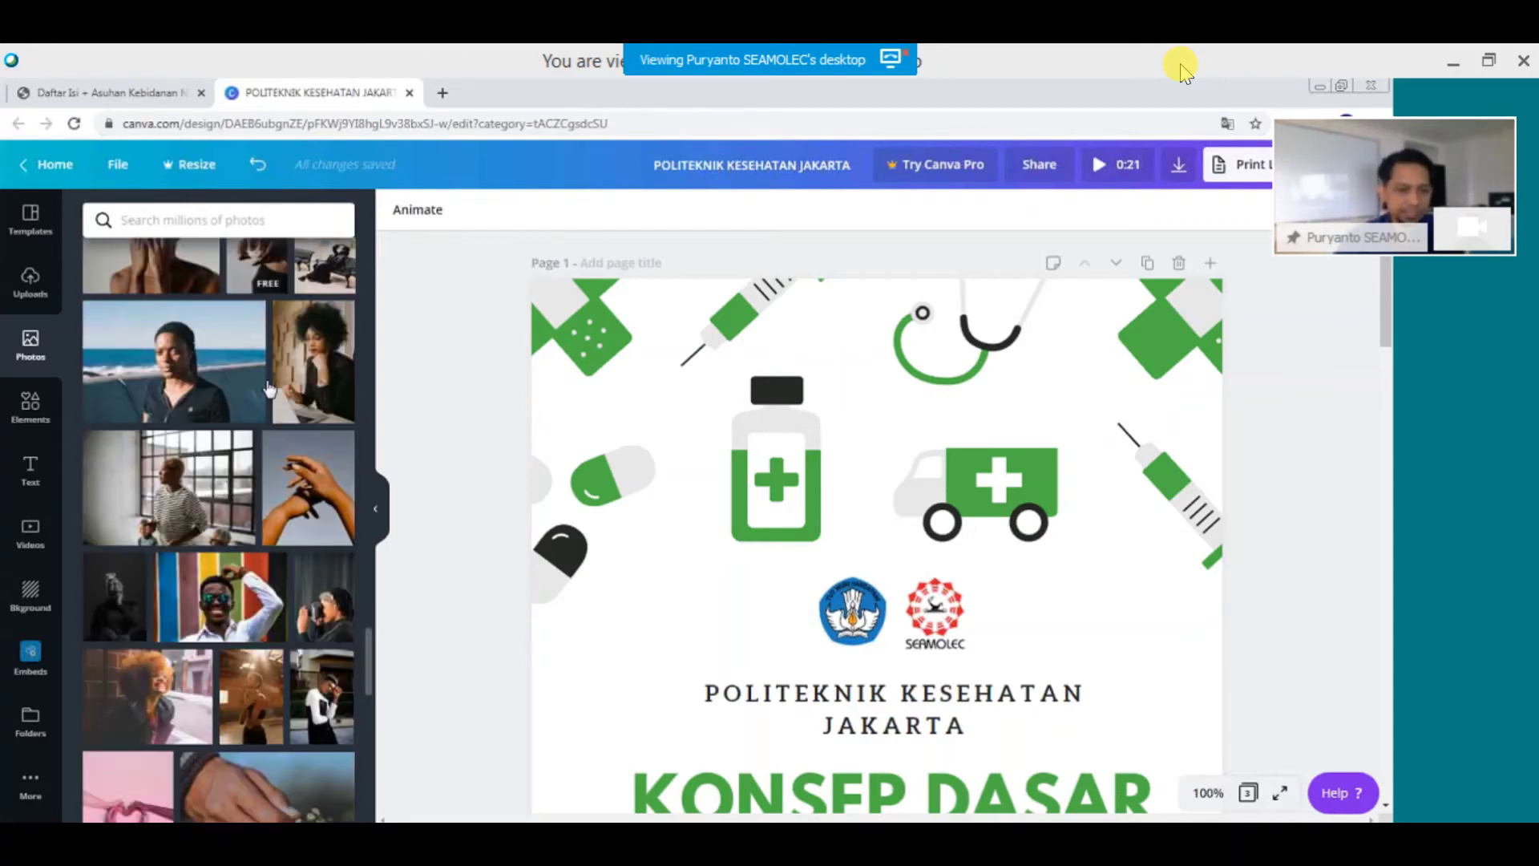
scroll(269, 390, "down", 6)
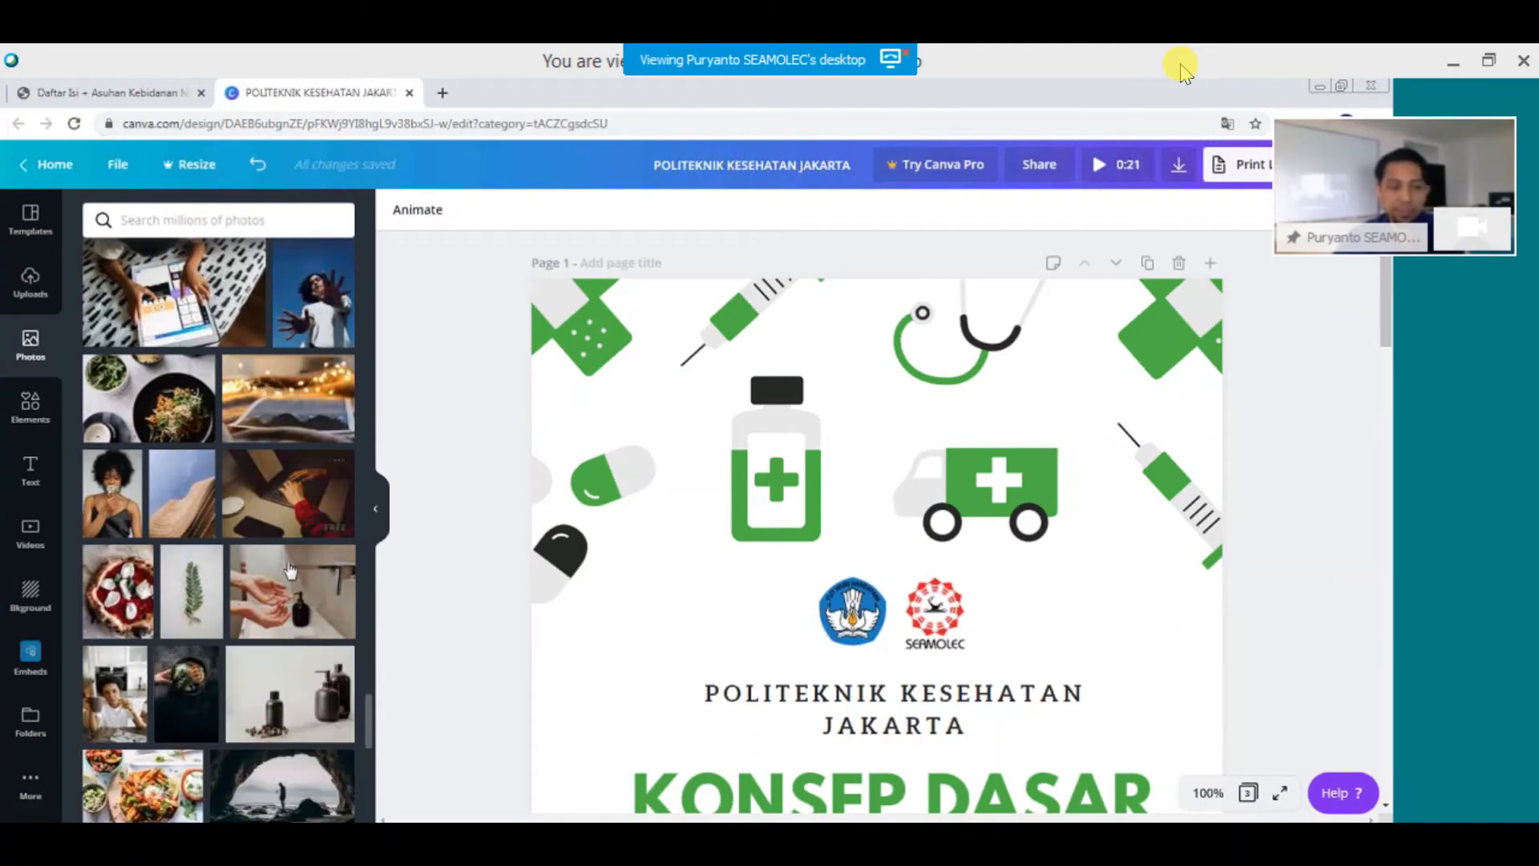
scroll(290, 561, "down", 6)
scroll(290, 561, "down", 1)
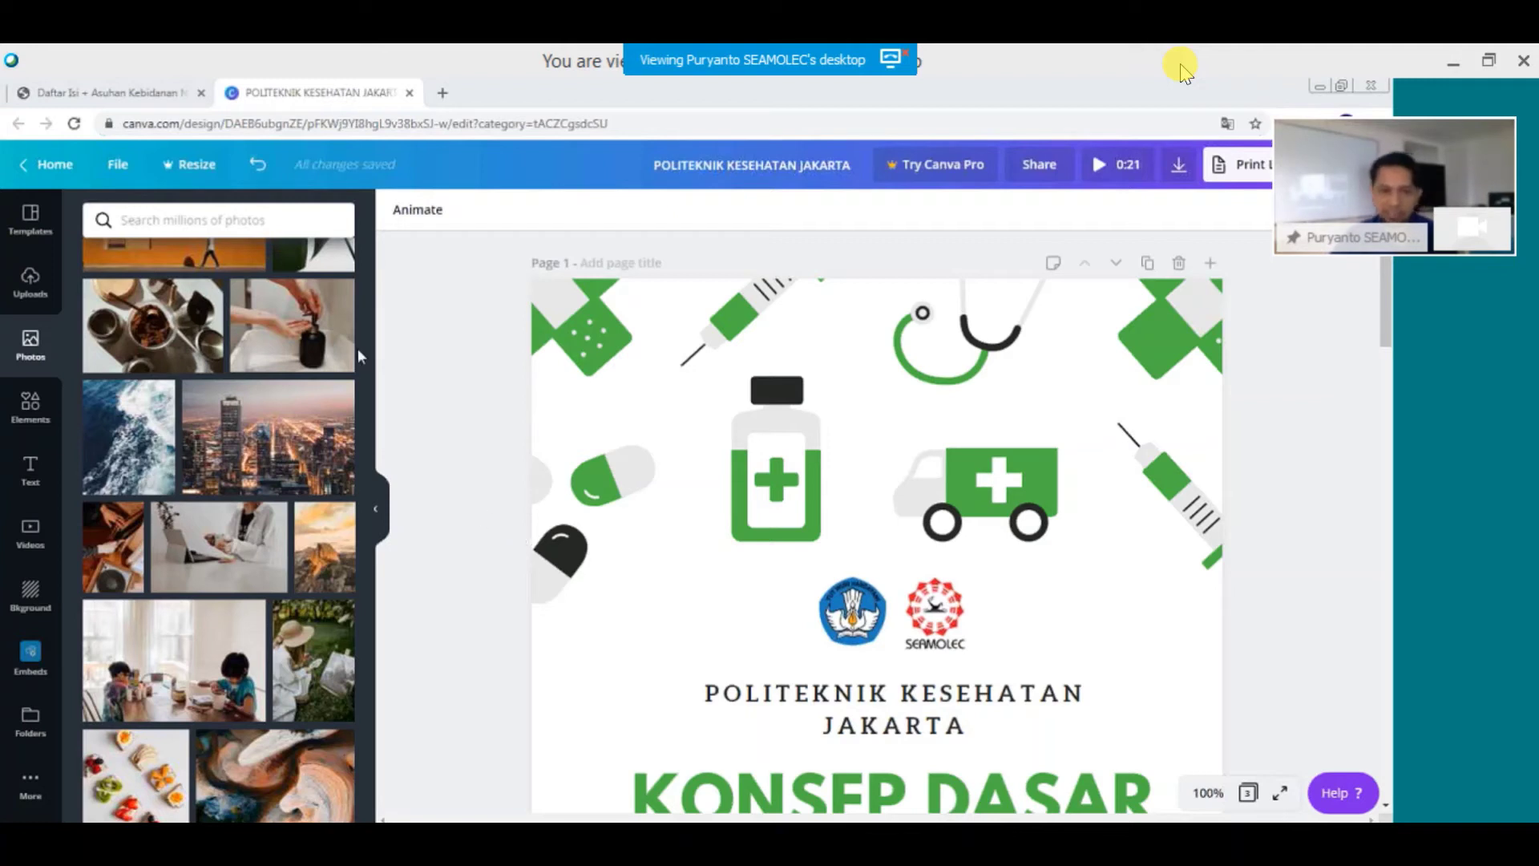
mouse_move(282, 512)
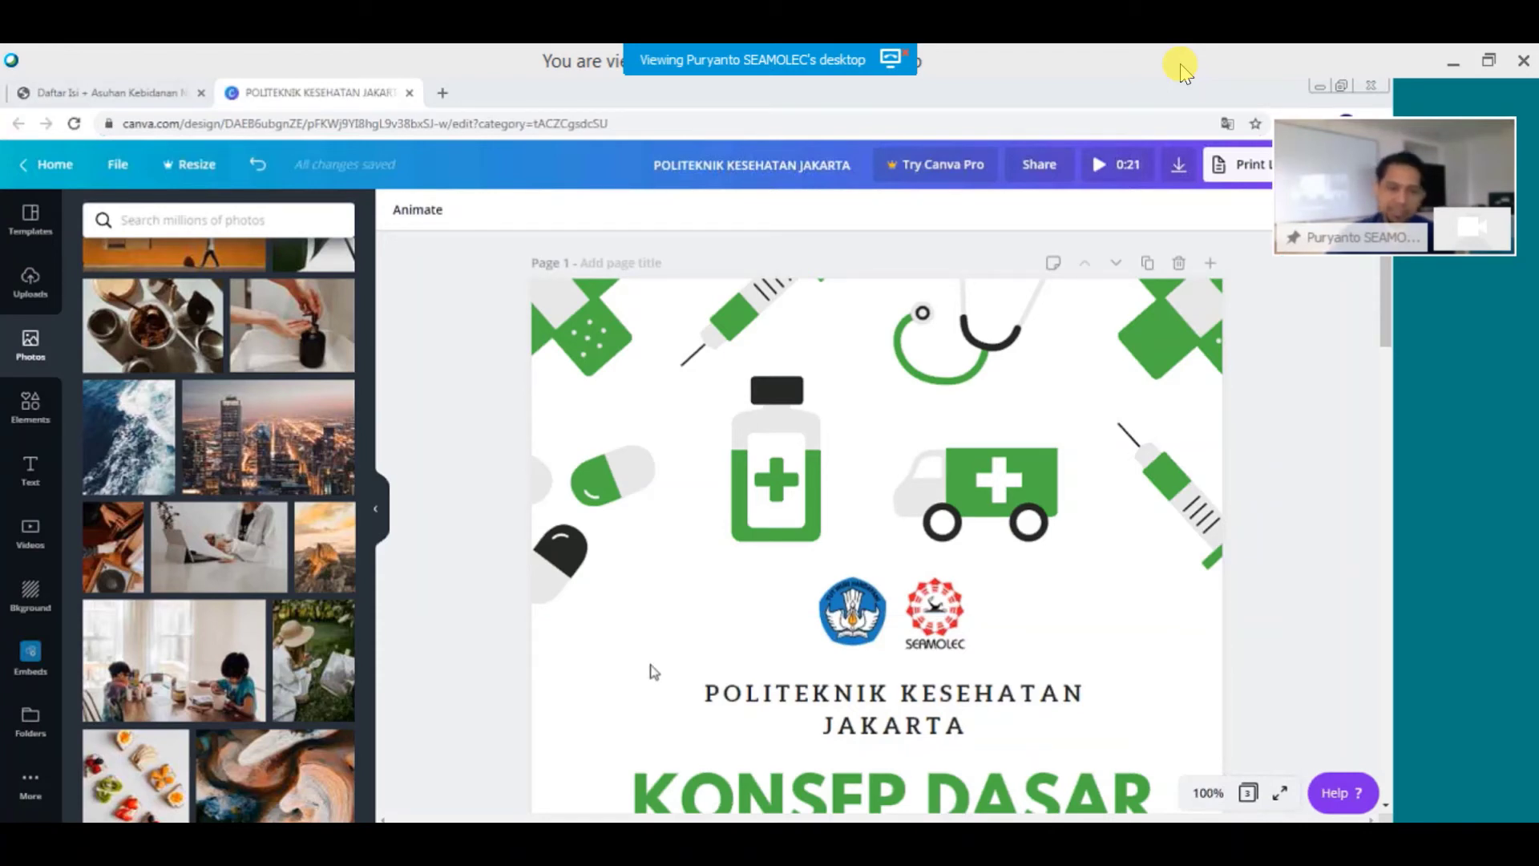
Open the Canva home page in a new first browser tab and show all of the account's designs.
middle_click(66, 169)
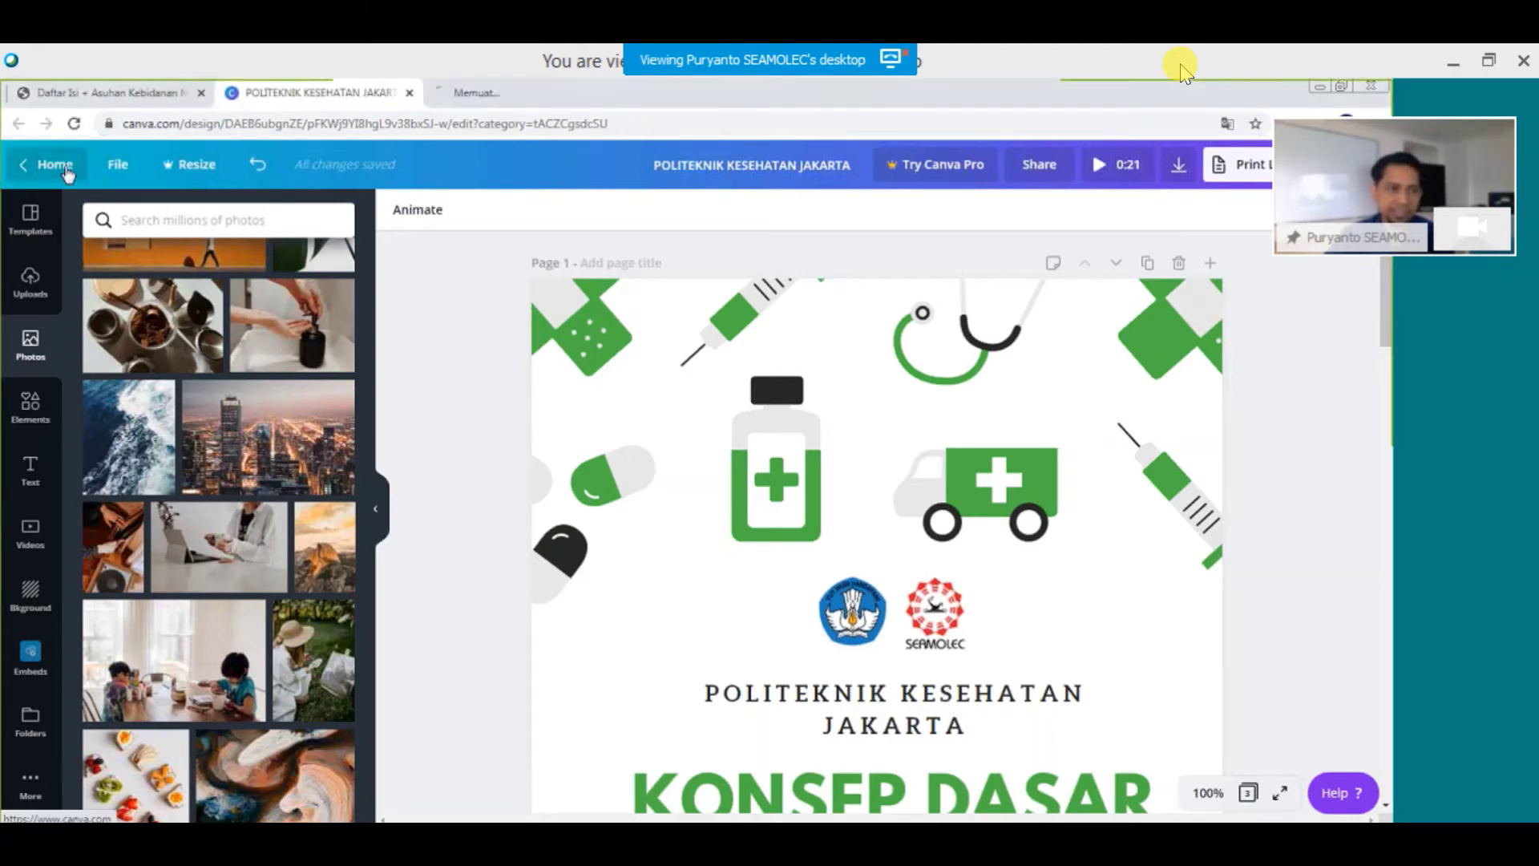
left_click(508, 95)
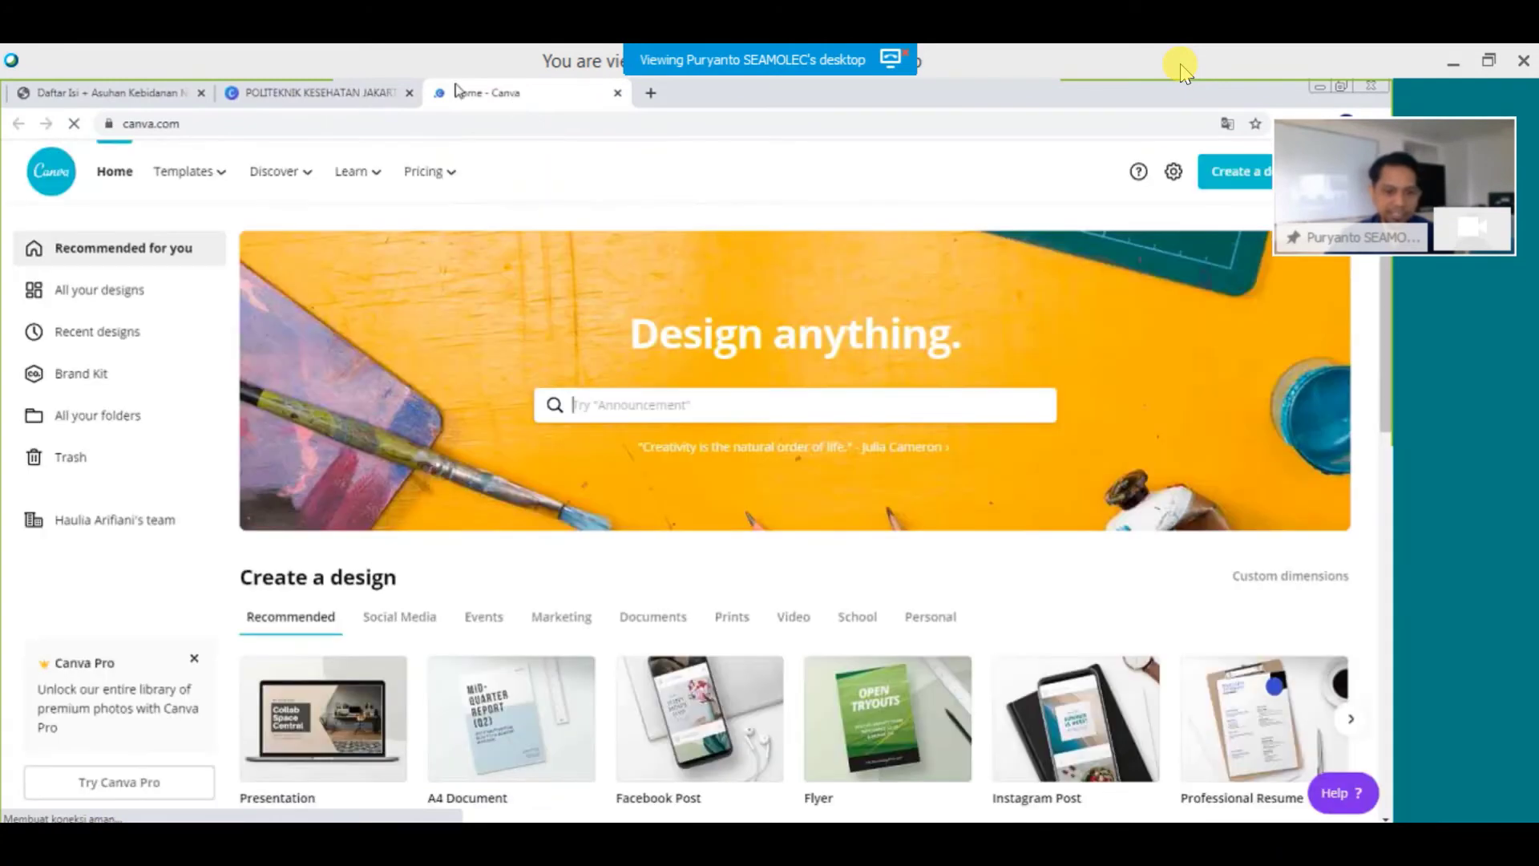
left_click_drag(517, 97, 89, 95)
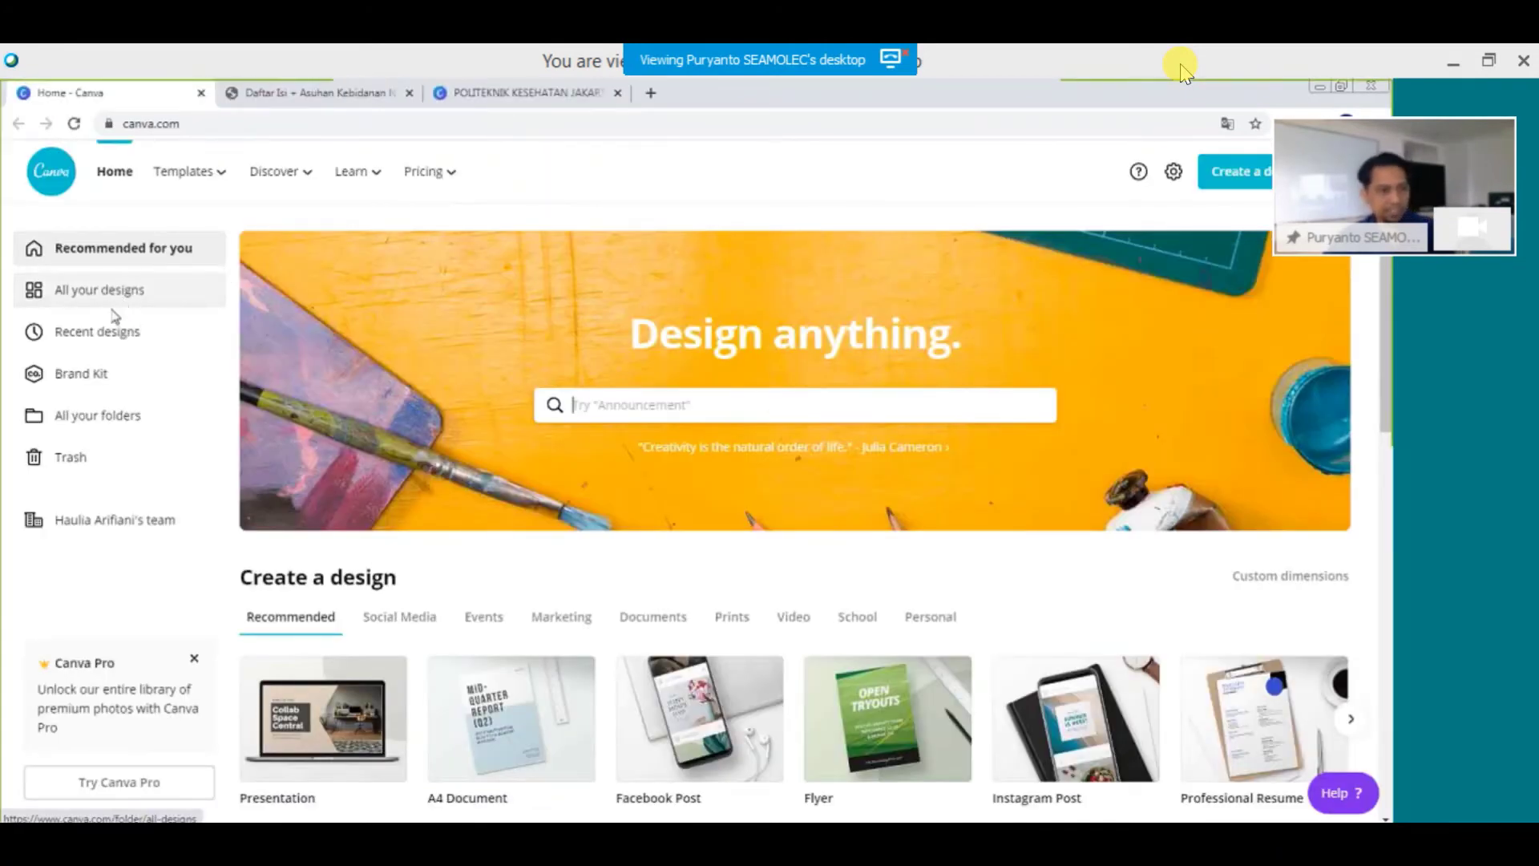
key("ctrl")
key("ctrl")
key("ctrl")
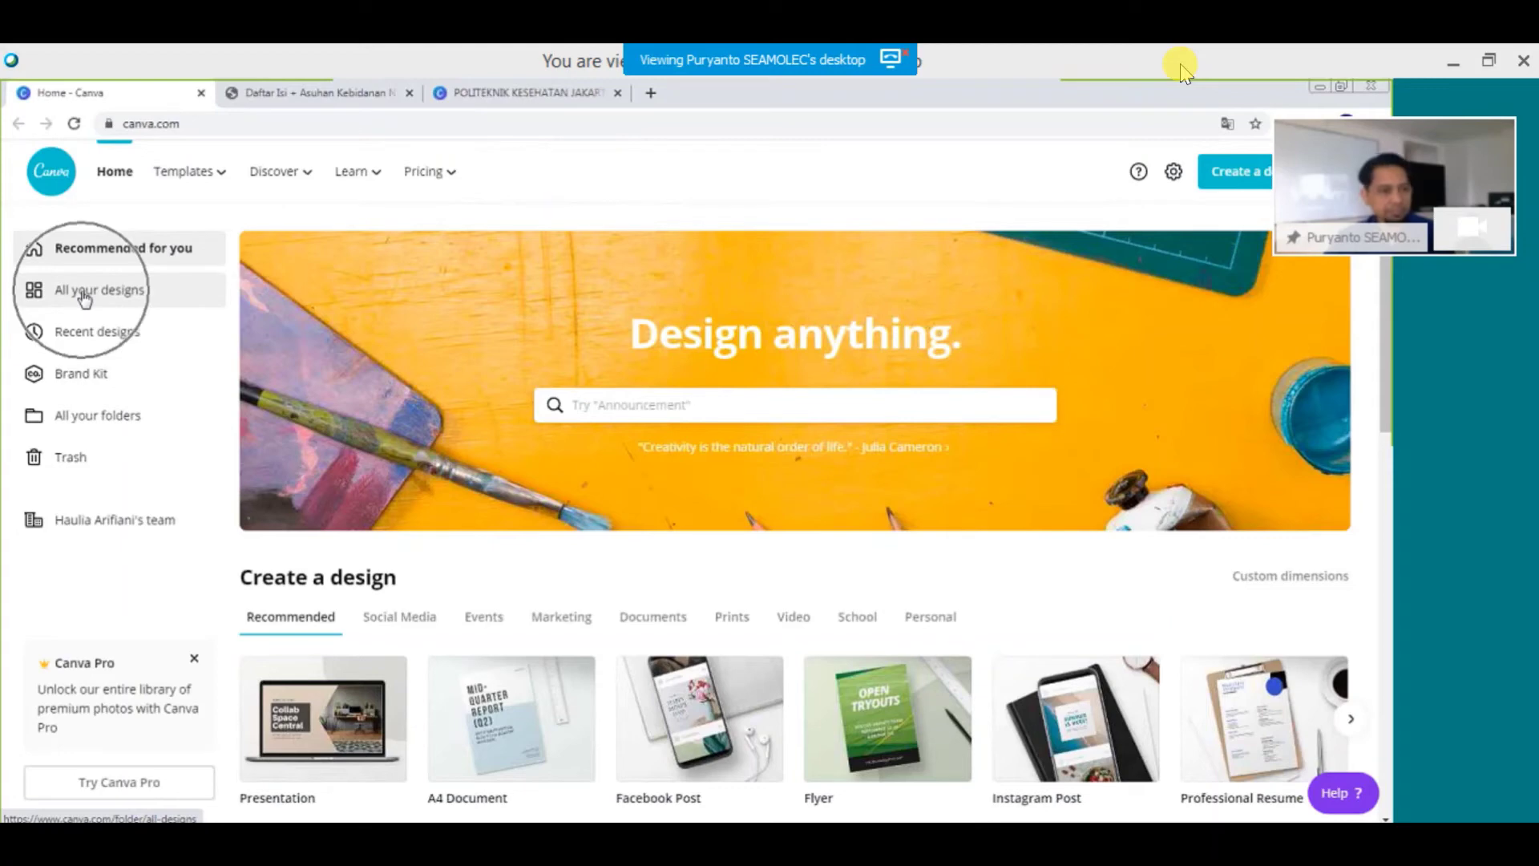
left_click(84, 296)
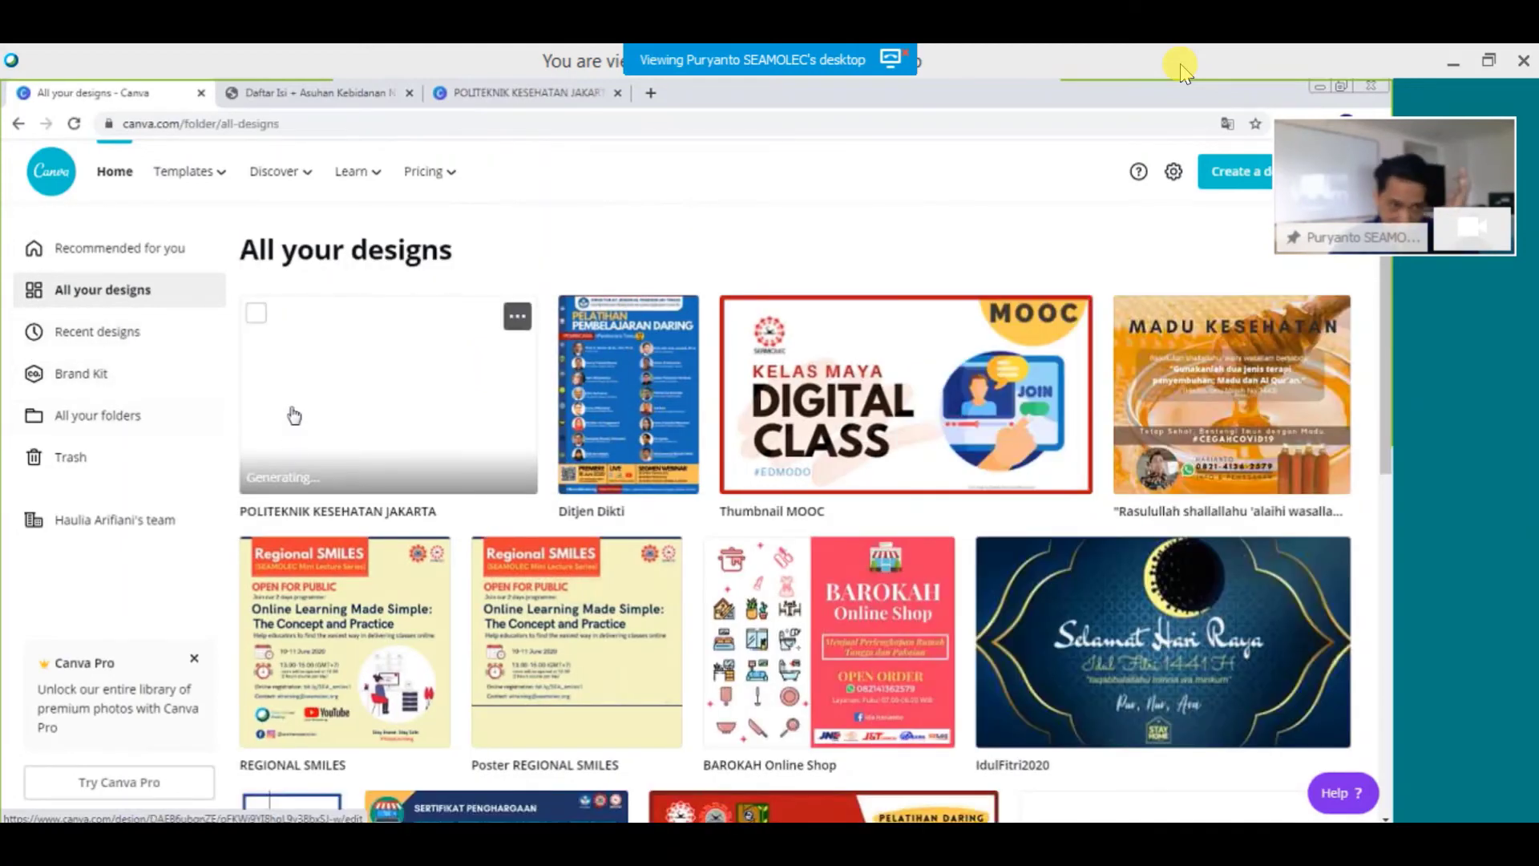
Locate the POLITEKNIK KESEHATAN JAKARTA design among all designs and return to its editor.
key("ctrl")
key("ctrl")
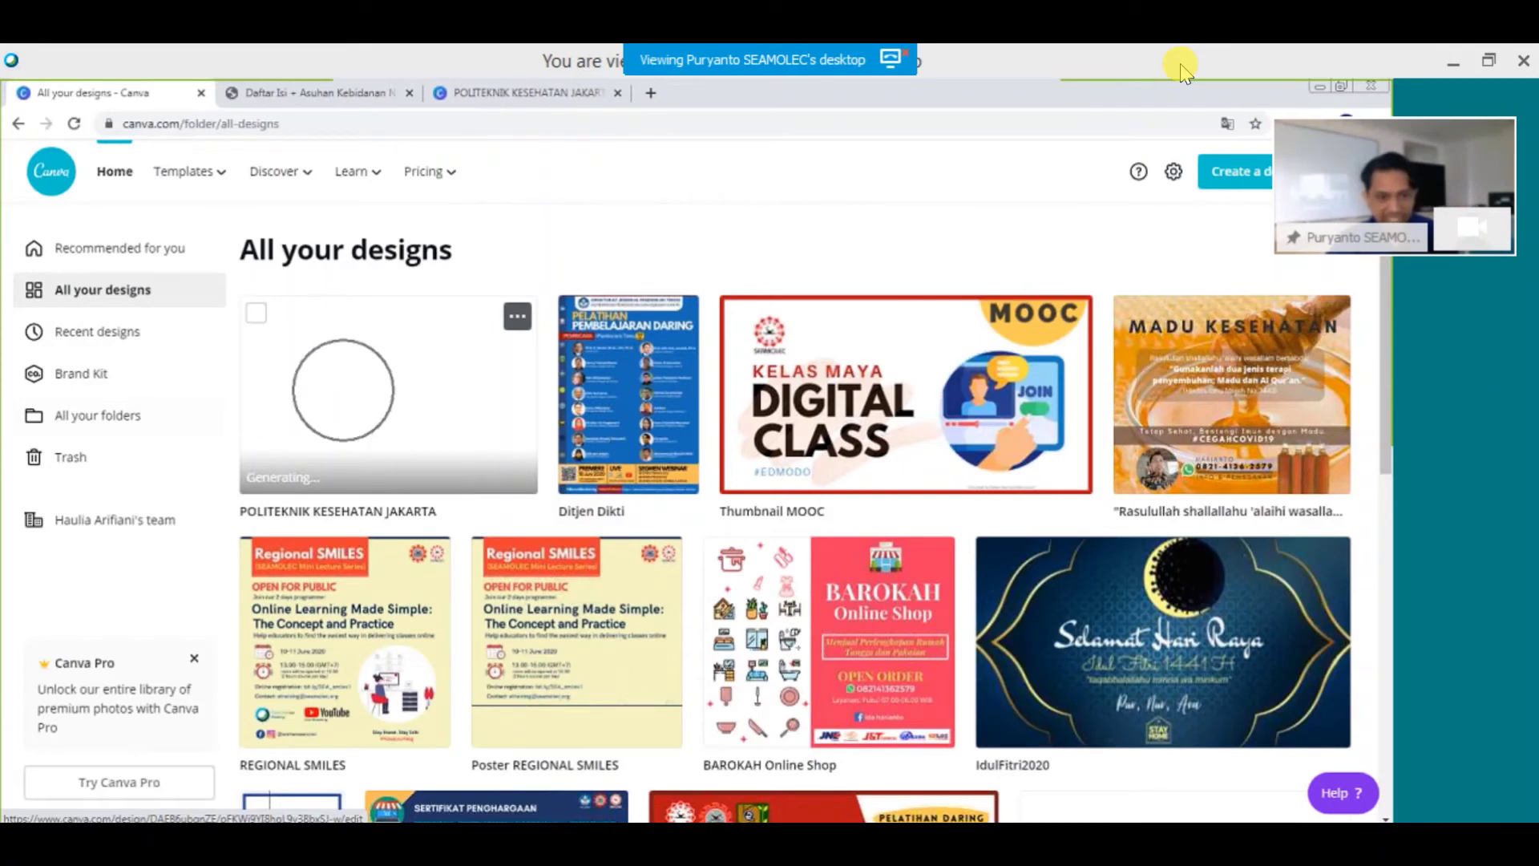
key("ctrl")
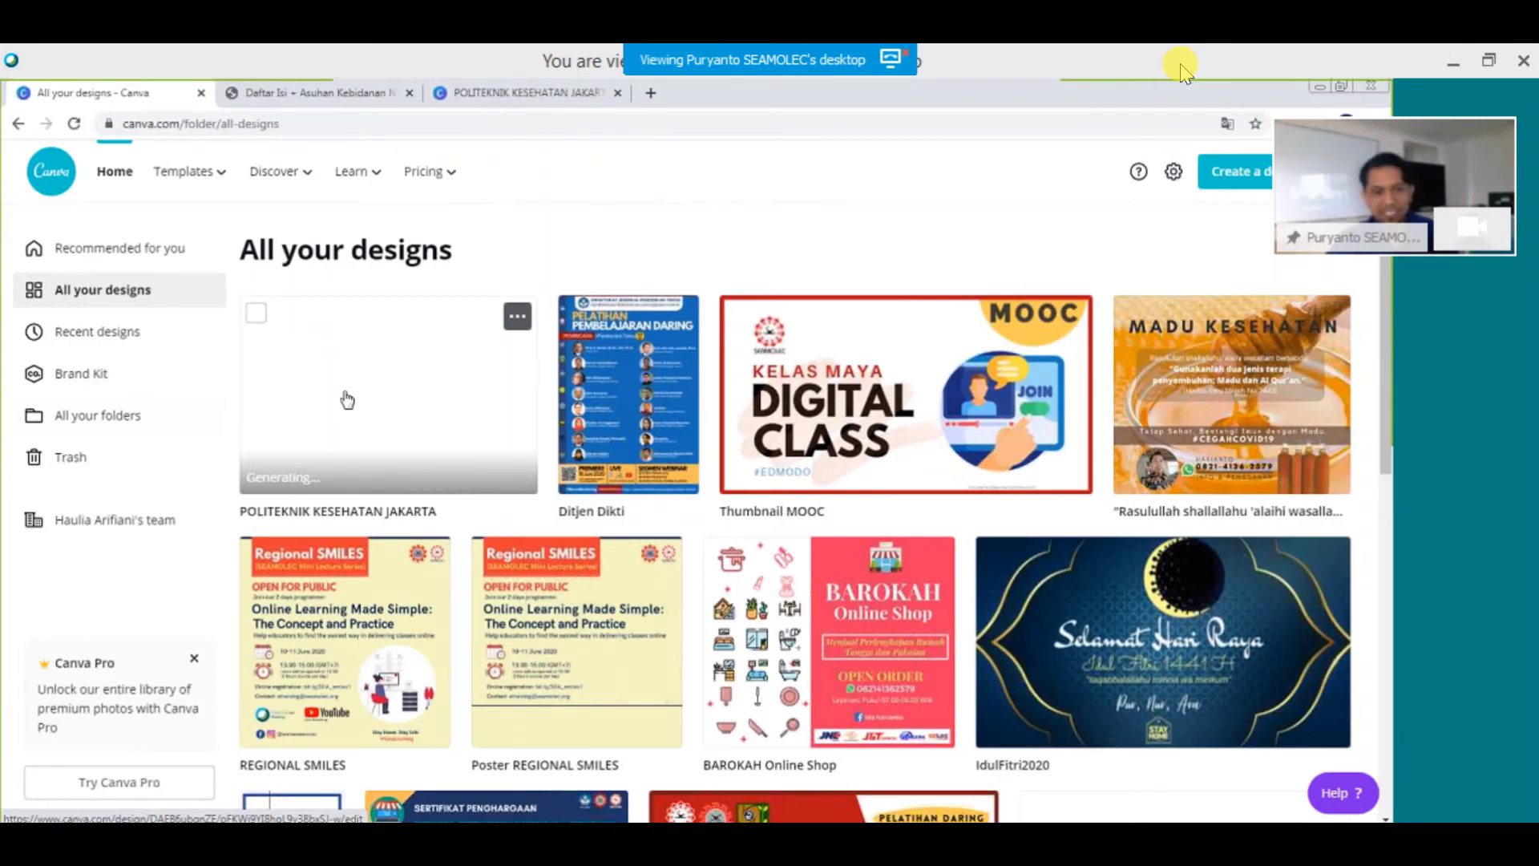
left_click(346, 383)
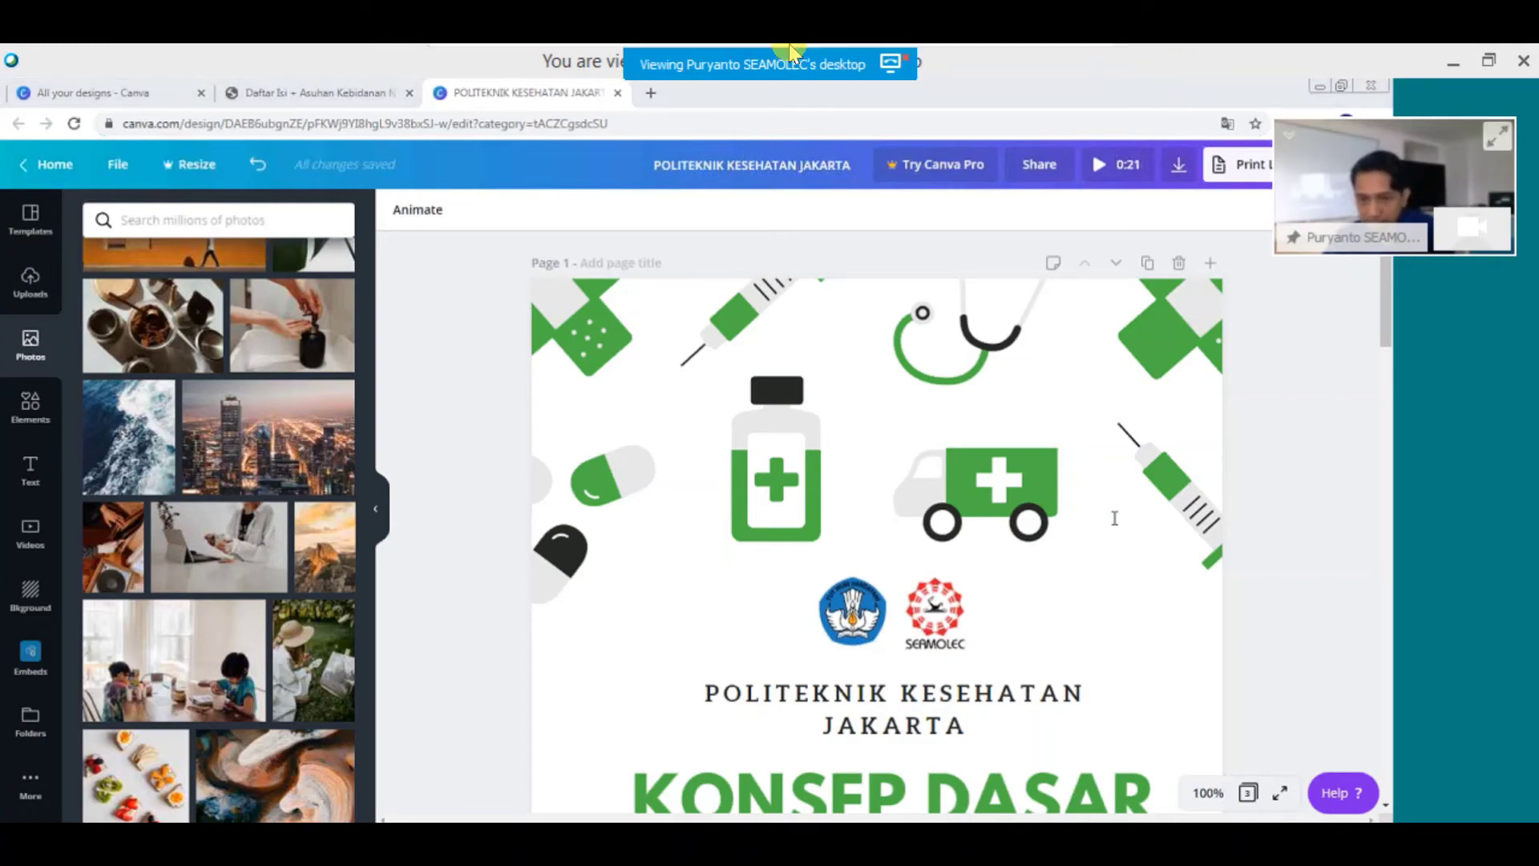
Look back through the meeting chat to the earlier shared media and survey links, and close the chat.
mouse_move(874, 60)
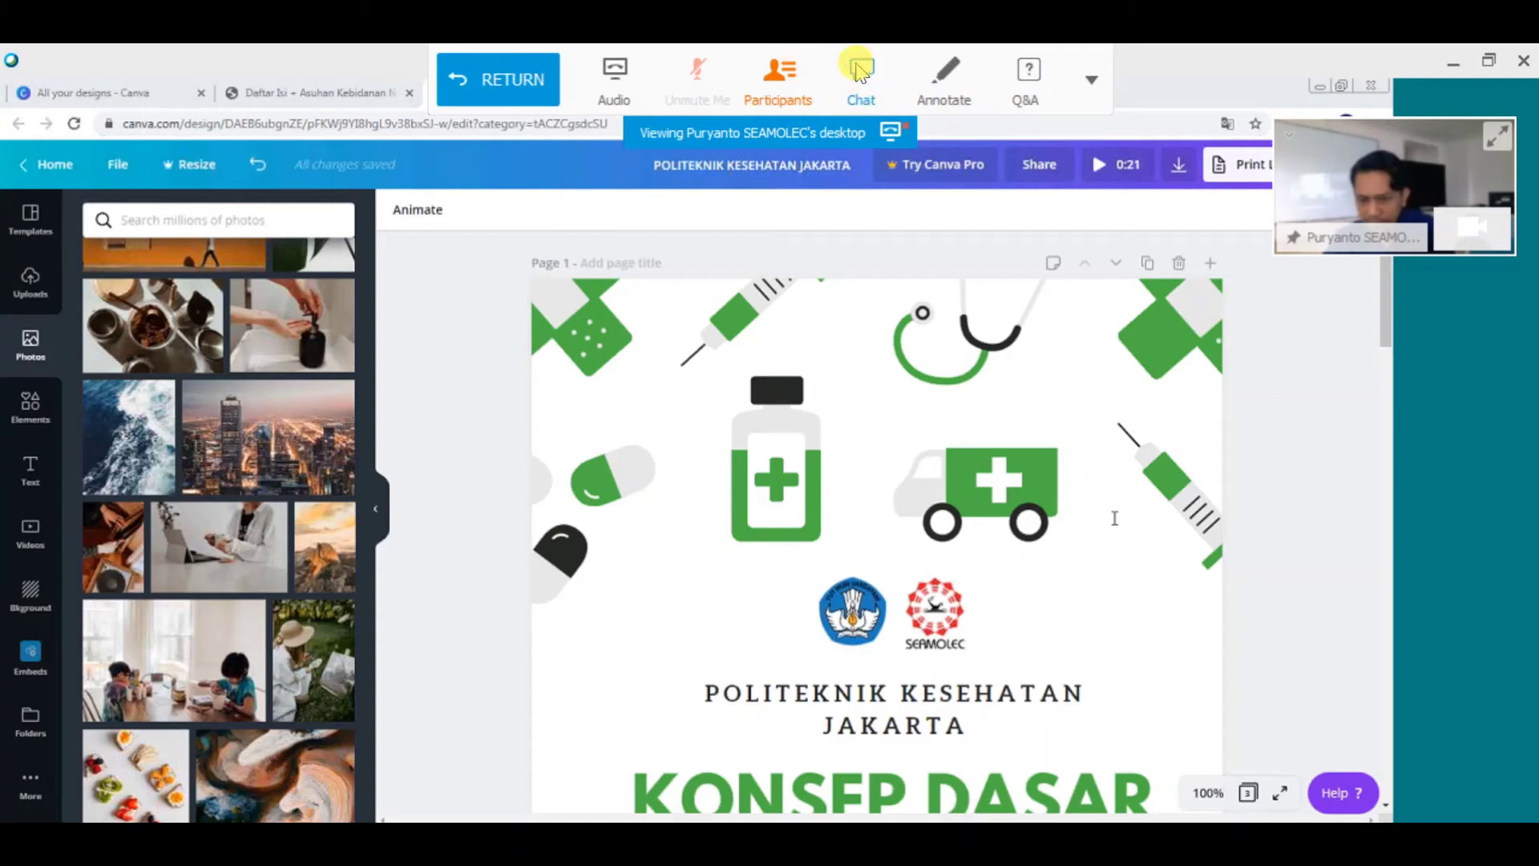
left_click(868, 89)
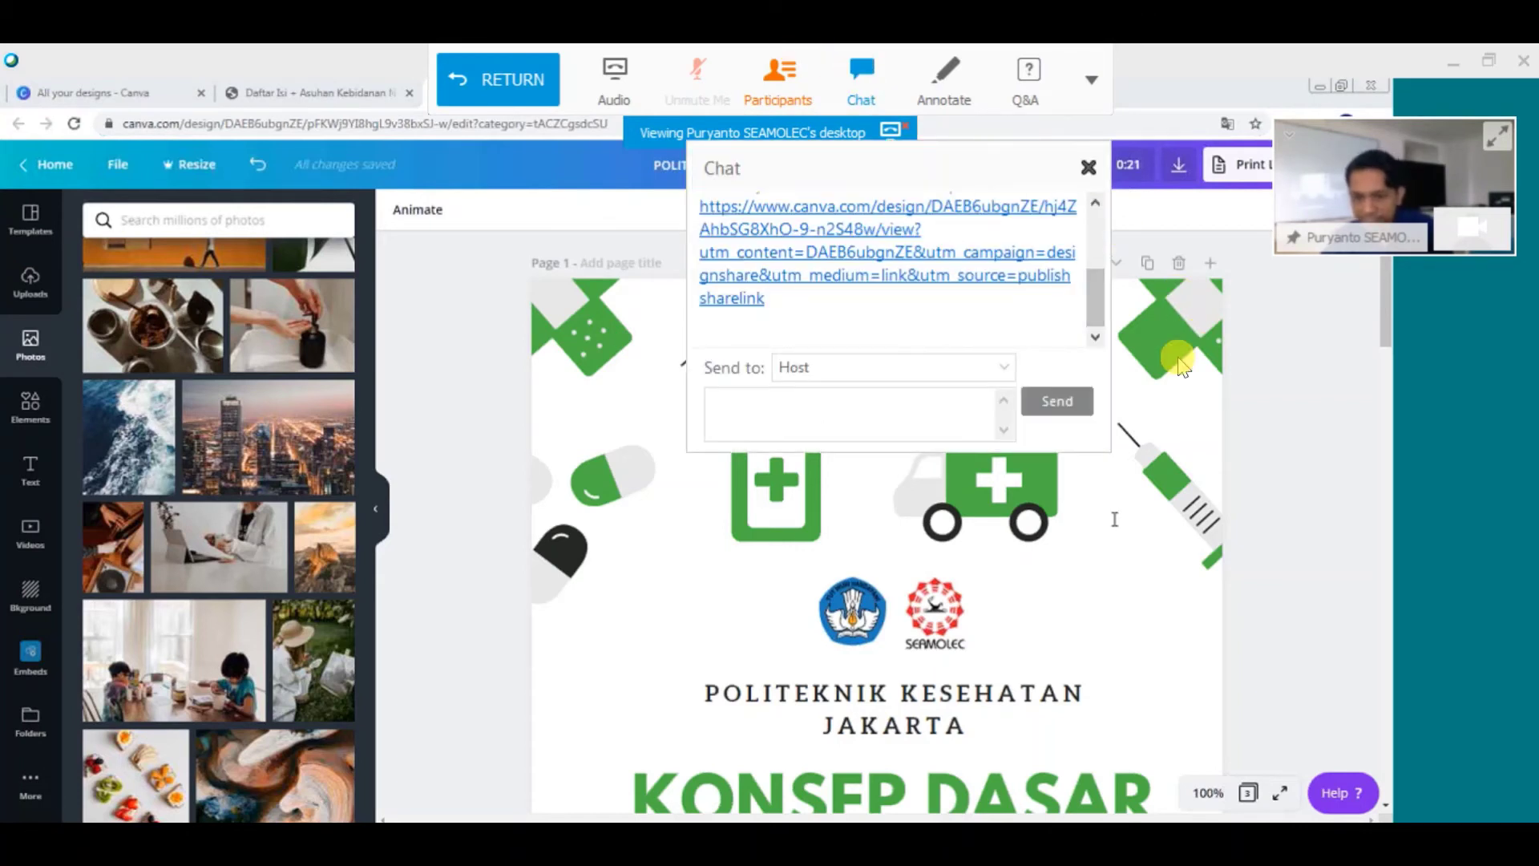
left_click(1099, 224)
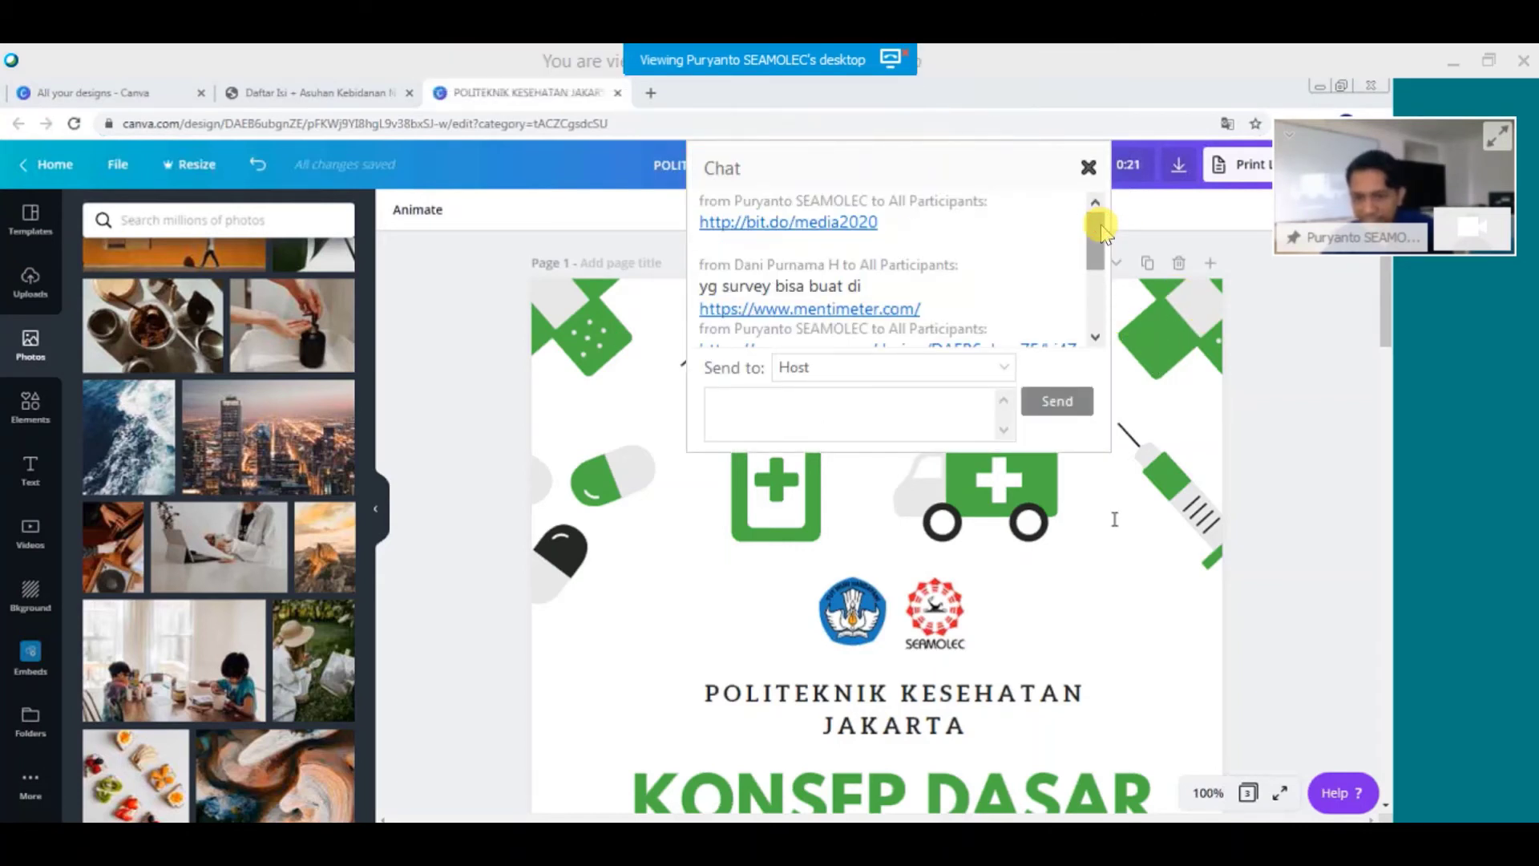
left_click(1089, 166)
mouse_move(948, 53)
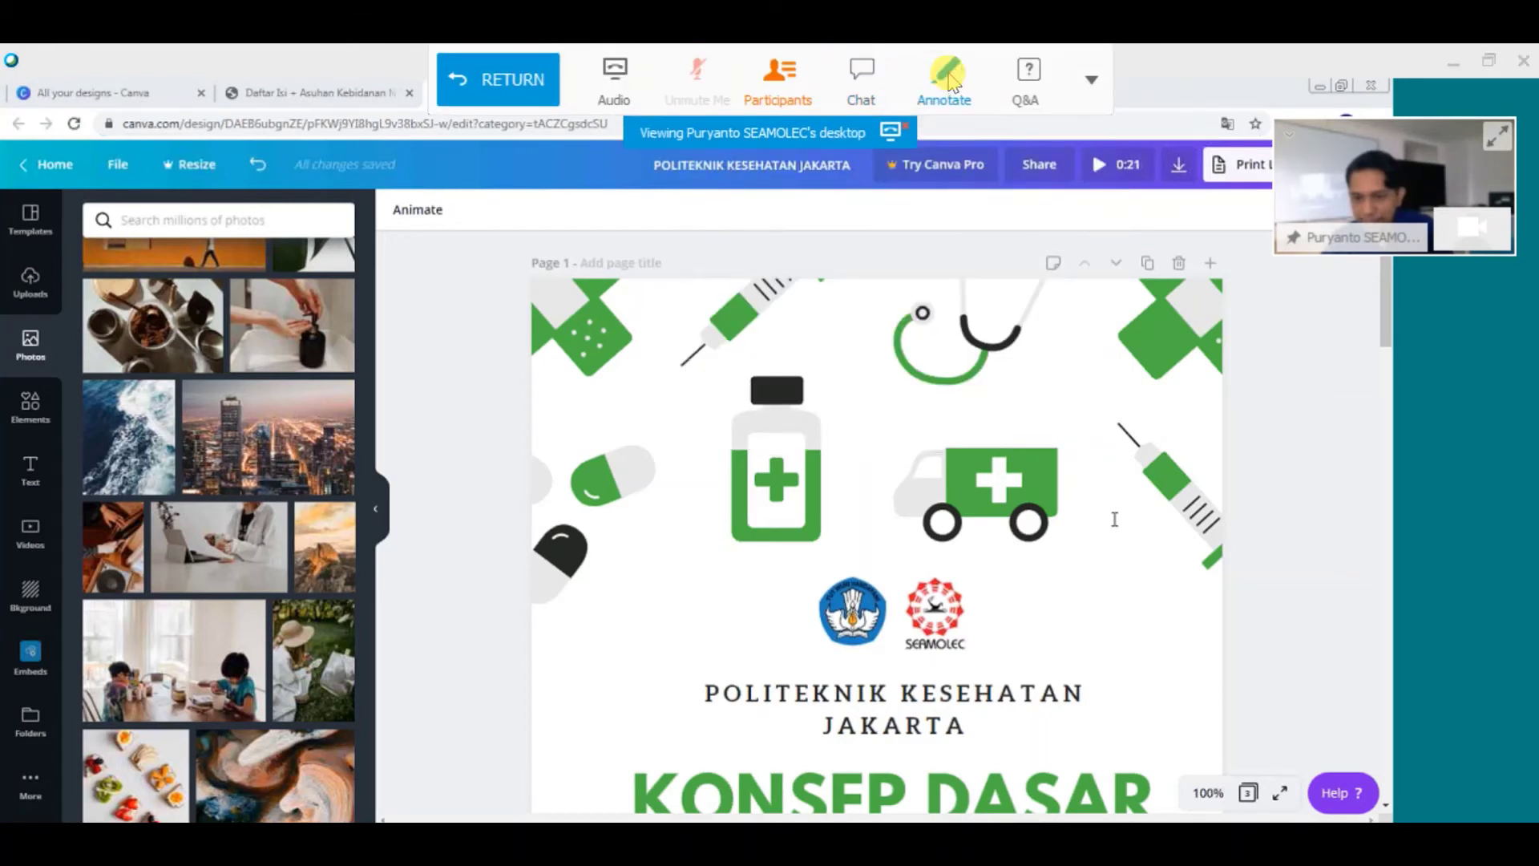
left_click(946, 80)
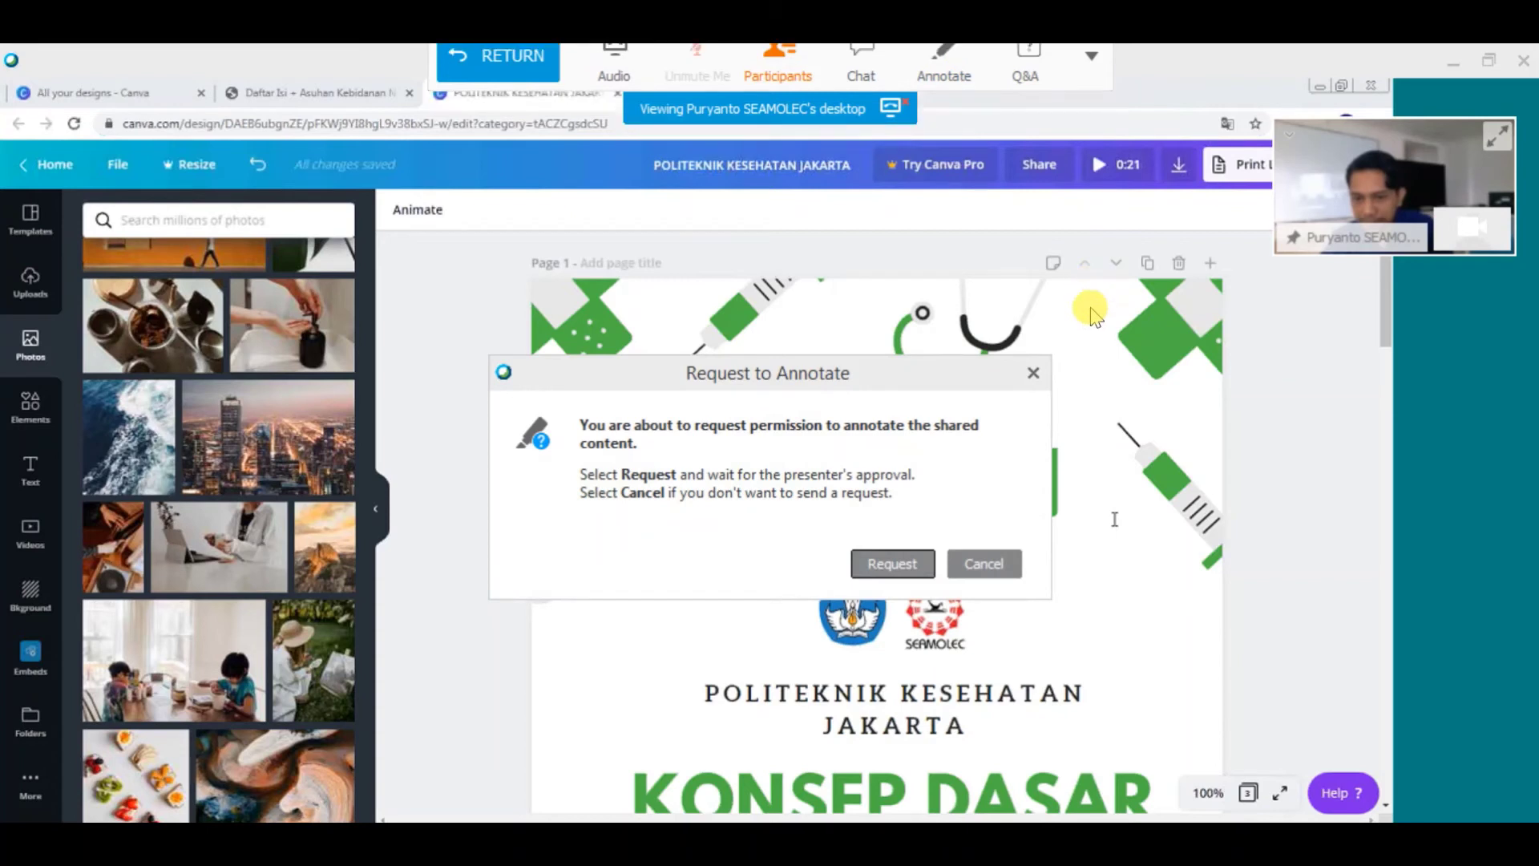
left_click(1035, 371)
mouse_move(818, 50)
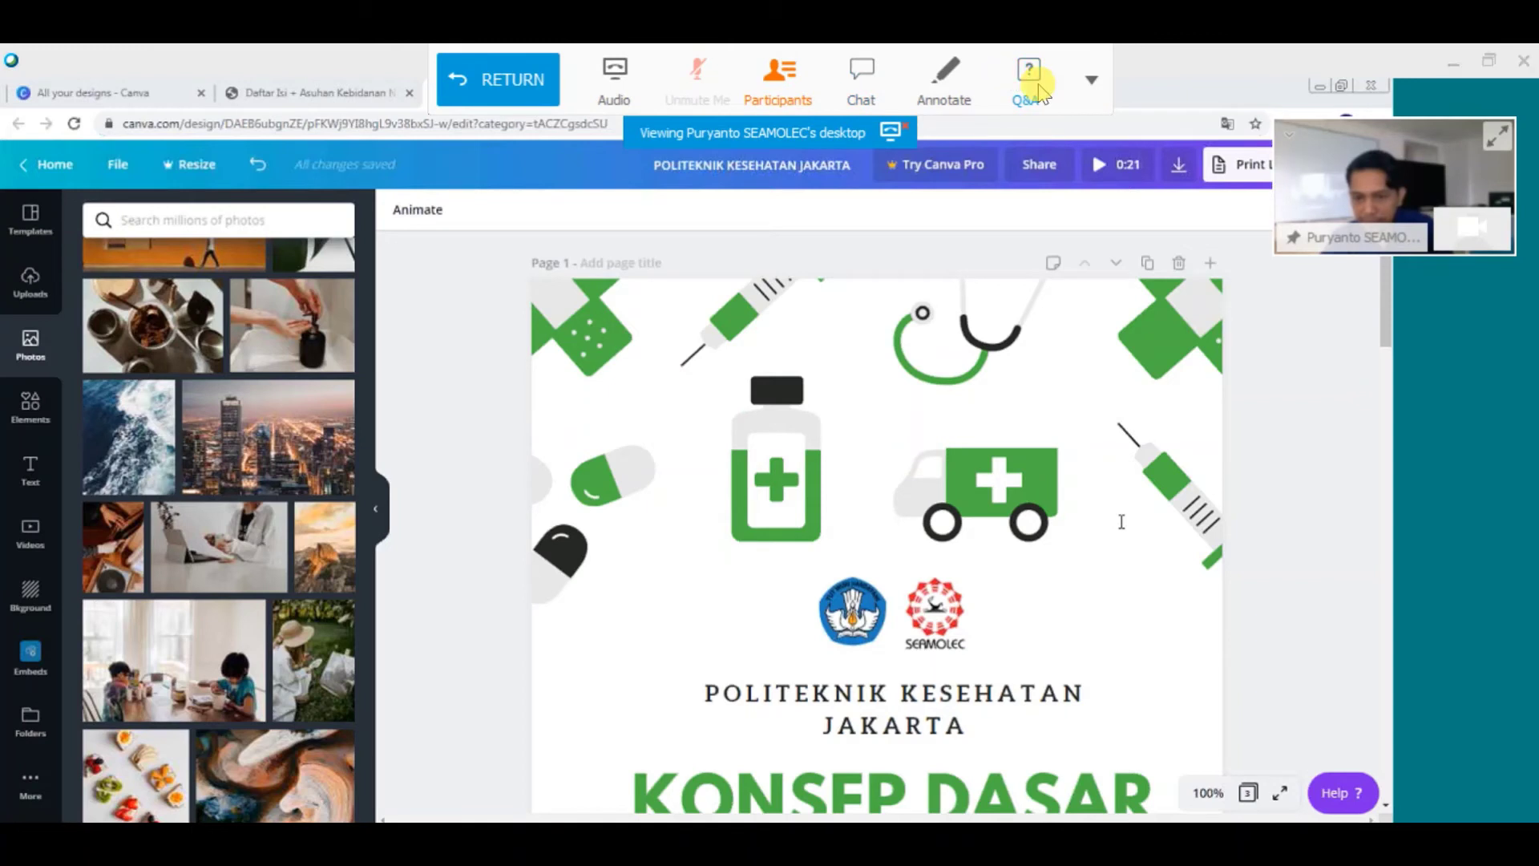
Check the meeting's Q&A for questions and close it.
left_click(1033, 84)
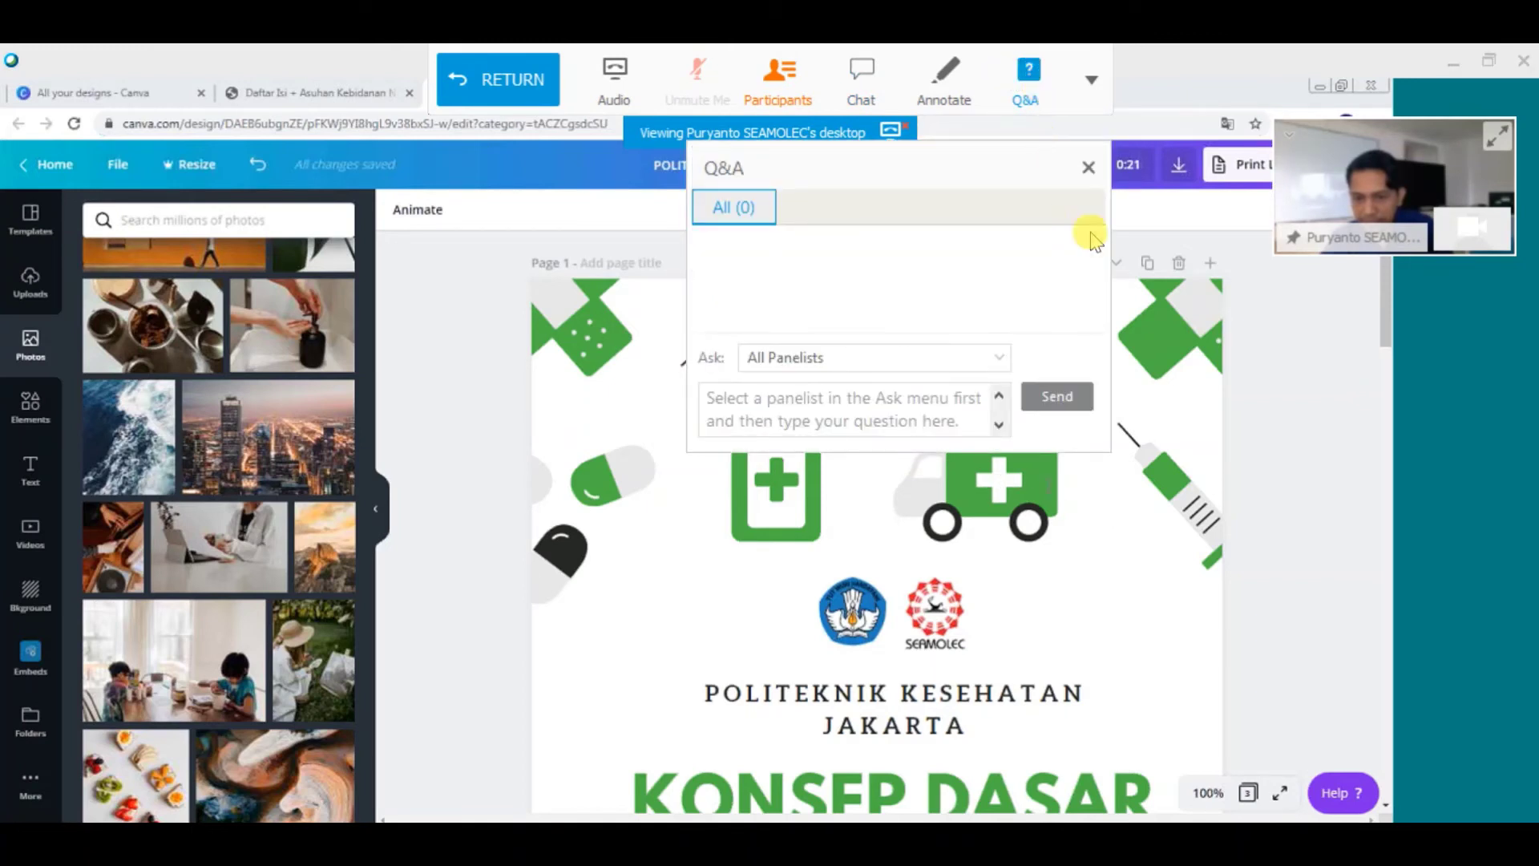
left_click(1088, 166)
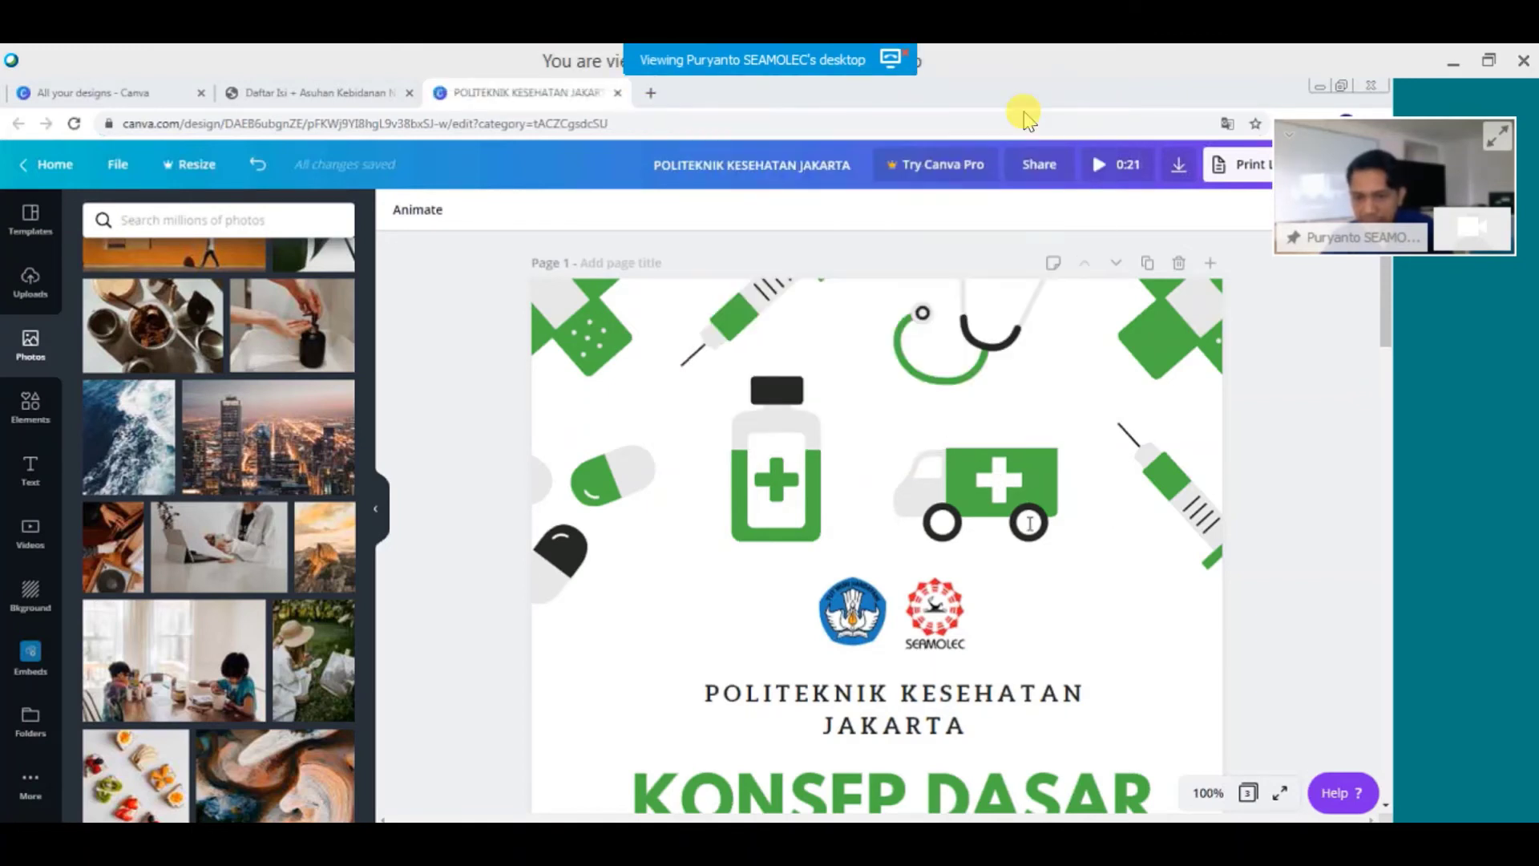
mouse_move(869, 64)
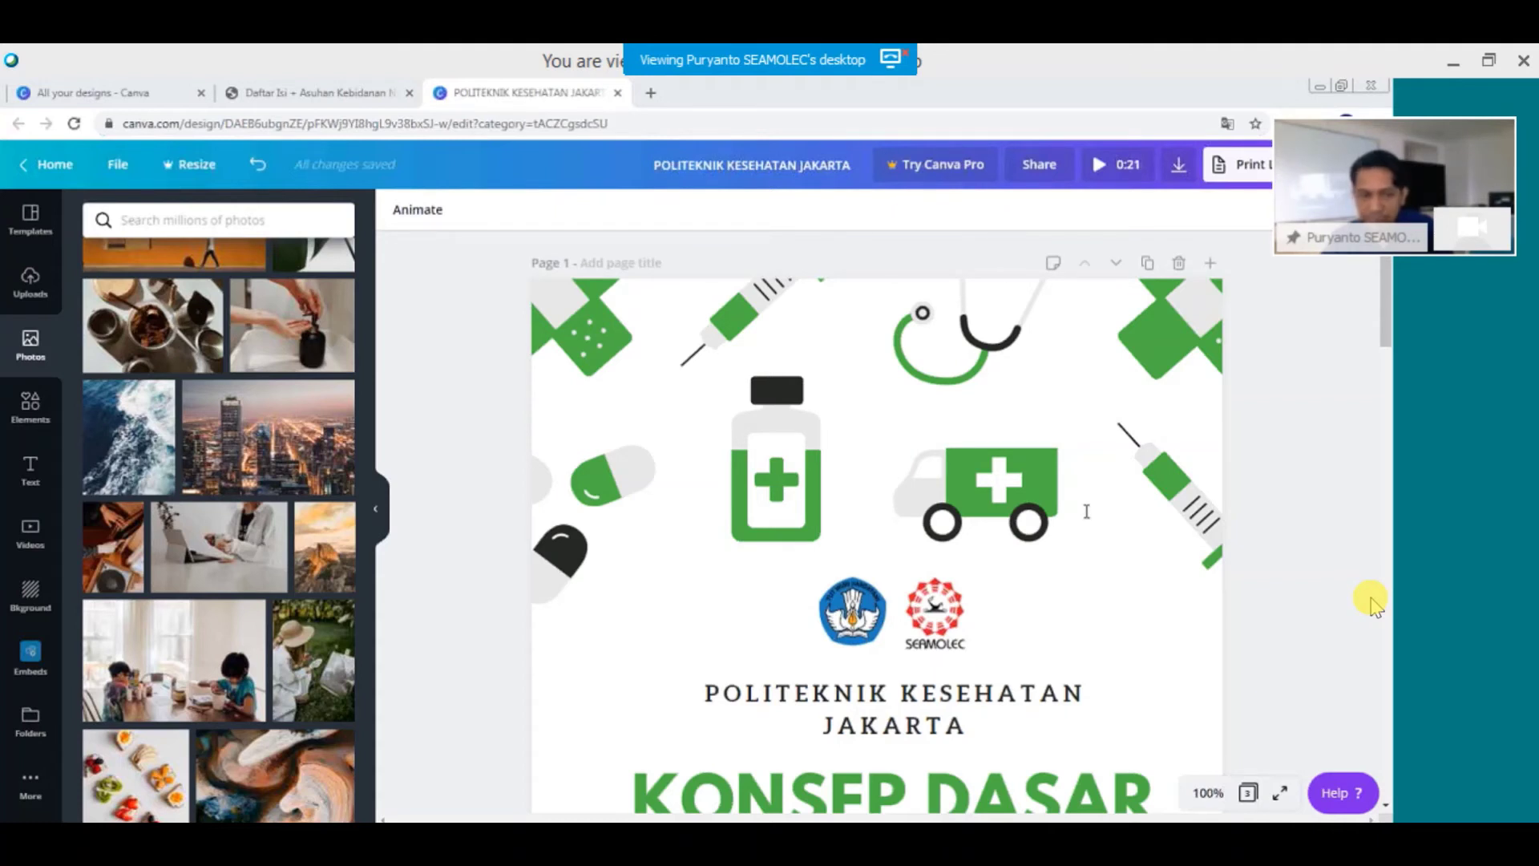
Revisit the list of all the account's designs, then return to the POLITEKNIK KESEHATAN JAKARTA editor.
left_click(141, 94)
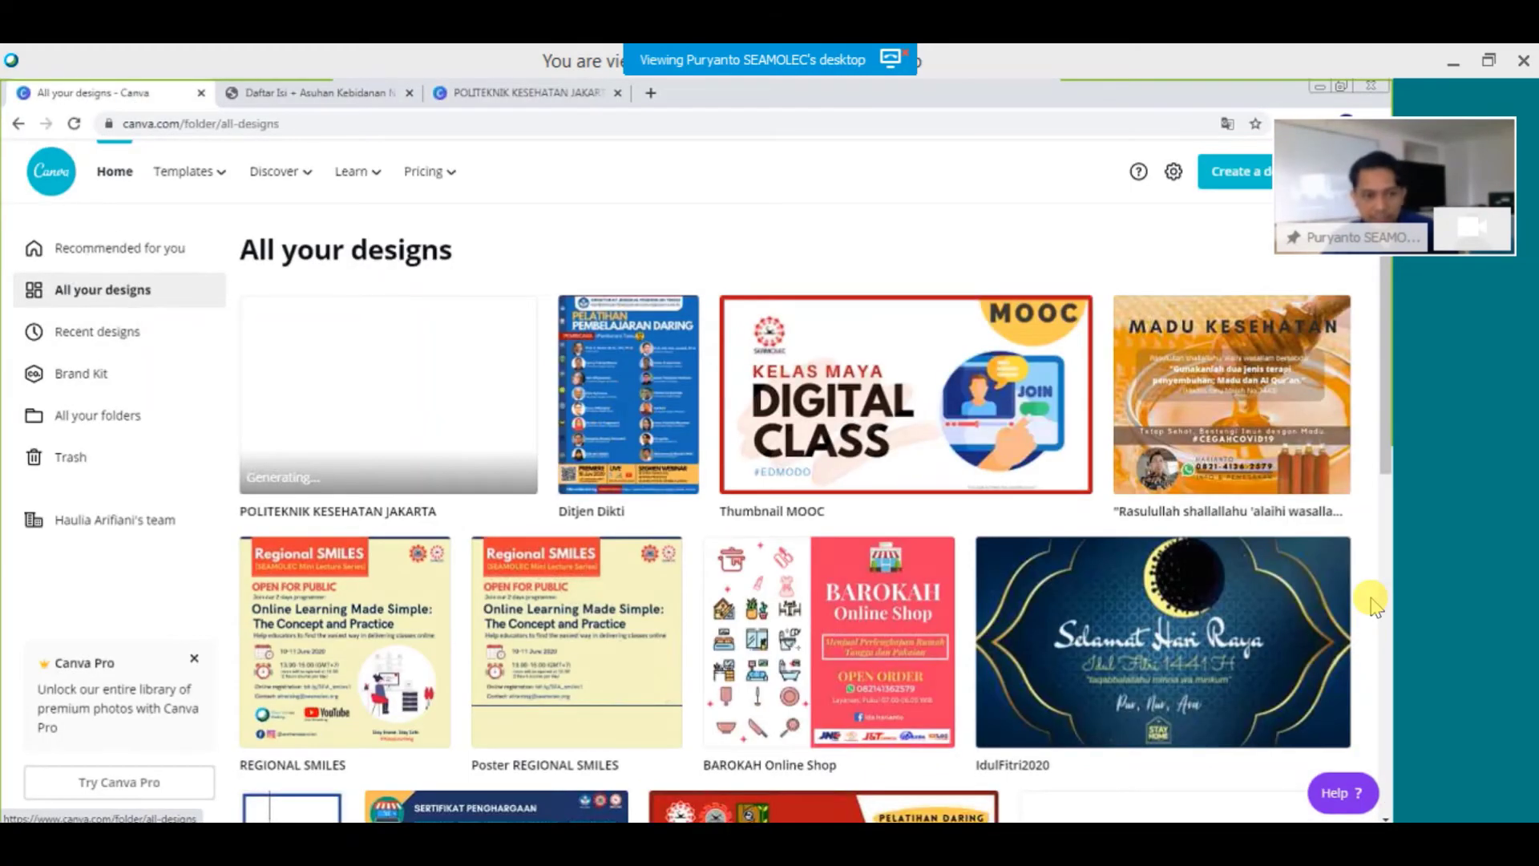
left_click(138, 298)
left_click(354, 490)
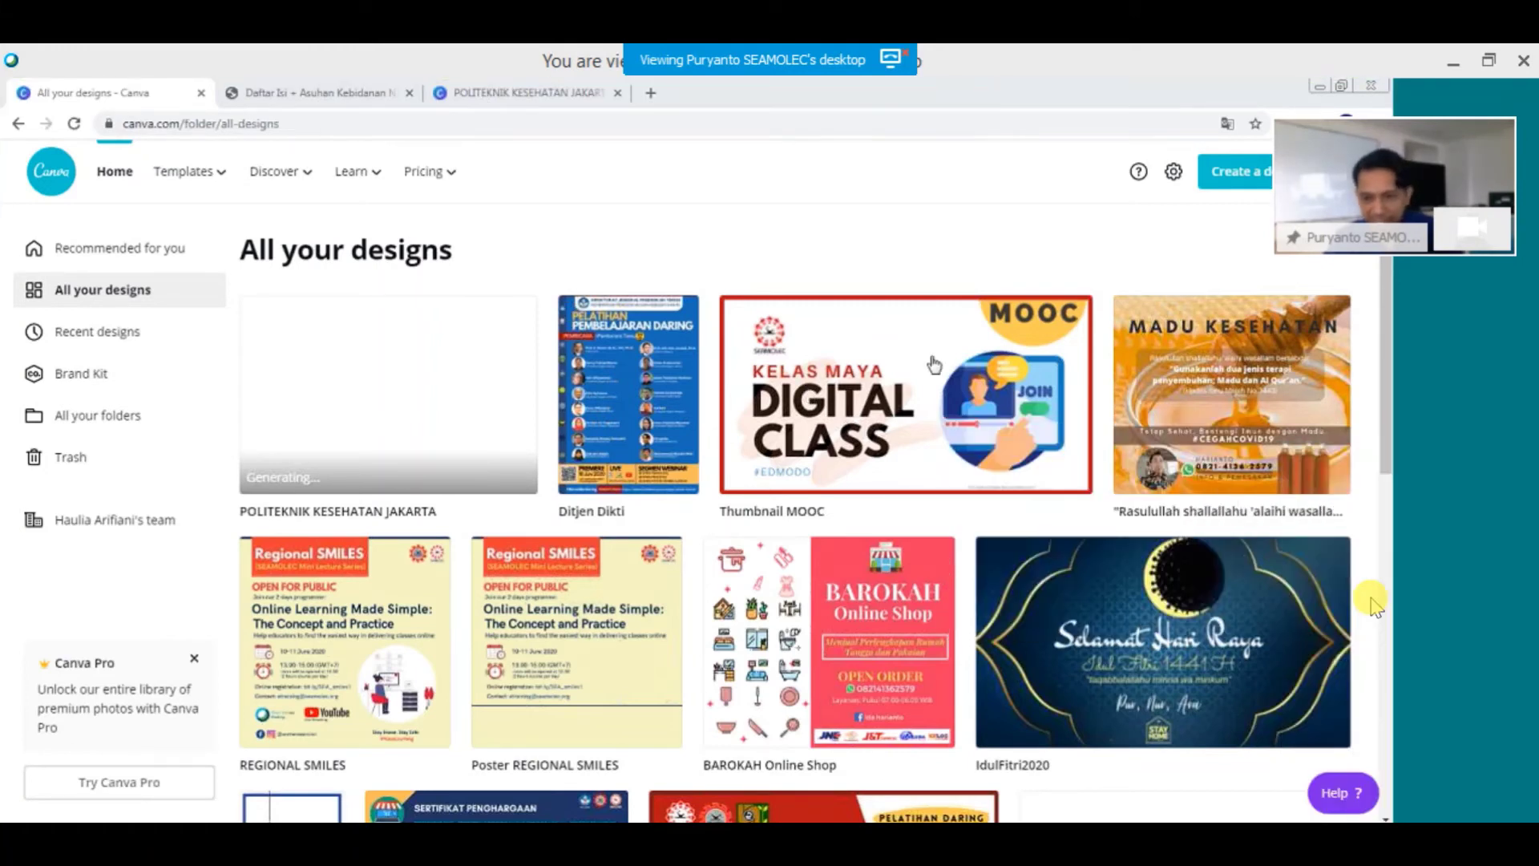
left_click(509, 100)
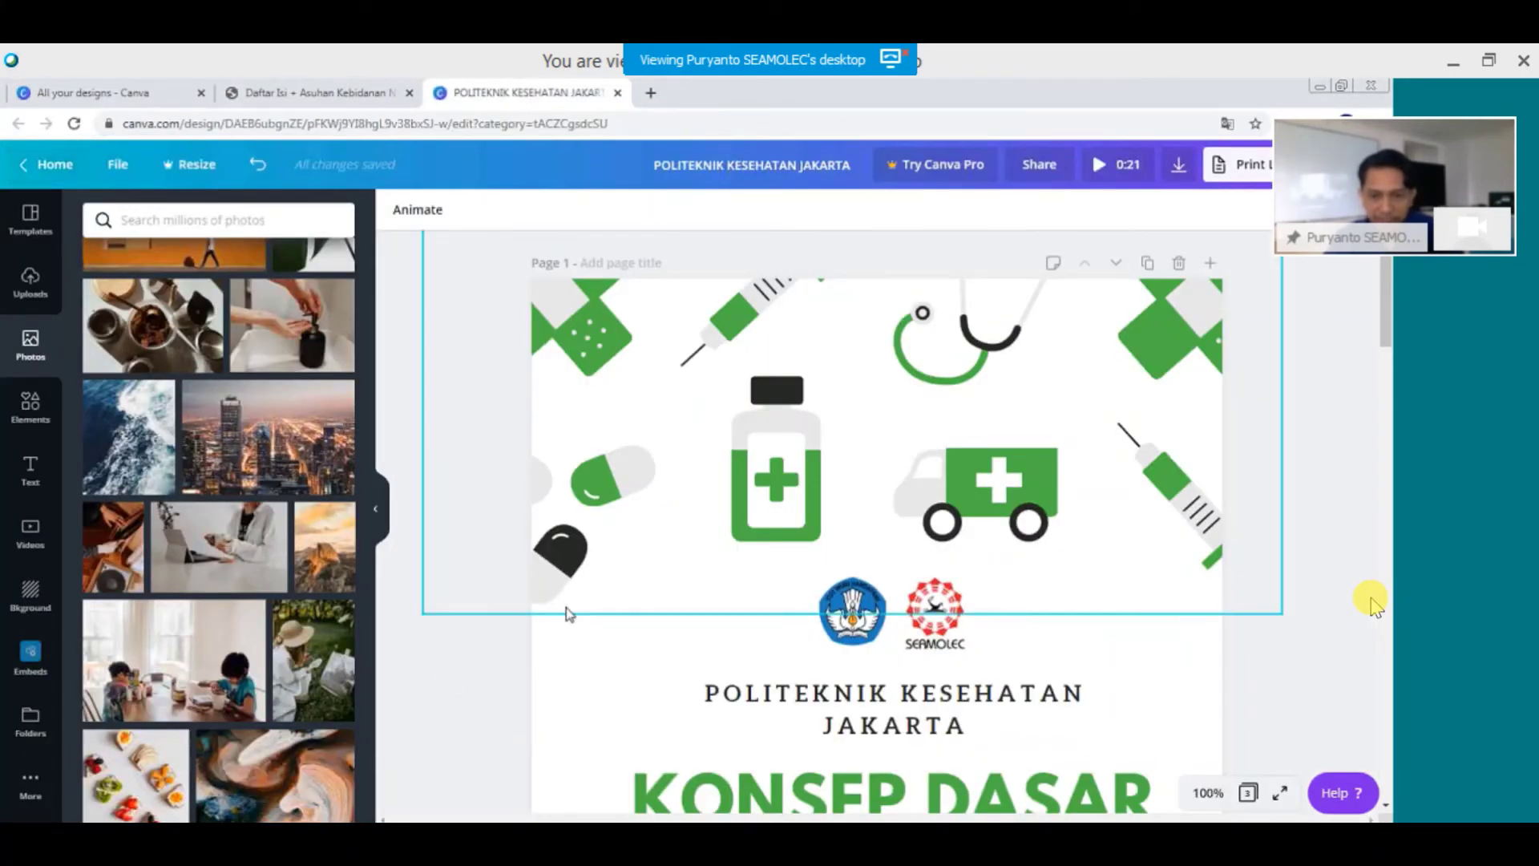
Review the module's pages through the embedded media on page 3, reducing the zoom to 10% and then 25% for an overview.
scroll(567, 614, "down", 20)
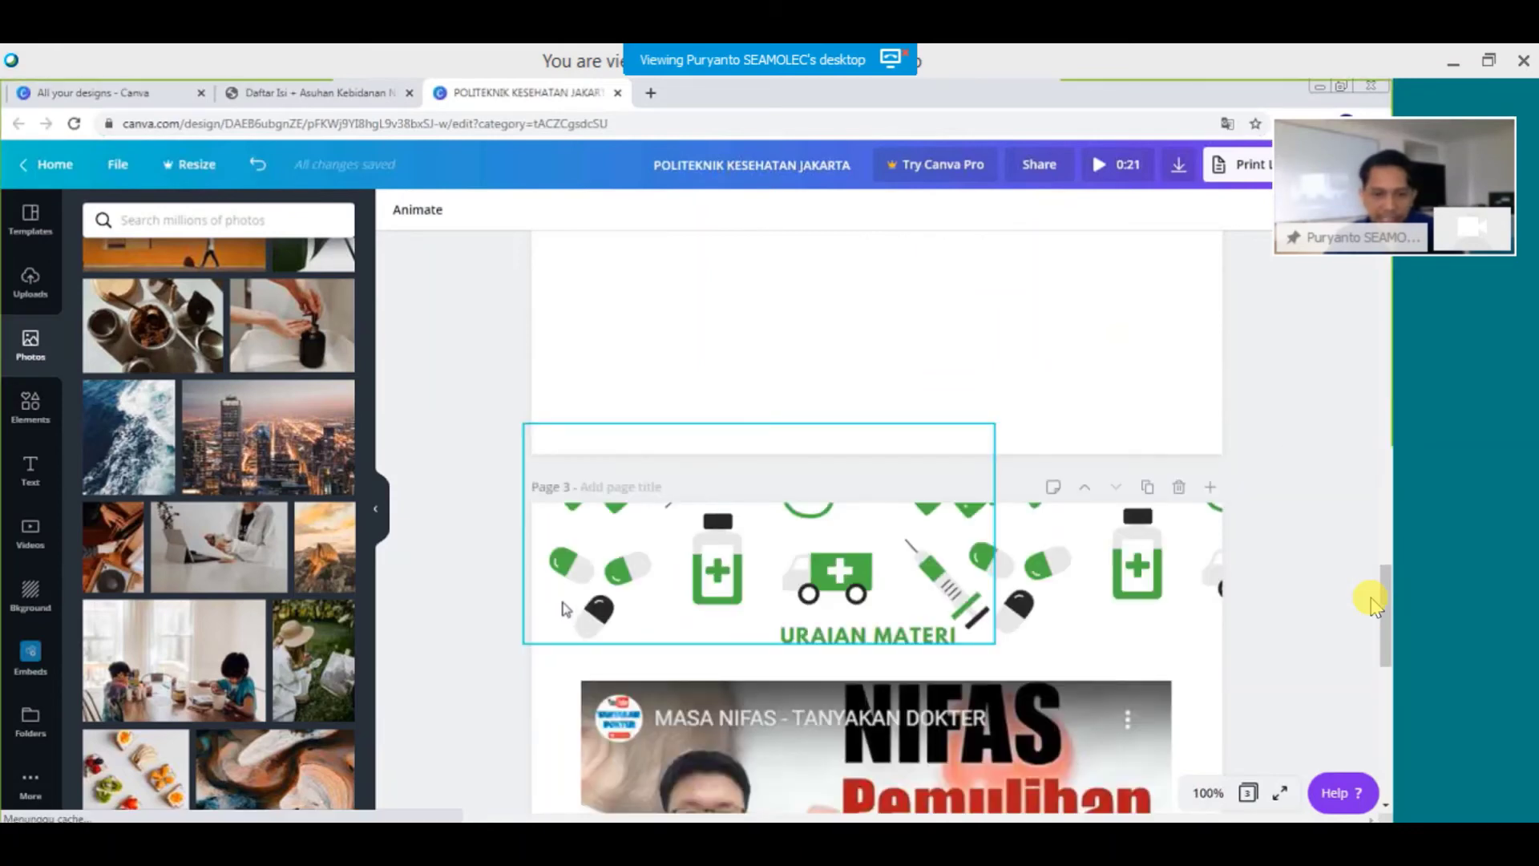
scroll(566, 609, "down", 2)
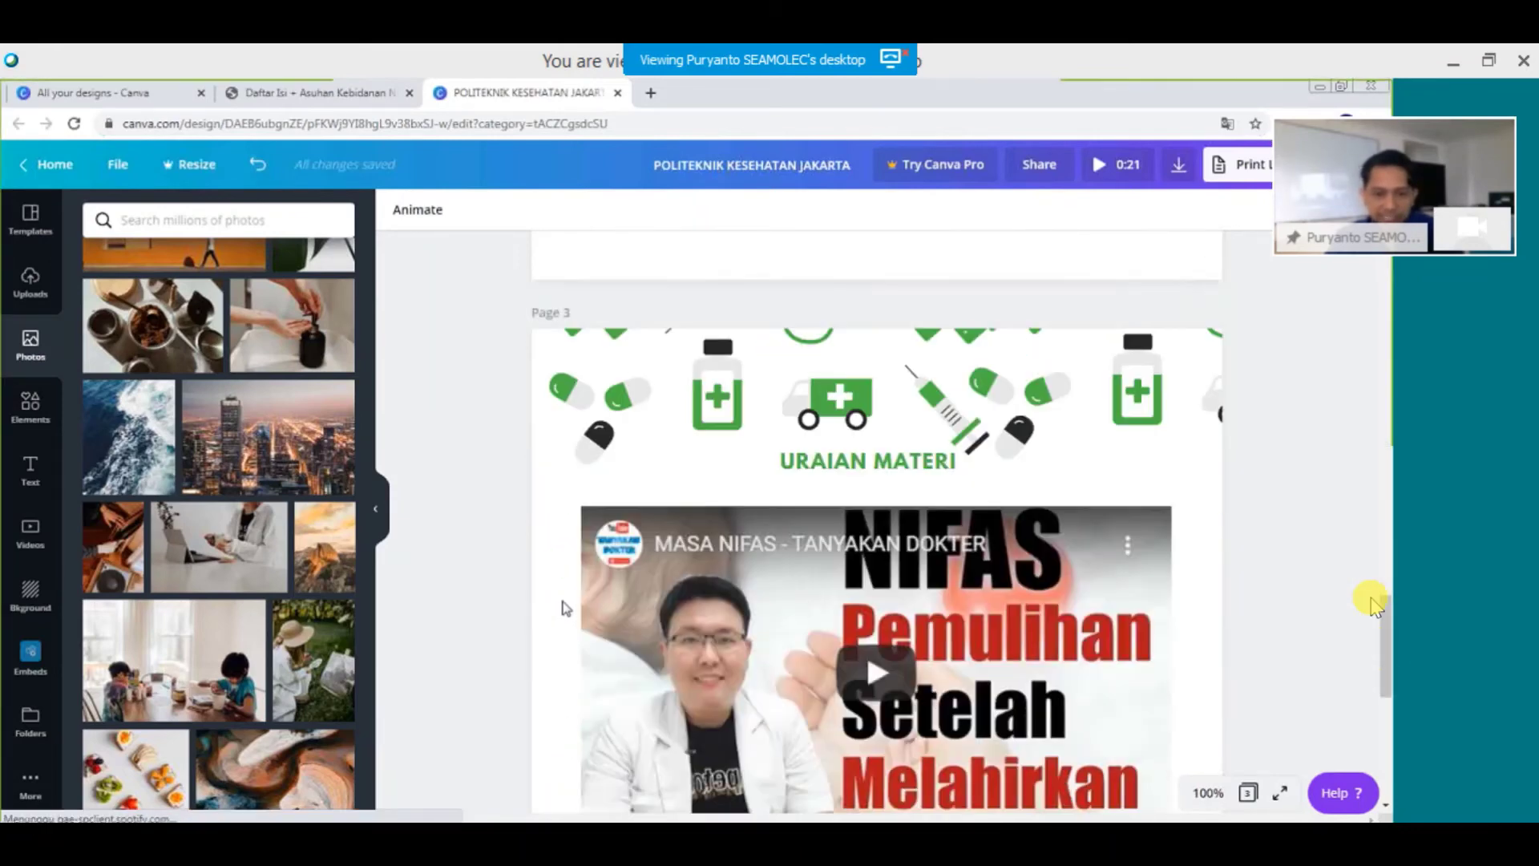
scroll(564, 605, "down", 7)
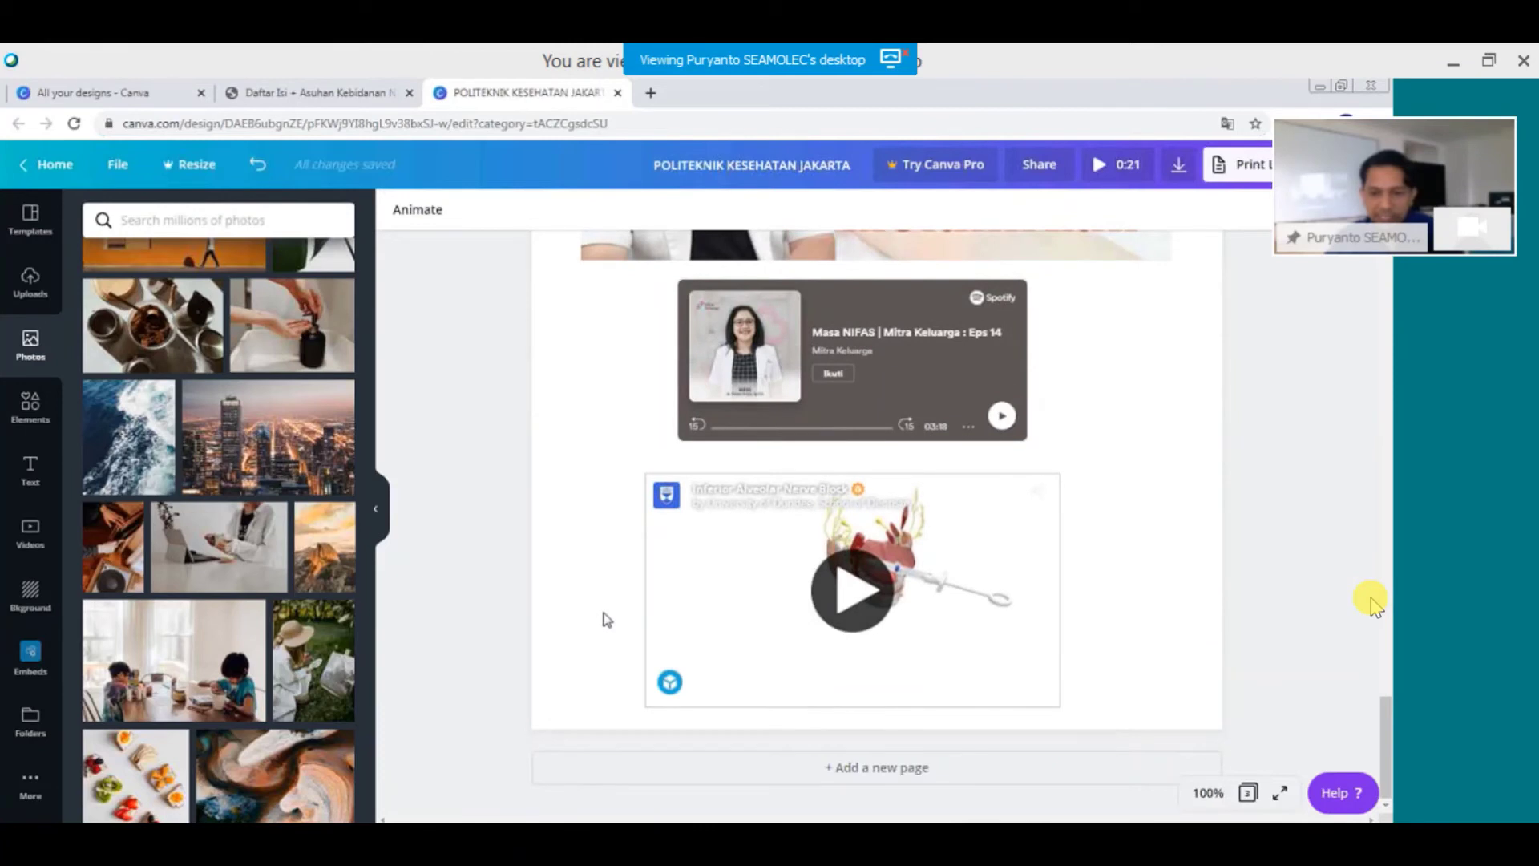
scroll(607, 619, "up", 6)
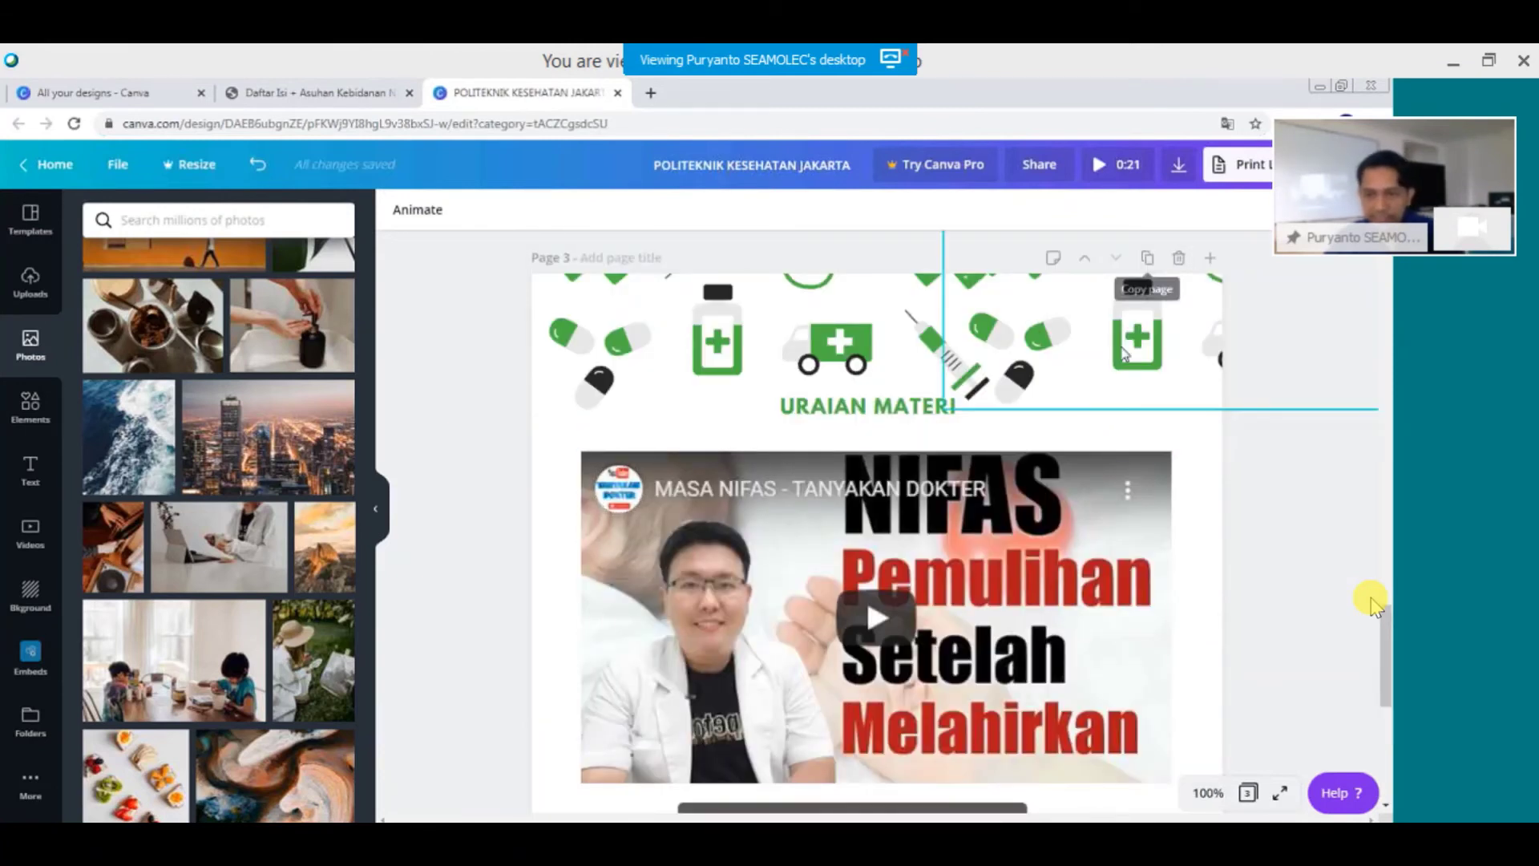
left_click(1220, 798)
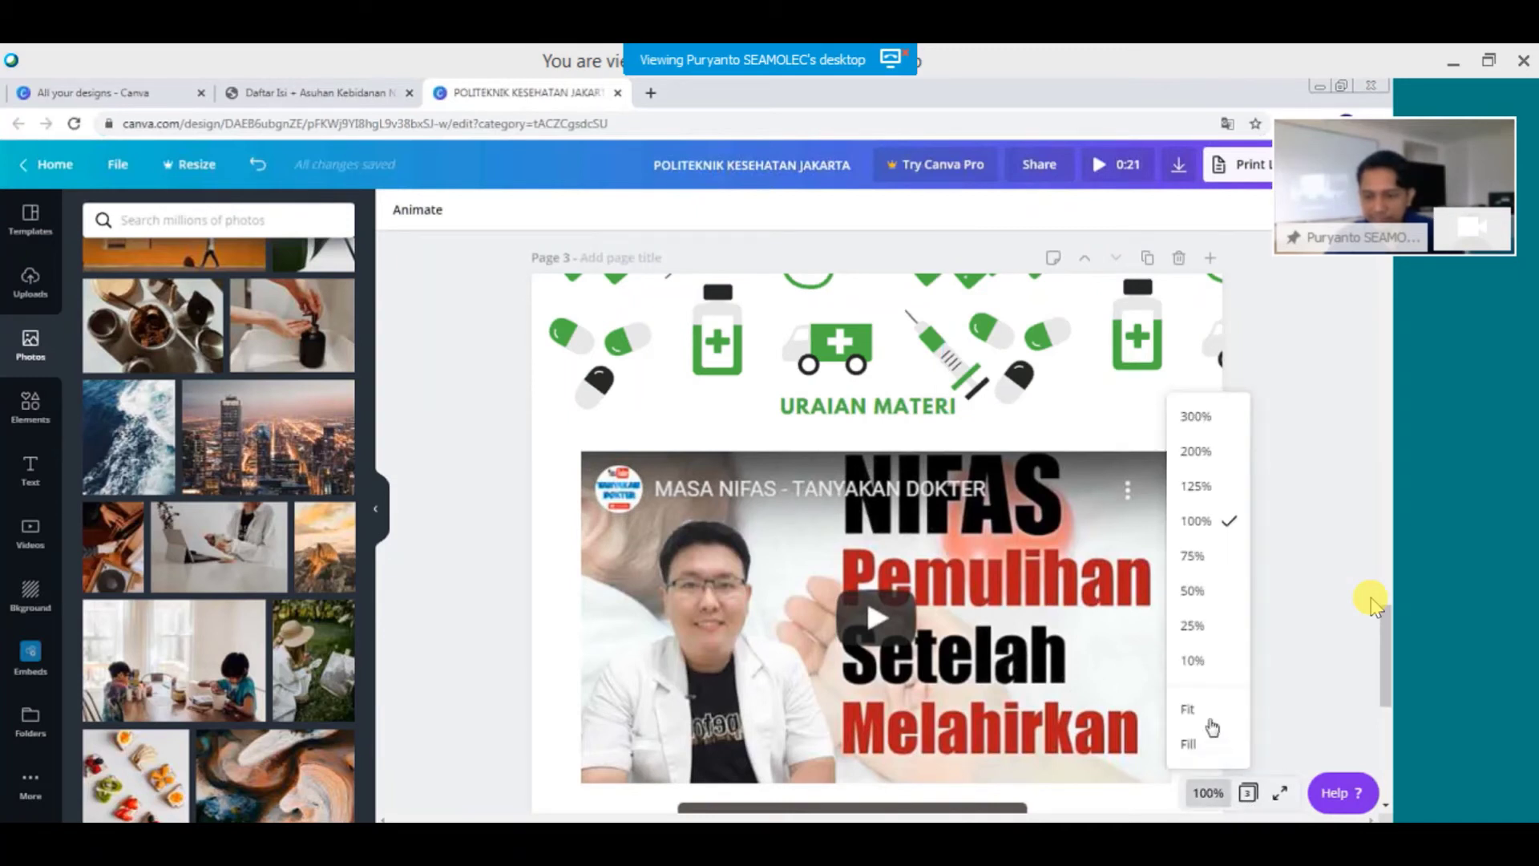
left_click(1194, 664)
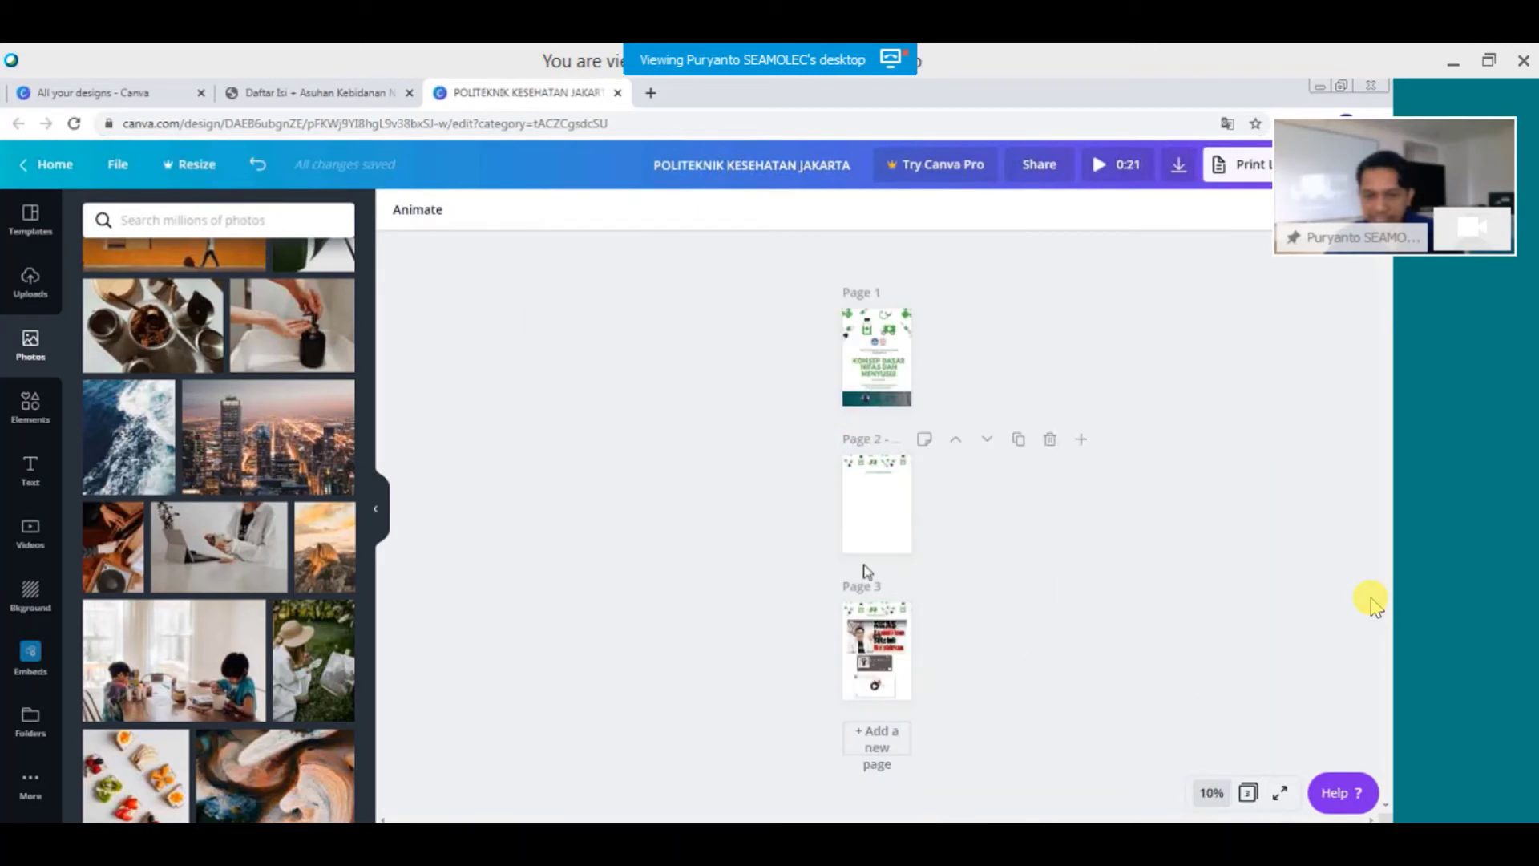
left_click(1212, 793)
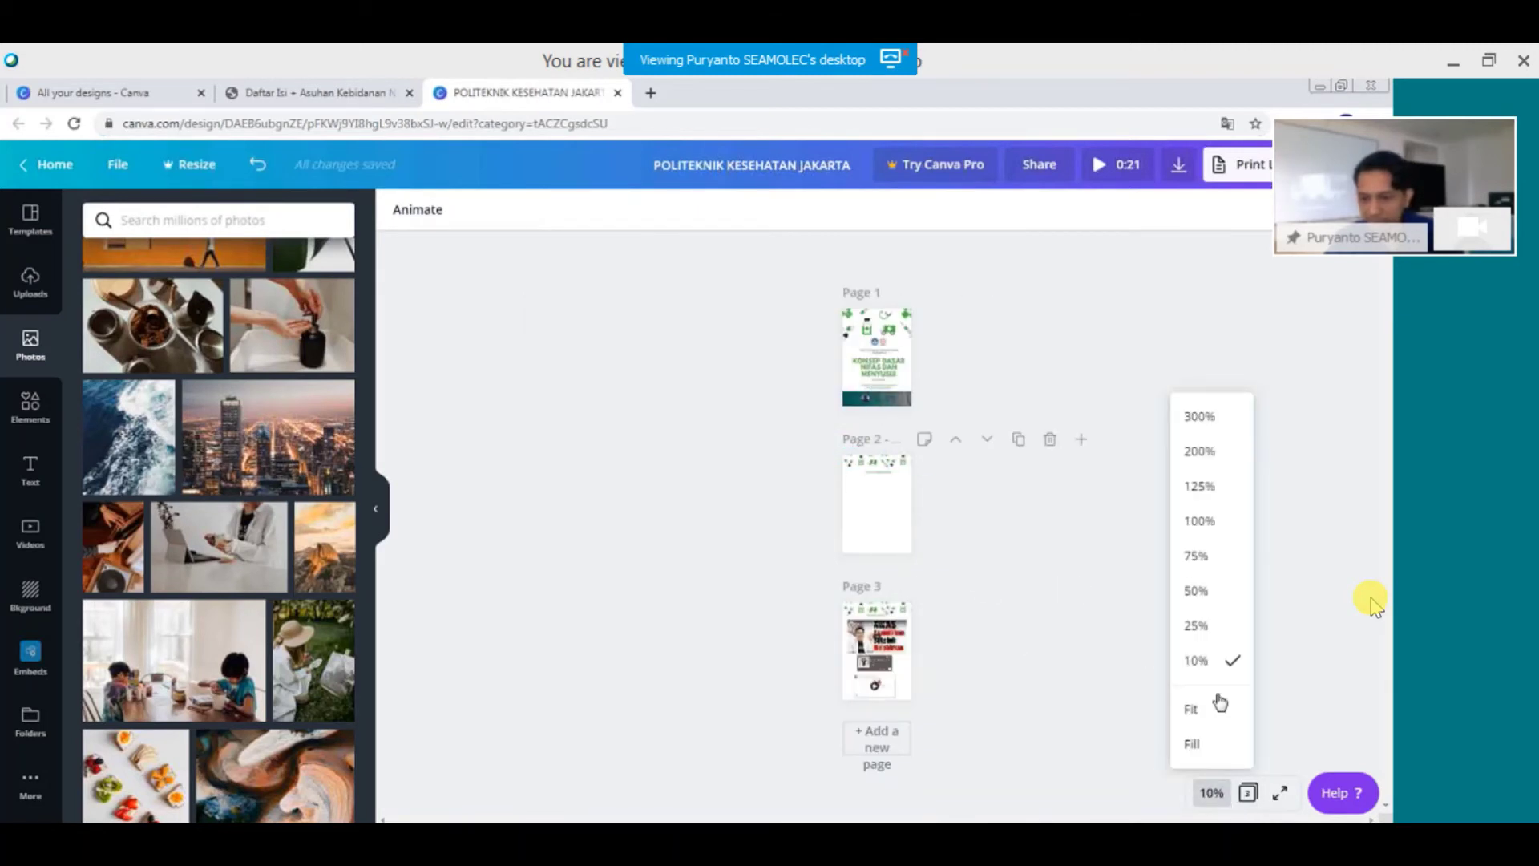
left_click(1196, 624)
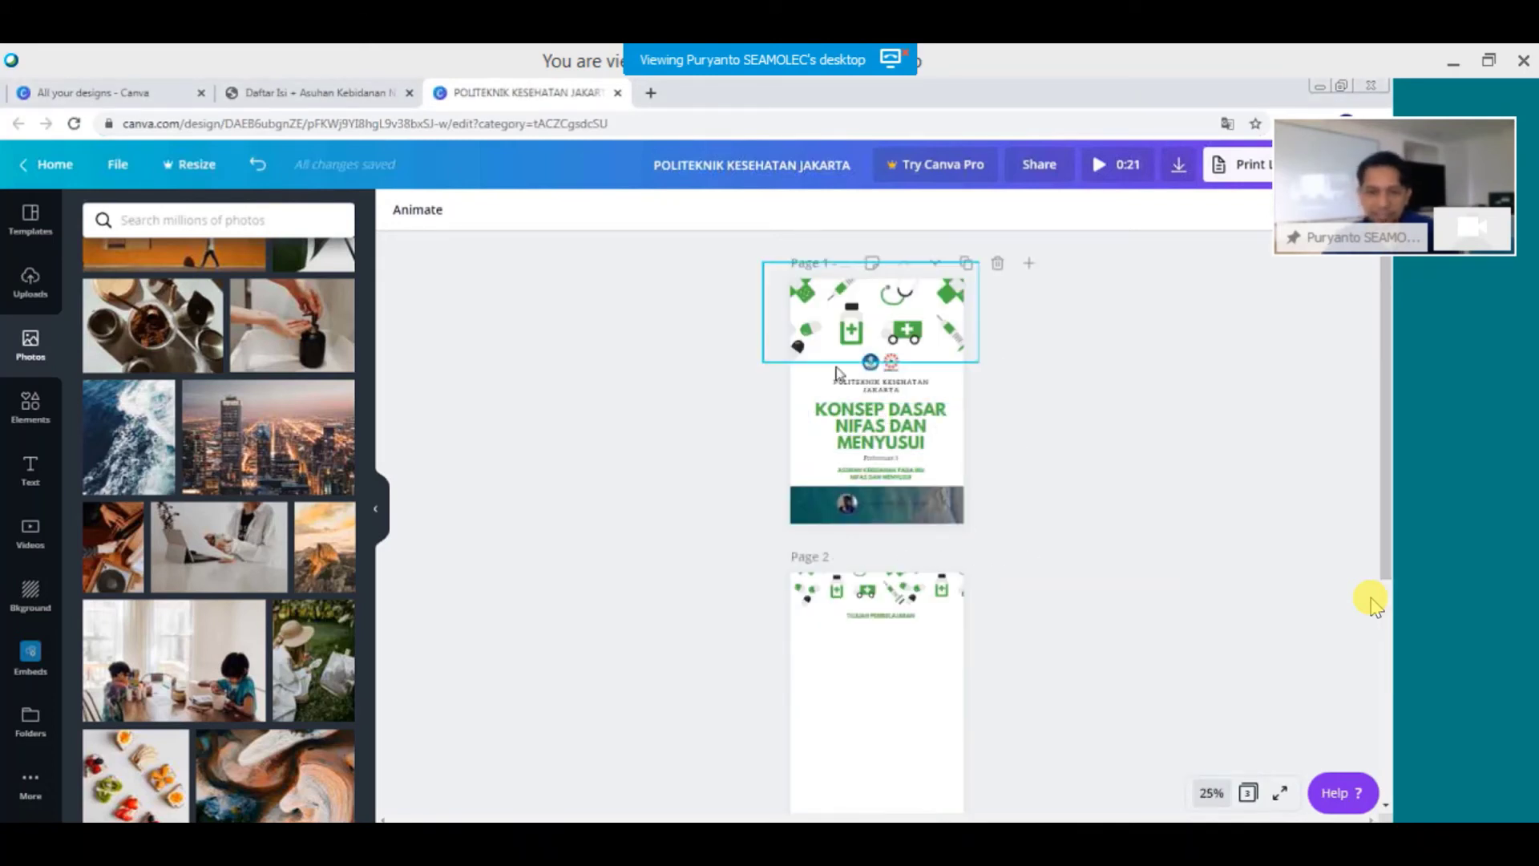
scroll(897, 493, "down", 1)
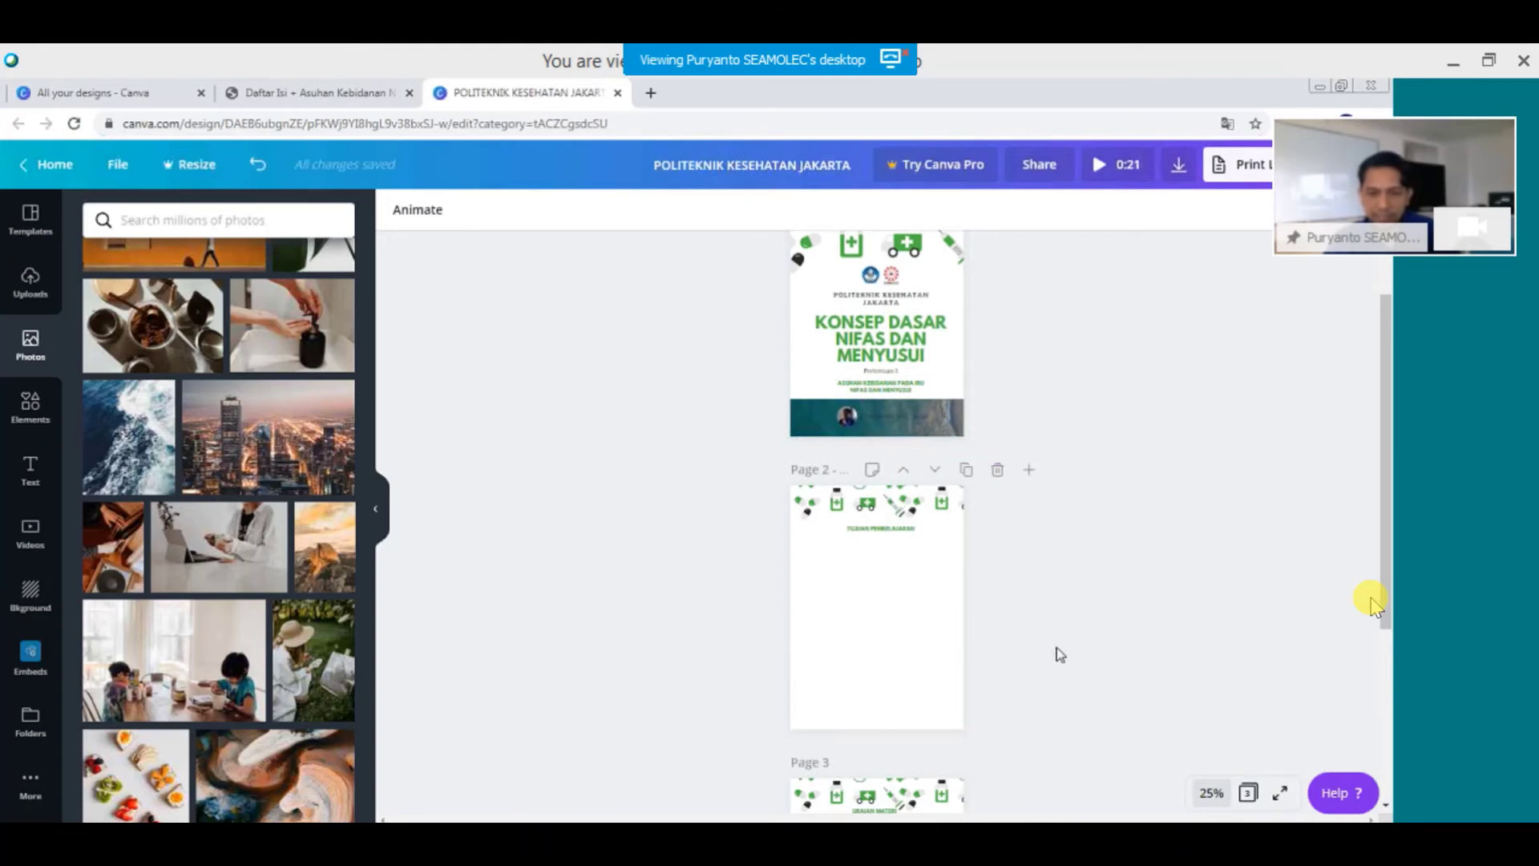
scroll(1059, 654, "down", 1)
scroll(906, 585, "down", 2)
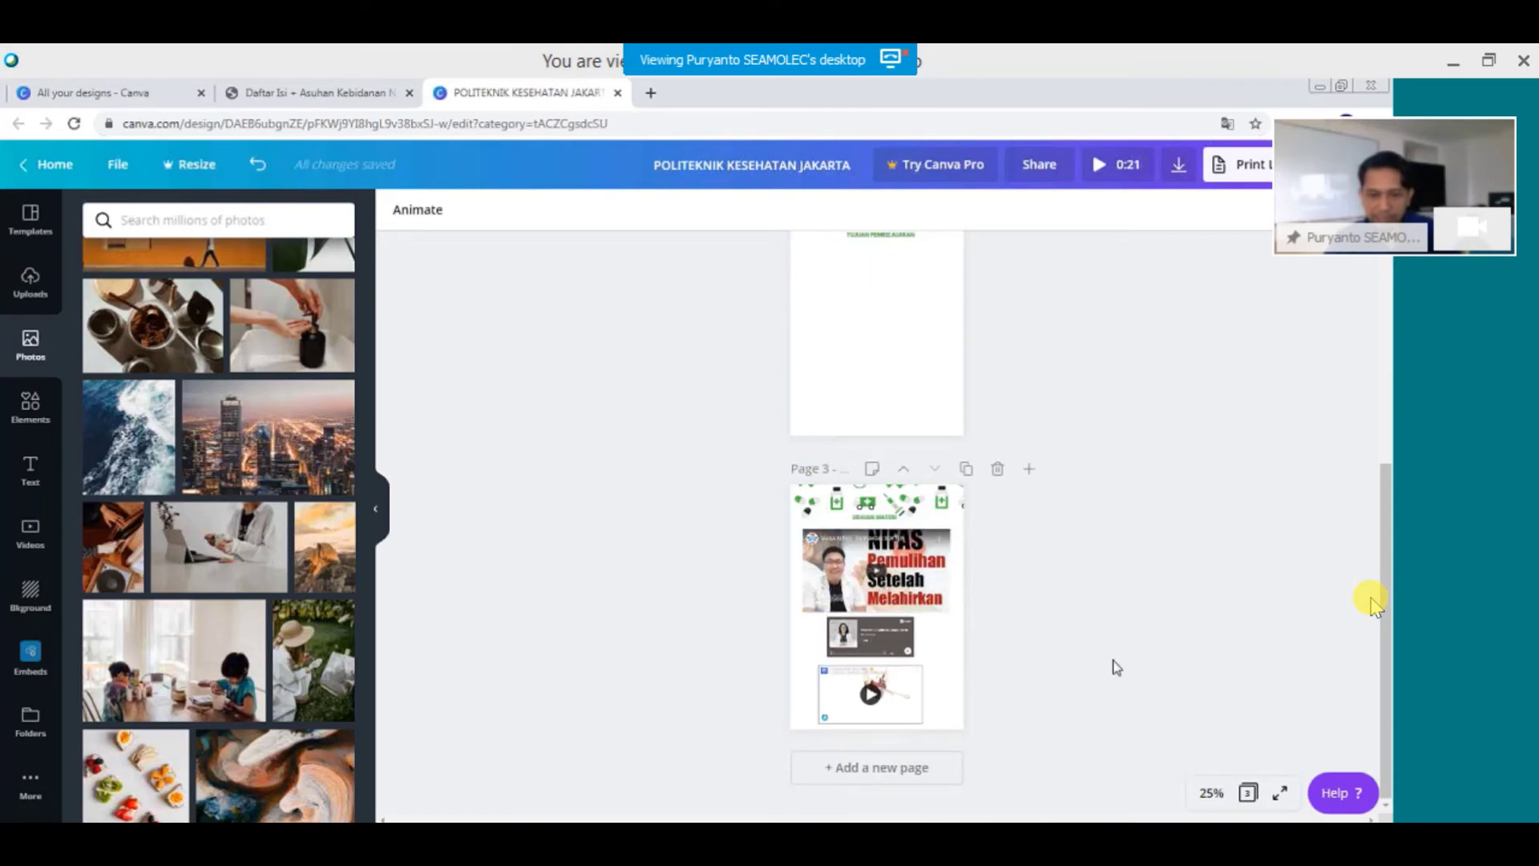
Duplicate page 3 and delete the embedded video, Spotify podcast and 3D model from the copy, keeping its header and title.
left_click(965, 473)
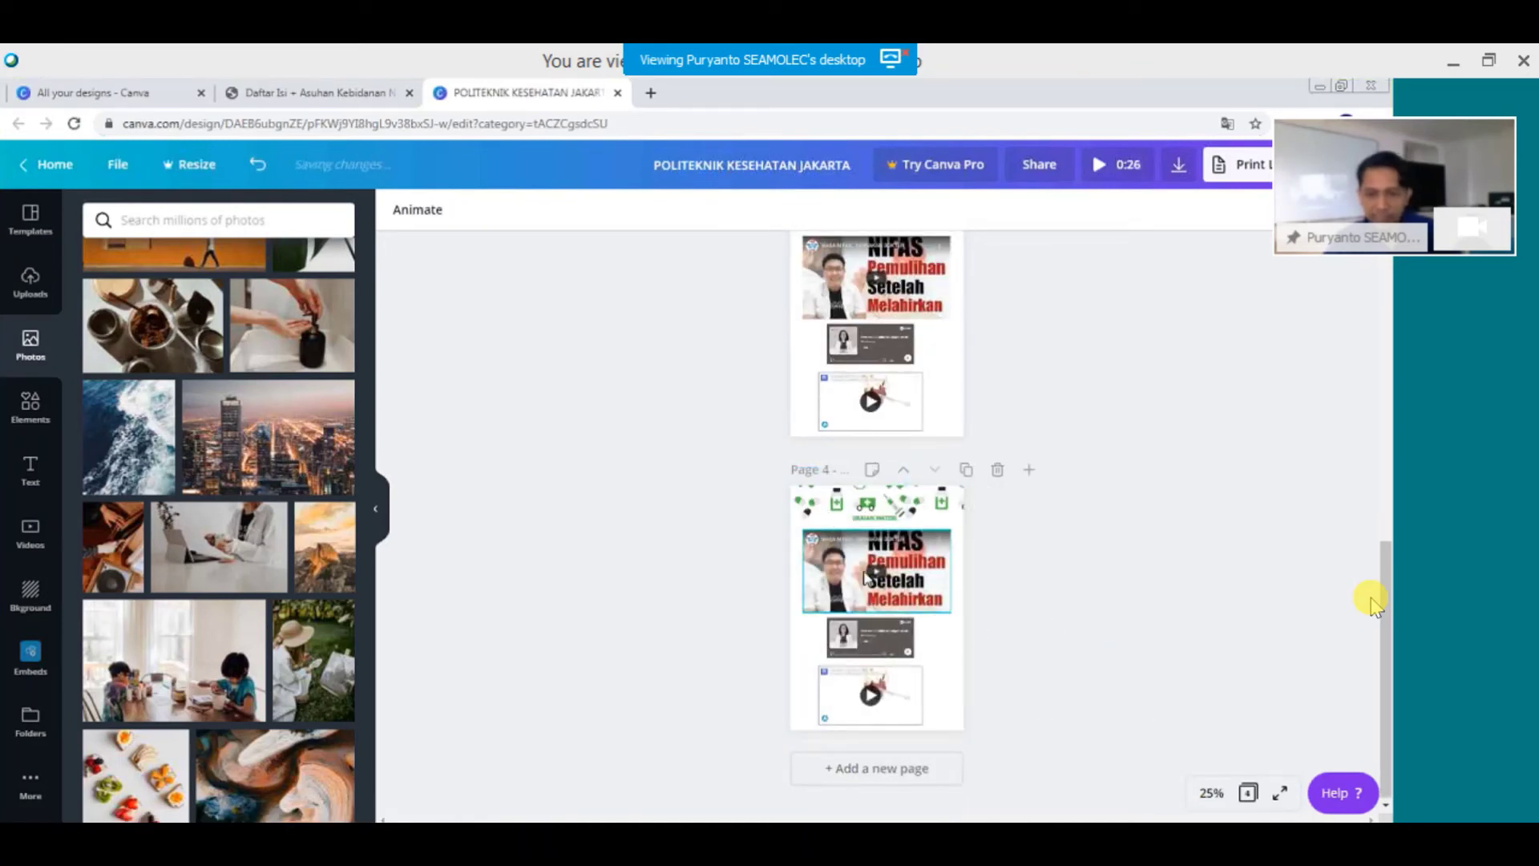
left_click(924, 592)
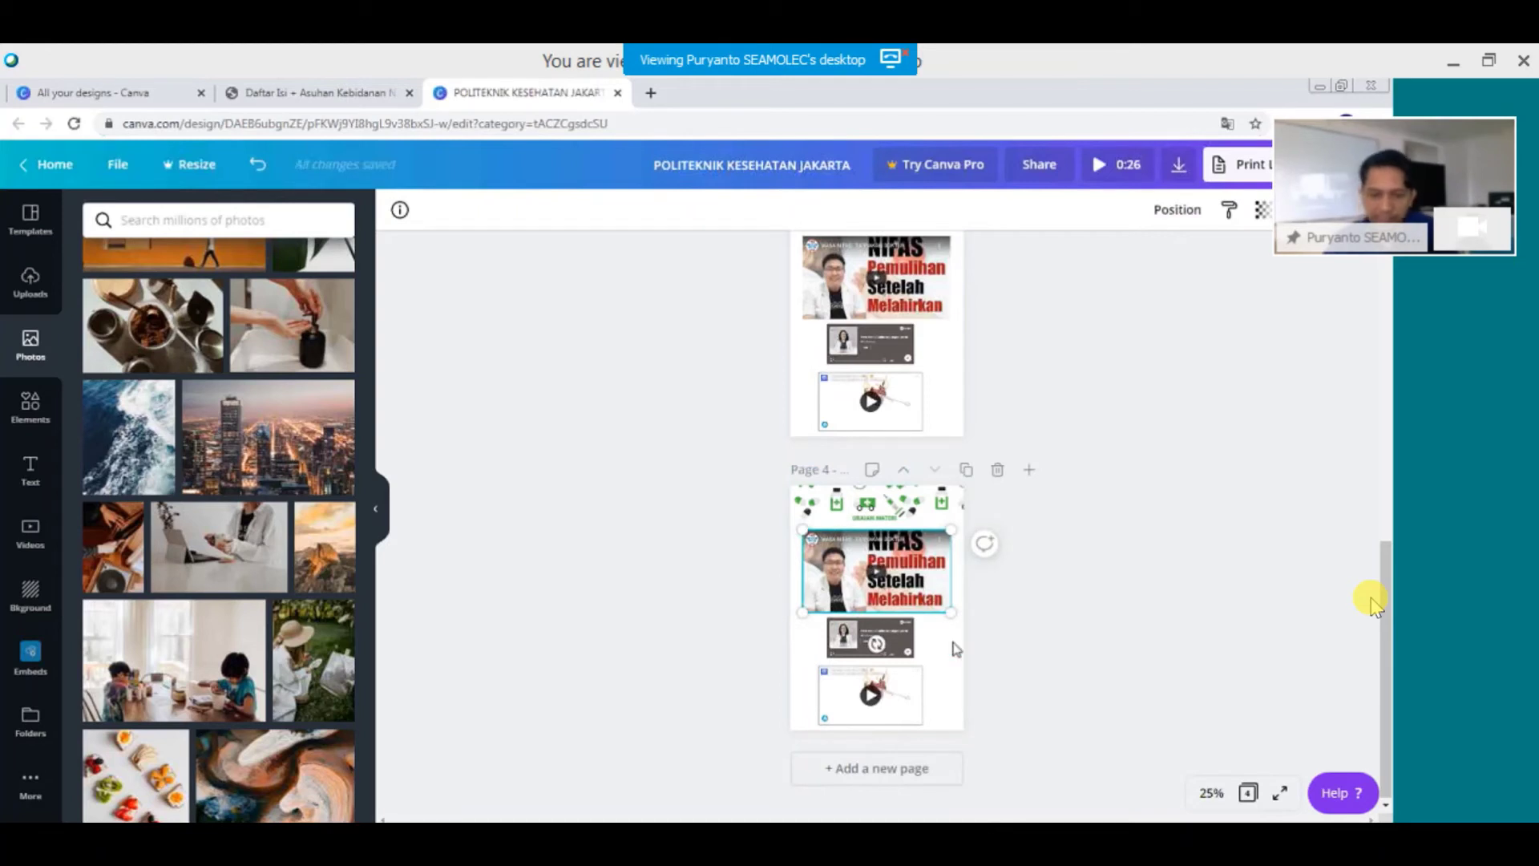
key("Delete")
left_click(909, 651)
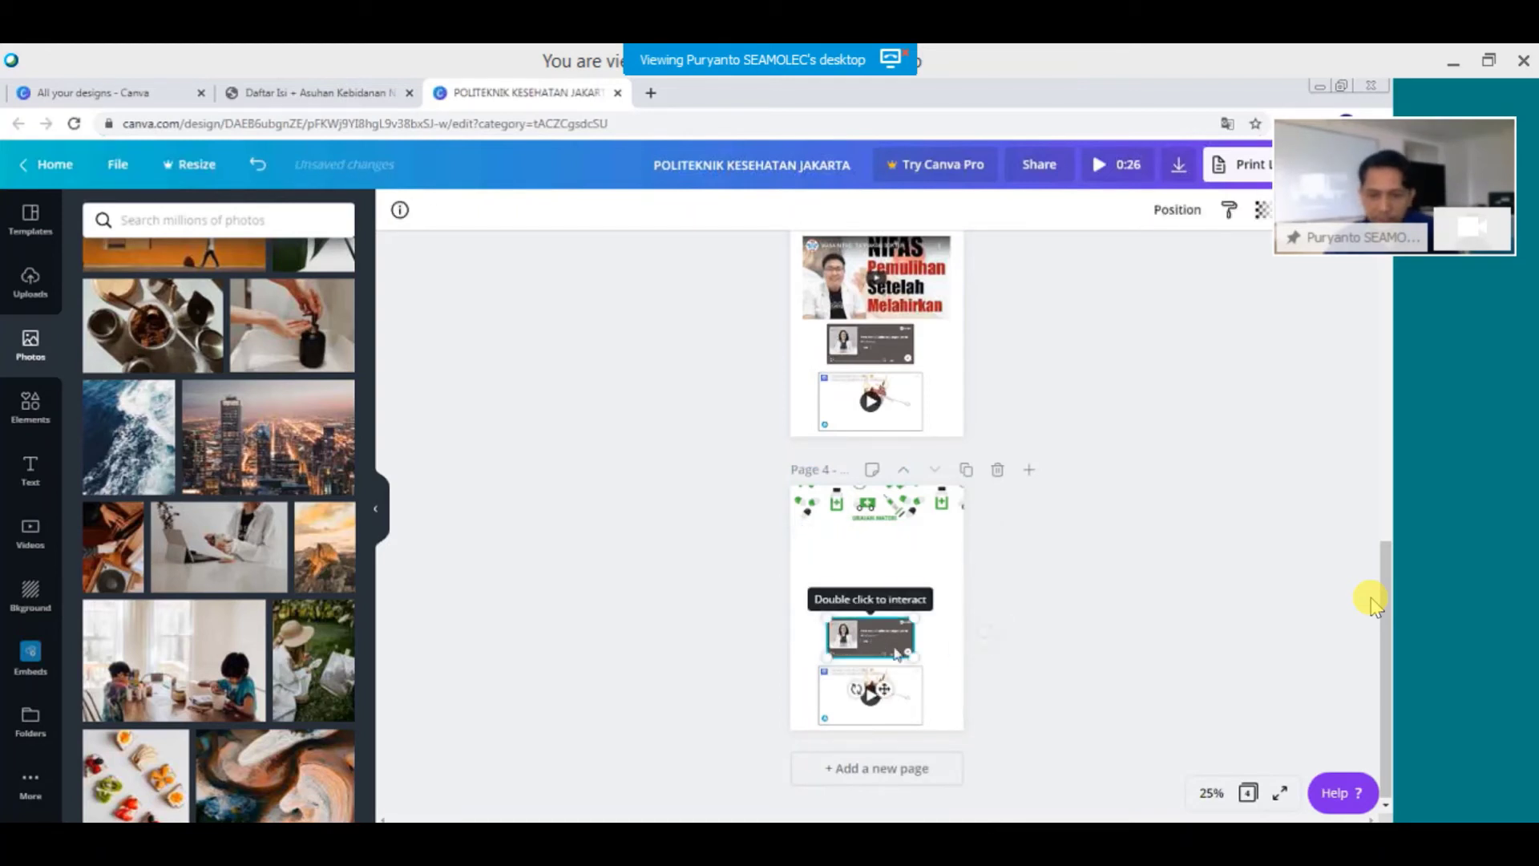
key("Delete")
left_click(913, 682)
key("Delete")
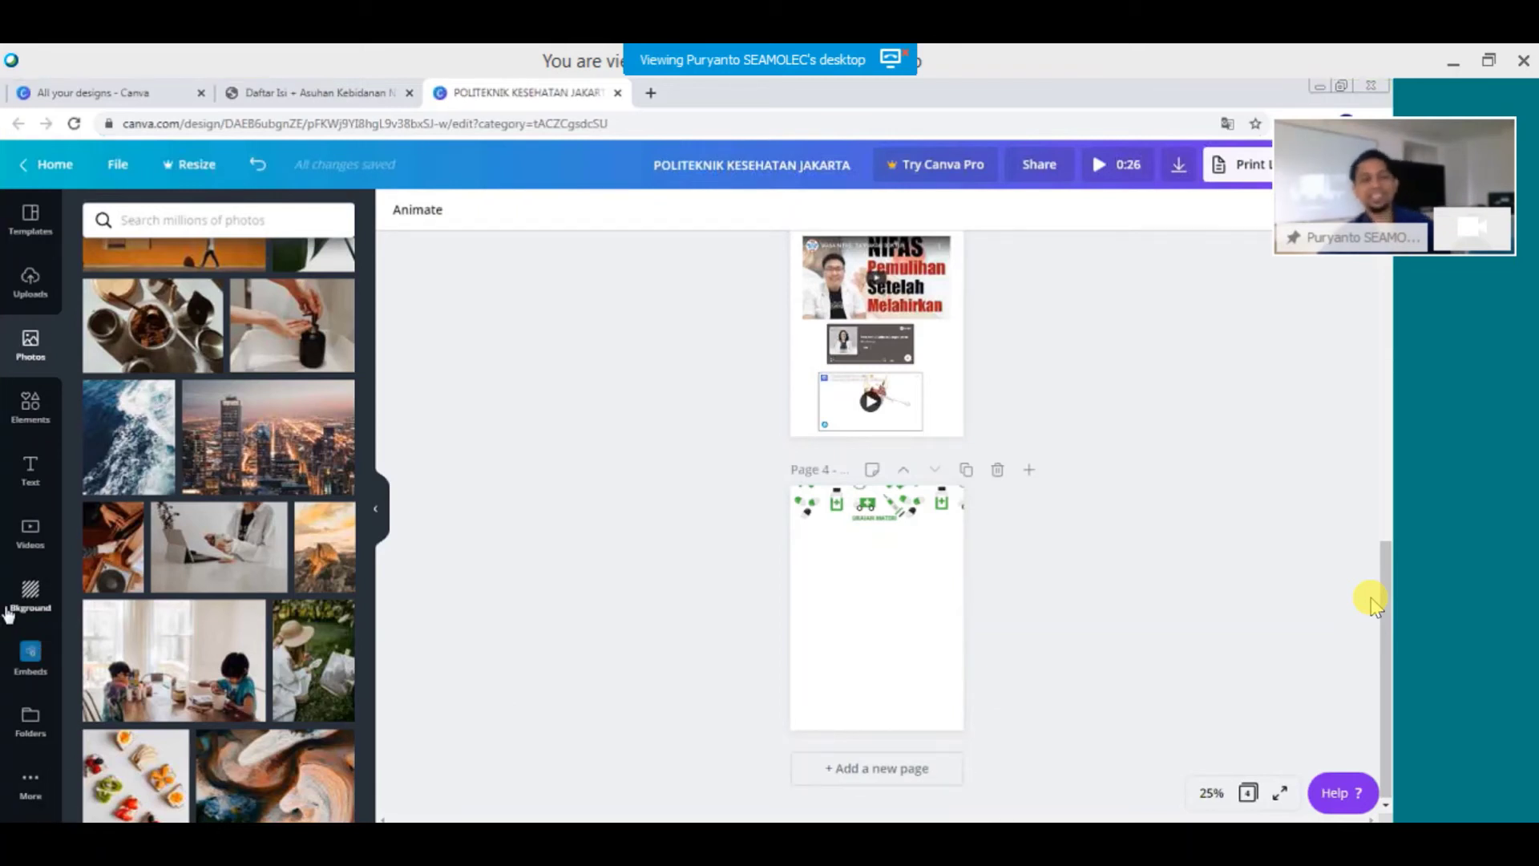
Try to embed the web link of the Asuhan-Kebidanan-Nifas-dan-Menyusui_SC.pdf document on page 4 through Embeds, and clear the link.
left_click(34, 793)
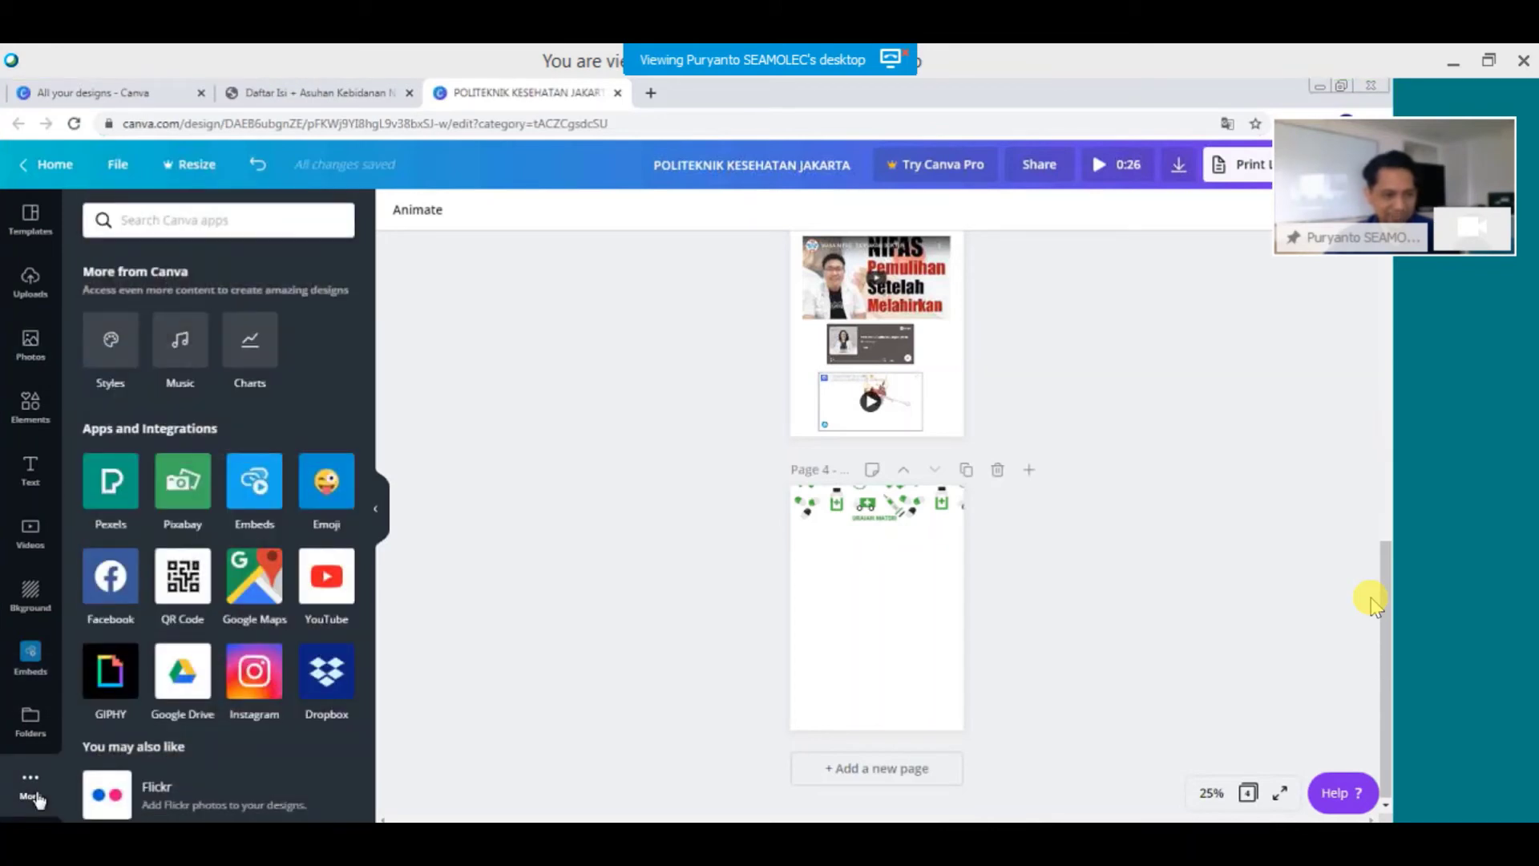
left_click(271, 511)
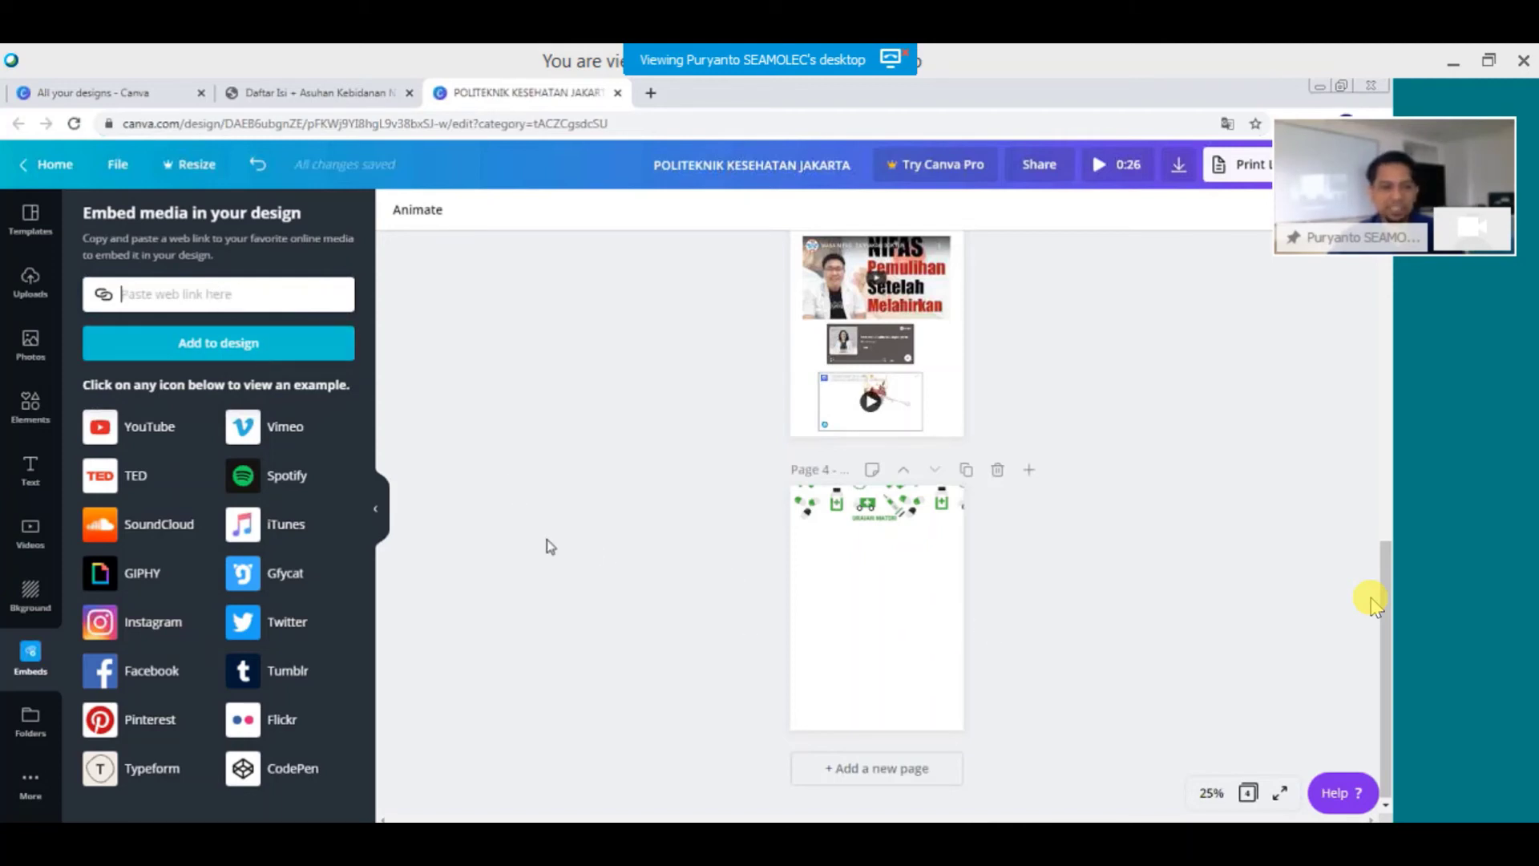
left_click(324, 94)
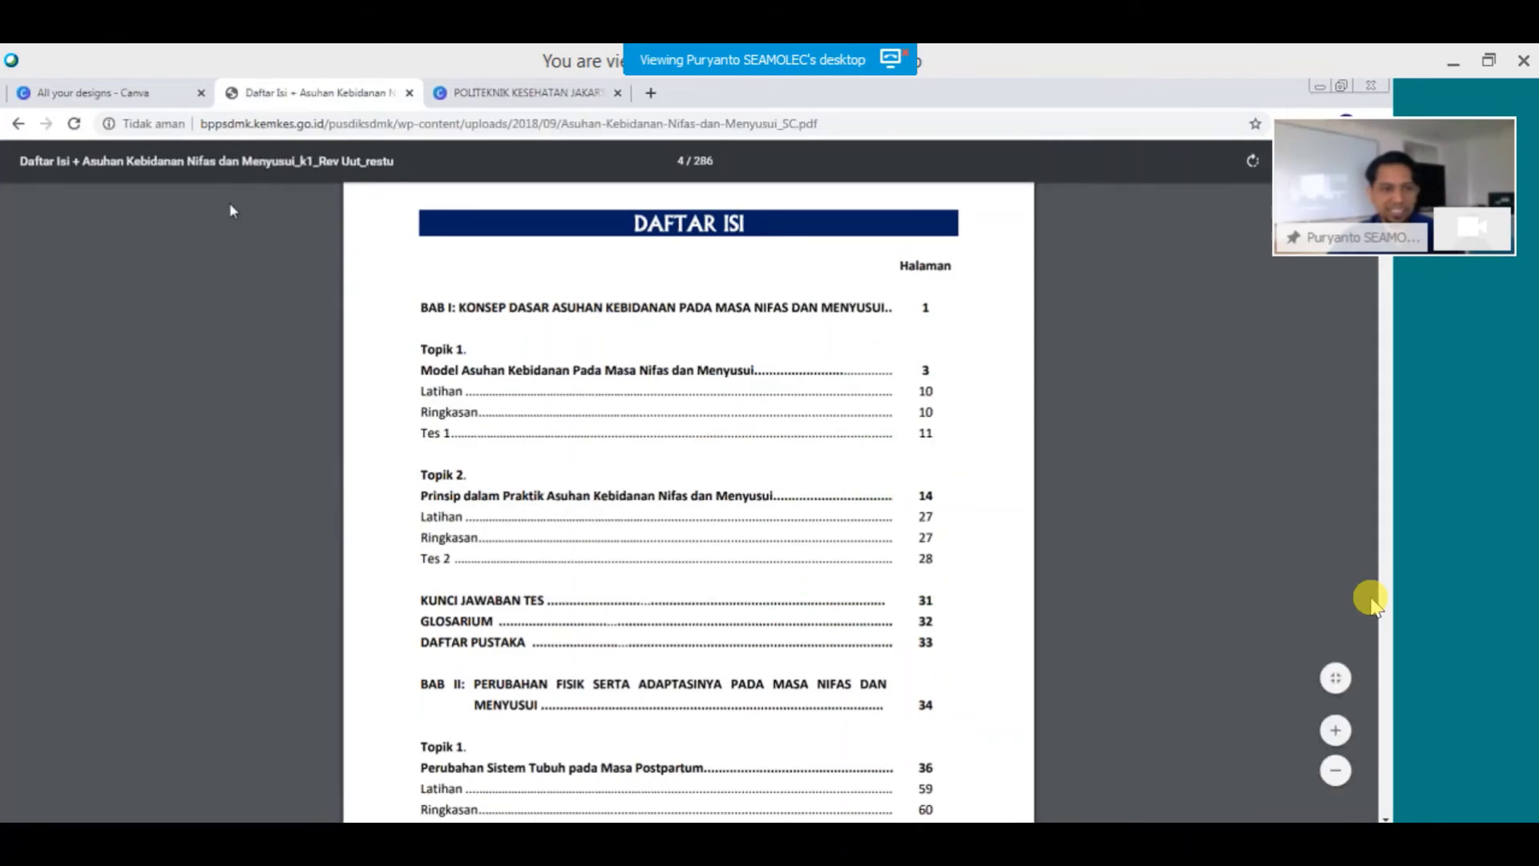
scroll(237, 241, "up", 1)
left_click(375, 127)
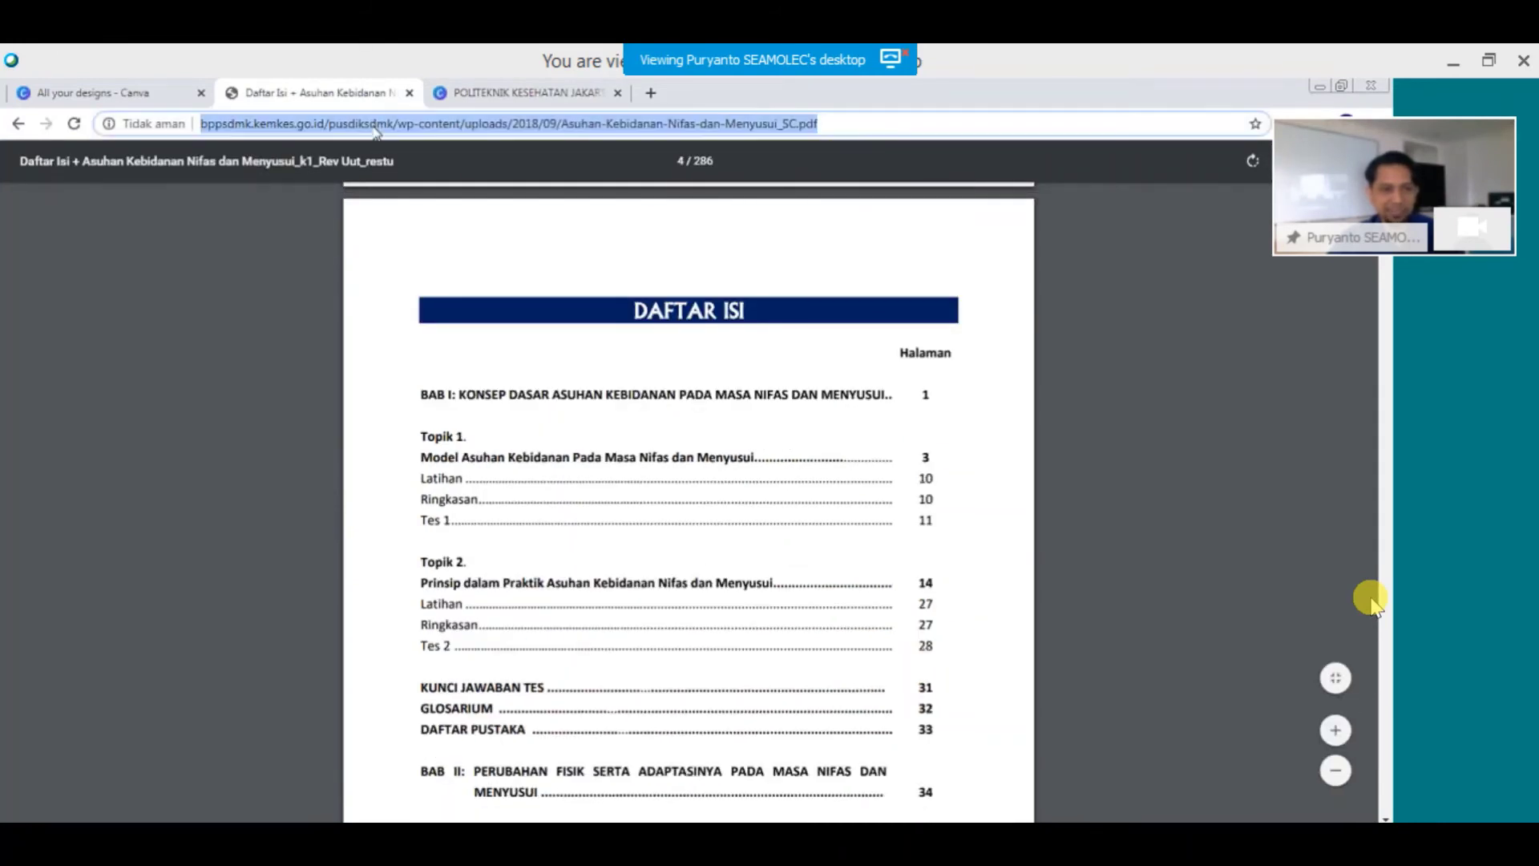
left_click(472, 96)
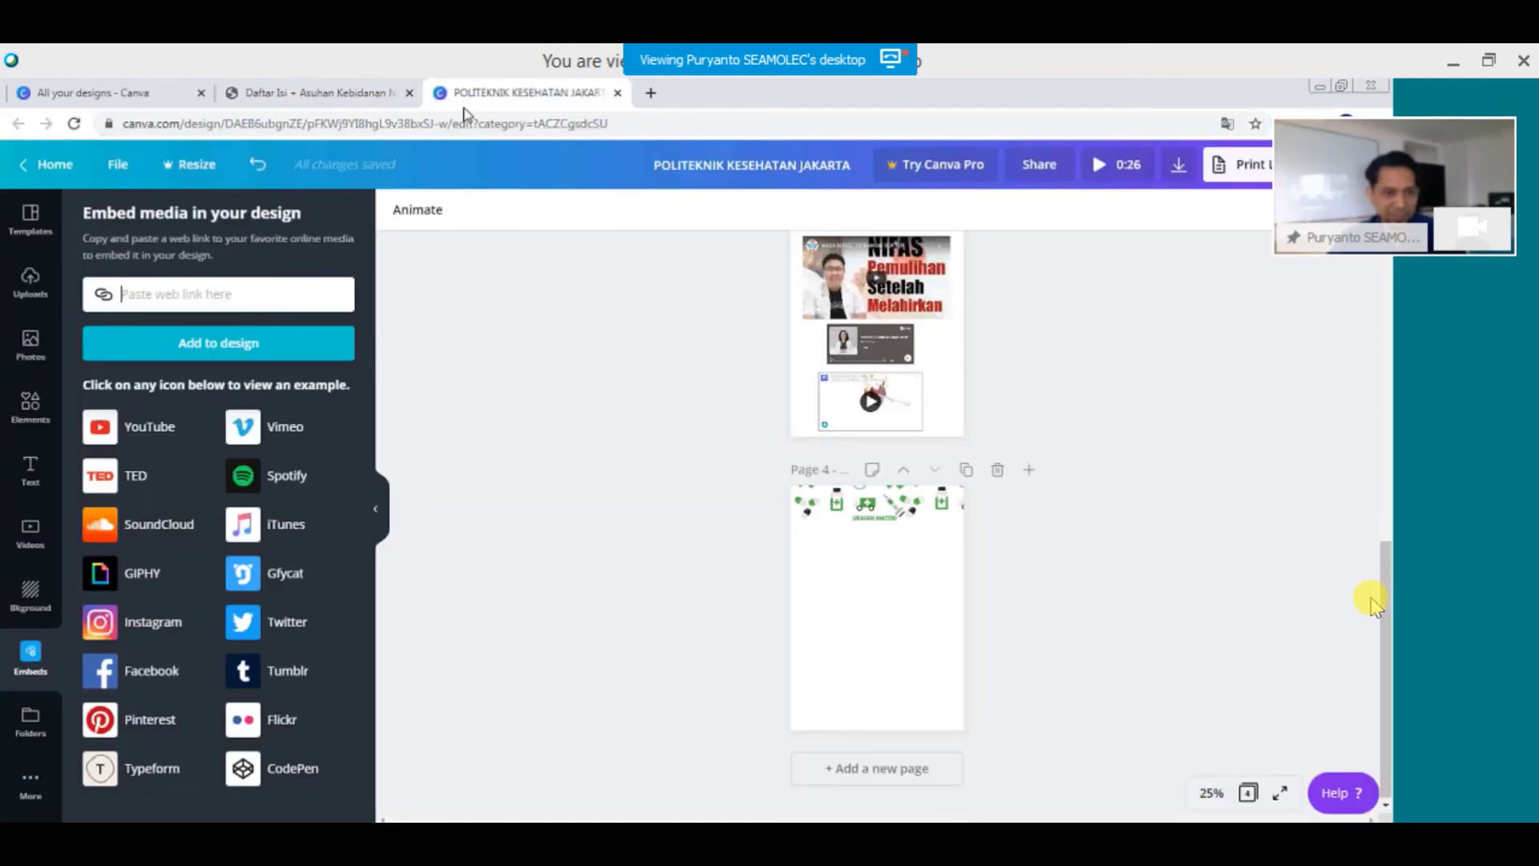
left_click(255, 287)
key("ctrl+v")
left_click(272, 343)
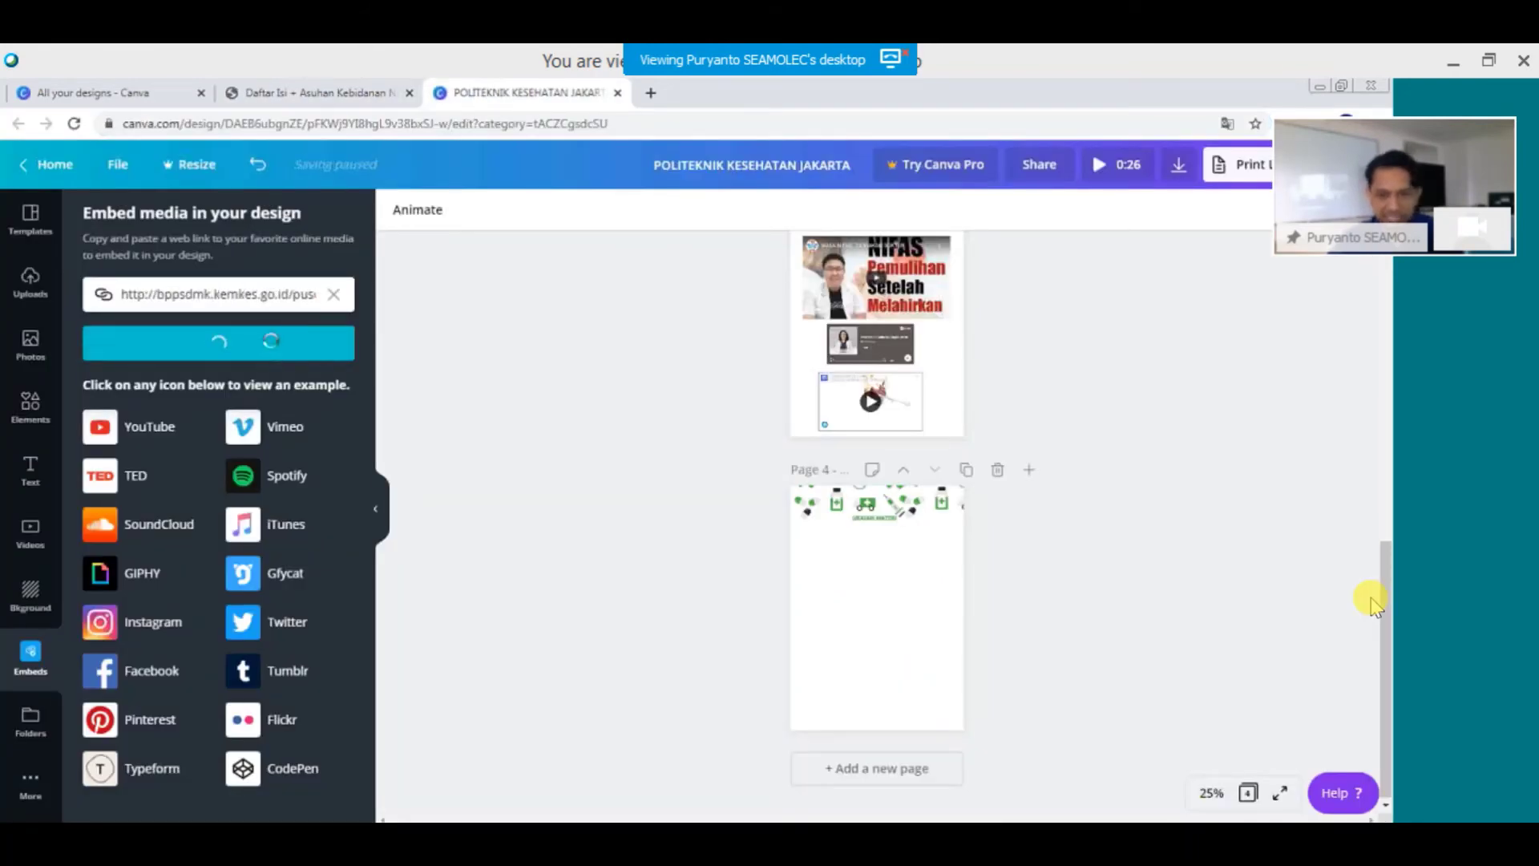
left_click(845, 609)
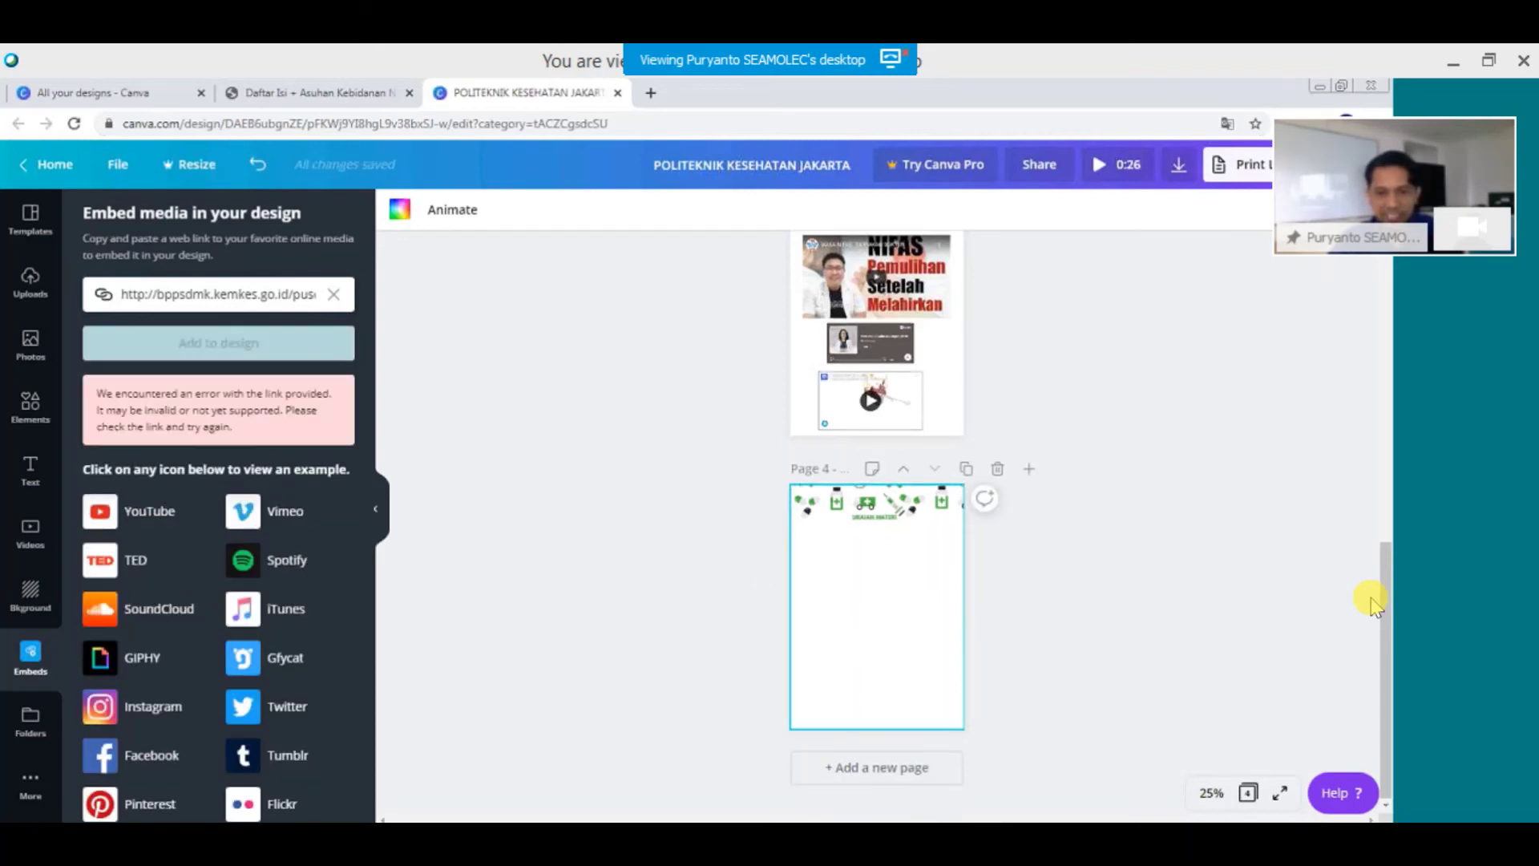
left_click(334, 295)
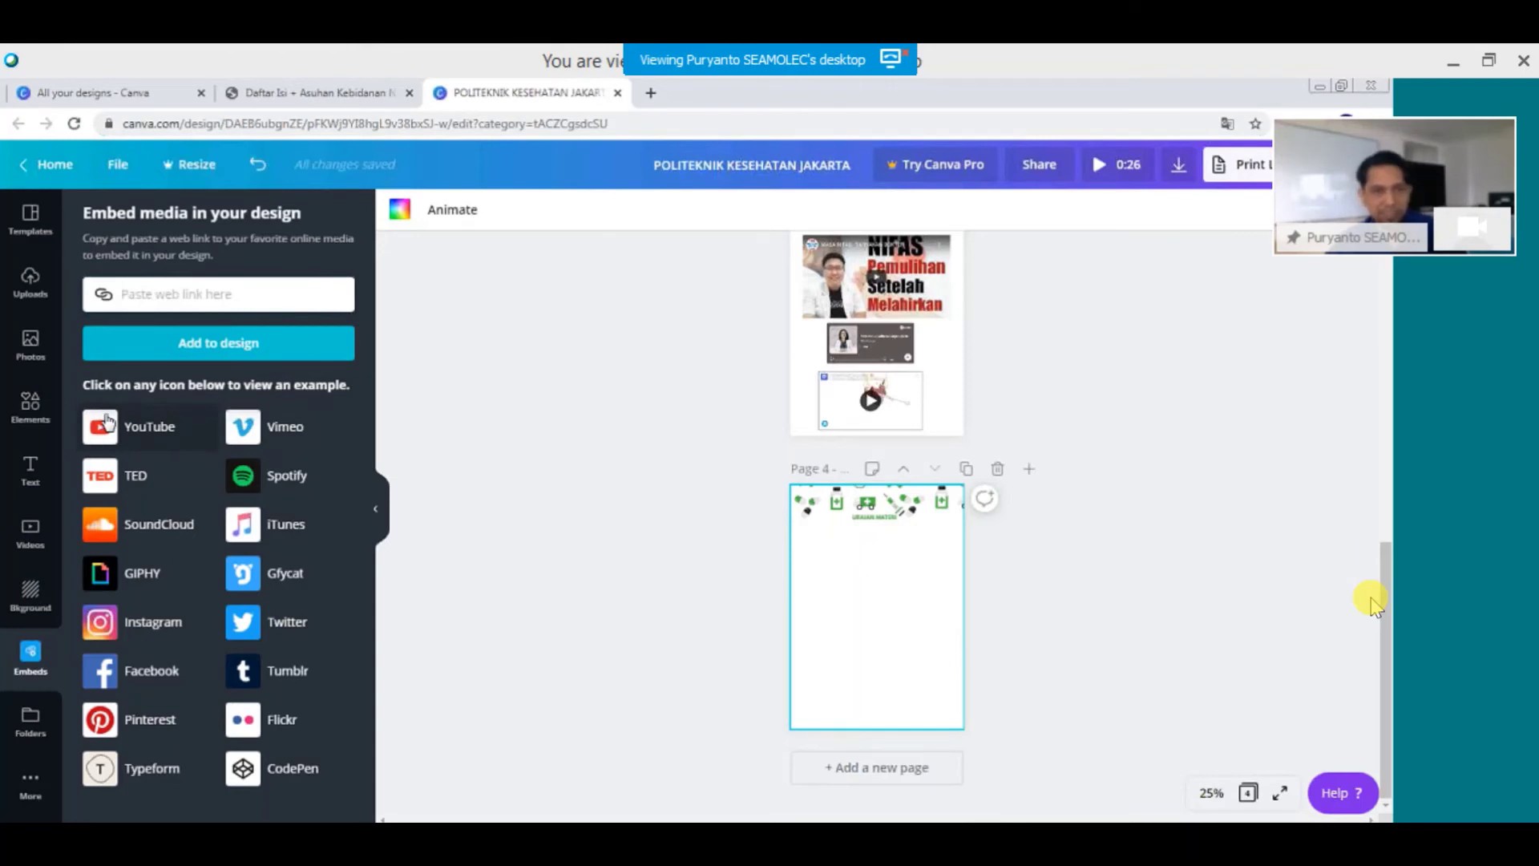
Open YouTube in a new browser tab and search for "PRAKTIKUM POLITEKNIK KESEHATAN".
left_click(651, 92)
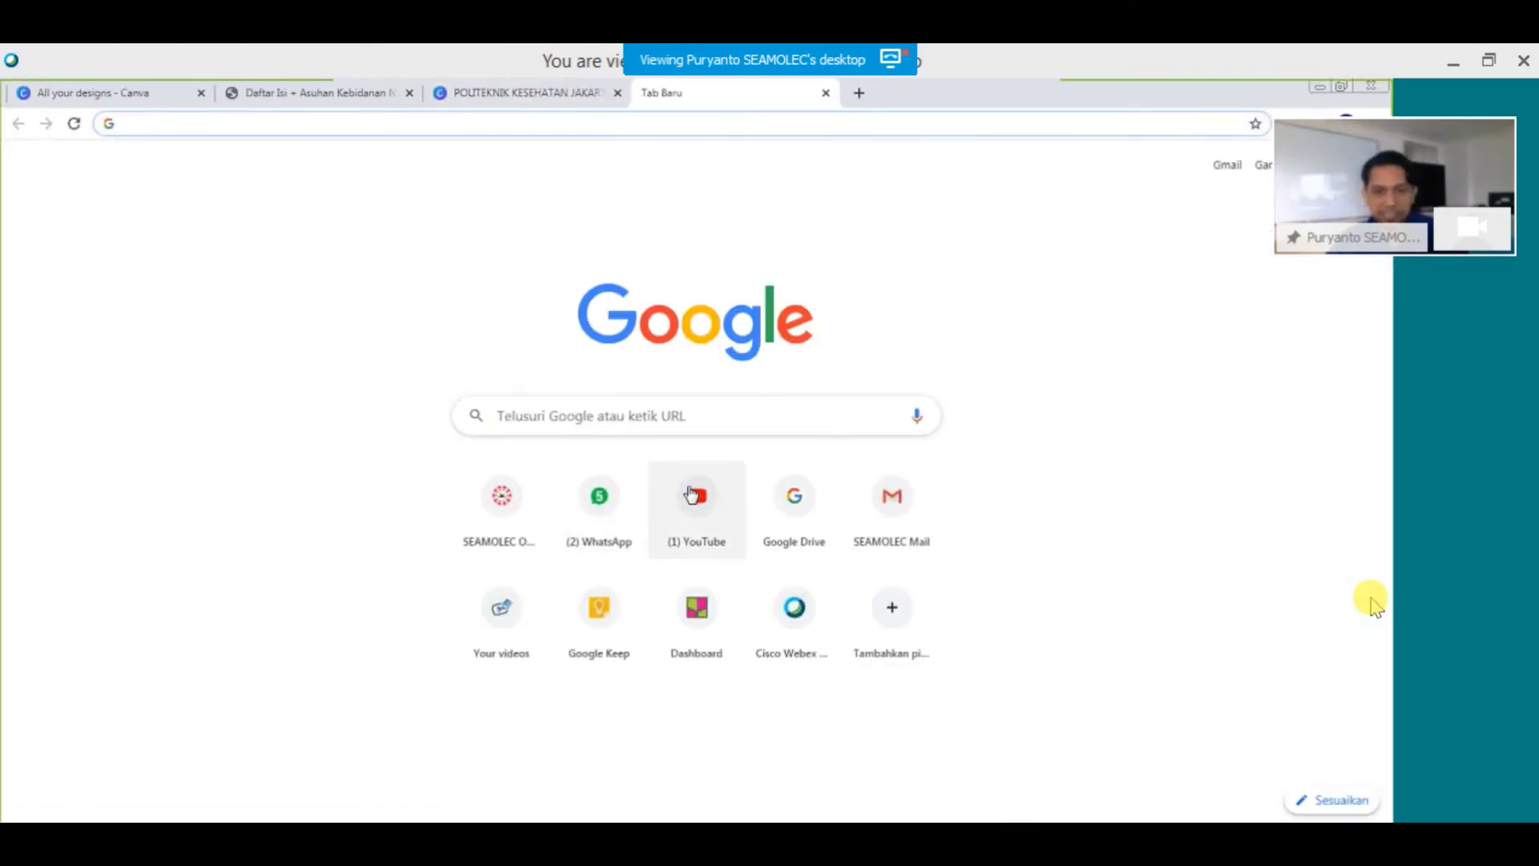
left_click(691, 493)
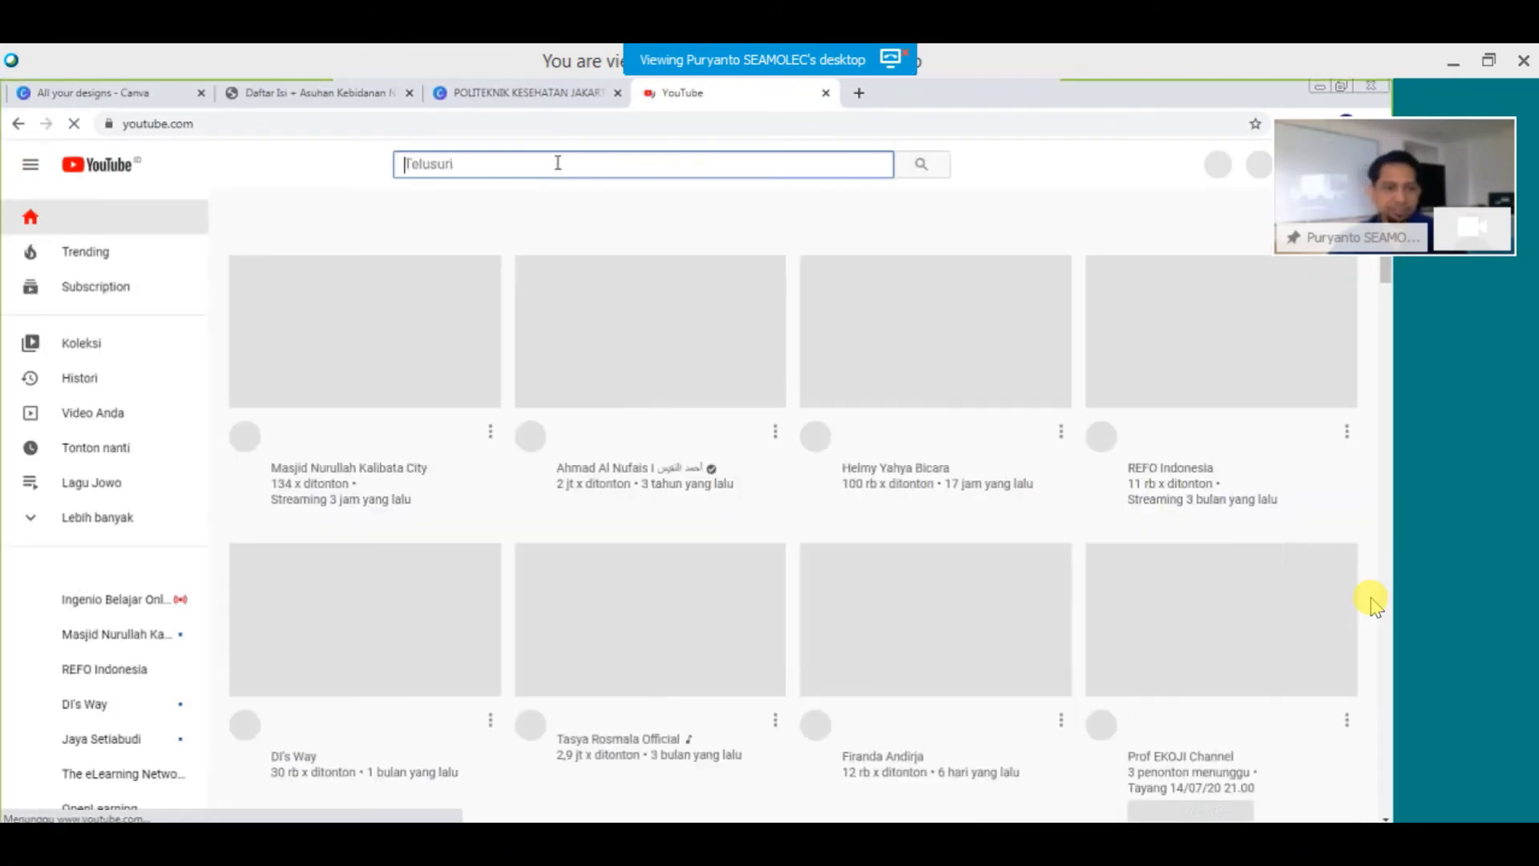
left_click(558, 162)
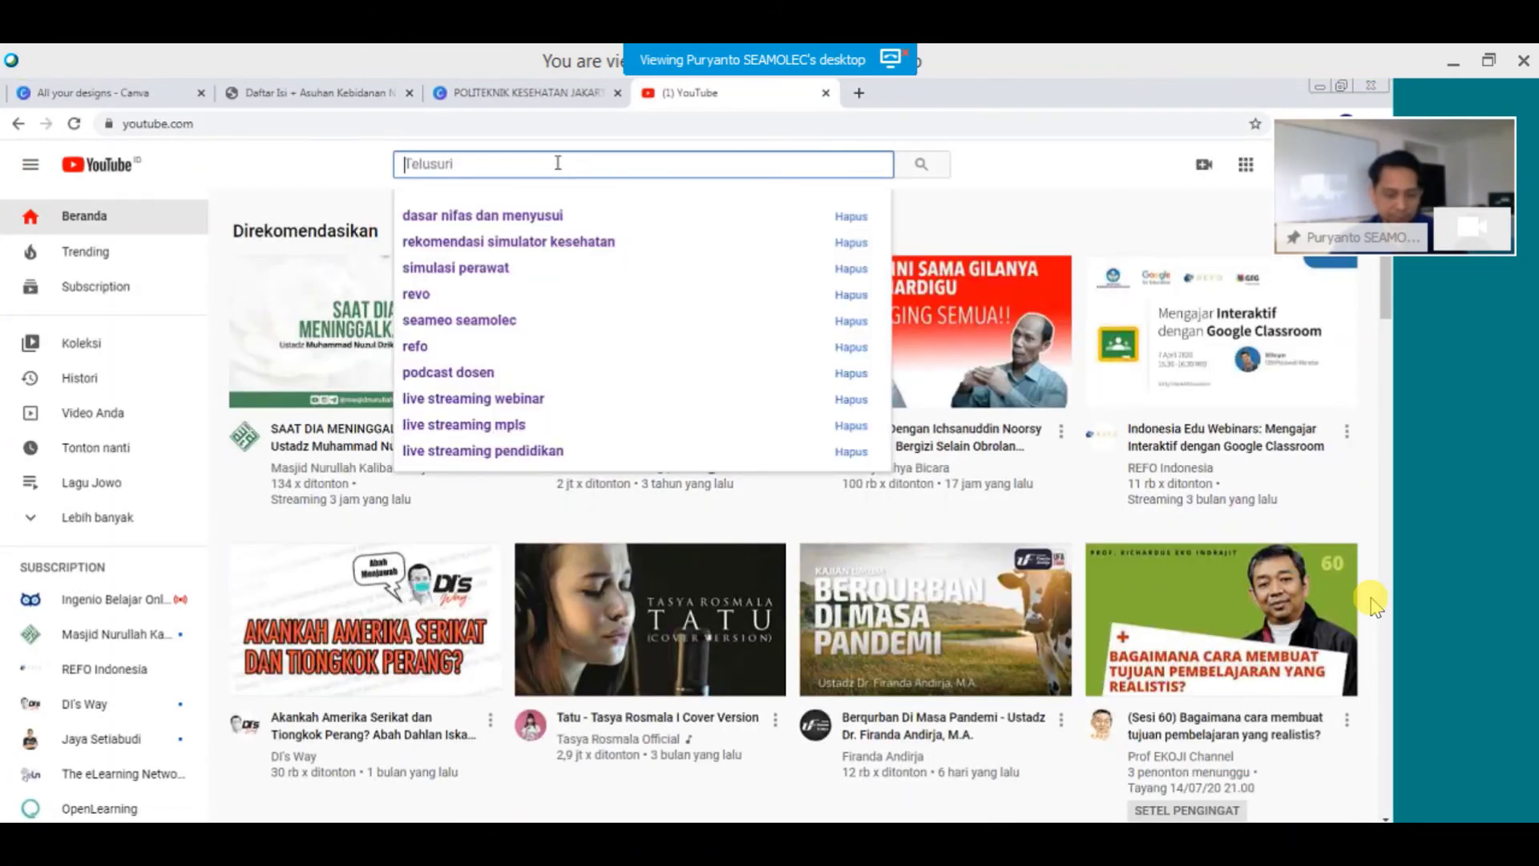
type("PRAKTIKU")
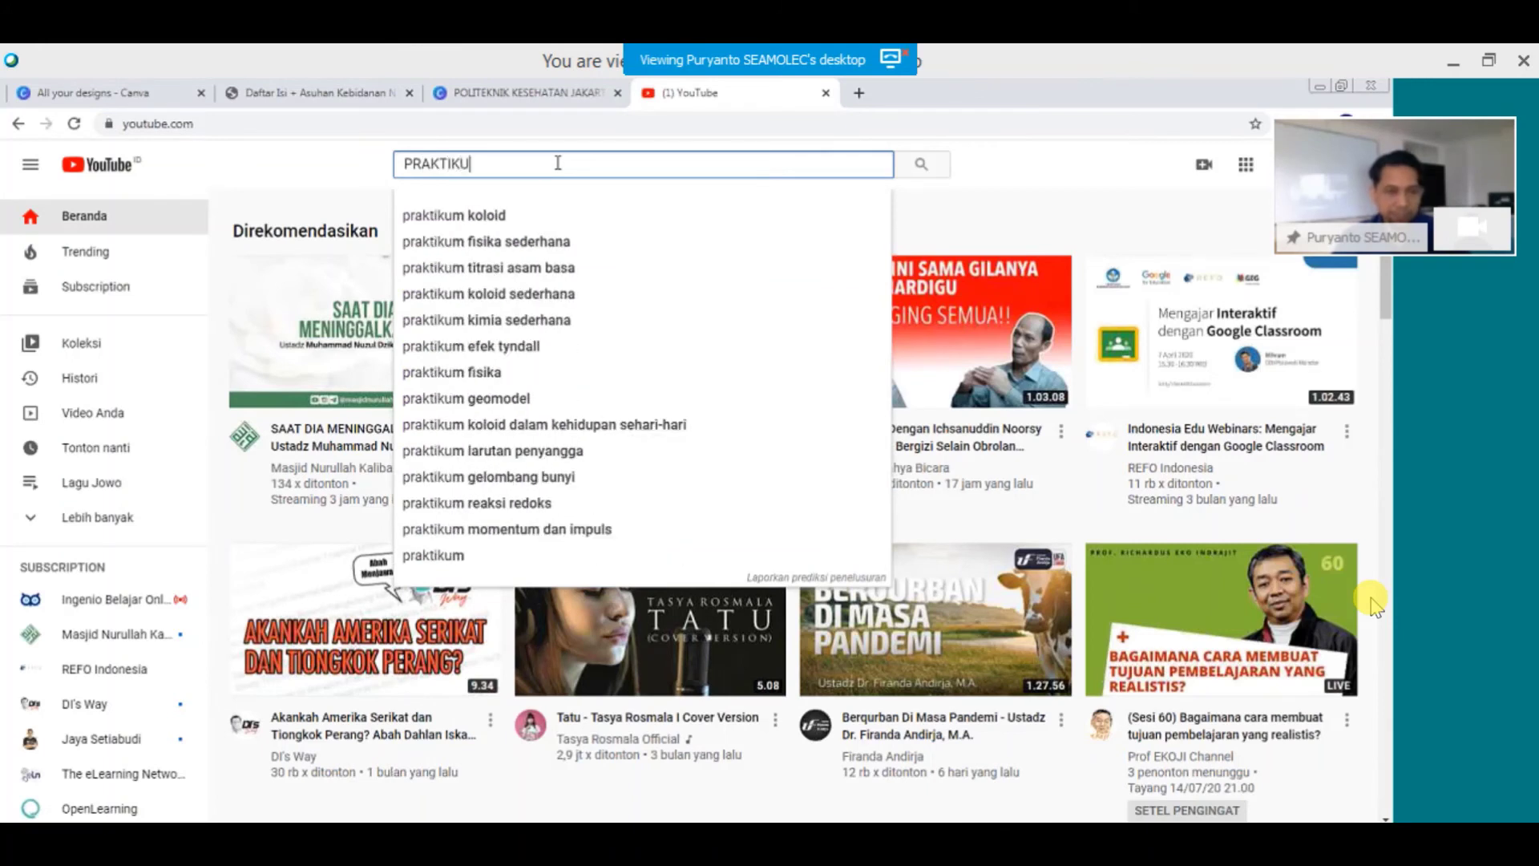
type("M K")
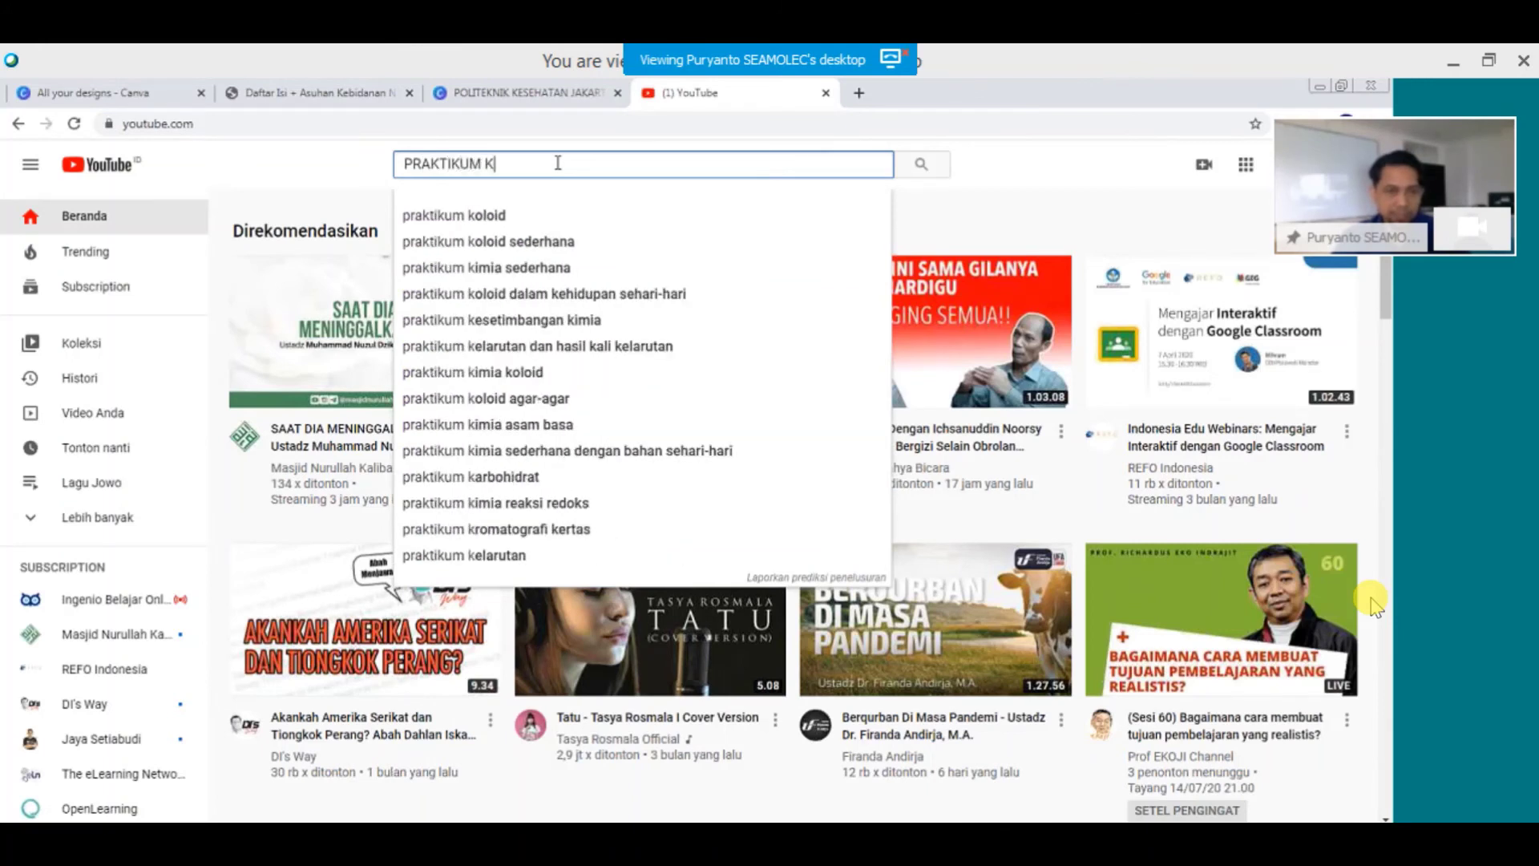
key("BackSpace")
type("POLI")
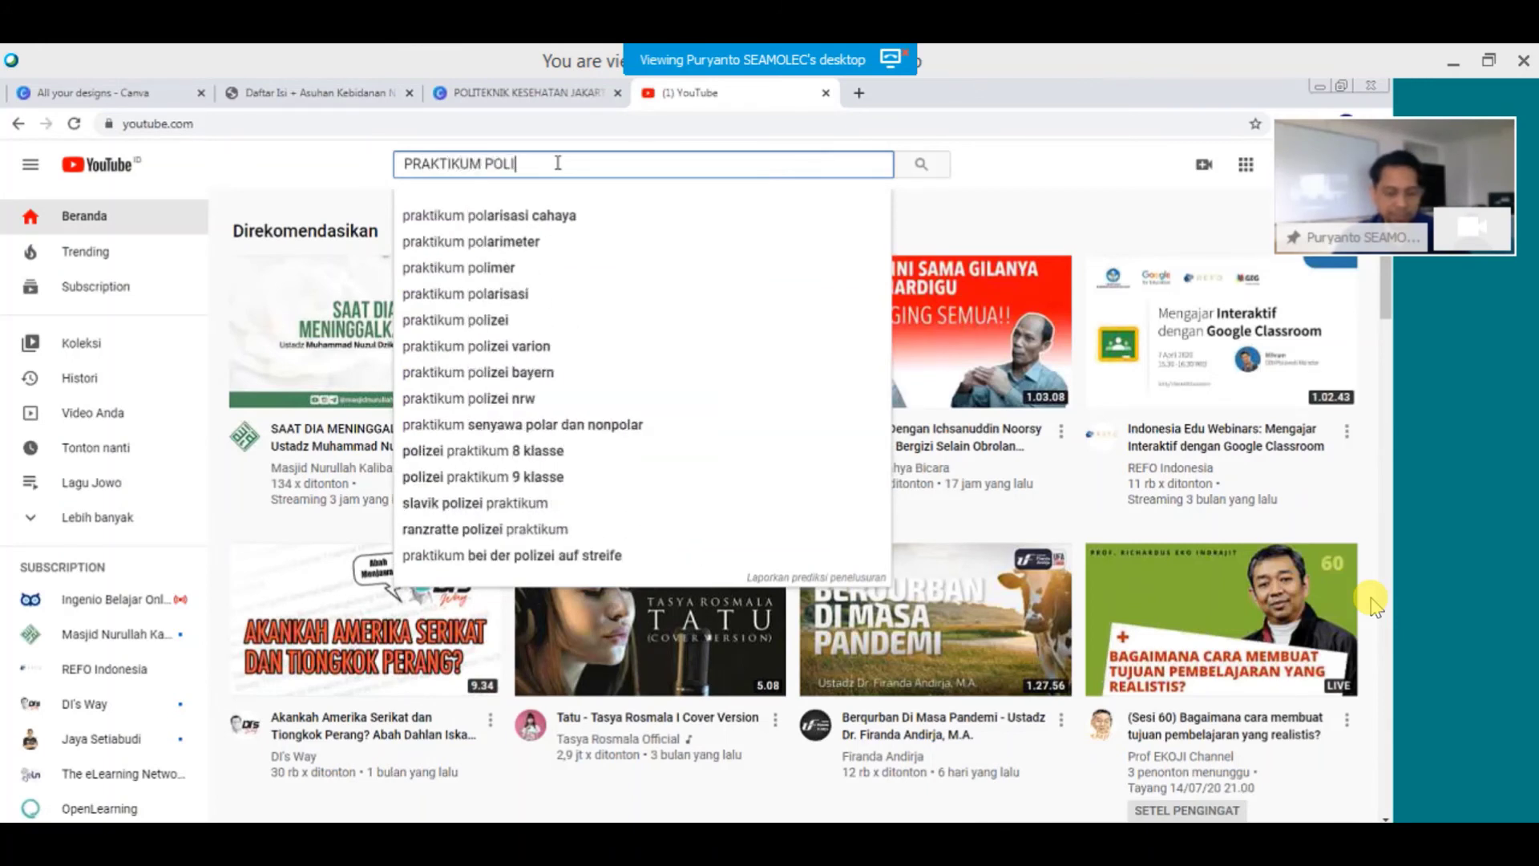
type("TEKNI")
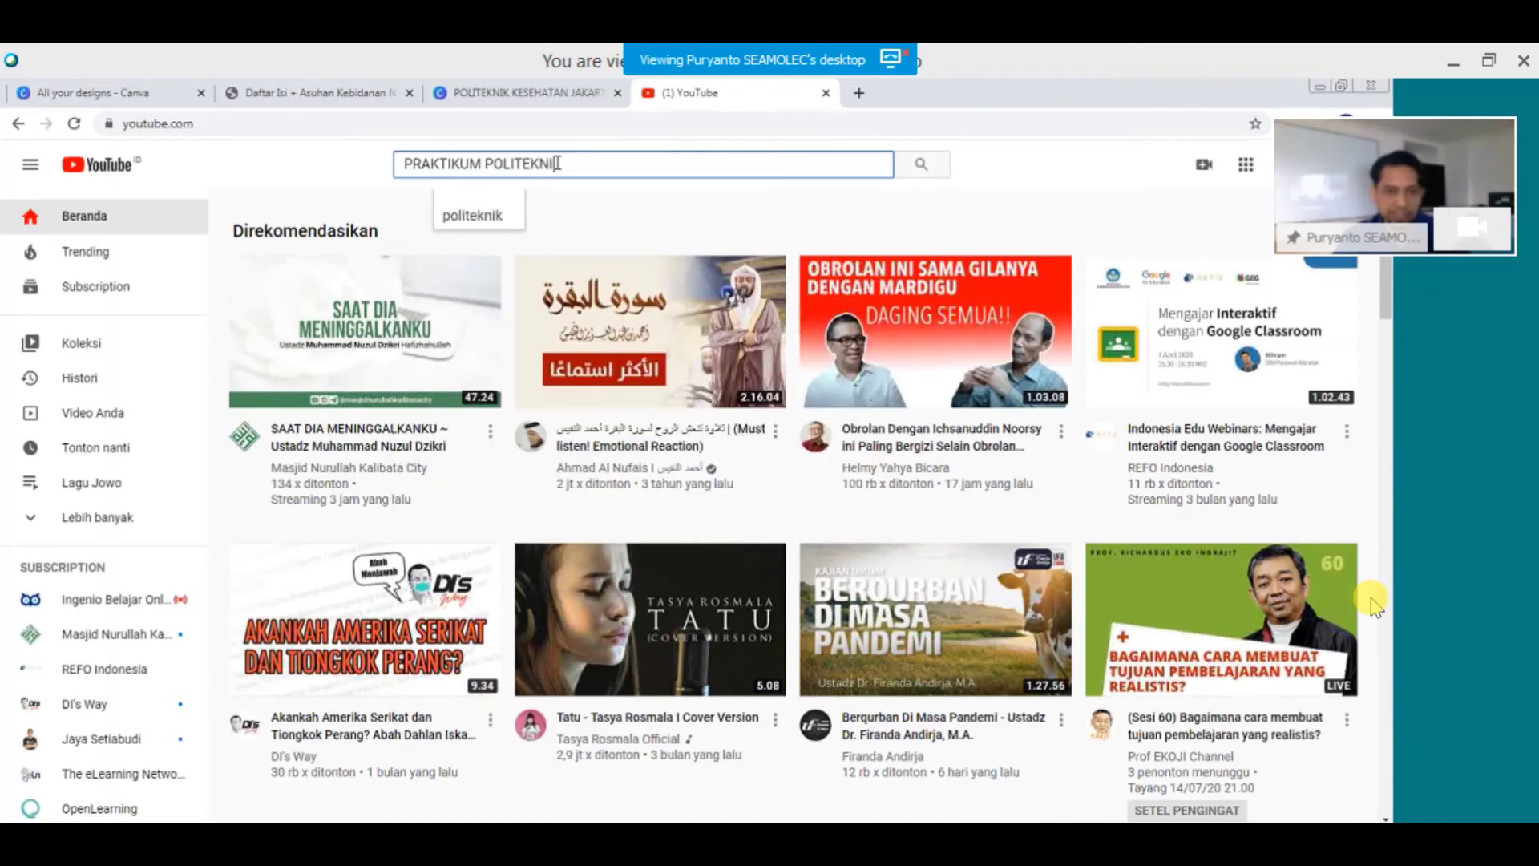
type("K KESEH")
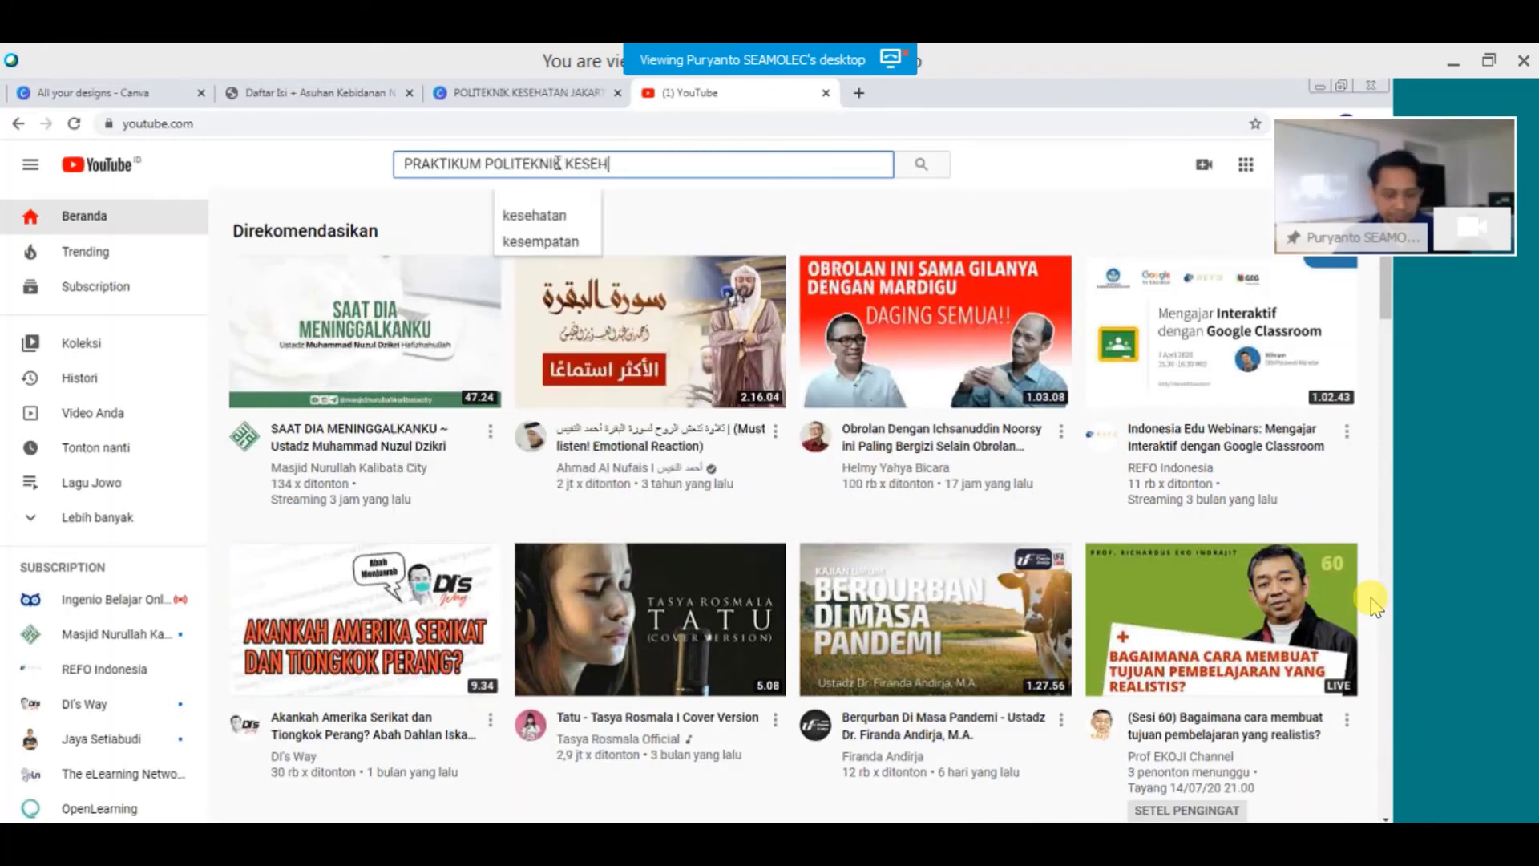
type("ATAN")
key("Return")
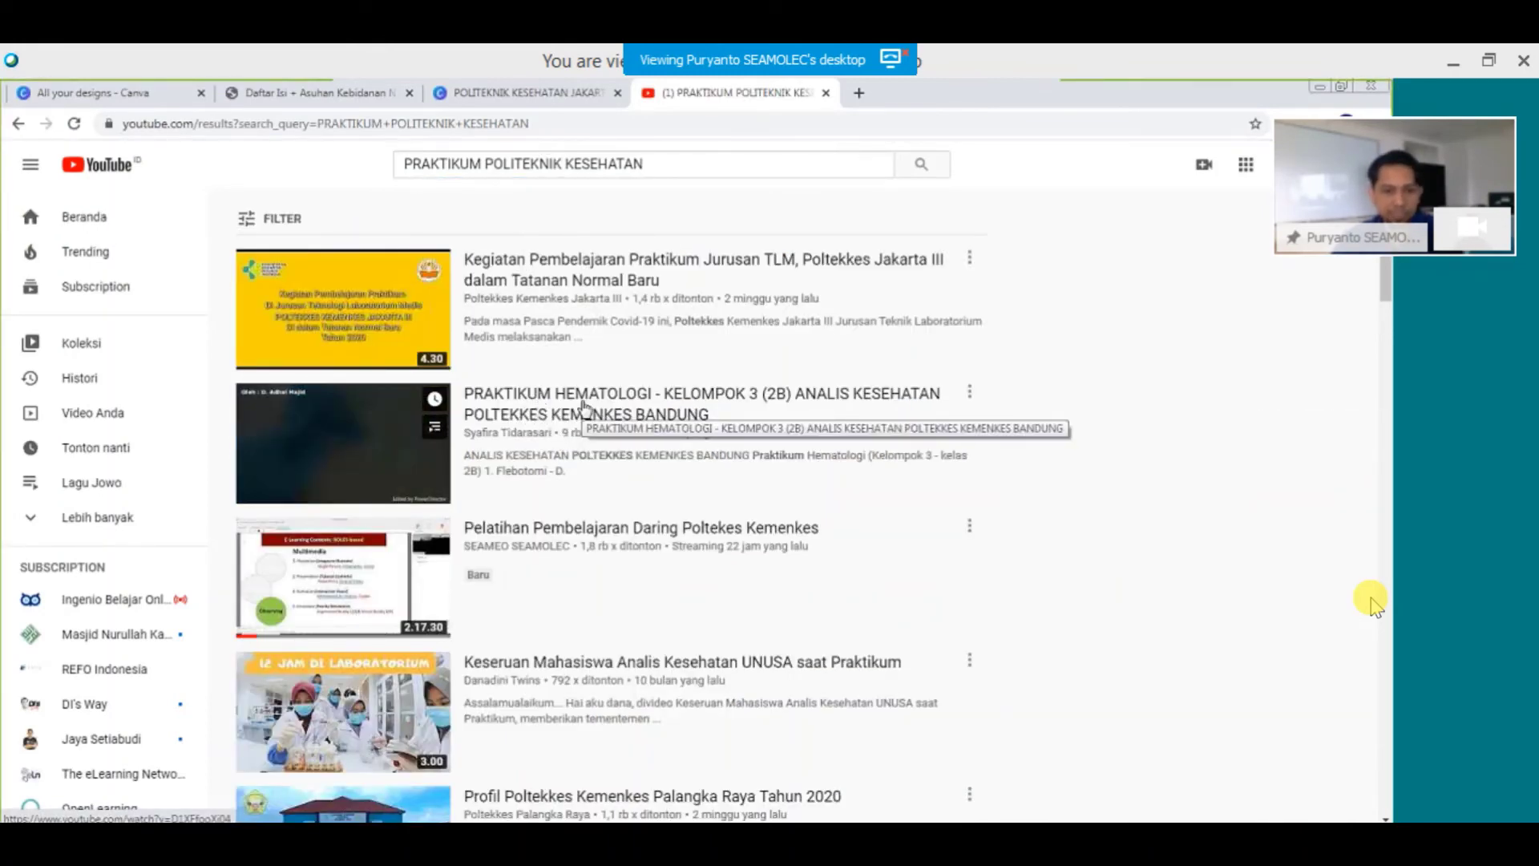
Open the PRAKTIKUM HEMATOLOGI - KELOMPOK 3 (2B) video, skip ahead to preview the blood-drawing demonstration, and leave it paused.
left_click(583, 405)
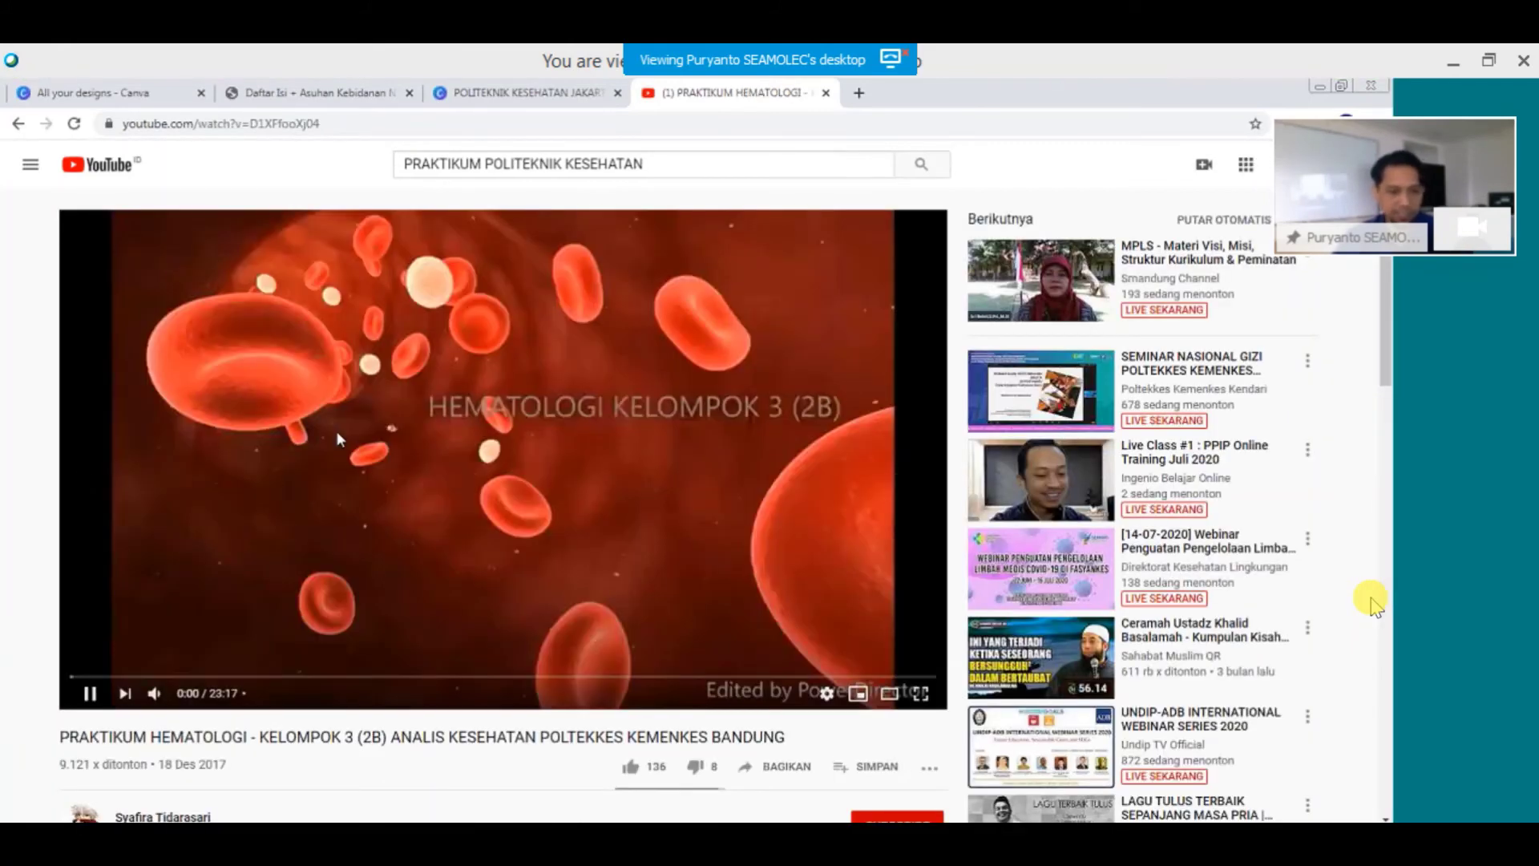
left_click(105, 677)
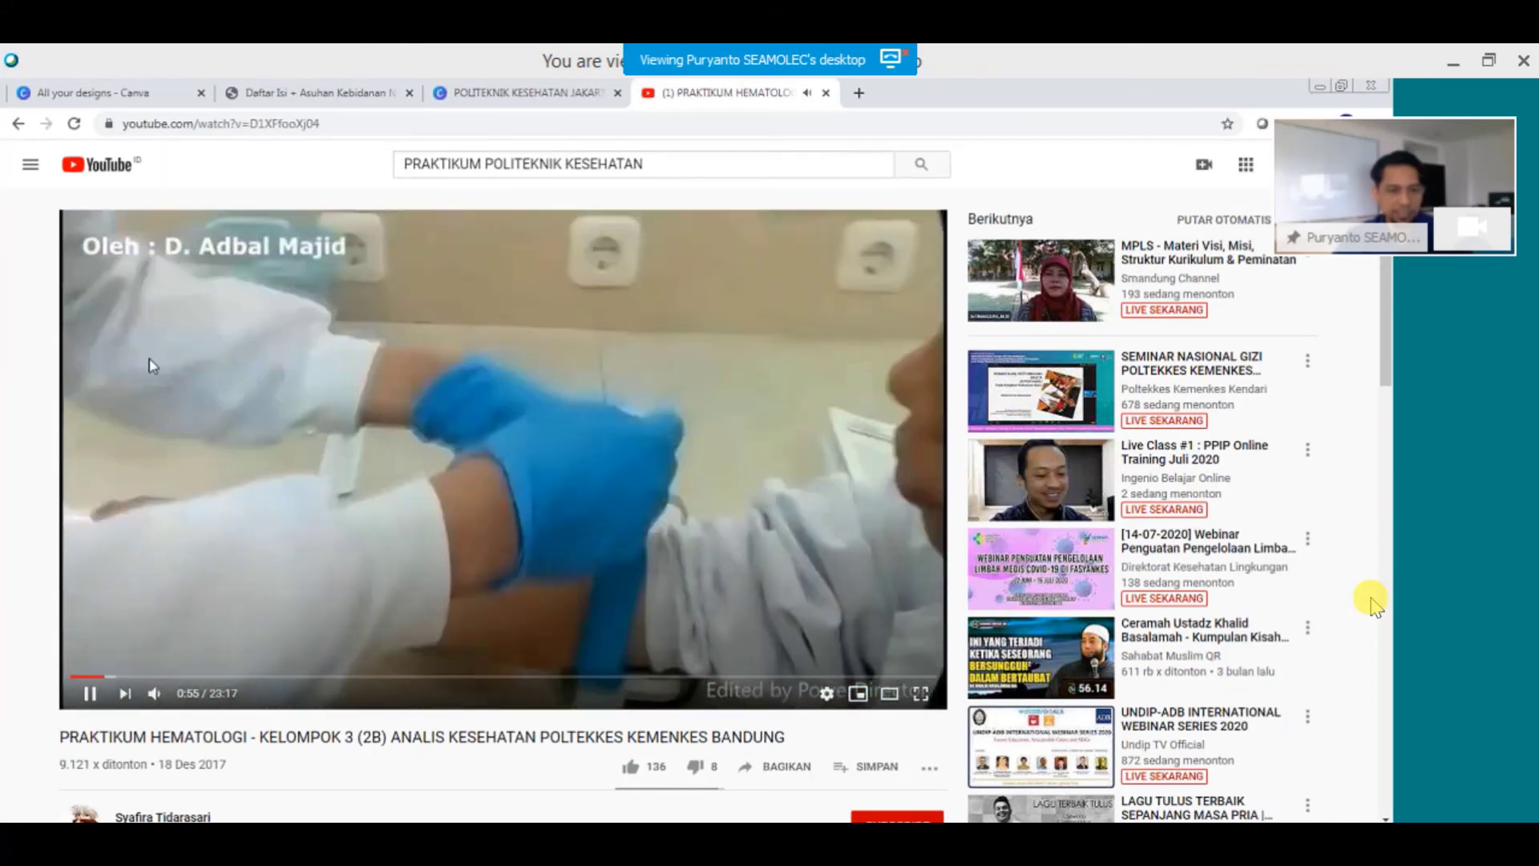
left_click(152, 365)
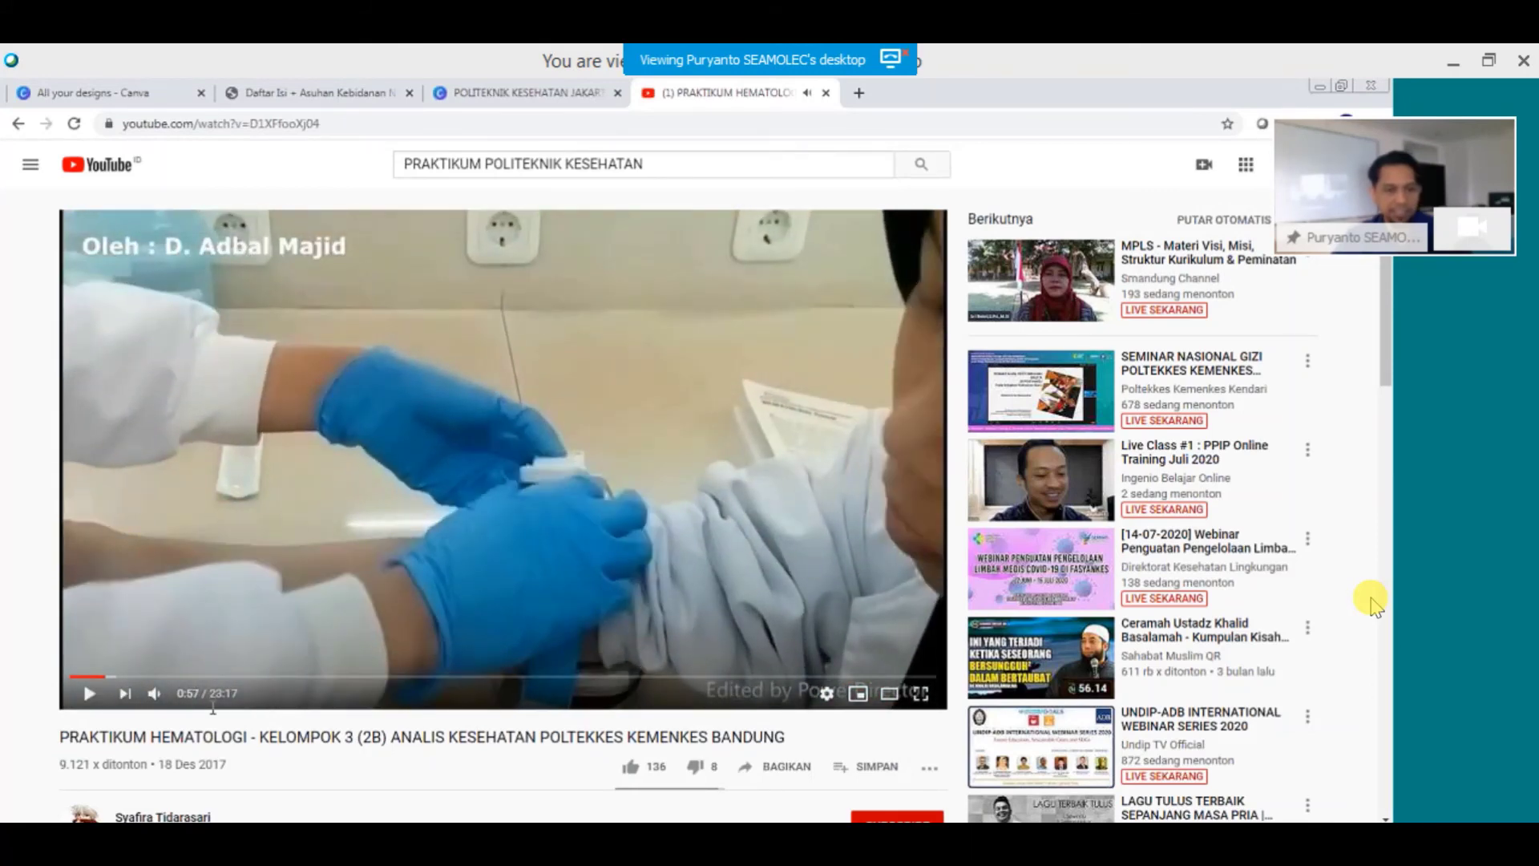
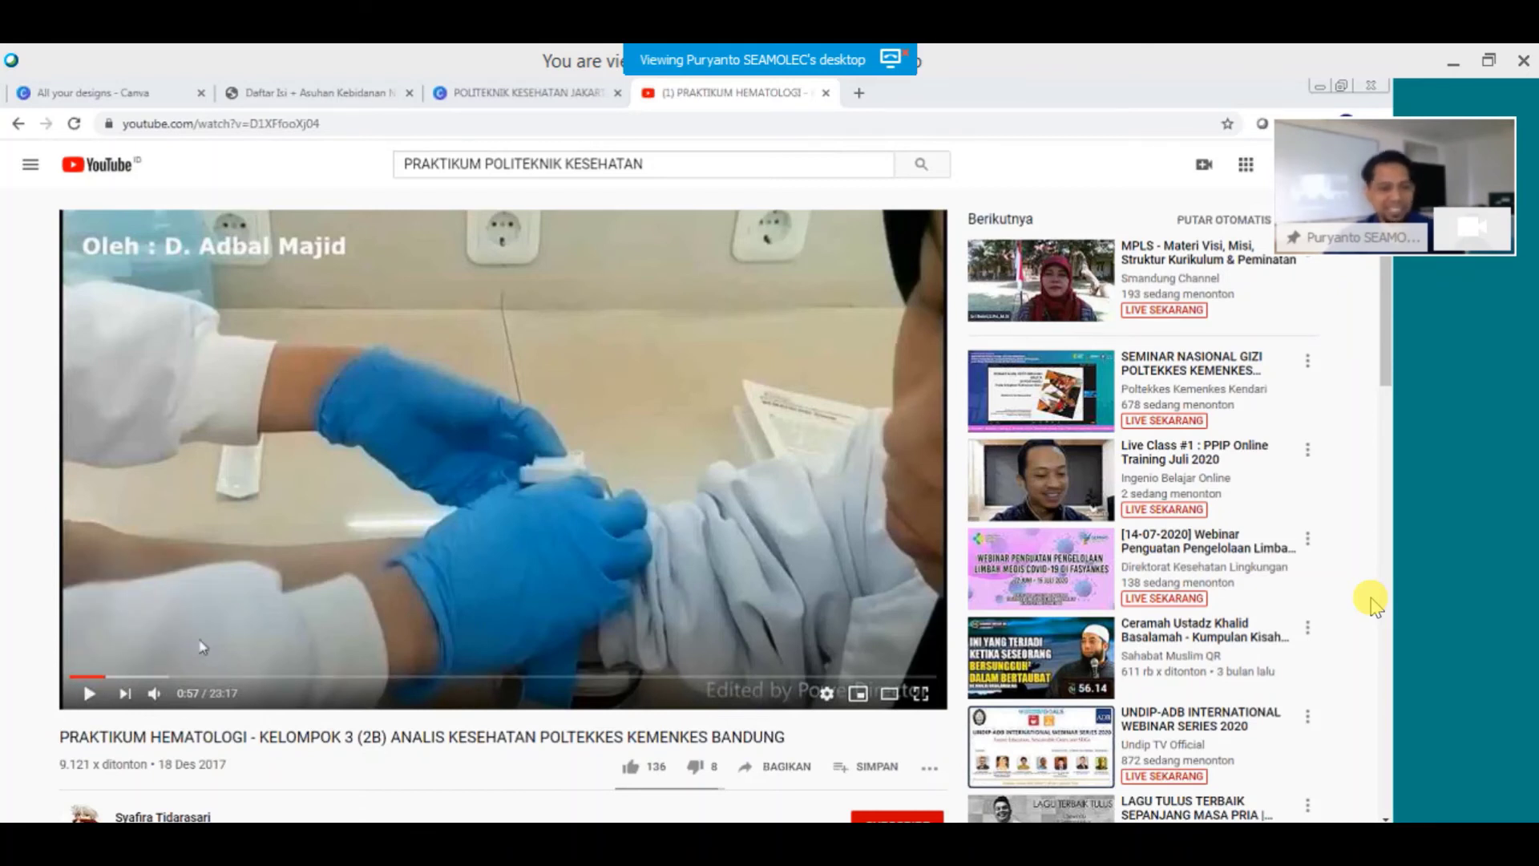
left_click(89, 693)
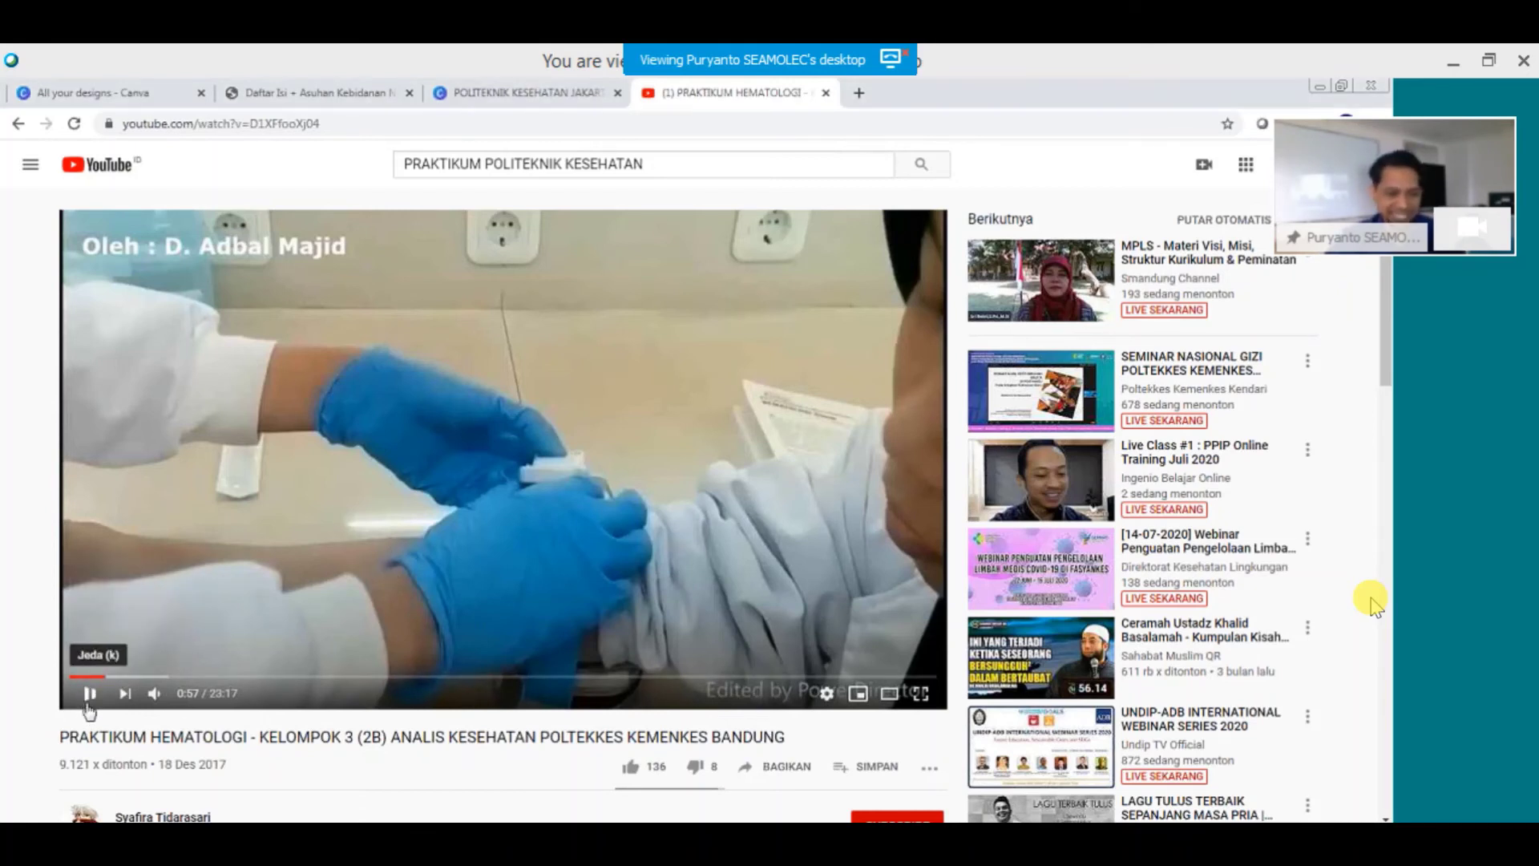
key("k")
left_click(126, 677)
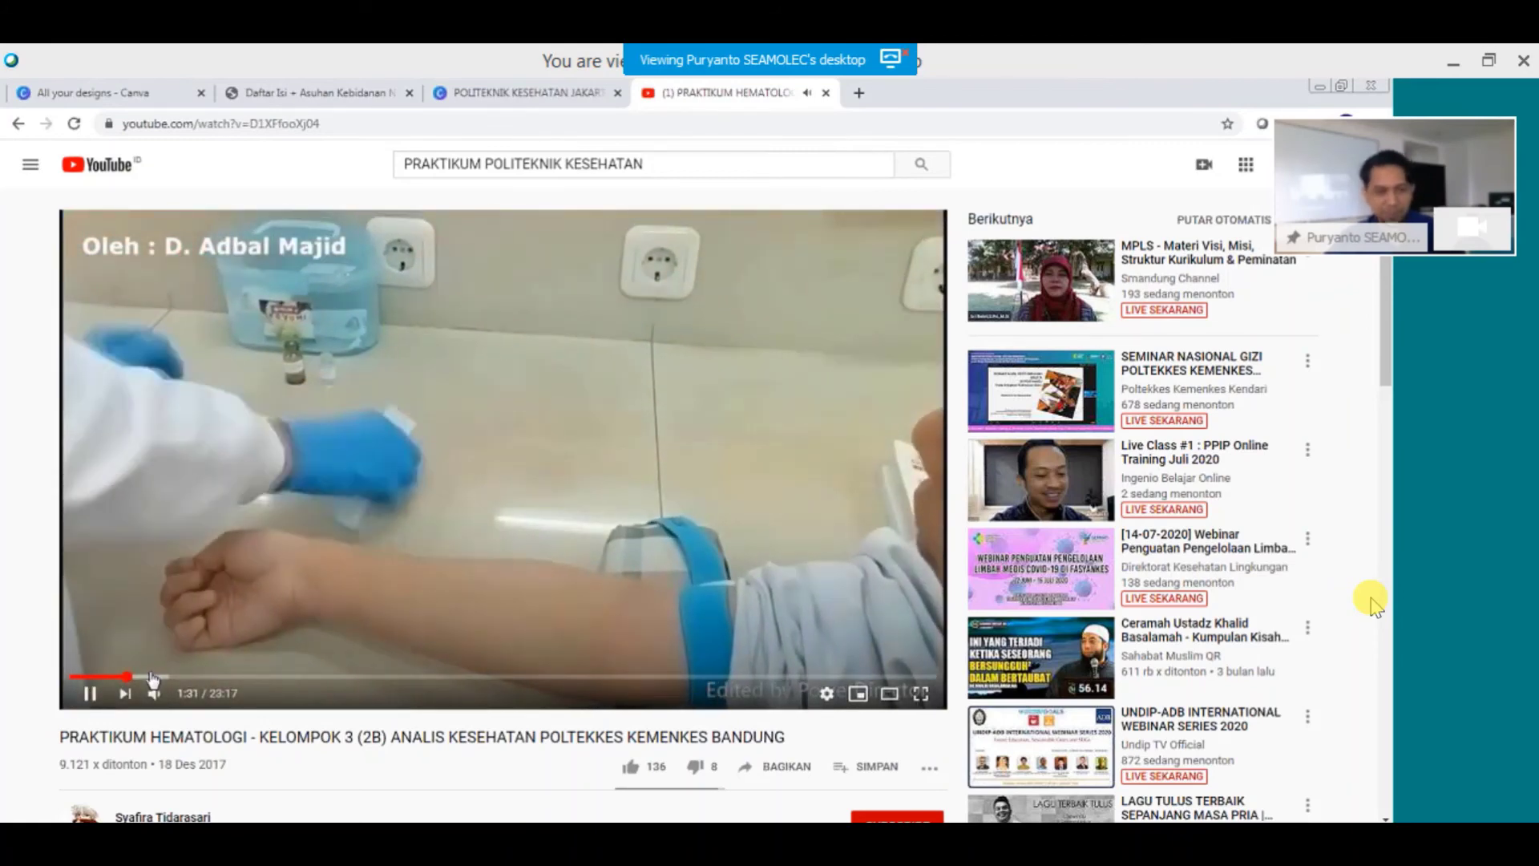
key("k")
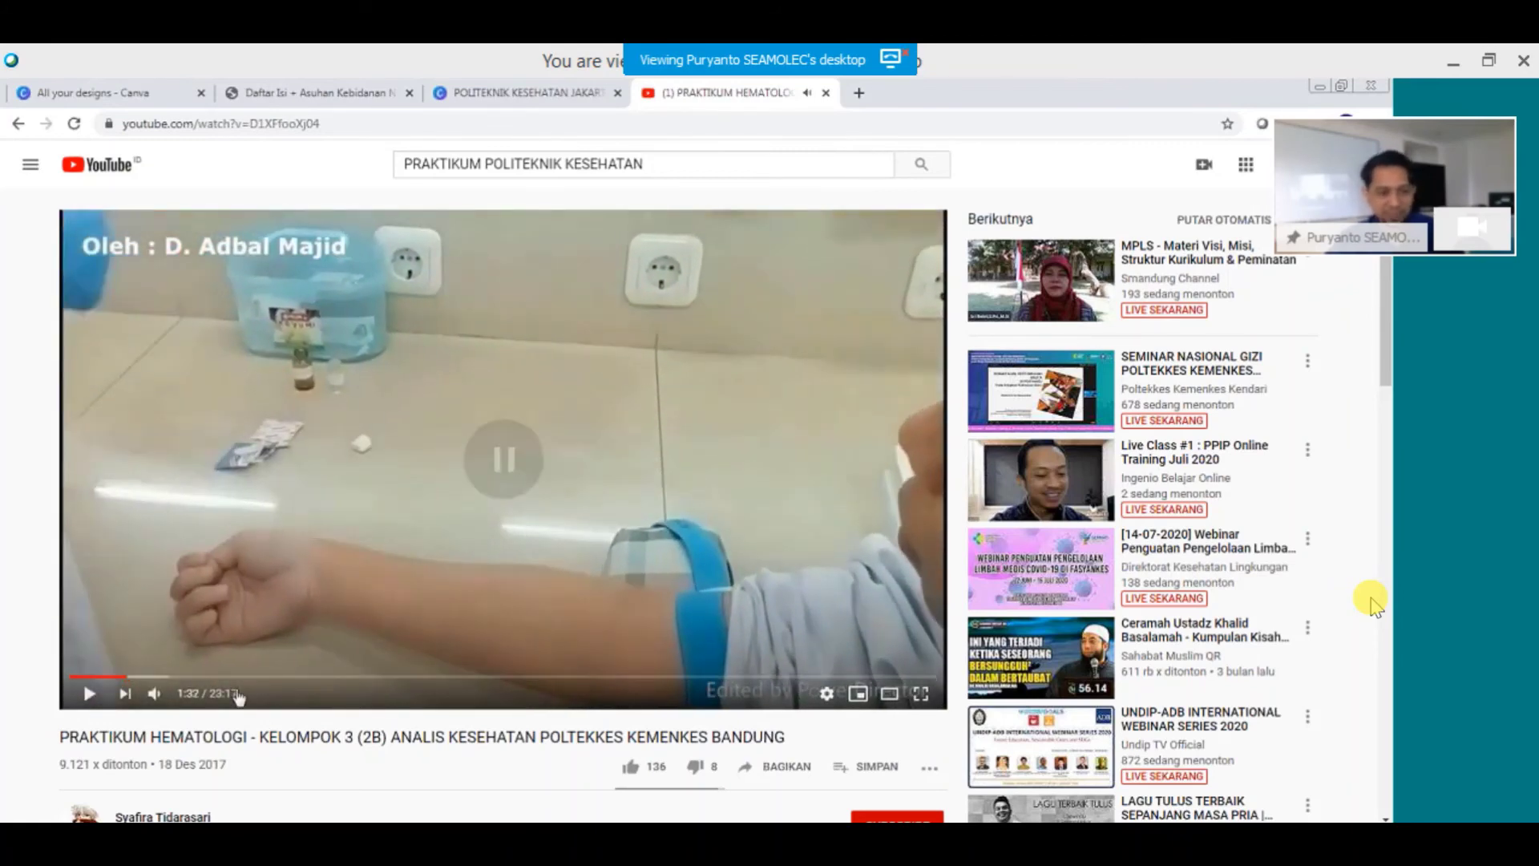
Copy the hematology video's share link to the clipboard.
left_click(763, 769)
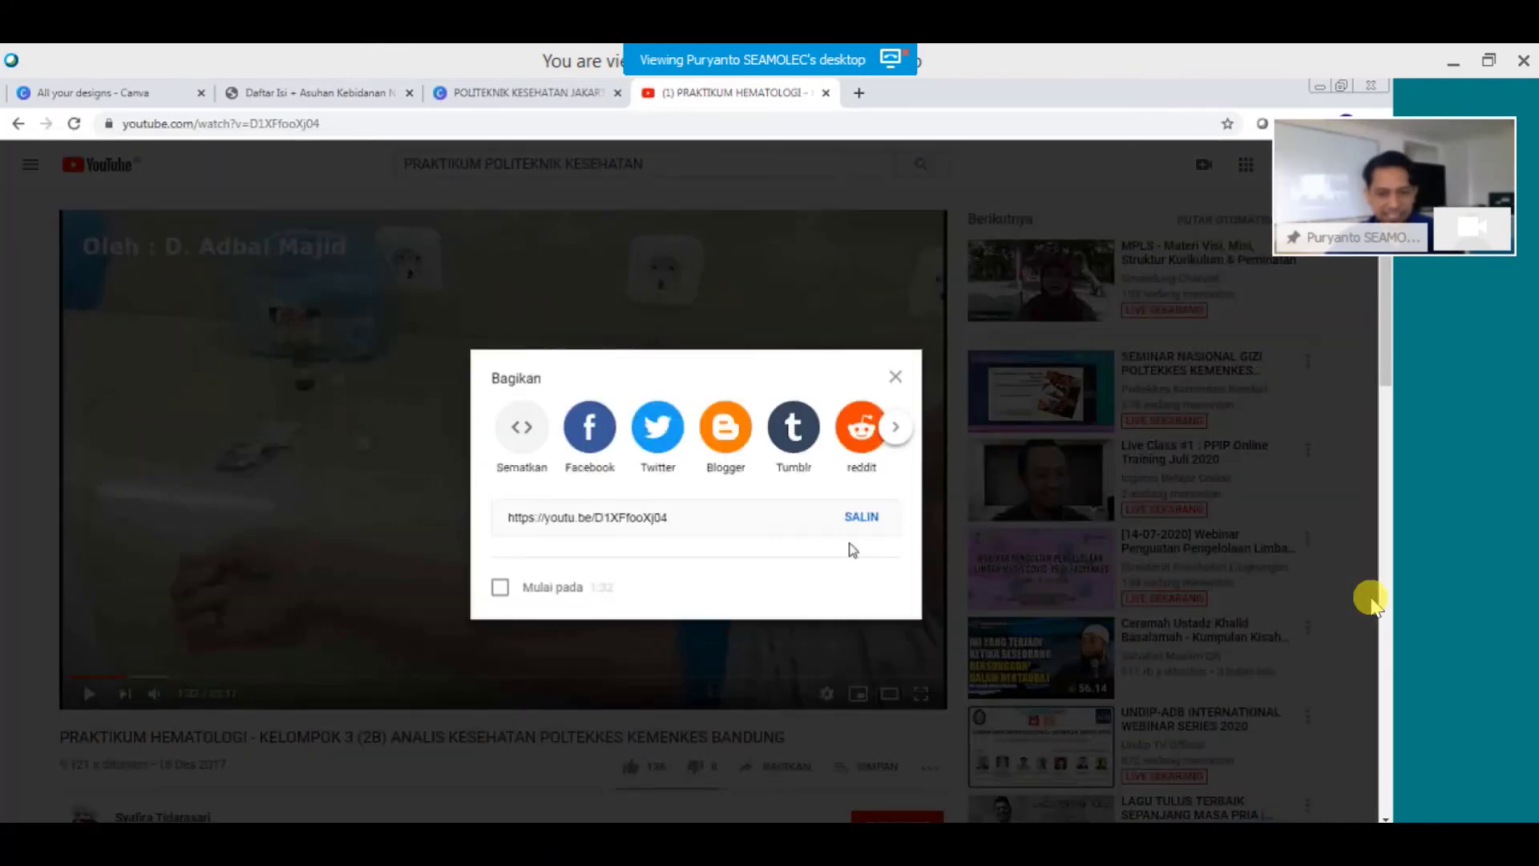
left_click(860, 517)
key("ctrl+c")
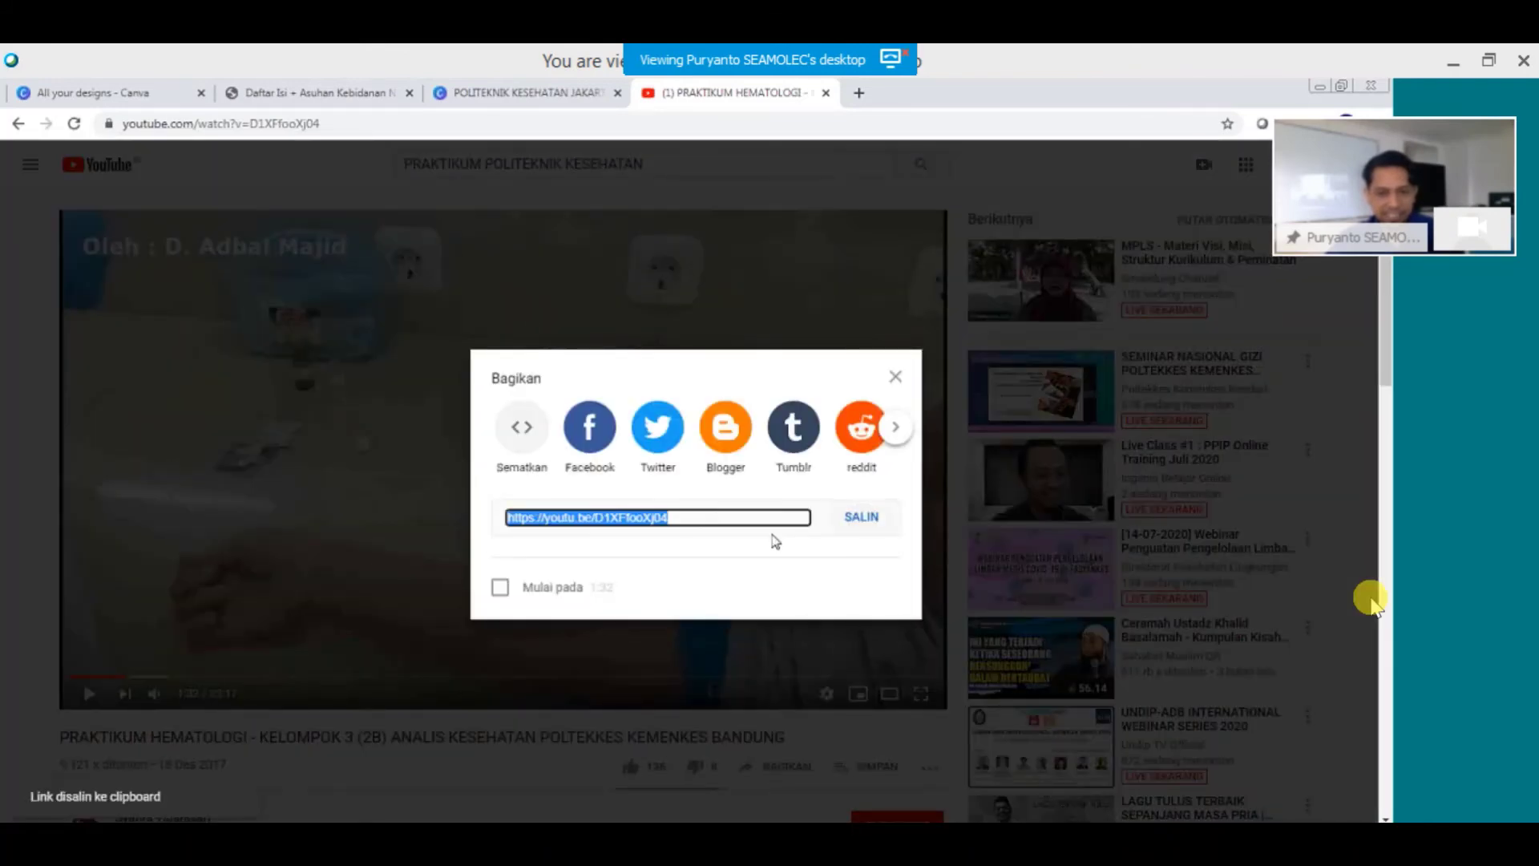
Return to the POLITEKNIK KESEHATAN JAKARTA design and embed the copied YouTube link on page 4 through Embeds.
left_click(498, 93)
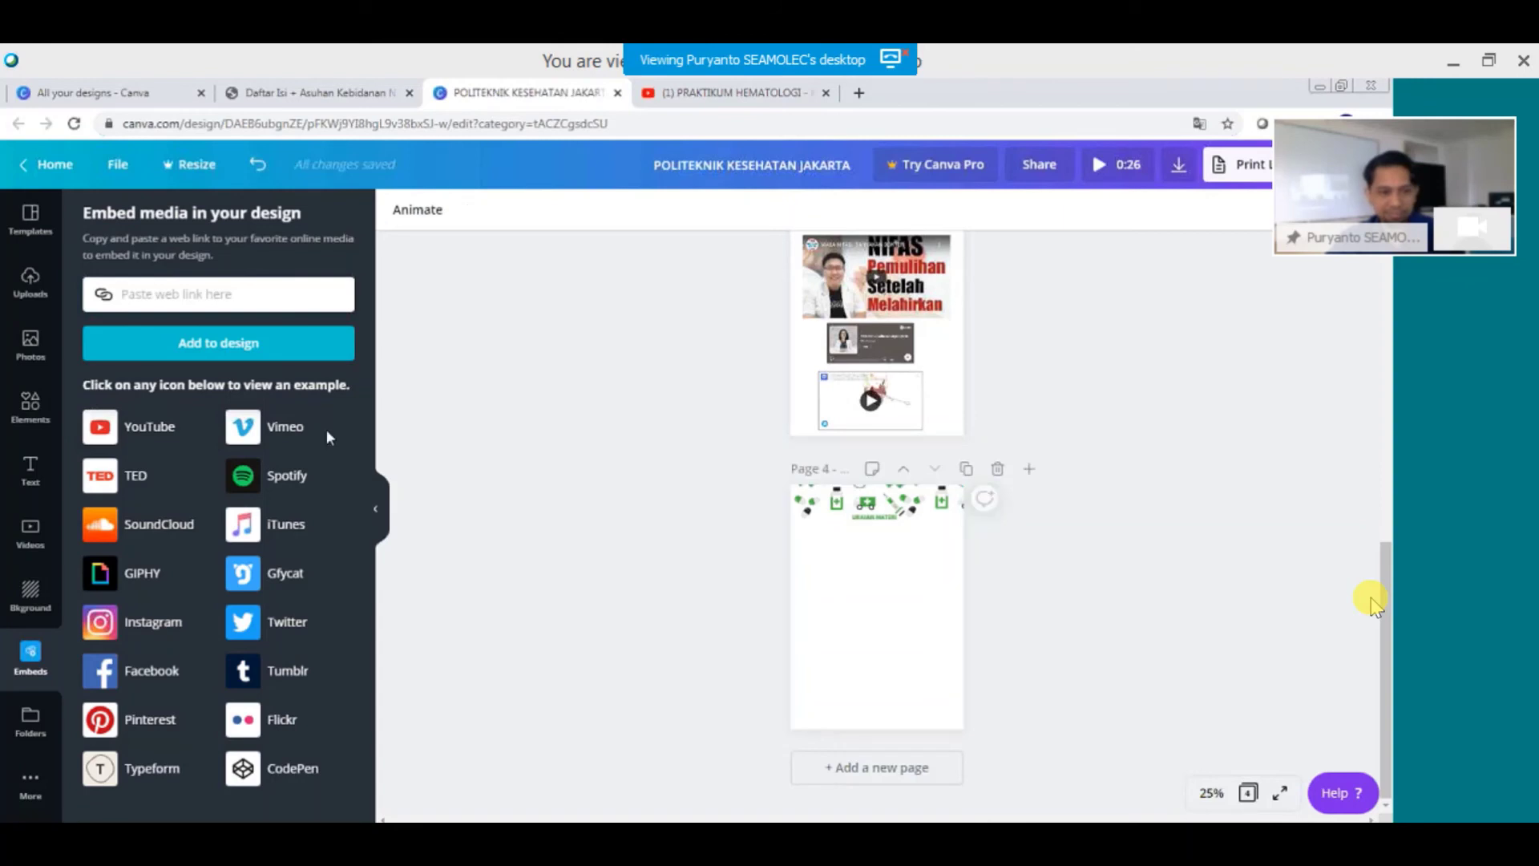
left_click(214, 294)
key("ctrl+v")
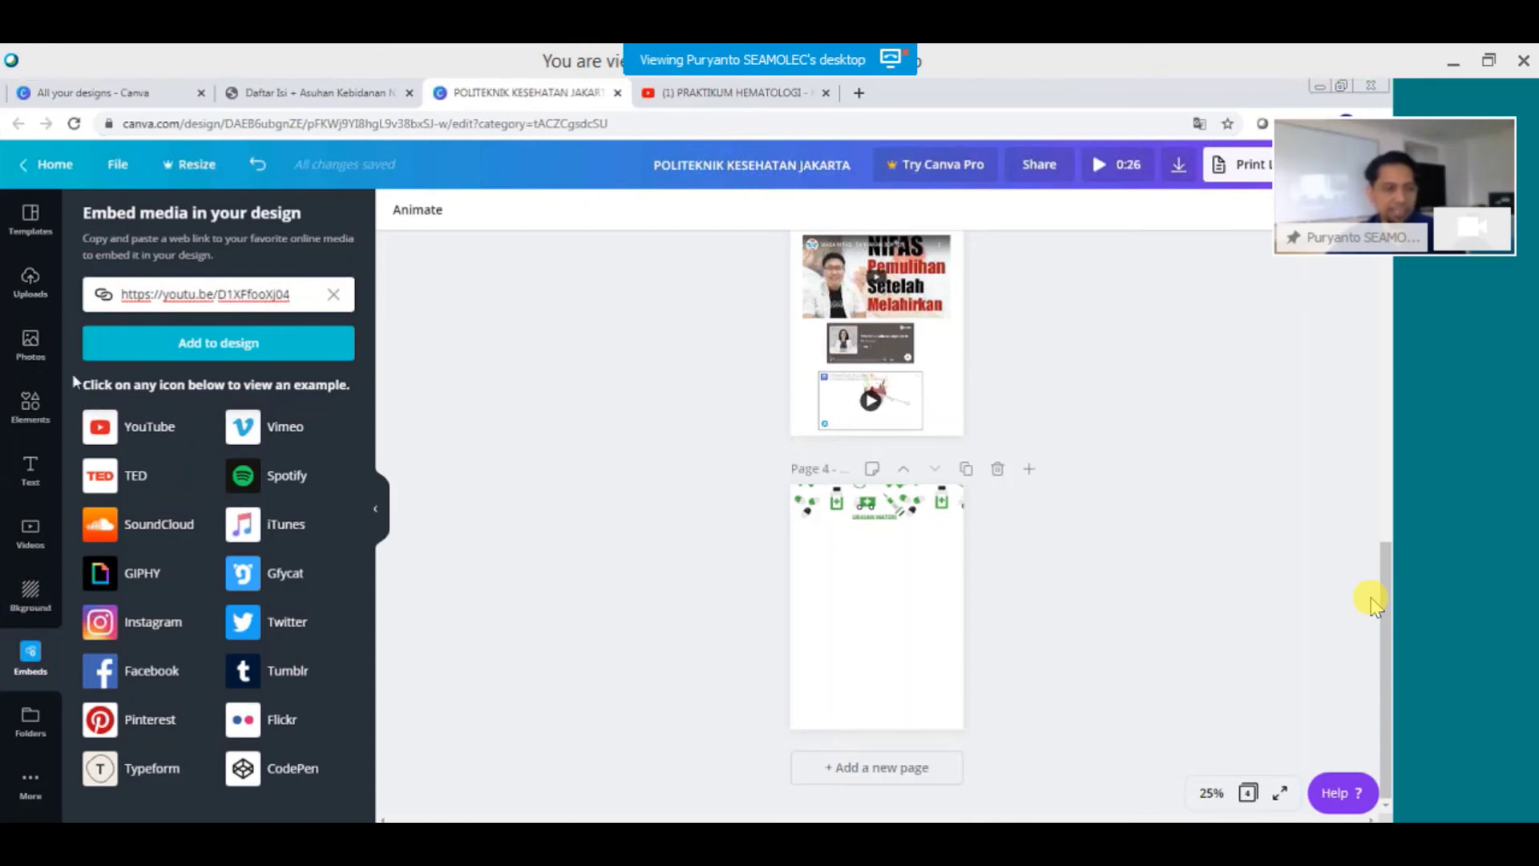
left_click(32, 789)
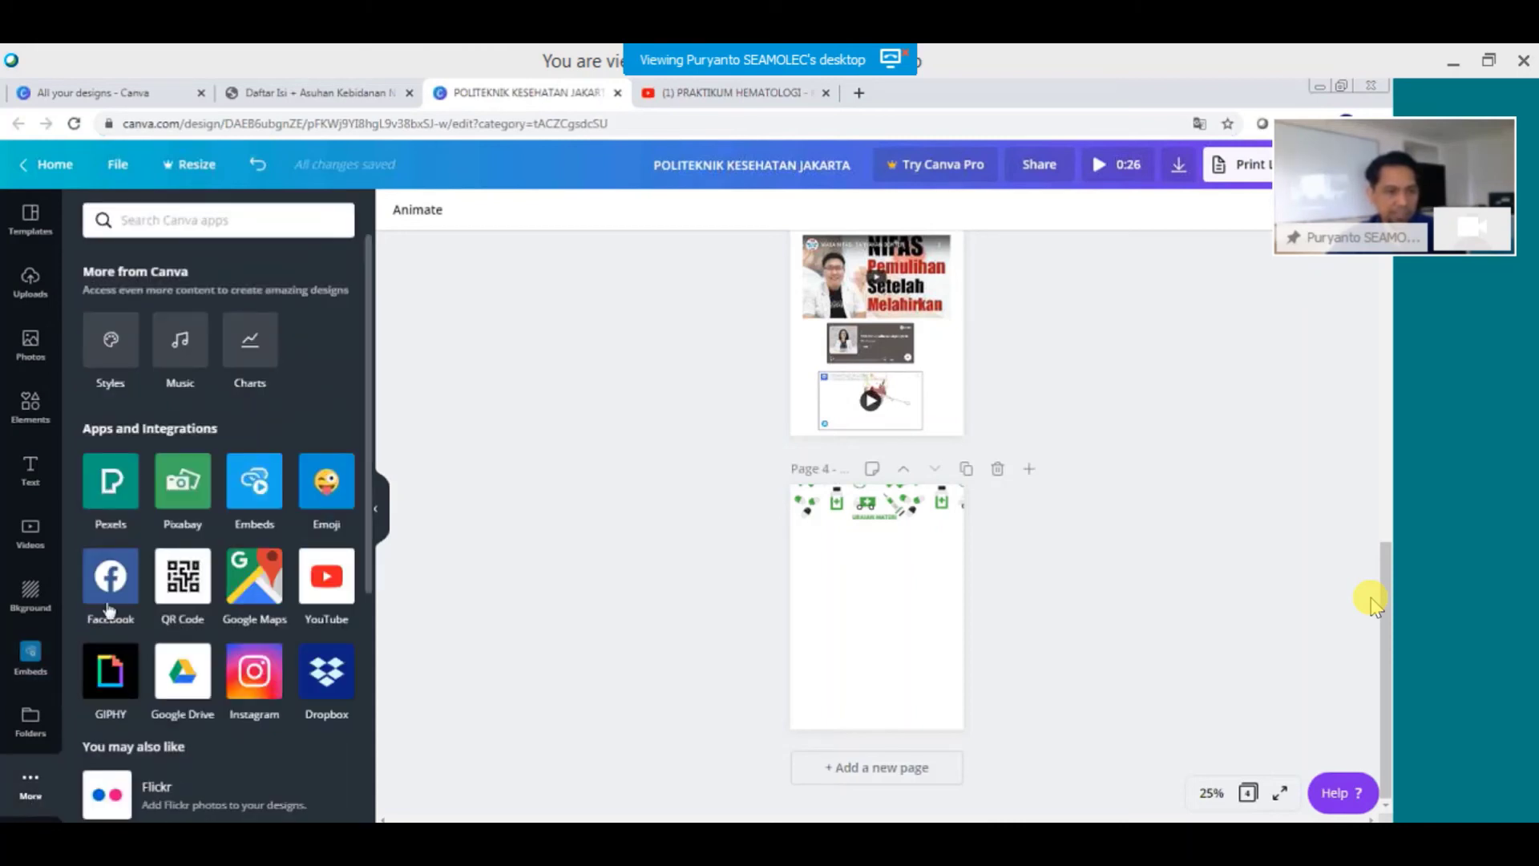
left_click(265, 497)
left_click_drag(291, 294, 120, 294)
key("ctrl+v")
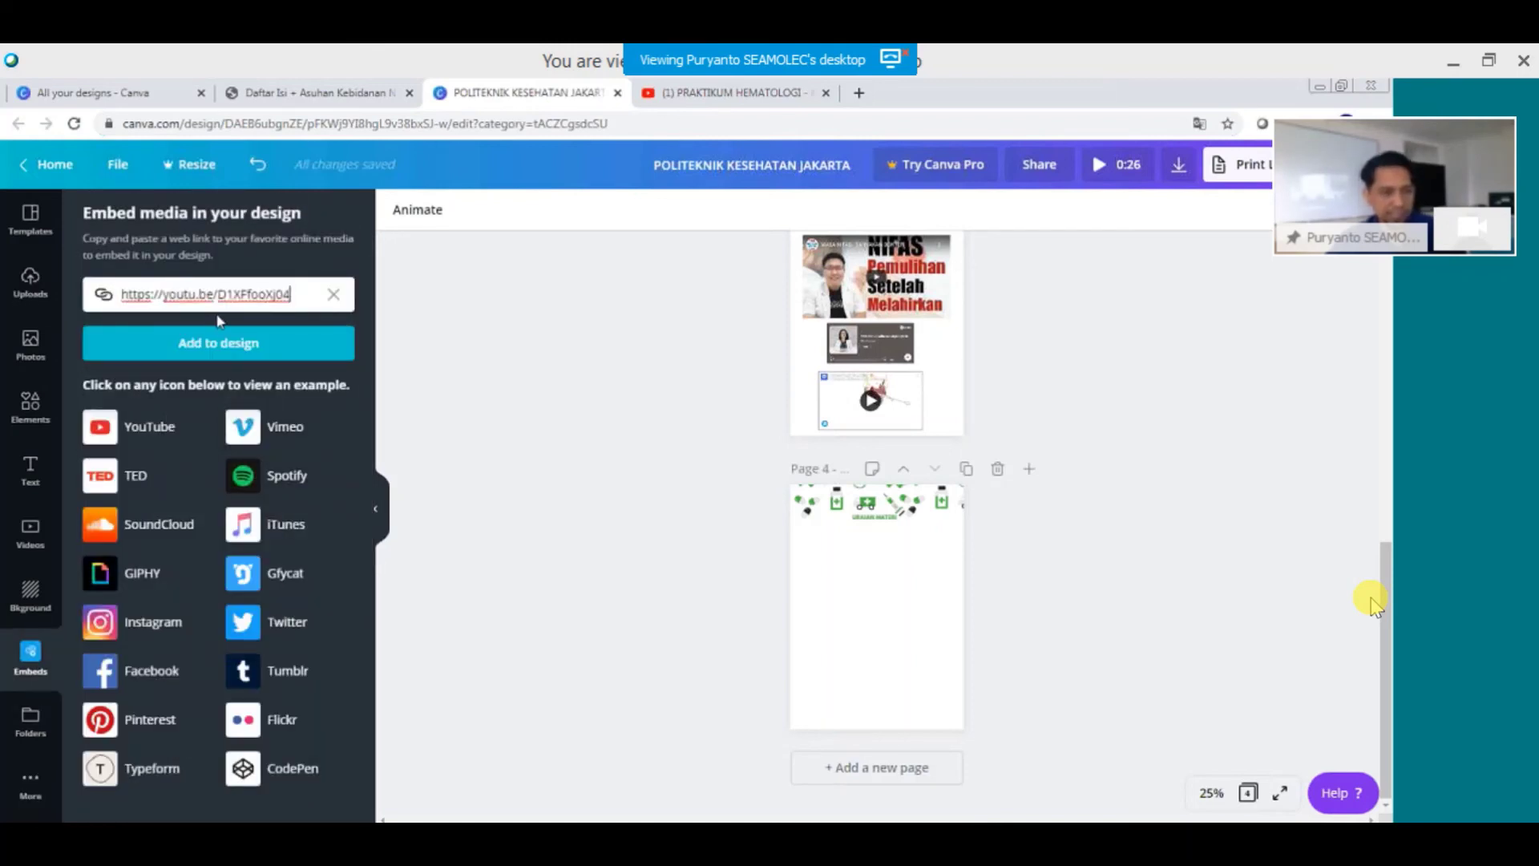
left_click(238, 347)
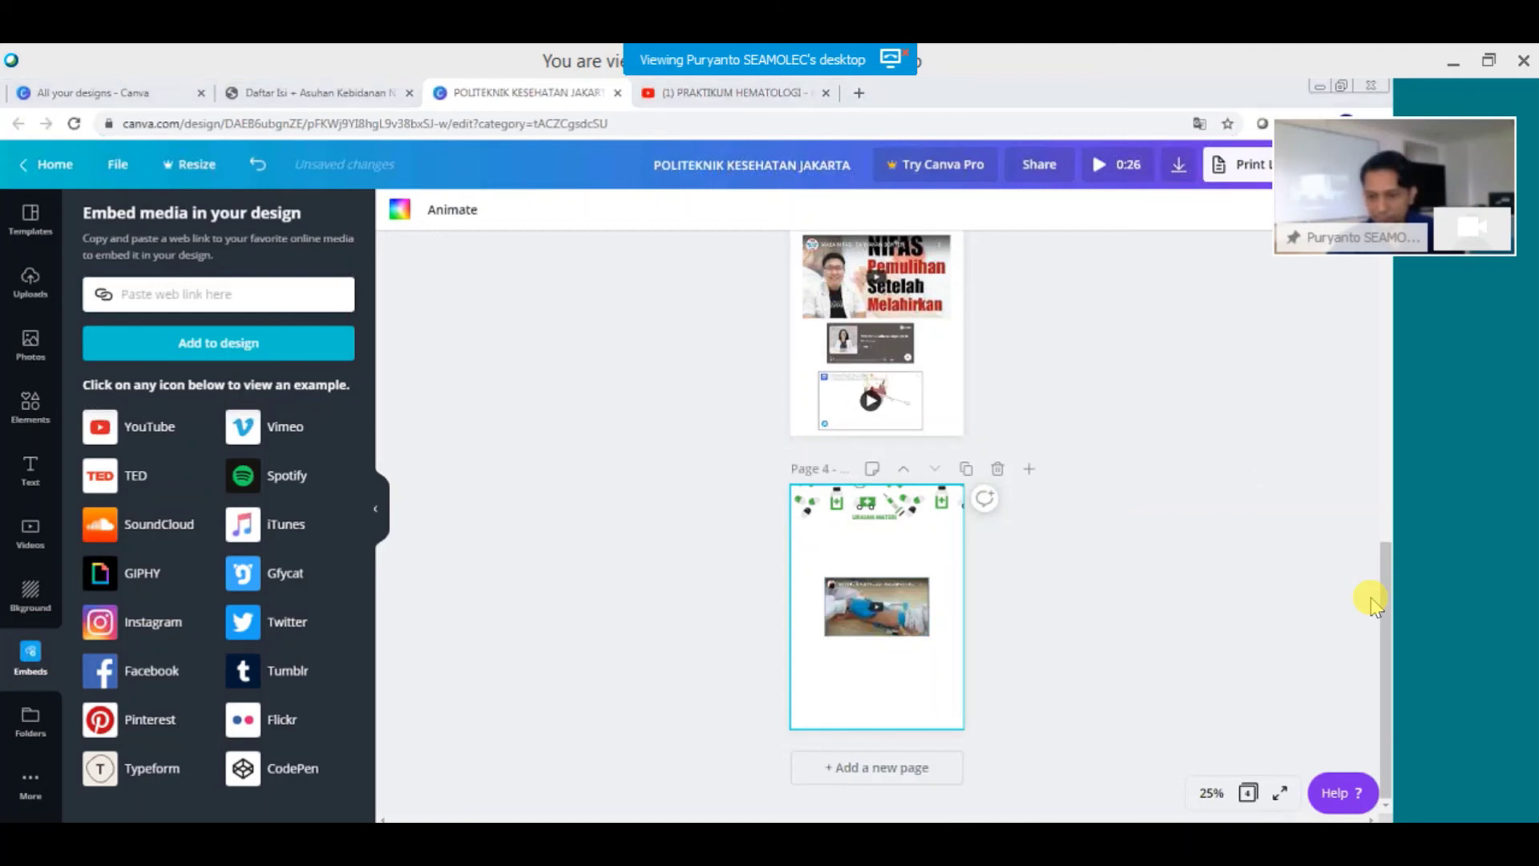
Move the embedded hematology video up beneath page 4's URAIAN MATERI title and enlarge it, working at 100% zoom.
left_click(1214, 801)
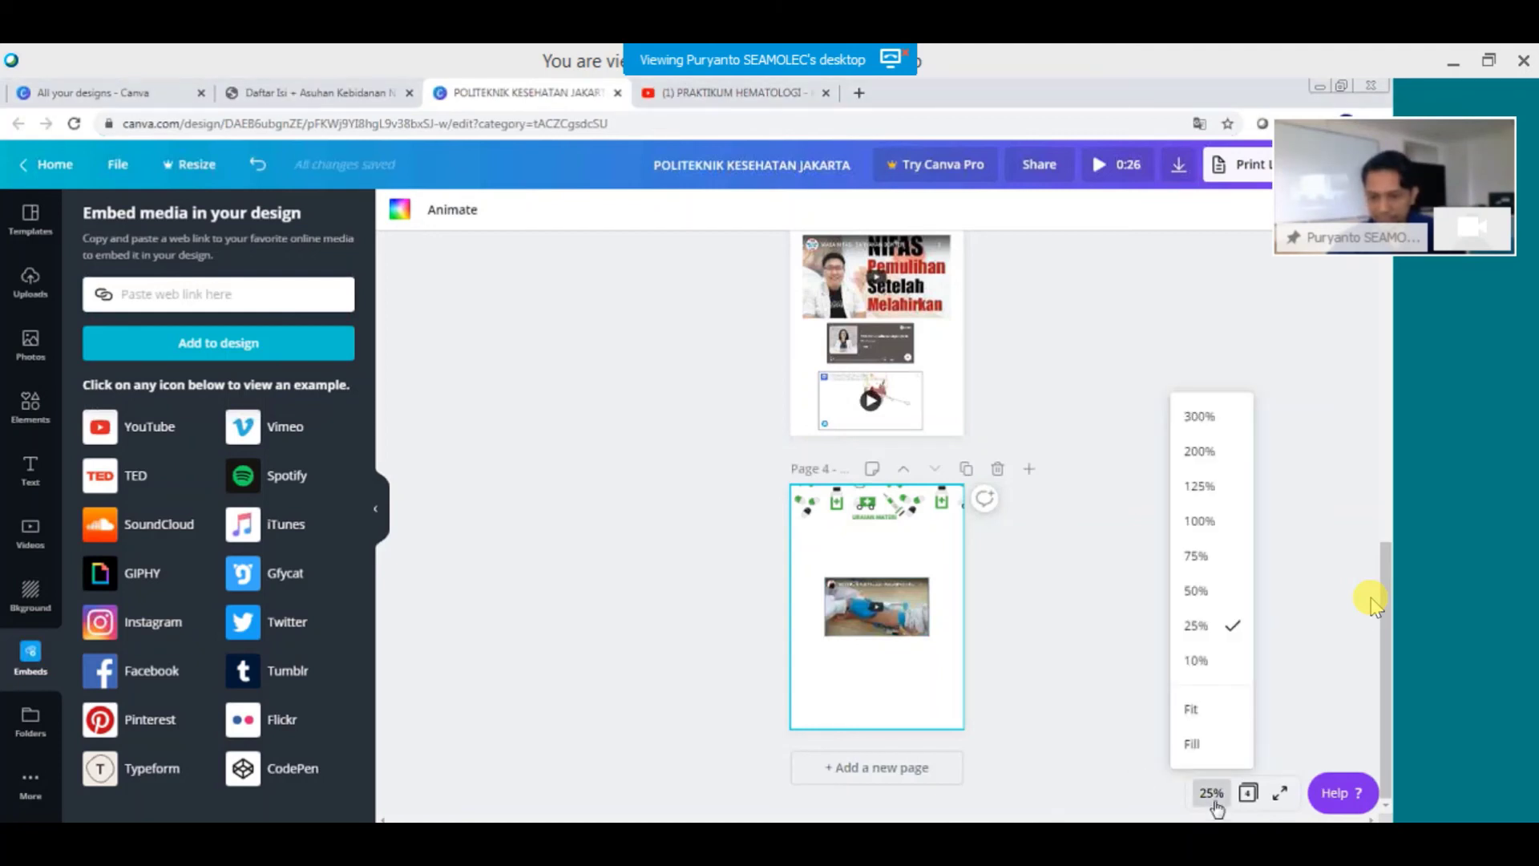
left_click(1197, 558)
left_click(1211, 792)
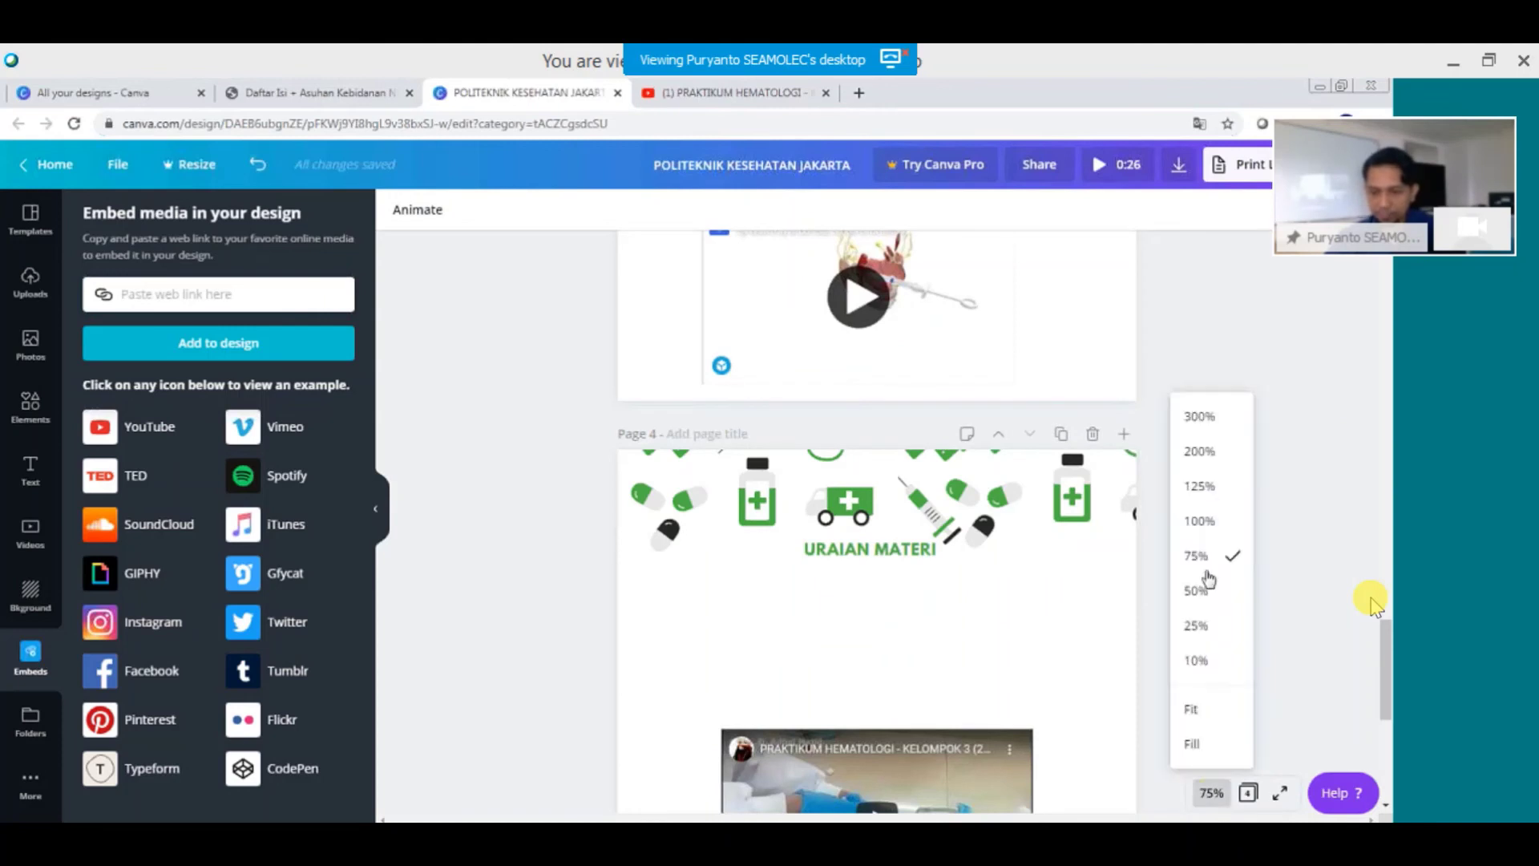
left_click(1199, 523)
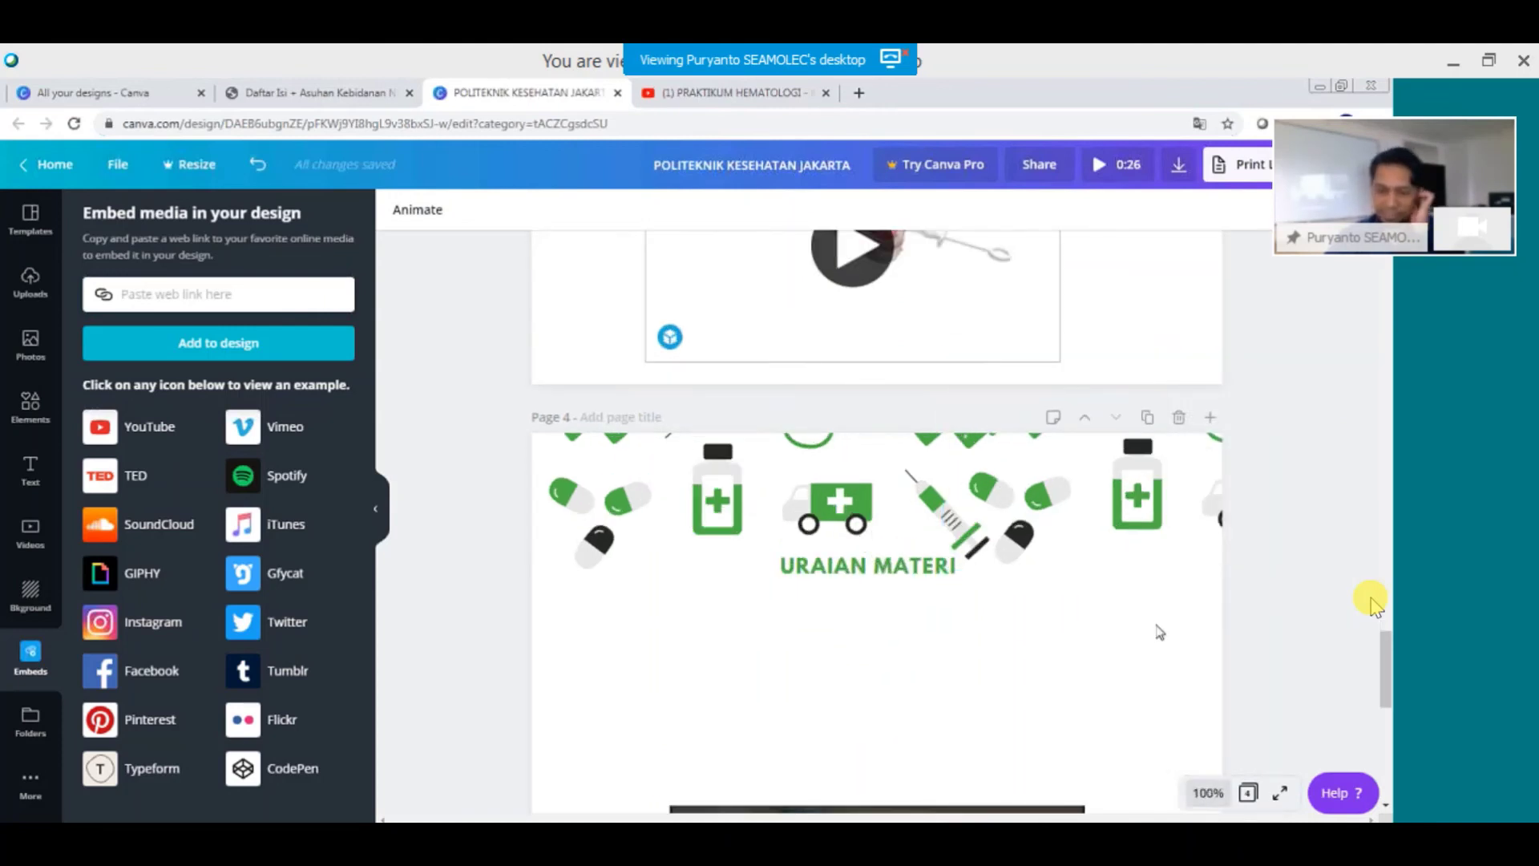
scroll(1159, 632, "down", 5)
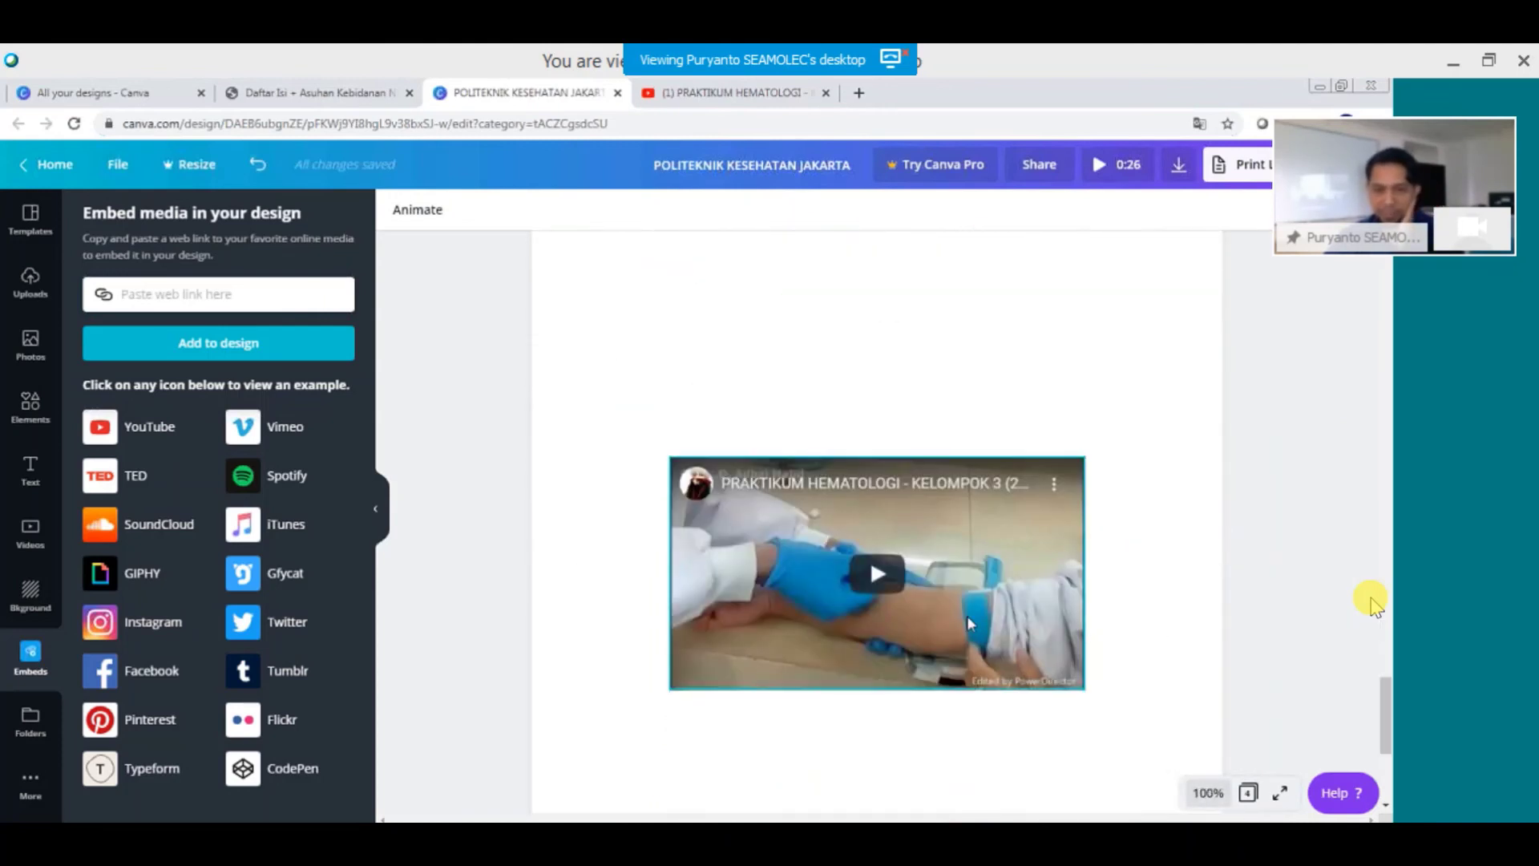
left_click(968, 619)
left_click_drag(1005, 656, 940, 430)
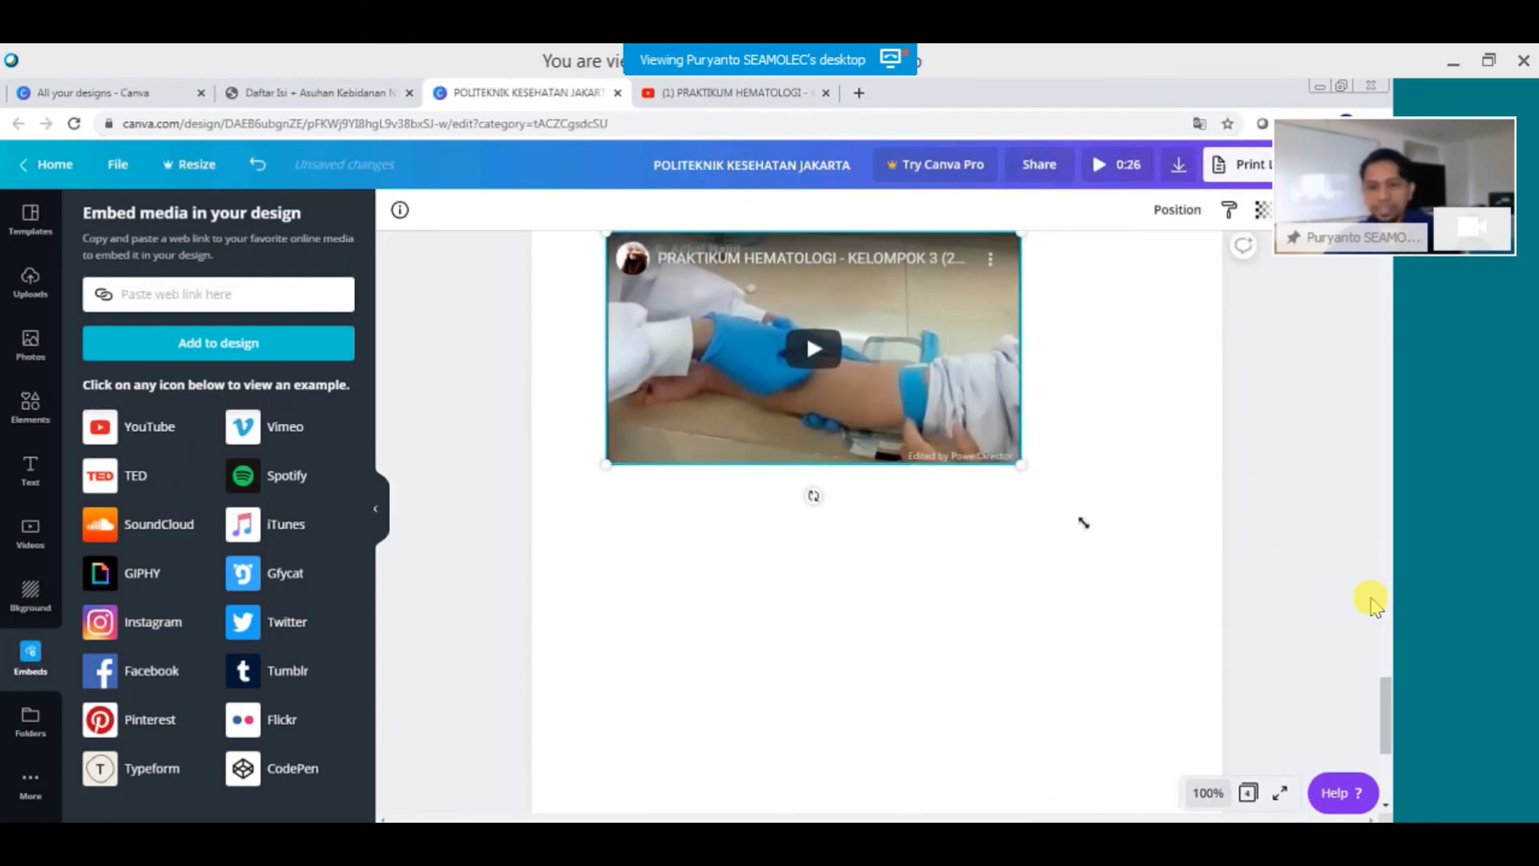
left_click_drag(1083, 523, 1083, 694)
left_click(1083, 694)
scroll(1082, 694, "up", 1)
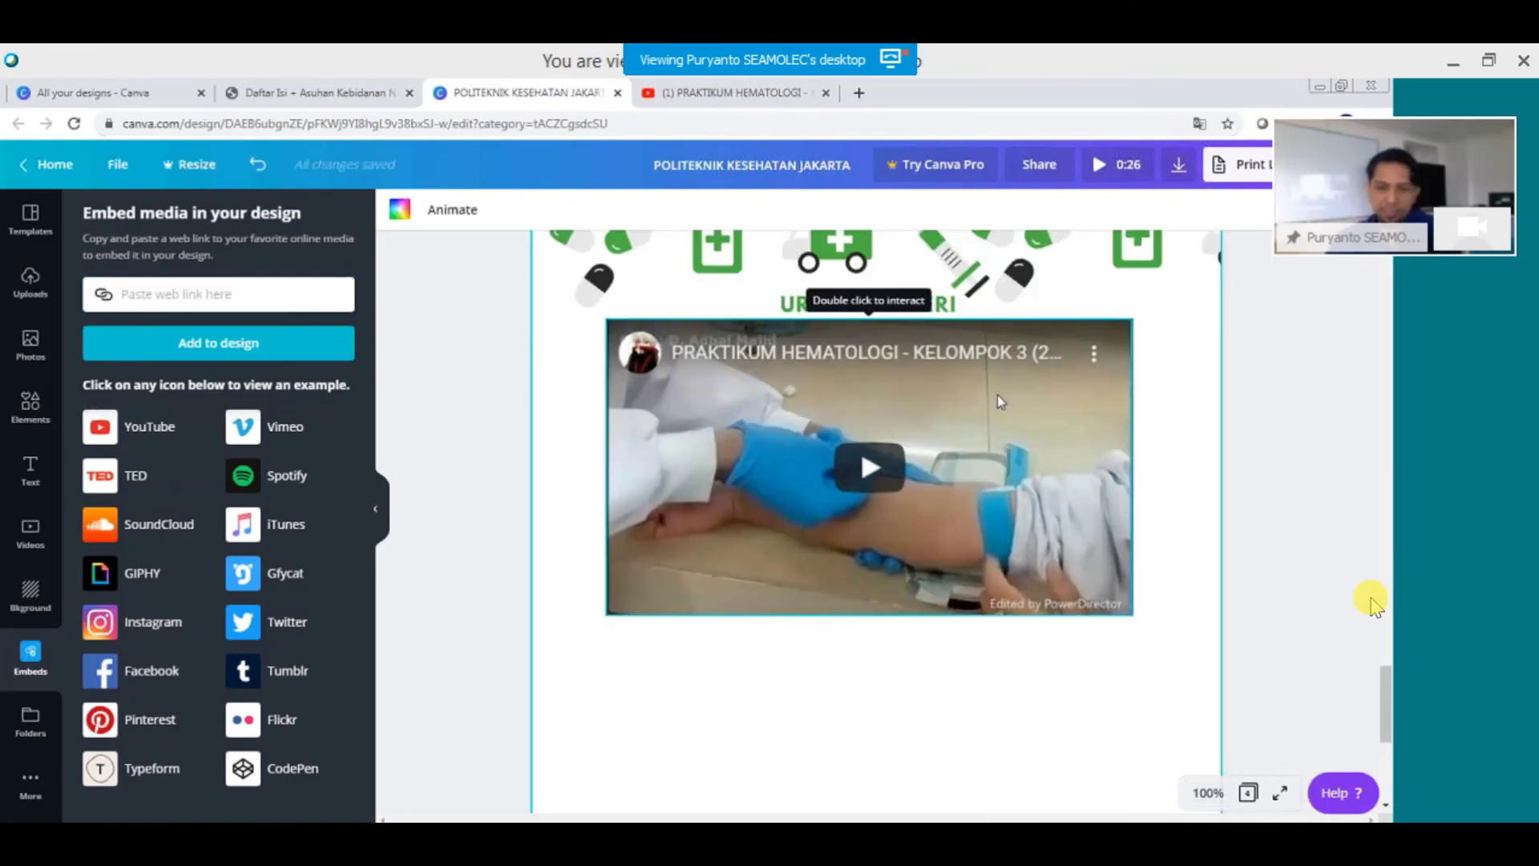
Shift the embedded video slightly down to leave a gap below the title, enlarge it a little more, and deselect it.
left_click_drag(1000, 400, 997, 433)
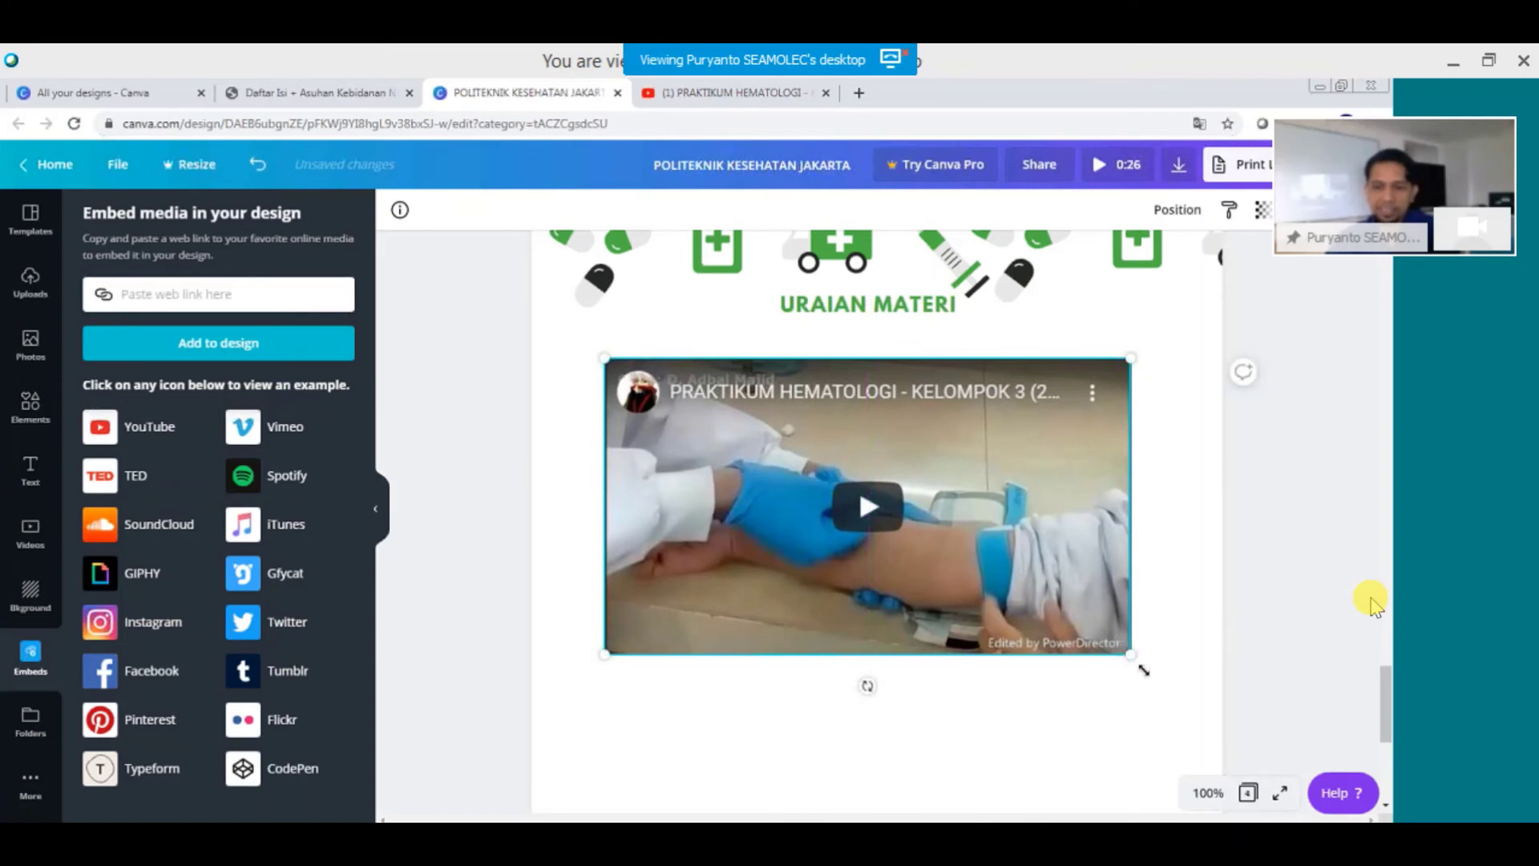
left_click_drag(1144, 670, 1154, 690)
left_click(985, 749)
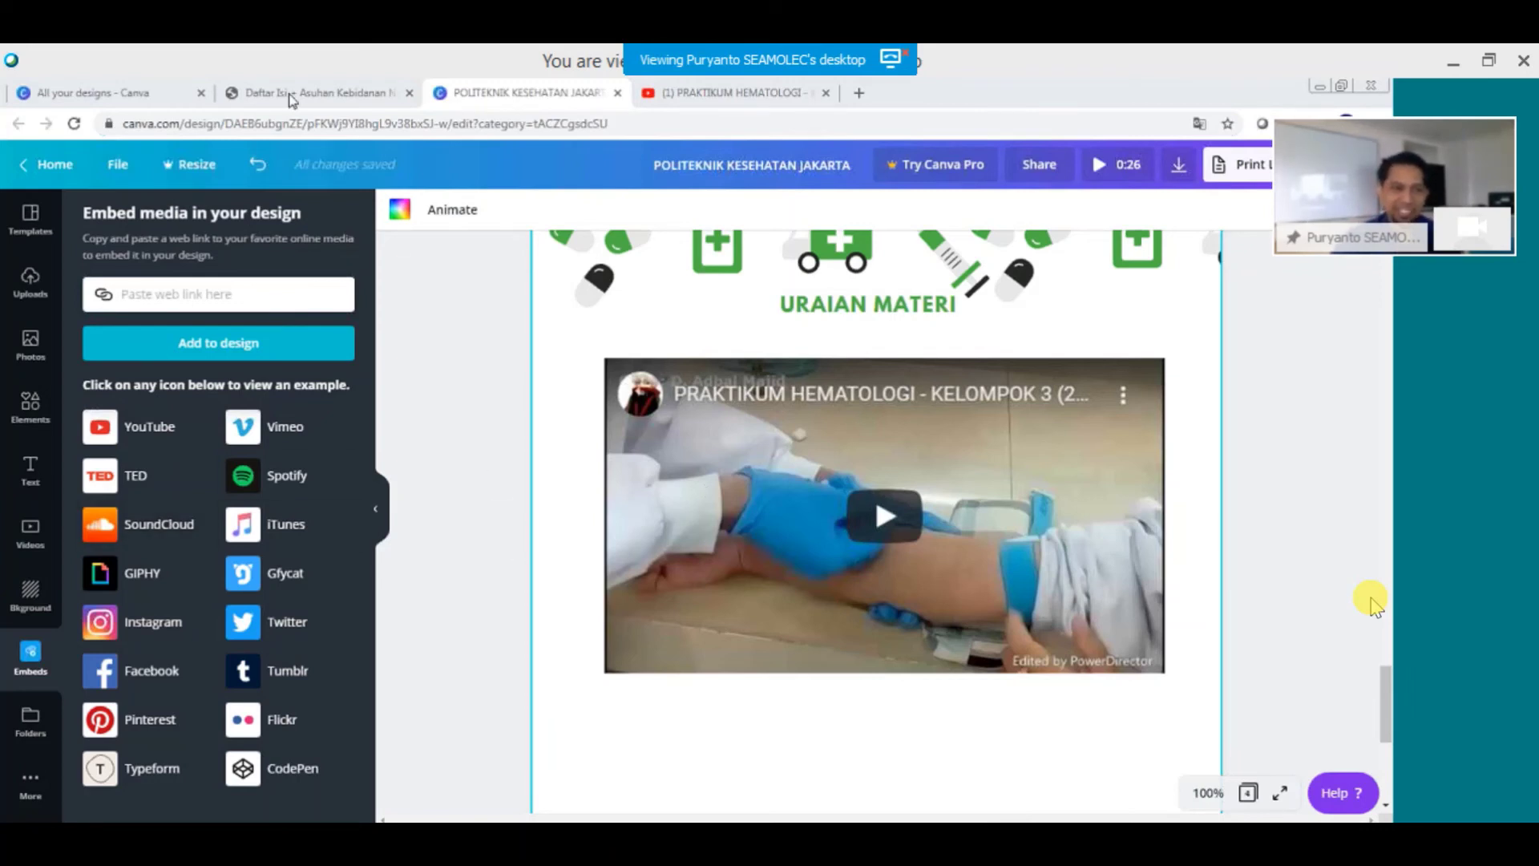
Replace the open Daftar Isi PDF page with a web search for "PDF CONVERT SONLINE" and open Smallpdf's Konverter PDF result.
left_click(351, 98)
type("s")
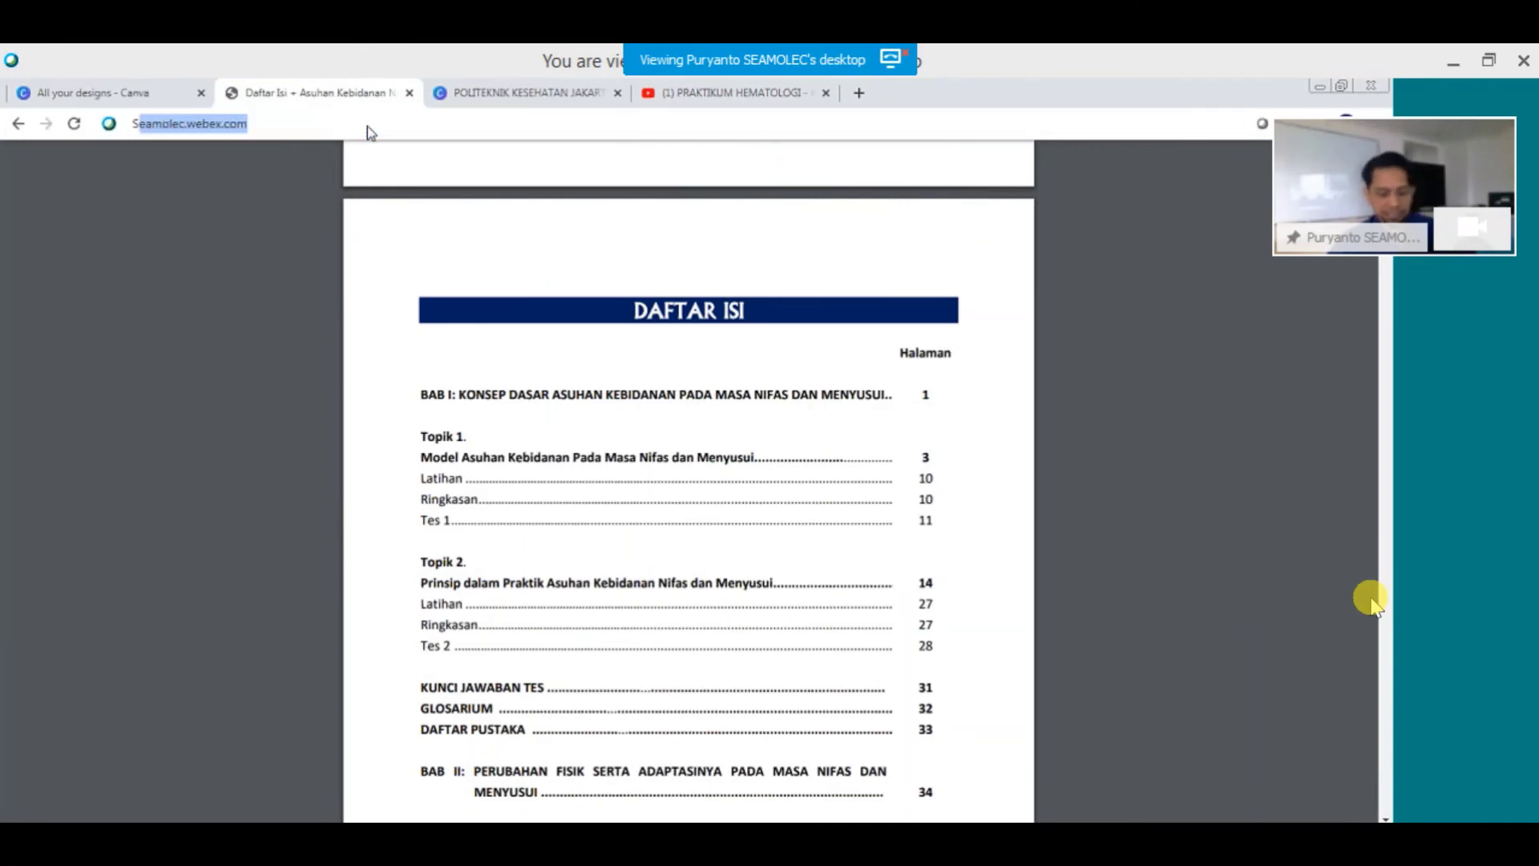
key("BackSpace")
key("BackSpace")
type("P")
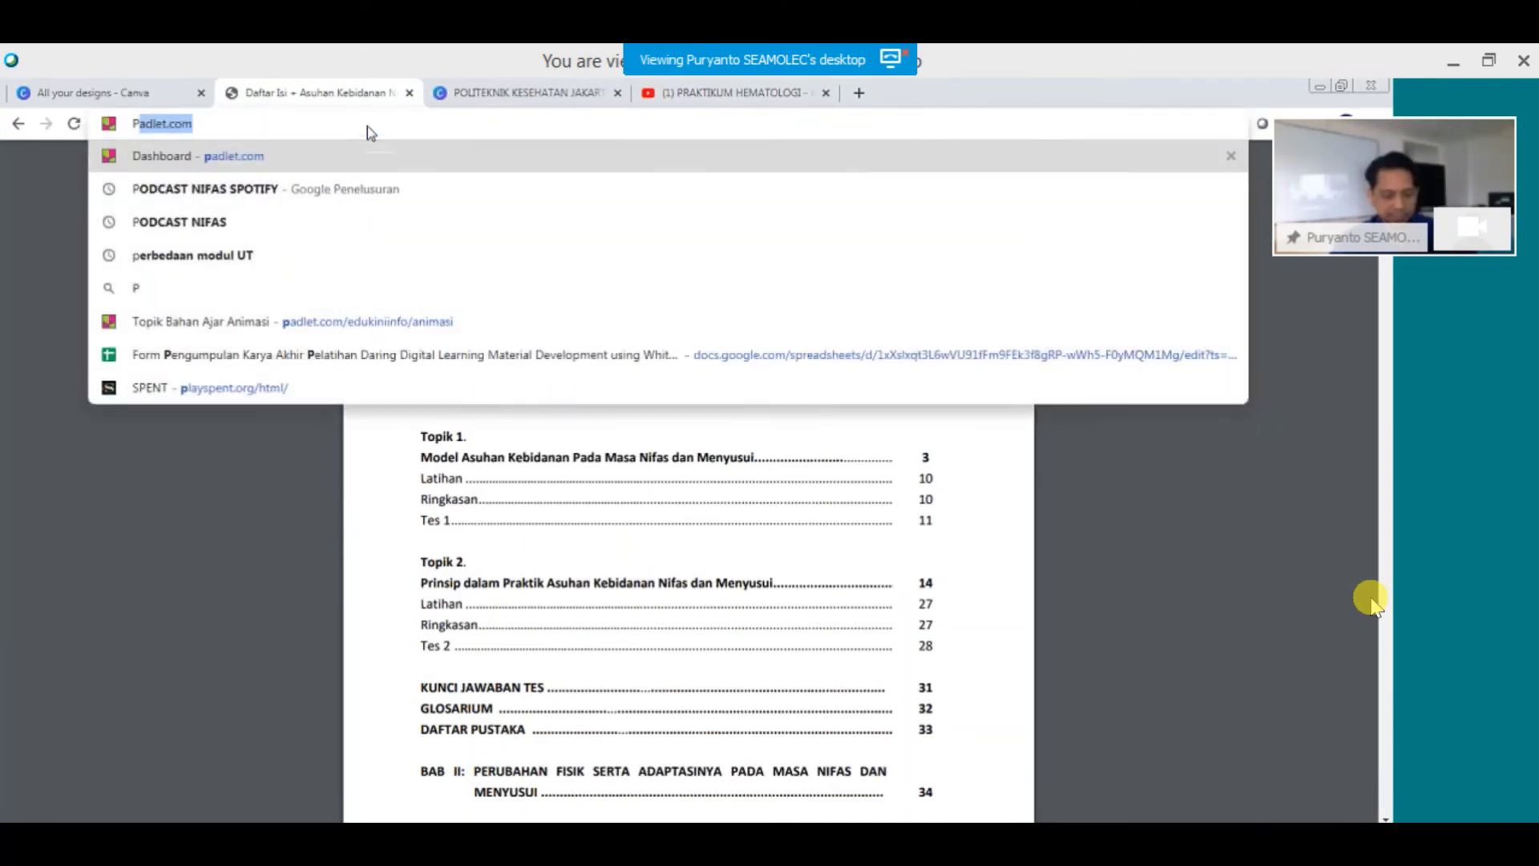
type("DF CON")
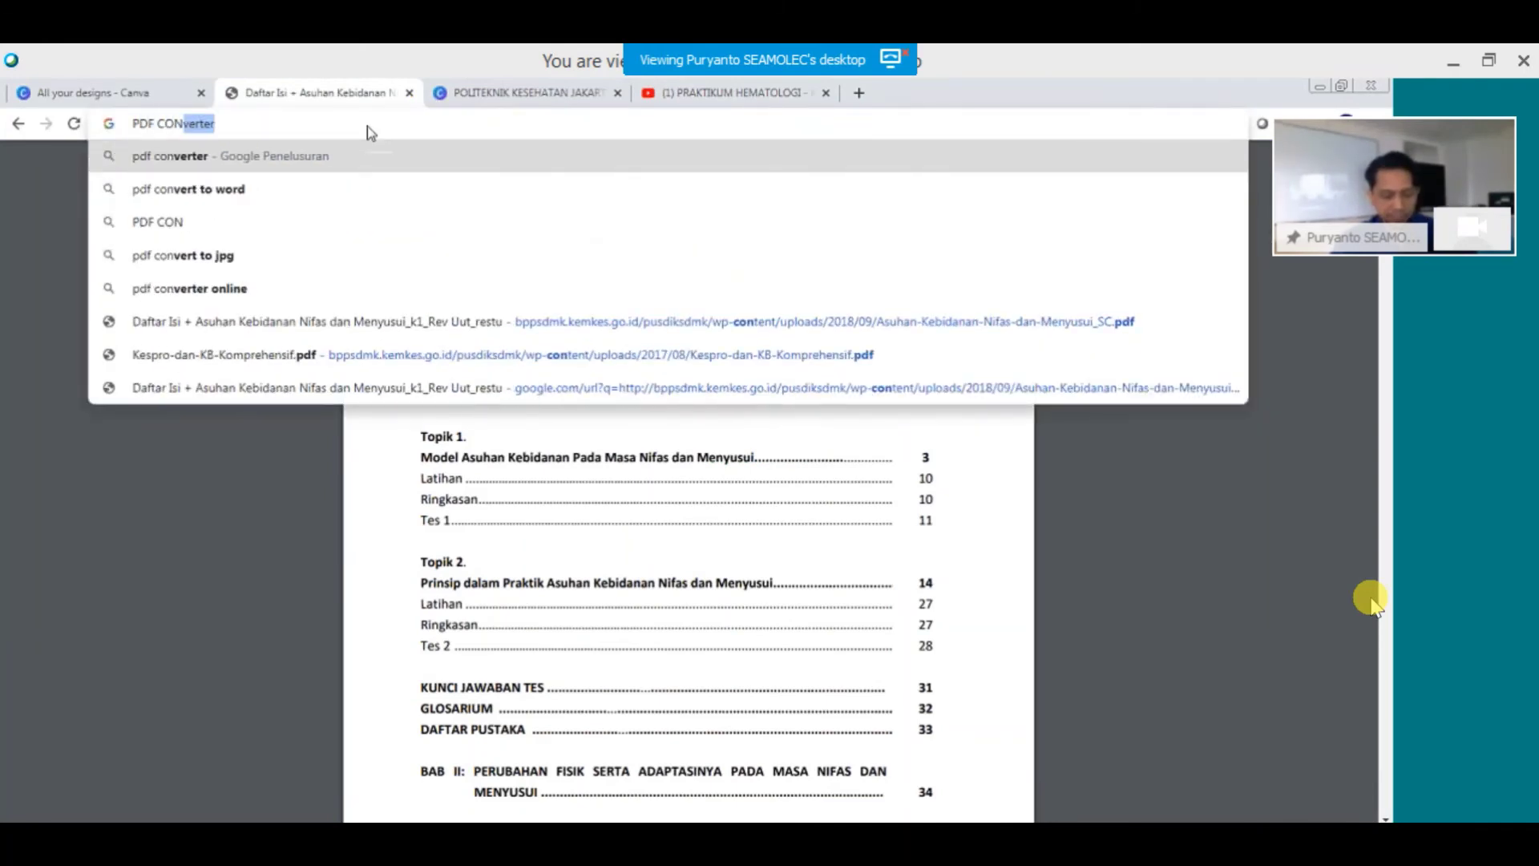
type("VERT")
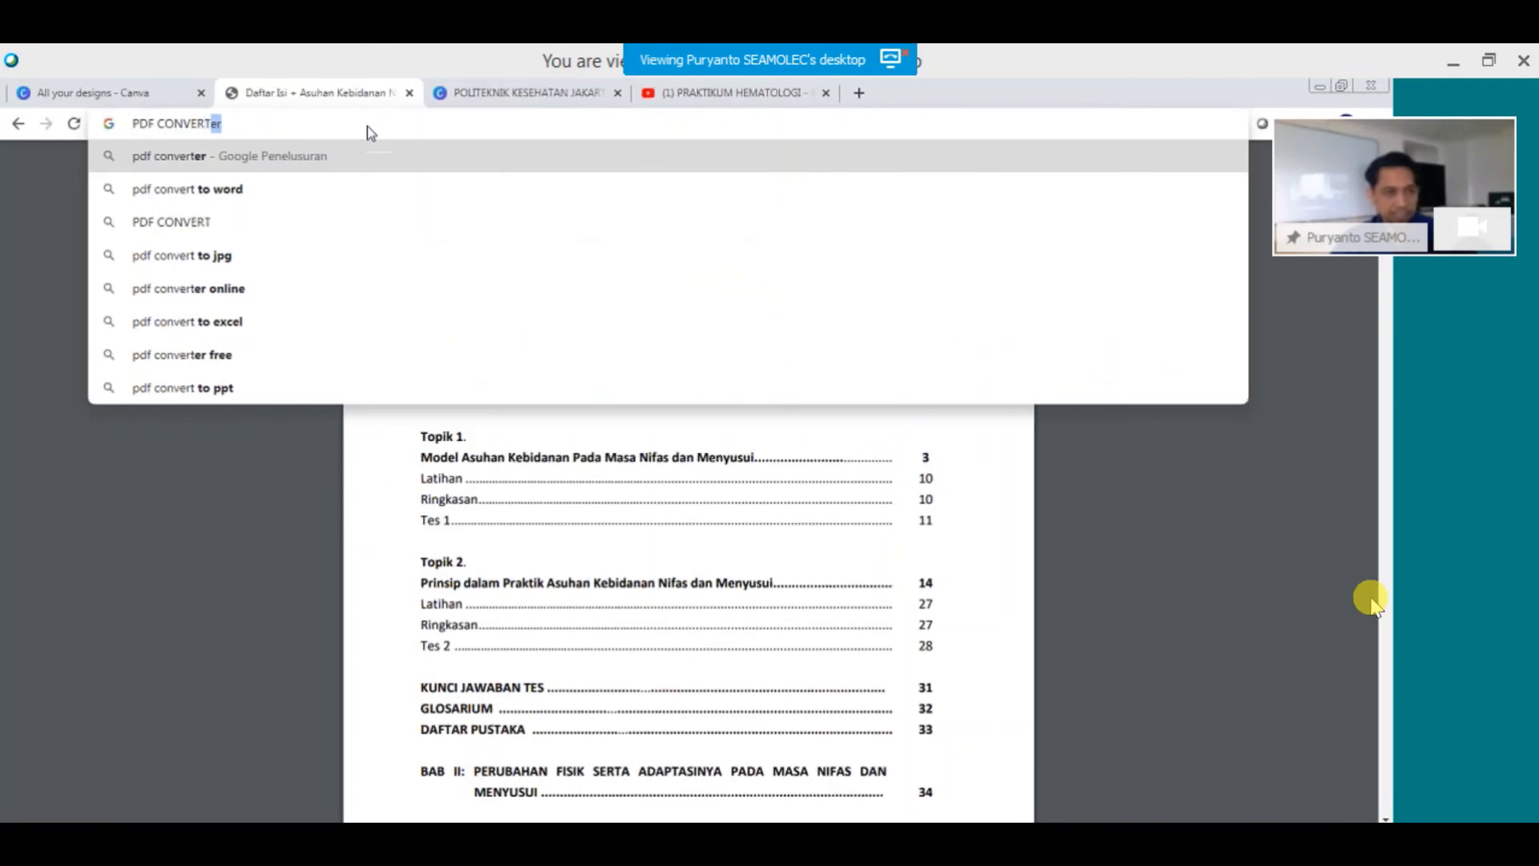
type(" S.")
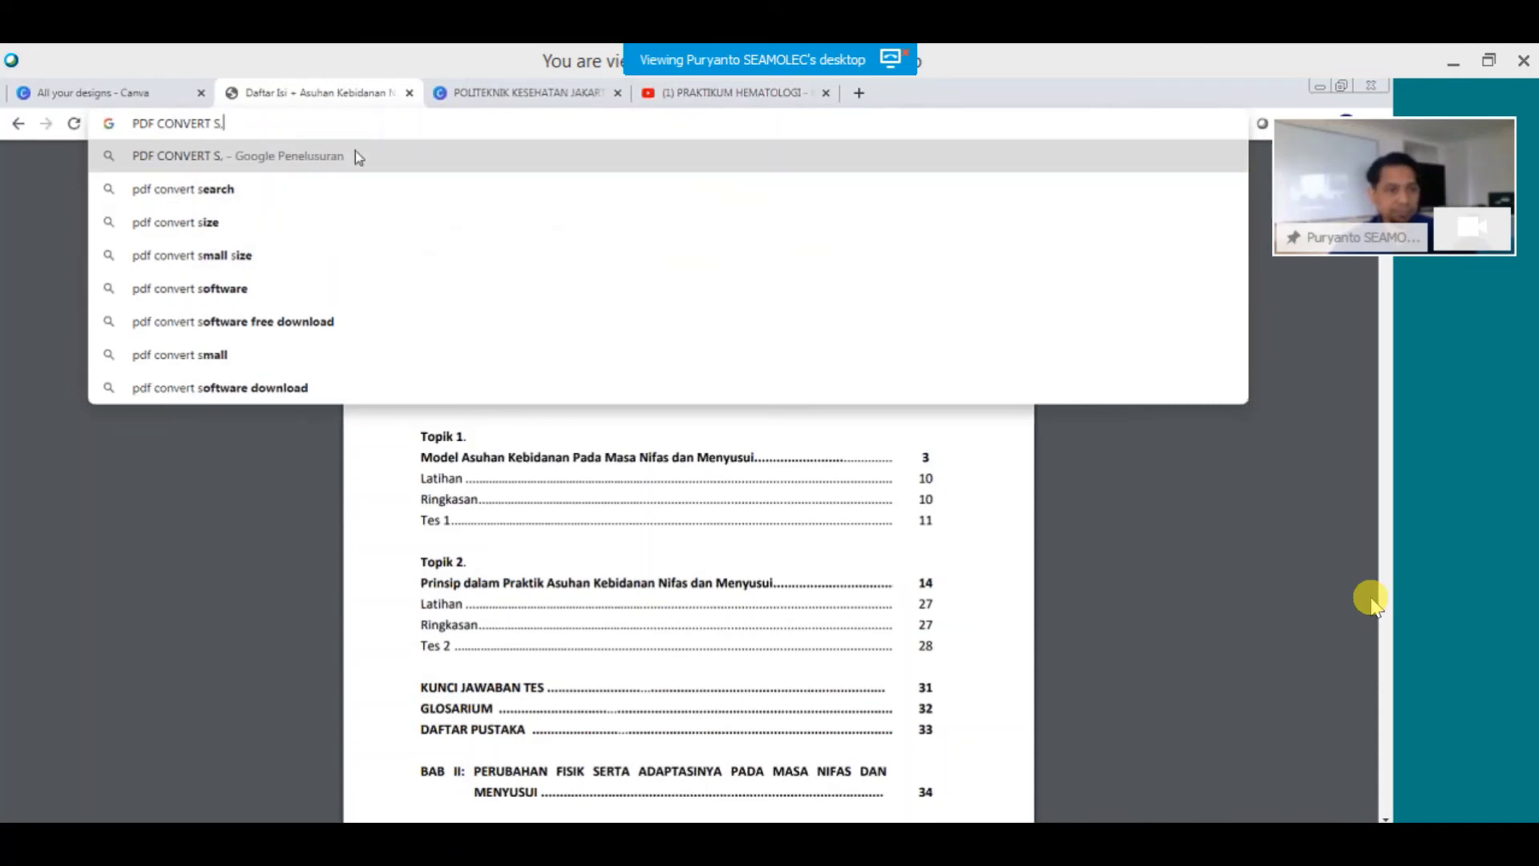
key("BackSpace")
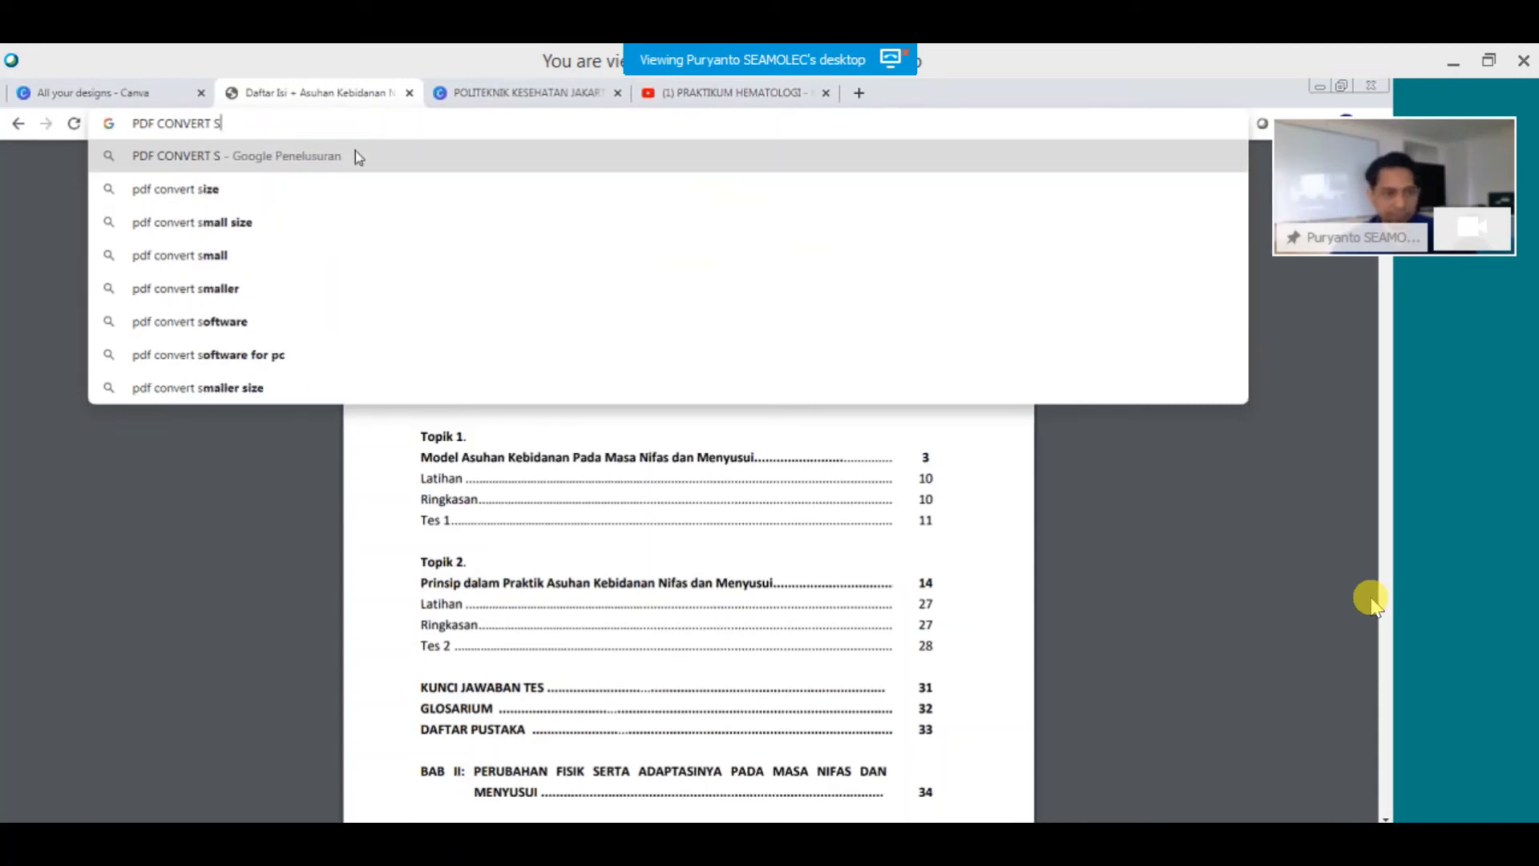
type("O")
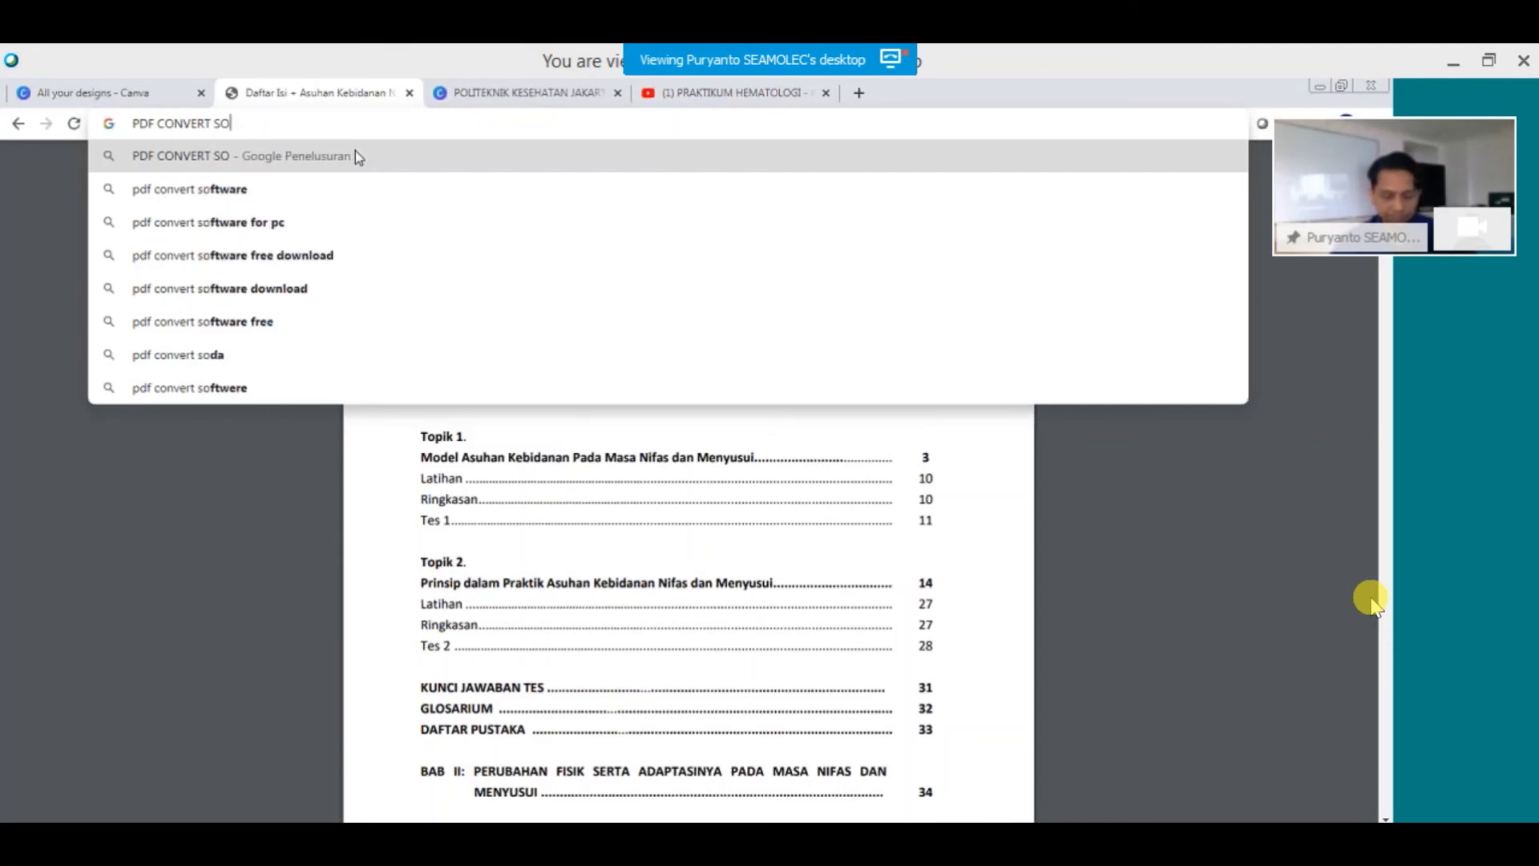
type("NLINE")
key("Return")
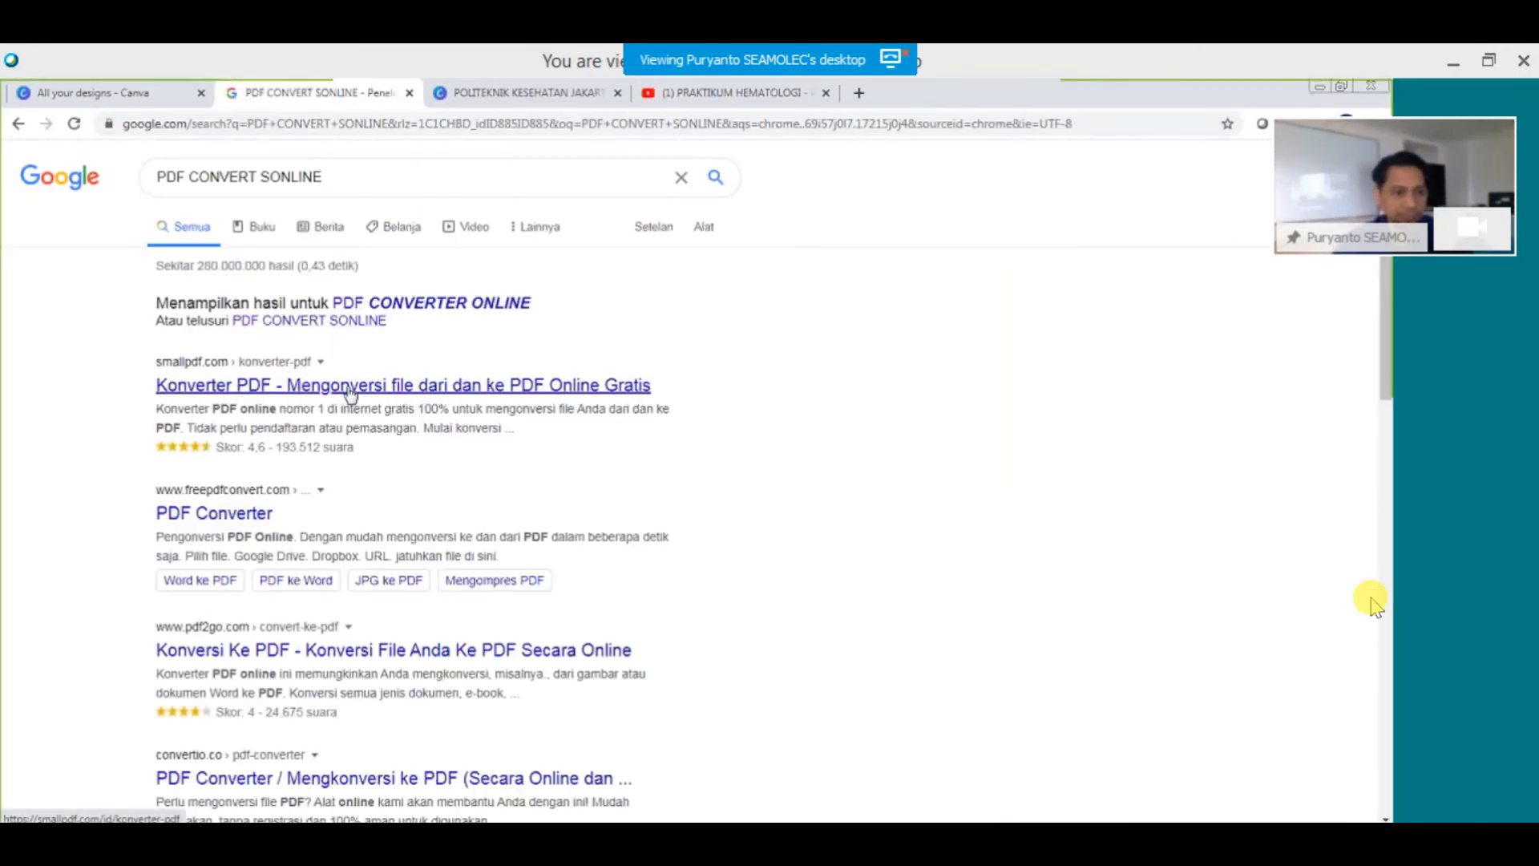
left_click(350, 388)
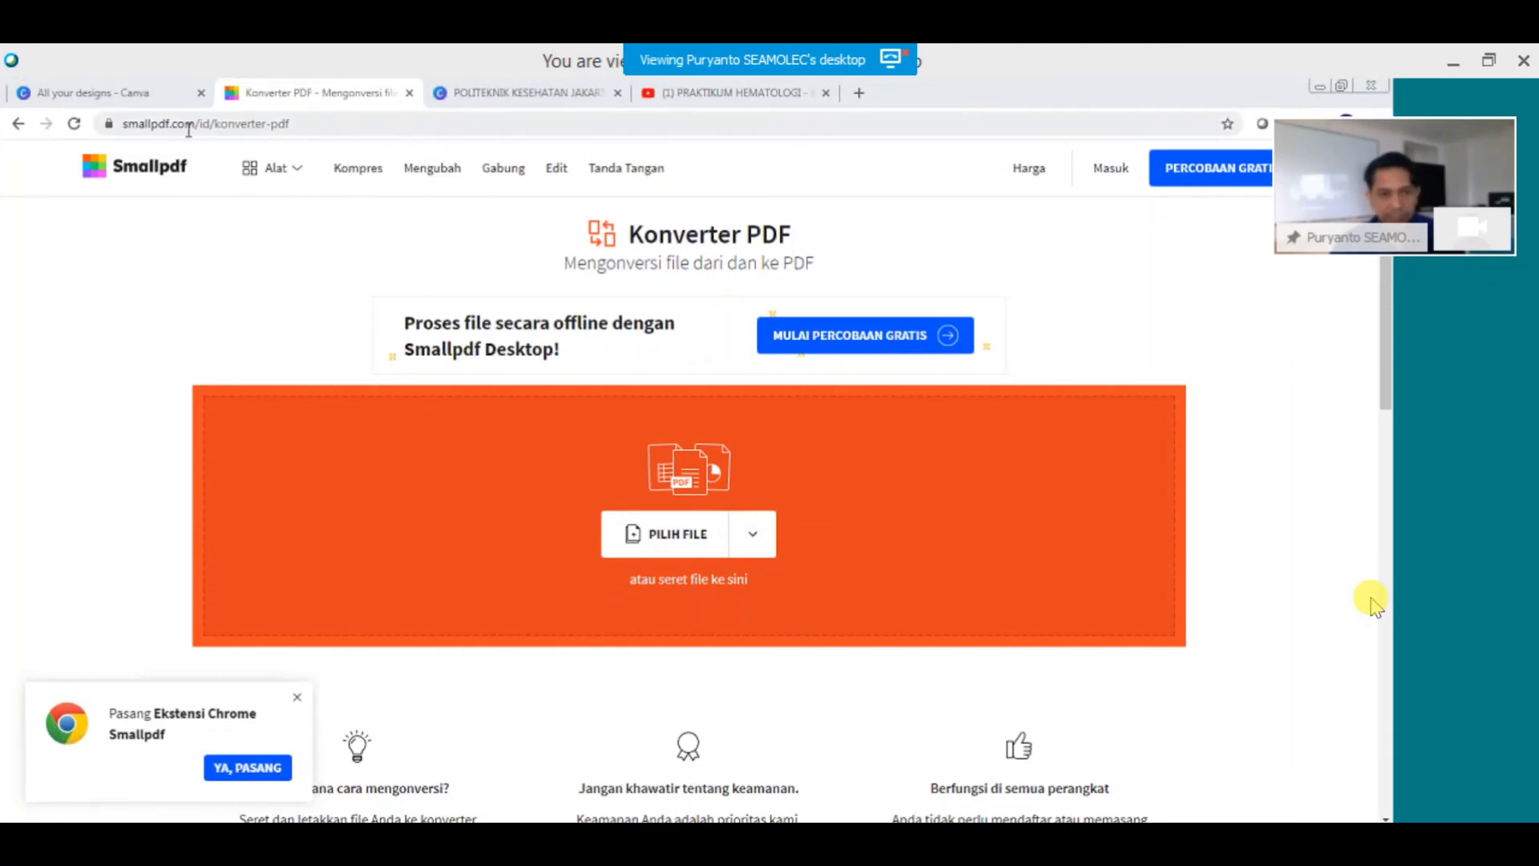
Find Smallpdf's Pisahkan PDF tool among its listed tools and open it, dismissing the Chrome extension and Google Drive promotions.
left_click(757, 552)
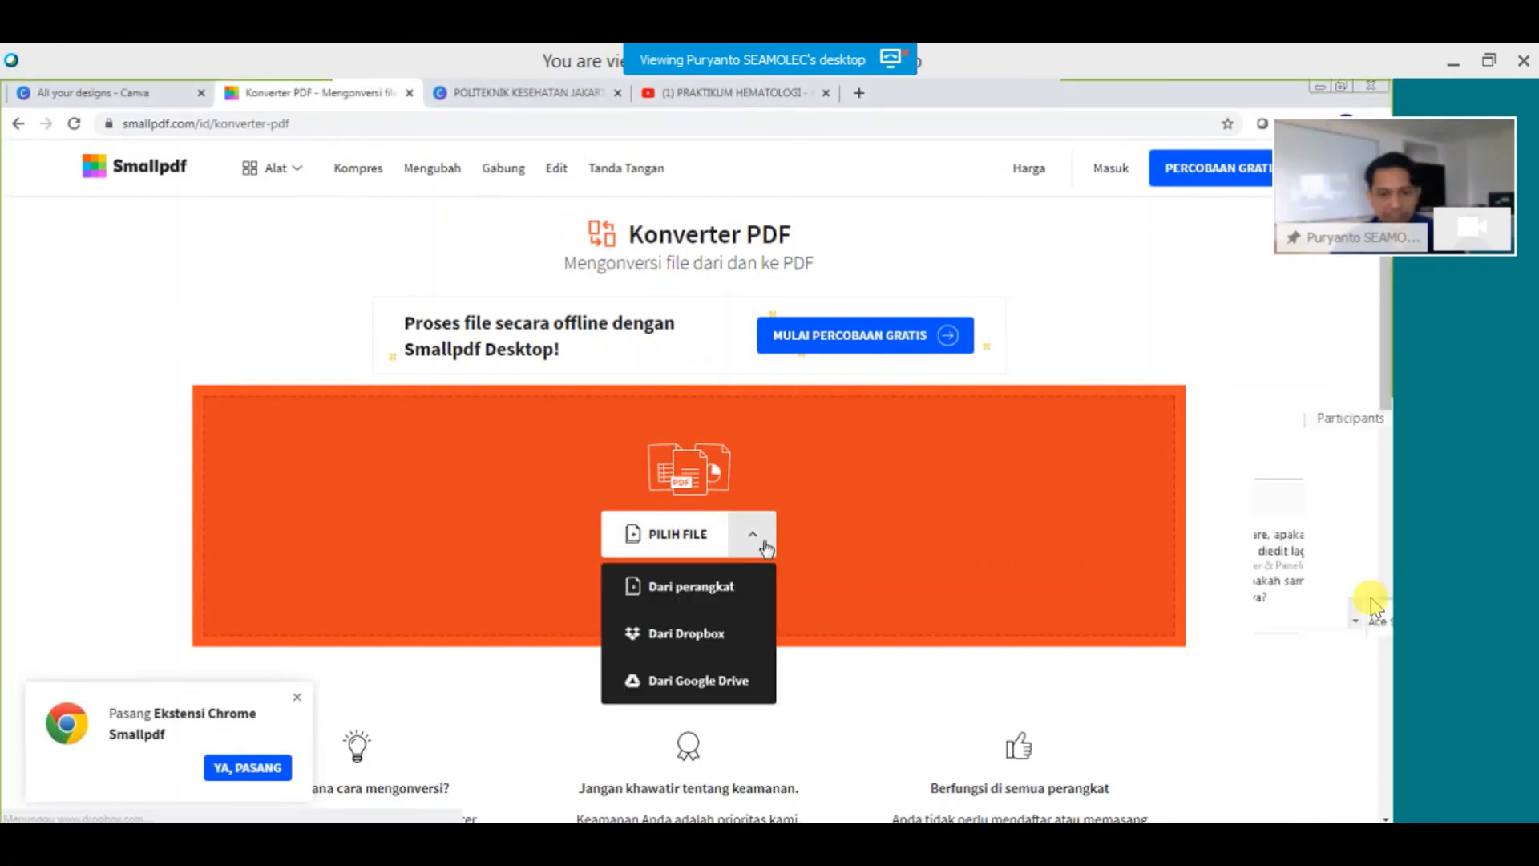
left_click(758, 545)
scroll(762, 537, "down", 6)
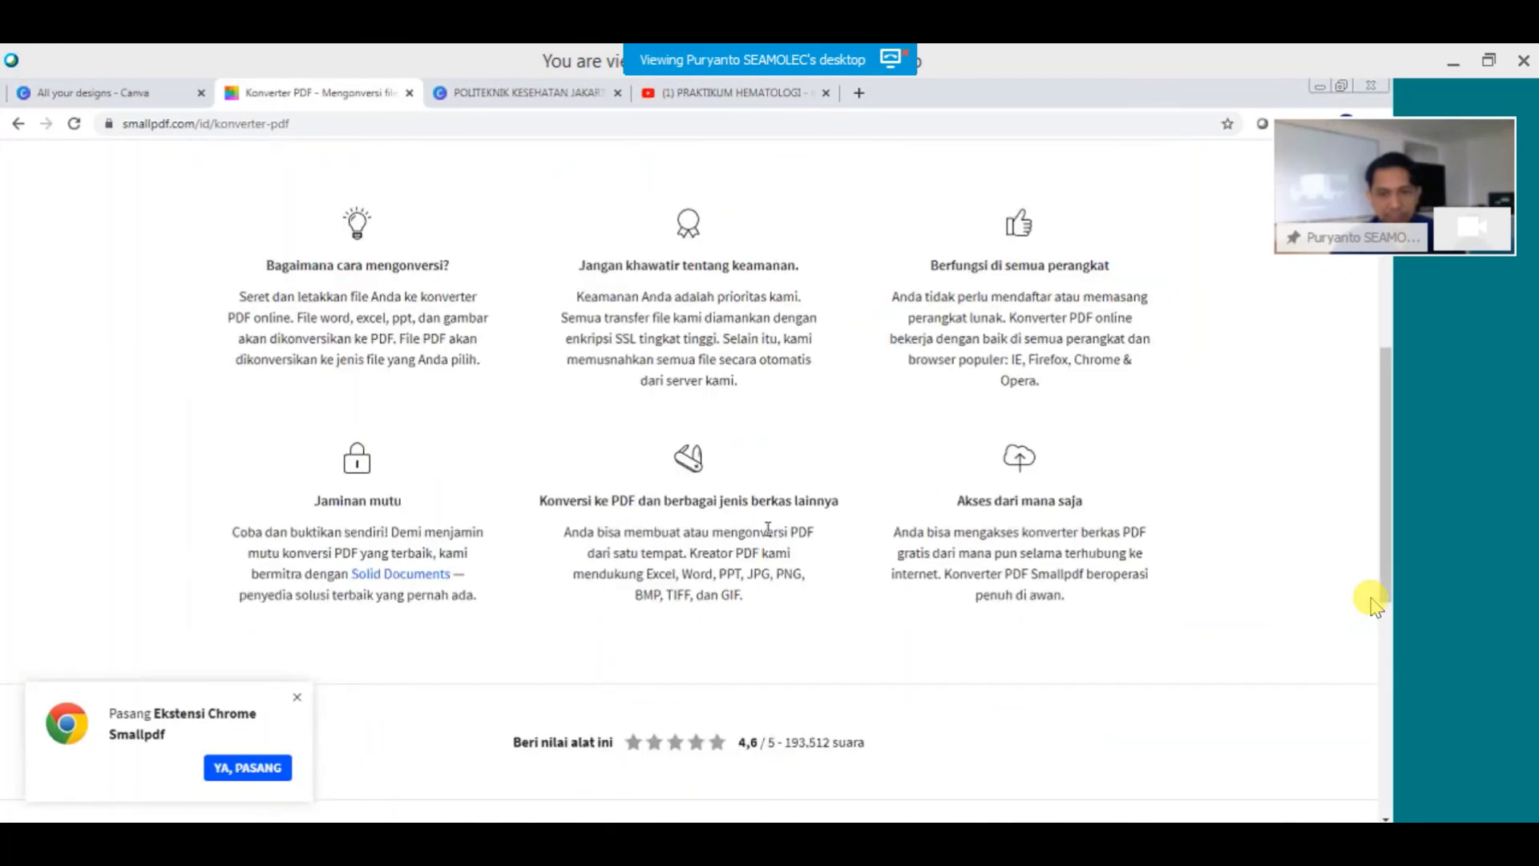
scroll(767, 529, "down", 1)
scroll(767, 529, "down", 3)
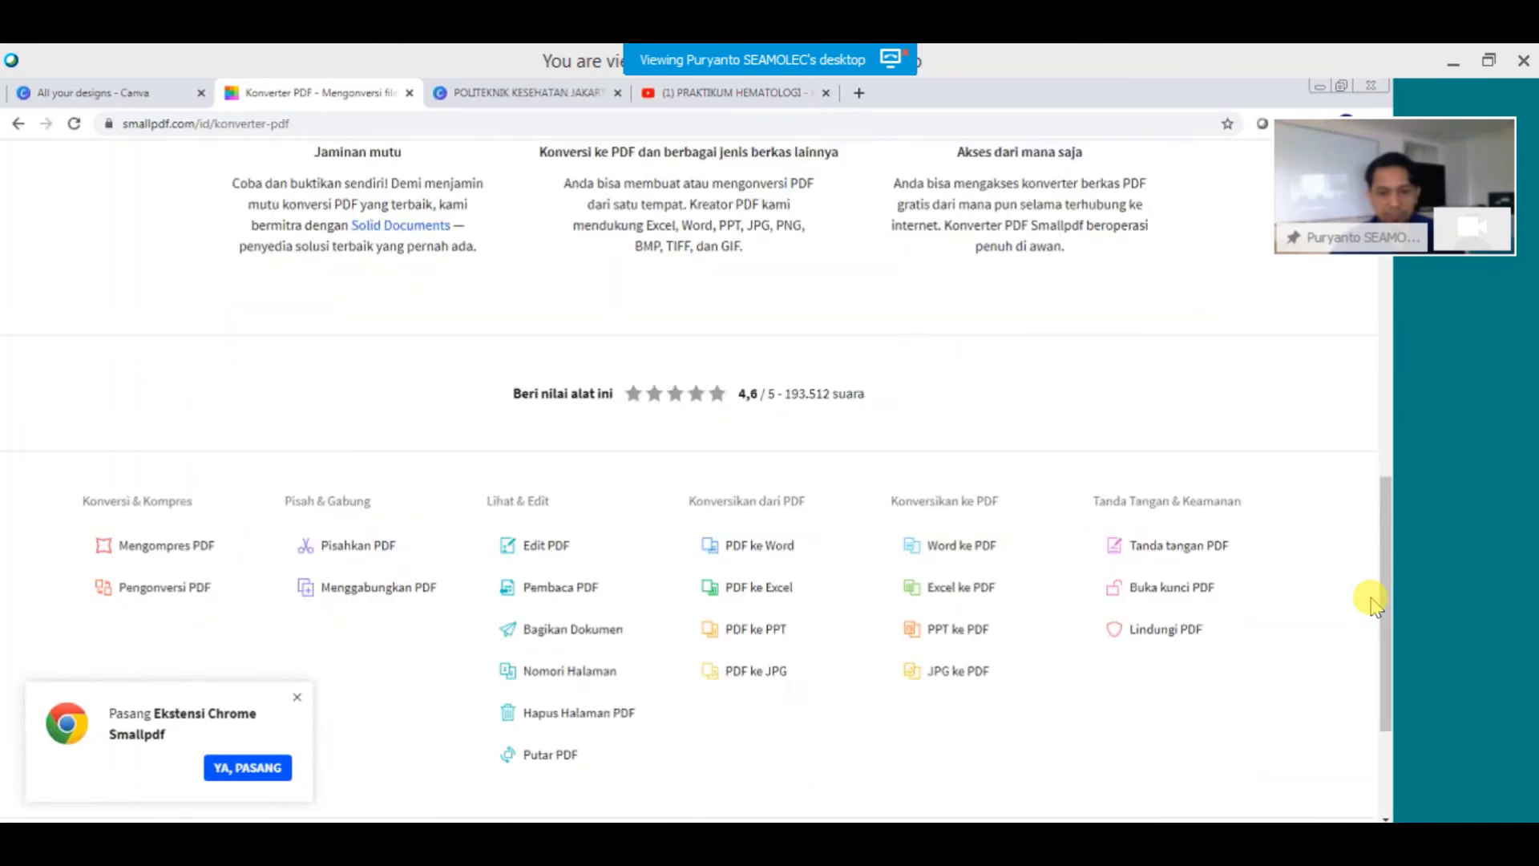
scroll(719, 592, "down", 3)
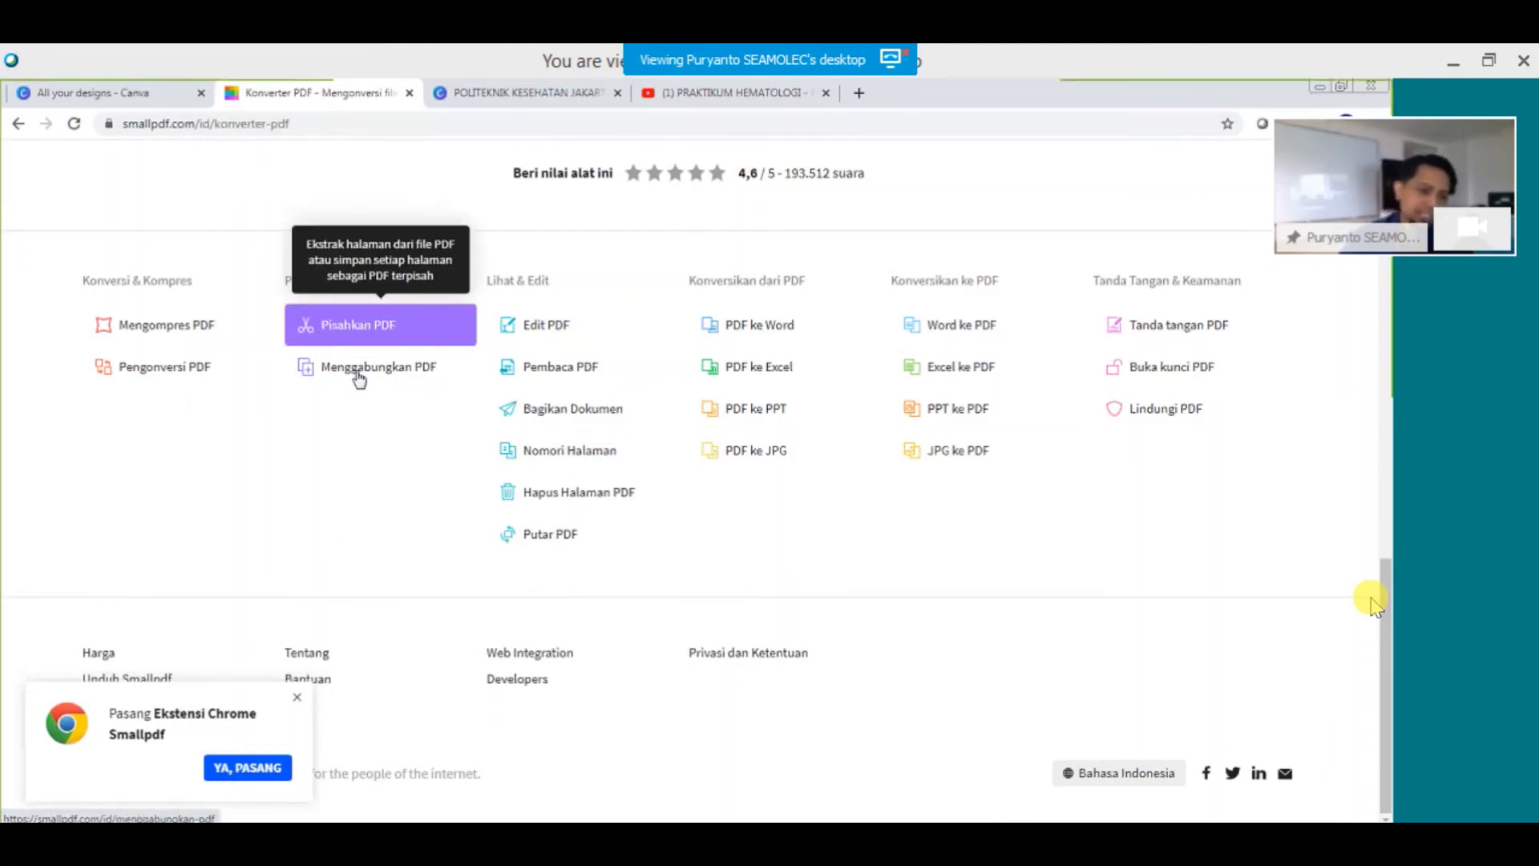
left_click(297, 700)
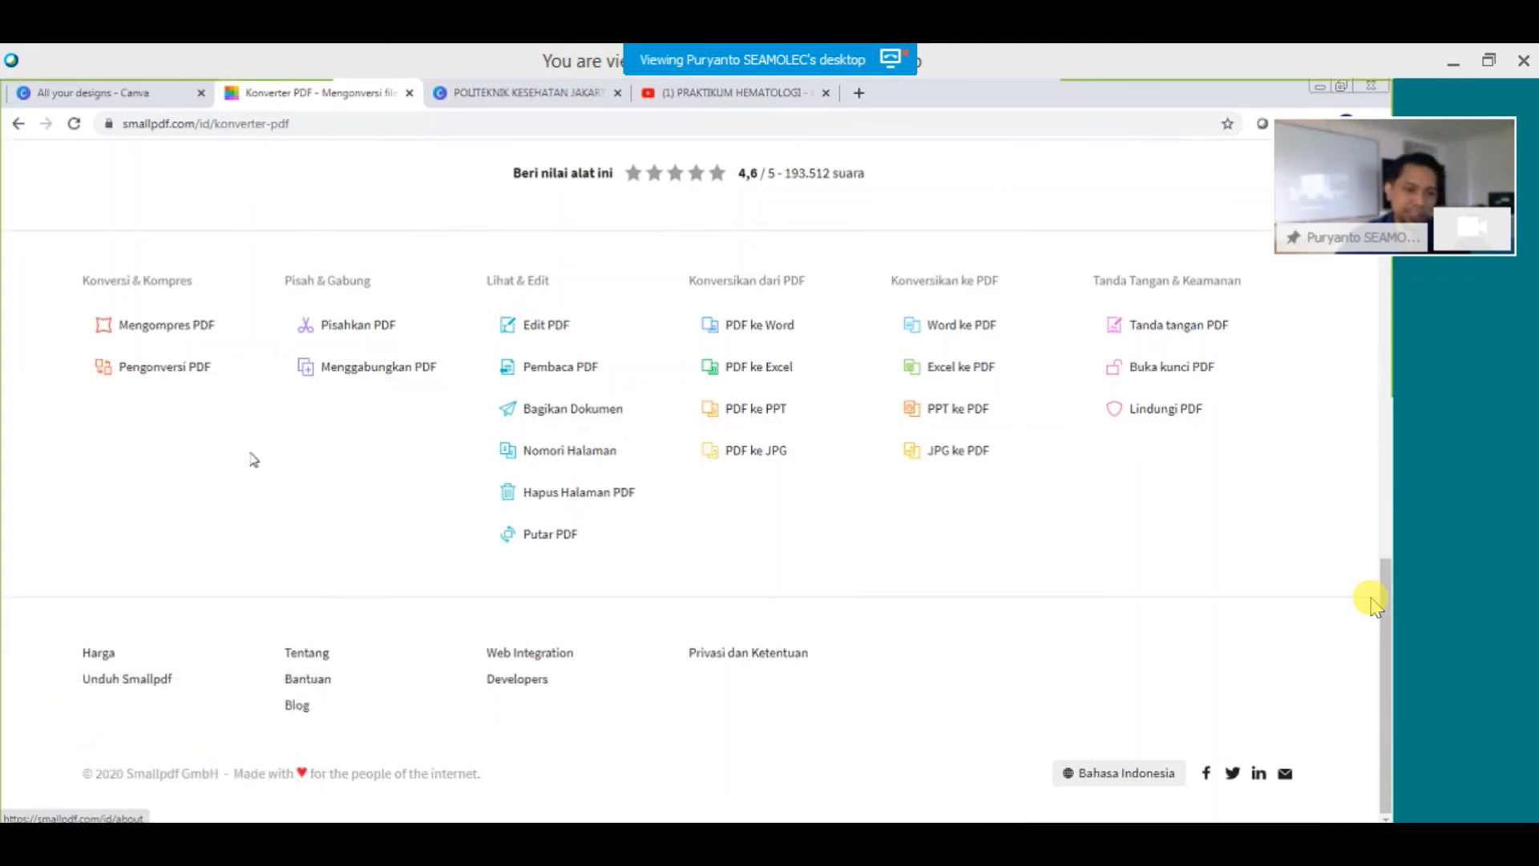
left_click(346, 345)
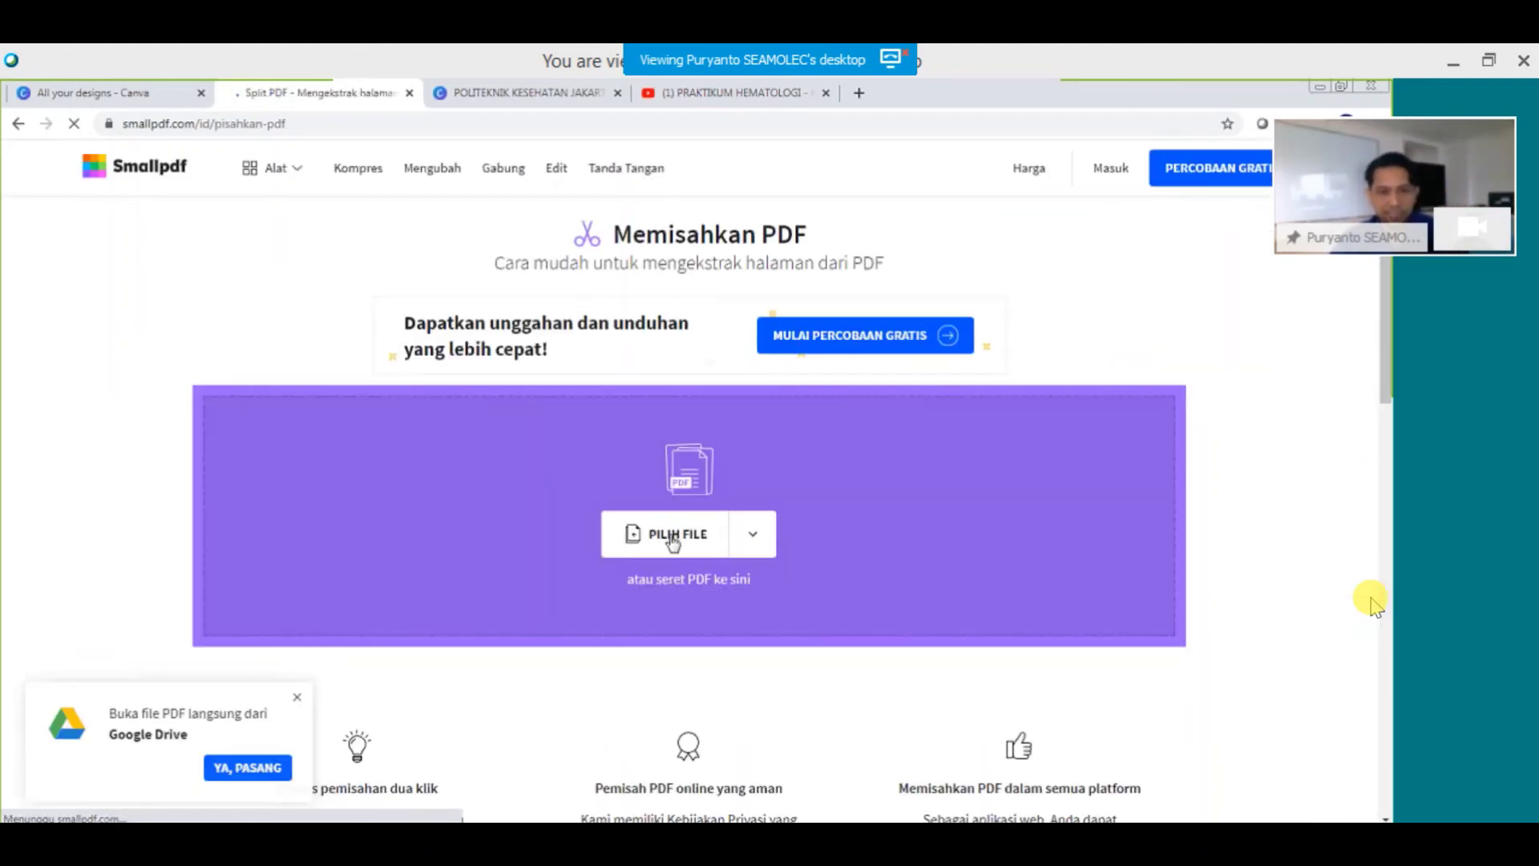
left_click(297, 698)
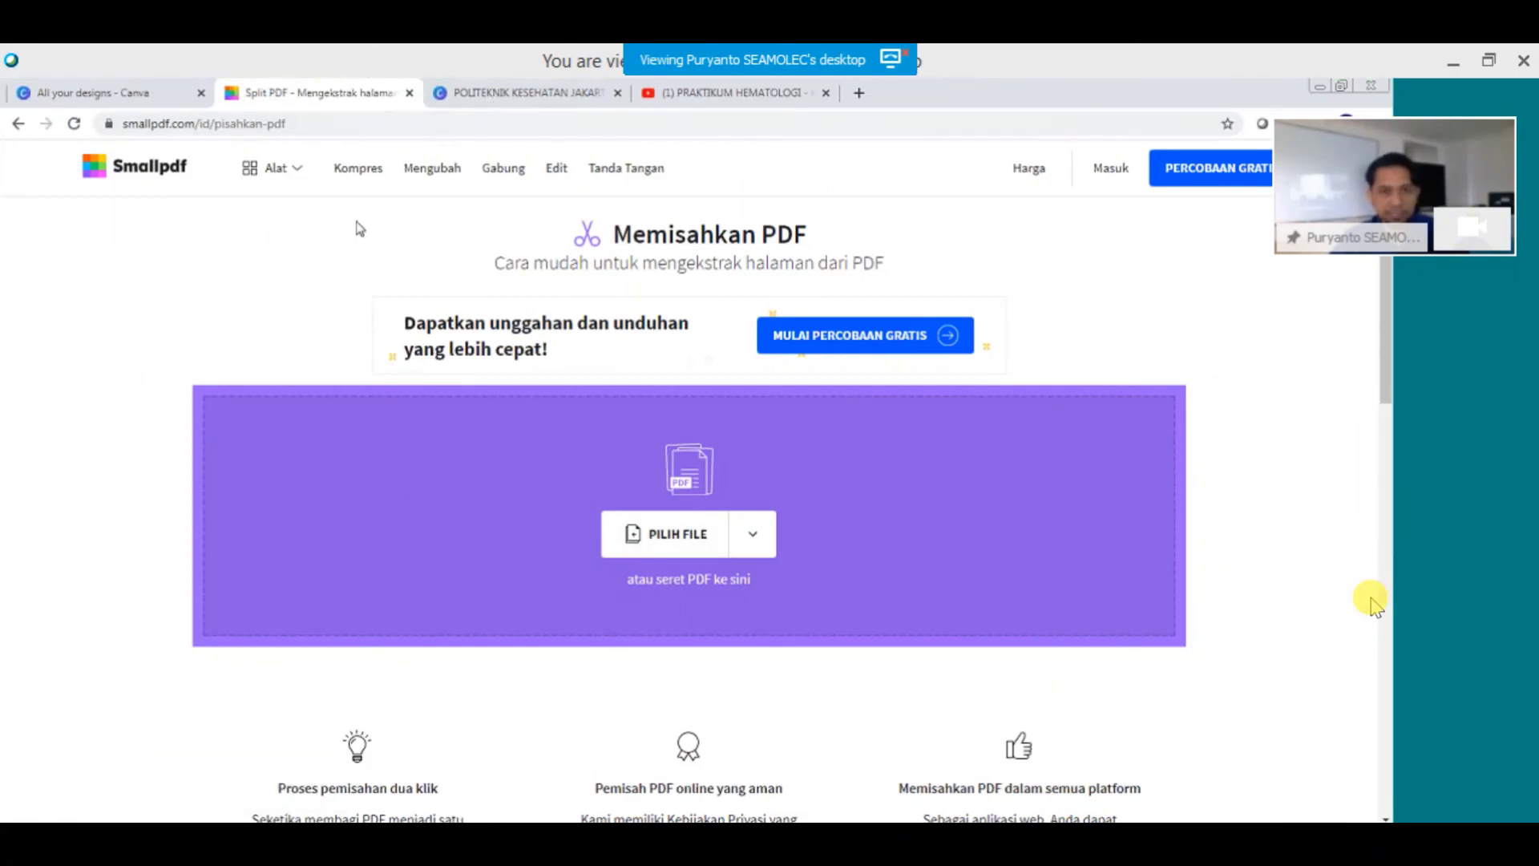
Open the Nifas_Pertemuan 1 PDF from the Downloads folder and look through its pages to the book illustration on page 5.
left_click(106, 95)
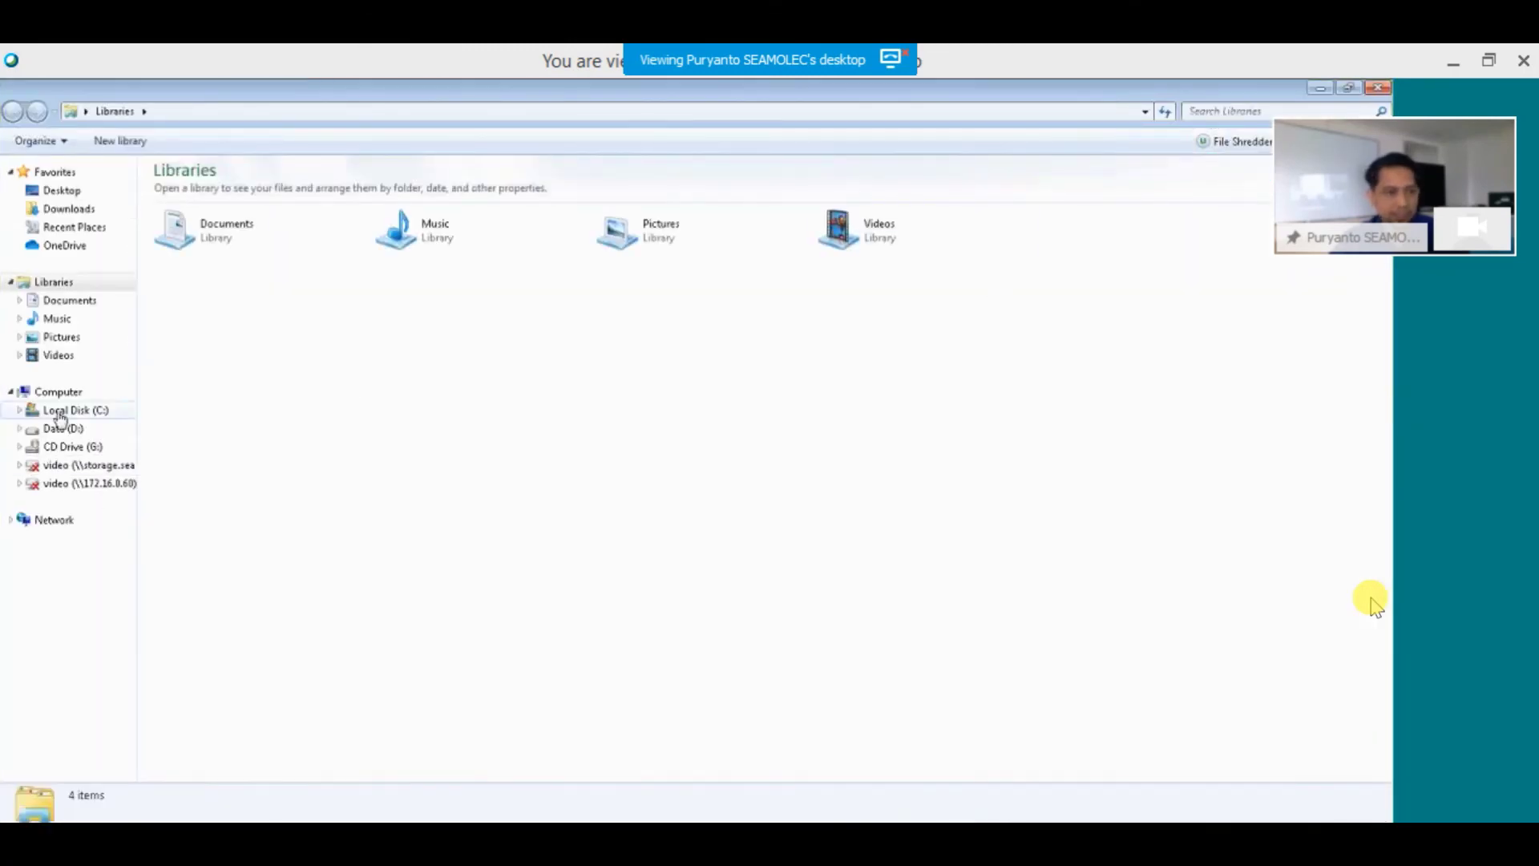
left_click(69, 209)
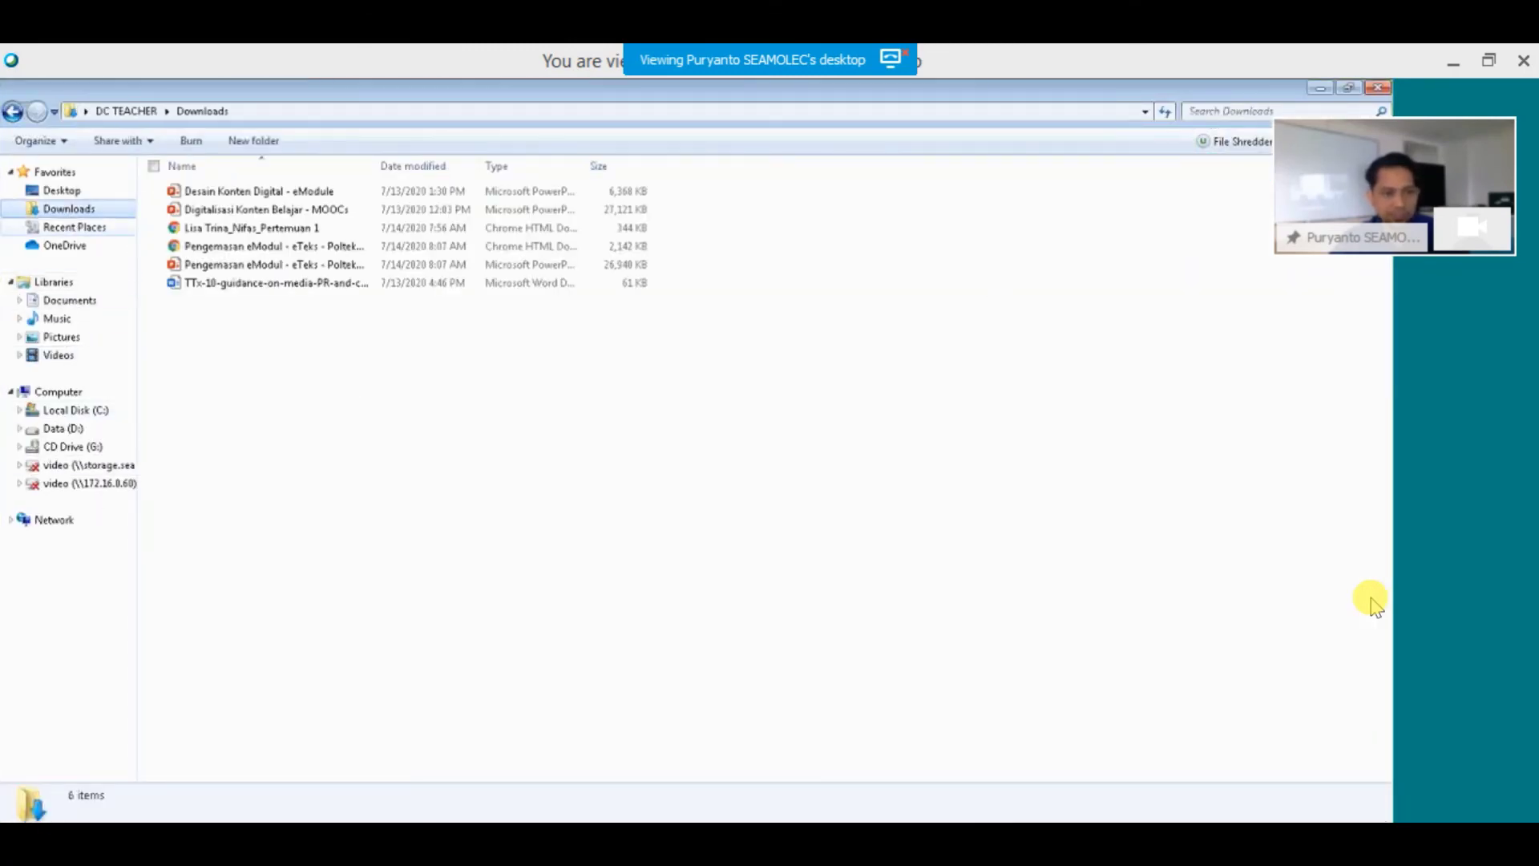
double_click(206, 230)
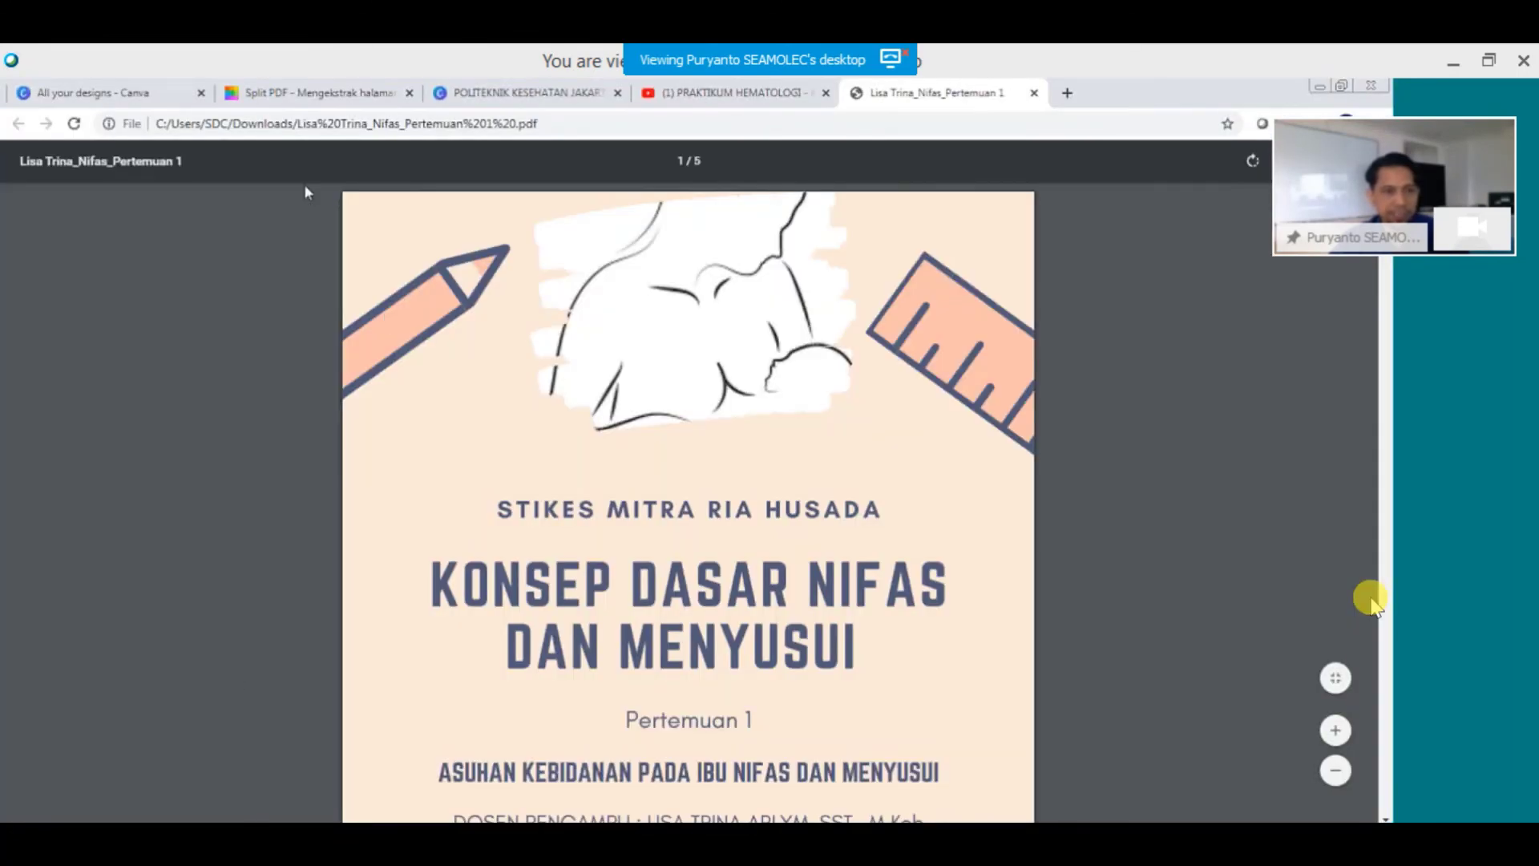
left_click(277, 95)
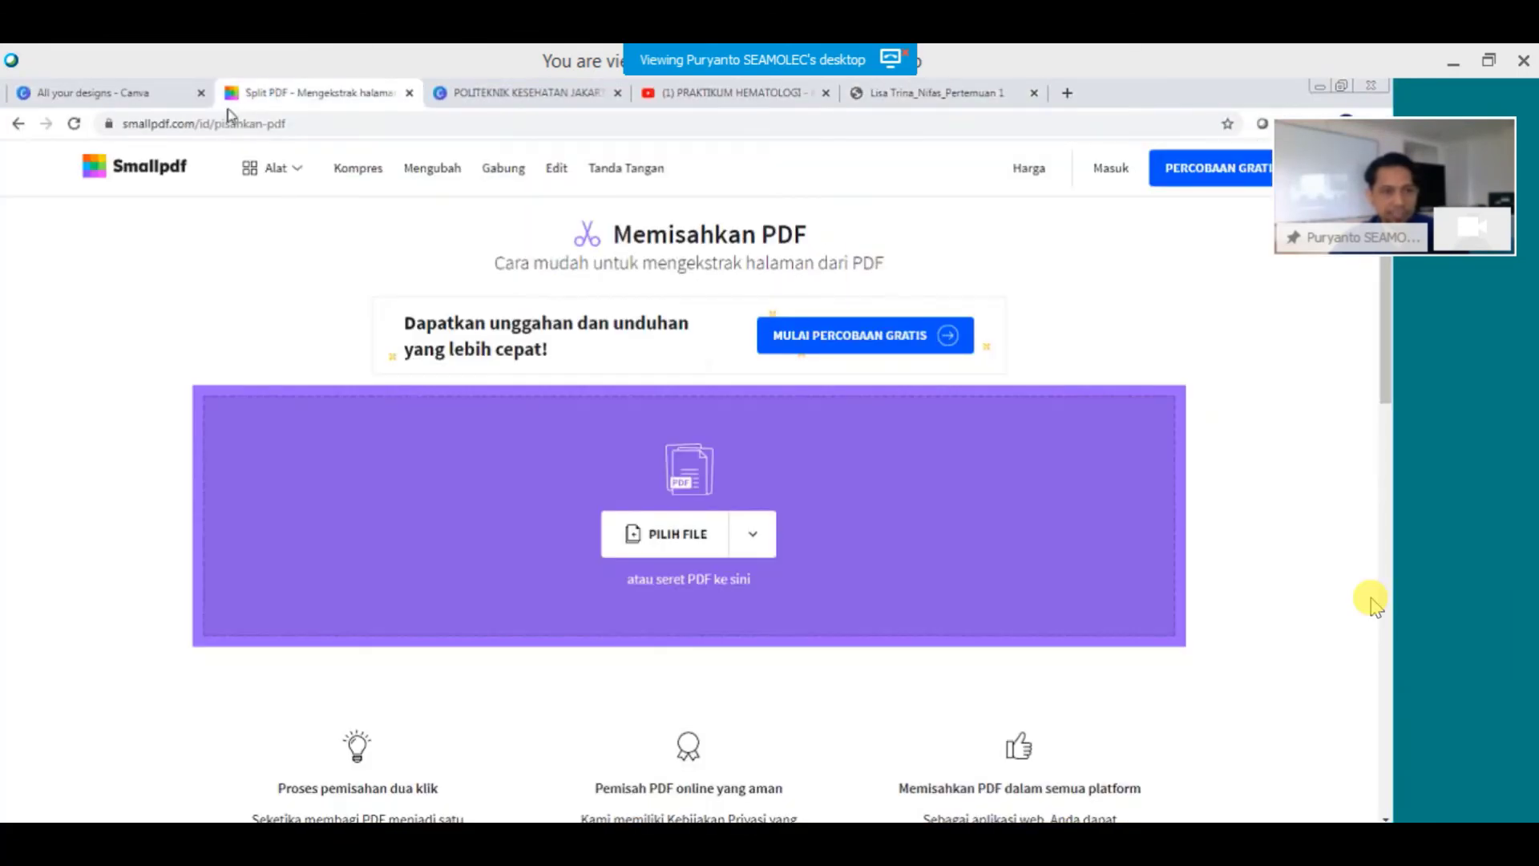
left_click(903, 95)
scroll(597, 674, "down", 10)
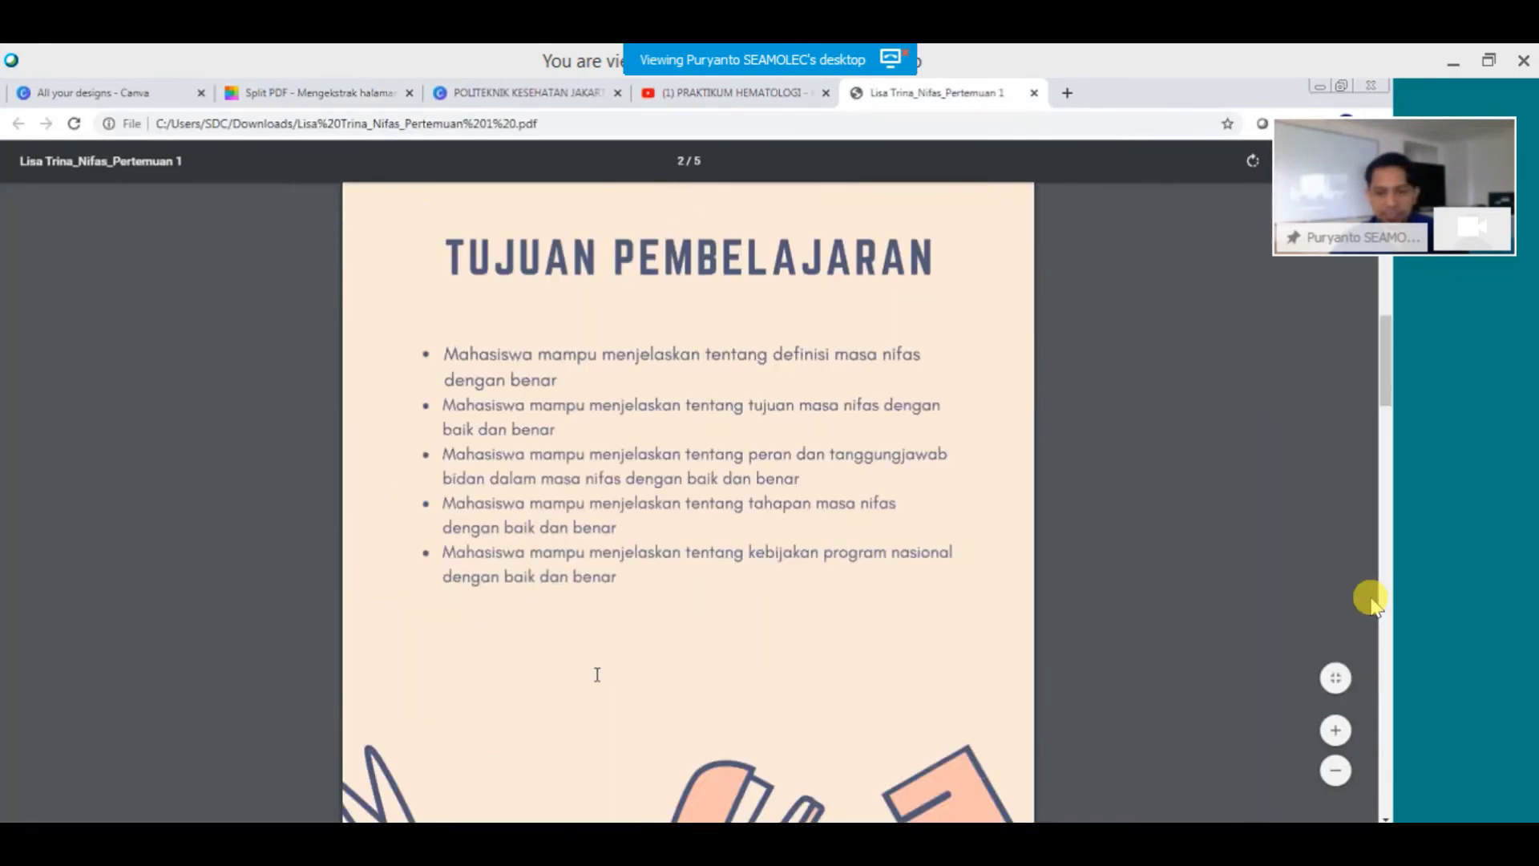
scroll(597, 674, "down", 20)
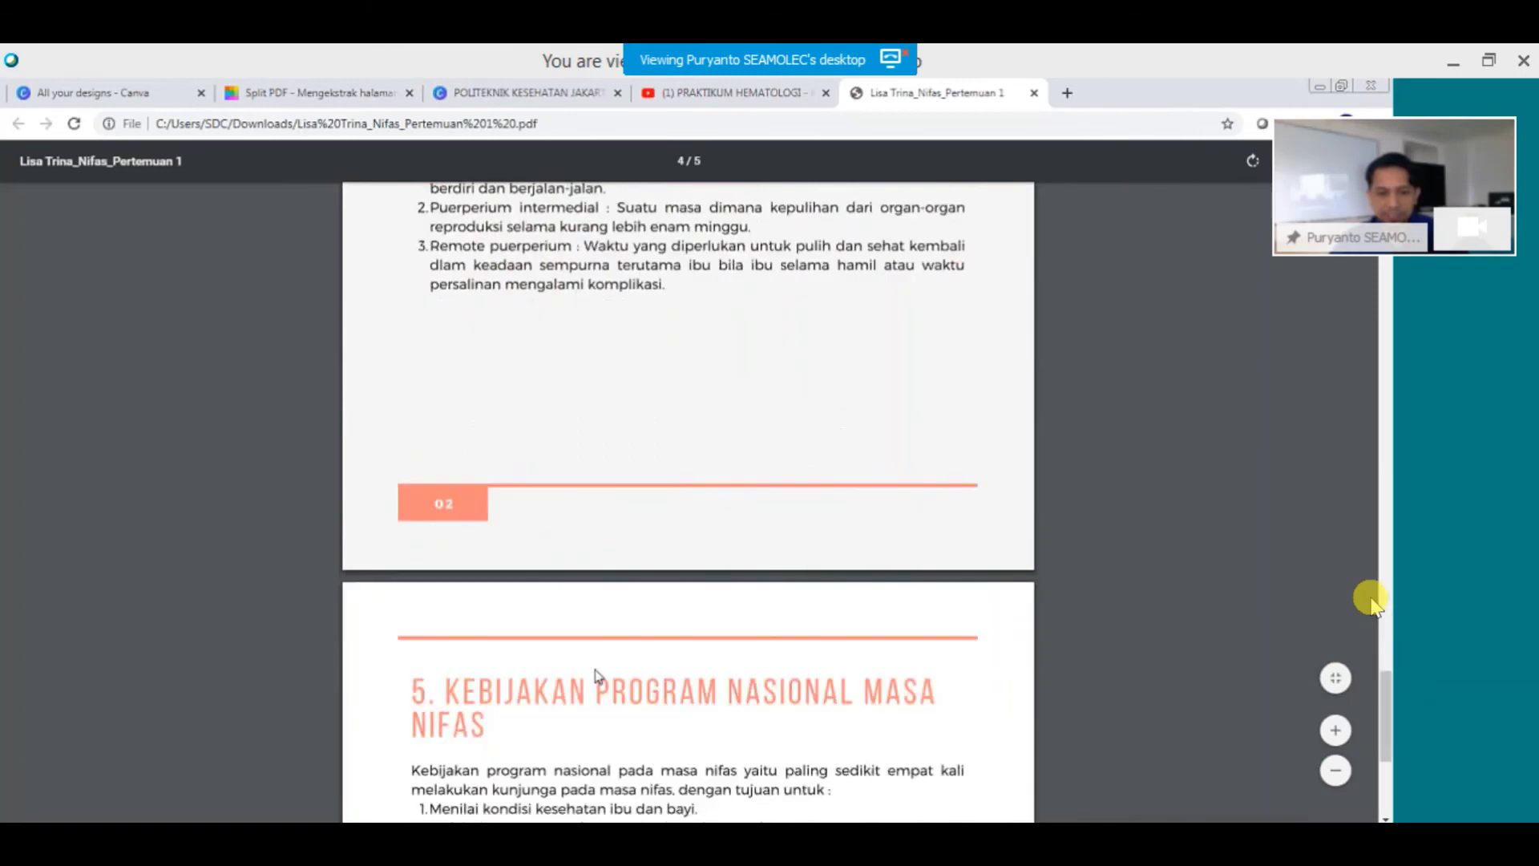
scroll(597, 674, "down", 5)
Follow the book illustration's link to the Asuhan Kebidanan Nifas dan Menyusui textbook and examine its table of contents.
left_click(530, 350)
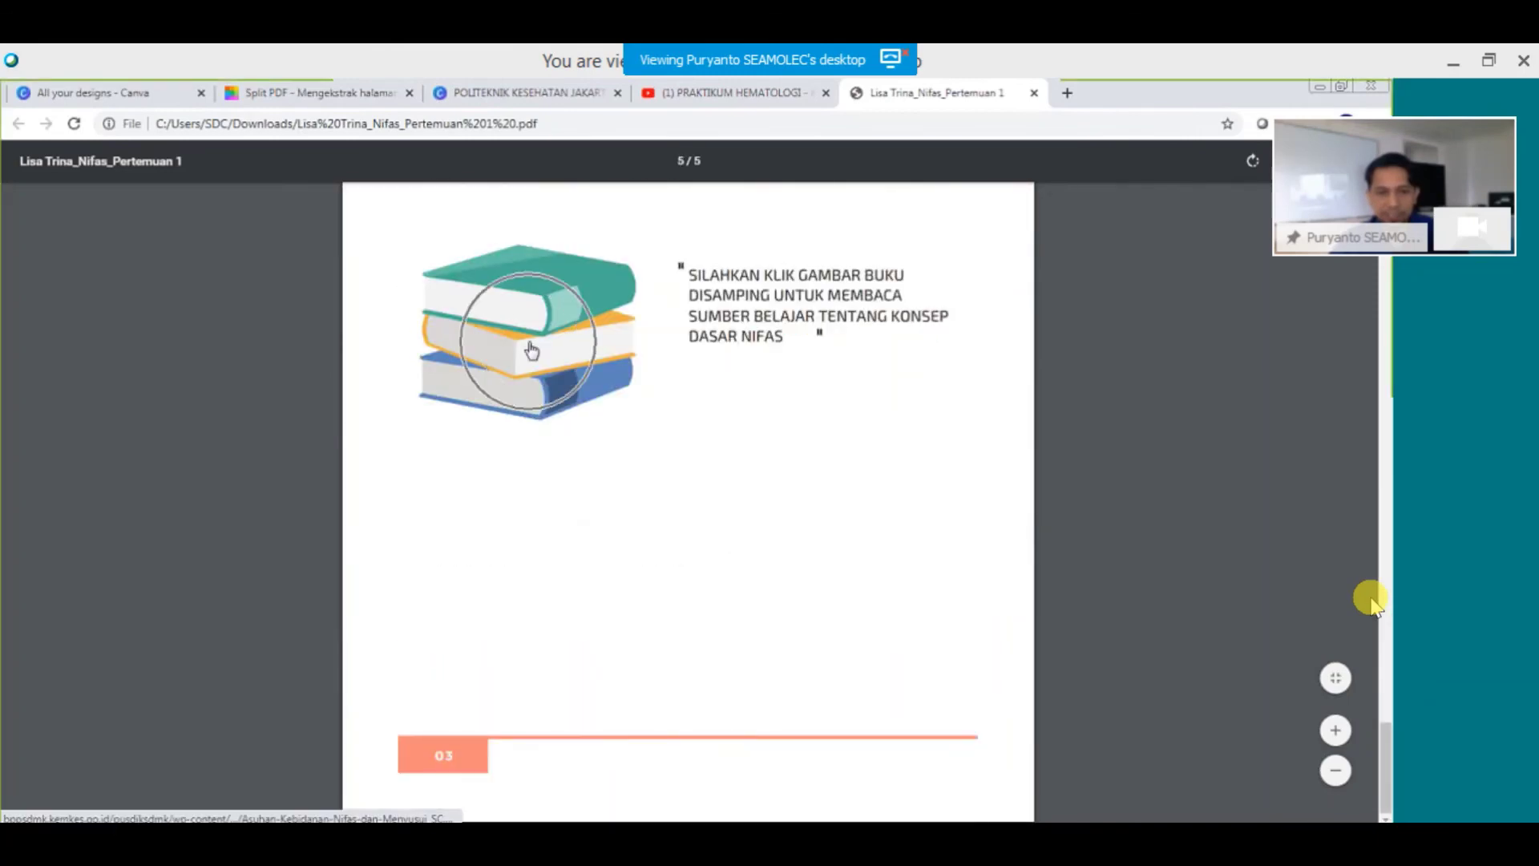
left_click(533, 352)
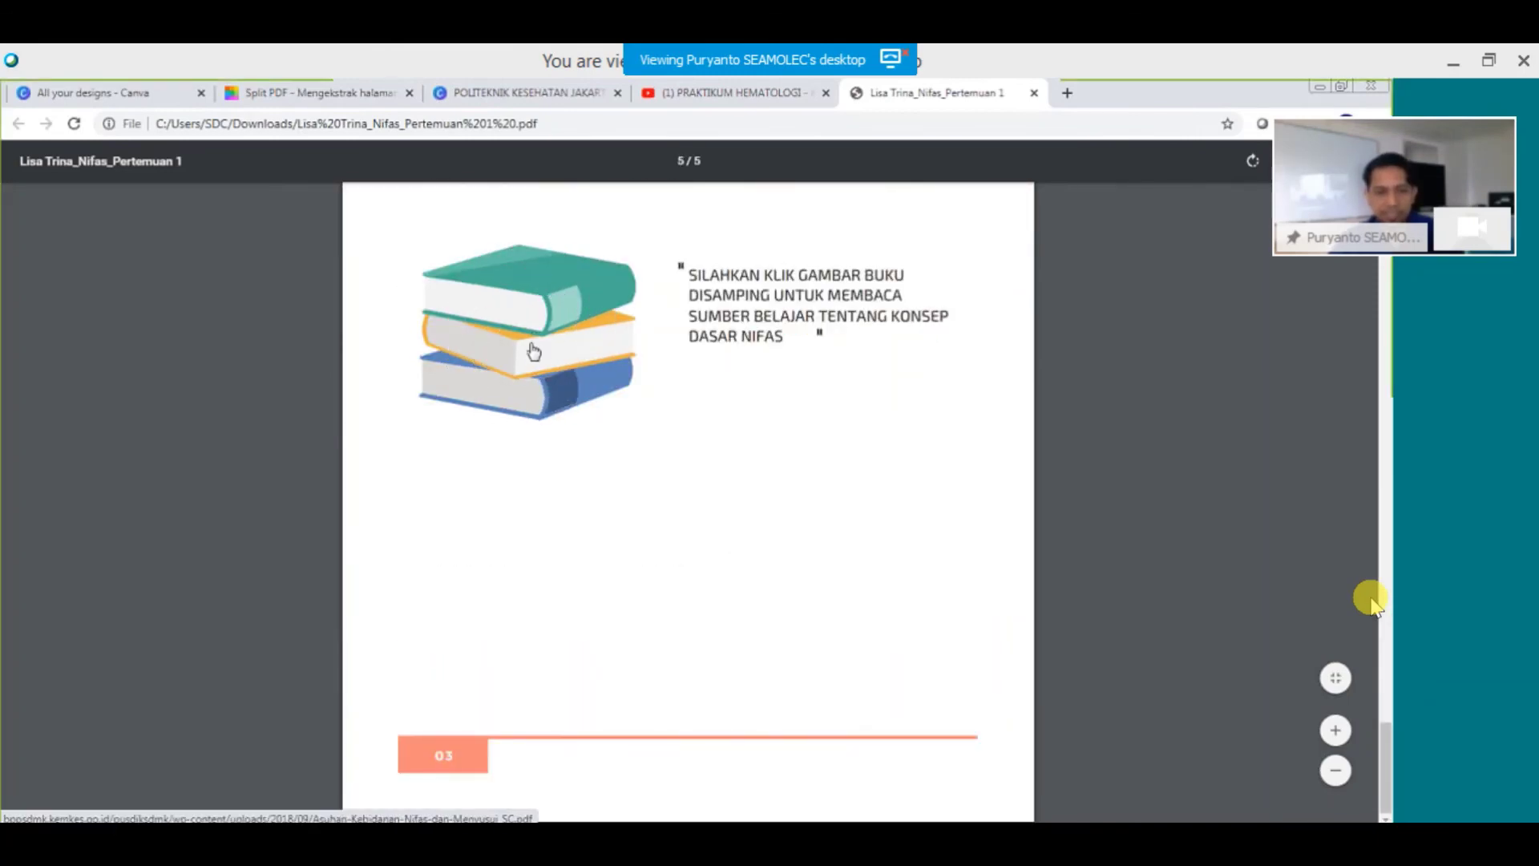
left_click(597, 351)
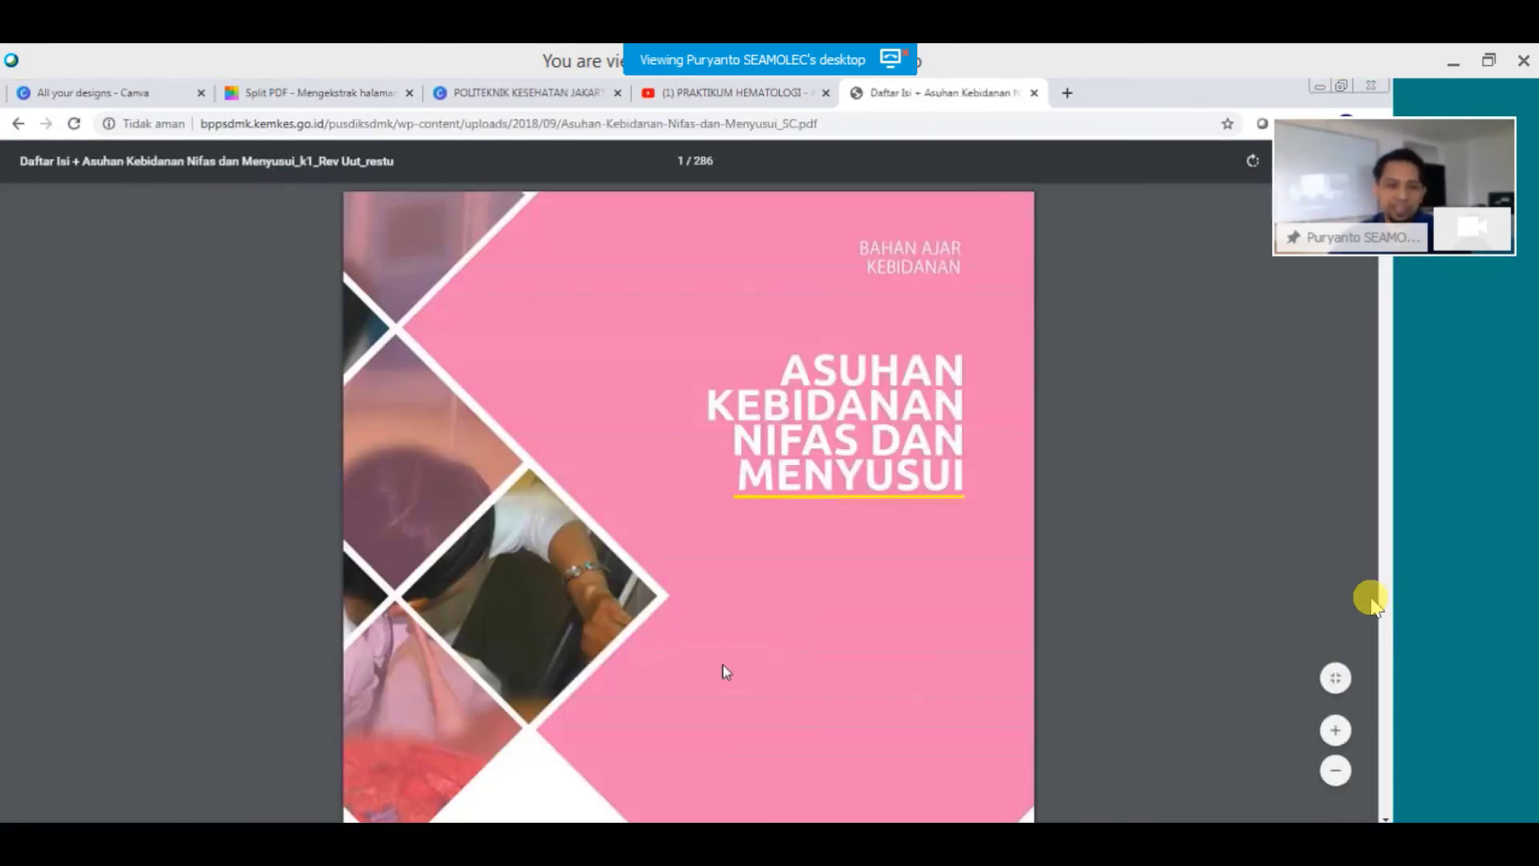
scroll(725, 671, "down", 15)
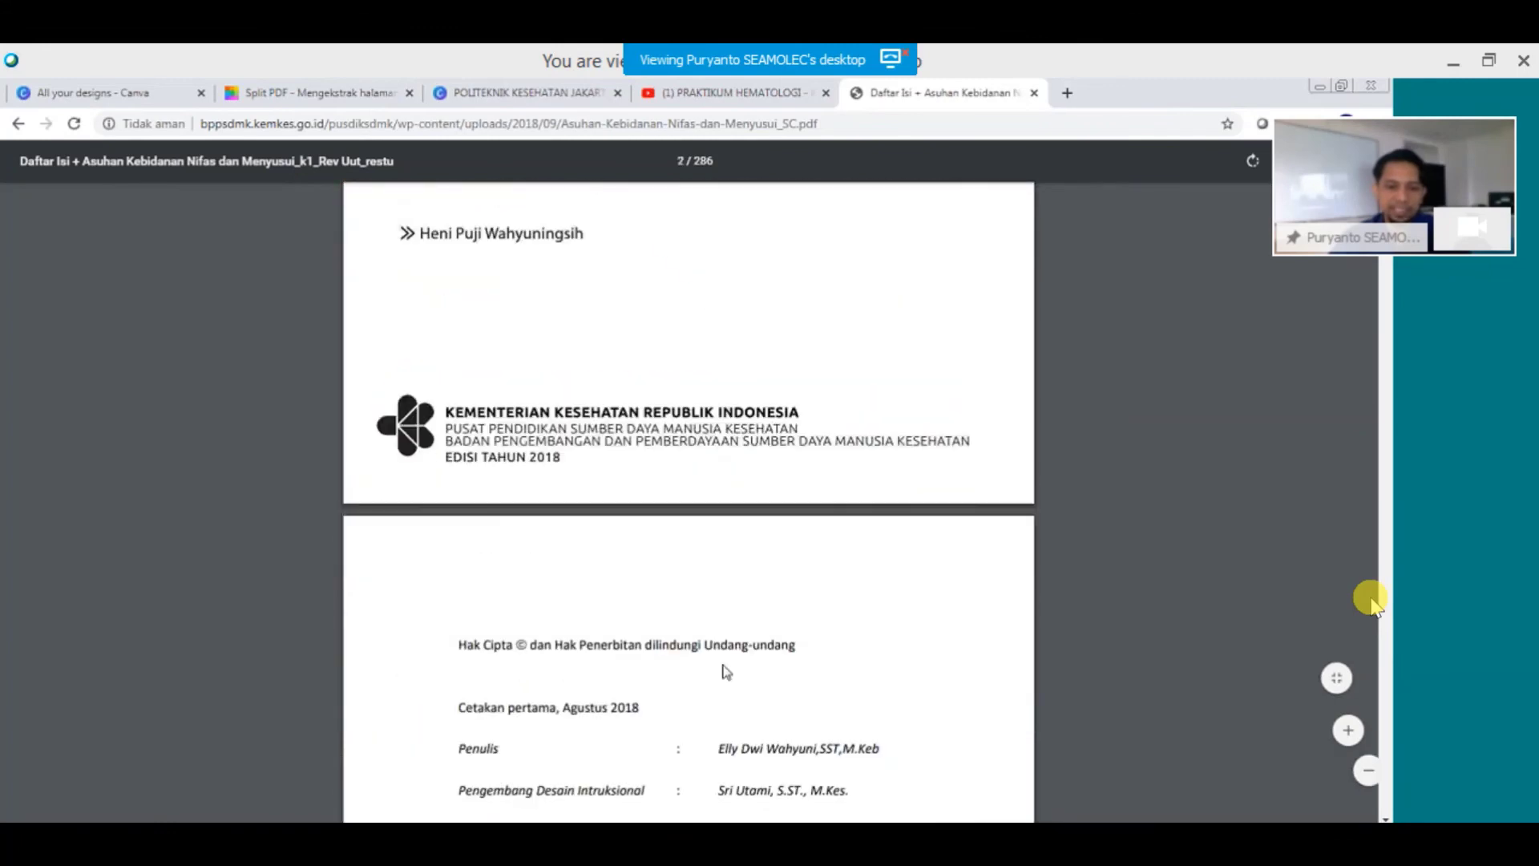
scroll(725, 672, "down", 15)
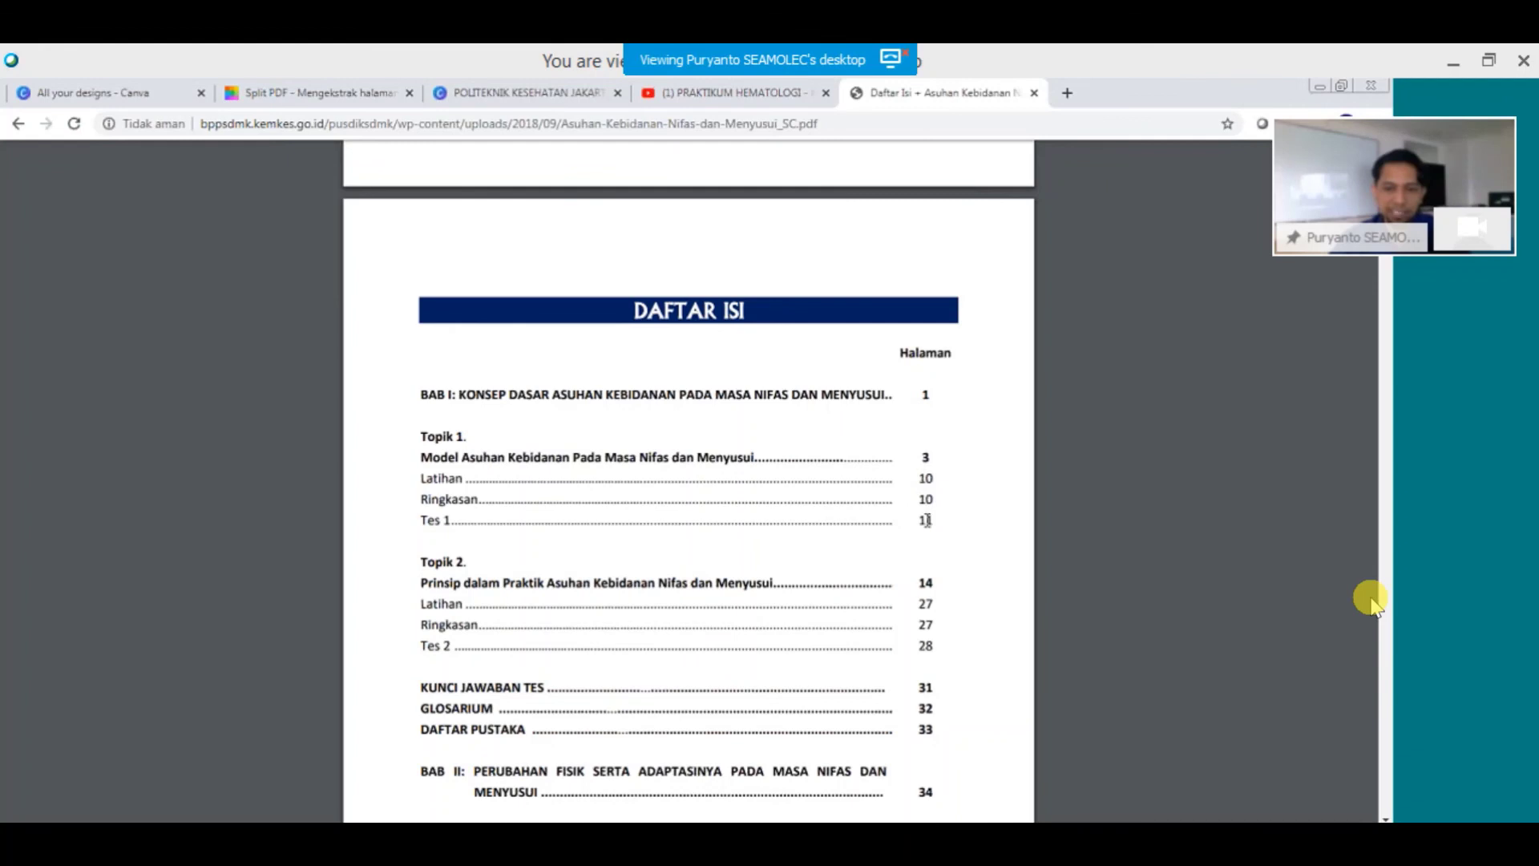
scroll(574, 546, "down", 15)
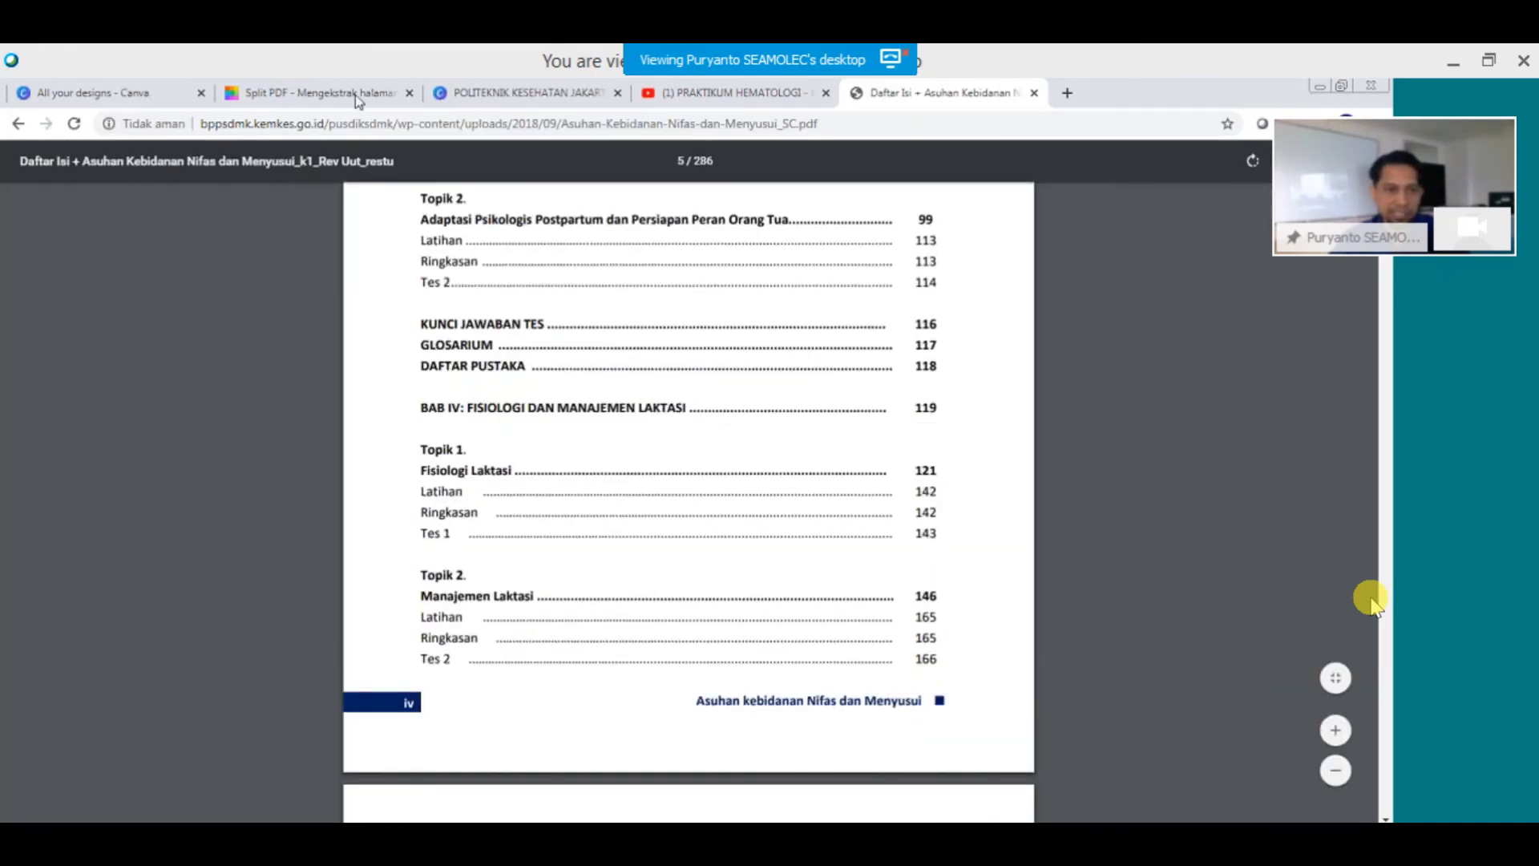
Return to Smallpdf's Memisahkan PDF page, upload the Nifas_Pertemuan 1 PDF from Downloads, and select the Ekstrak halaman option.
left_click(305, 95)
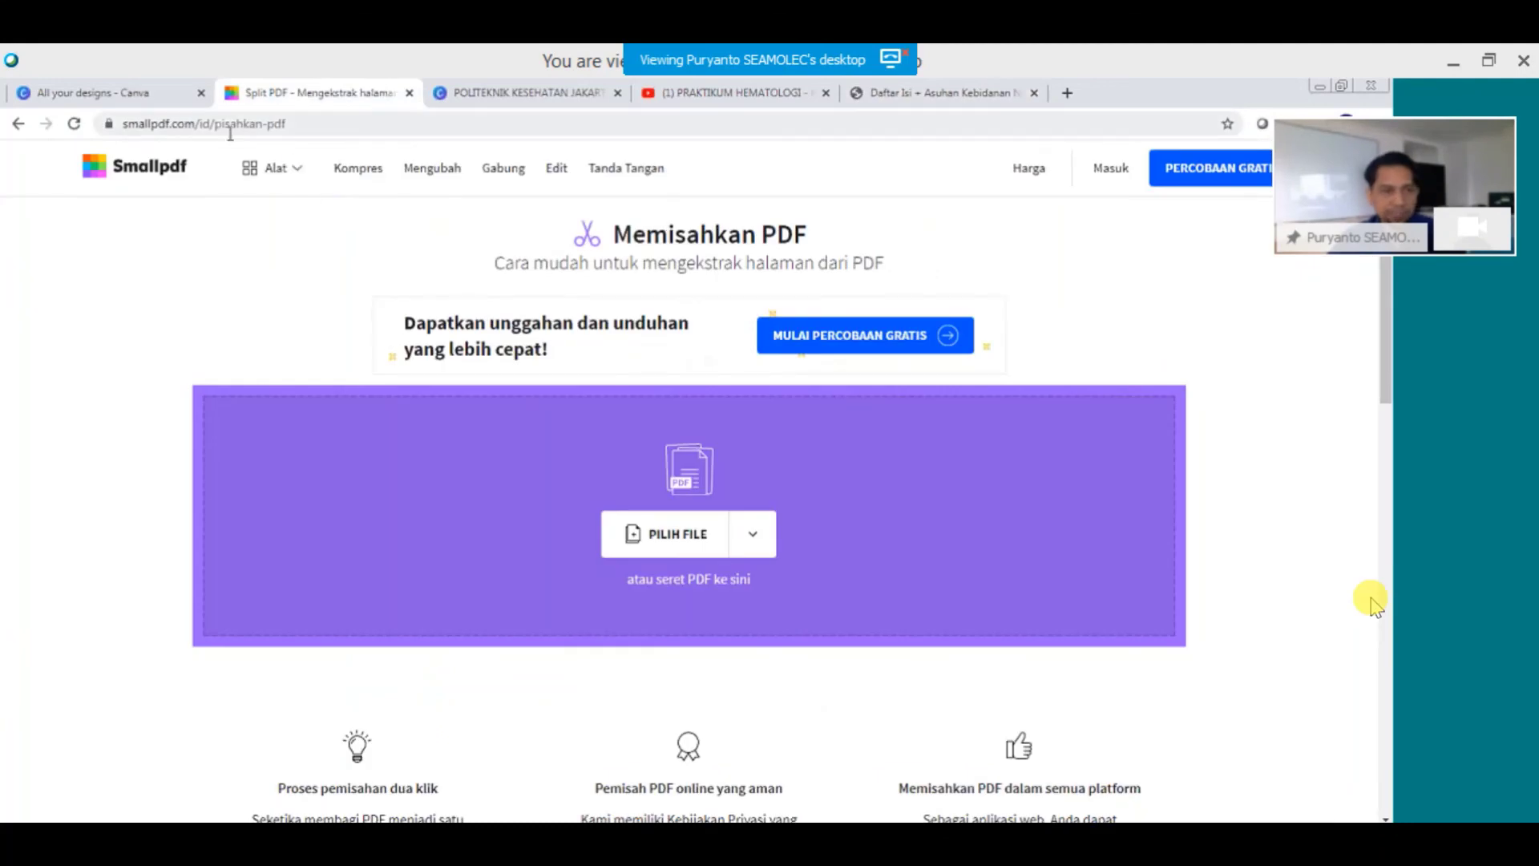
left_click_drag(127, 123, 207, 129)
left_click(206, 127)
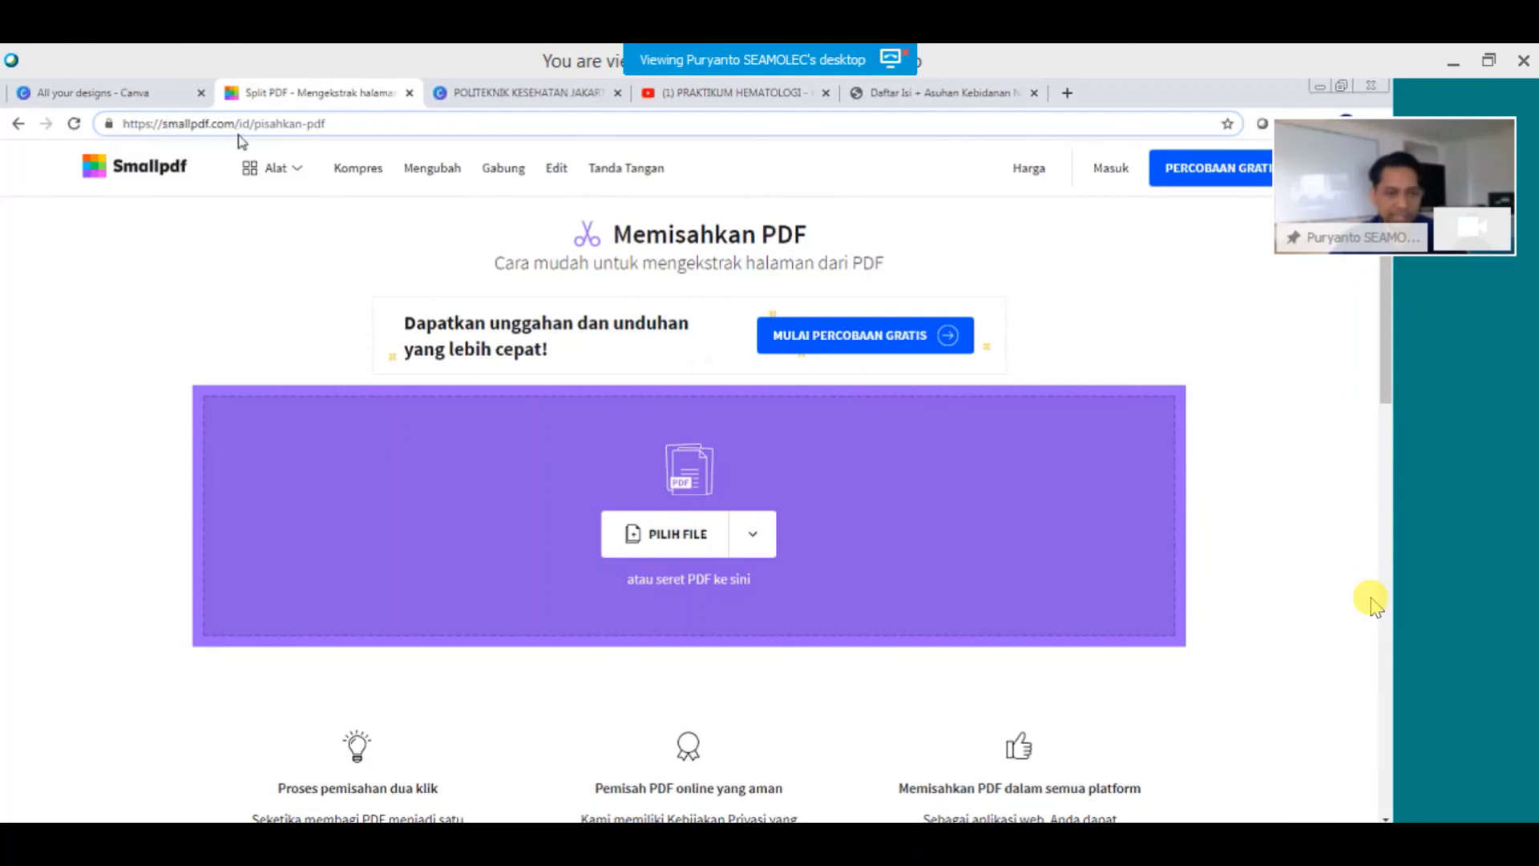
left_click(691, 545)
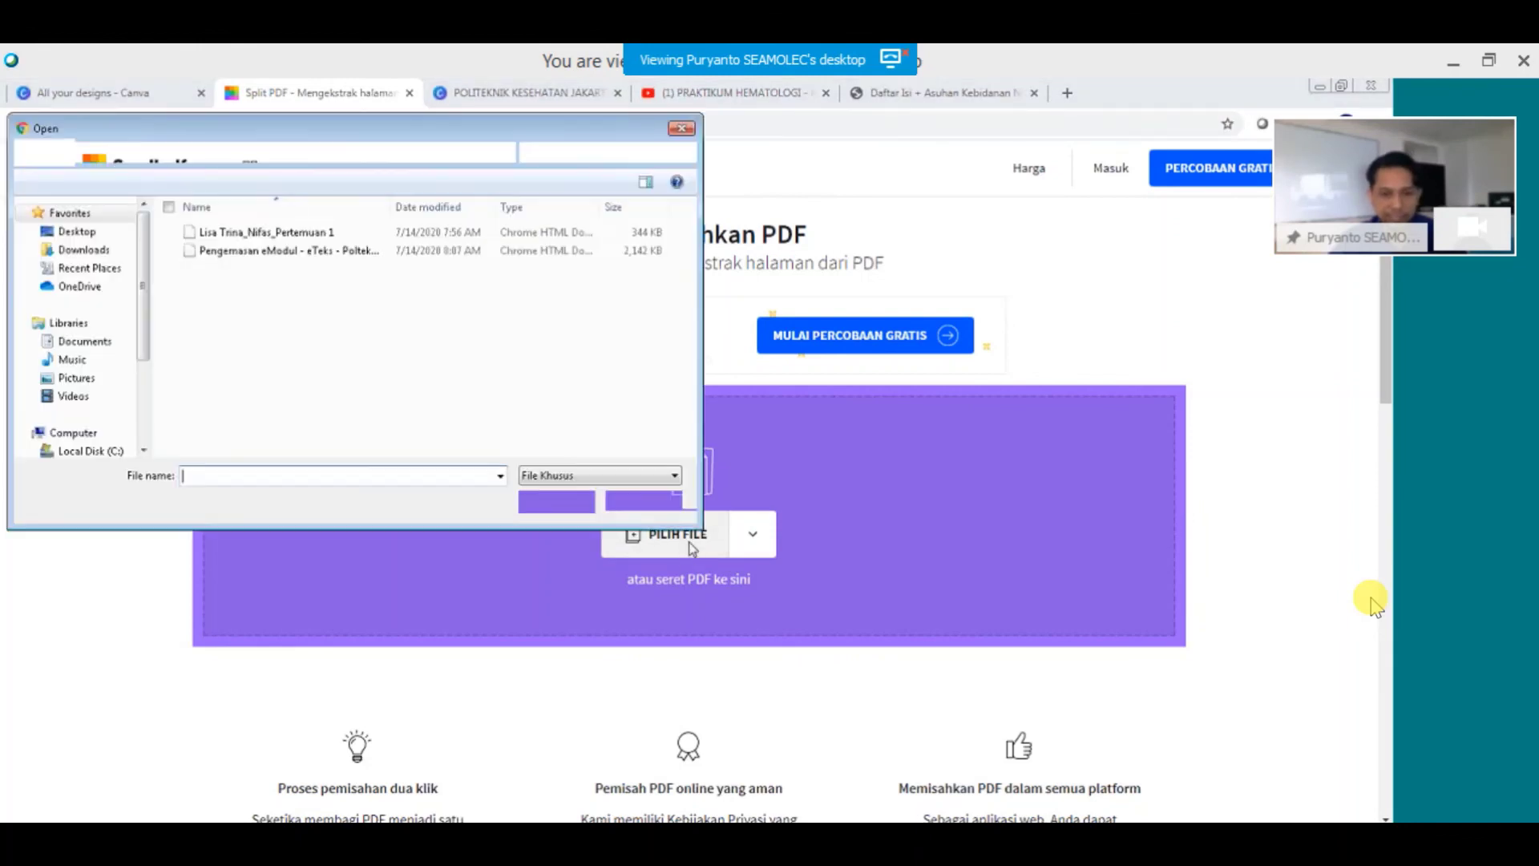
left_click(210, 233)
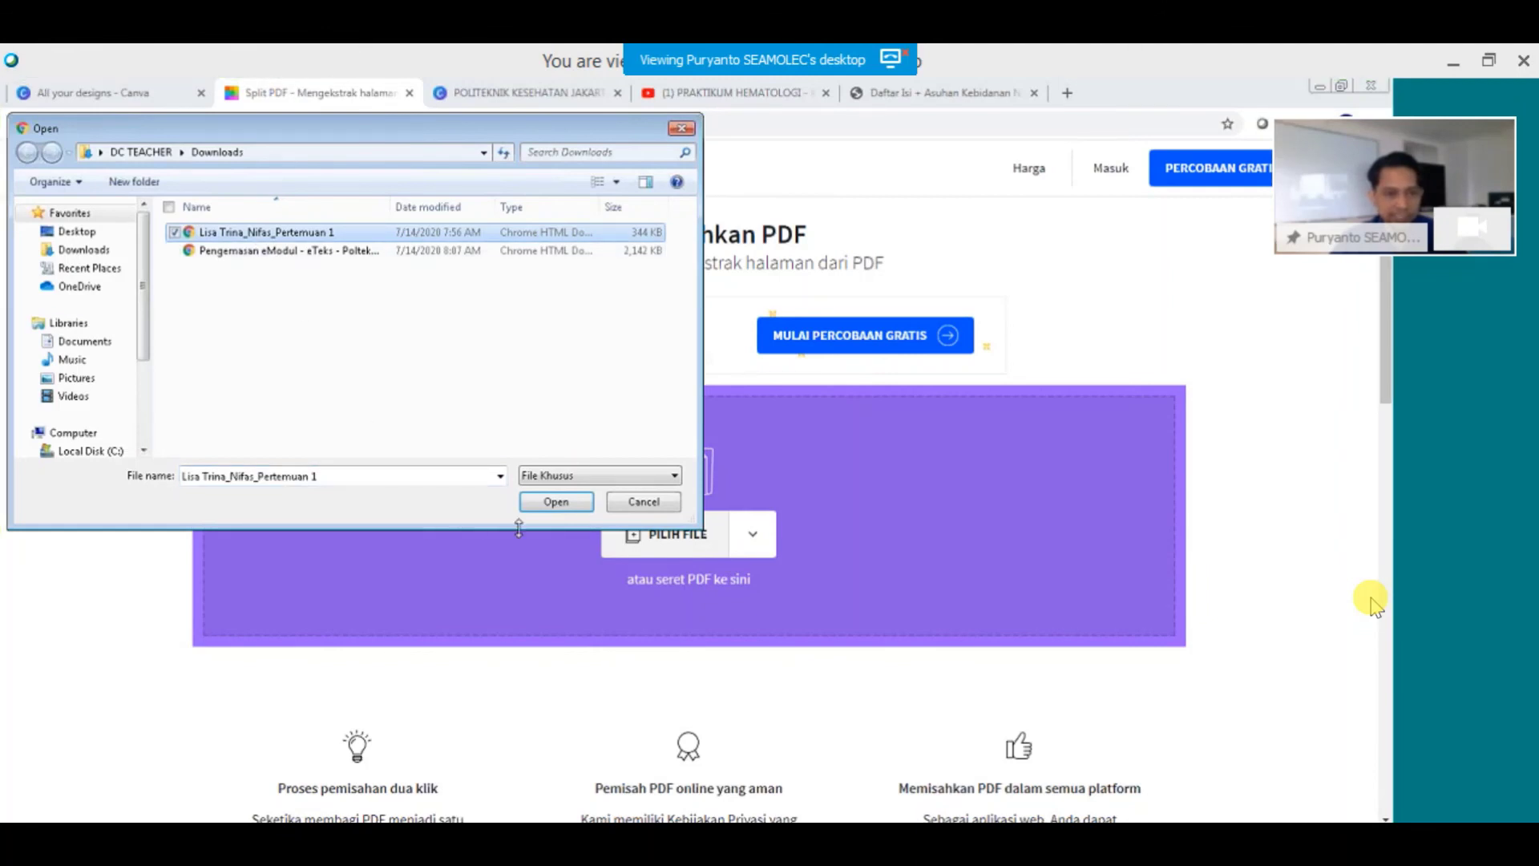
left_click(553, 502)
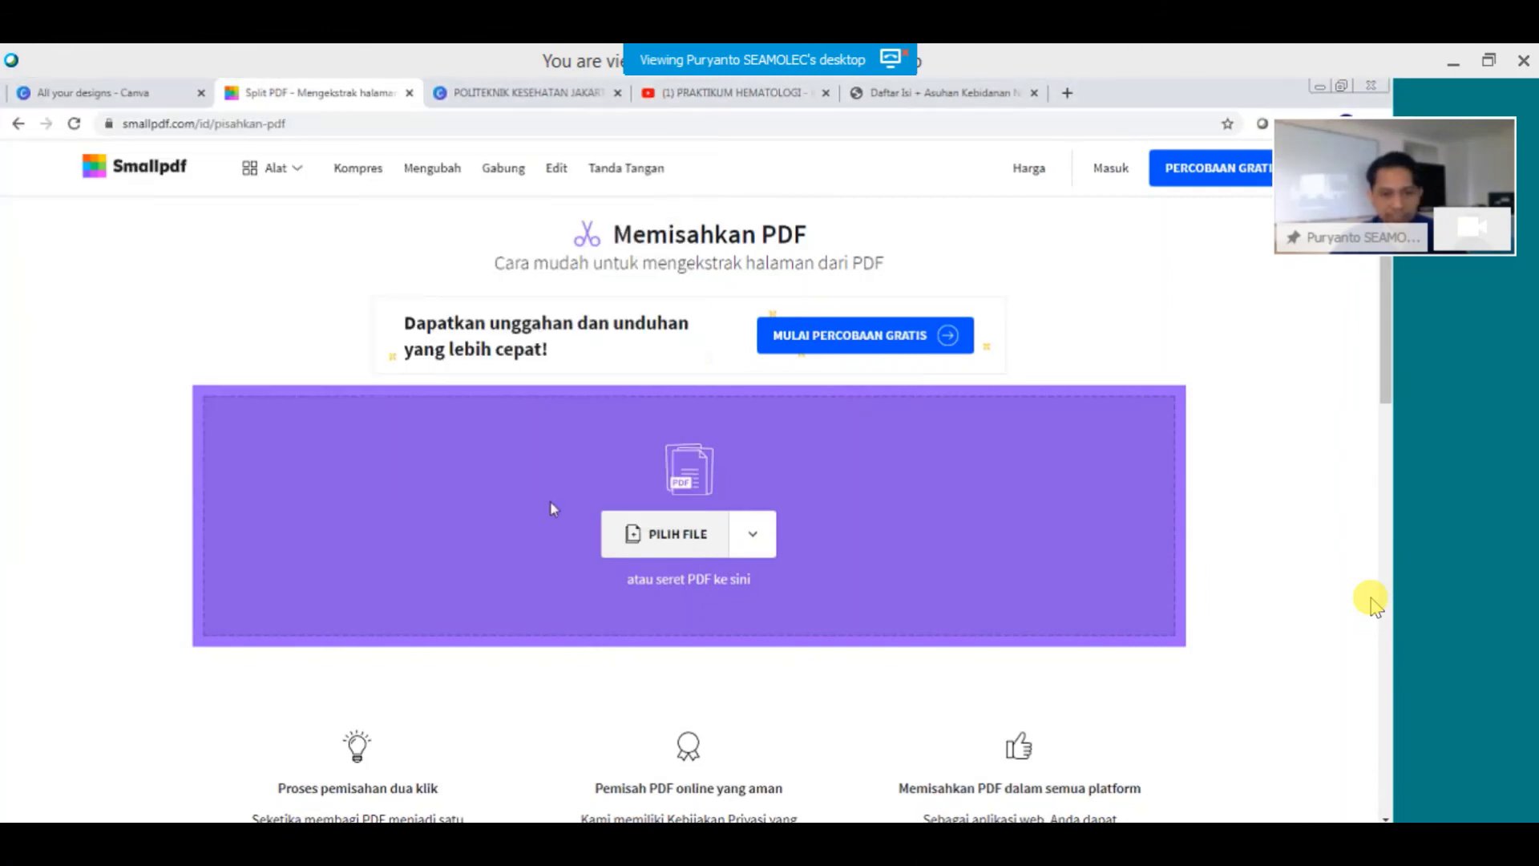
scroll(590, 521, "down", 2)
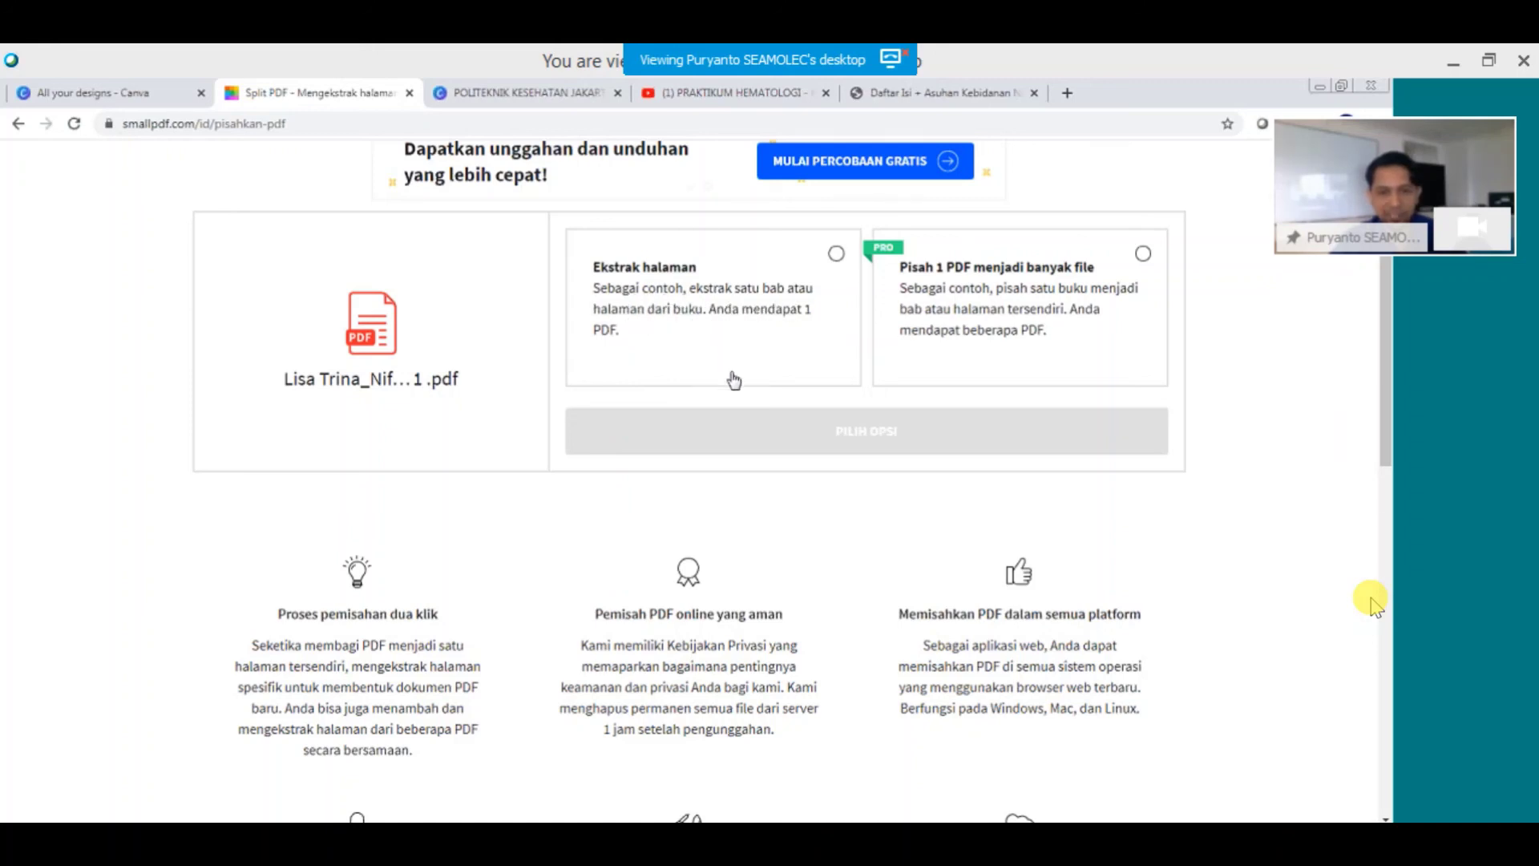
left_click(835, 254)
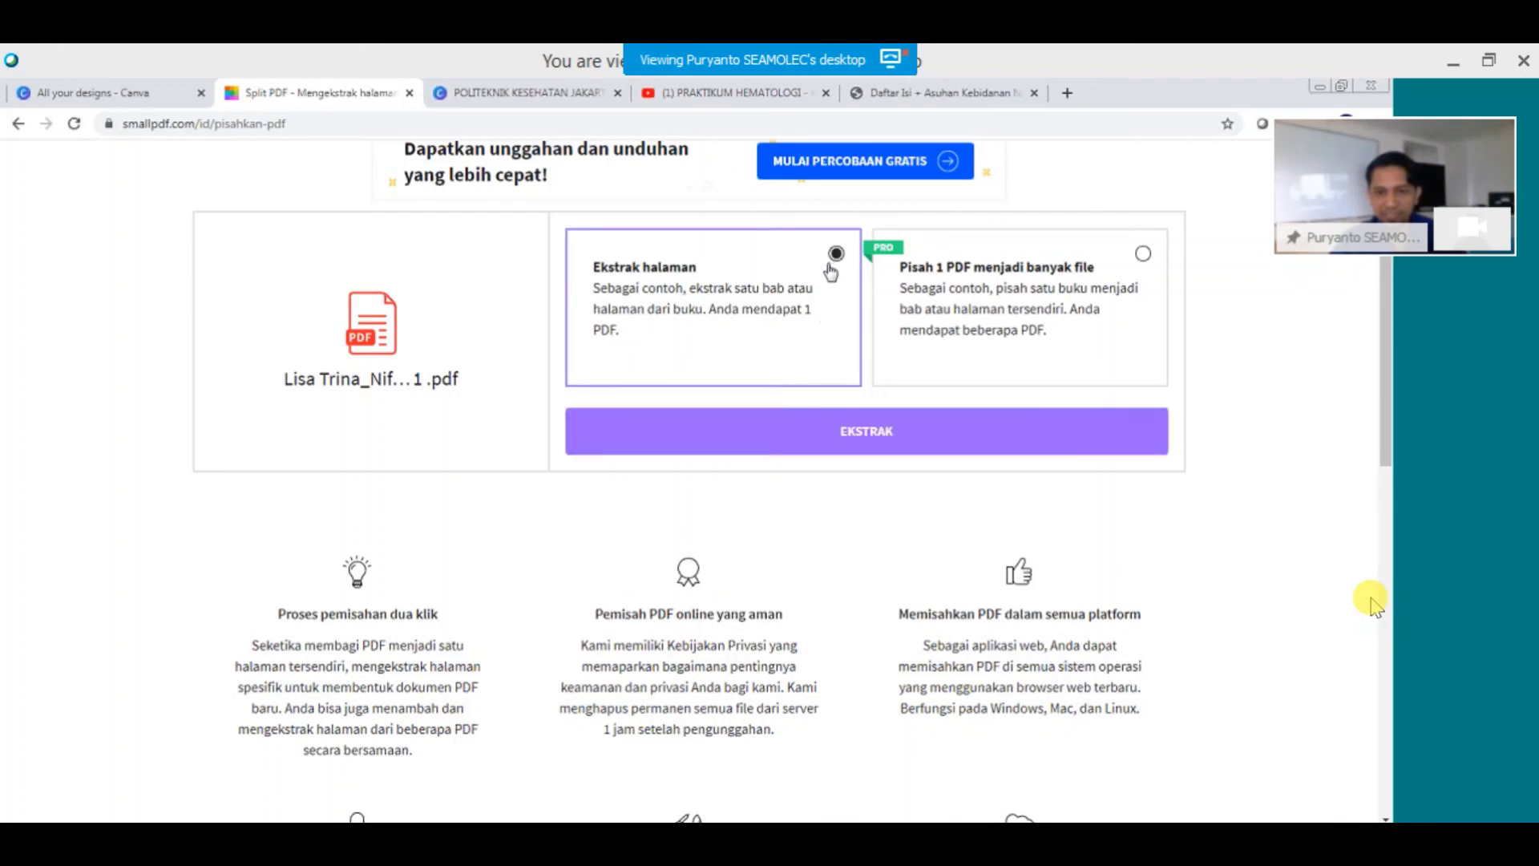
Extract pages 1 to 3 of the Nifas_Pertemuan 1 PDF into a new document.
left_click(836, 437)
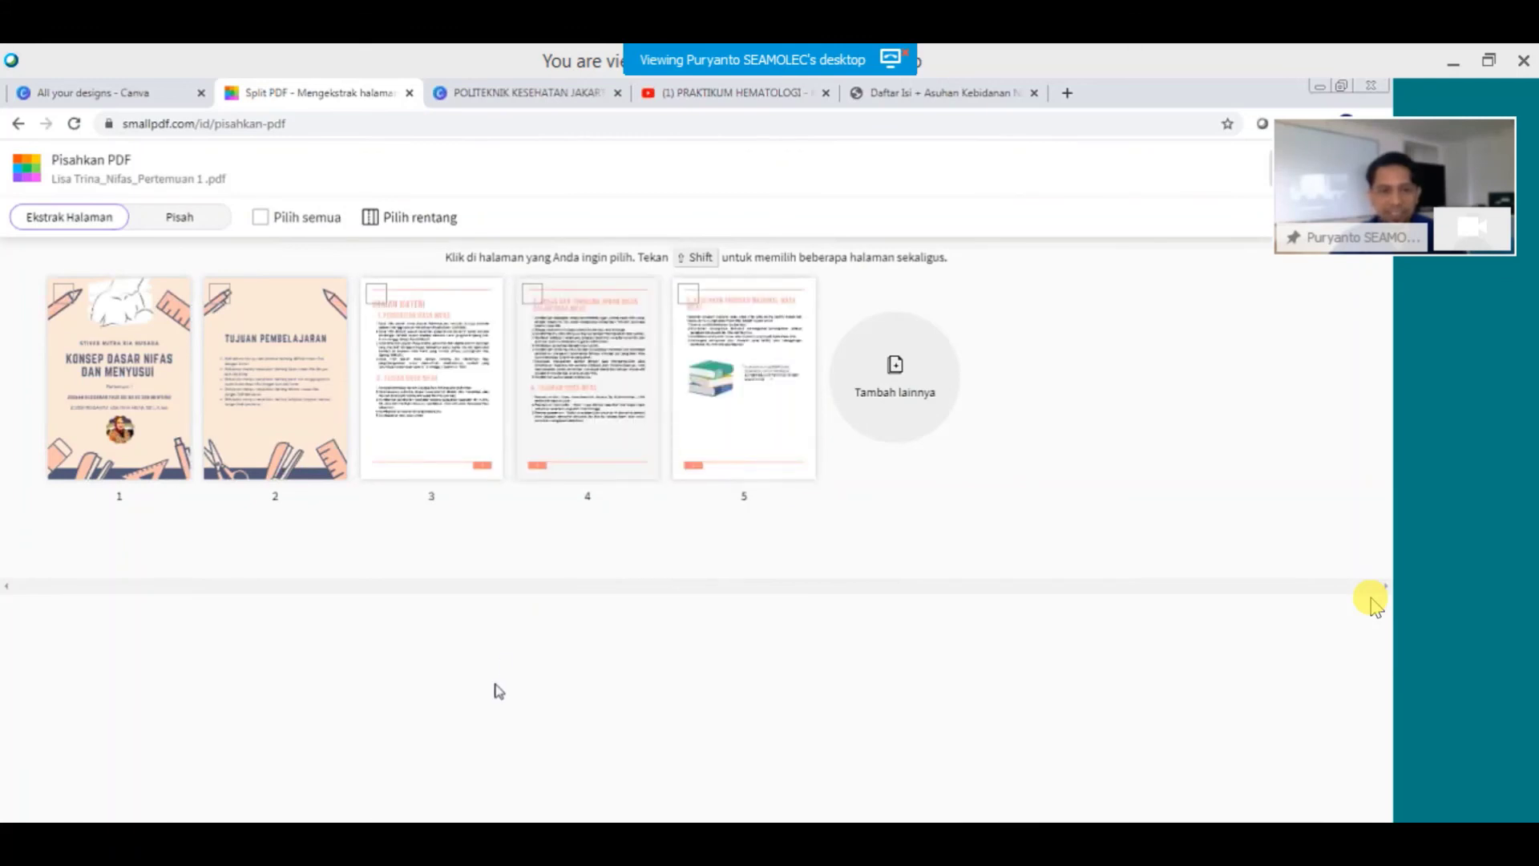
left_click(495, 100)
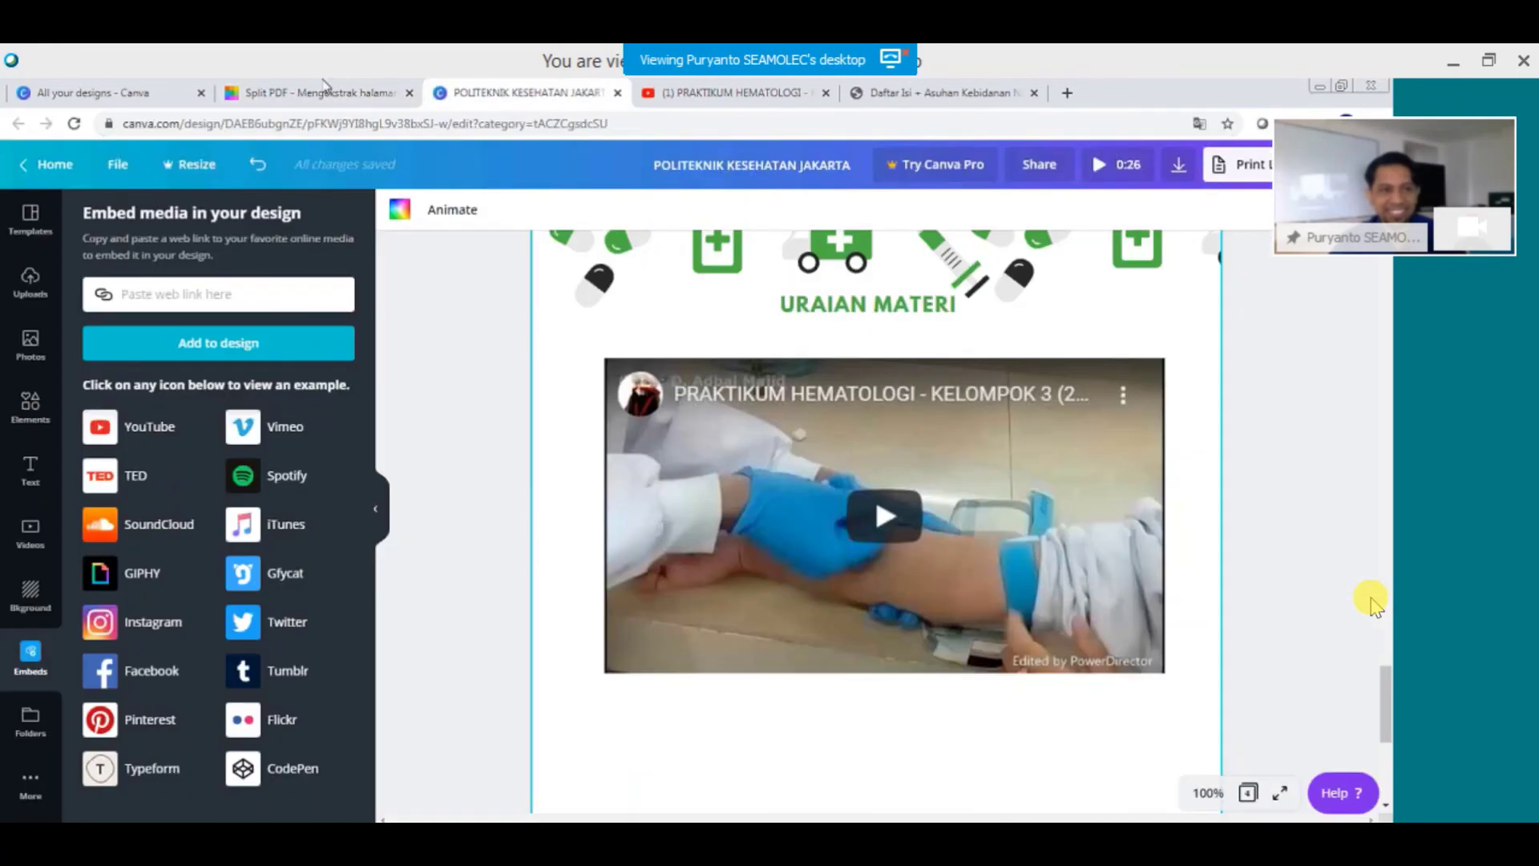
left_click(320, 101)
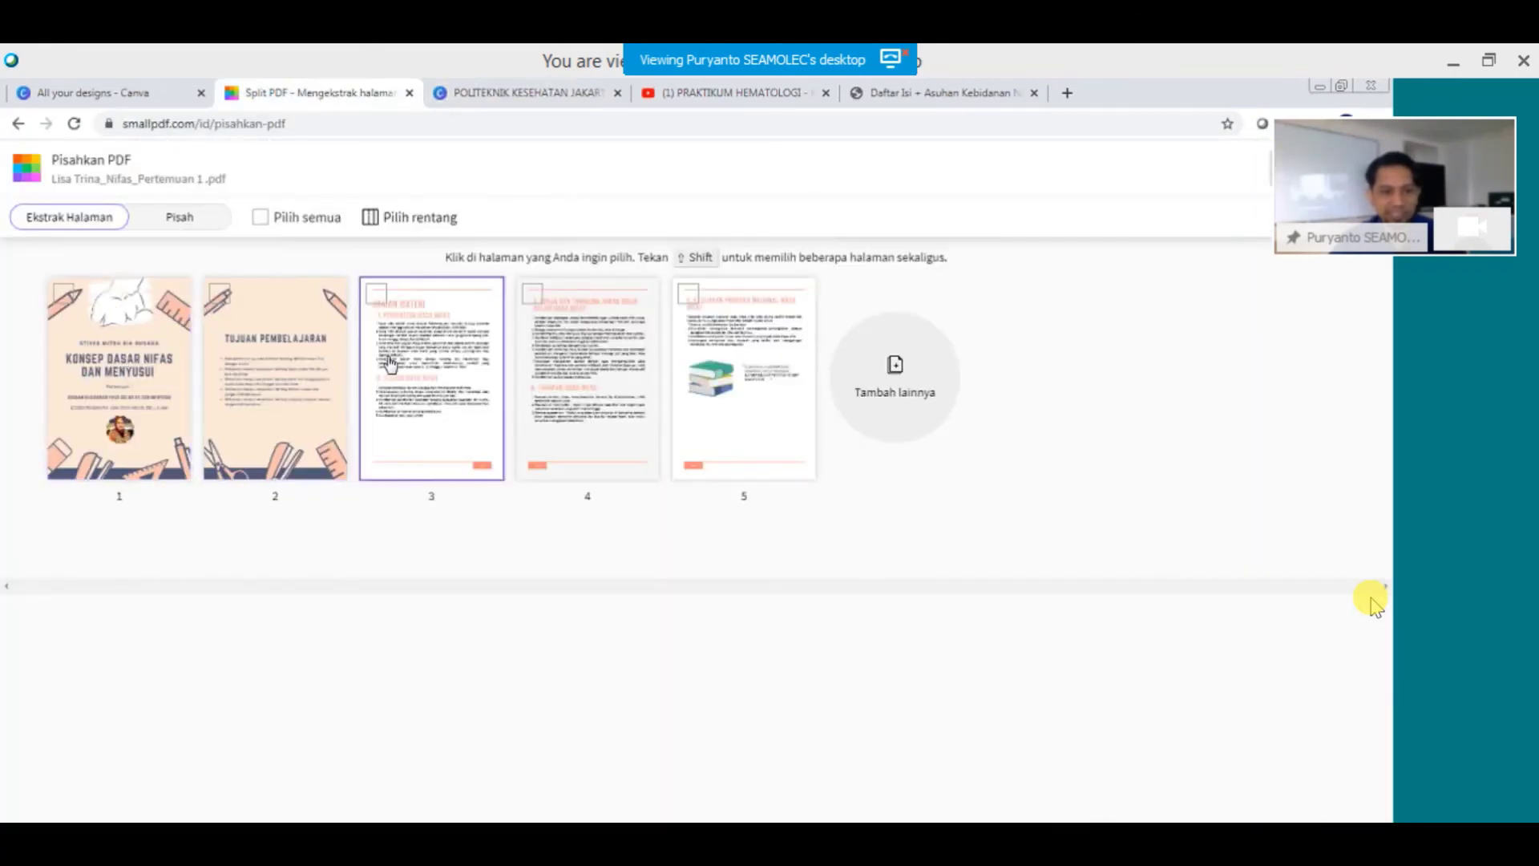
left_click(64, 294)
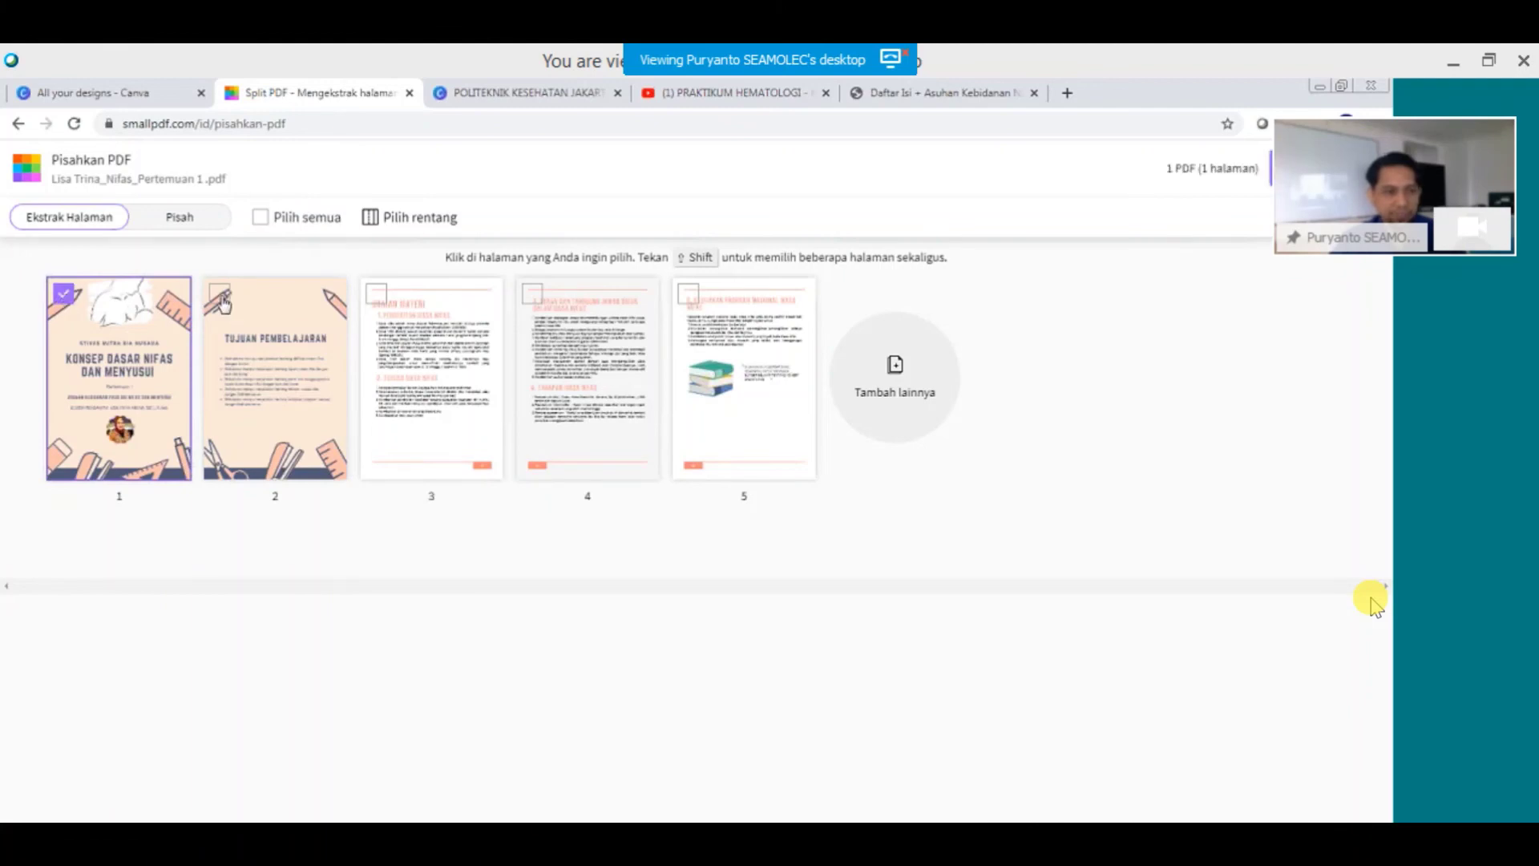
left_click(223, 302)
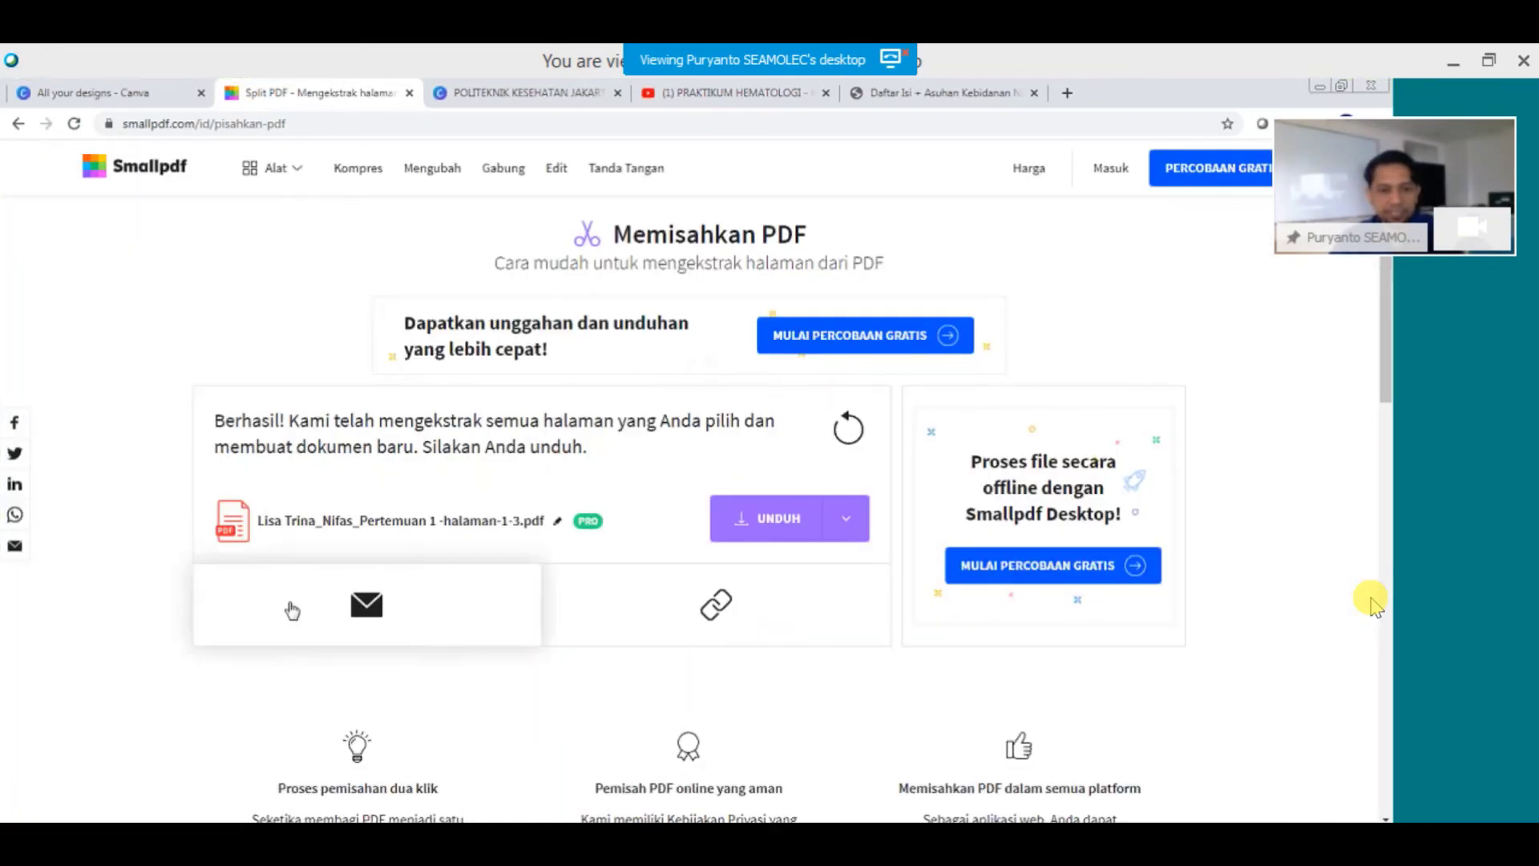
scroll(722, 561, "down", 2)
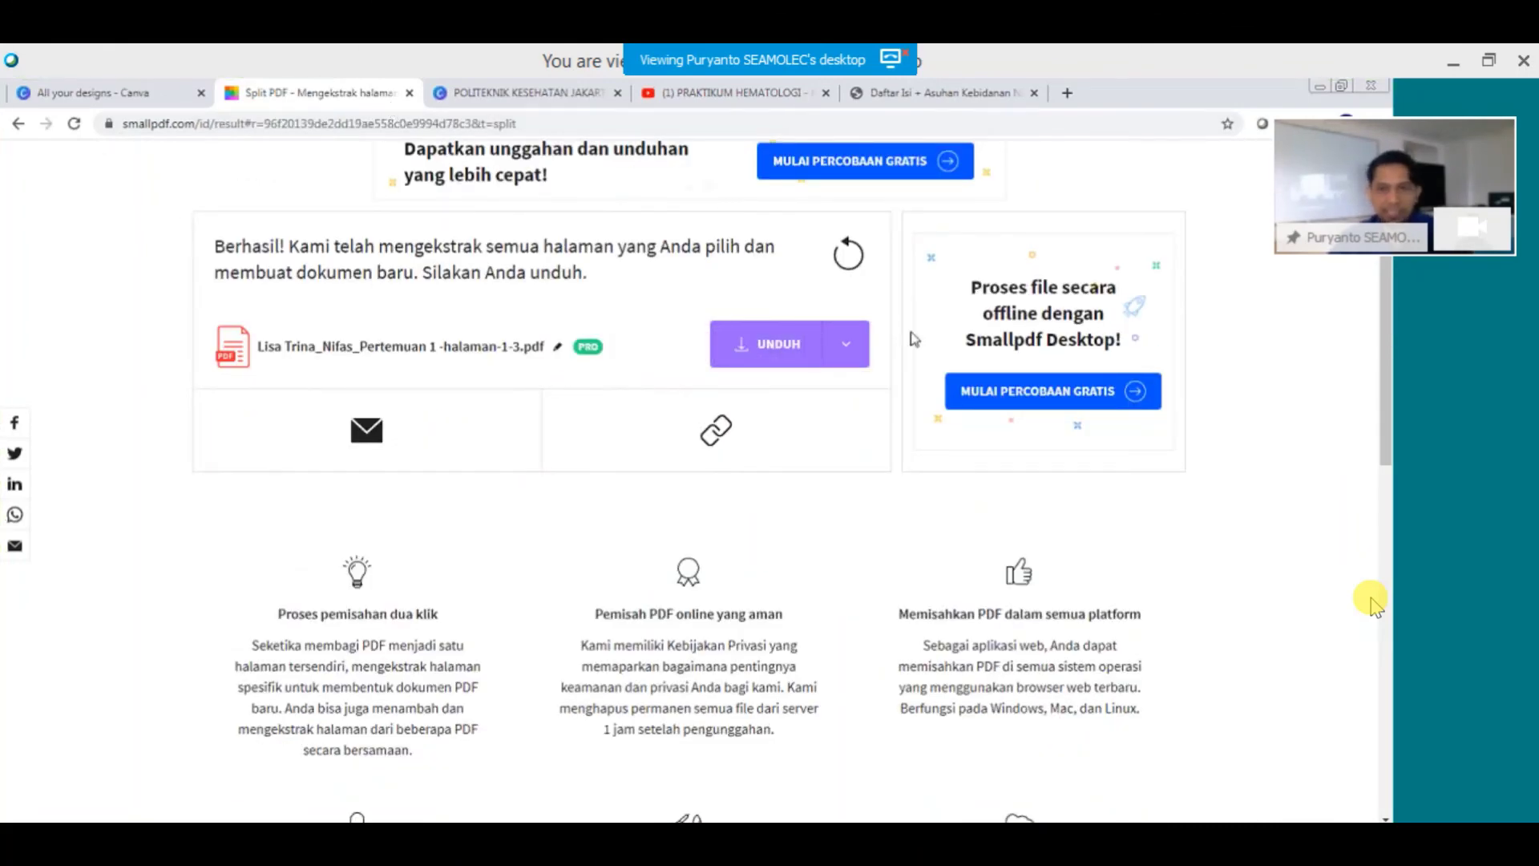
Switch to the Asuhan Kebidanan Nifas dan Menyusui textbook and save it as a PDF in Downloads under its suggested file name.
left_click(953, 94)
scroll(713, 346, "up", 5)
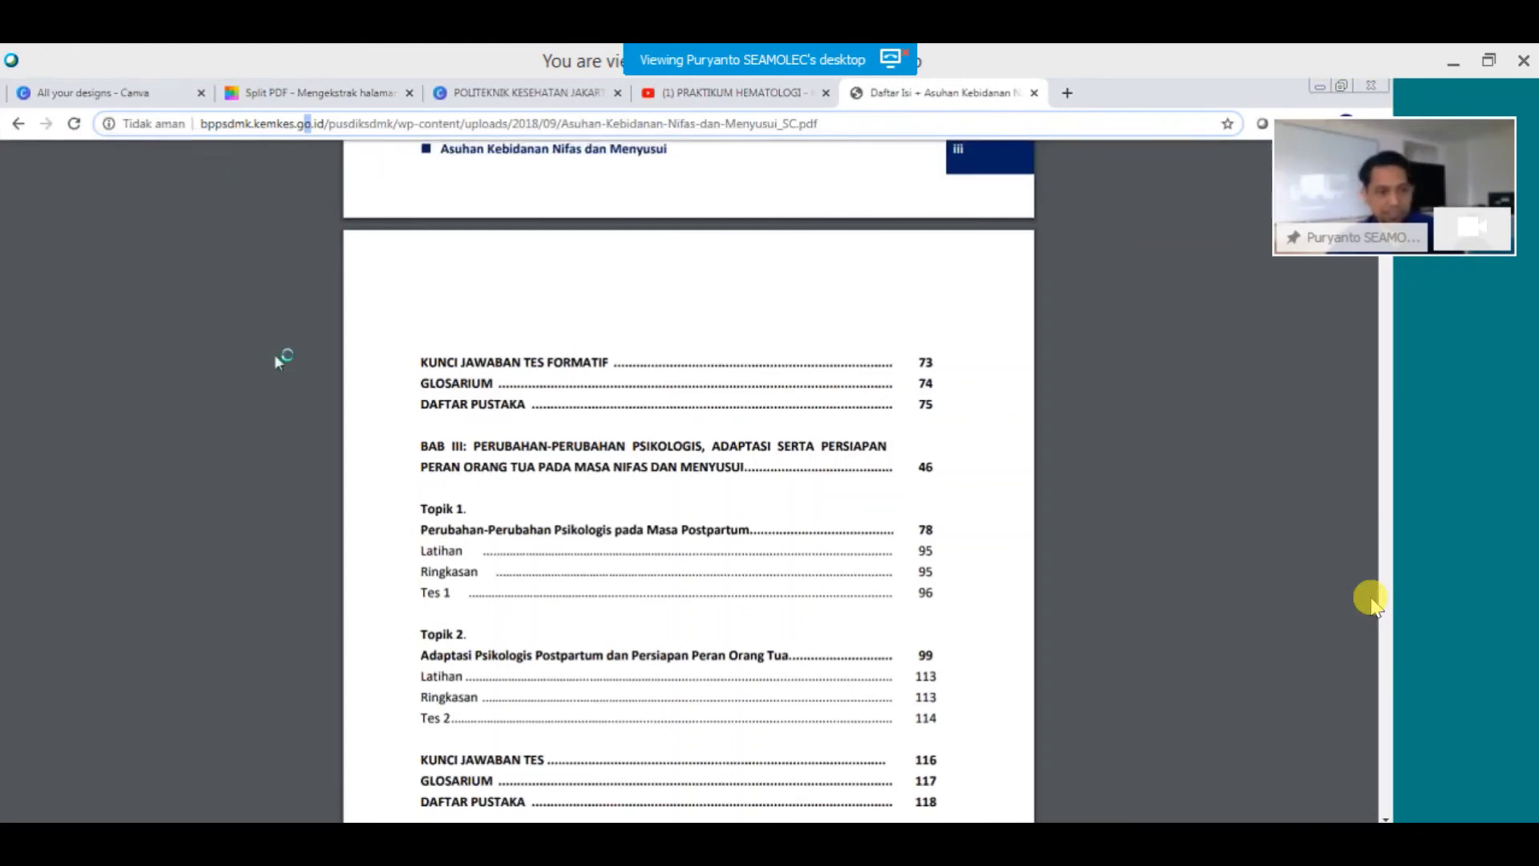
key("ctrl+s")
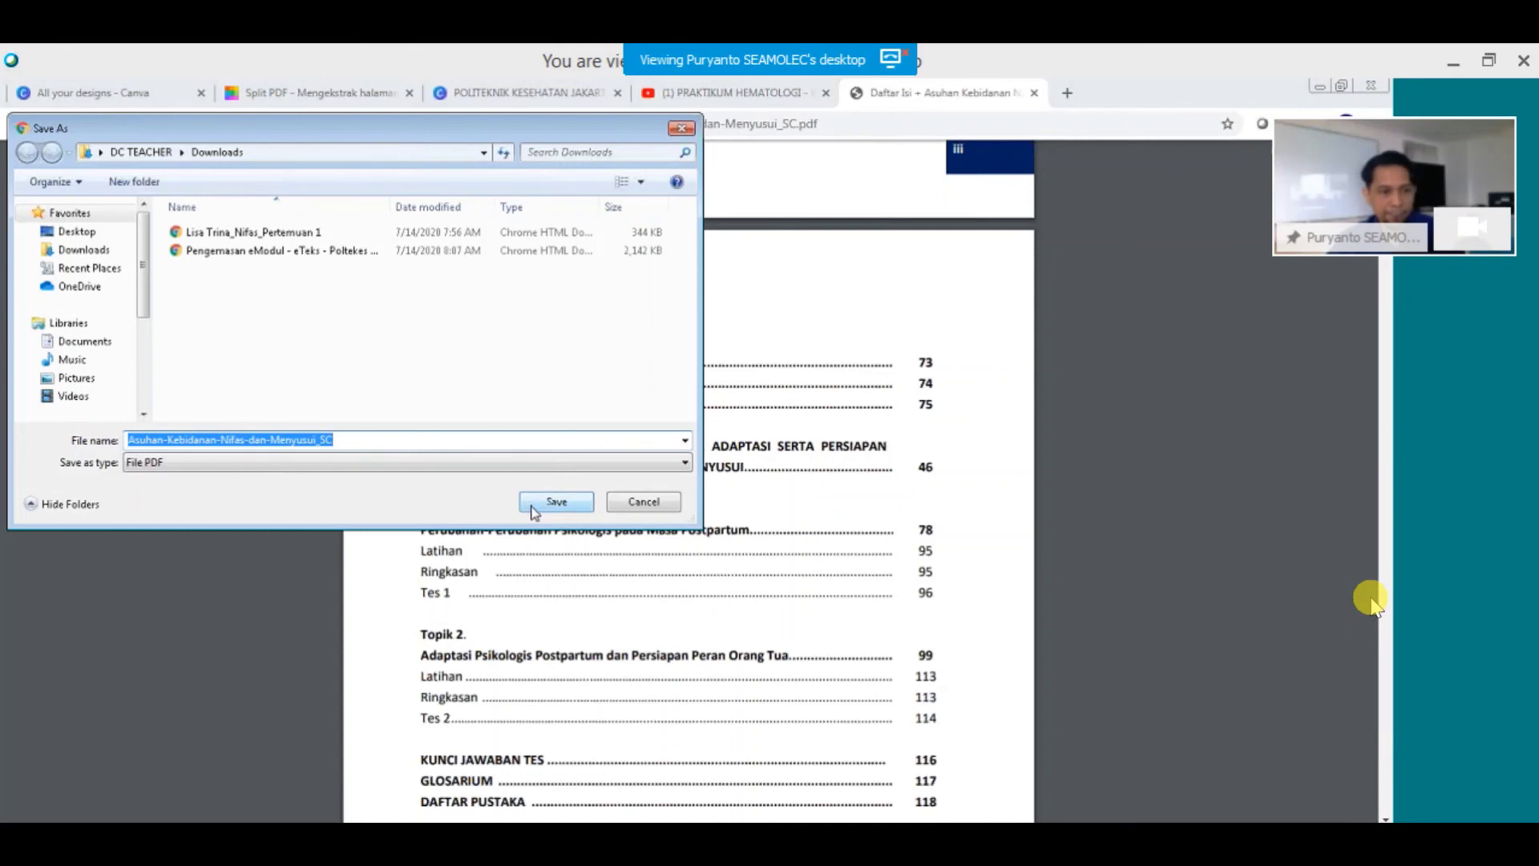
left_click(557, 502)
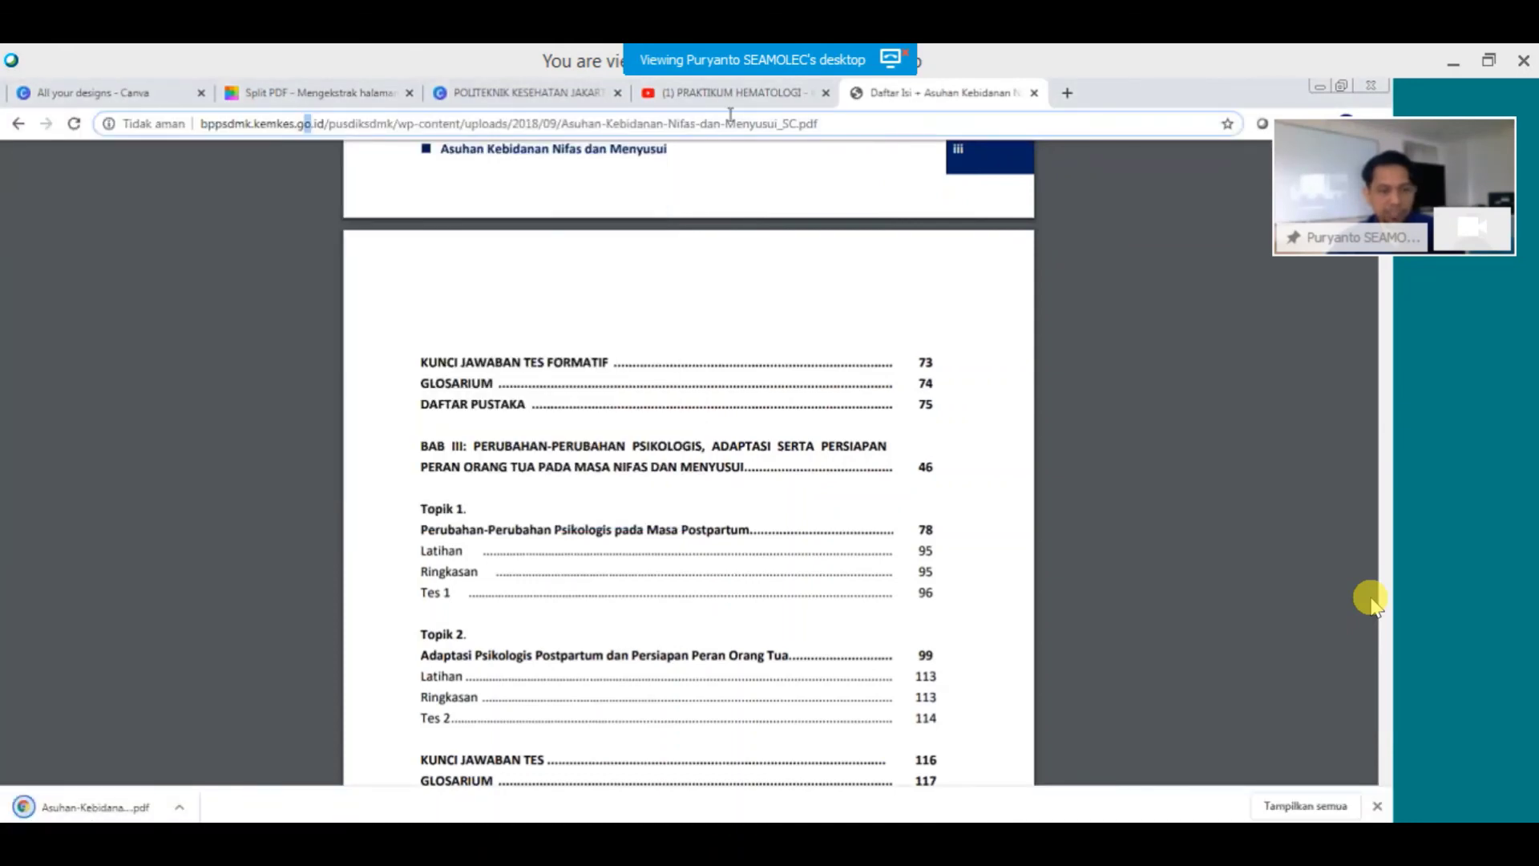
Return to Smallpdf's empty Memisahkan PDF page and upload Asuhan-Kebidanan-Nifas-dan-Menyusui_SC from Downloads.
left_click(281, 94)
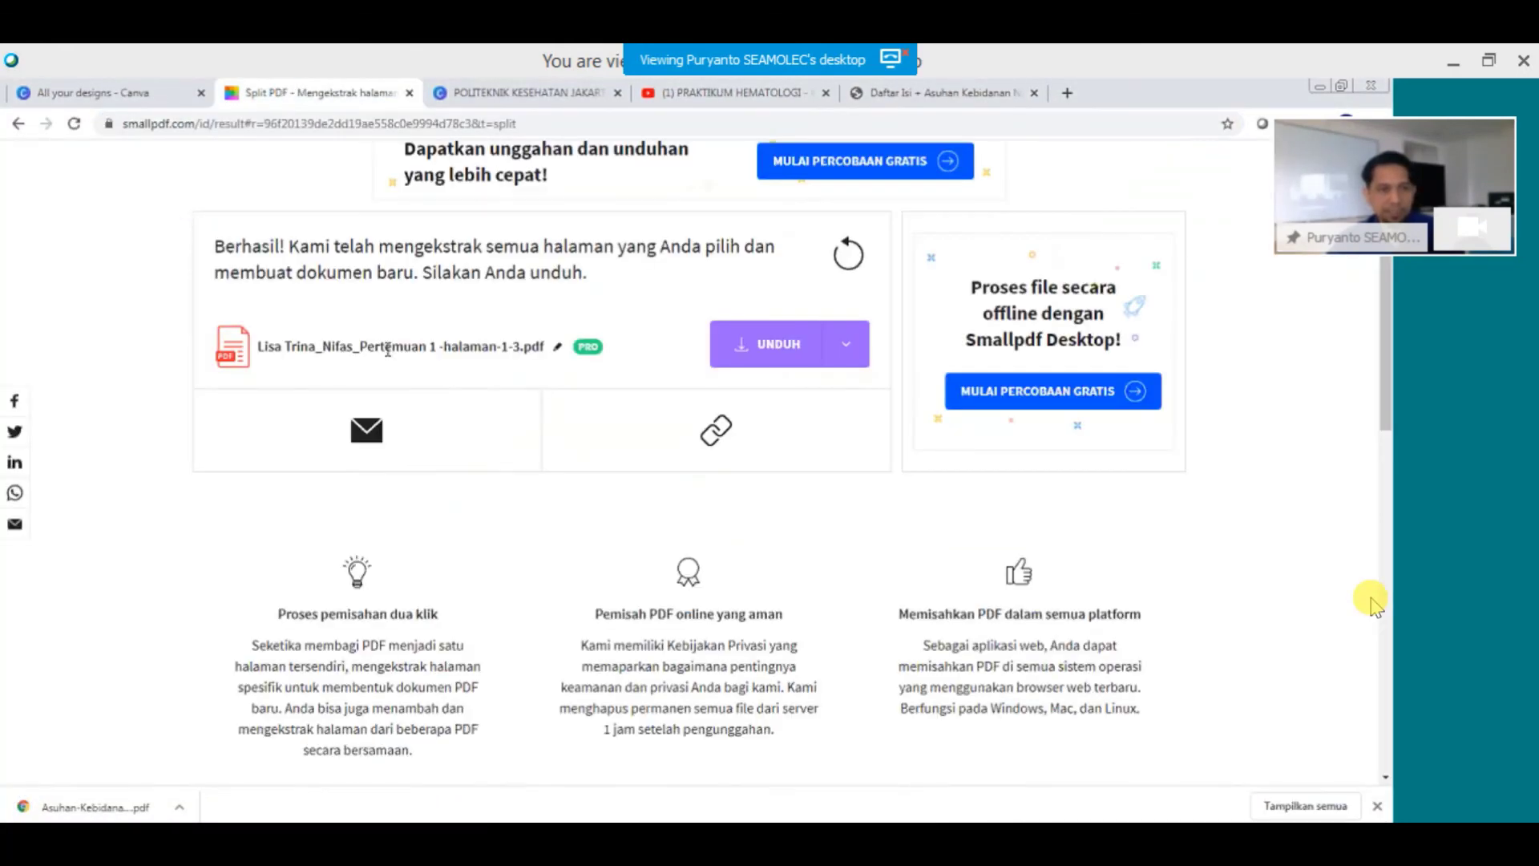
scroll(393, 357, "up", 2)
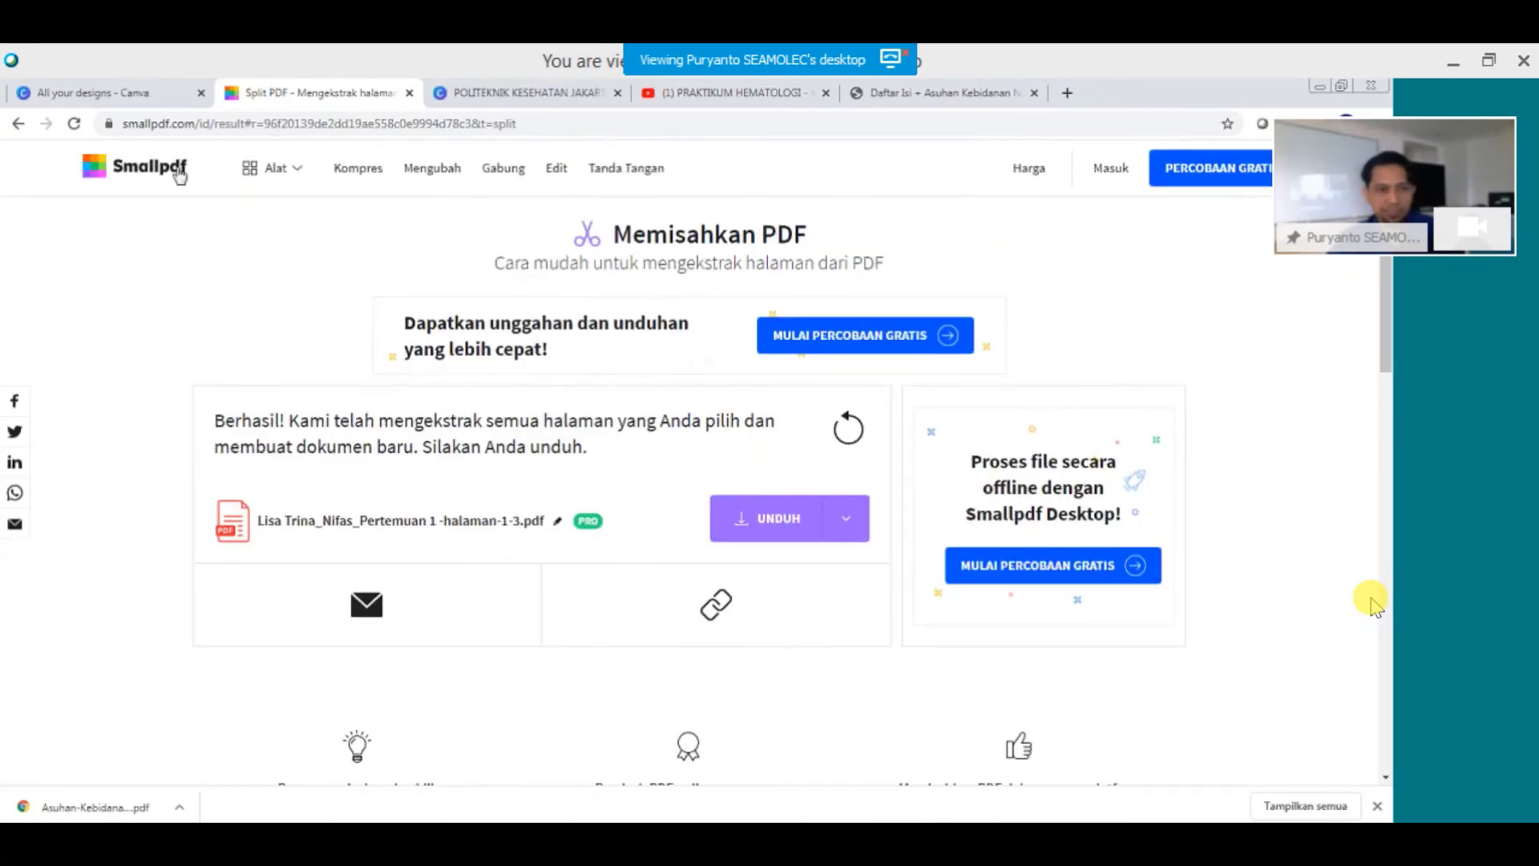
left_click(174, 170)
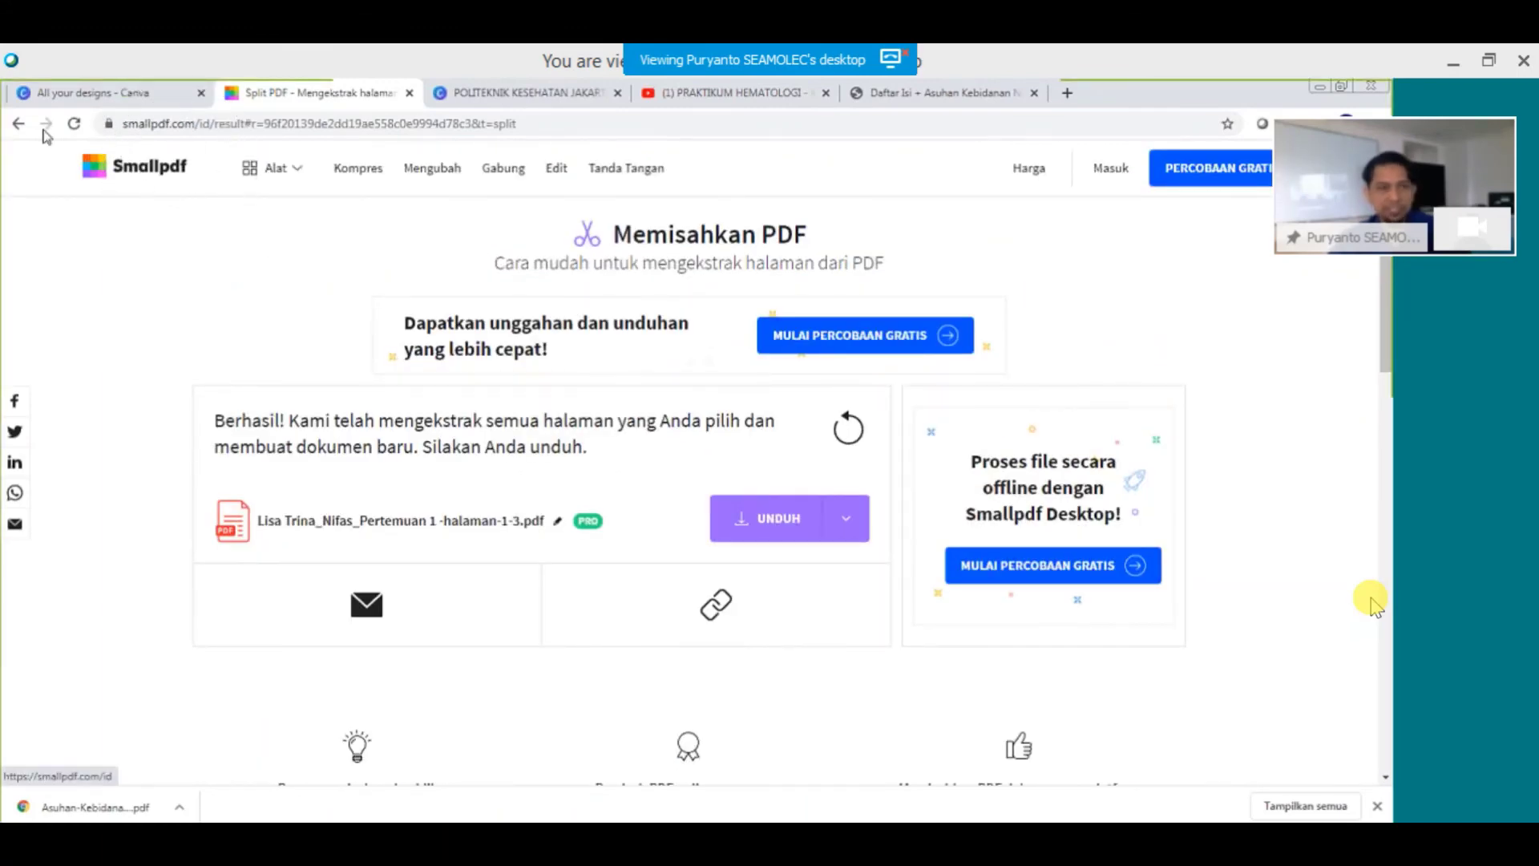
left_click(17, 123)
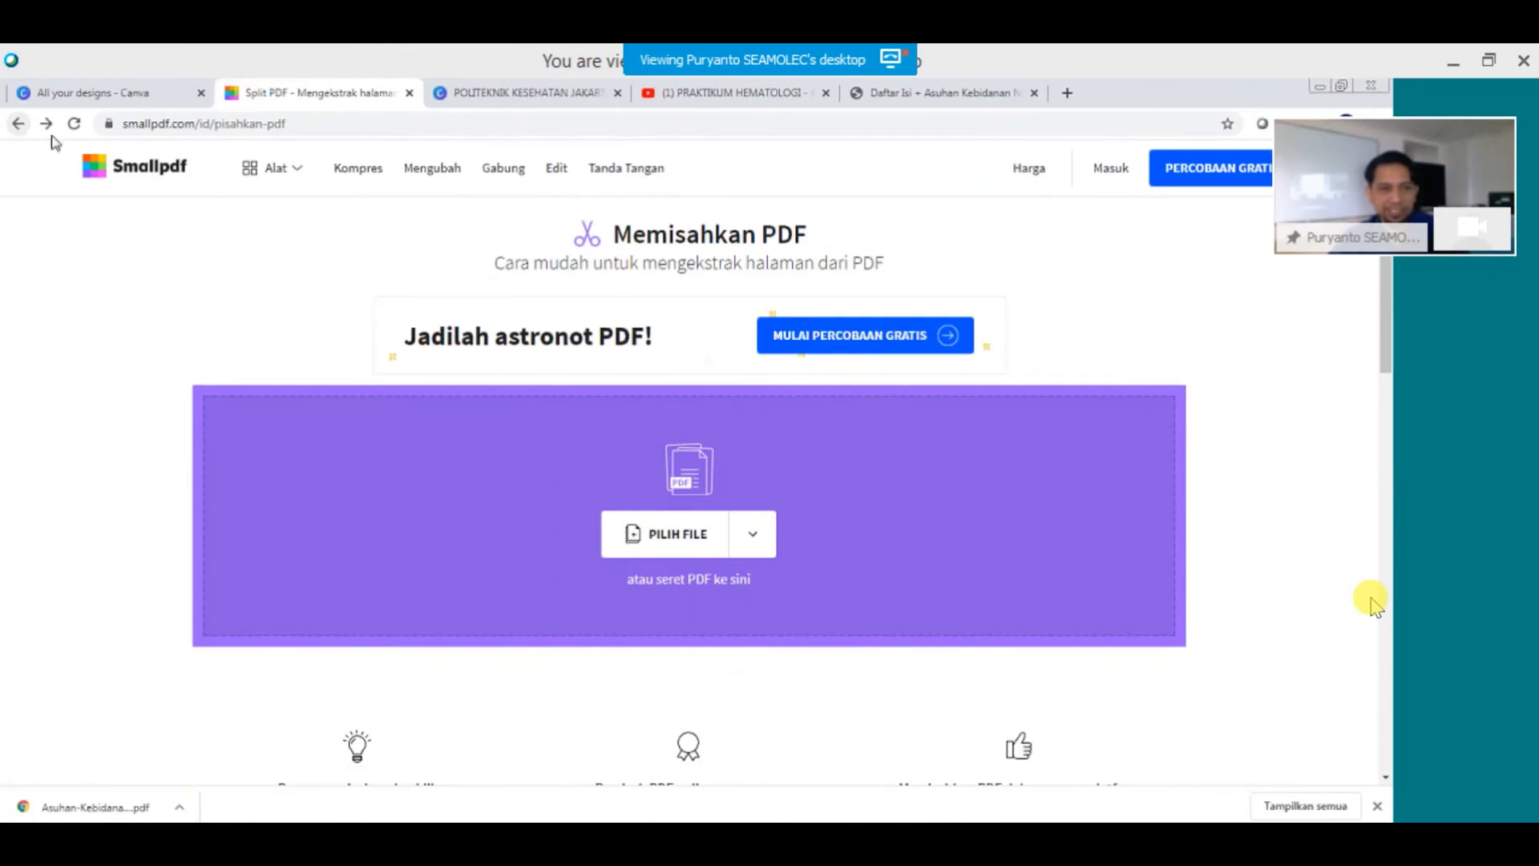
left_click(687, 548)
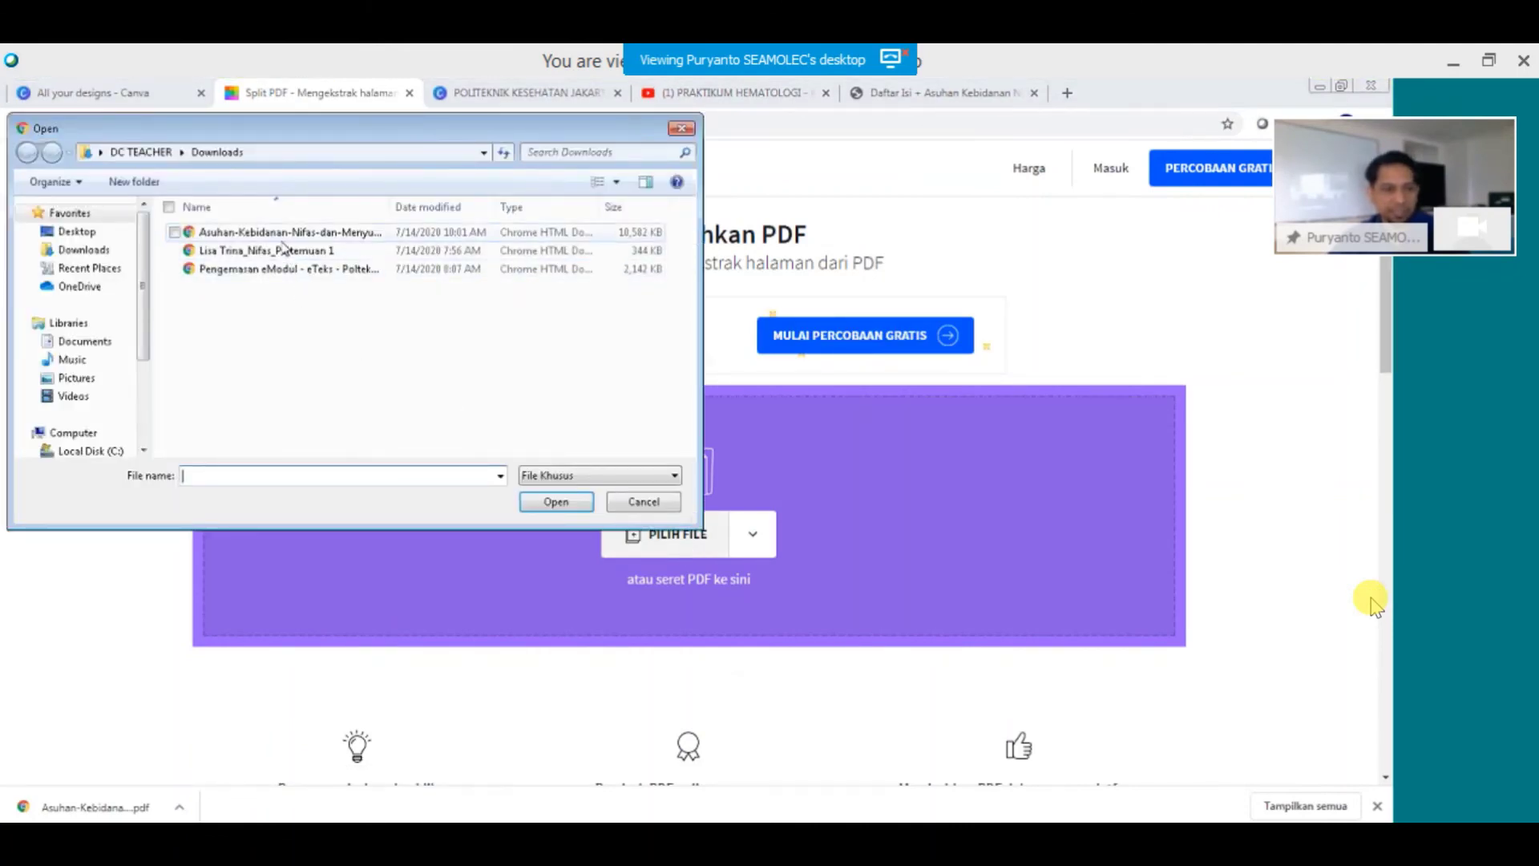
left_click_drag(395, 206, 545, 207)
left_click(417, 234)
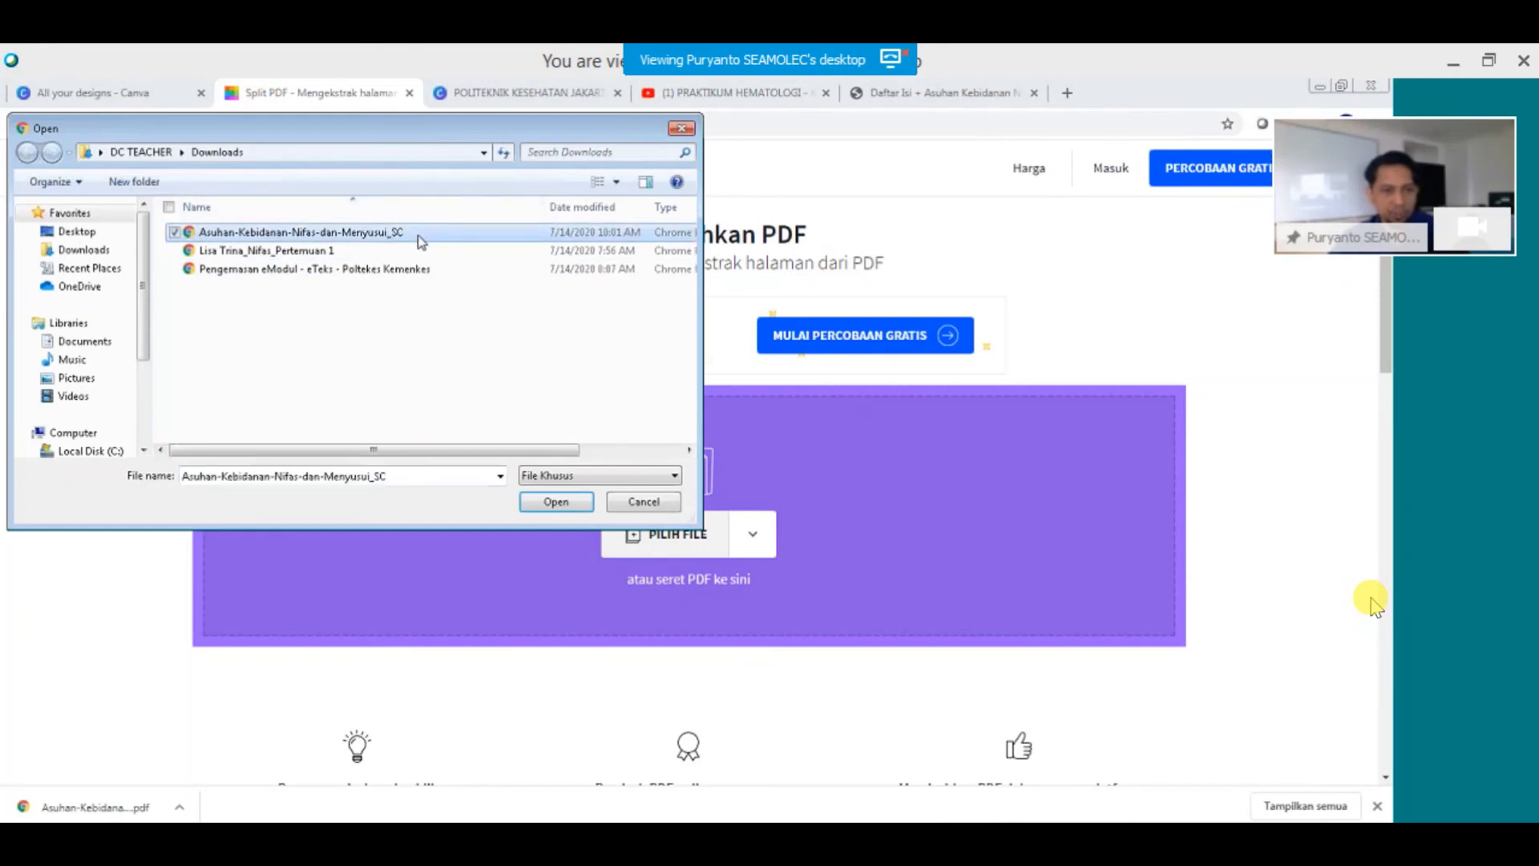
left_click(557, 502)
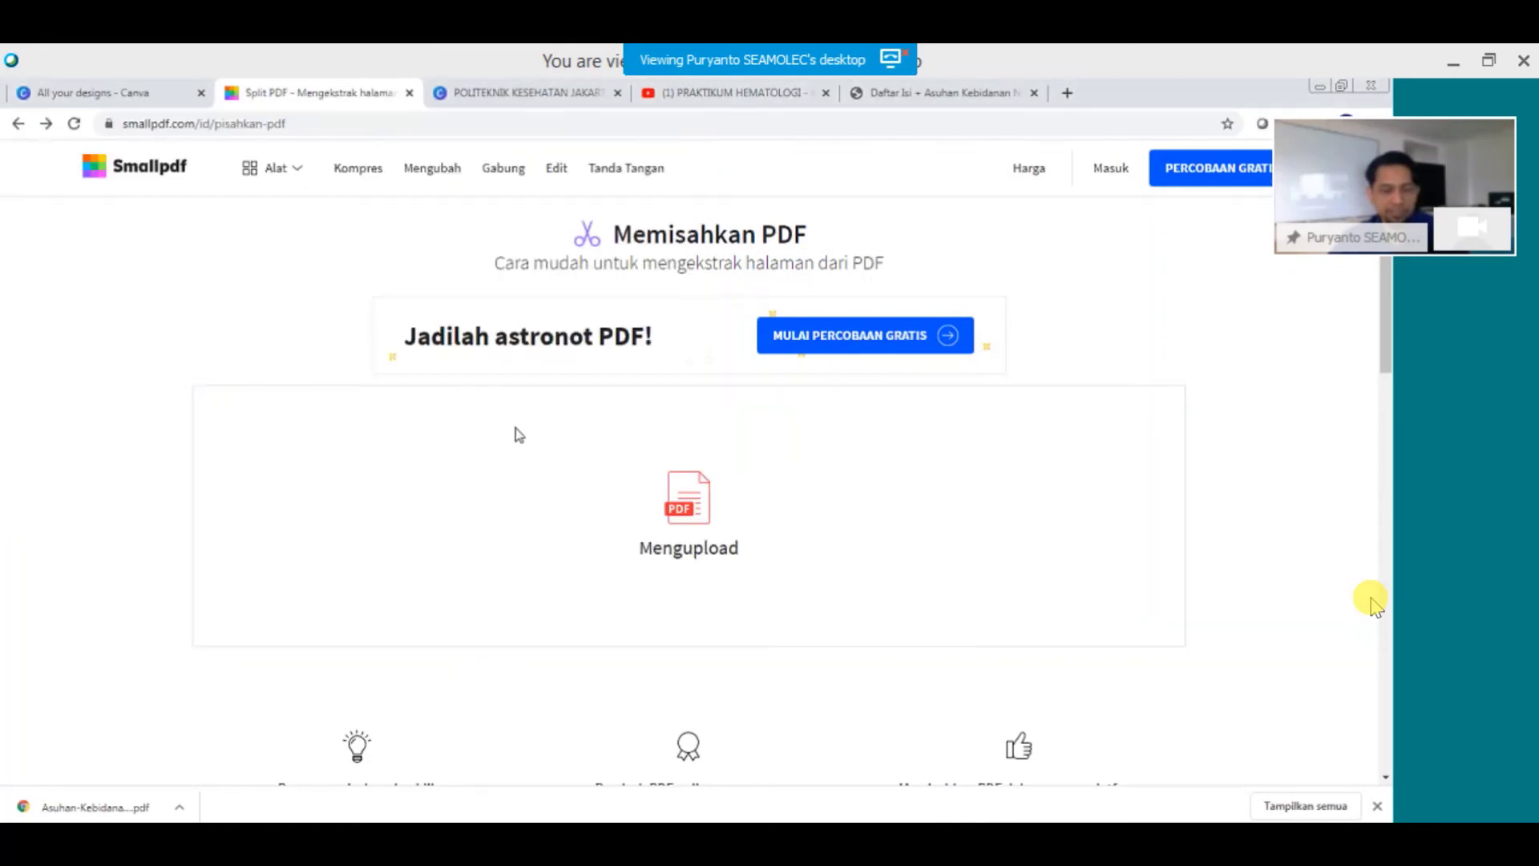
scroll(518, 434, "down", 2)
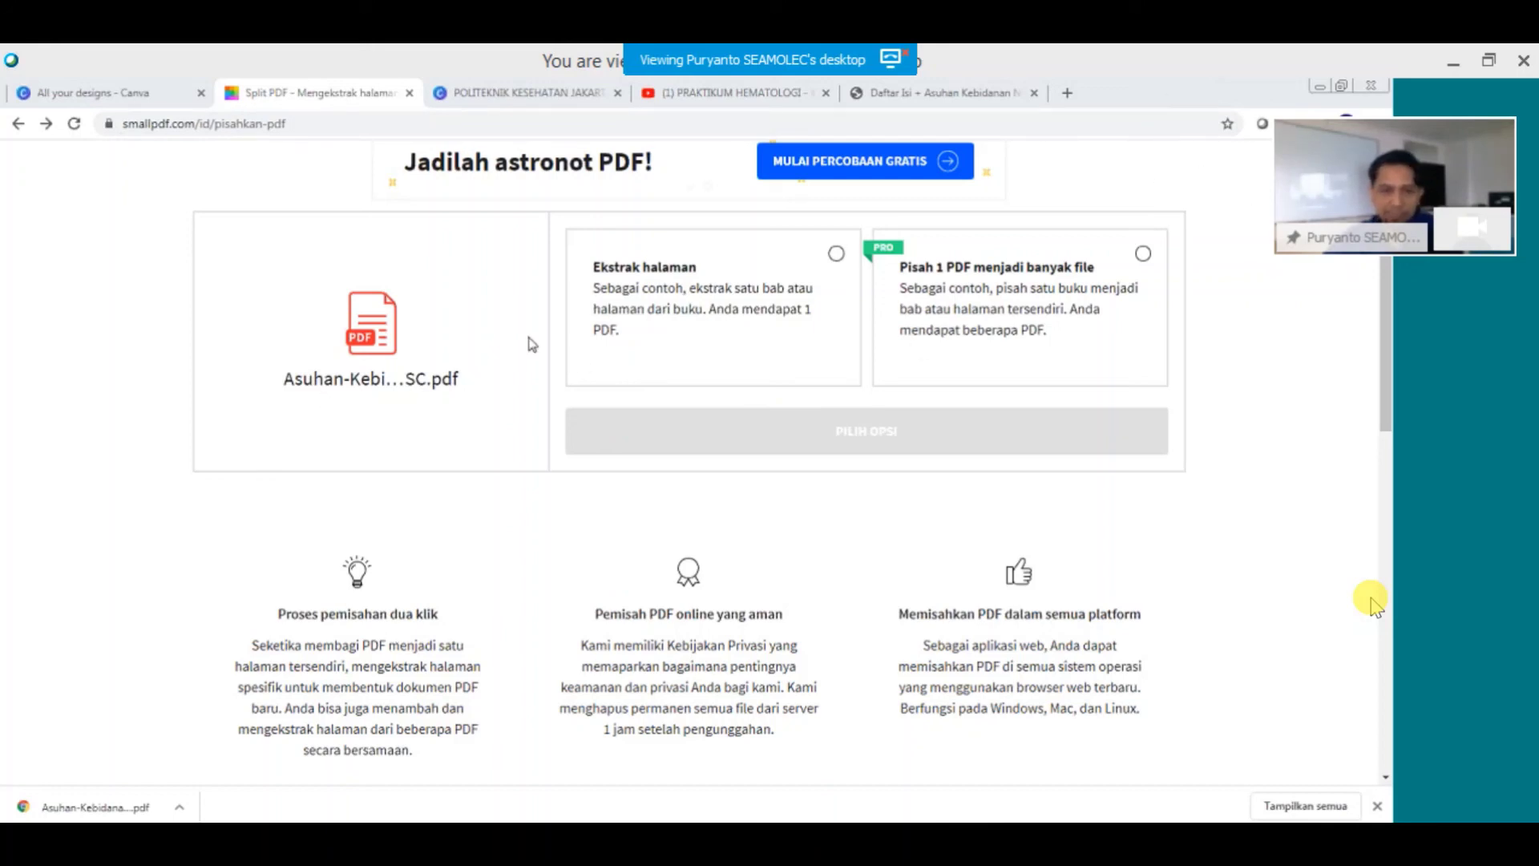
Examine the textbook's cover page in the browser and compare it with the Uraian Materi page of the Canva design.
left_click(929, 95)
scroll(835, 353, "up", 10)
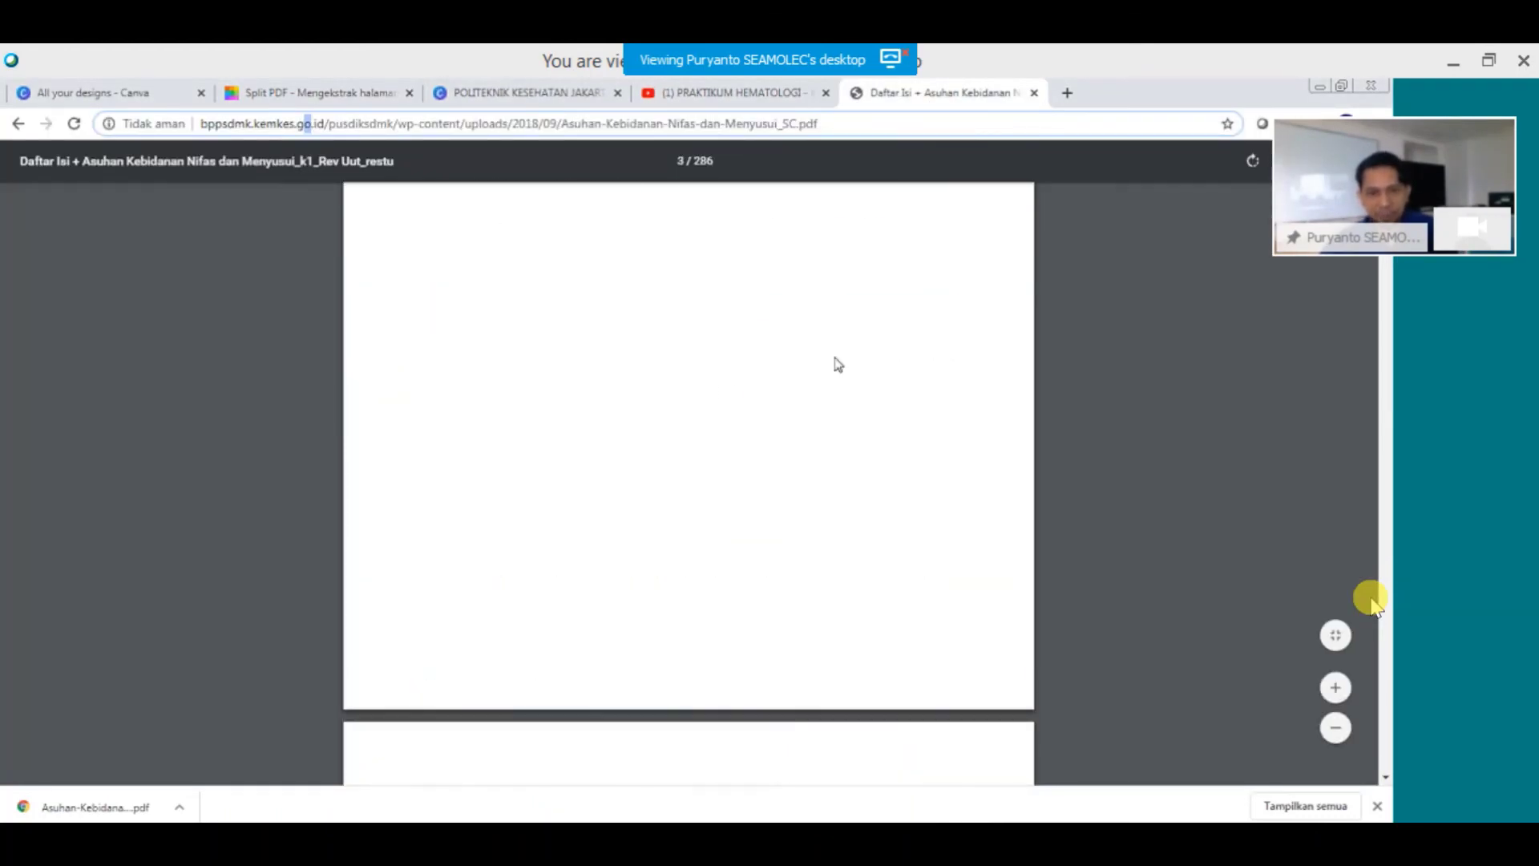
scroll(834, 364, "up", 12)
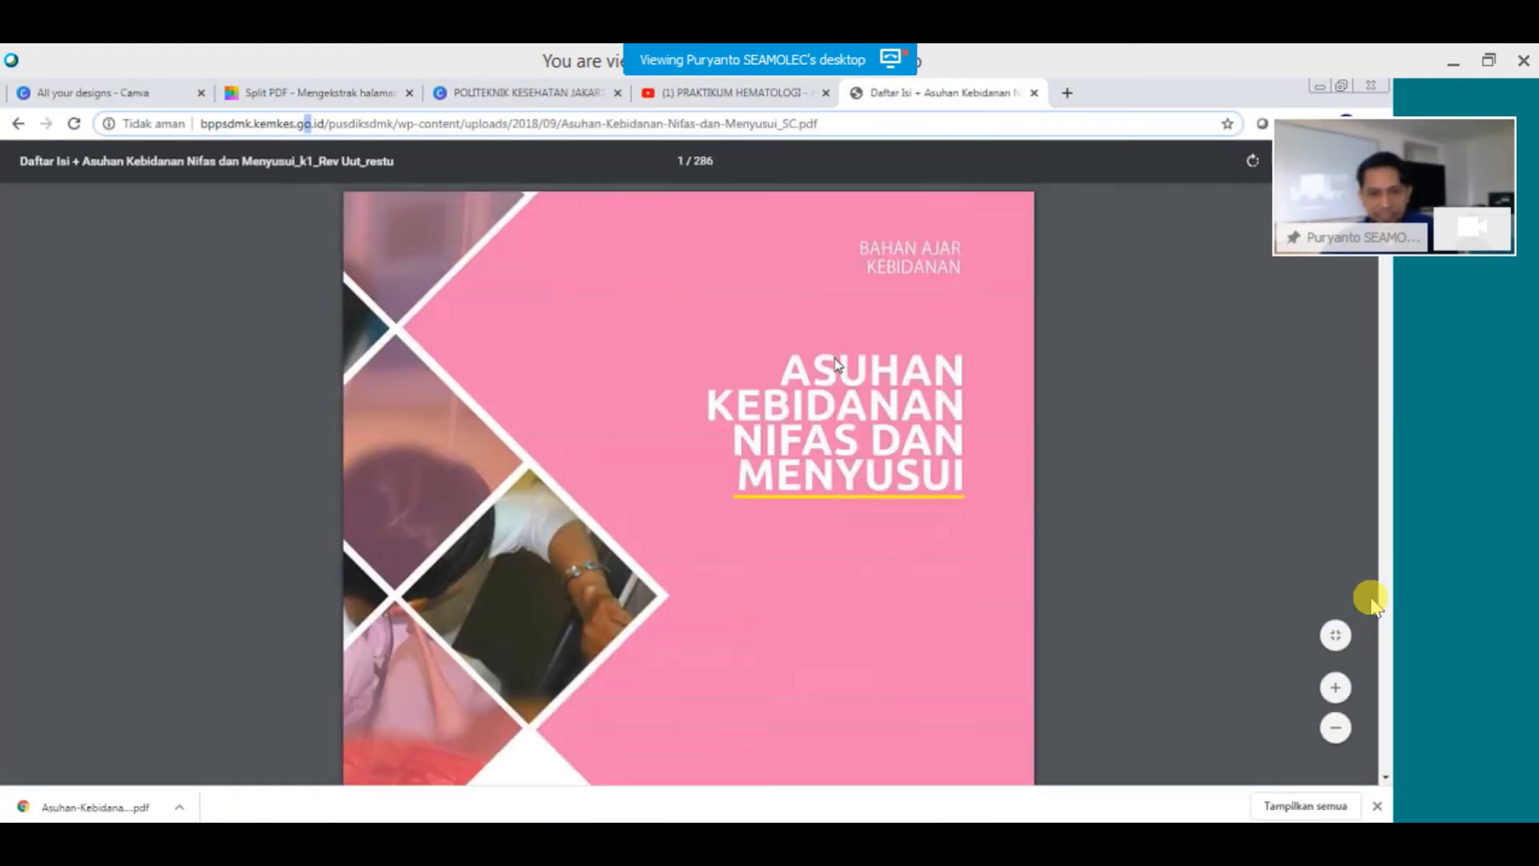
scroll(834, 361, "down", 2)
scroll(834, 358, "up", 3)
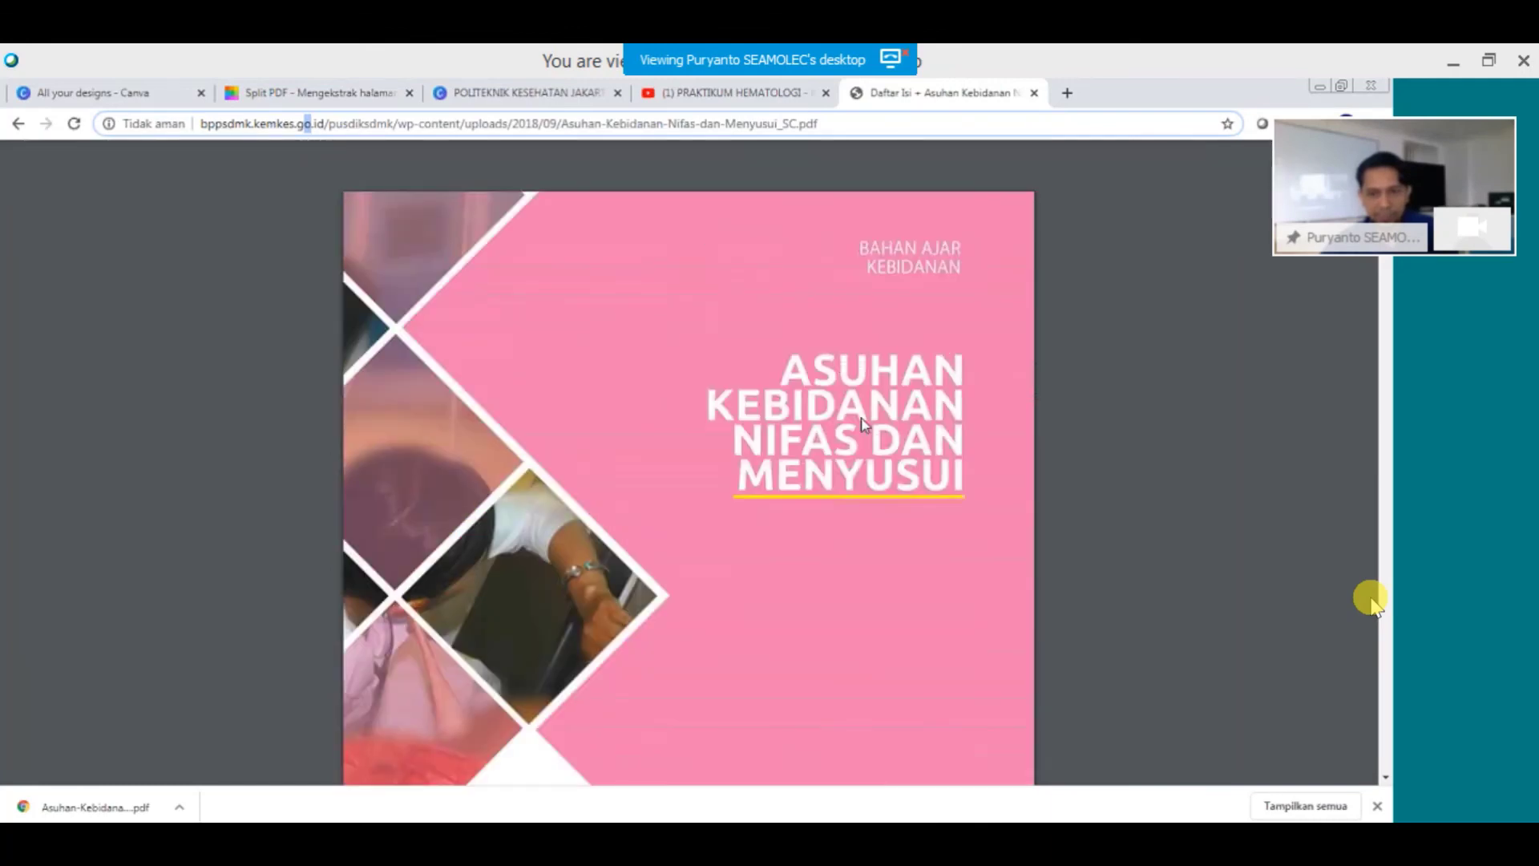
scroll(862, 424, "down", 6)
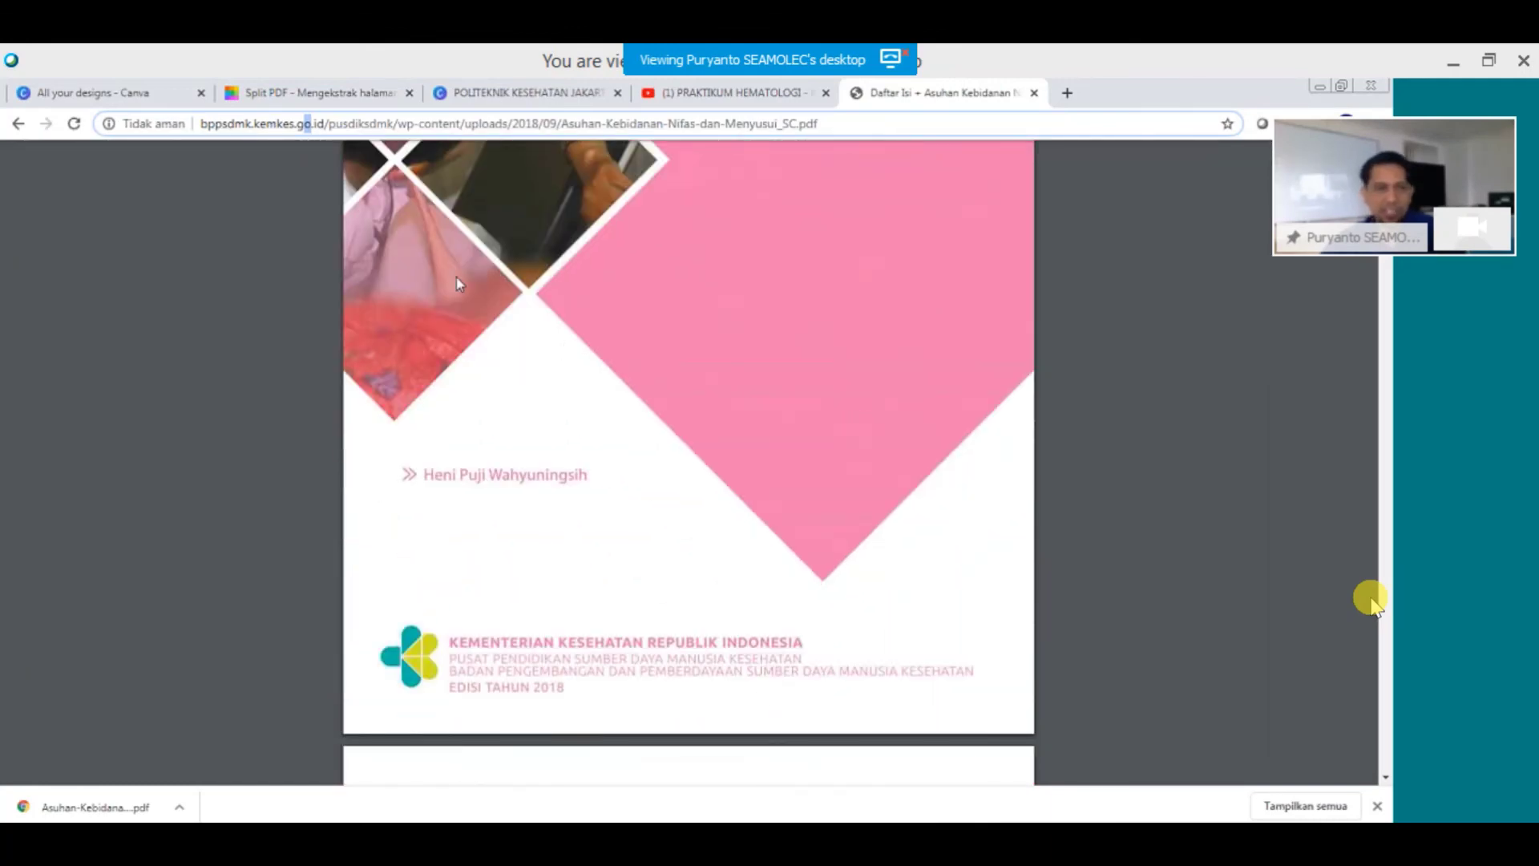
left_click(481, 93)
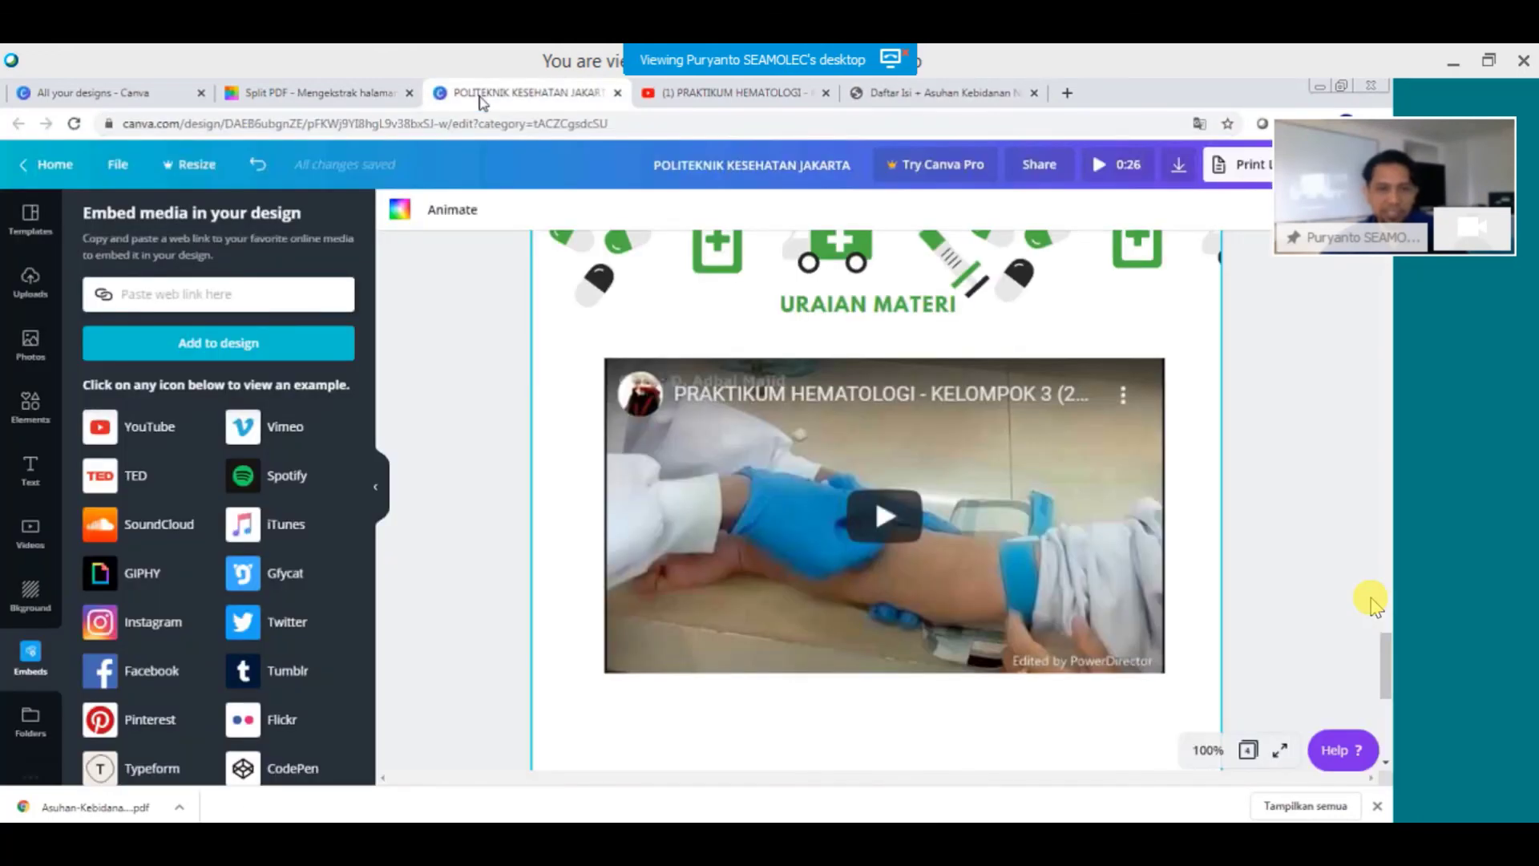
left_click(433, 397)
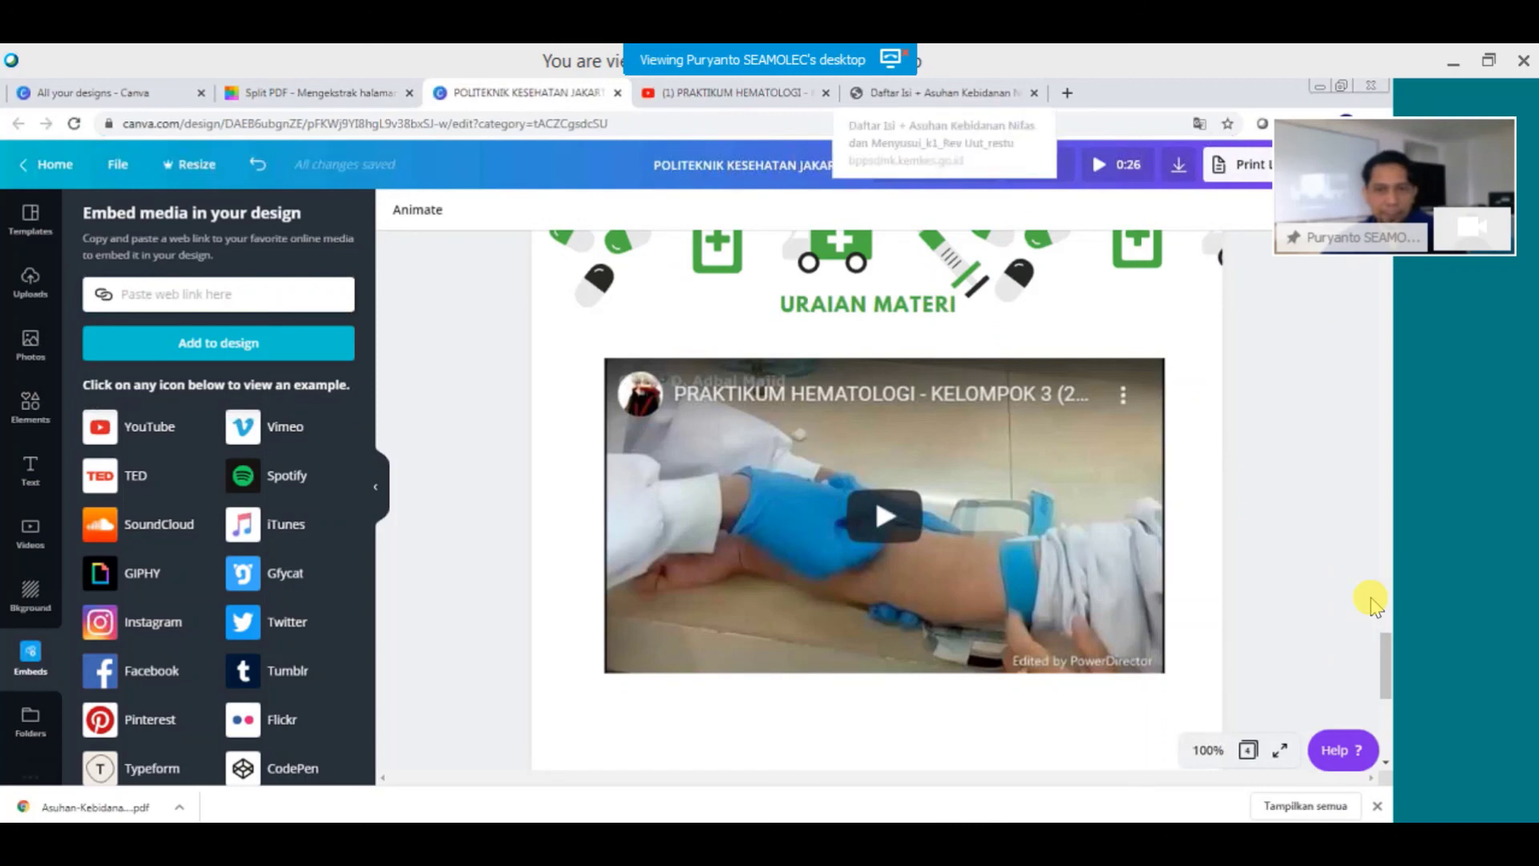
left_click(860, 94)
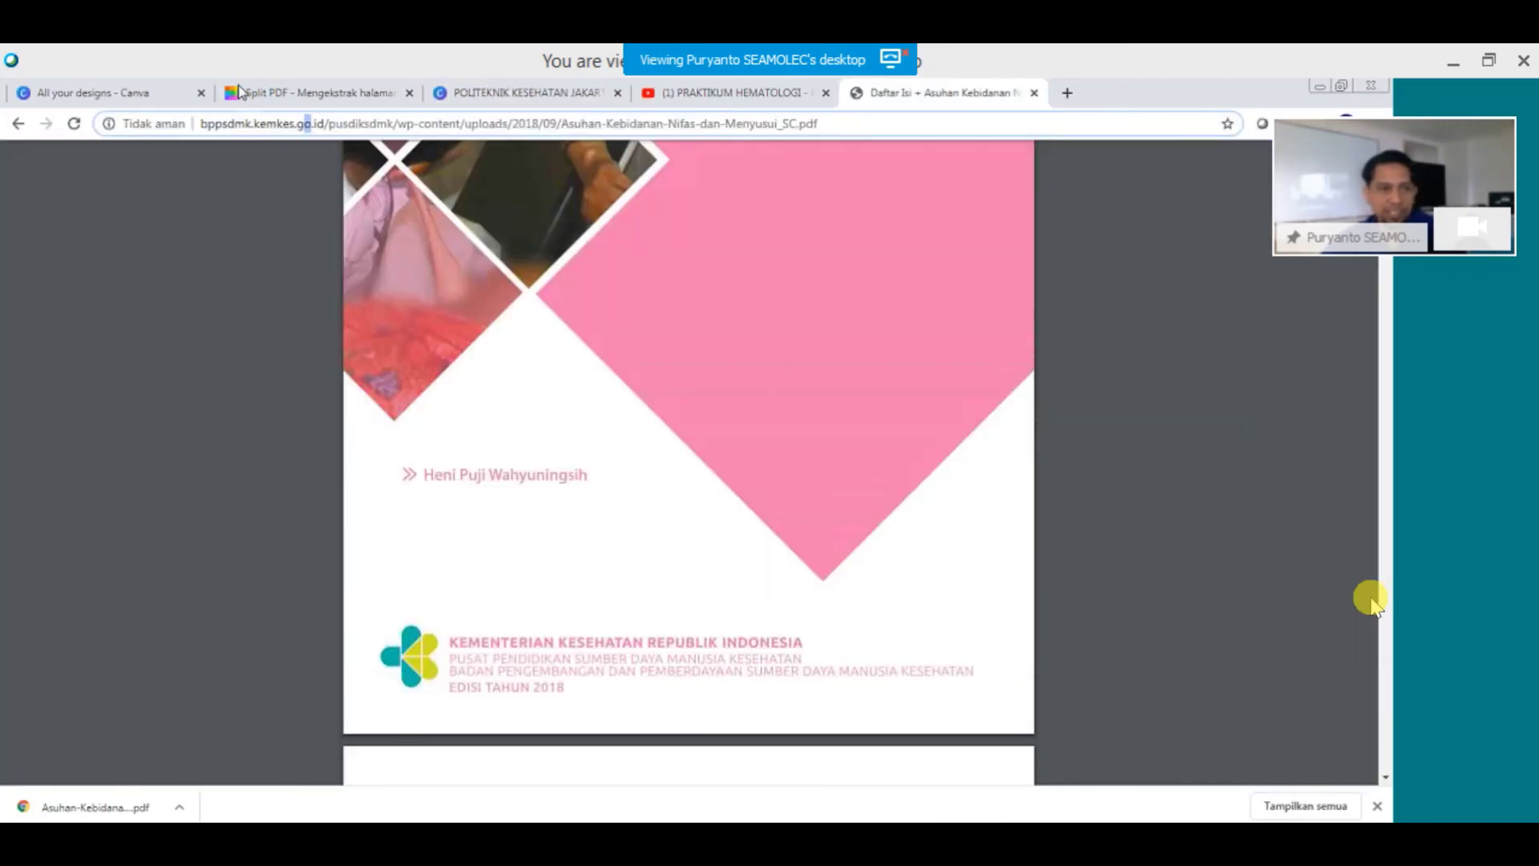
Open the uploaded textbook in Smallpdf with the Ekstrak halaman option and locate the Topik 1 pages among its thumbnails.
left_click(241, 93)
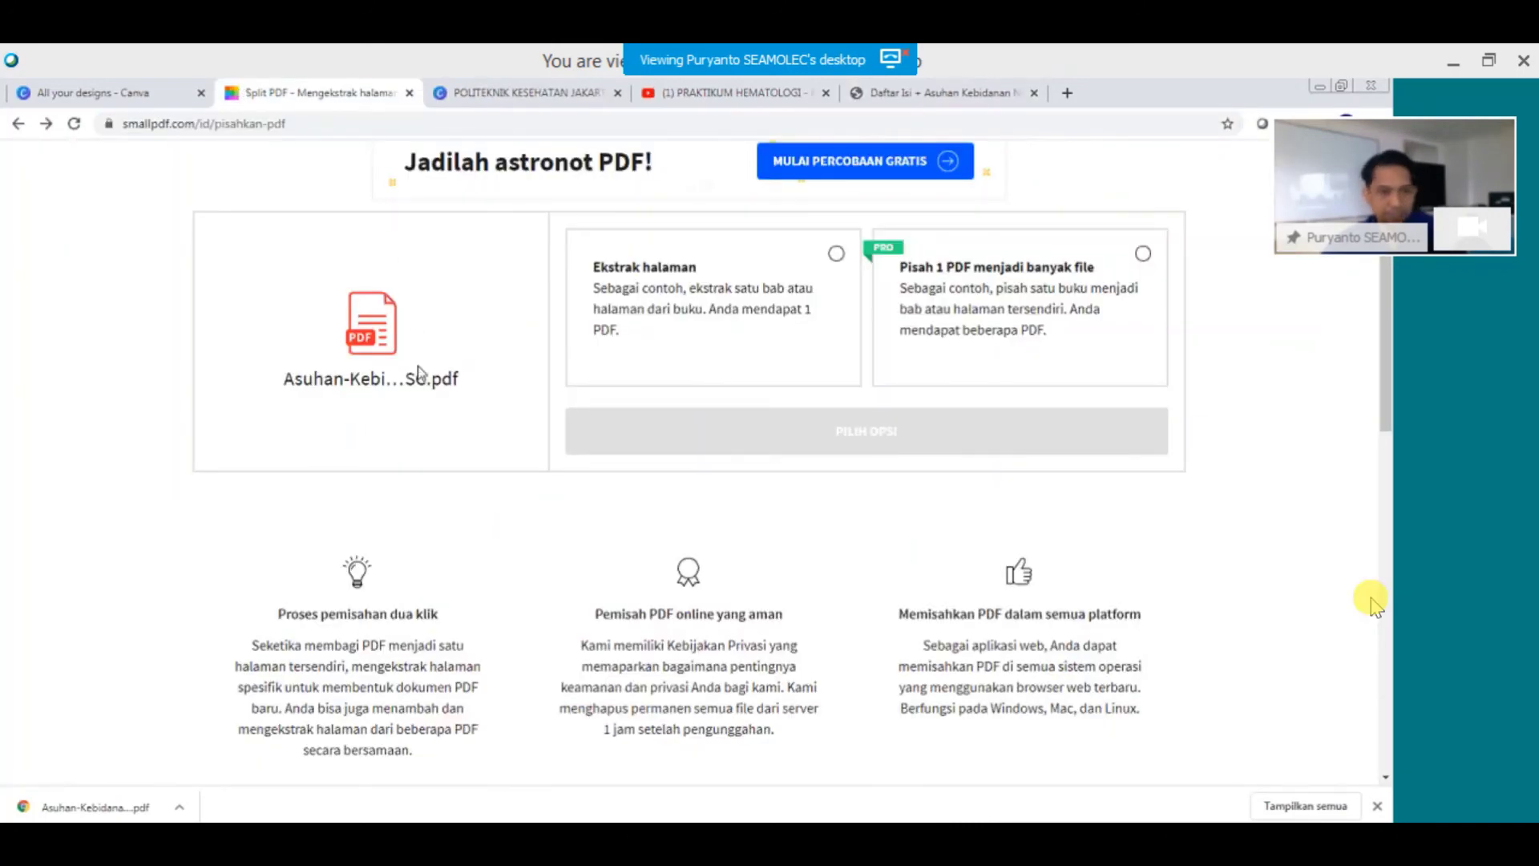
left_click(836, 256)
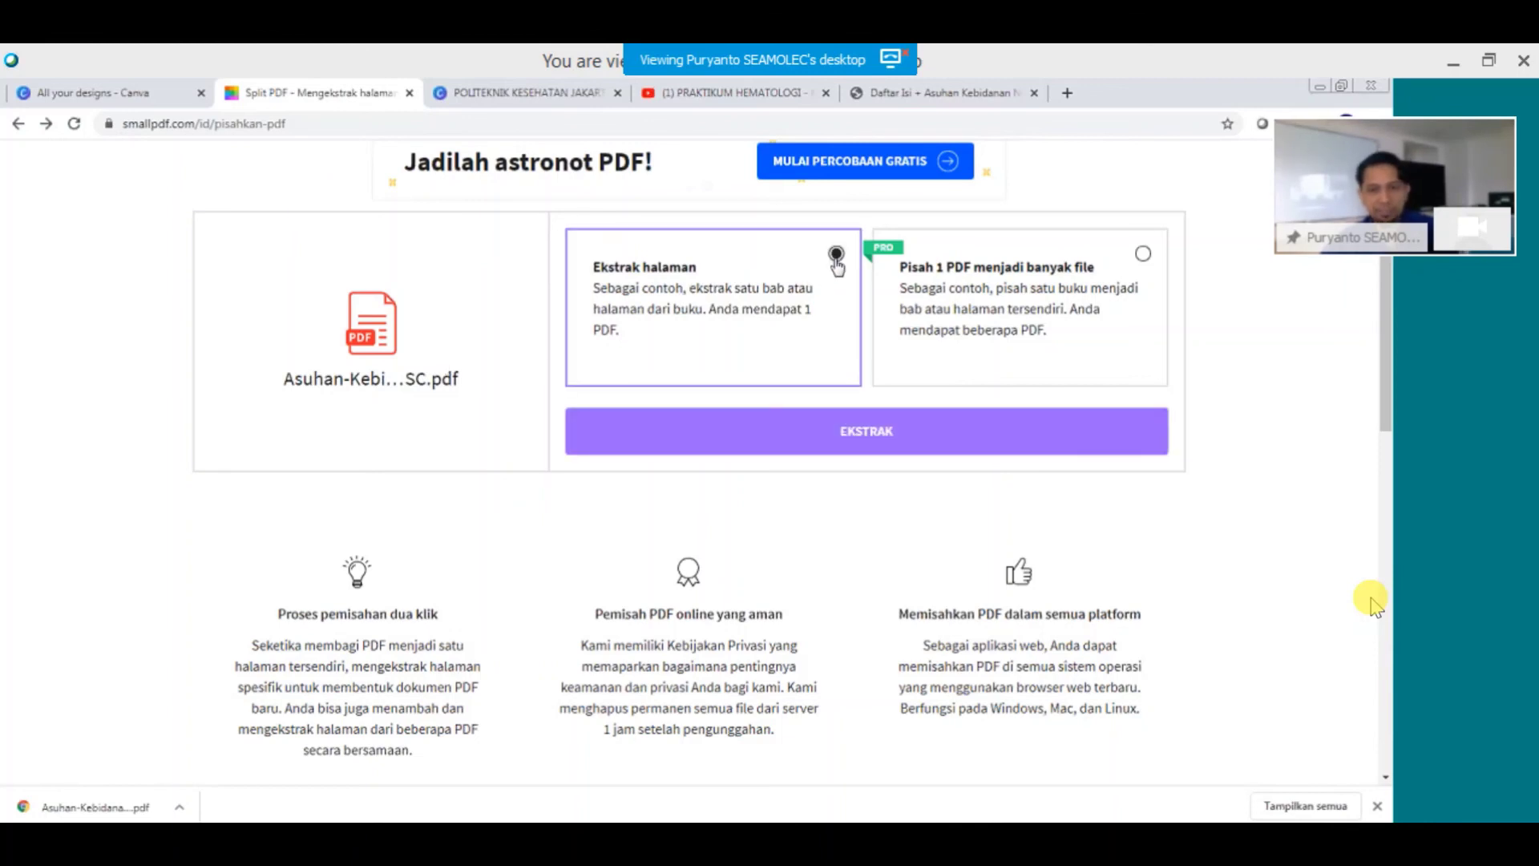
left_click(872, 437)
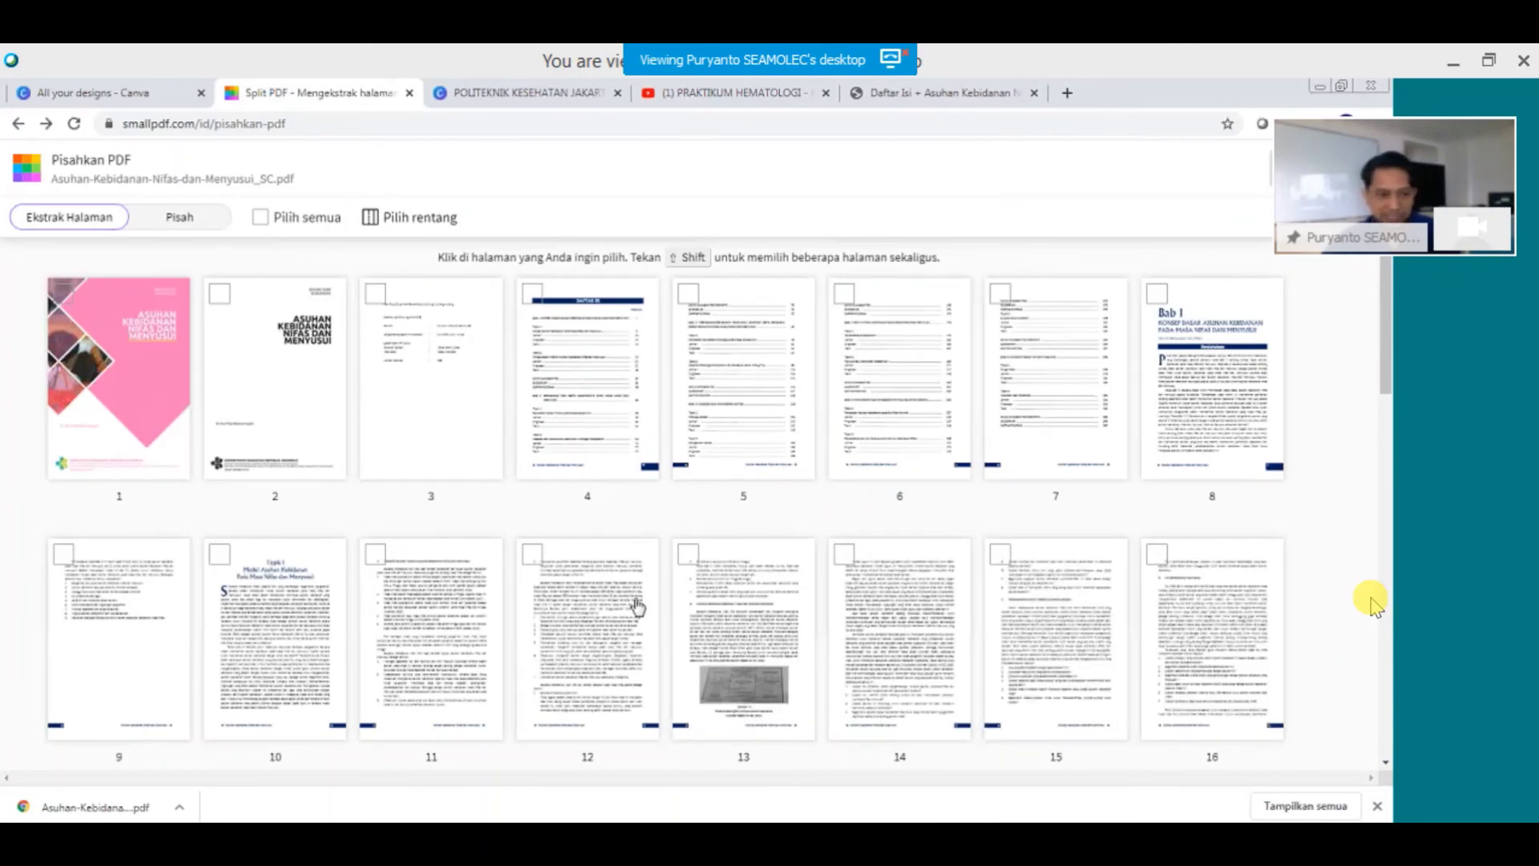
scroll(484, 627, "down", 1)
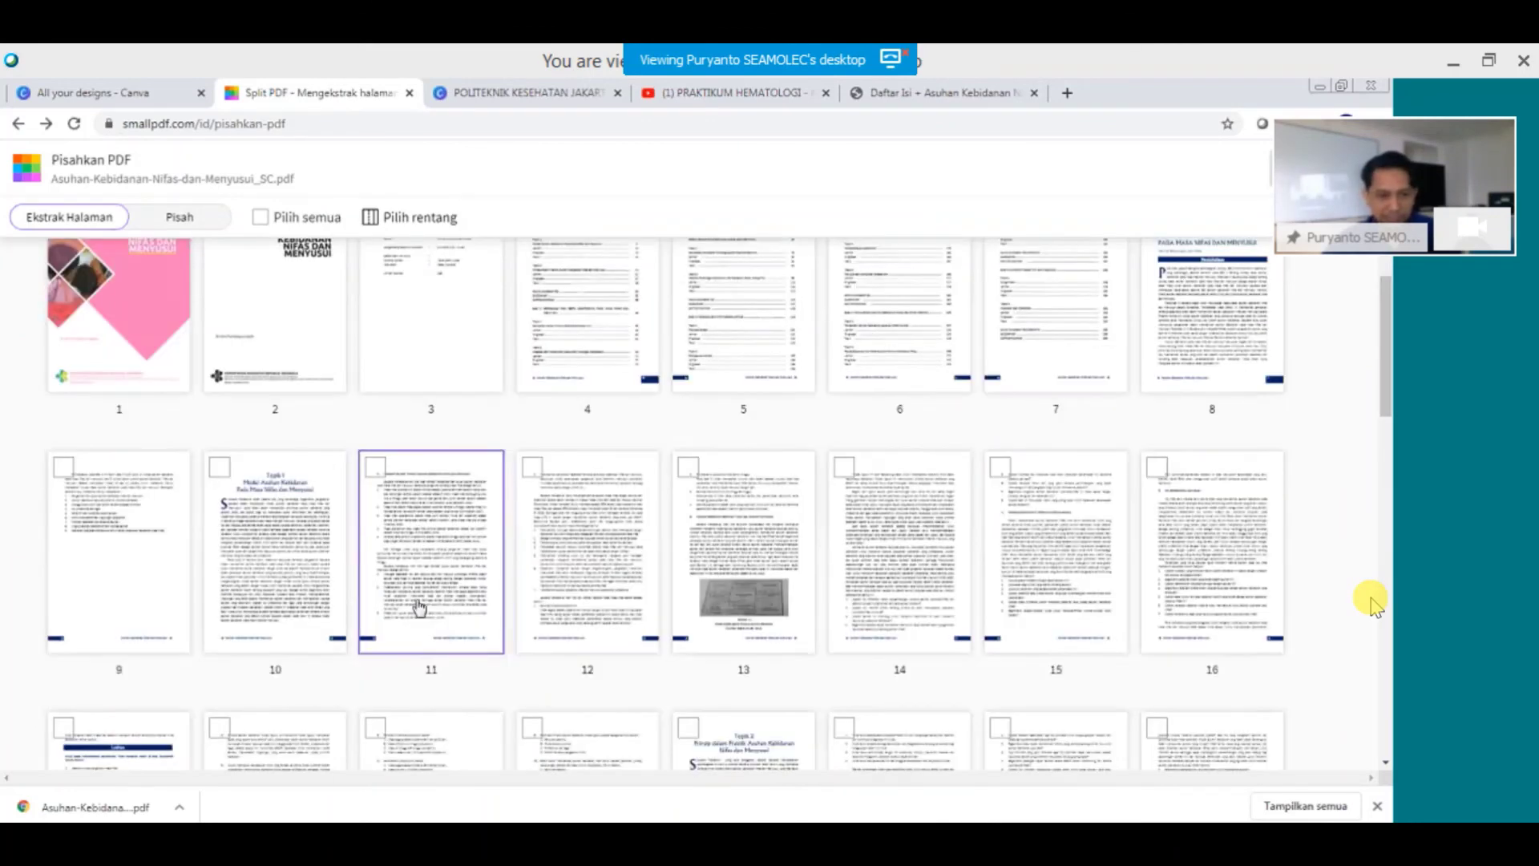
scroll(345, 565, "down", 2)
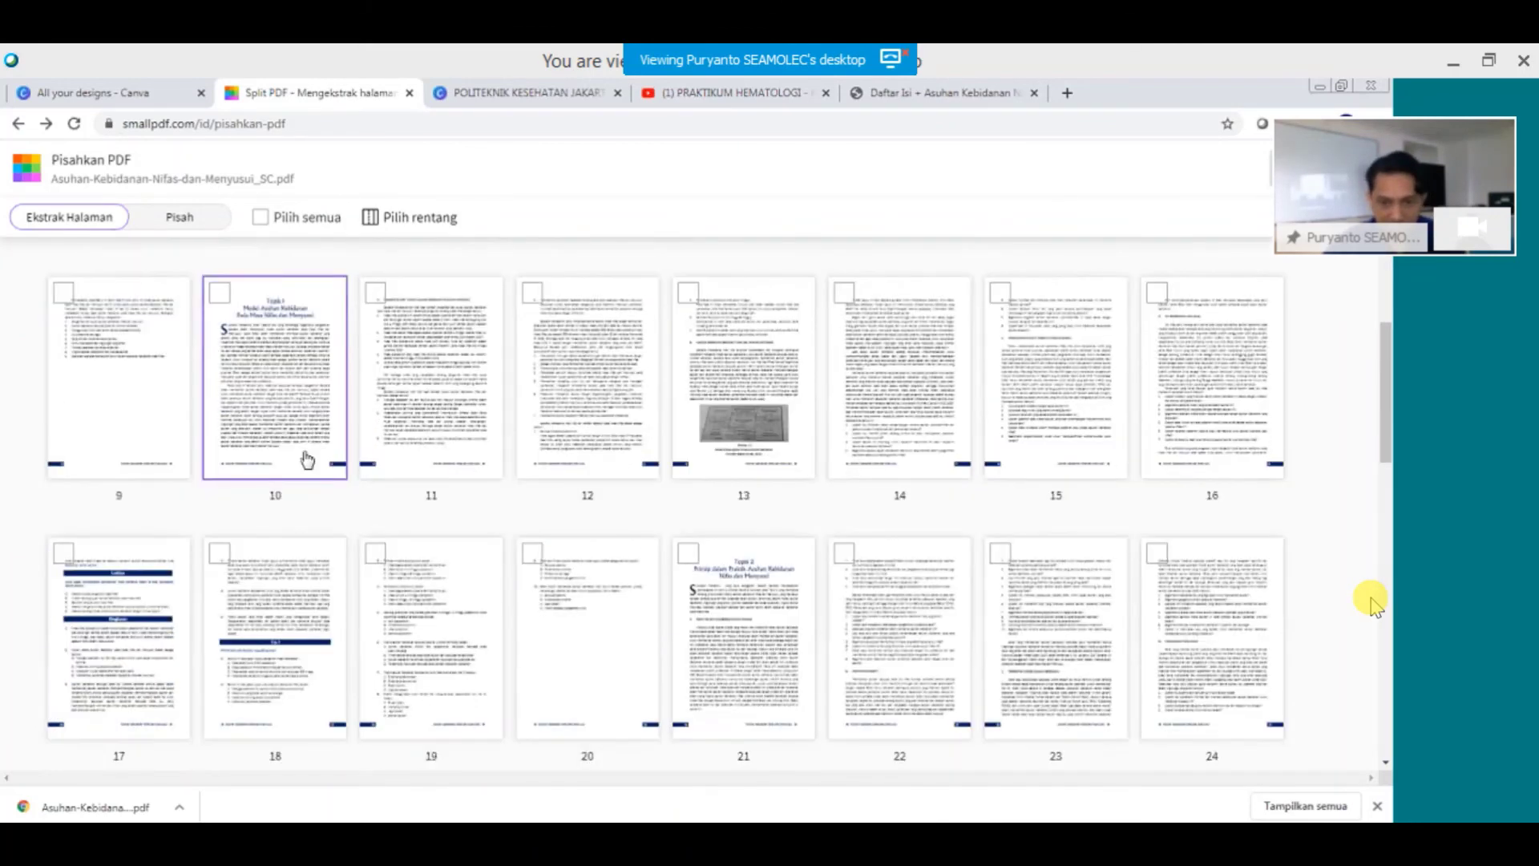
scroll(358, 454, "down", 1)
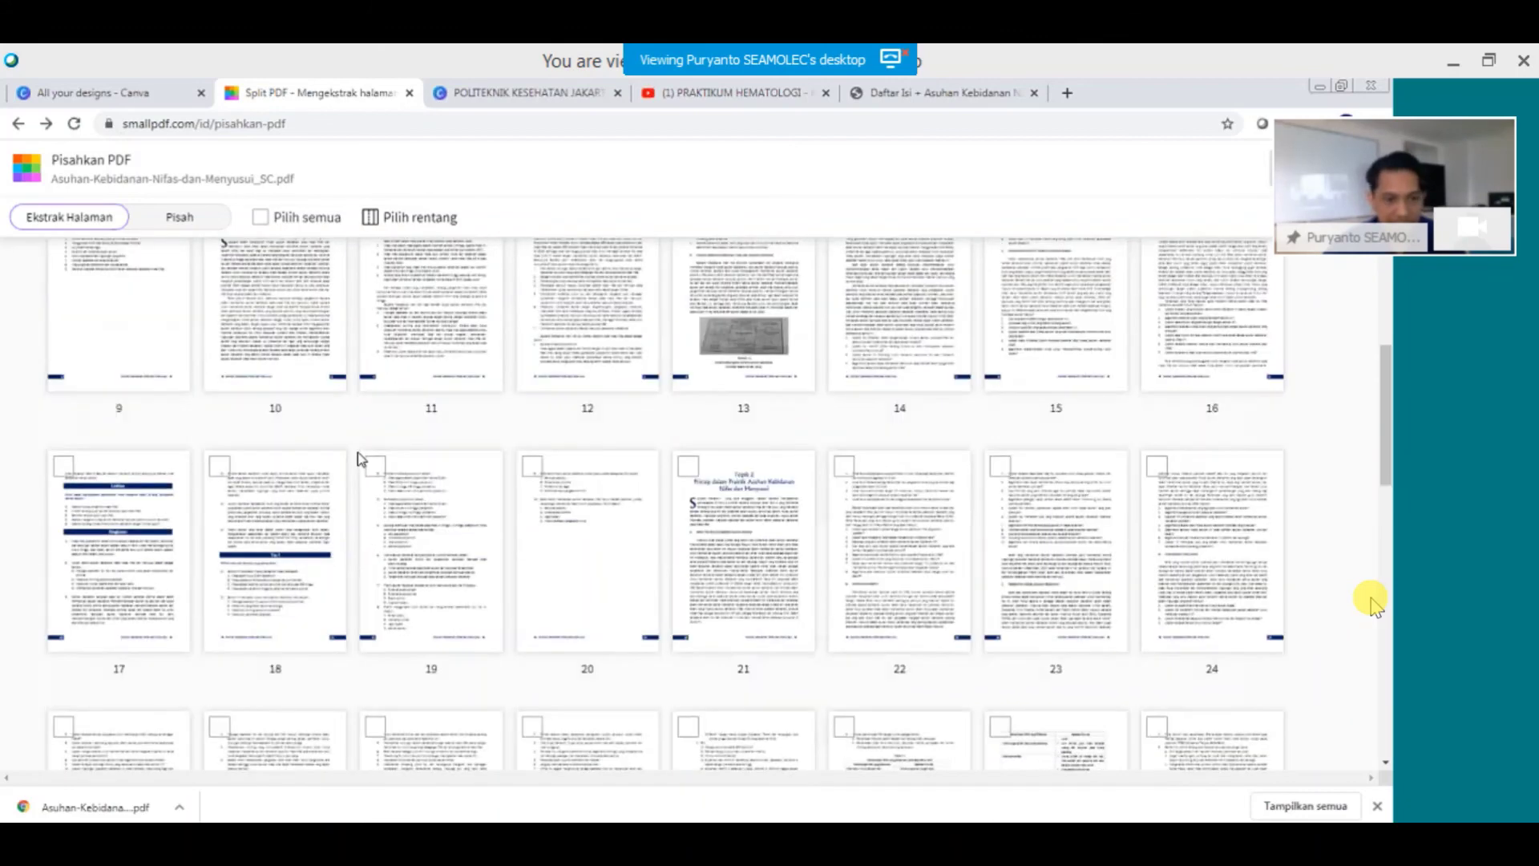
scroll(357, 454, "up", 1)
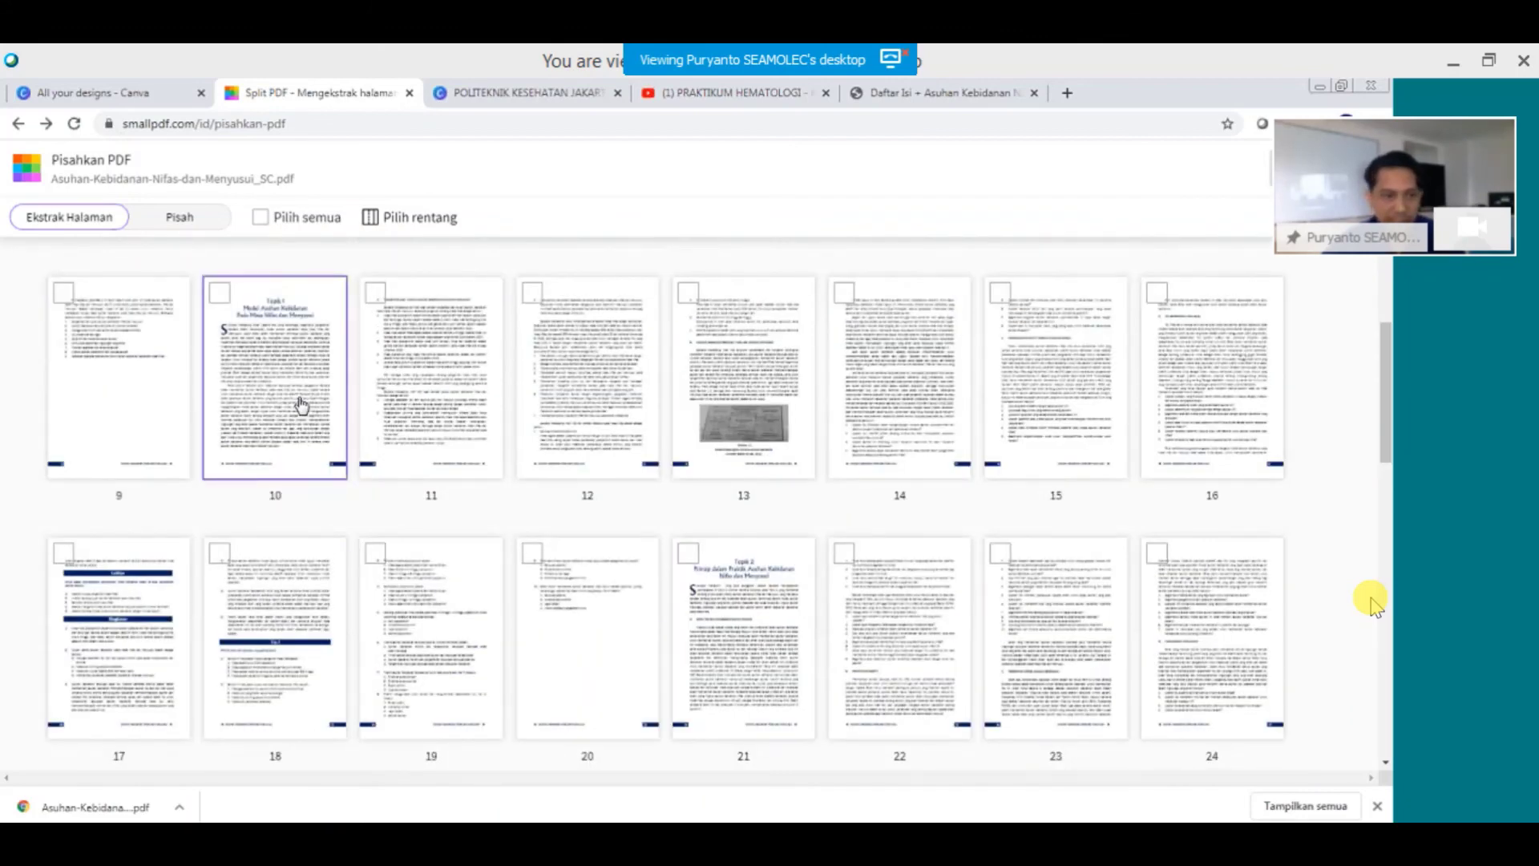
Select the textbook's Topik 1 pages, 10 to 19, and extract them into a new PDF.
left_click(220, 292)
left_click(375, 292)
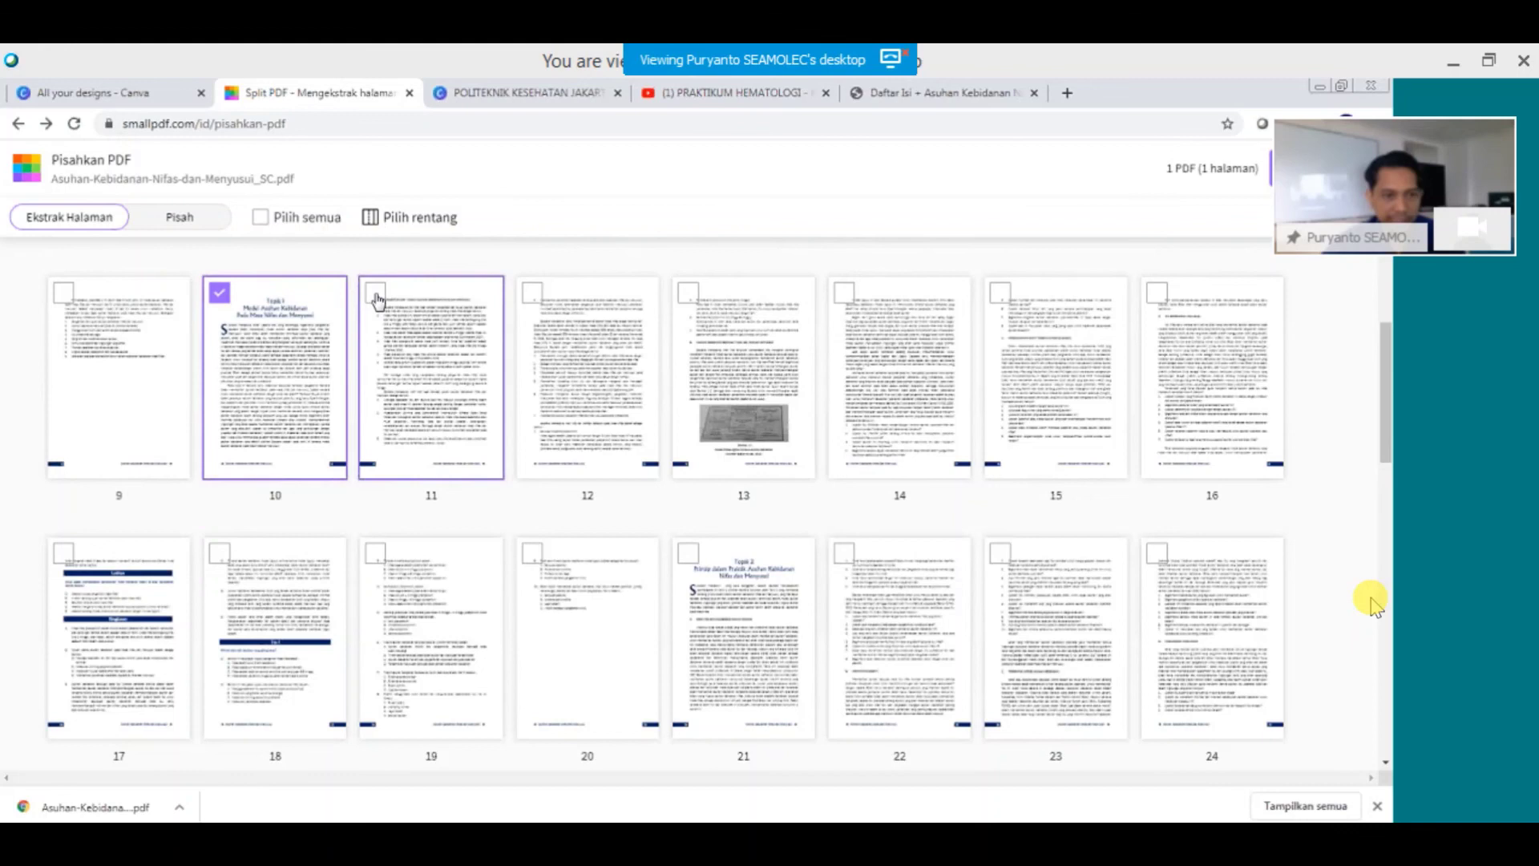
left_click(532, 301)
left_click(673, 309)
left_click(834, 316)
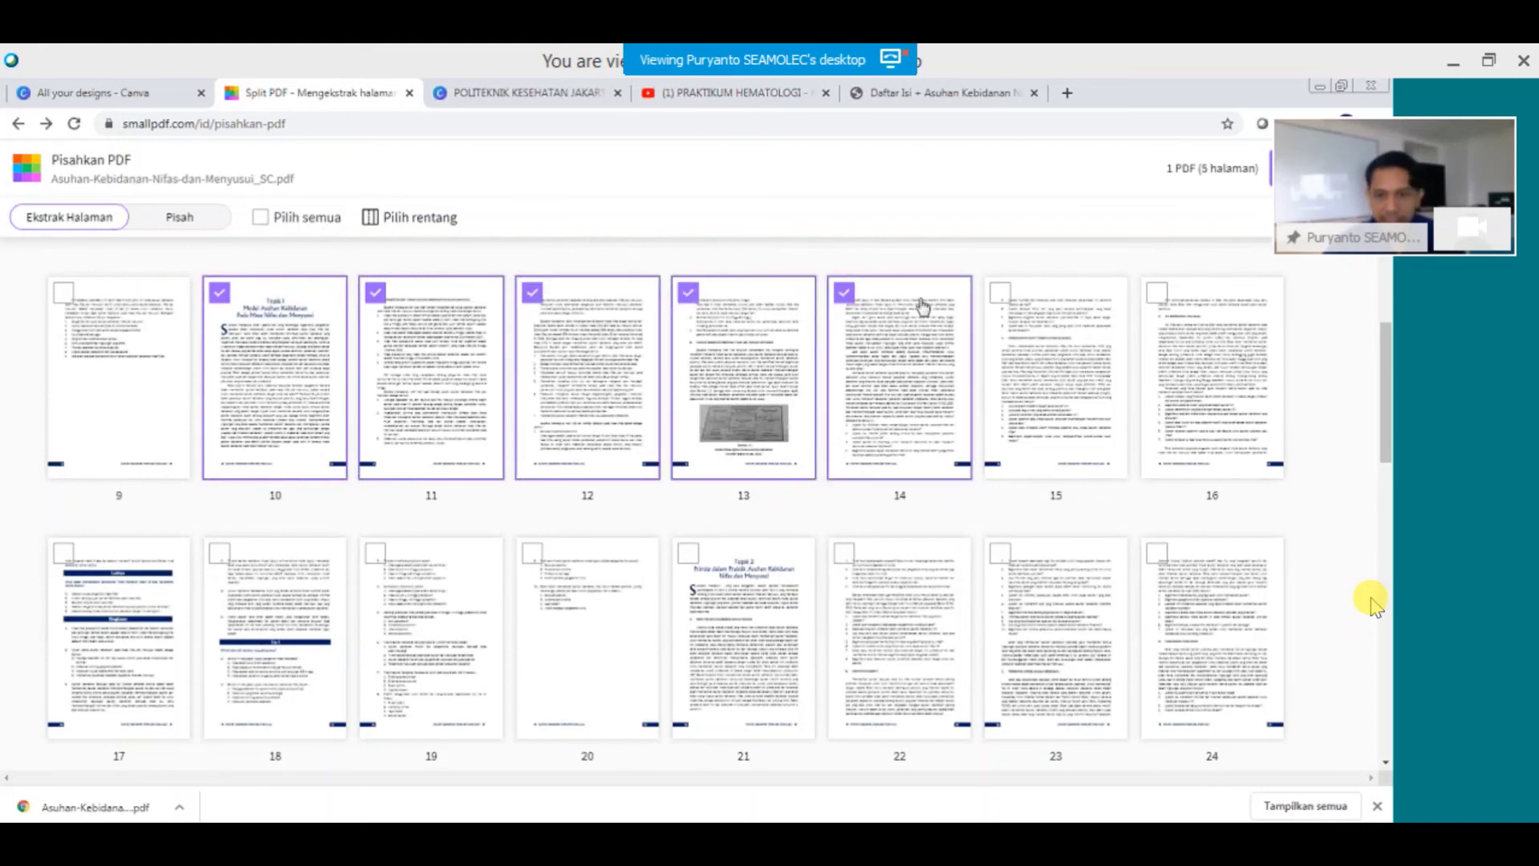
left_click(1003, 297)
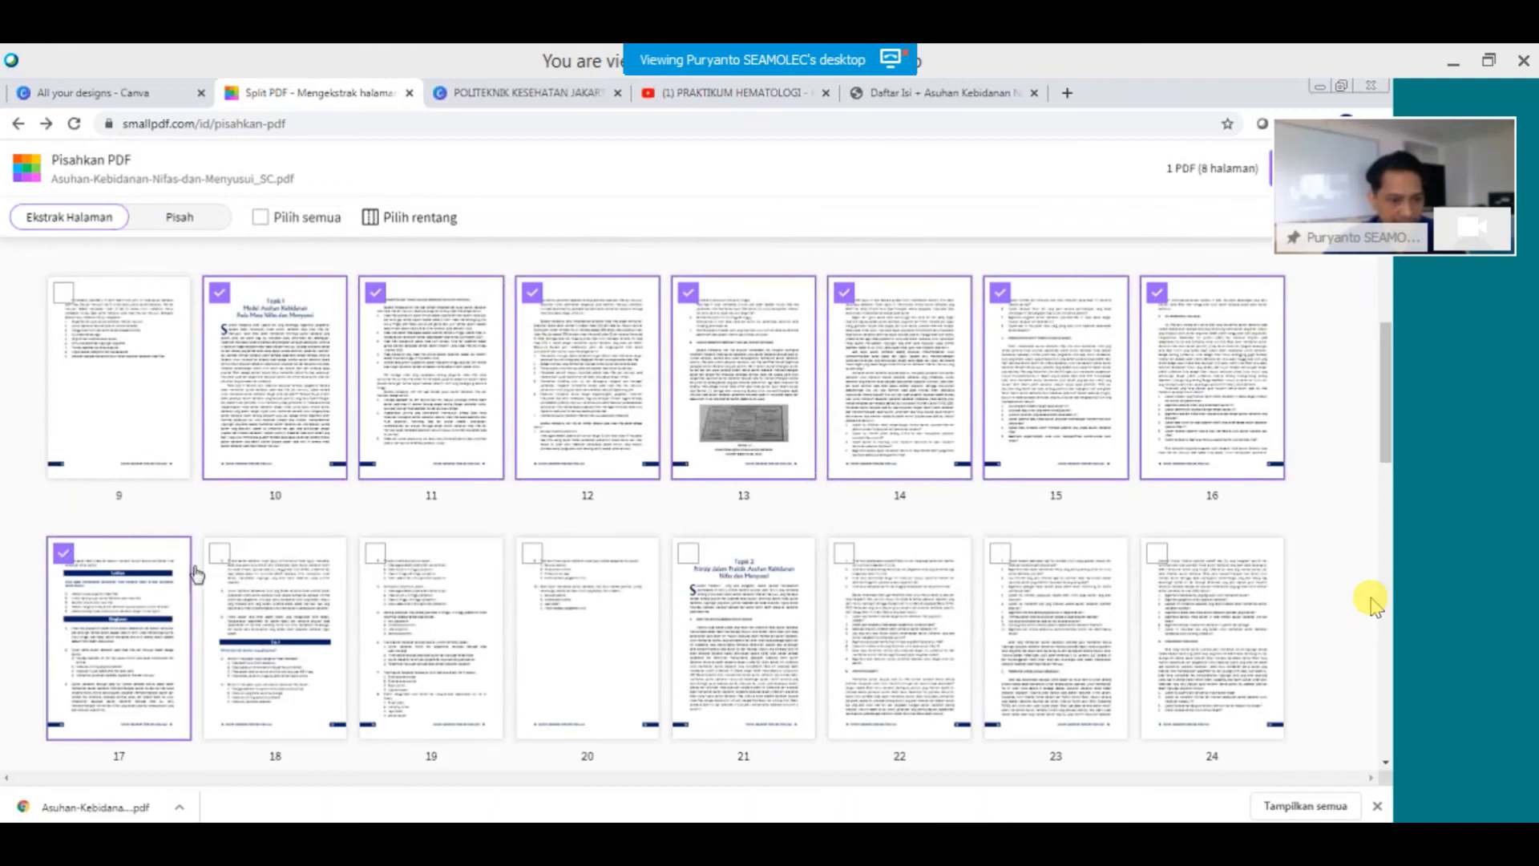
left_click(218, 557)
left_click(383, 561)
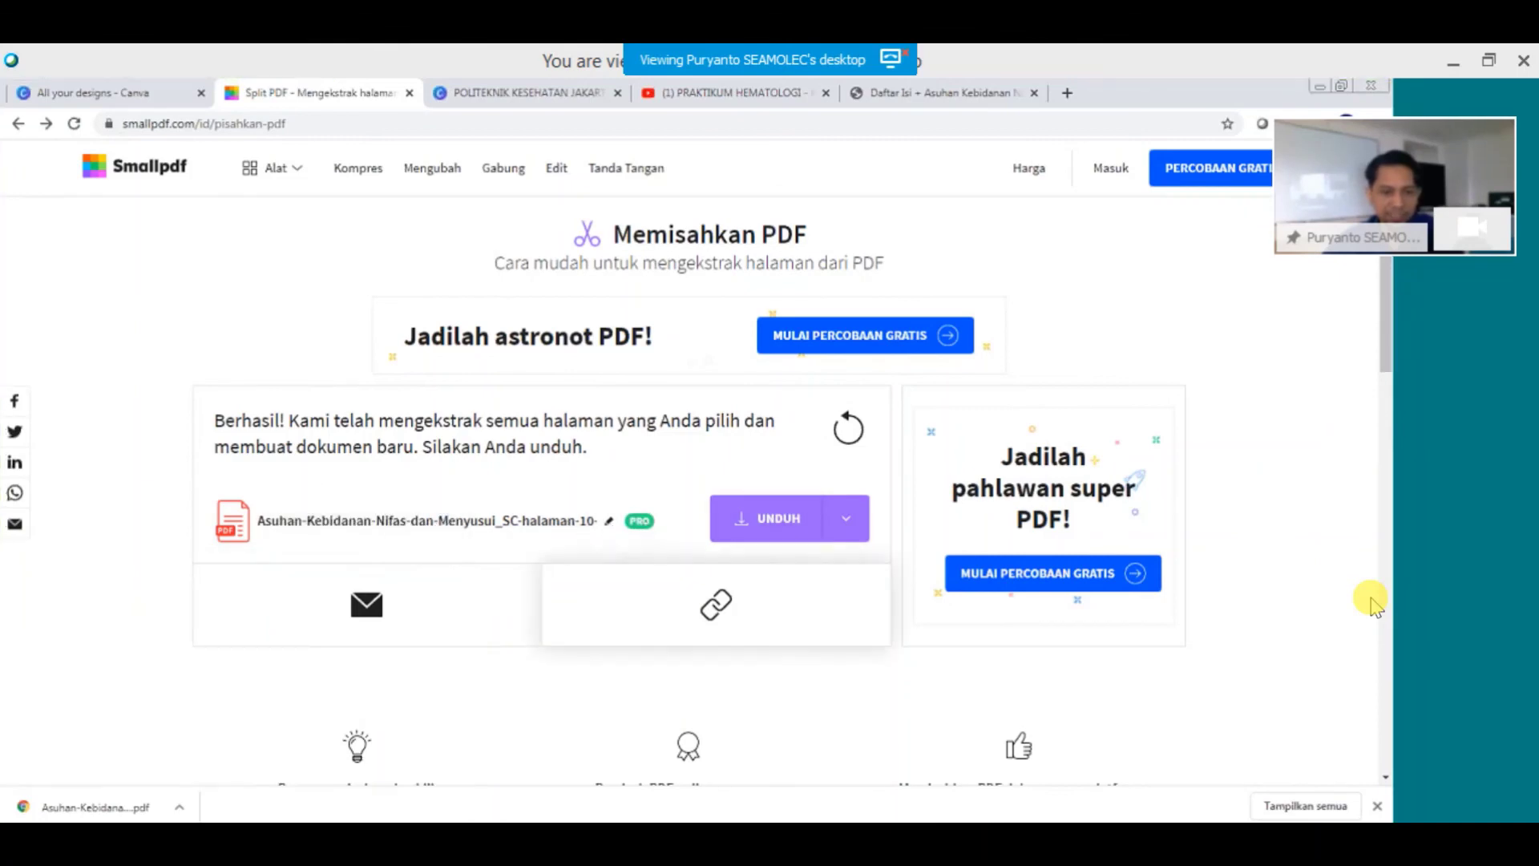
Download the extracted PDF from Smallpdf and open Asuhan-Kebidanan-Nifas-dan-Menyusui_SC-halaman-10-20.pdf in the browser.
left_click(759, 536)
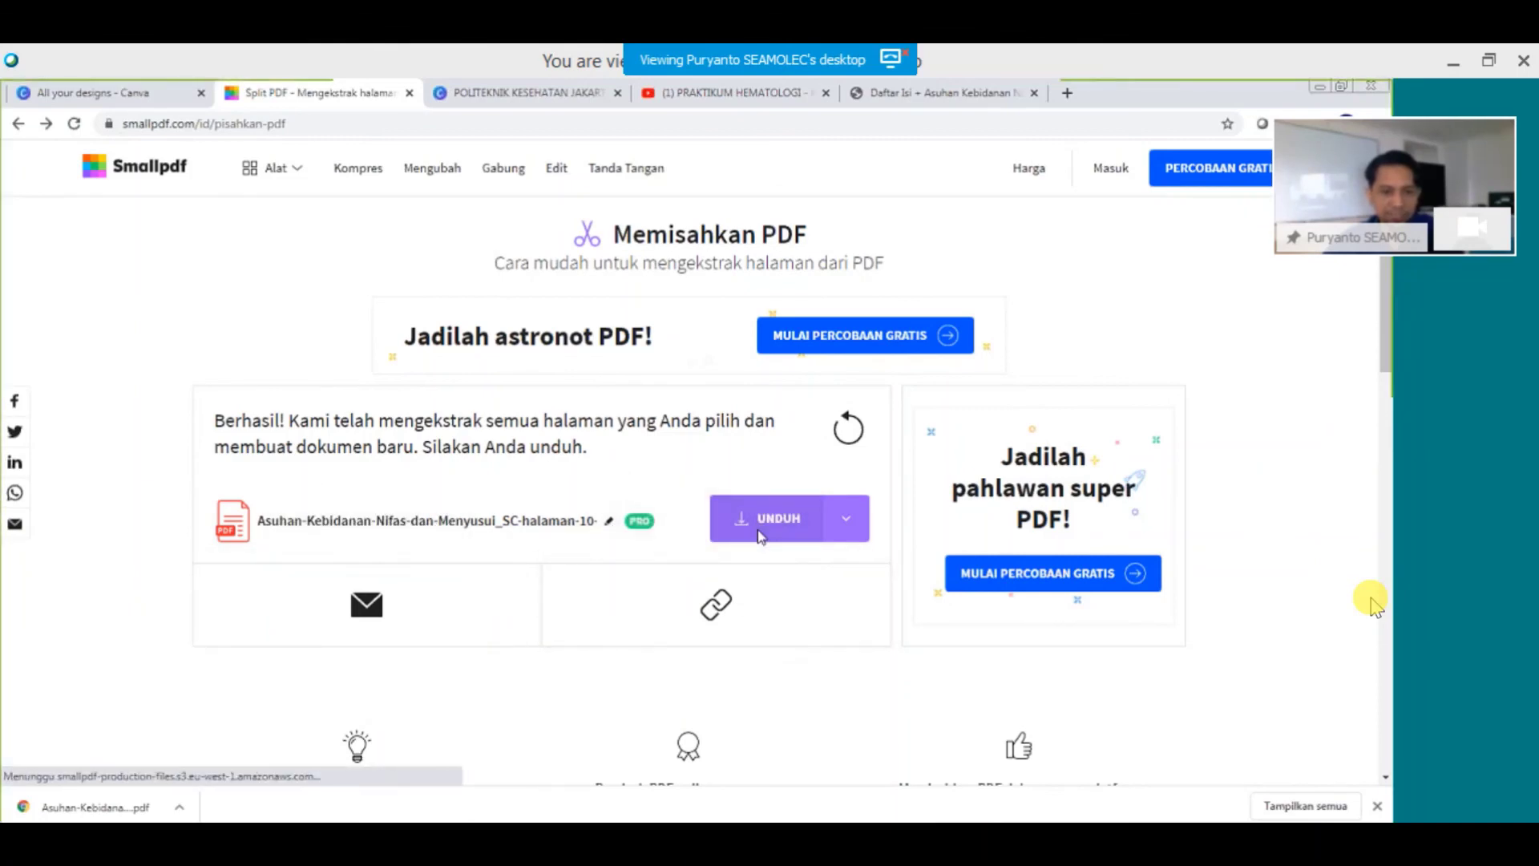
scroll(760, 535, "down", 2)
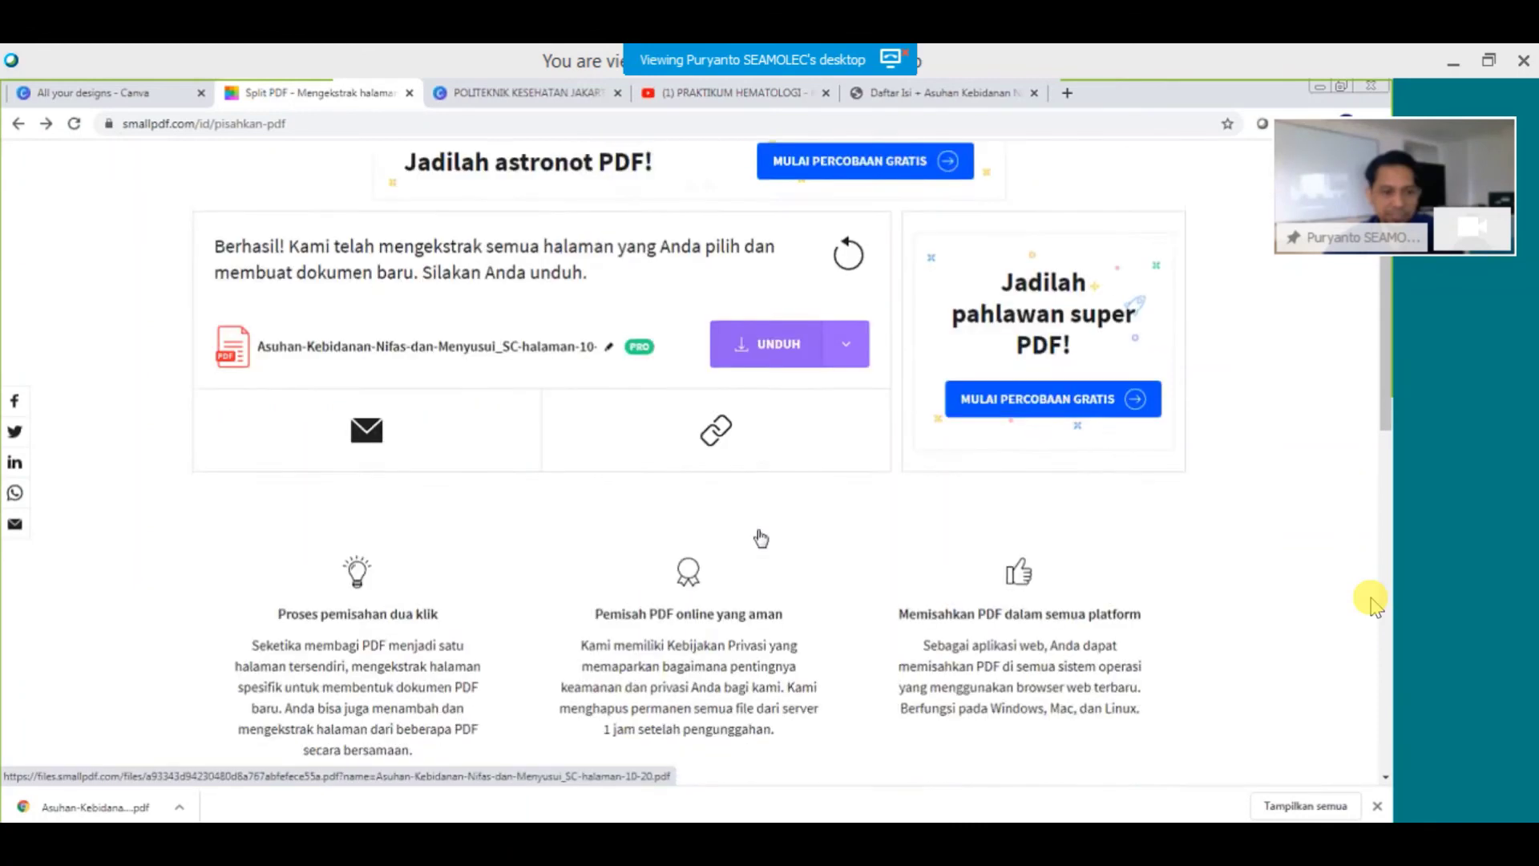
scroll(760, 537, "down", 2)
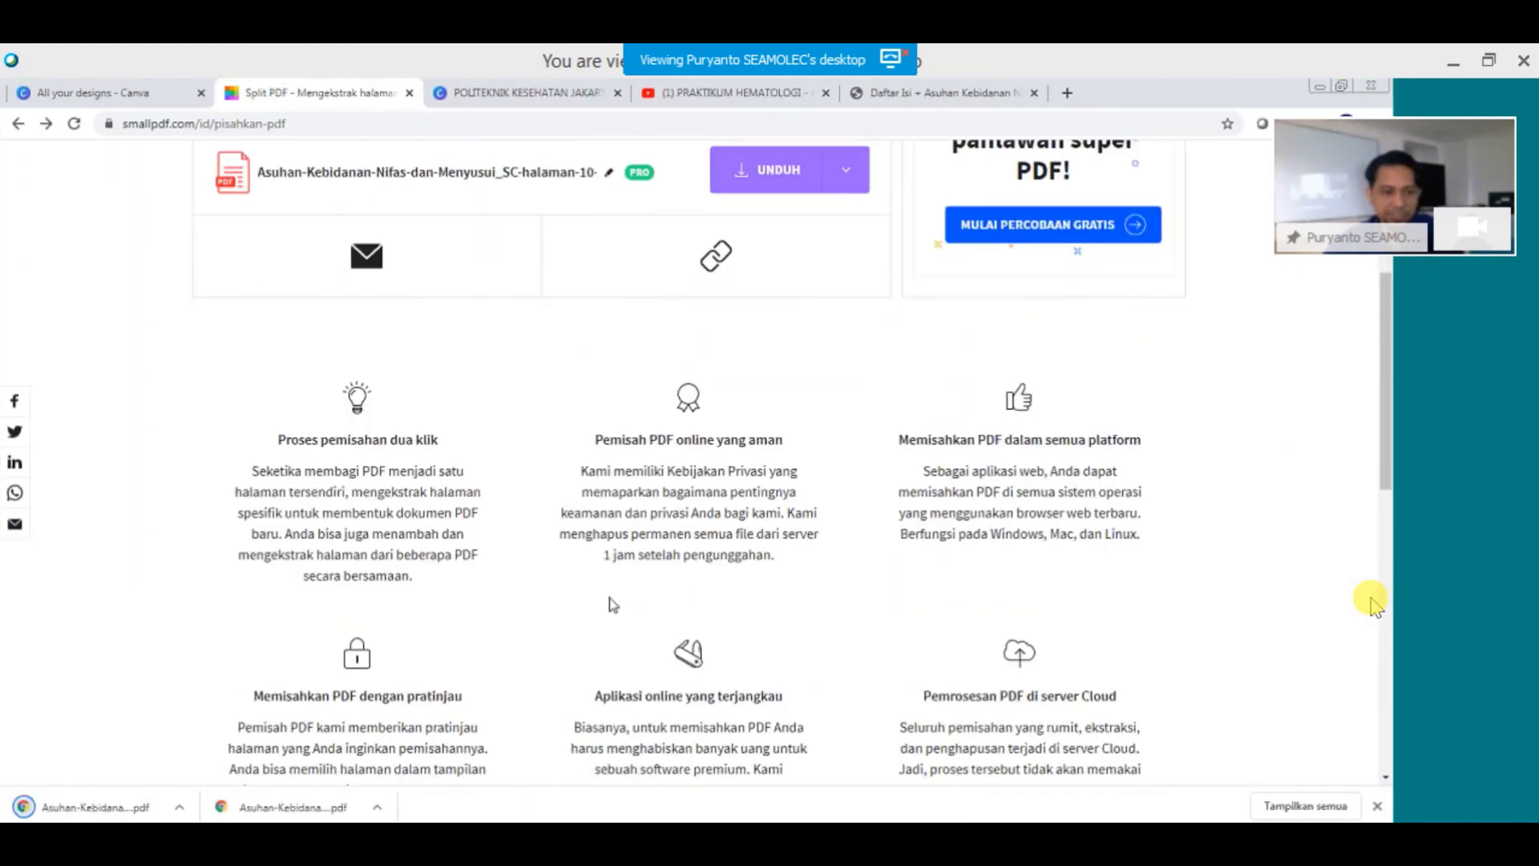
left_click(96, 807)
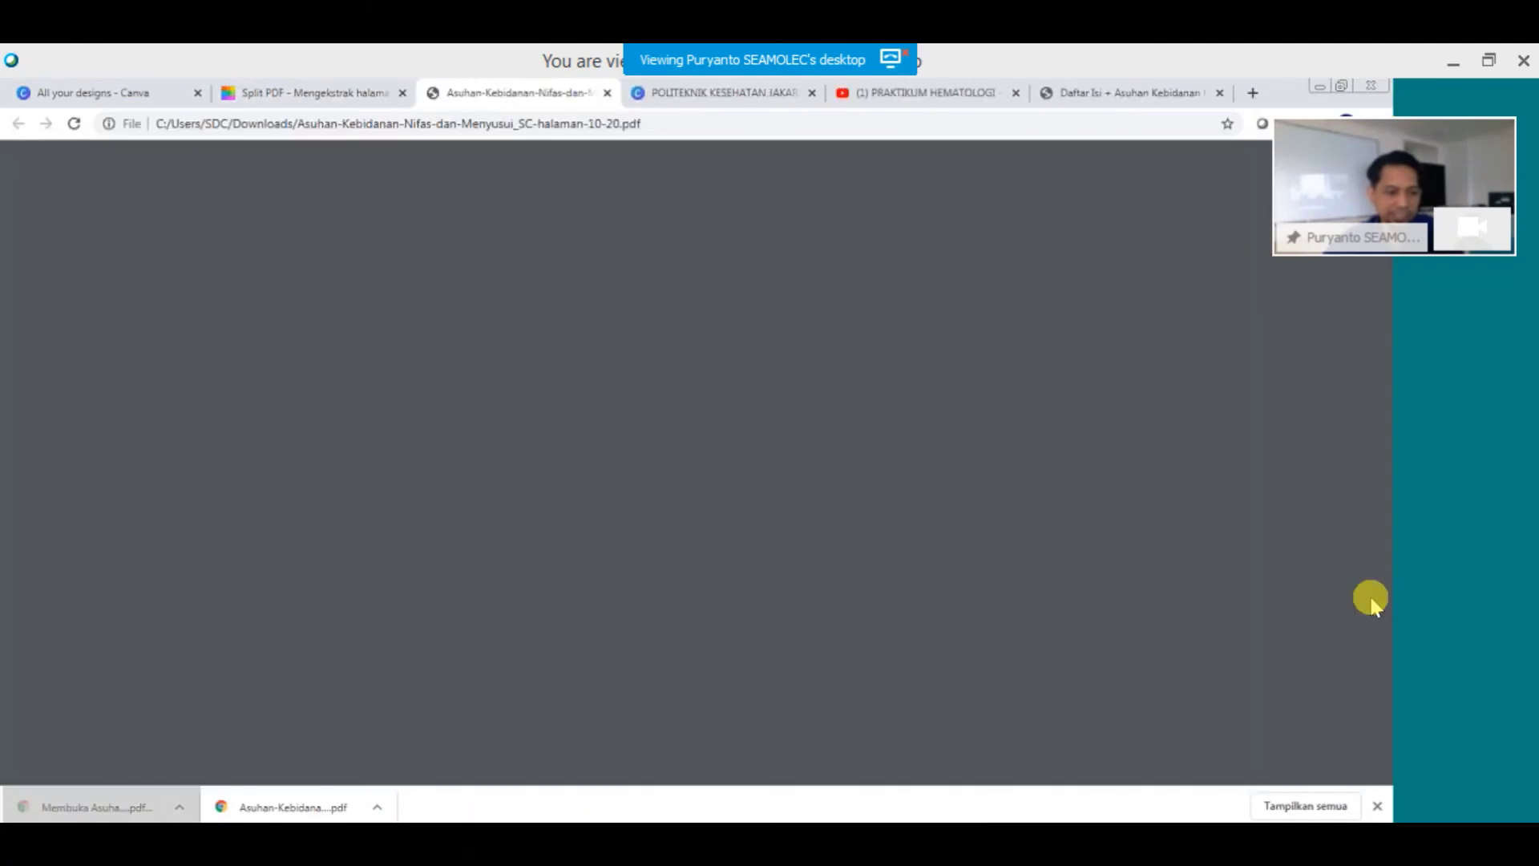
Review the extracted PDF's pages from section A through the Tes 1 questions to check that they cover Topik 1.
scroll(1370, 601, "down", 5)
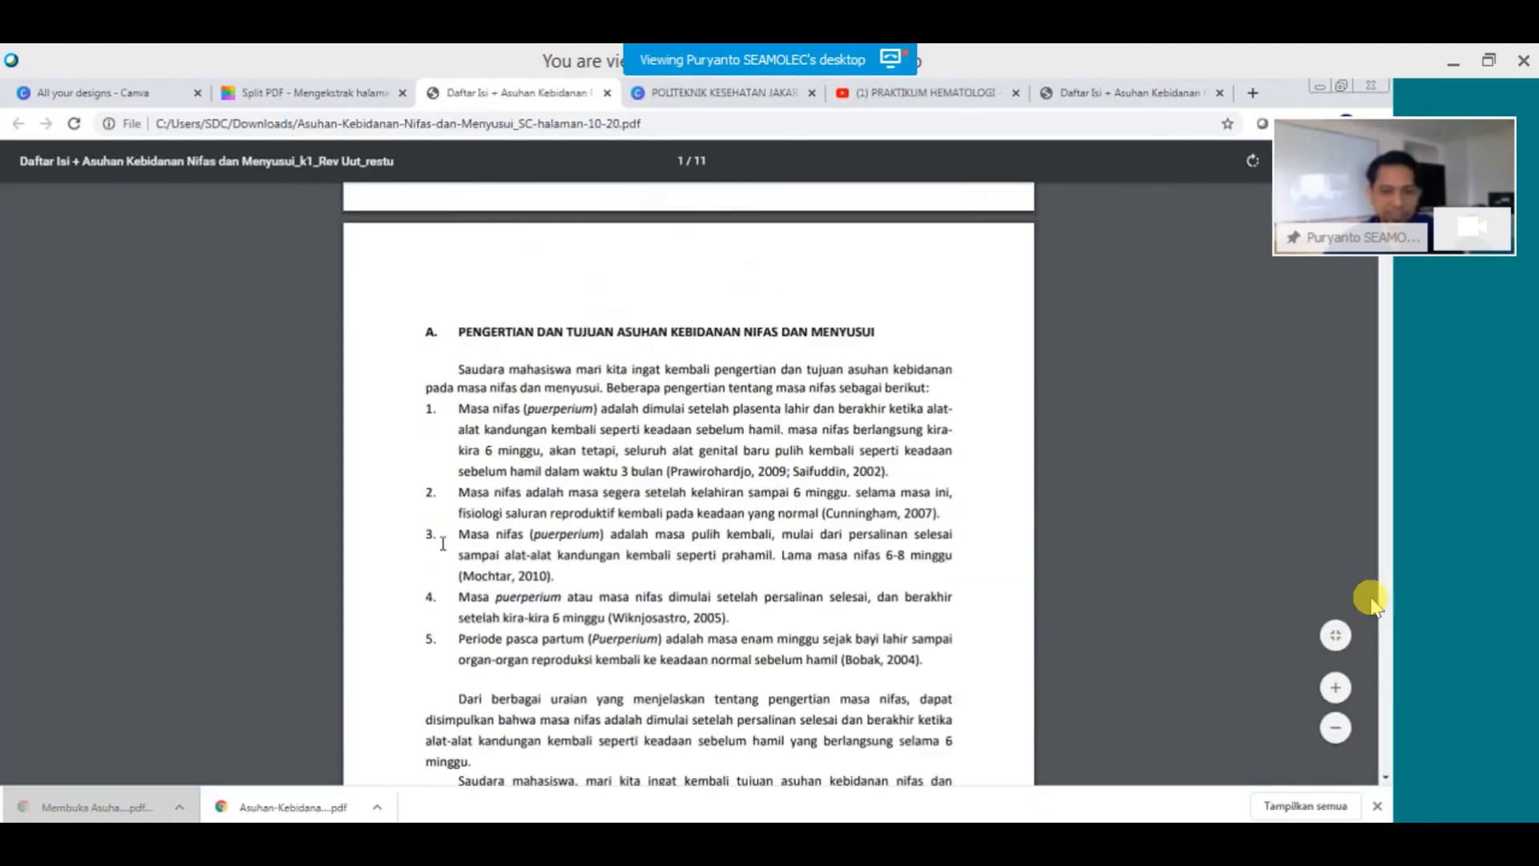
scroll(1372, 603, "down", 20)
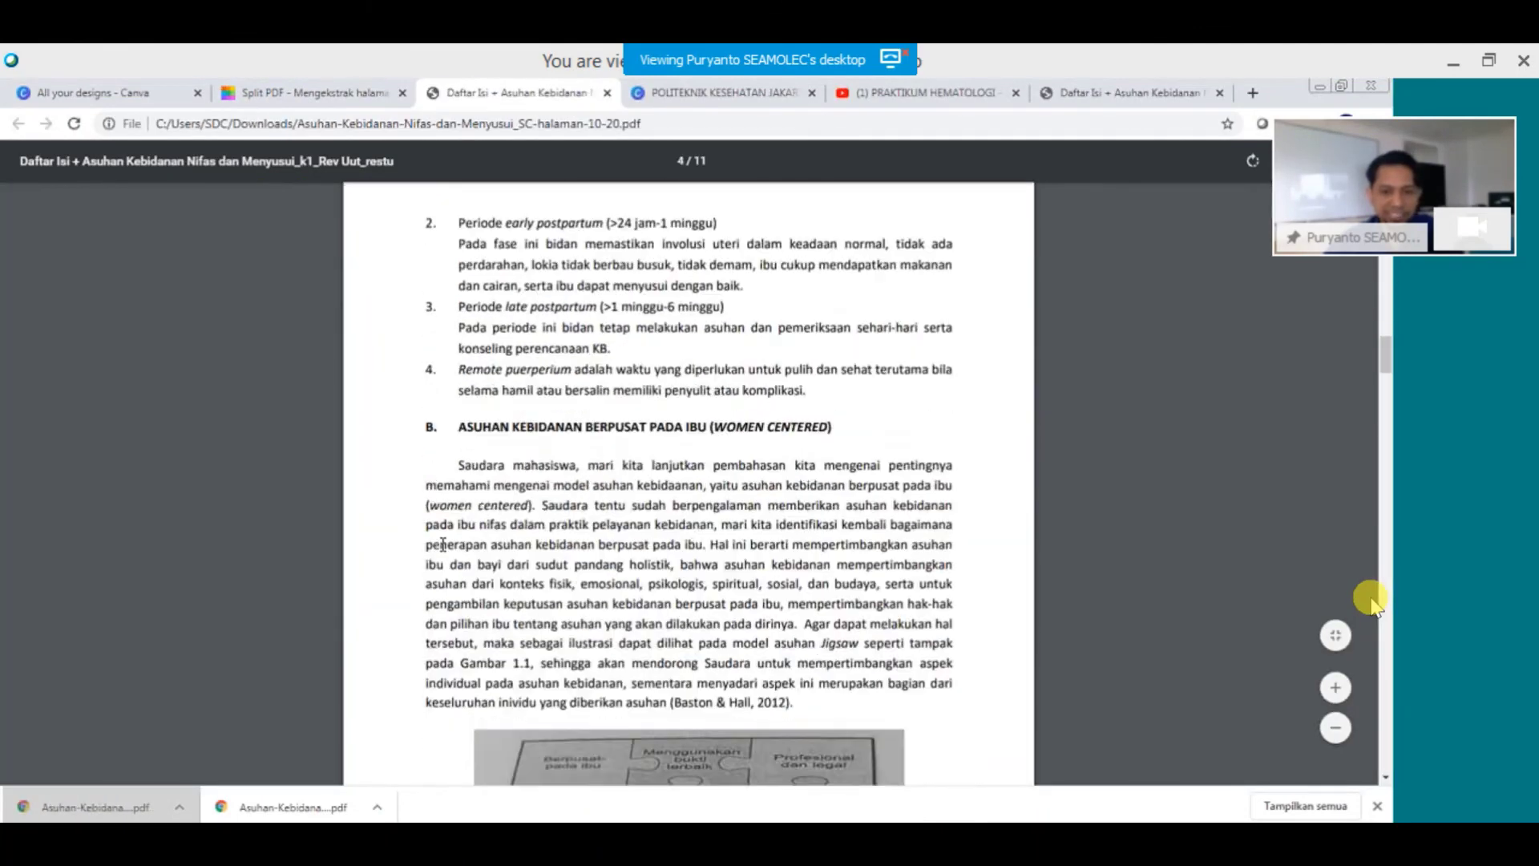
scroll(1372, 603, "down", 20)
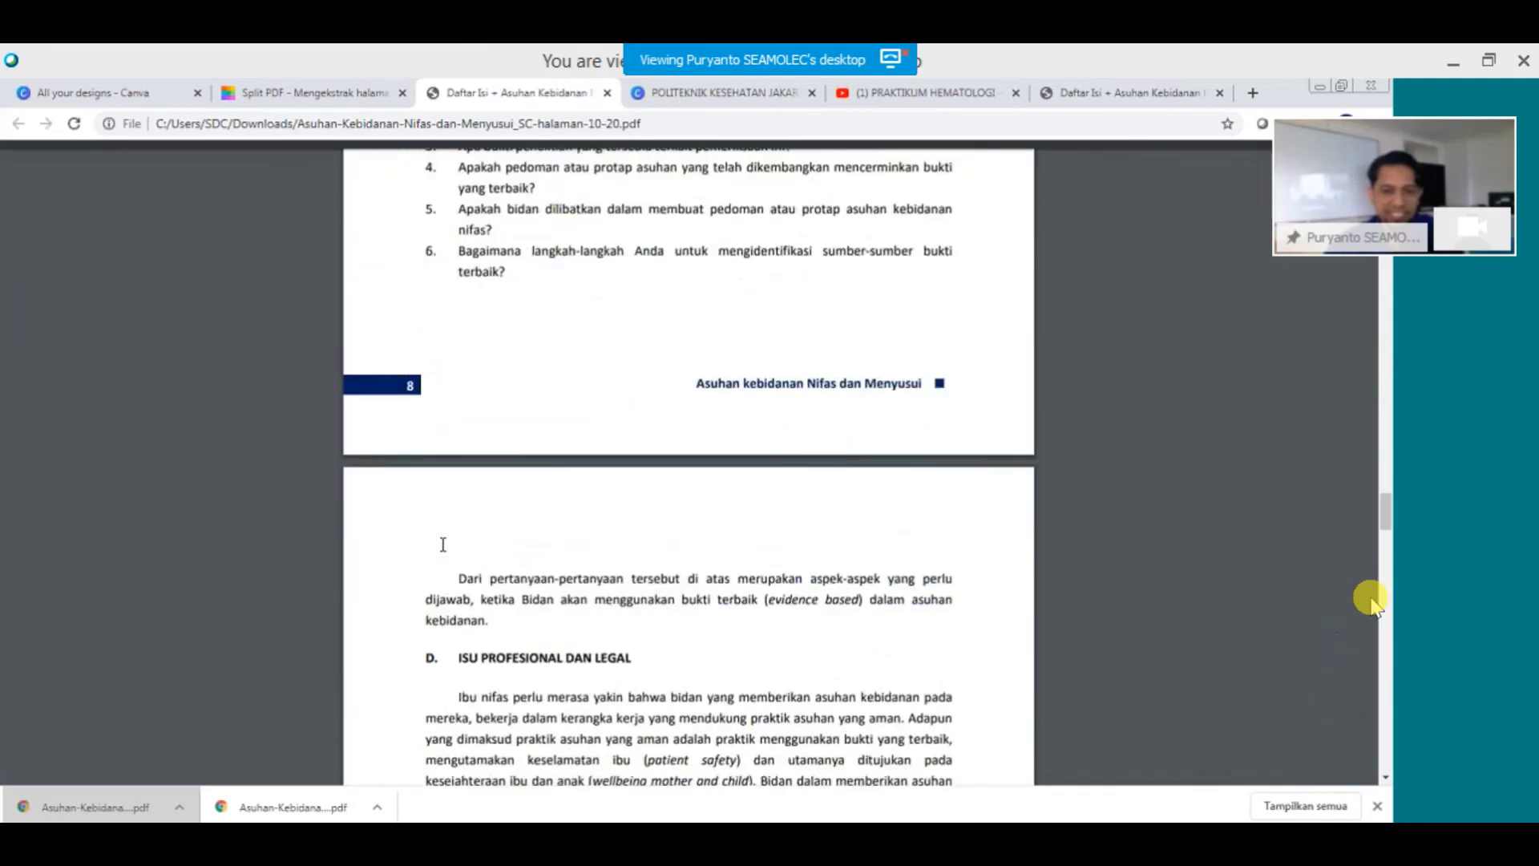
scroll(1371, 599, "down", 20)
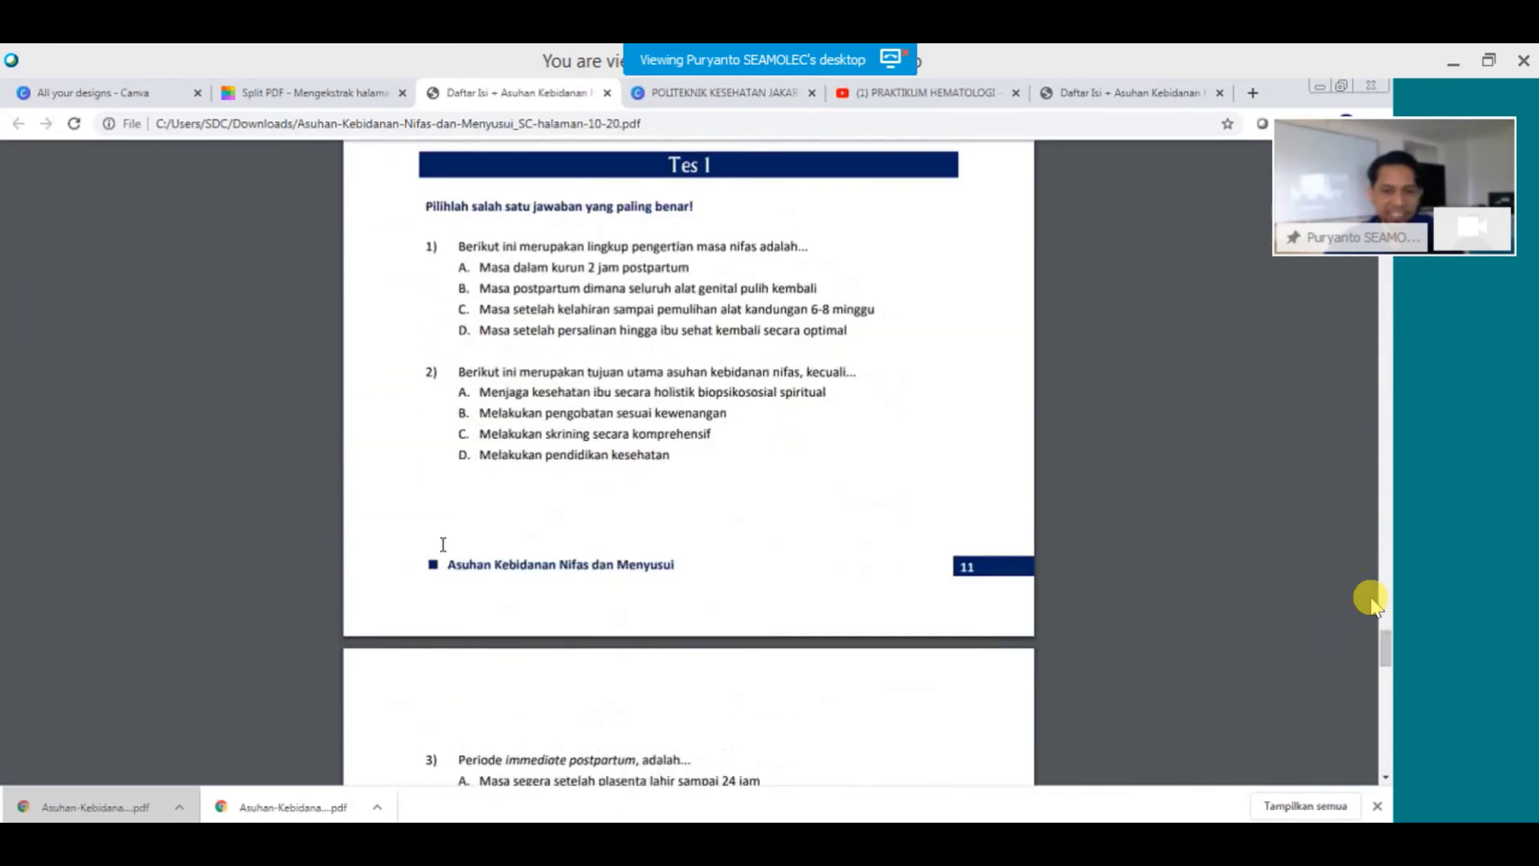
scroll(1372, 603, "down", 13)
scroll(1372, 603, "up", 15)
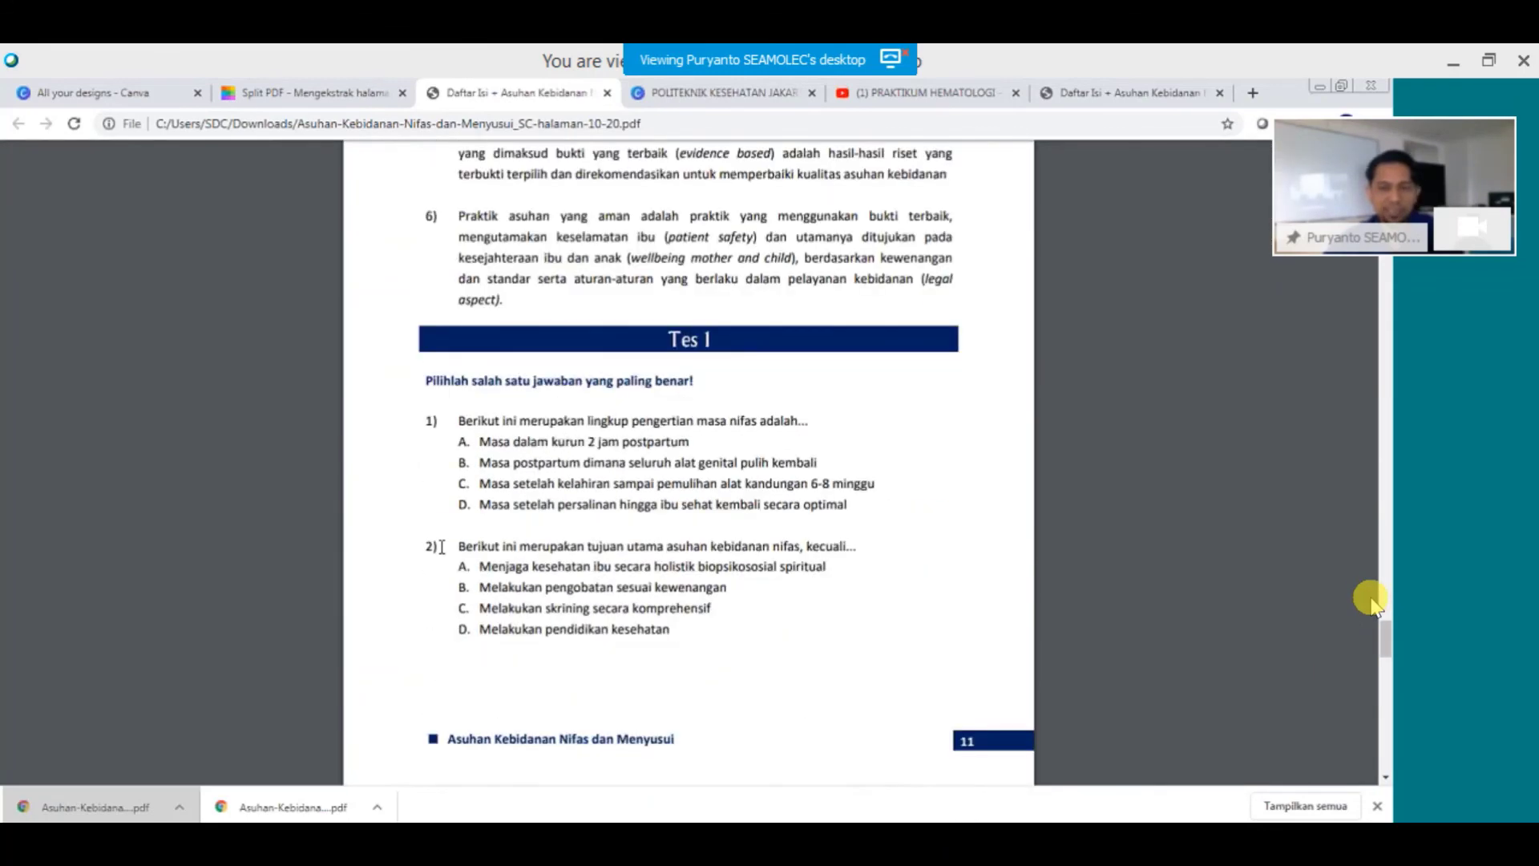
scroll(1372, 602, "up", 18)
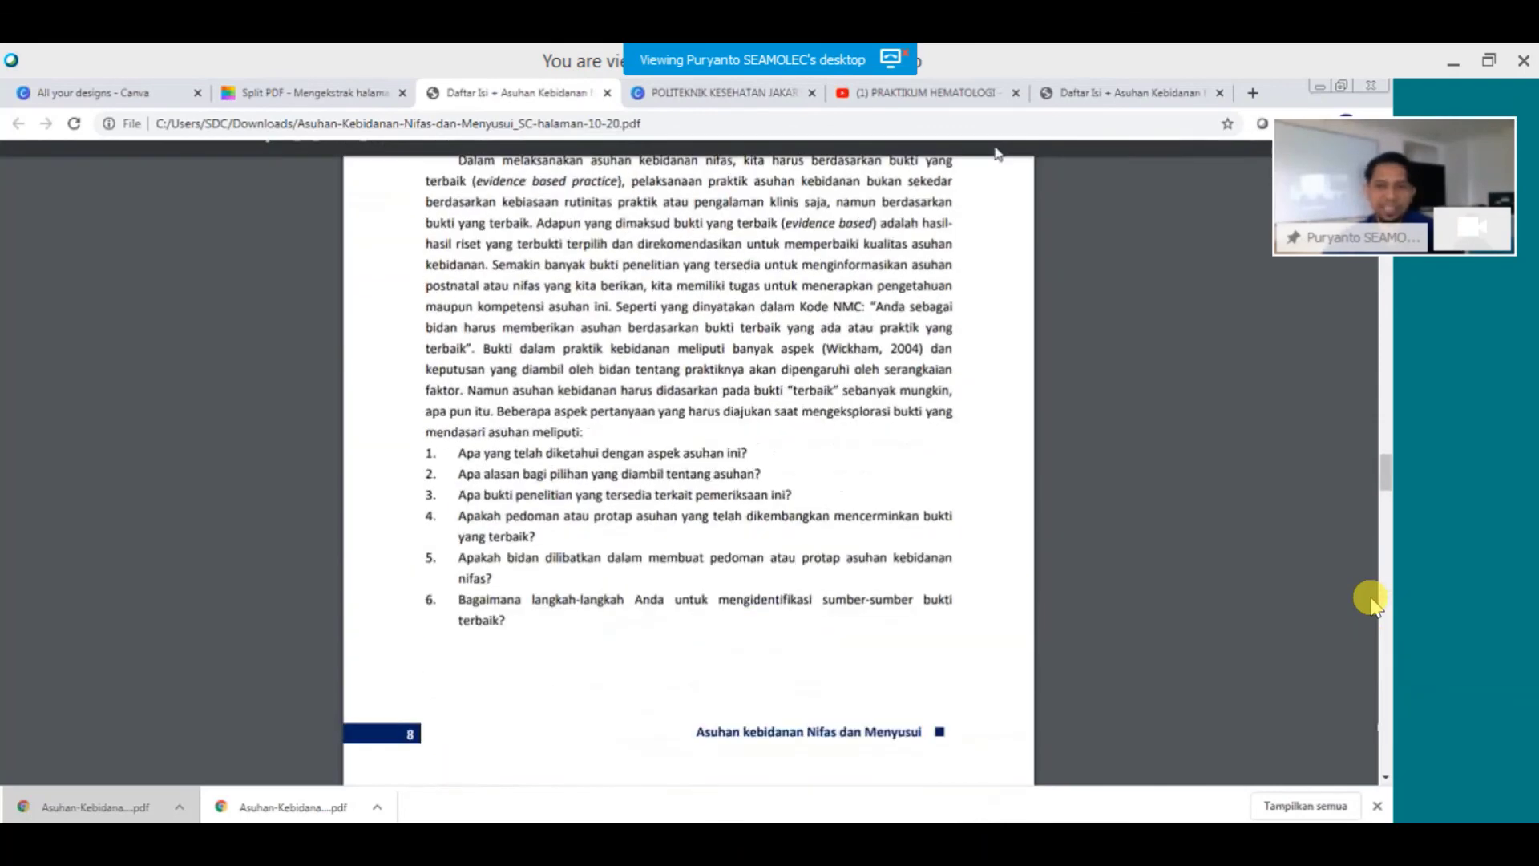
Return to the full textbook PDF and examine its table of contents around the BAB II topics.
left_click(1158, 93)
scroll(618, 521, "down", 4)
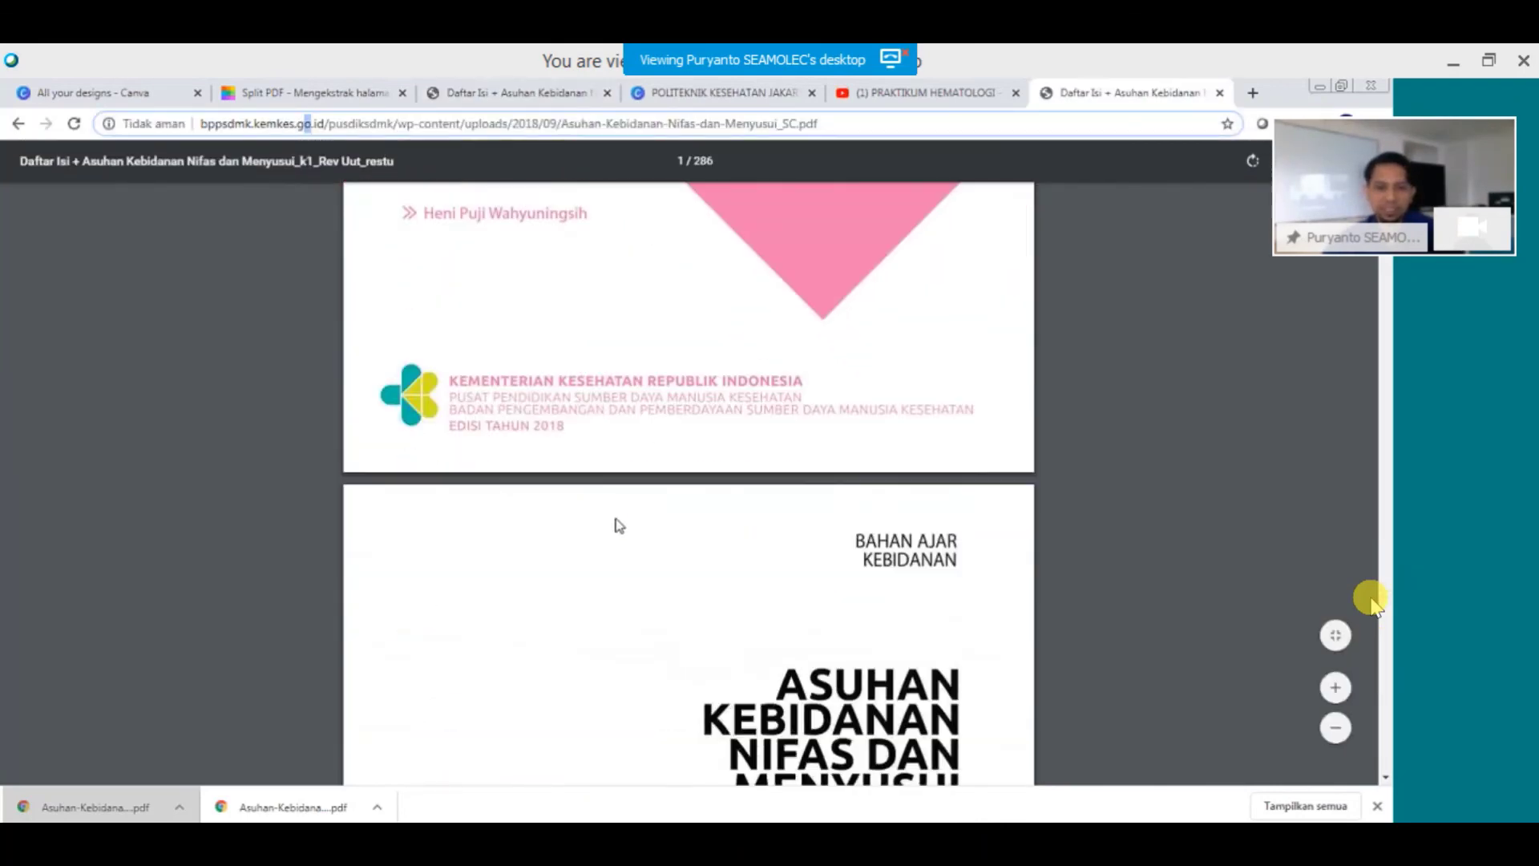
scroll(618, 525, "down", 12)
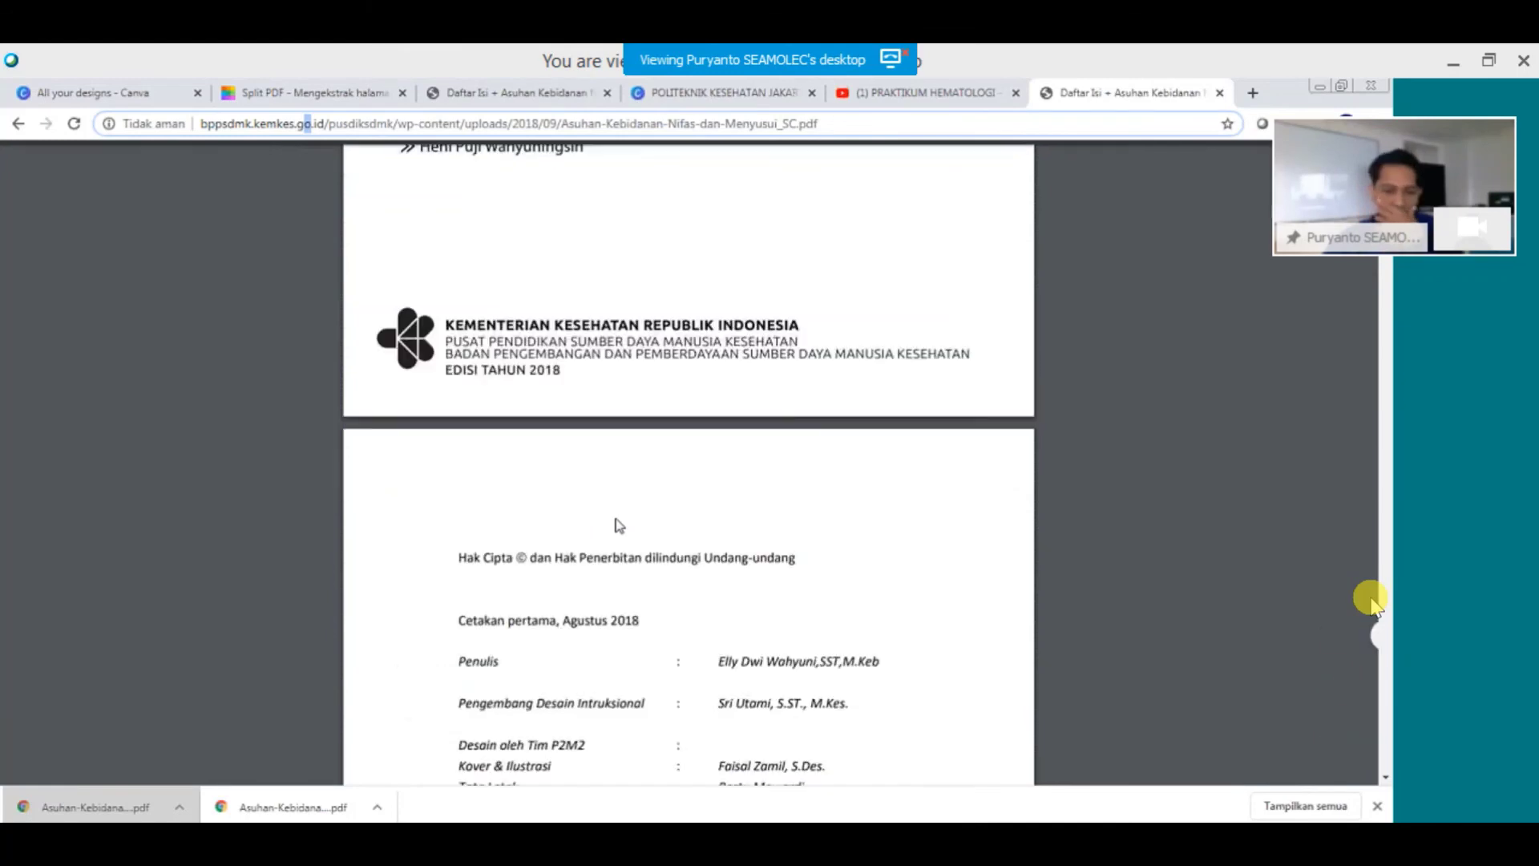
scroll(618, 525, "down", 15)
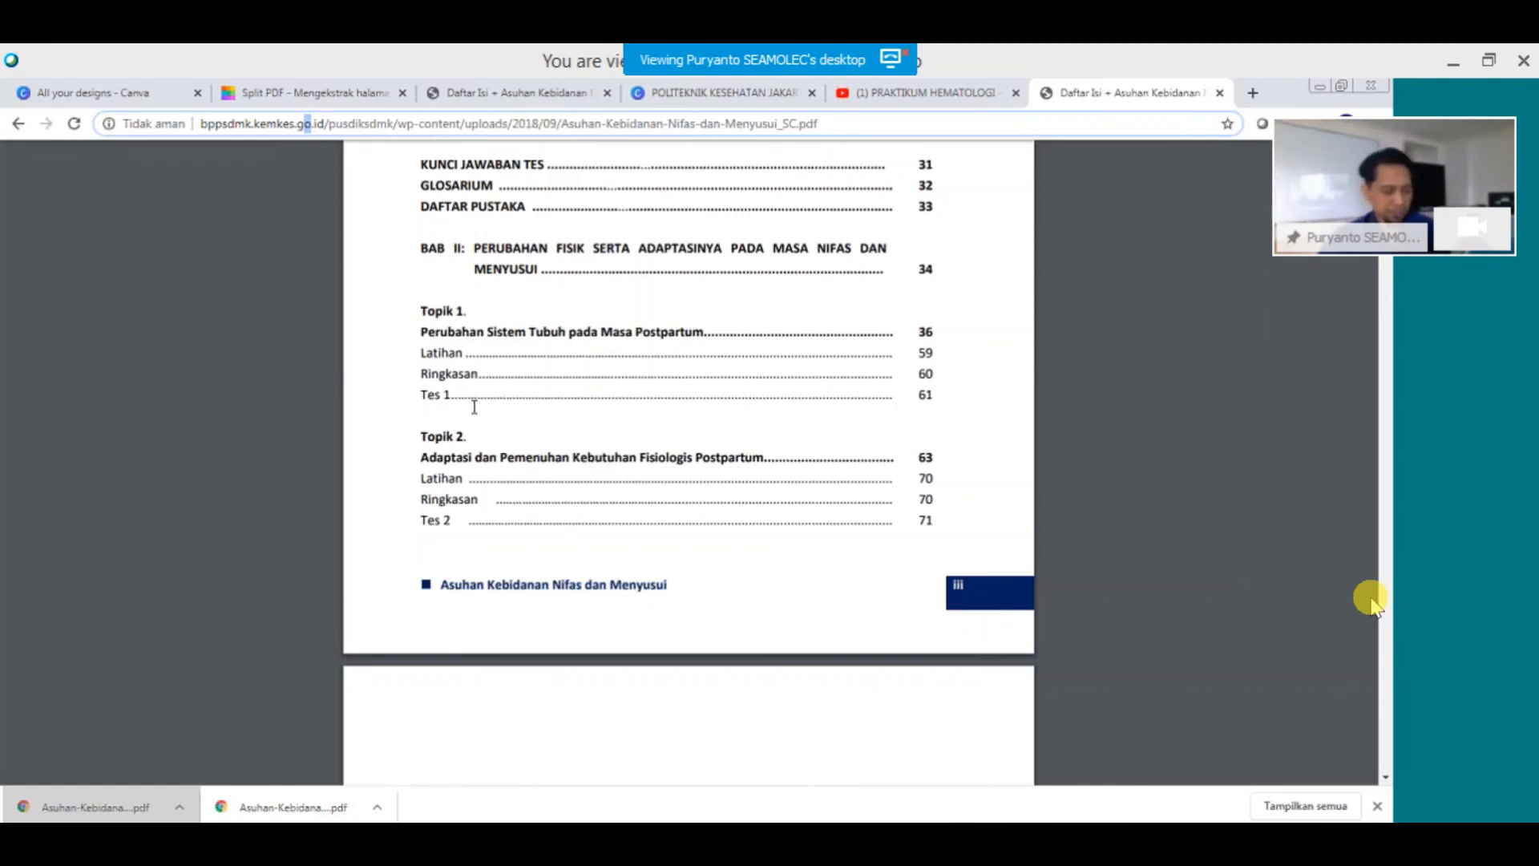
mouse_move(1325, 650)
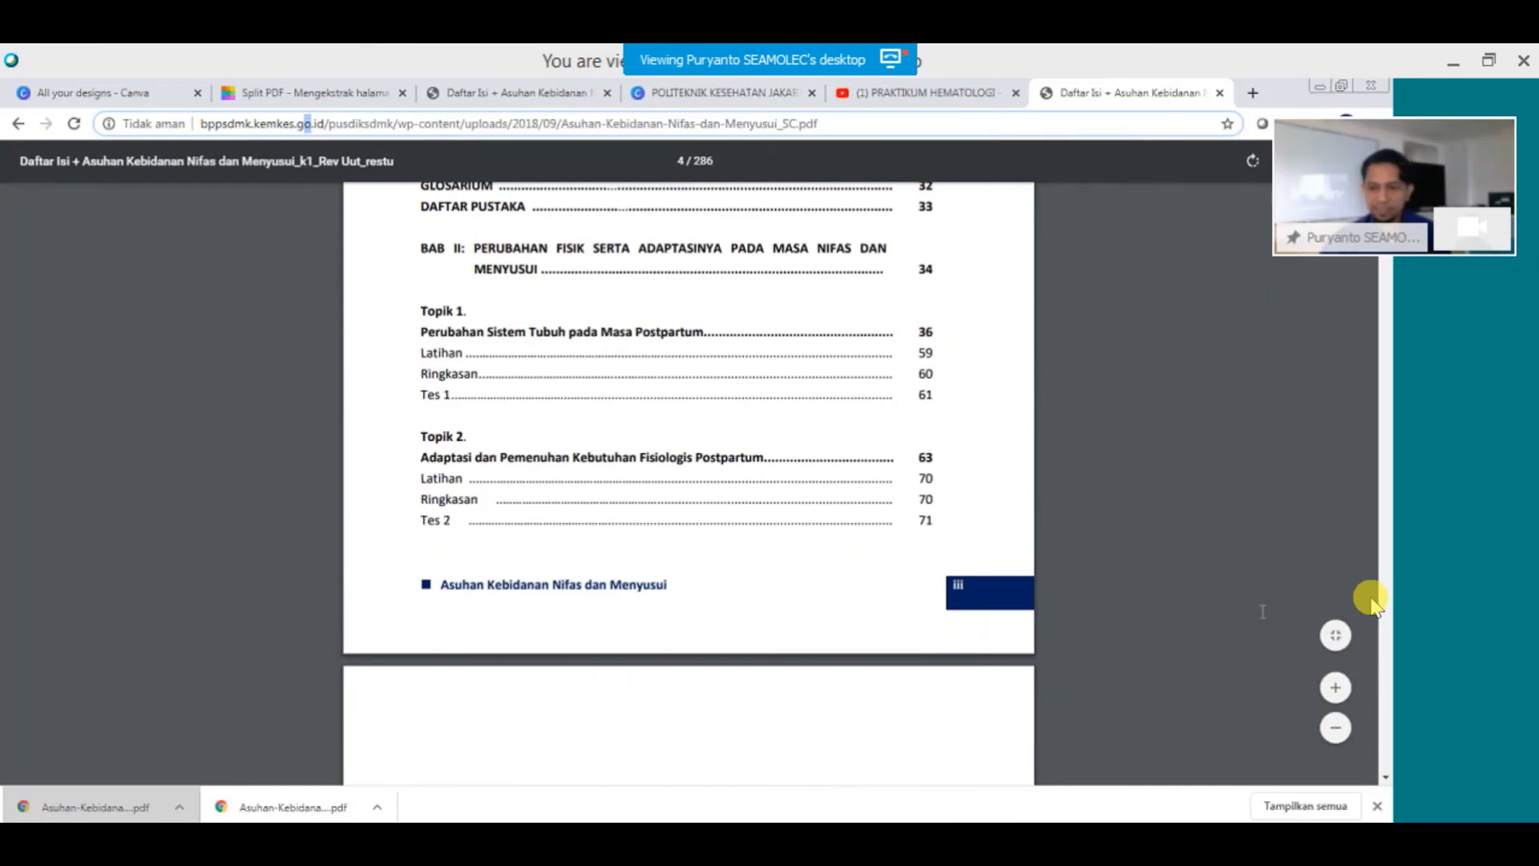